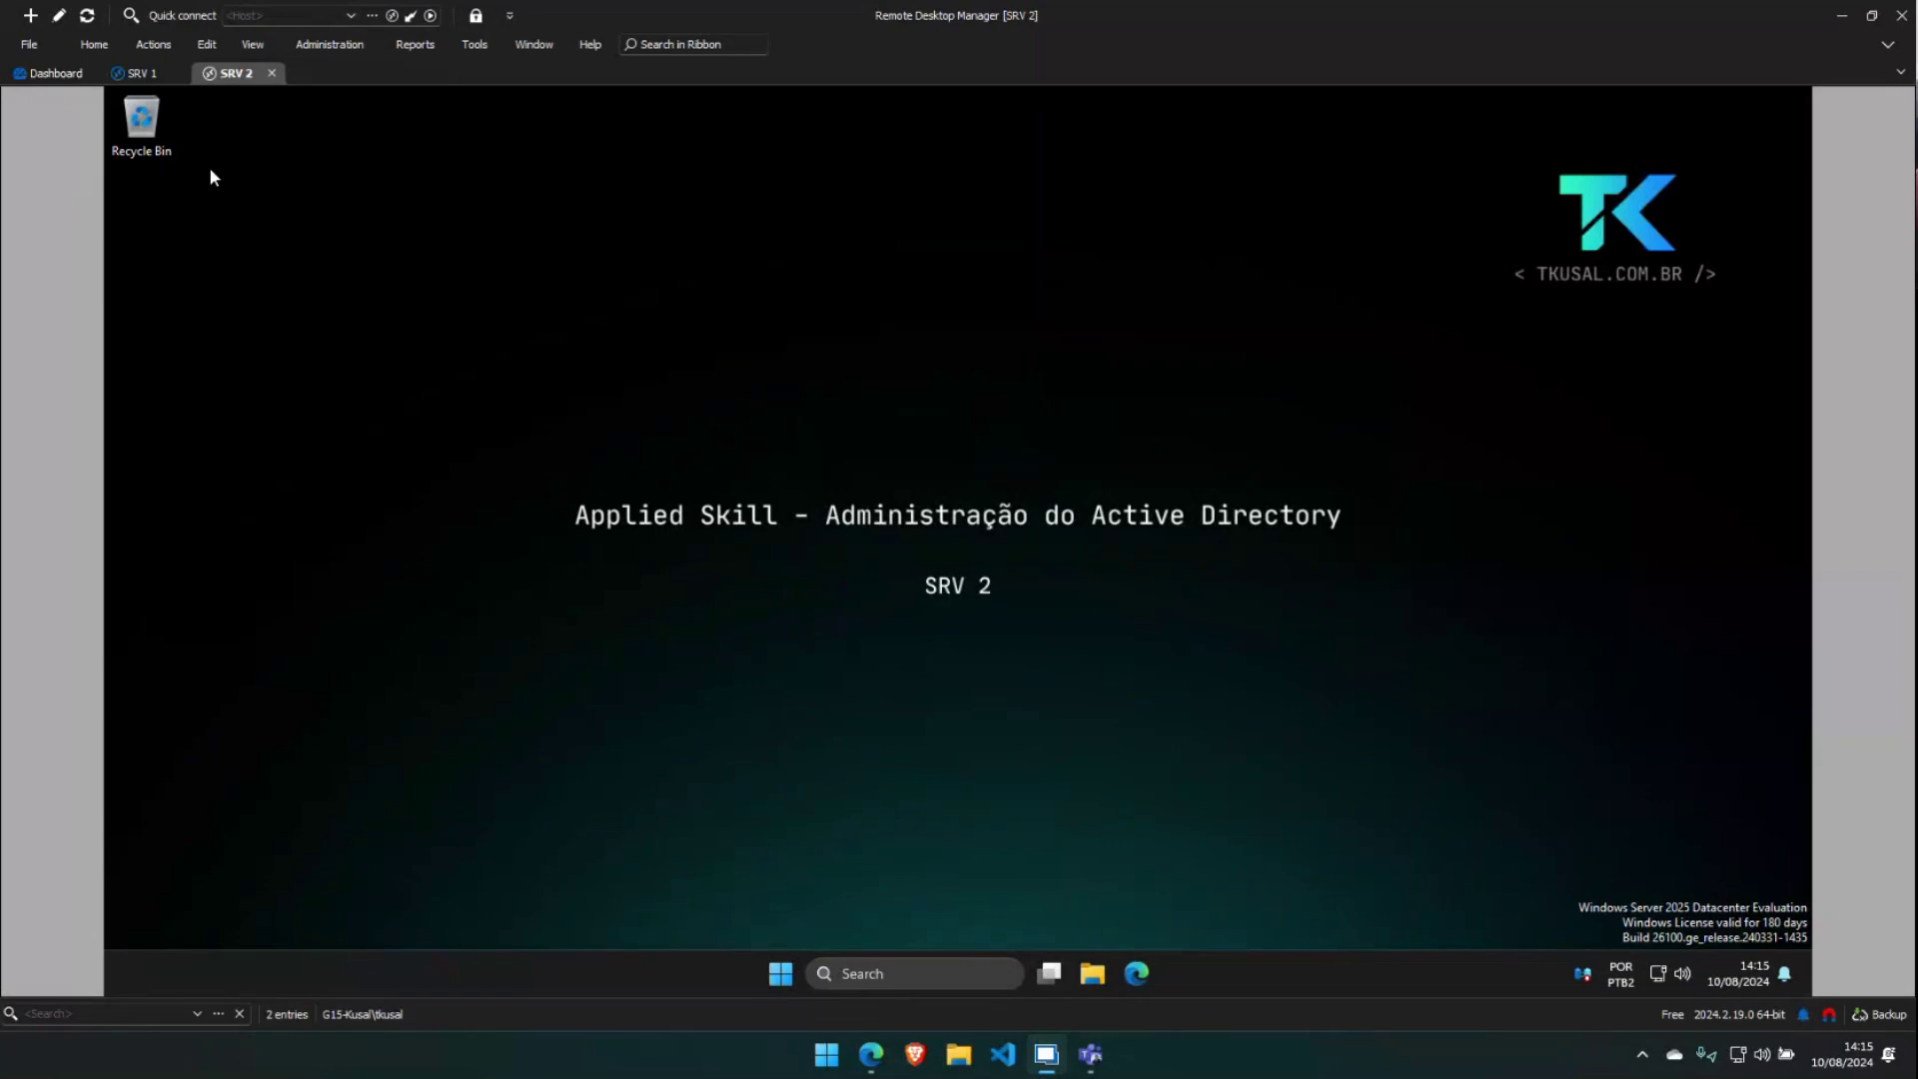
Check the users in the RJ OU in Active Directory Users and Computers on SRV 1, close it and return to SRV 2
{"action": "left_click", "coordinate": [145, 73]}
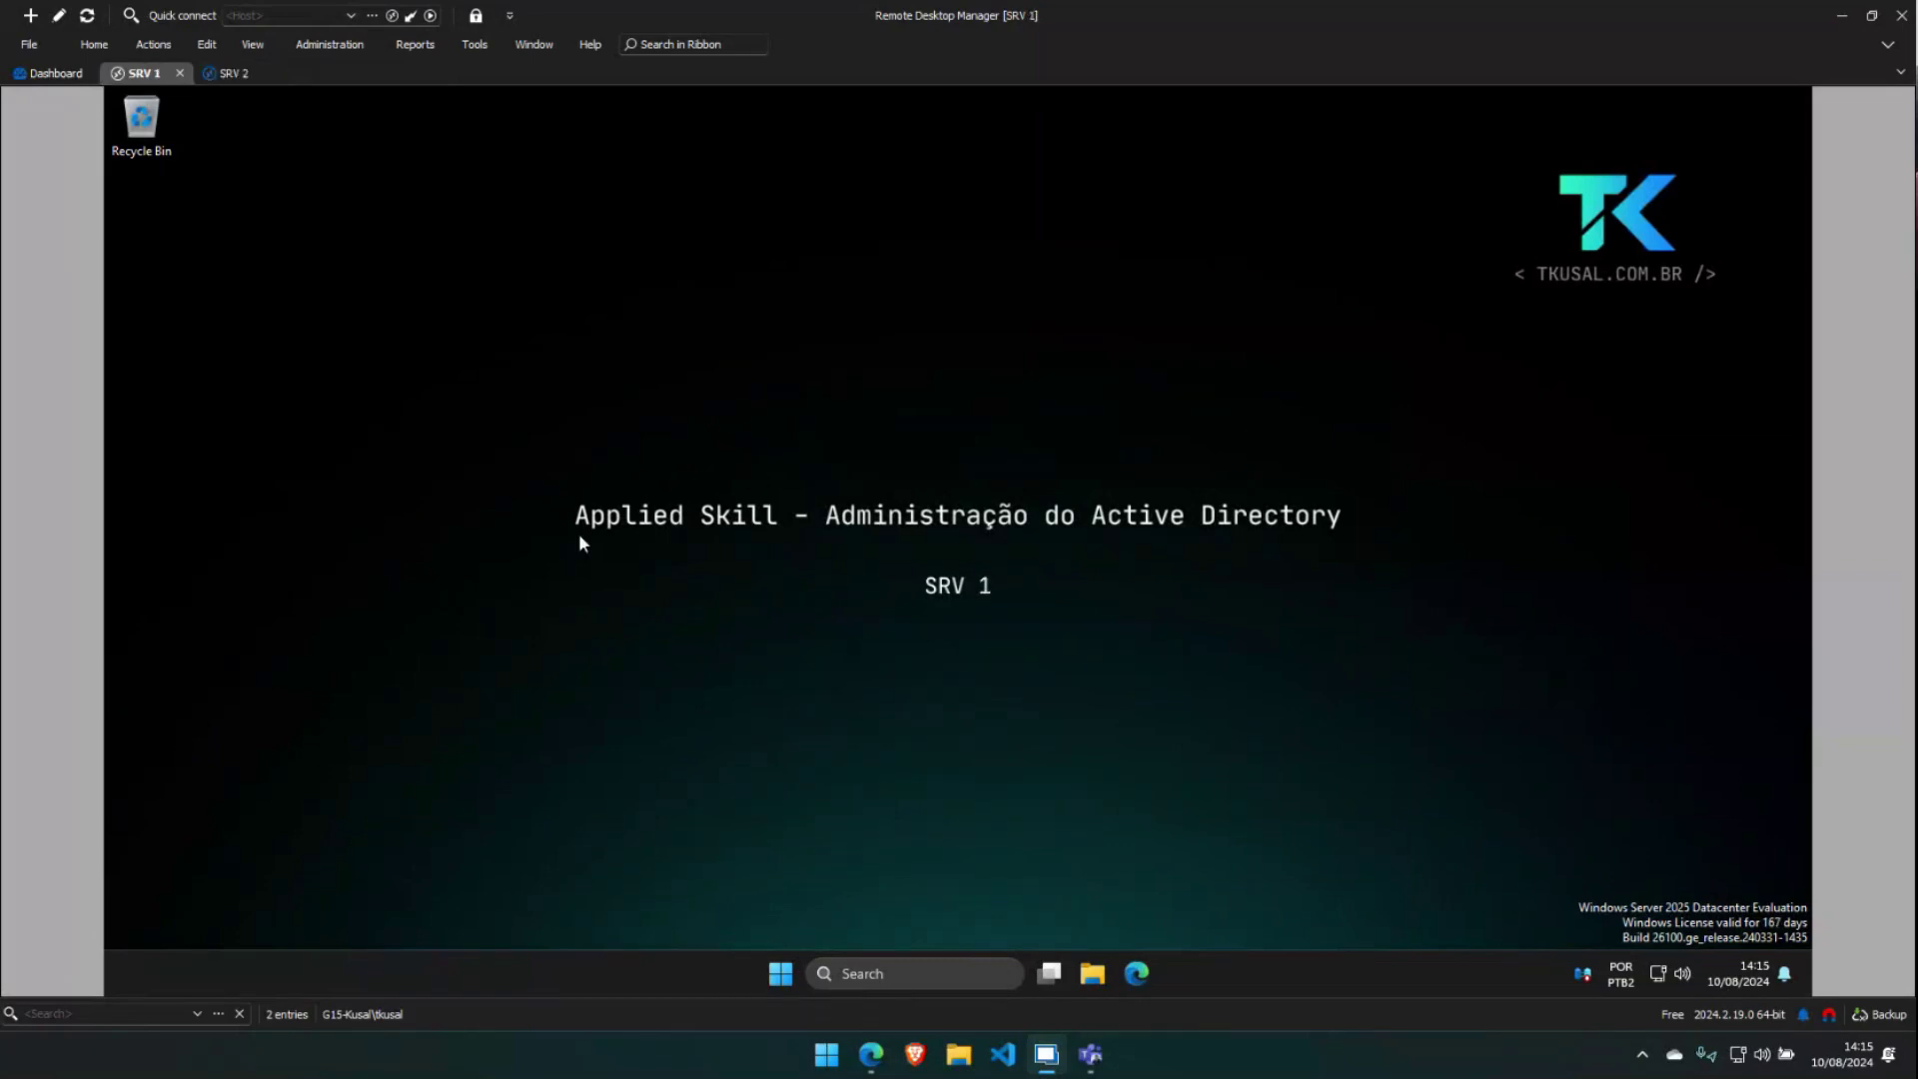
{"action": "left_click", "coordinate": [765, 985]}
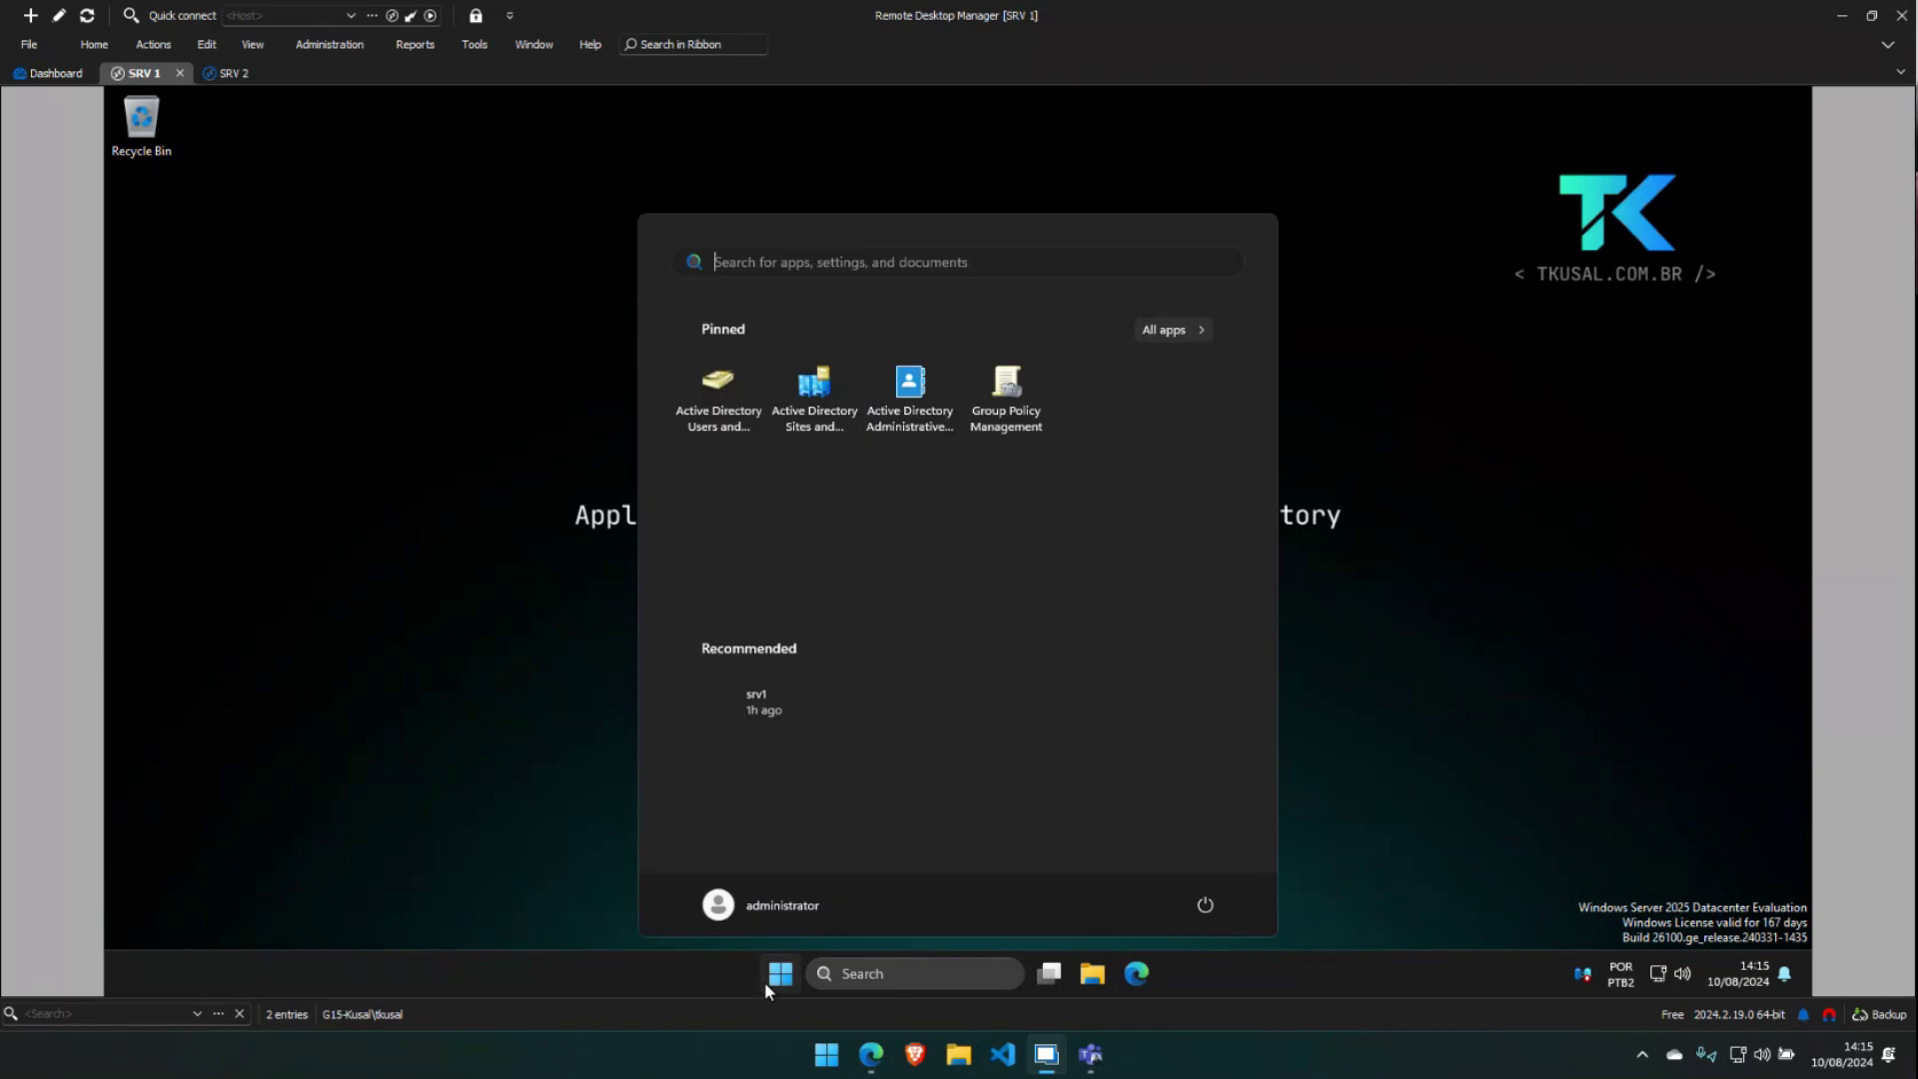
{"action": "left_click", "coordinate": [743, 404]}
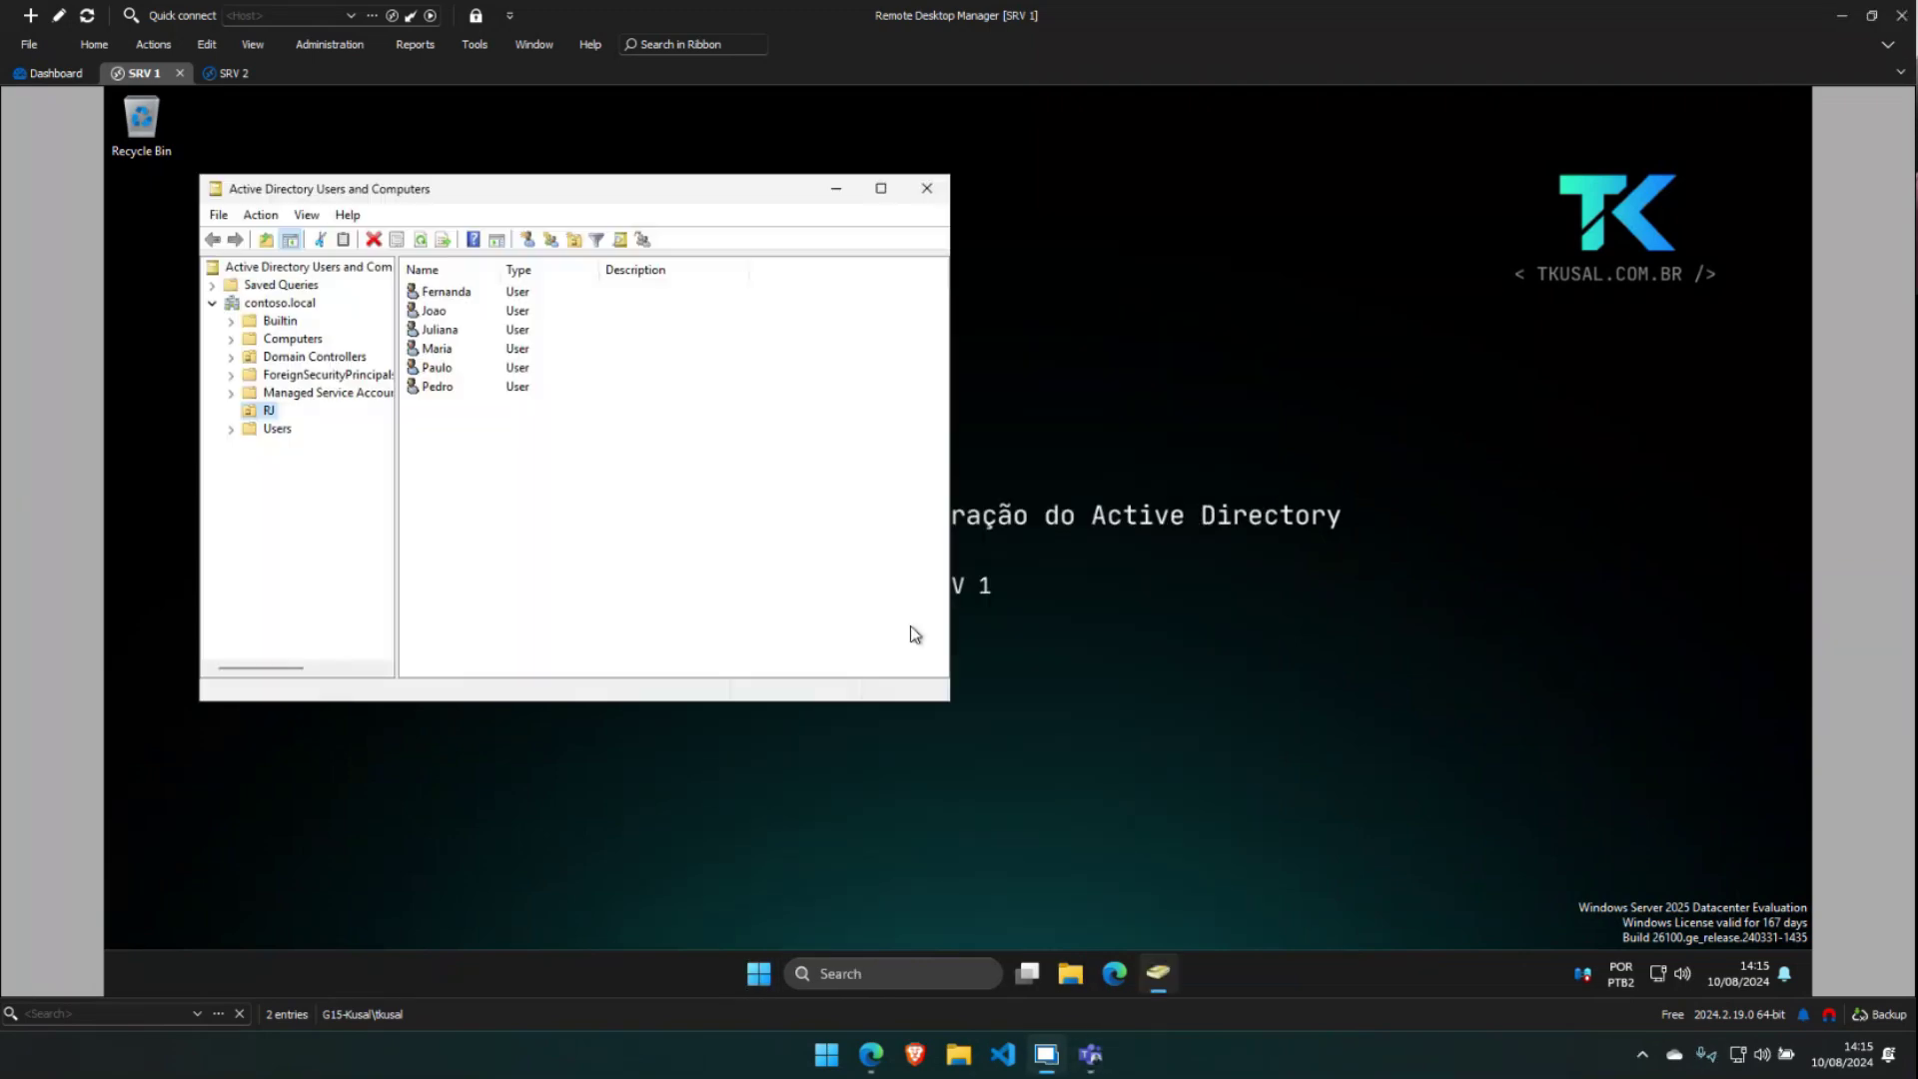
{"action": "left_click", "coordinate": [927, 188]}
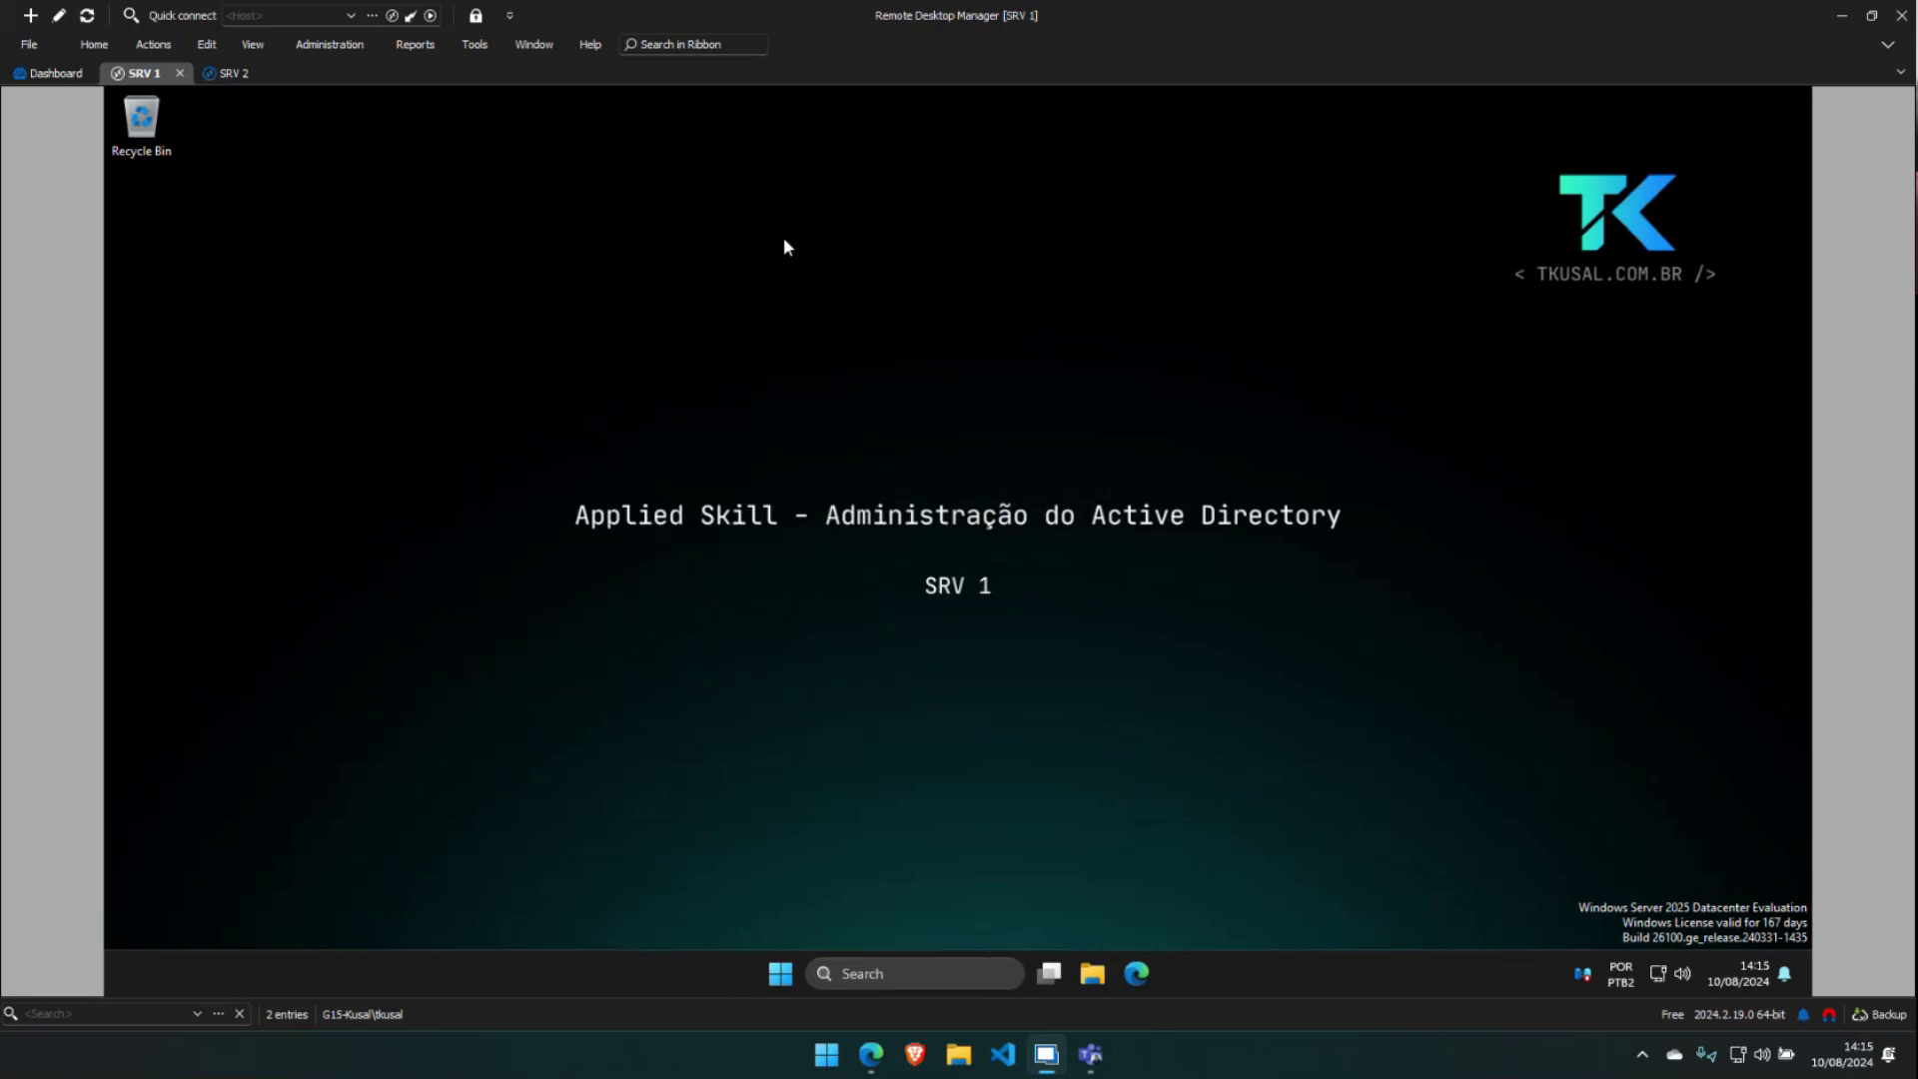
{"action": "left_click", "coordinate": [229, 73]}
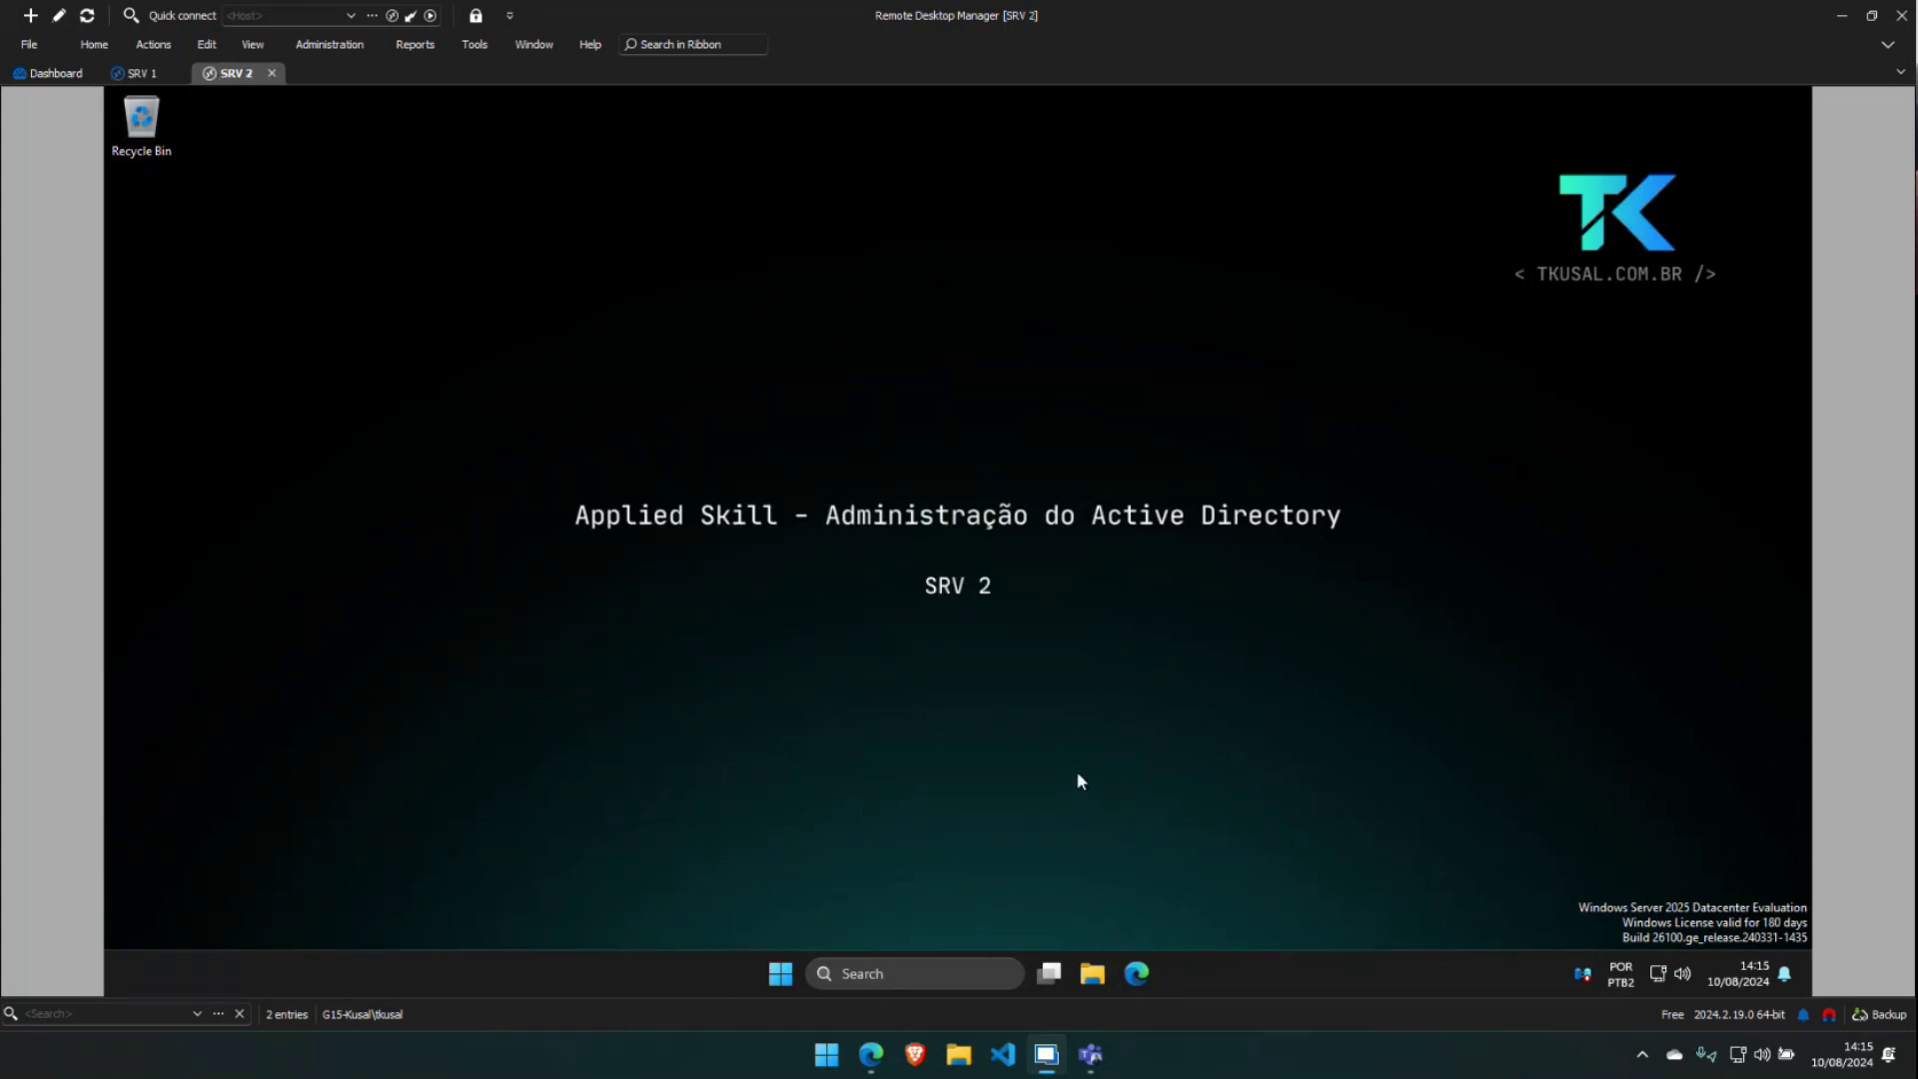
Switch to the Active Directory project board in the browser and review the tasks in the Backlog column
{"action": "key", "text": "alt+Tab"}
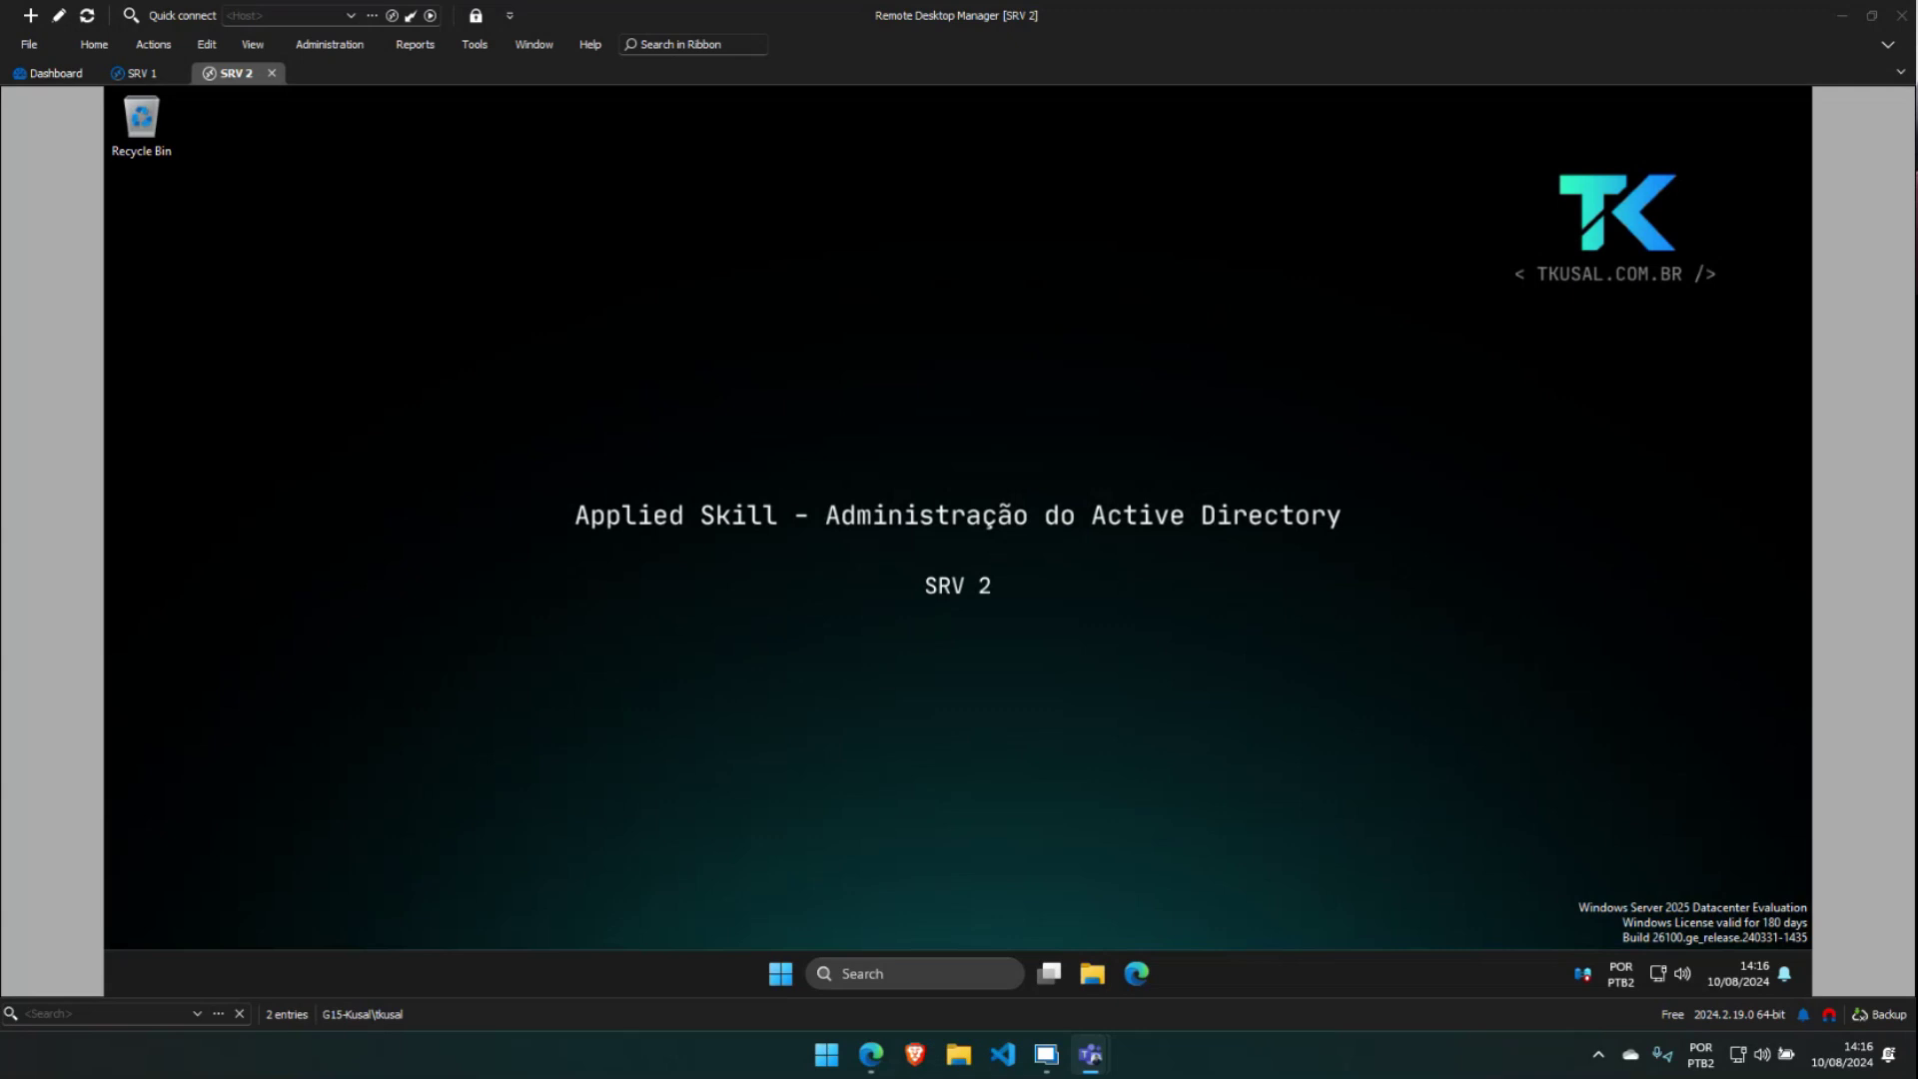
{"action": "left_click", "coordinate": [871, 1054]}
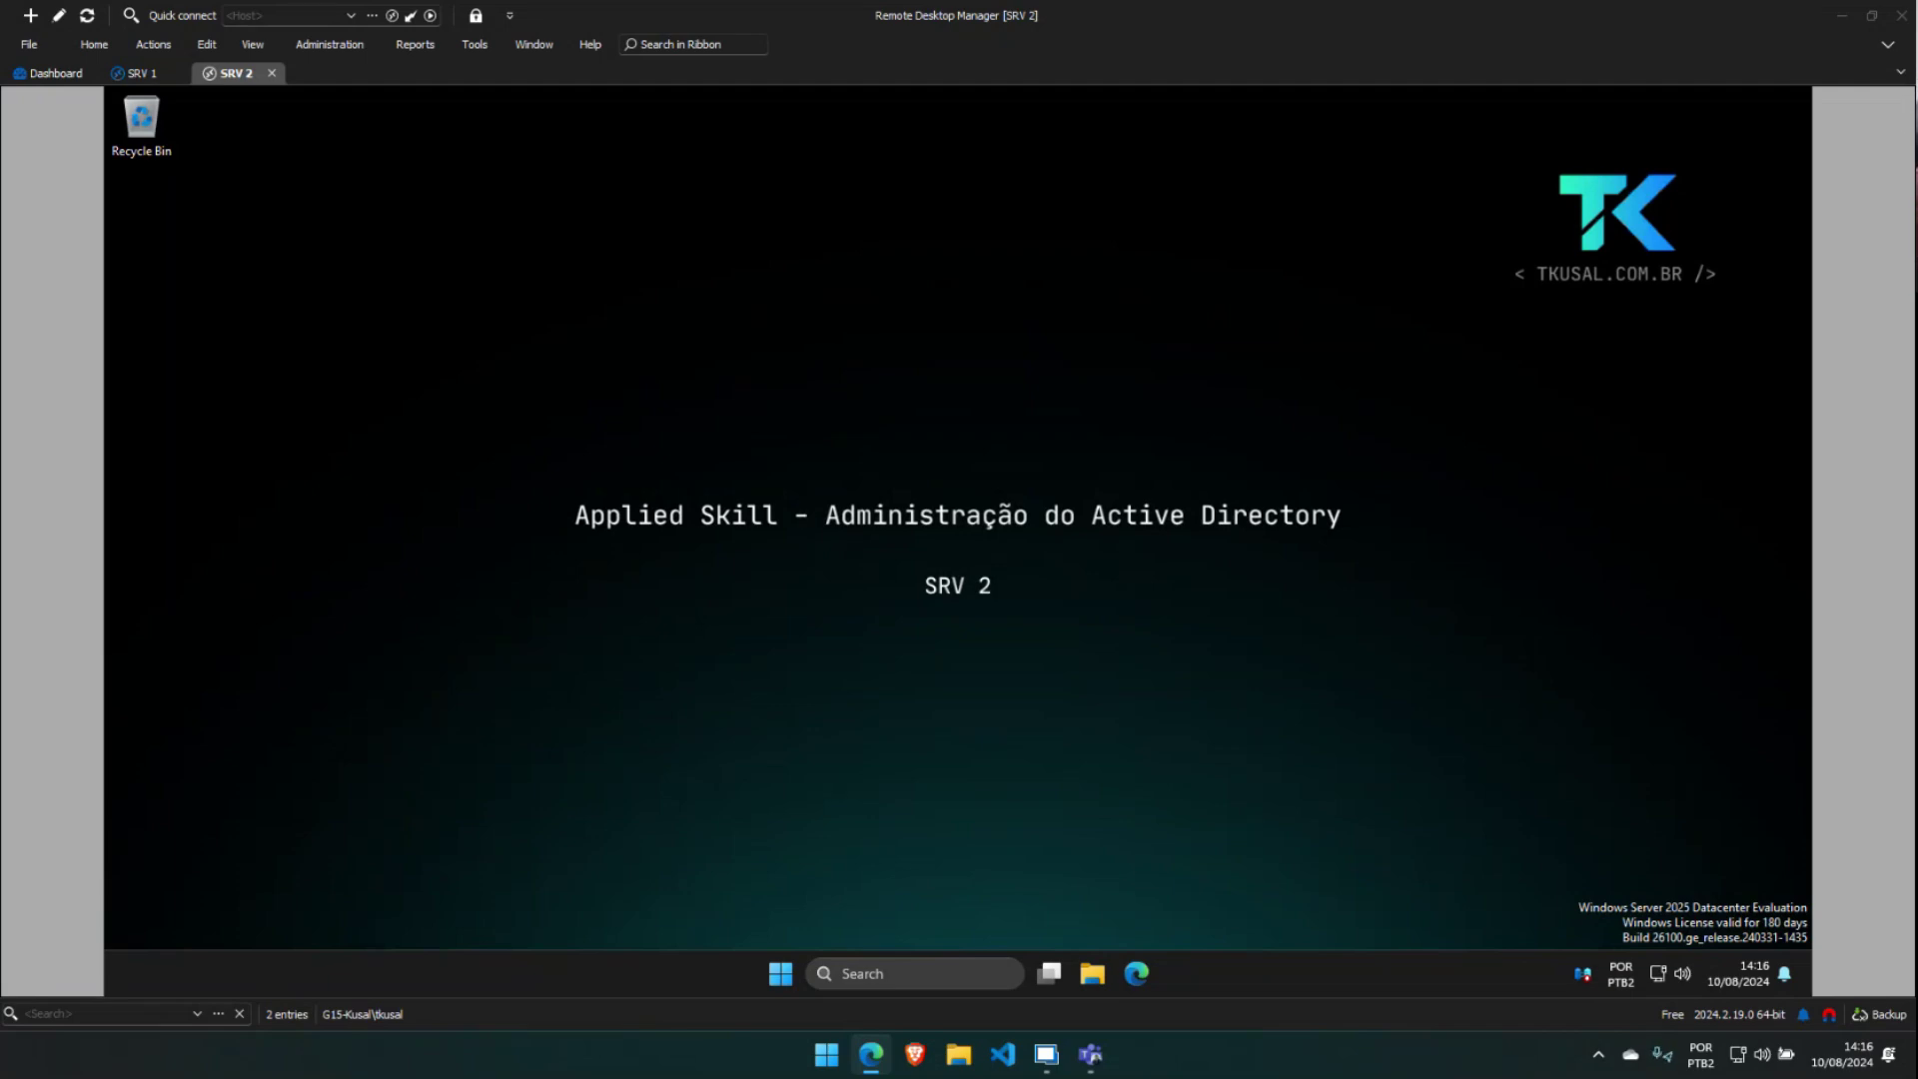
{"action": "key", "text": "alt+Tab"}
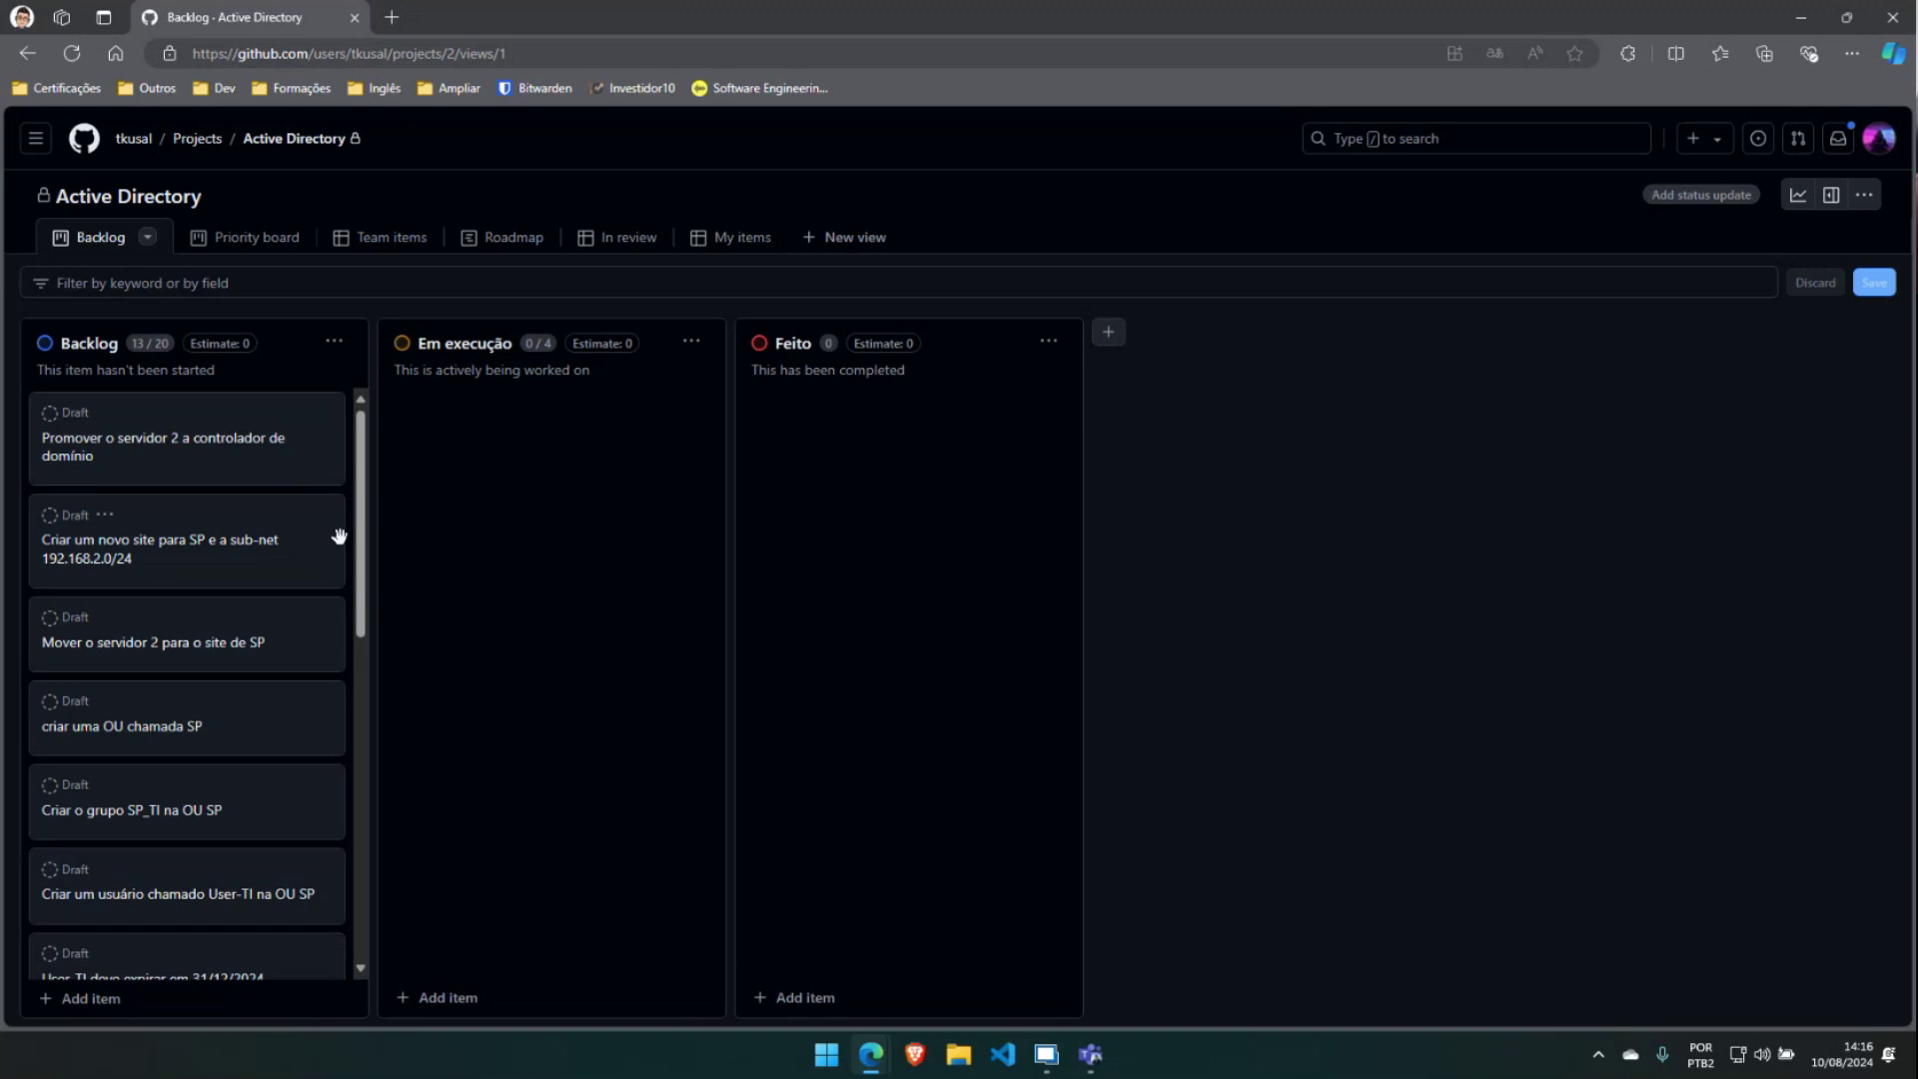
{"action": "scroll", "coordinate": [365, 659], "scroll_direction": "down", "scroll_amount": 4}
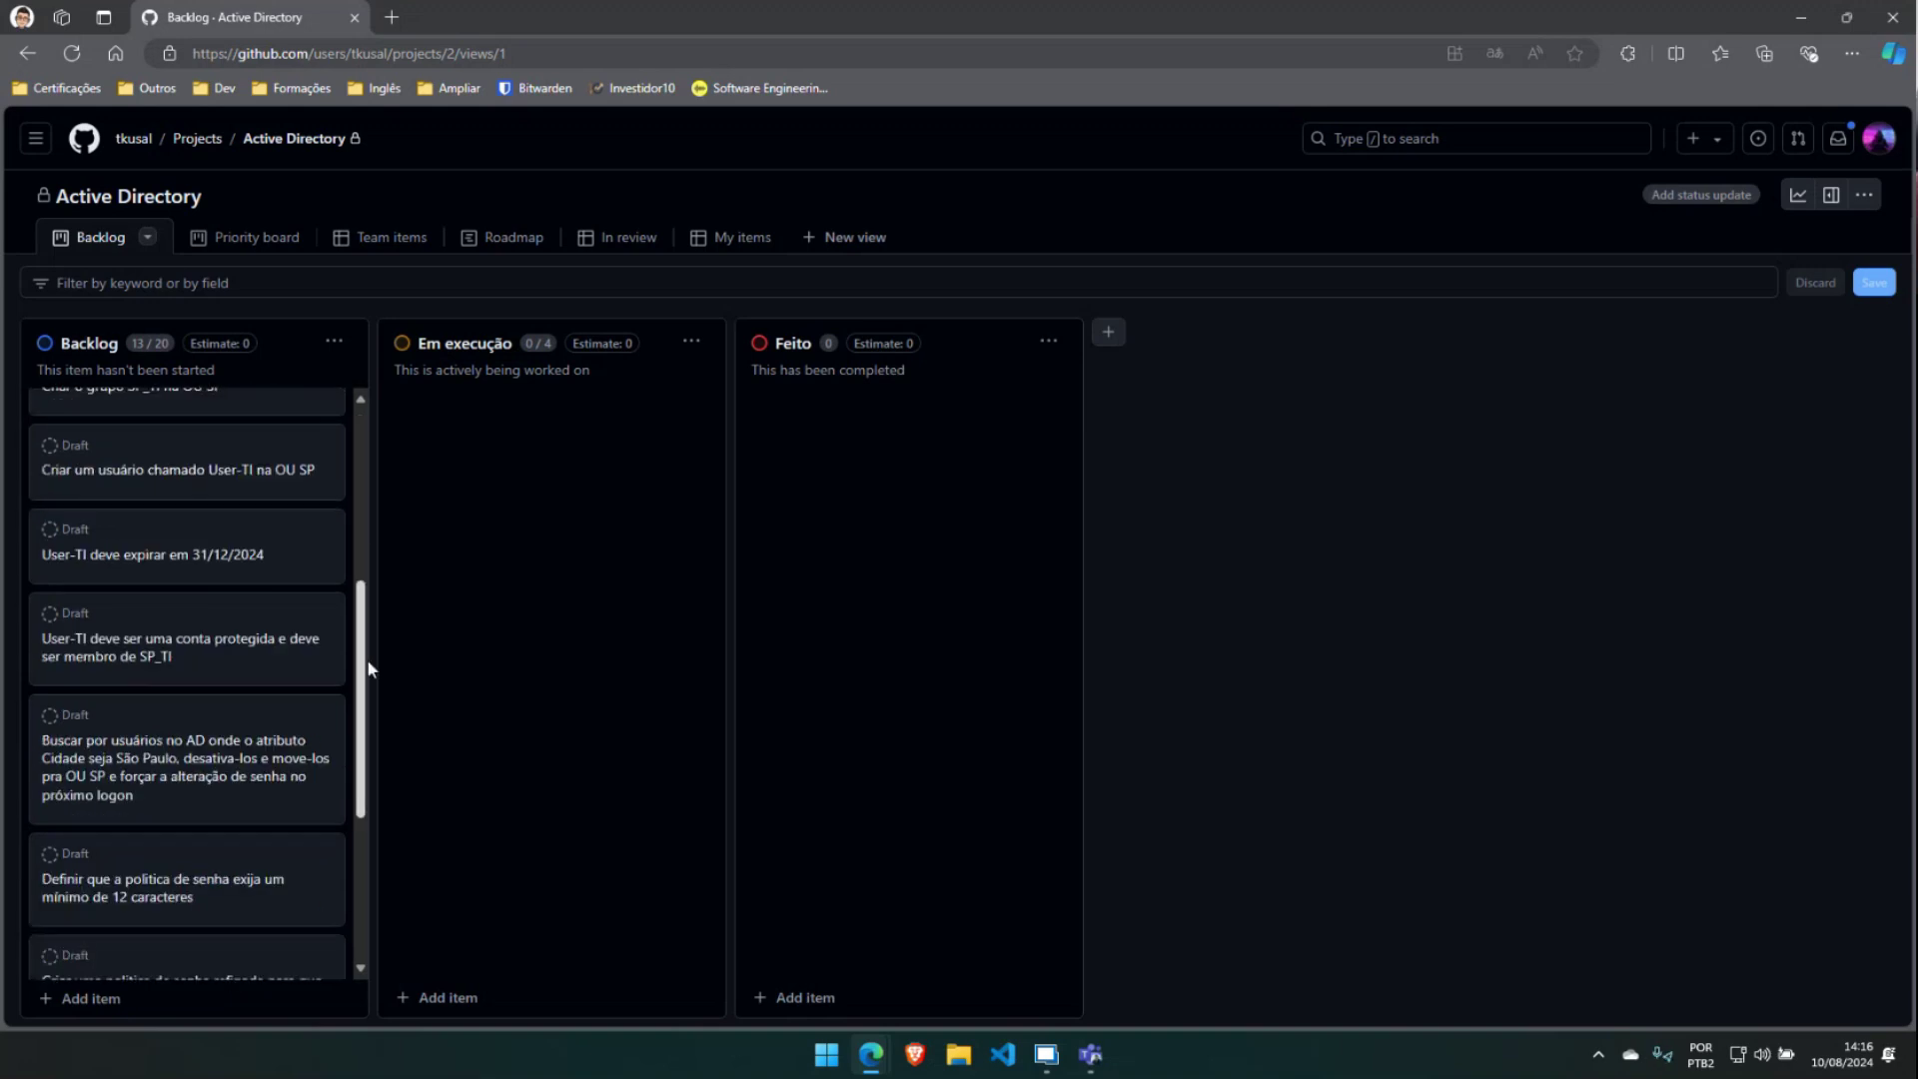
{"action": "left_click_drag", "start_coordinate": [368, 658], "coordinate": [519, 419]}
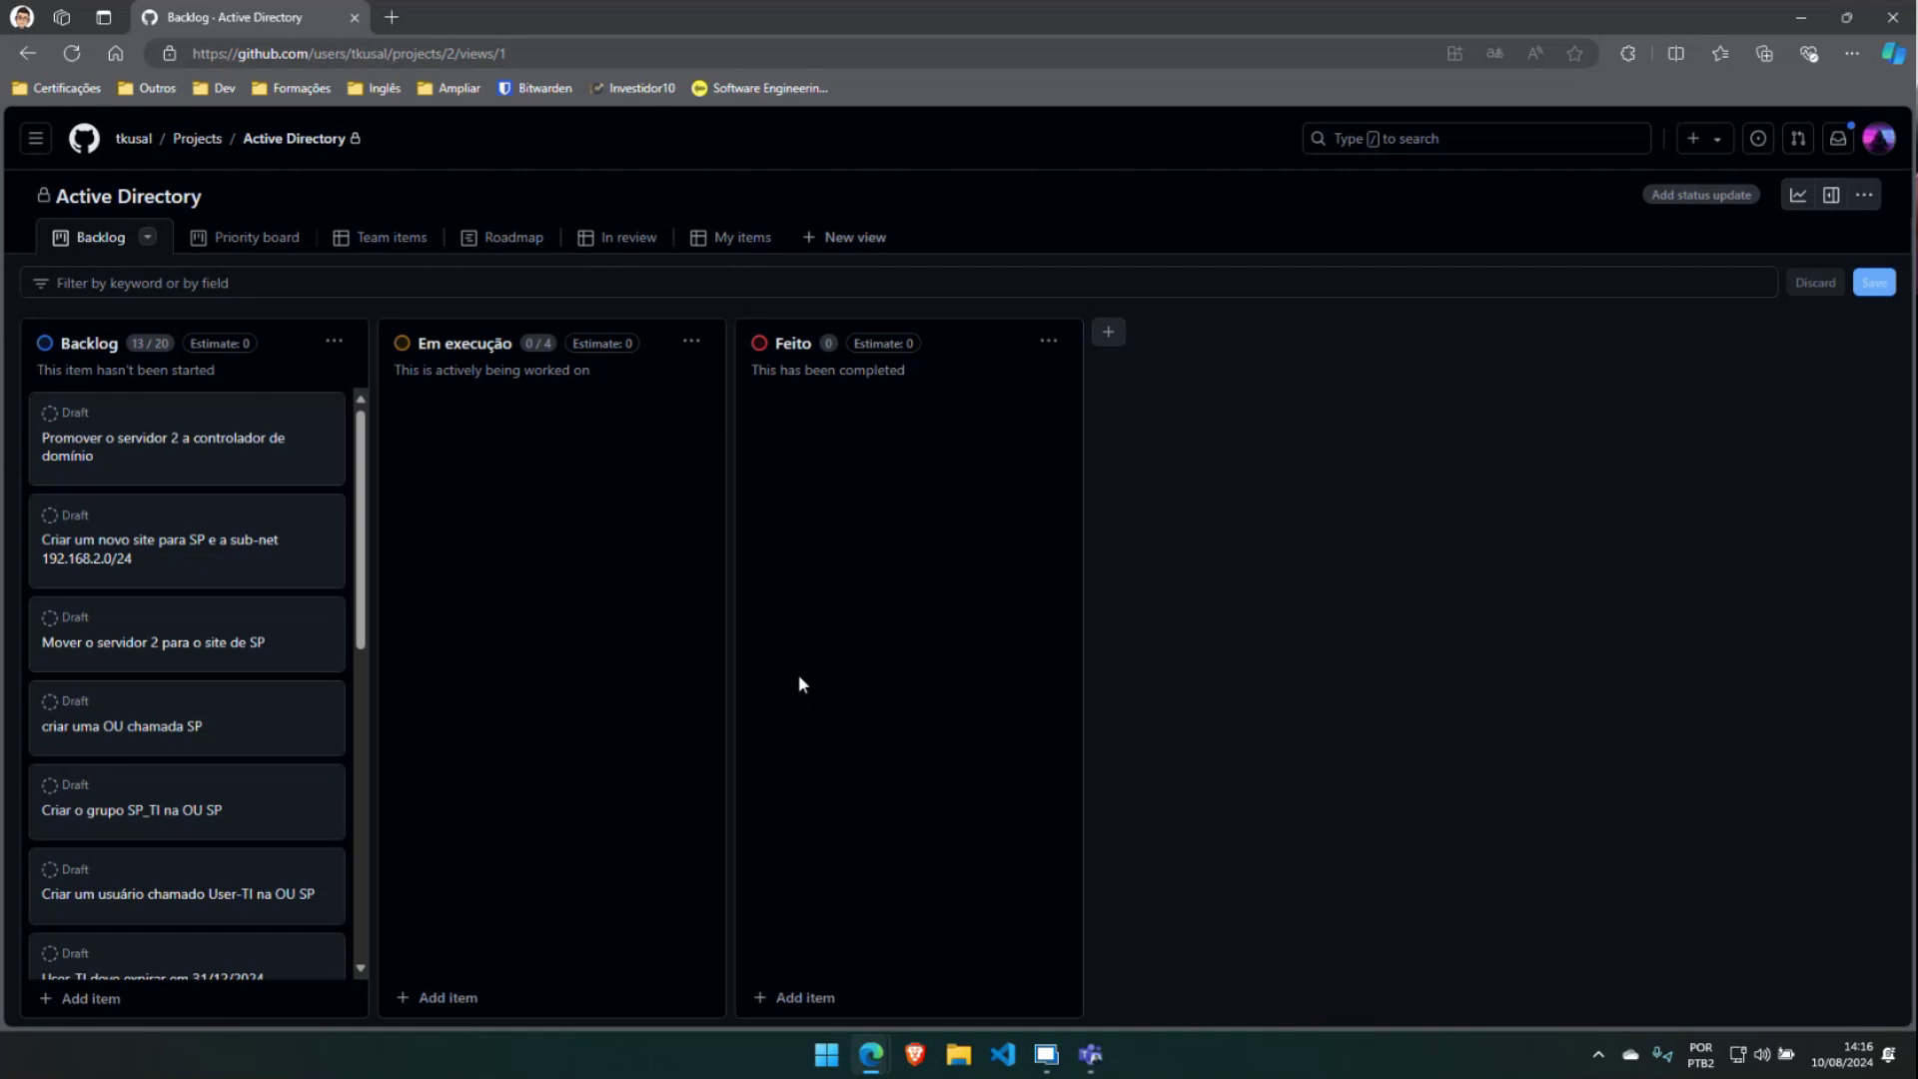
{"action": "left_click", "coordinate": [1046, 1057]}
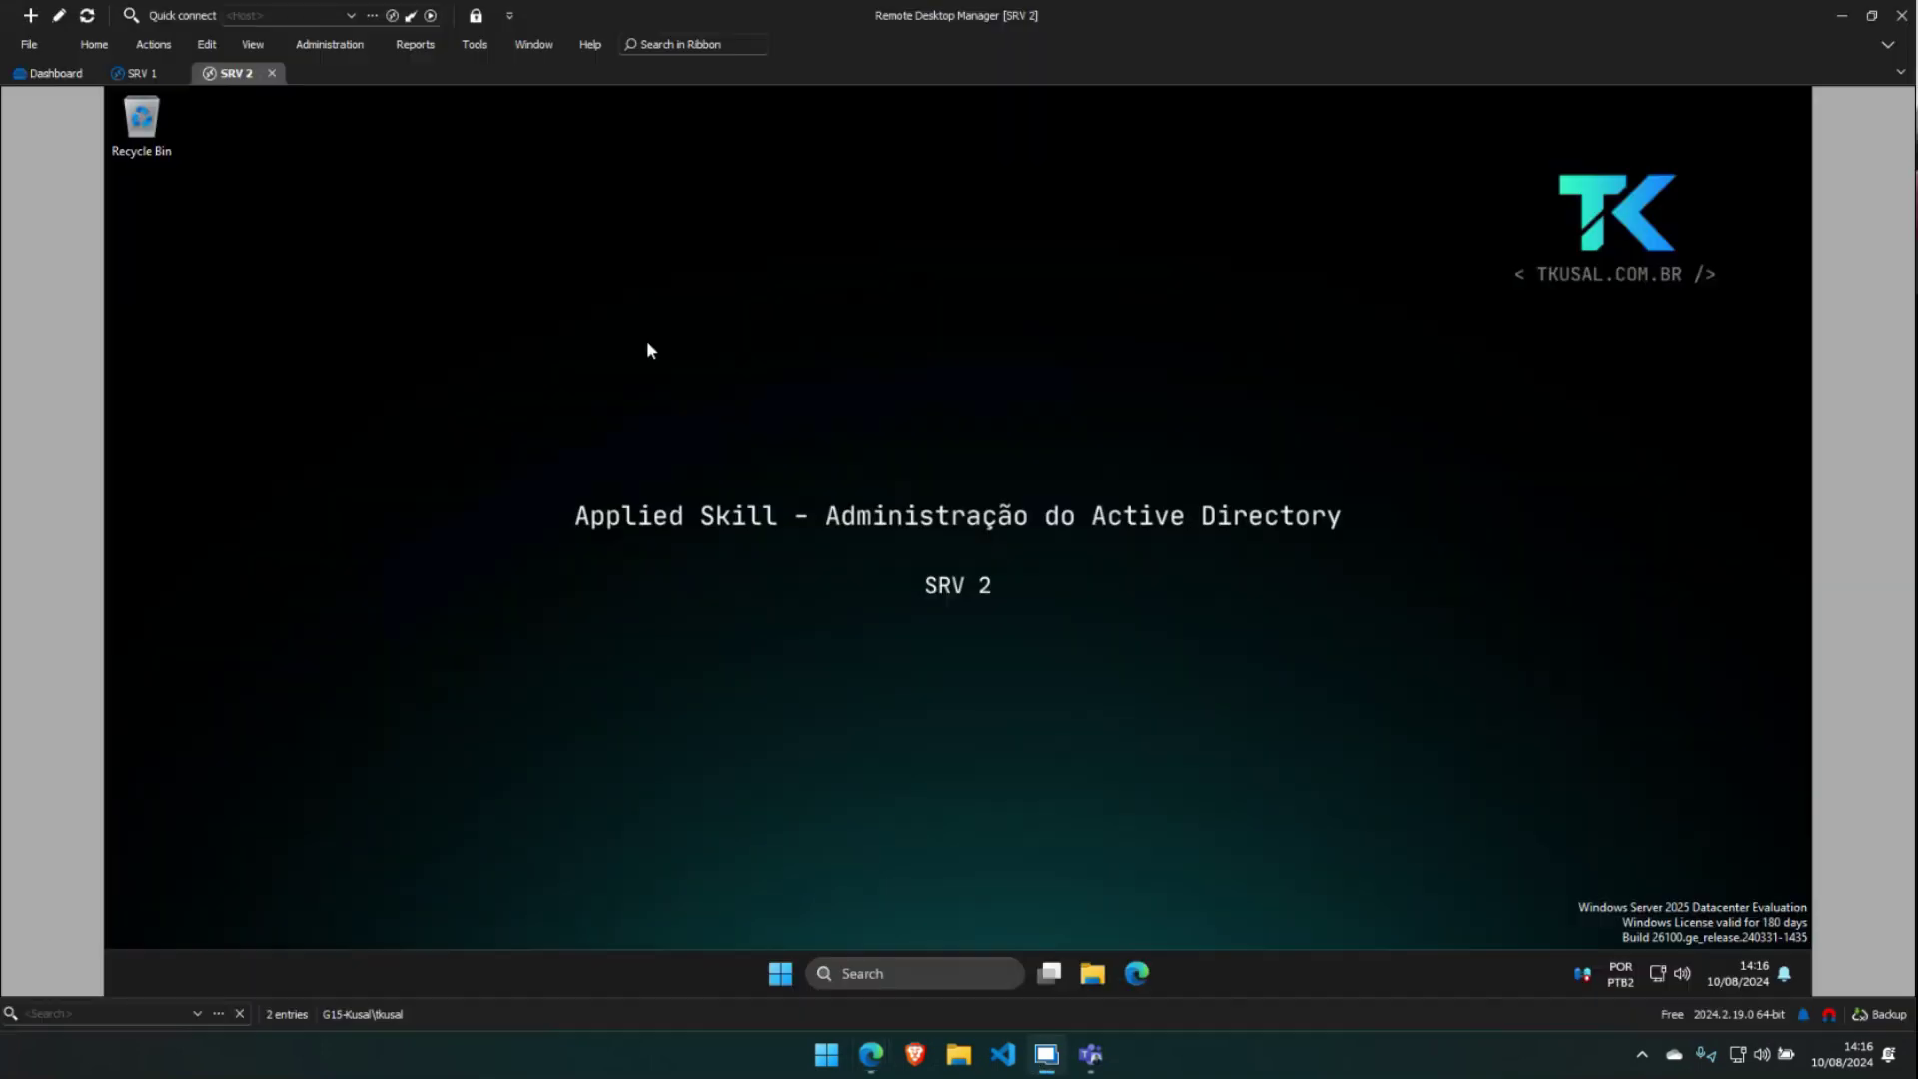
{"action": "left_click", "coordinate": [139, 74]}
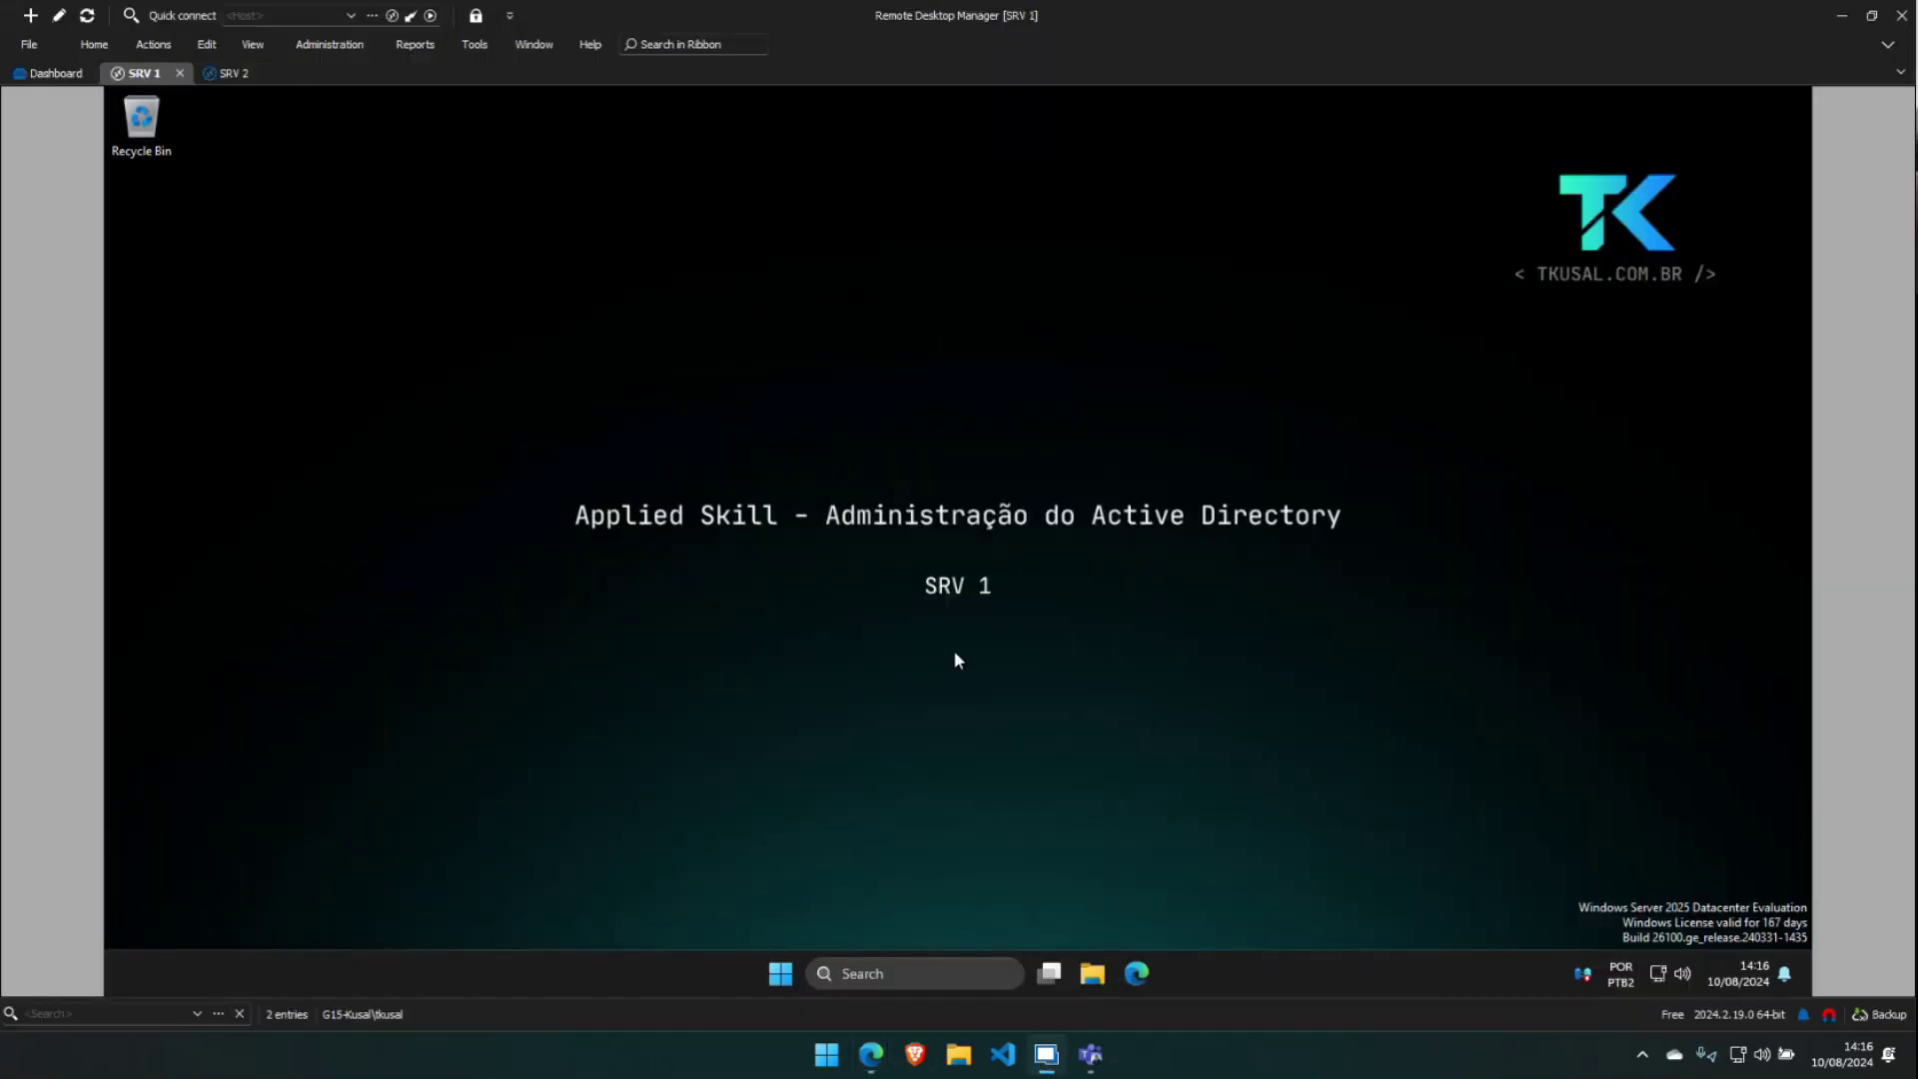
{"action": "left_click", "coordinate": [230, 73]}
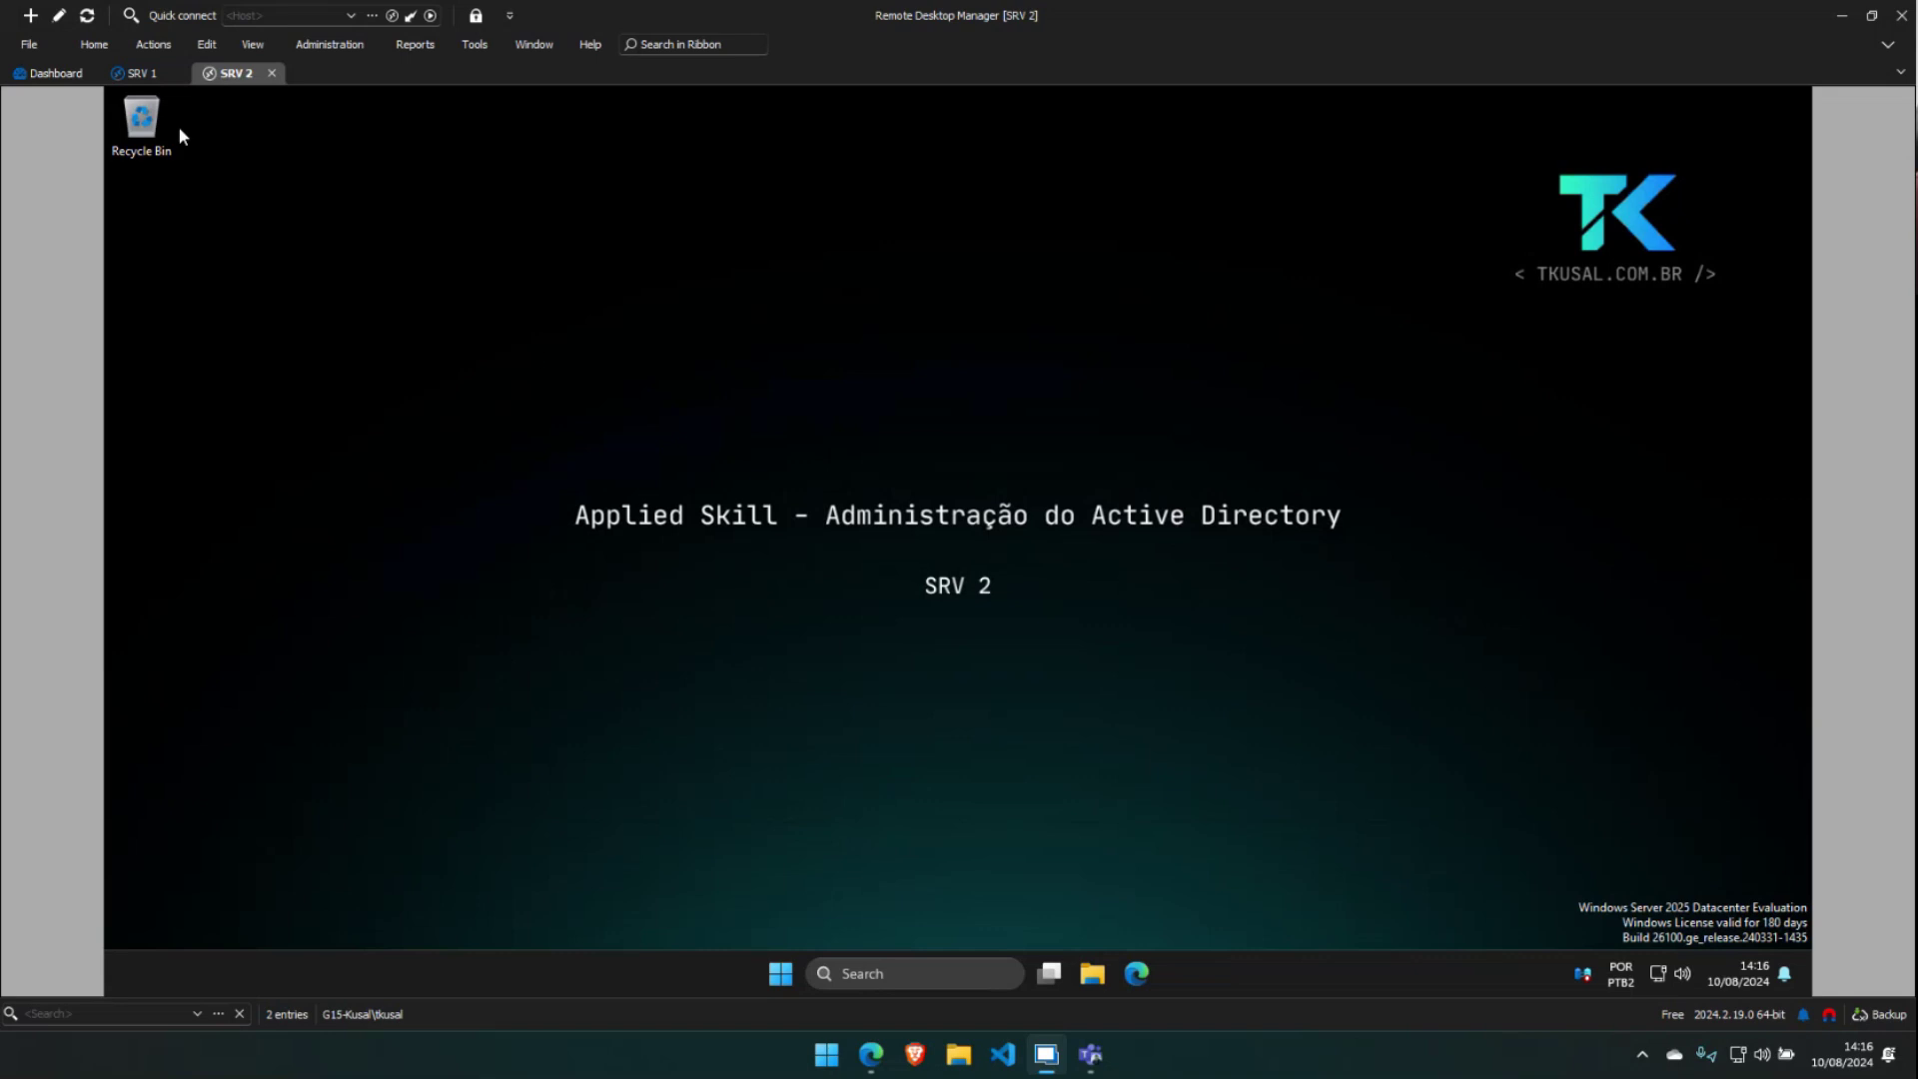
{"action": "left_click", "coordinate": [139, 73]}
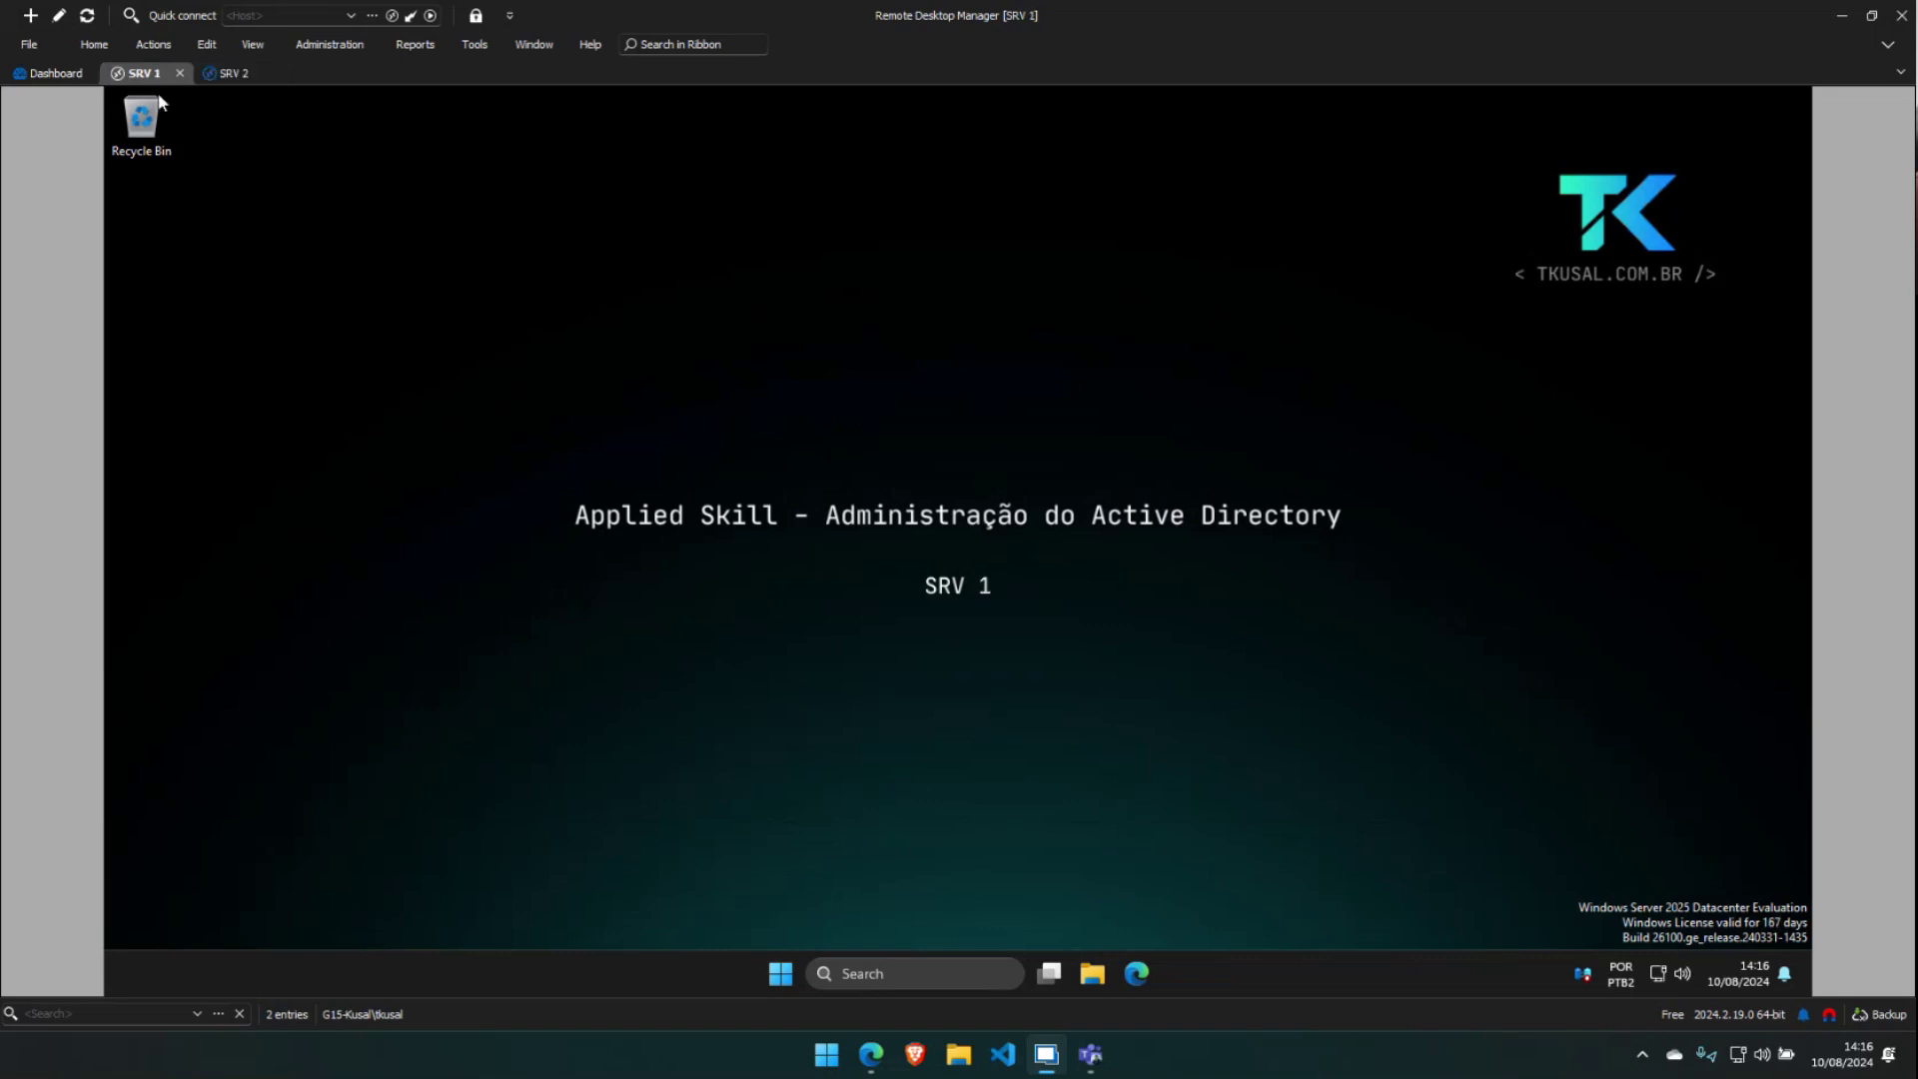
{"action": "left_click", "coordinate": [232, 74]}
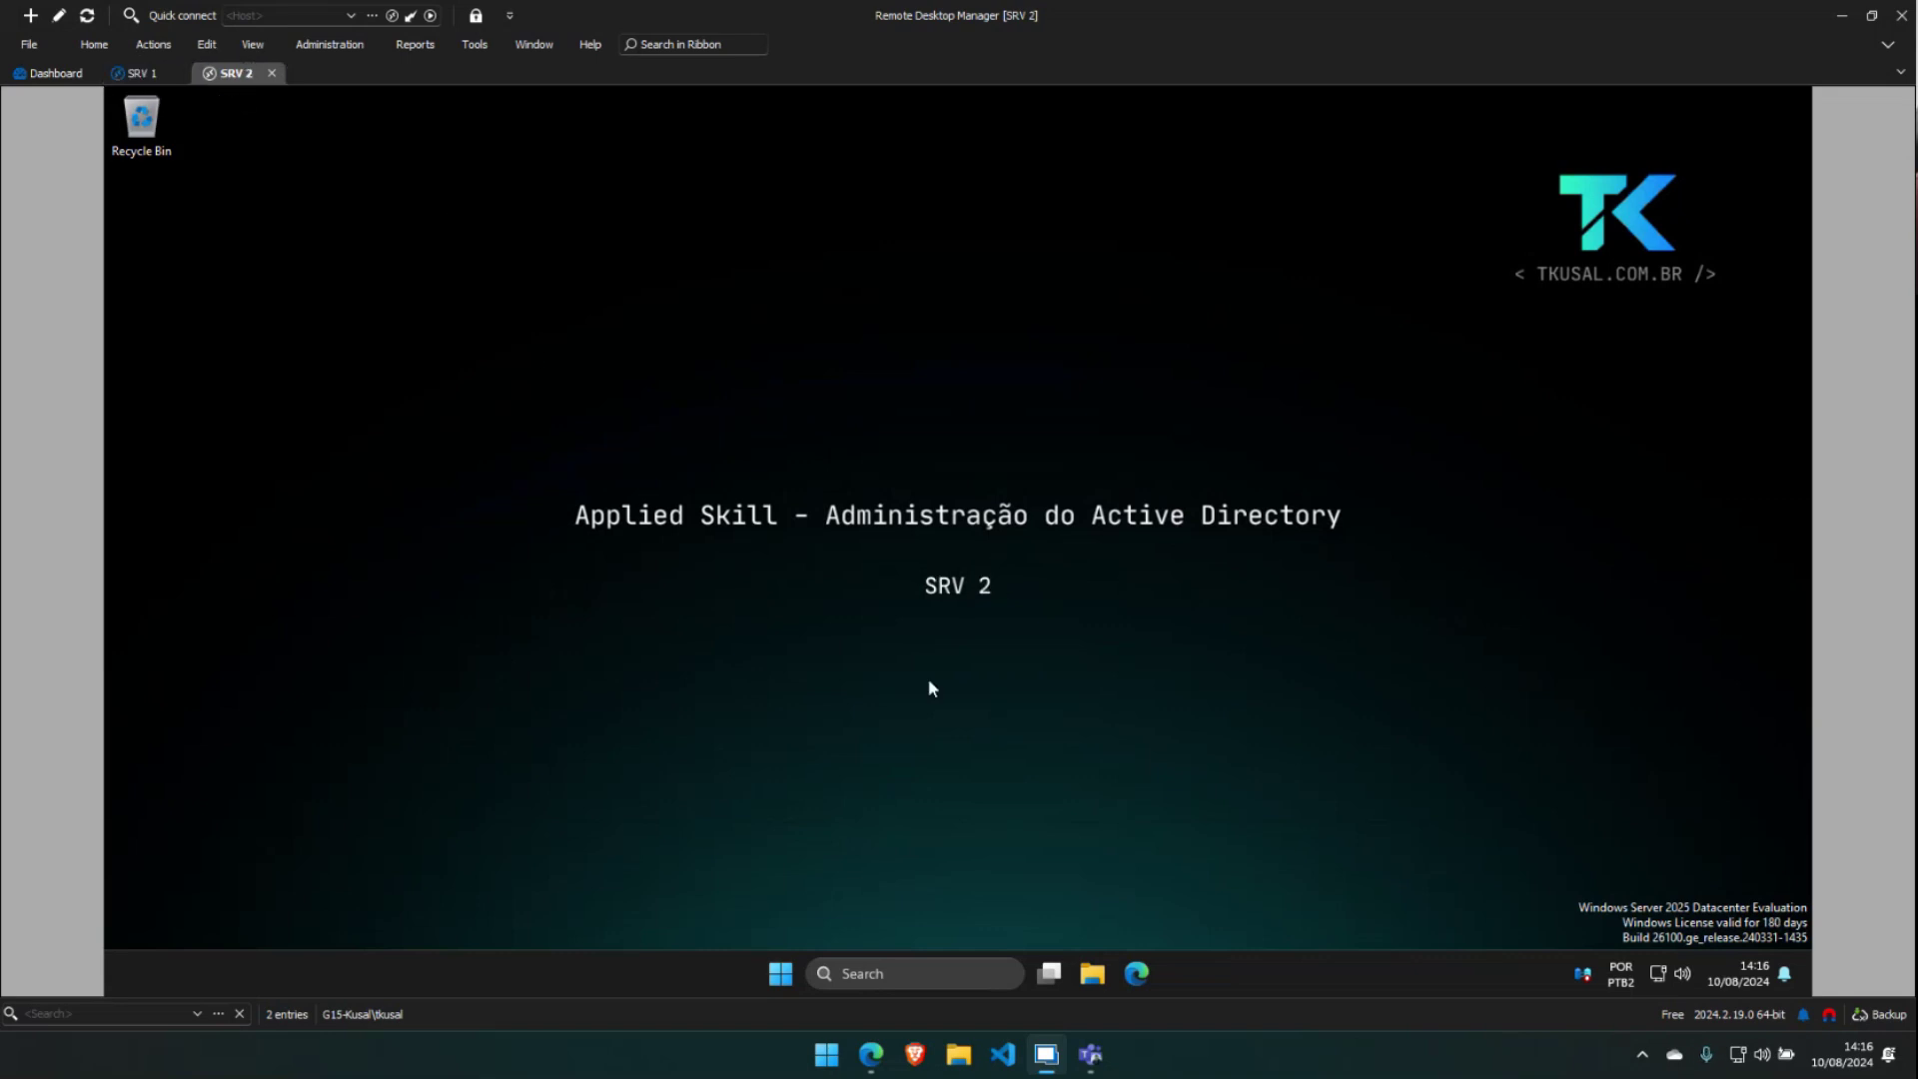
{"action": "left_click", "coordinate": [141, 73]}
{"action": "left_click", "coordinate": [232, 73]}
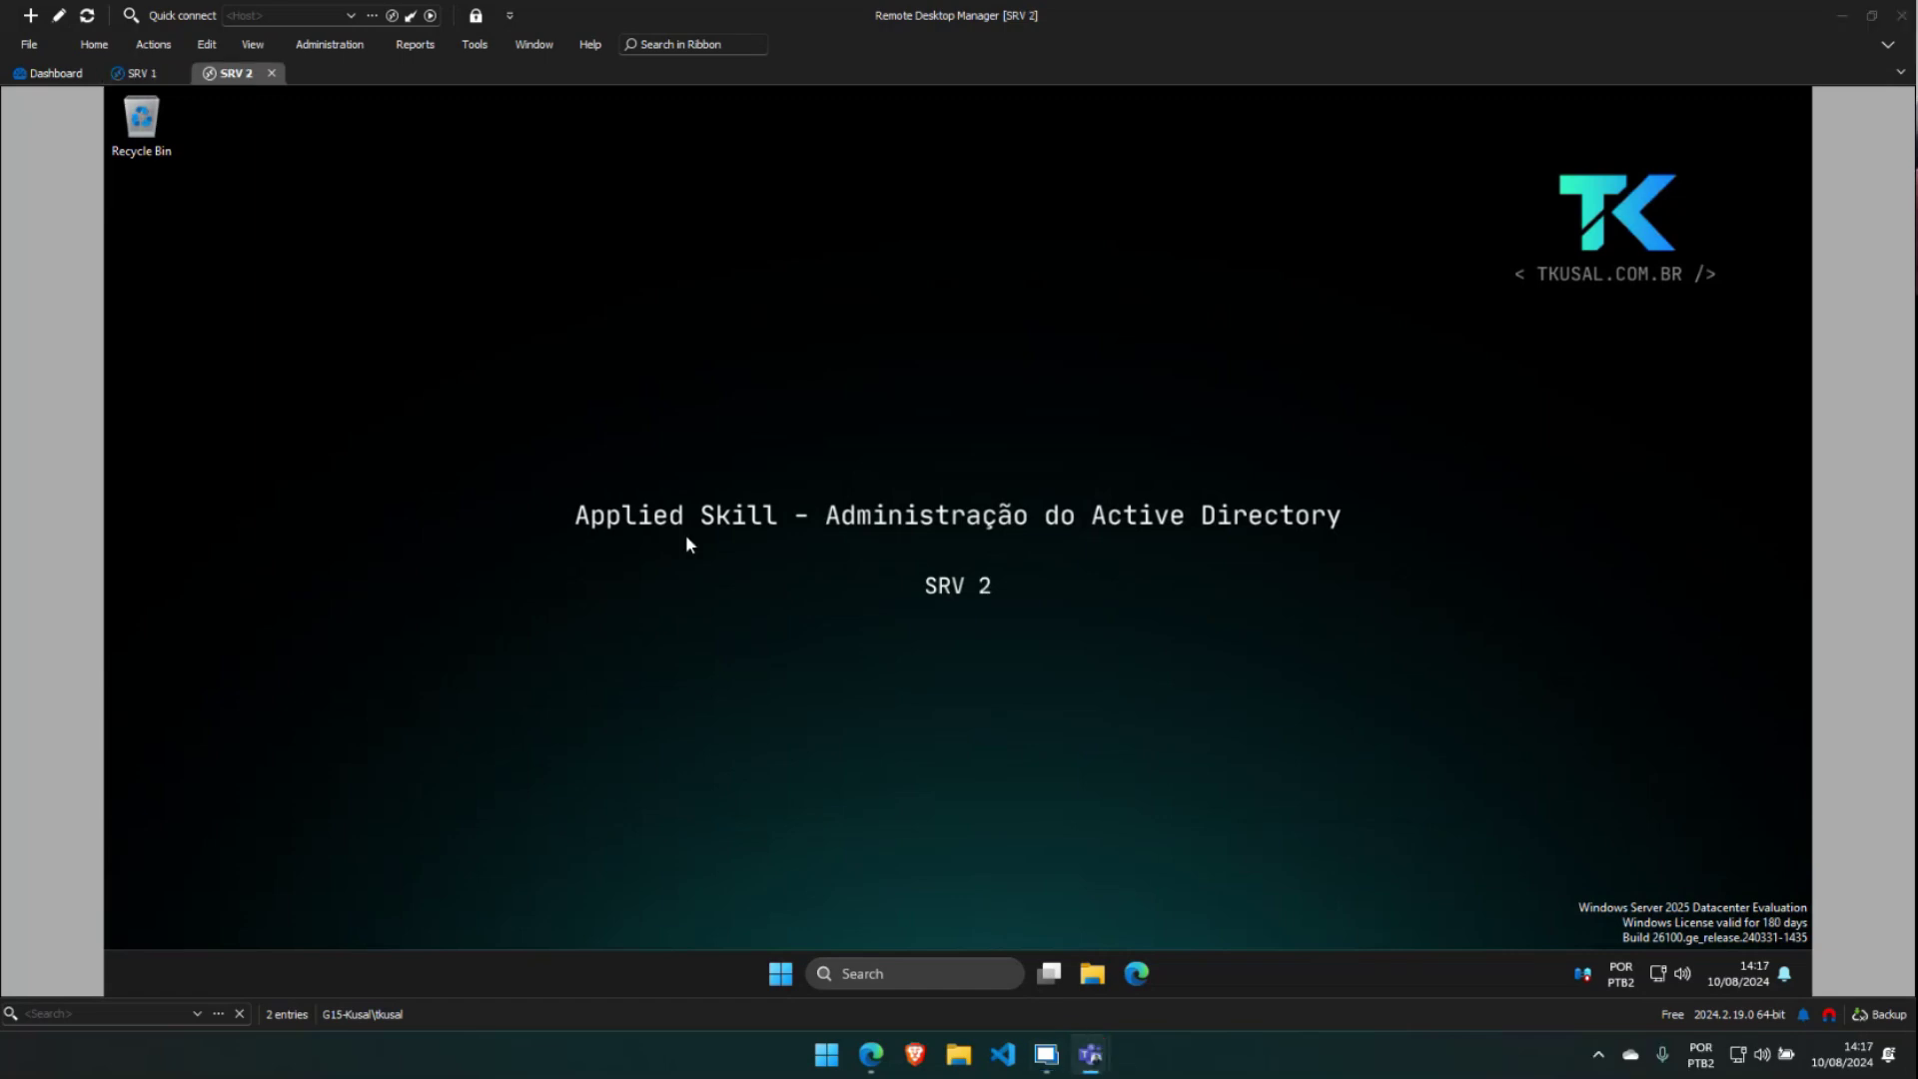
{"action": "left_click", "coordinate": [141, 73]}
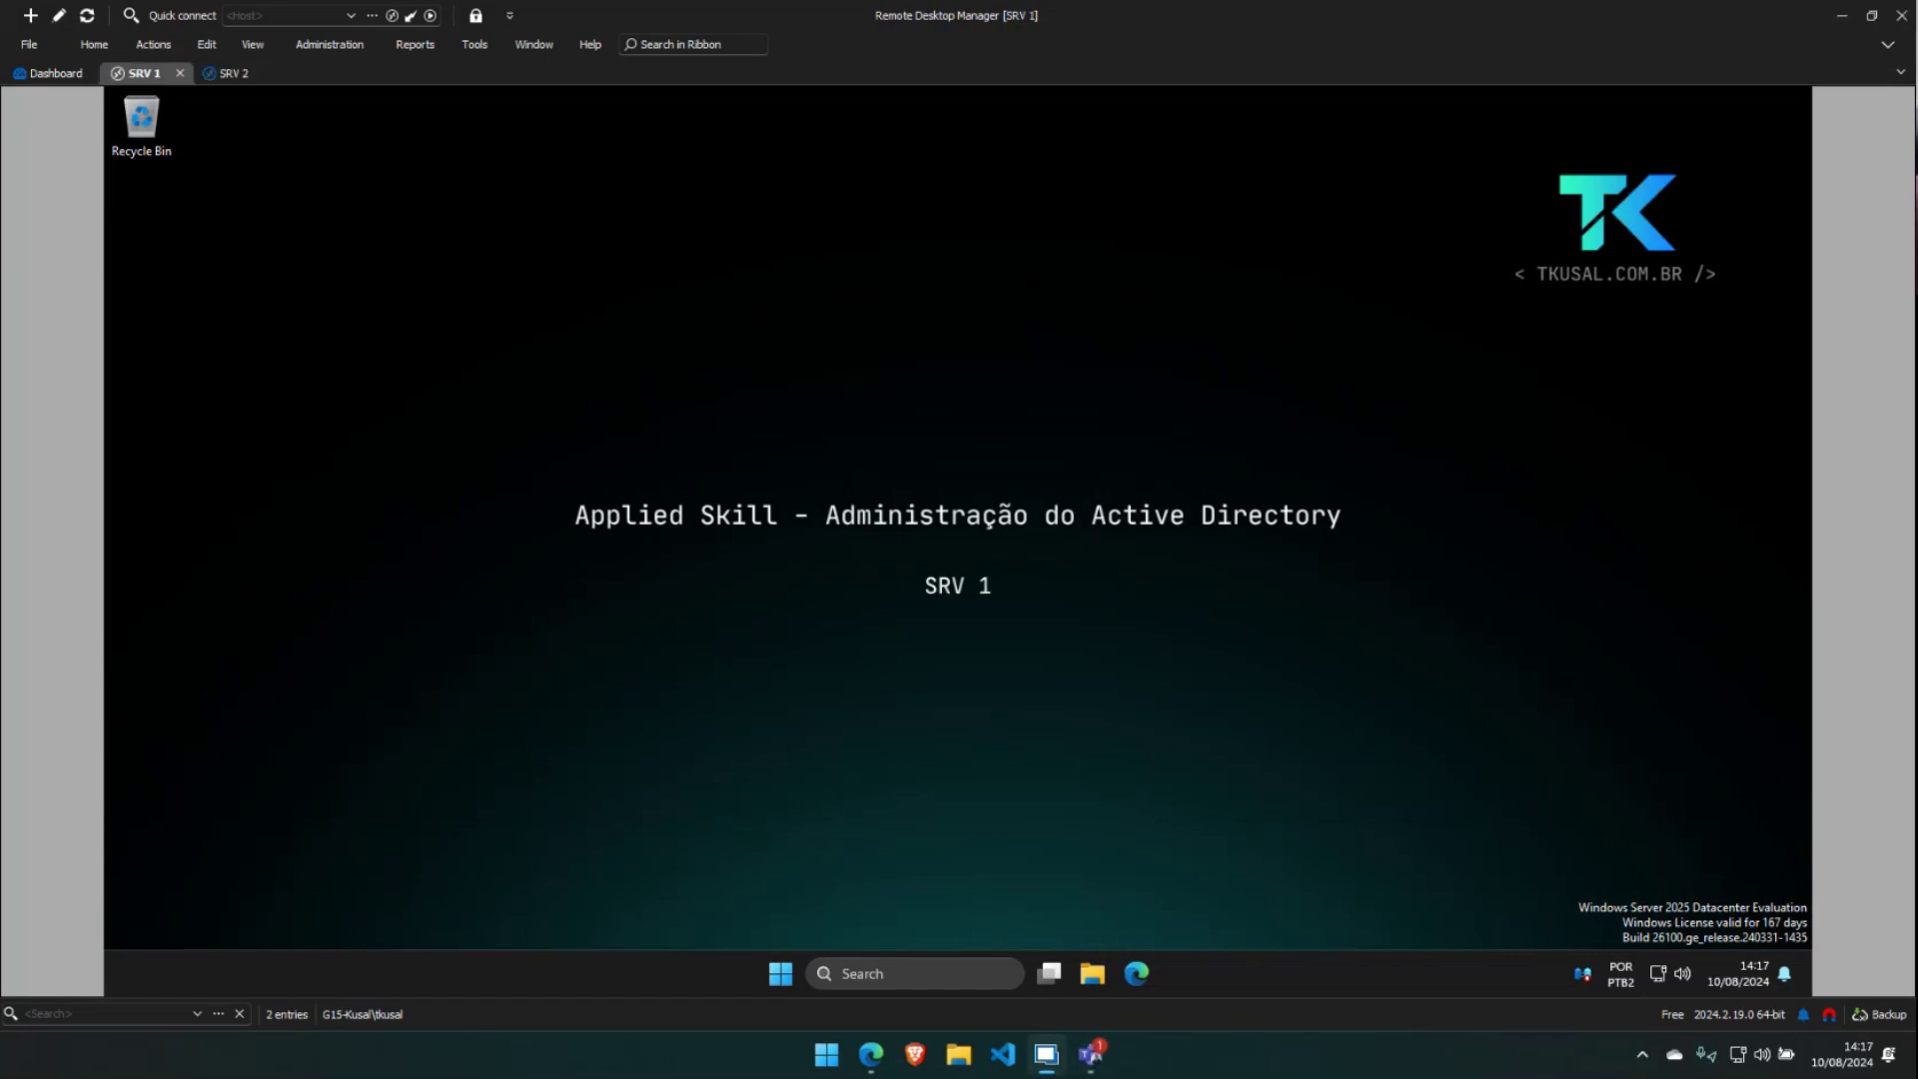
Switch back to the project board in the browser and enlarge the page three zoom levels
{"action": "key", "text": "alt+Tab"}
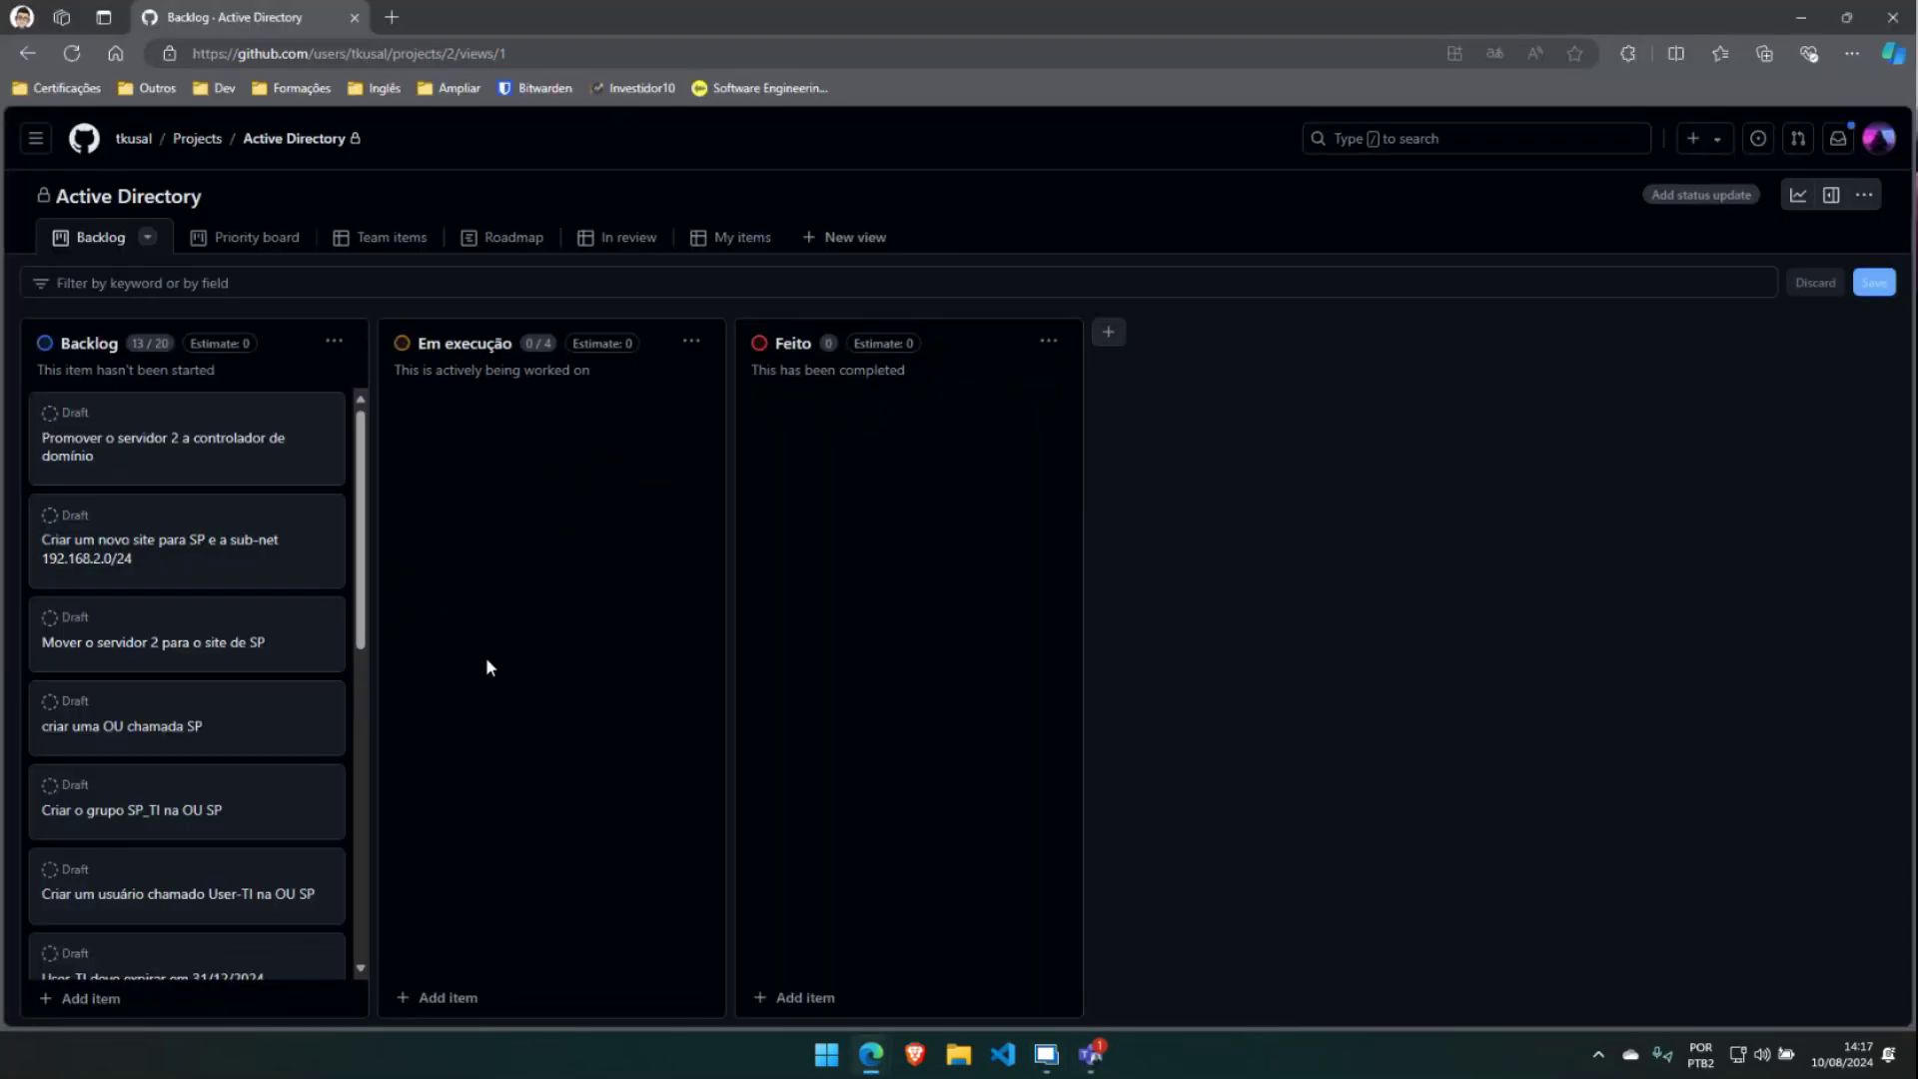
{"action": "key", "text": "ctrl+plus"}
{"action": "key", "text": "ctrl+plus"}
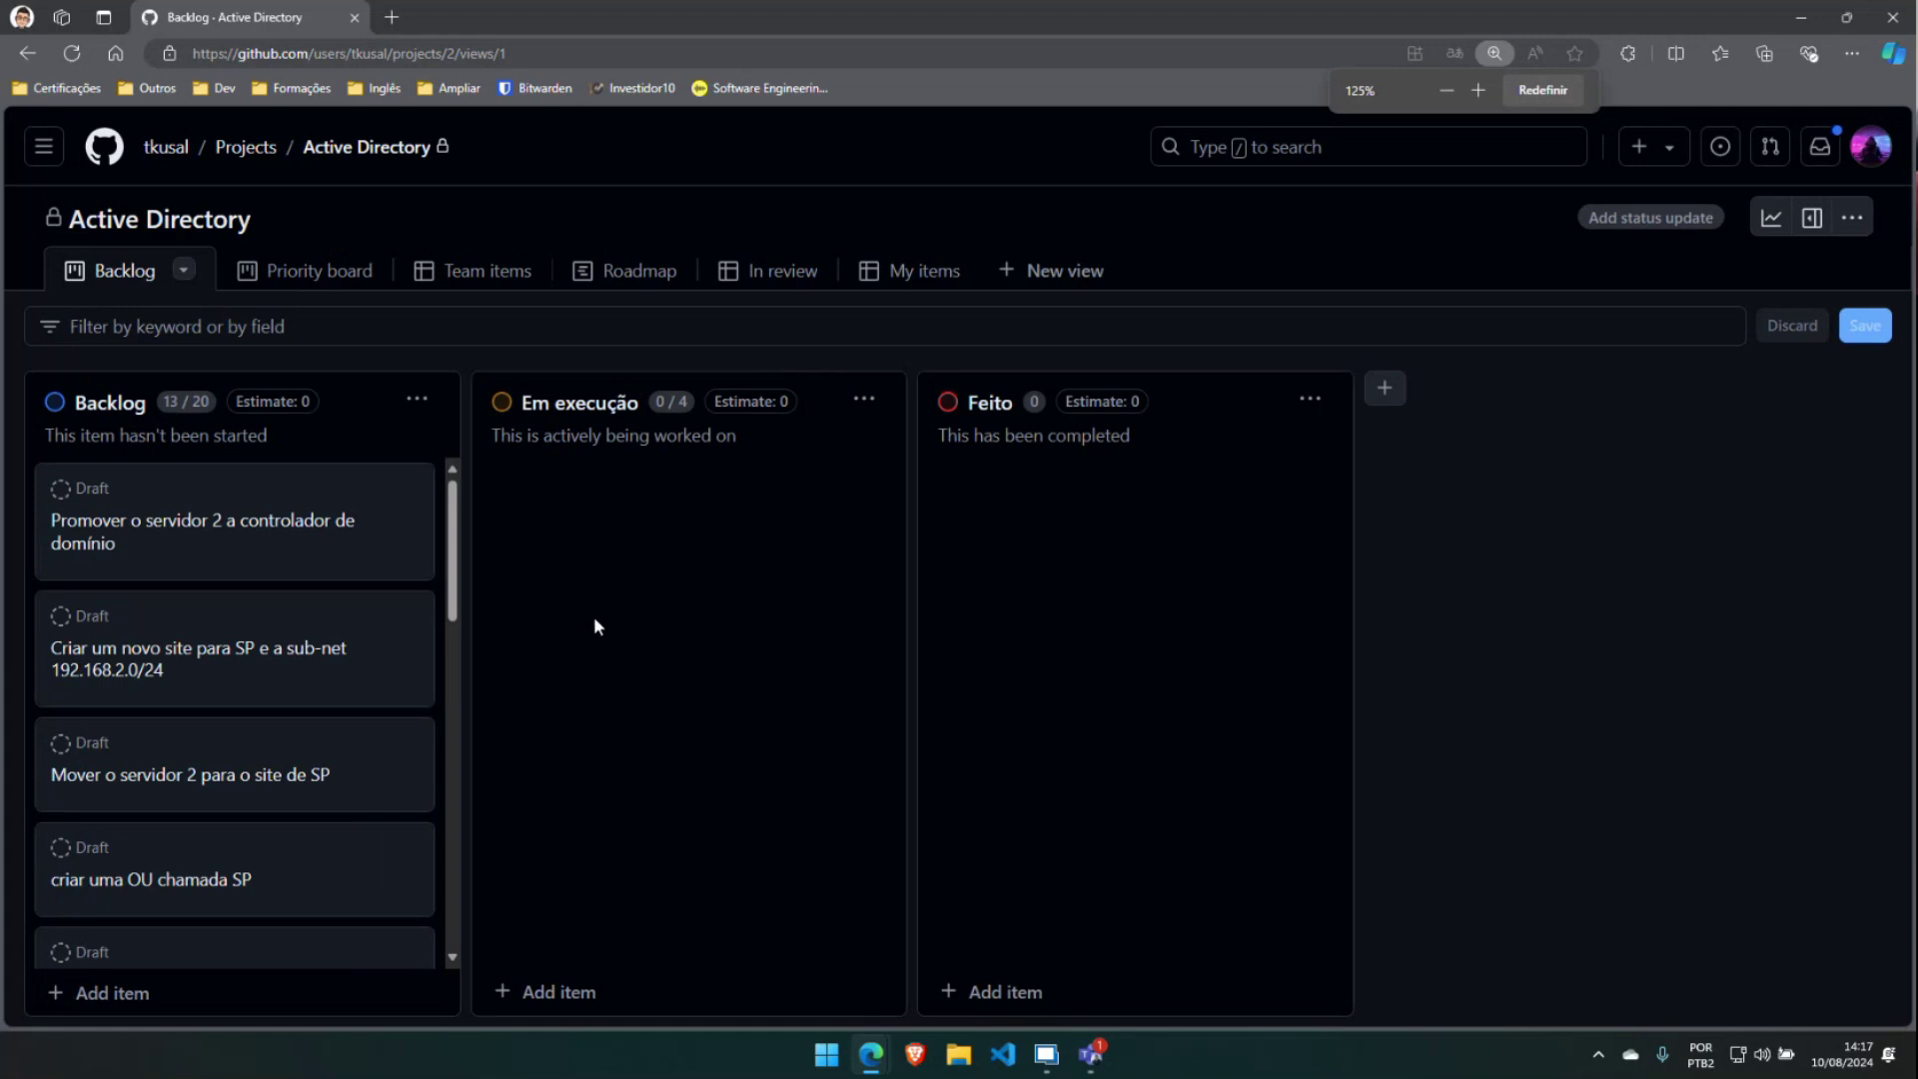
{"action": "key", "text": "ctrl+plus"}
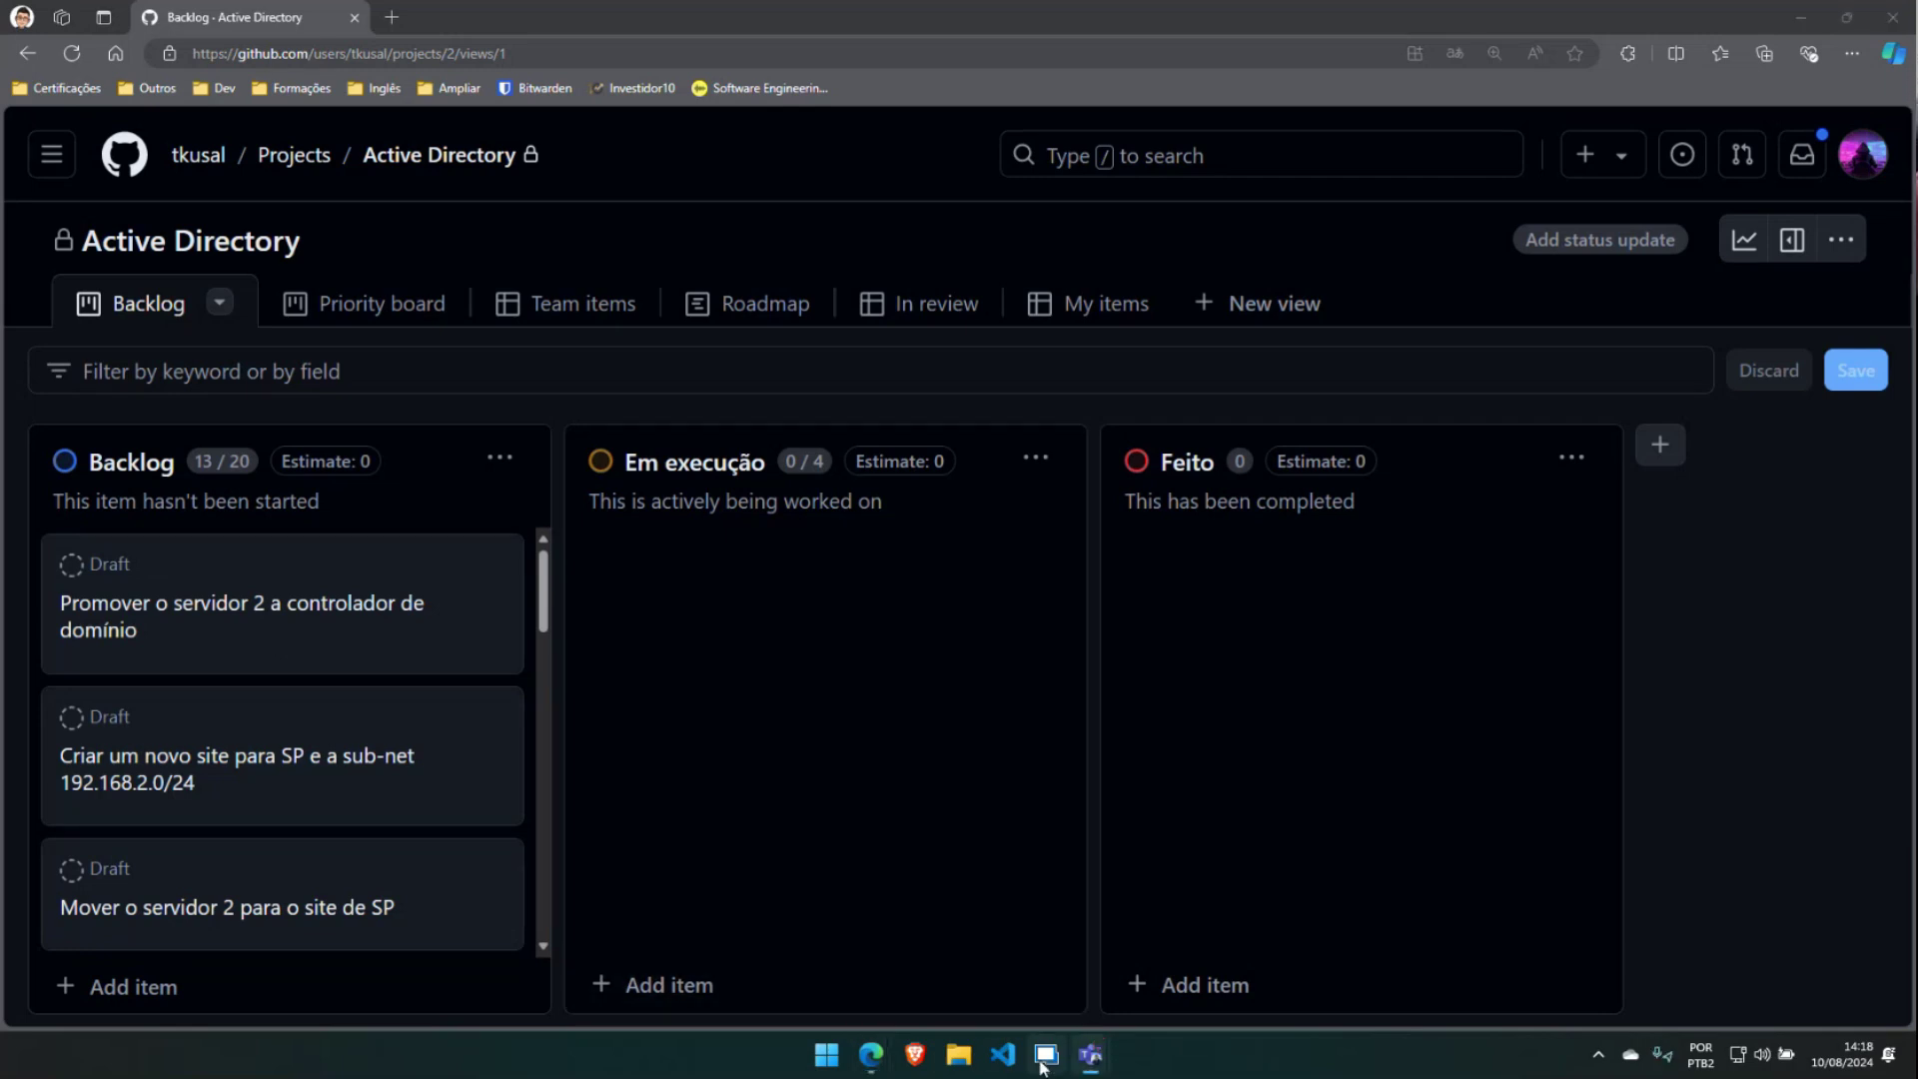
In Remote Desktop Manager, examine SRV 2's full device name, domain and Windows edition in its system information, and close Settings
{"action": "left_click", "coordinate": [1046, 1061]}
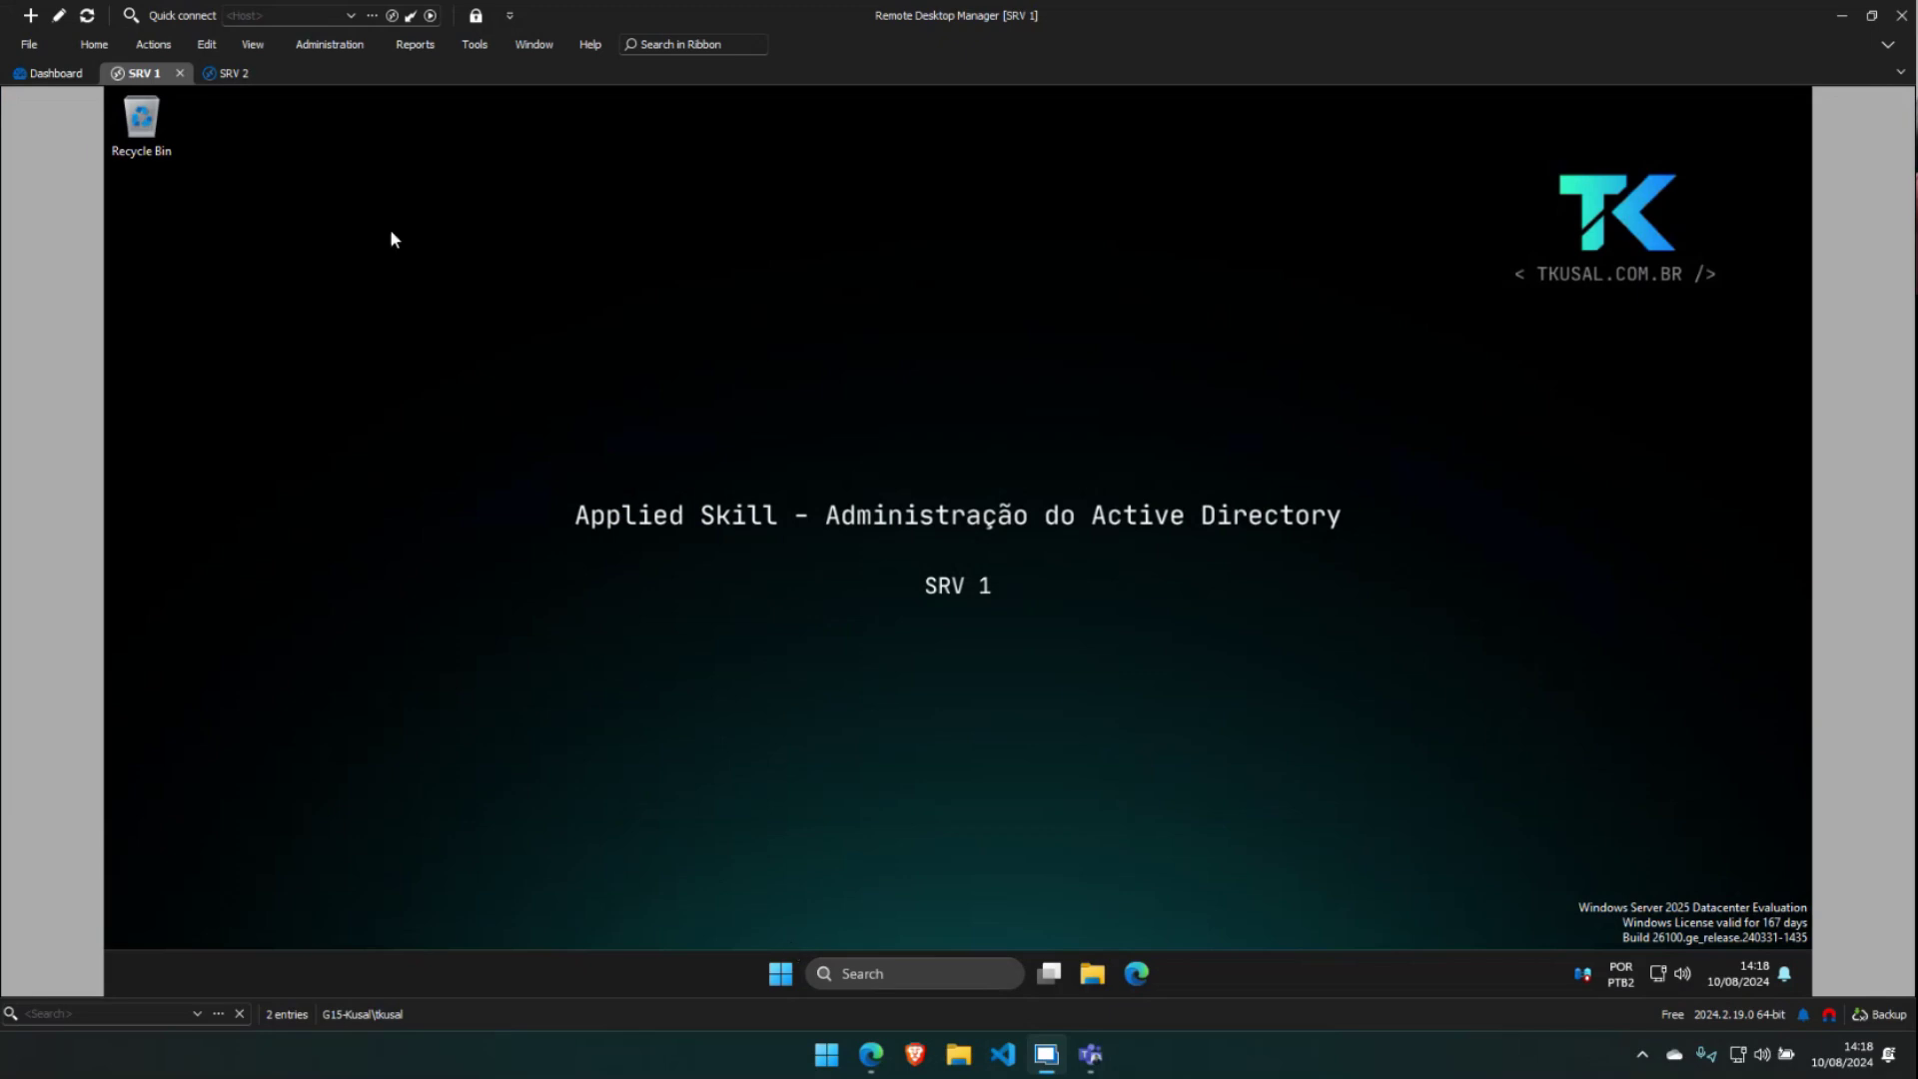
{"action": "left_click", "coordinate": [232, 73]}
{"action": "right_click", "coordinate": [780, 974]}
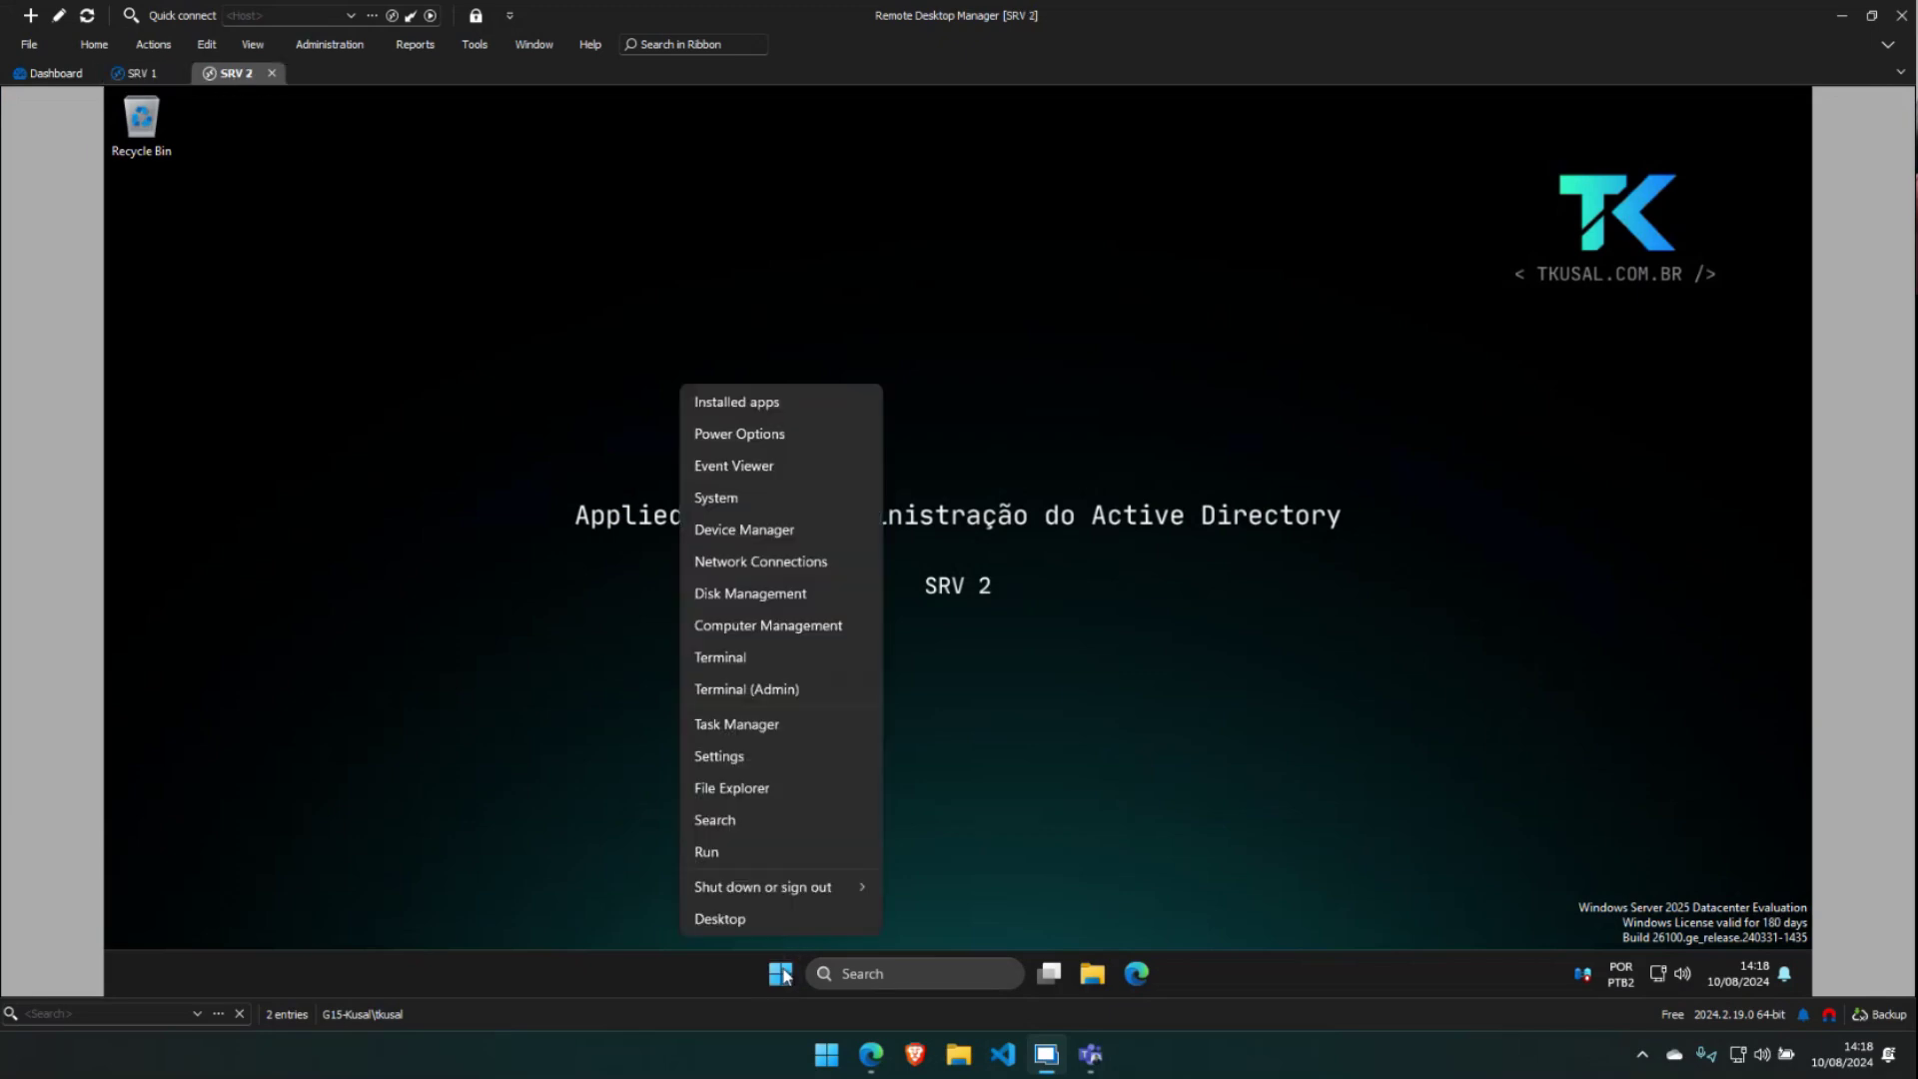
{"action": "left_click", "coordinate": [725, 499]}
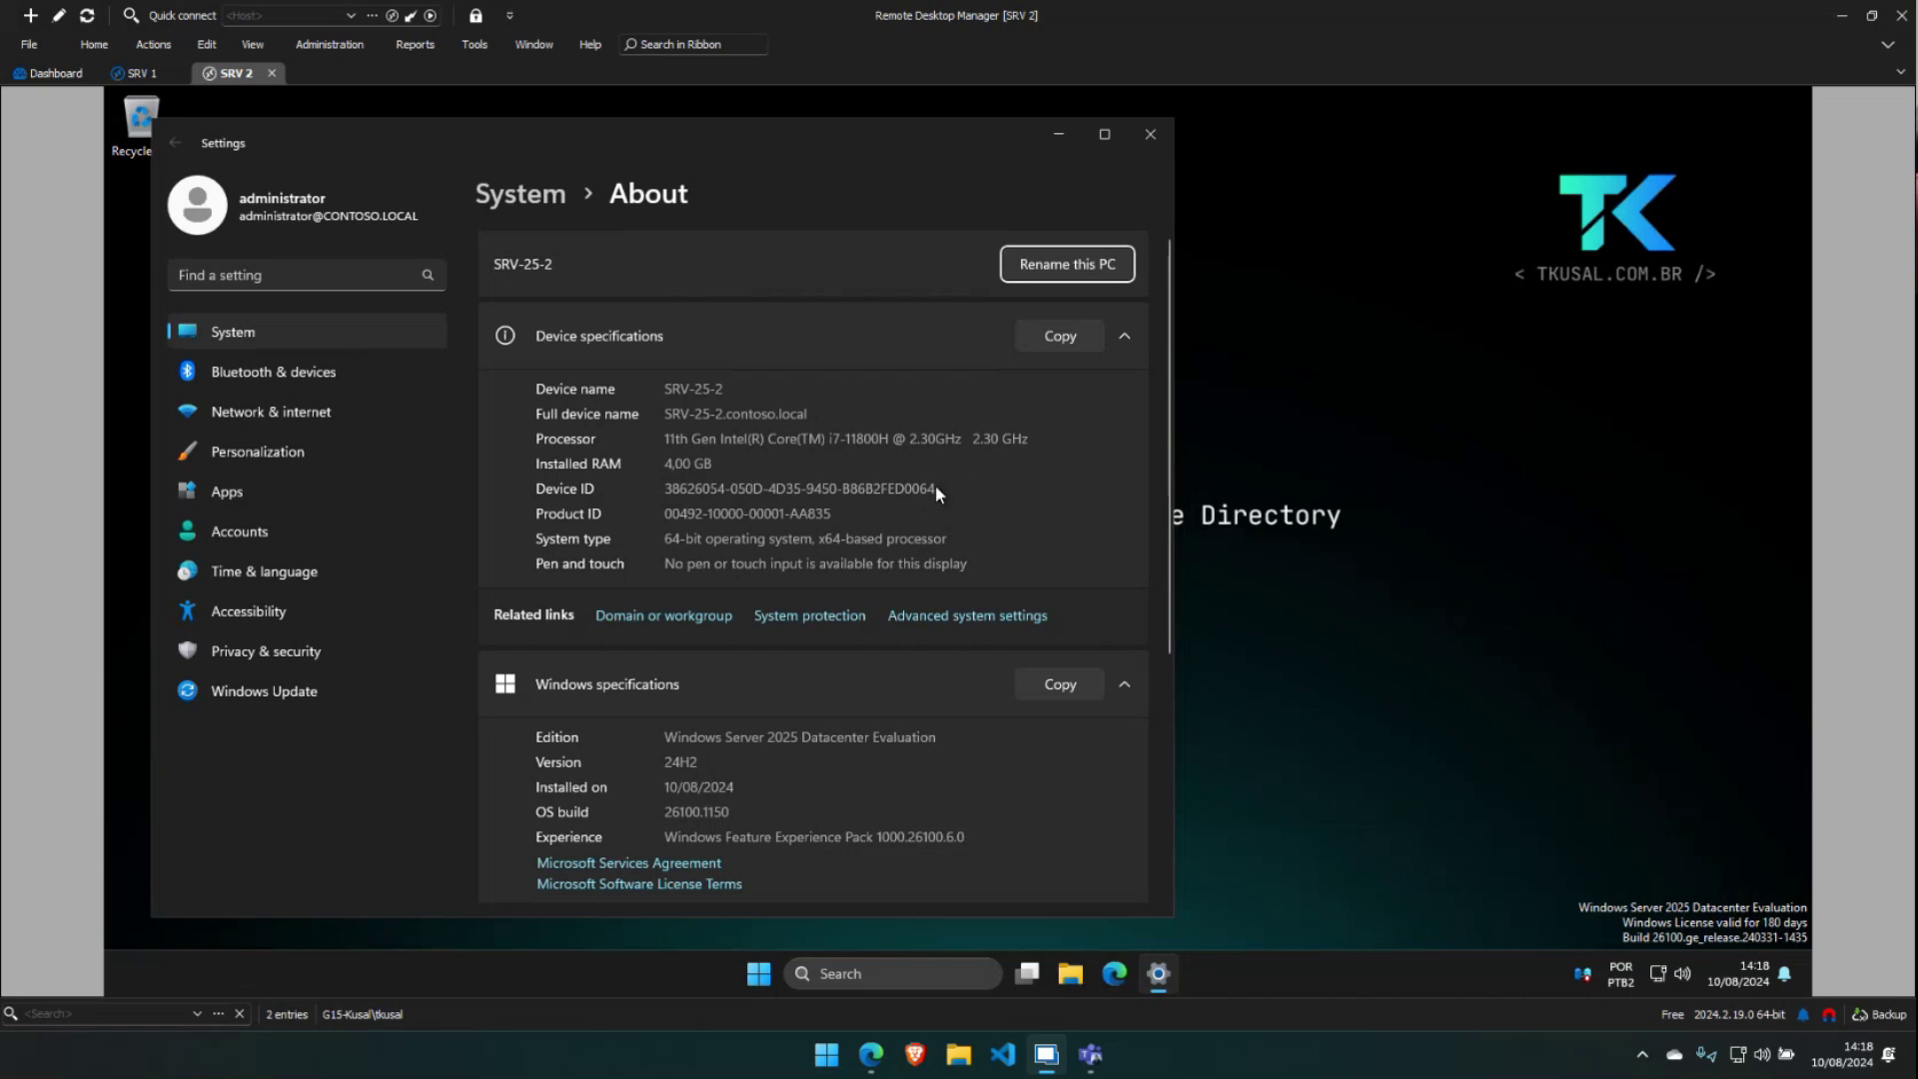
{"action": "scroll", "coordinate": [943, 519], "scroll_direction": "down", "scroll_amount": 3}
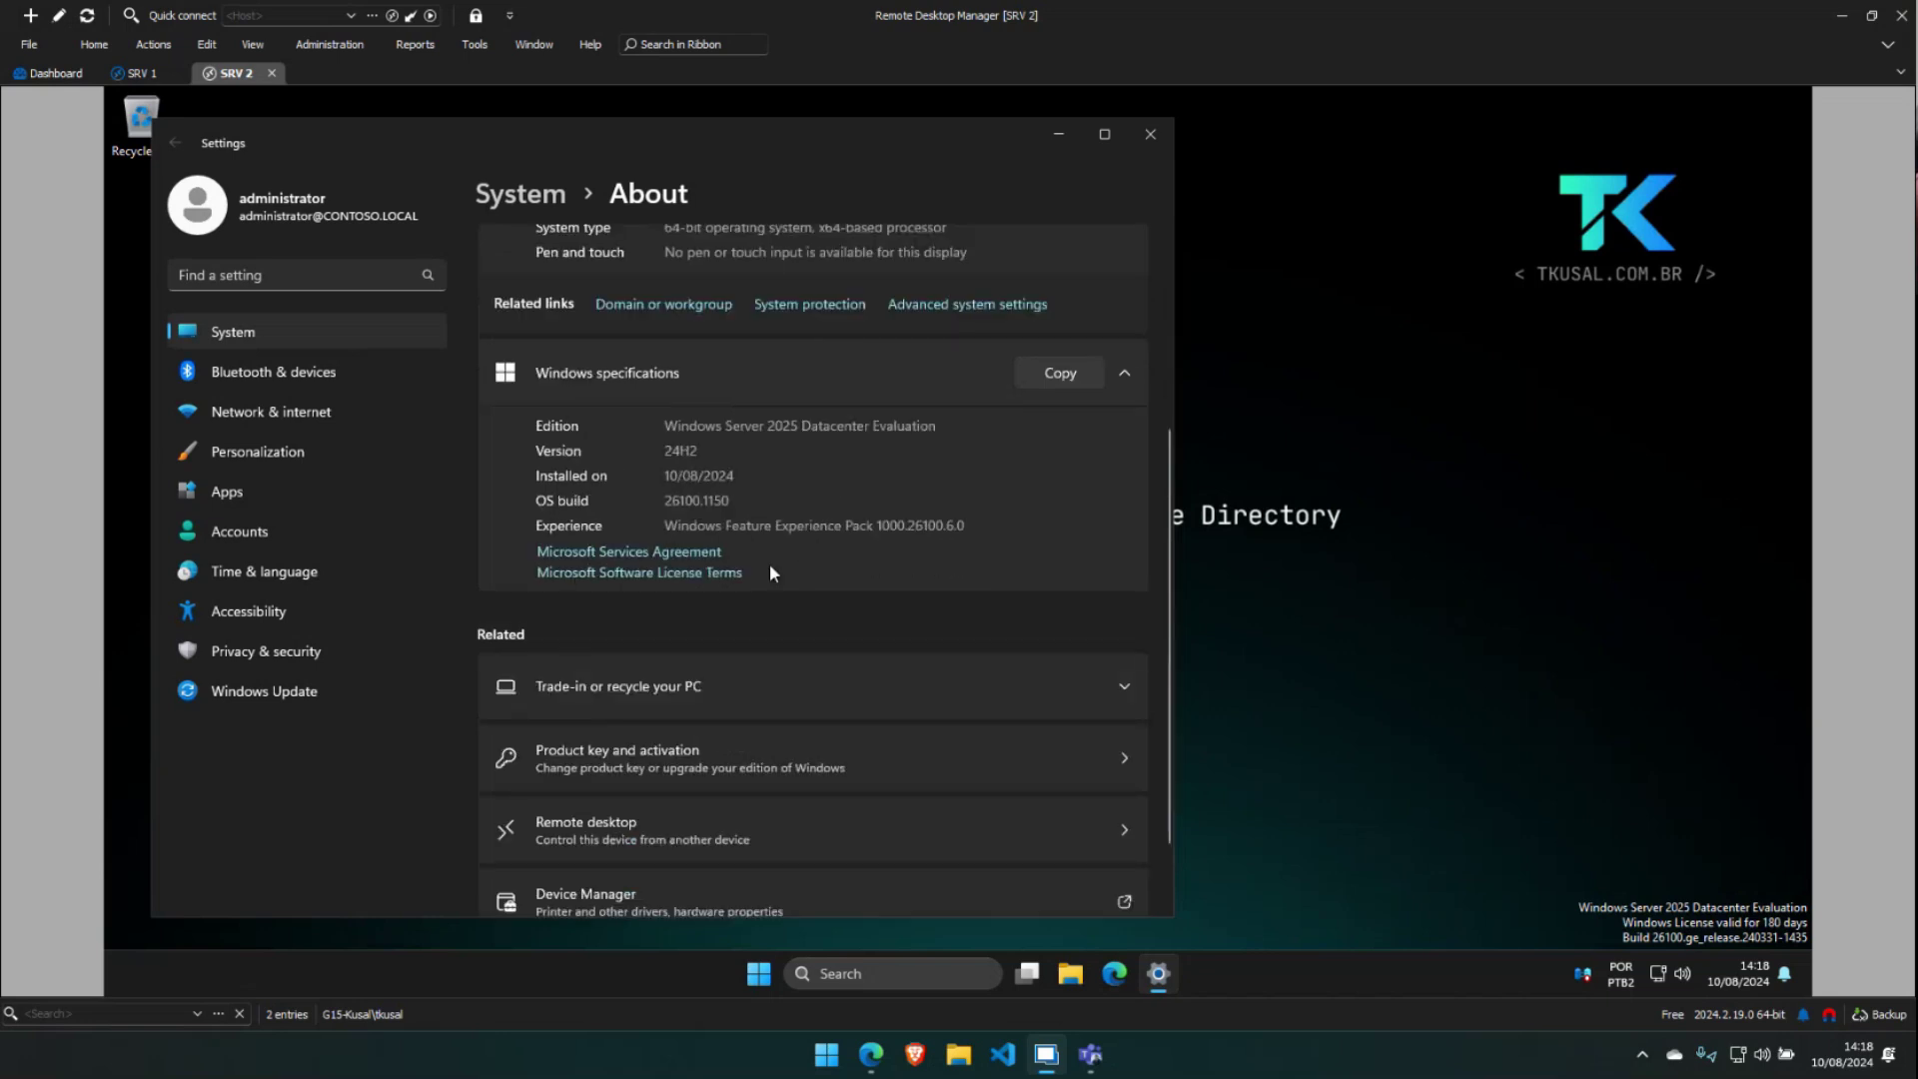
{"action": "scroll", "coordinate": [770, 563], "scroll_direction": "up", "scroll_amount": 3}
{"action": "left_click_drag", "start_coordinate": [721, 413], "coordinate": [821, 407]}
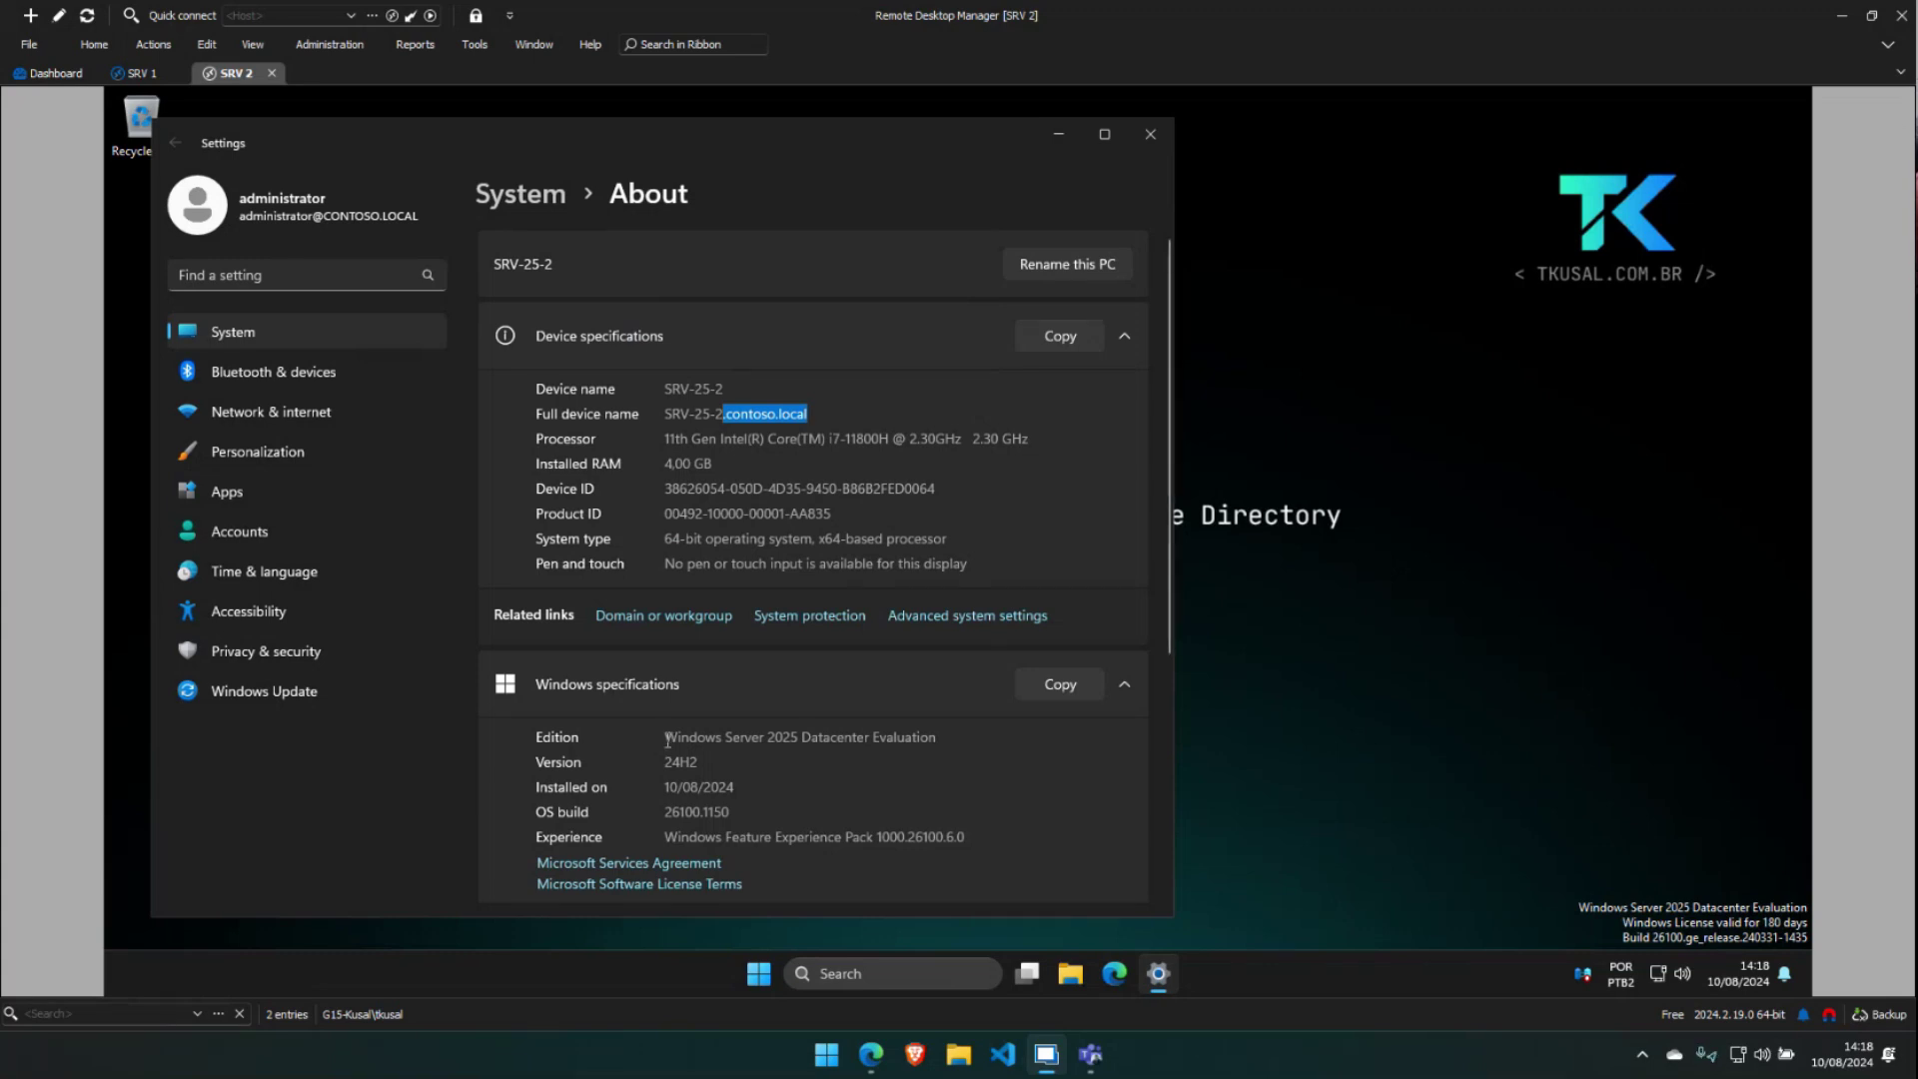
{"action": "left_click_drag", "start_coordinate": [805, 736], "coordinate": [685, 736]}
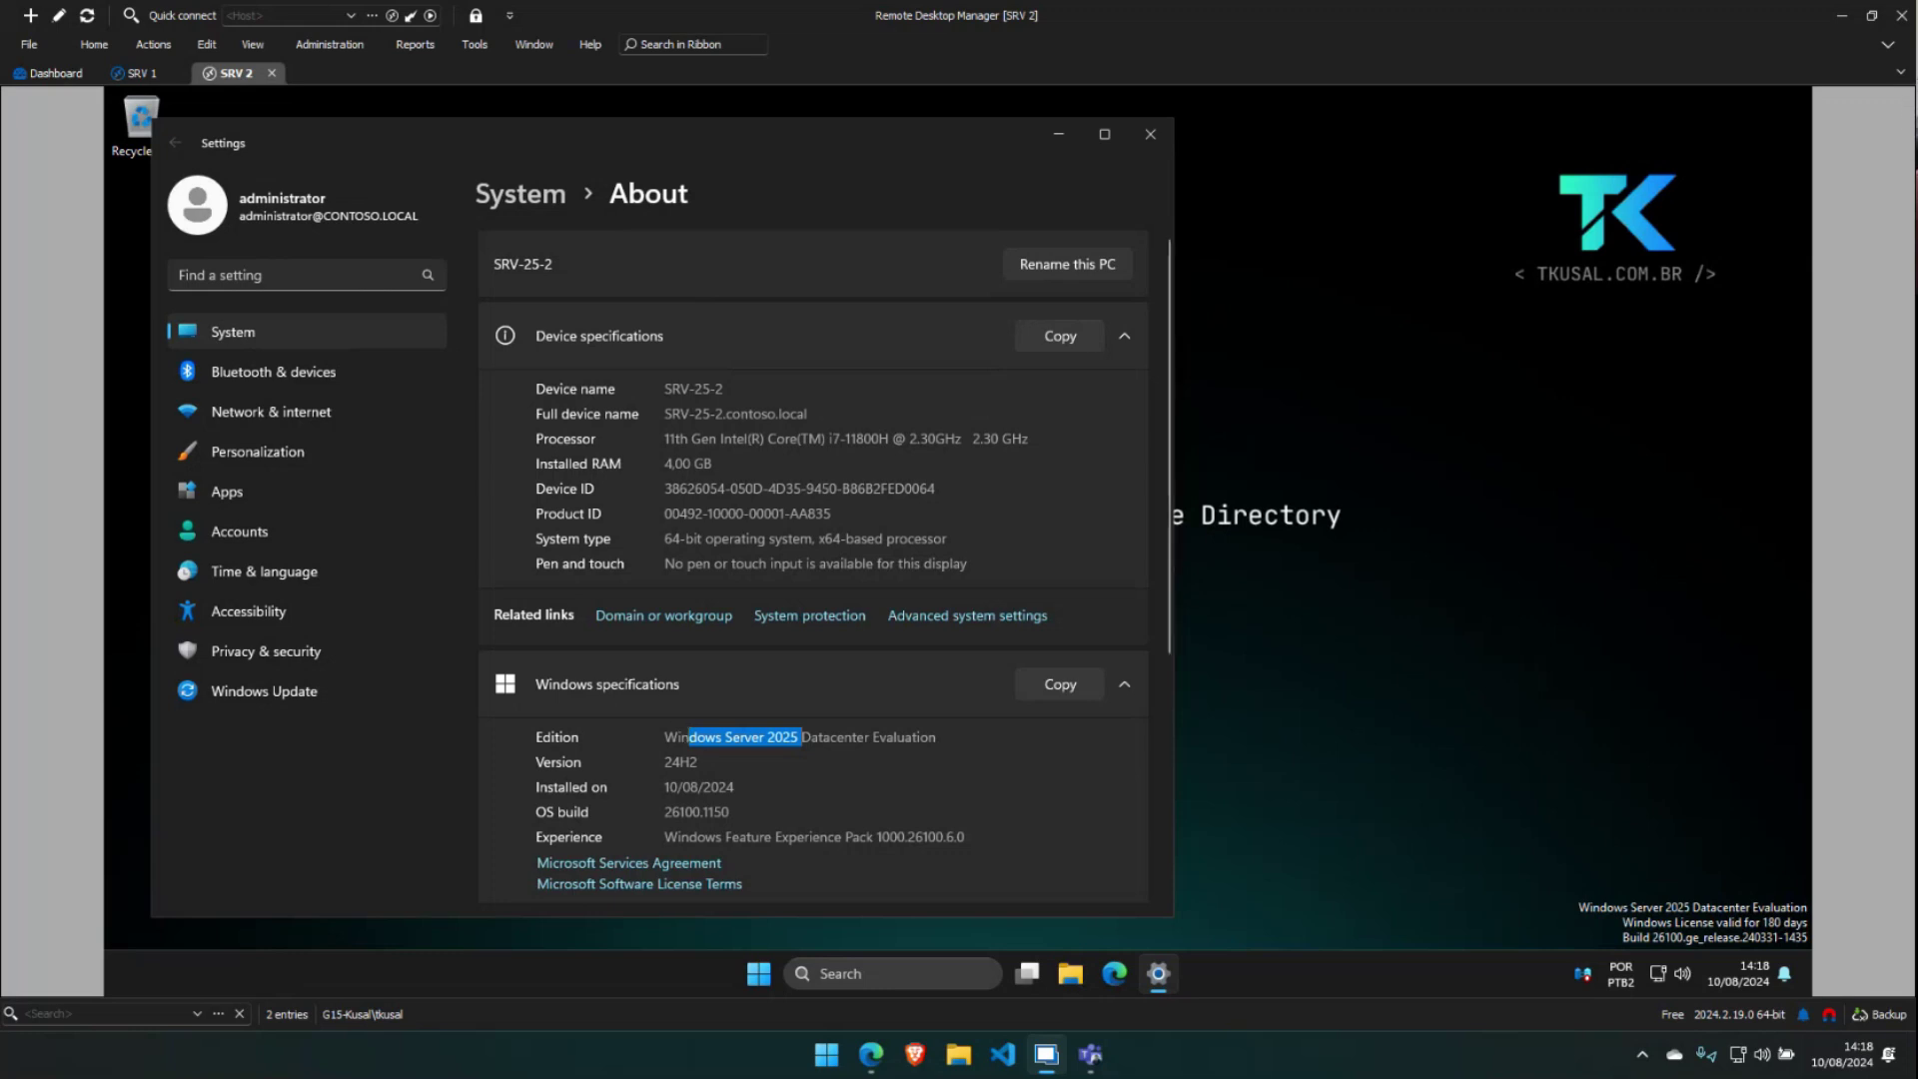
{"action": "key", "text": "alt+Tab"}
{"action": "left_click", "coordinate": [1151, 134]}
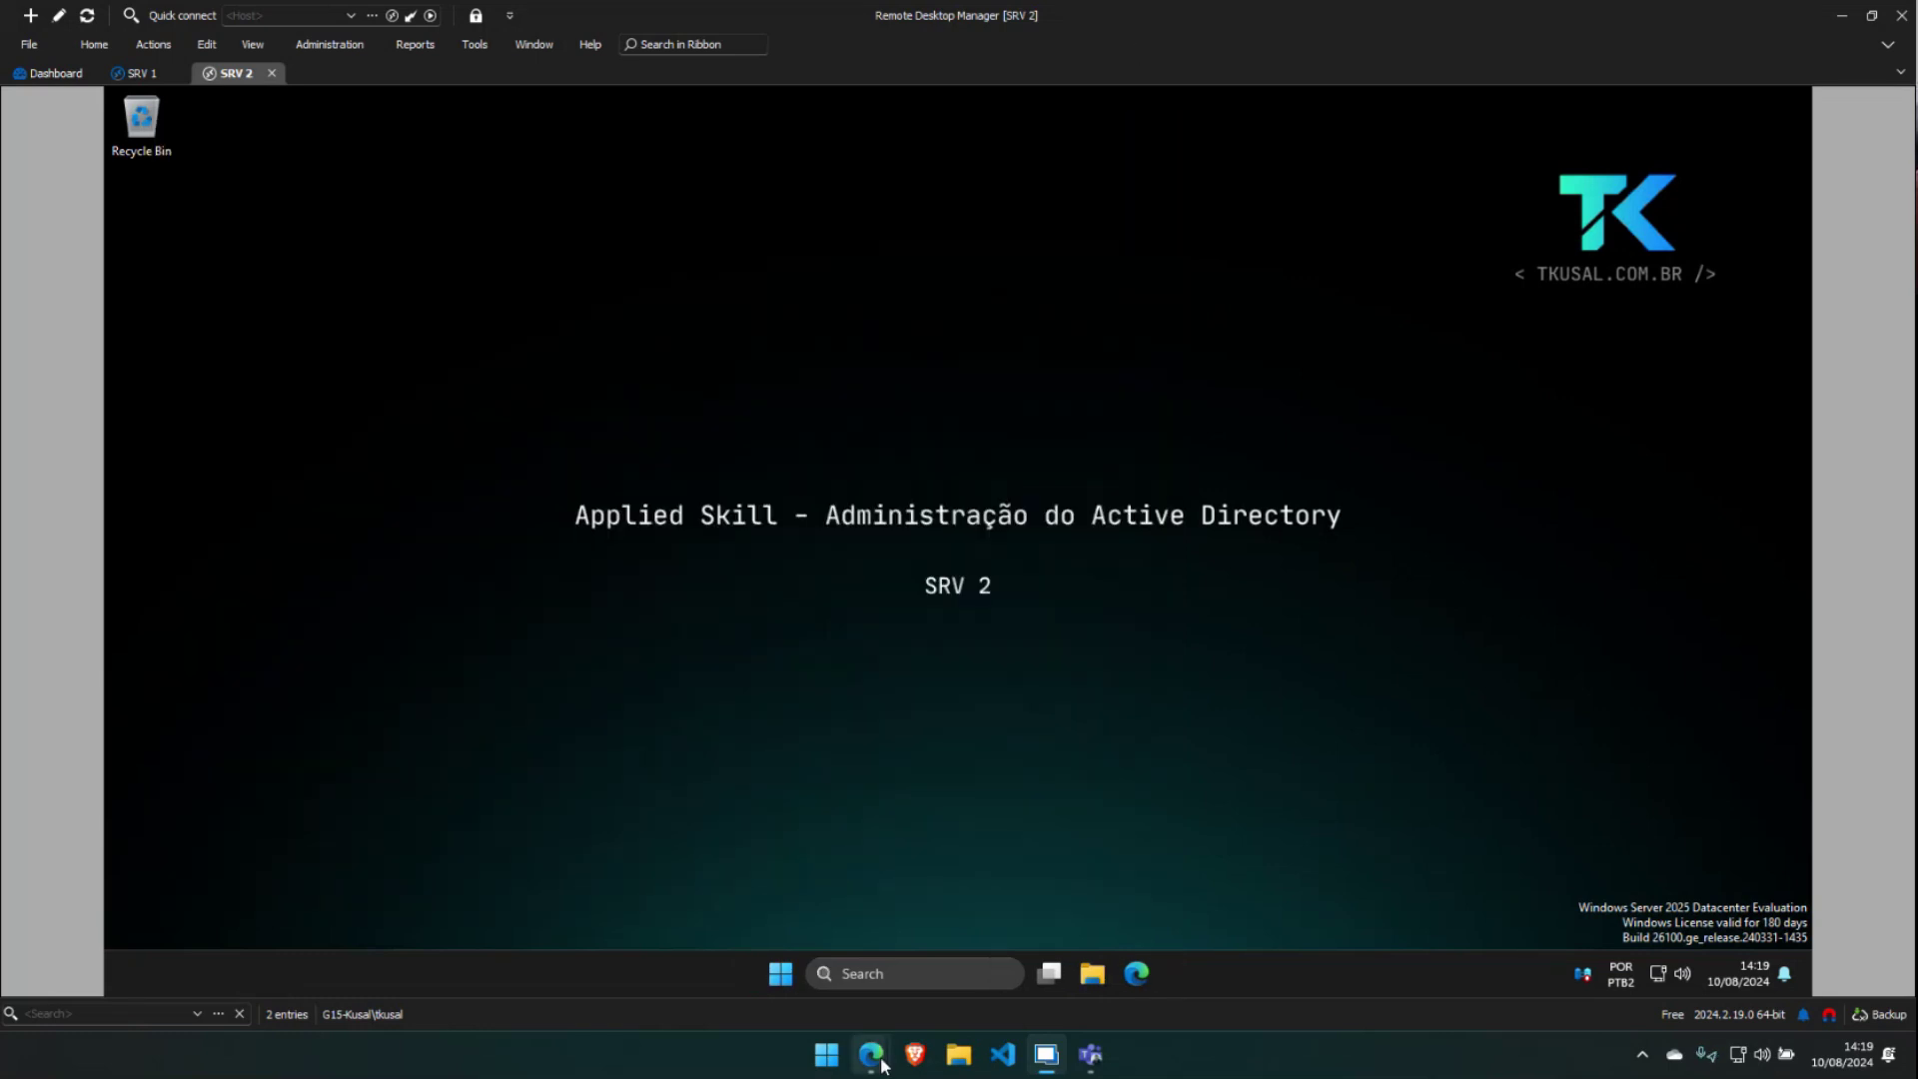
On the browser's project board, move the "Promover o servidor 2 a controlador de domínio" card to Em execução, and return to SRV 2
{"action": "mouse_move", "coordinate": [871, 1053]}
{"action": "left_click", "coordinate": [951, 921]}
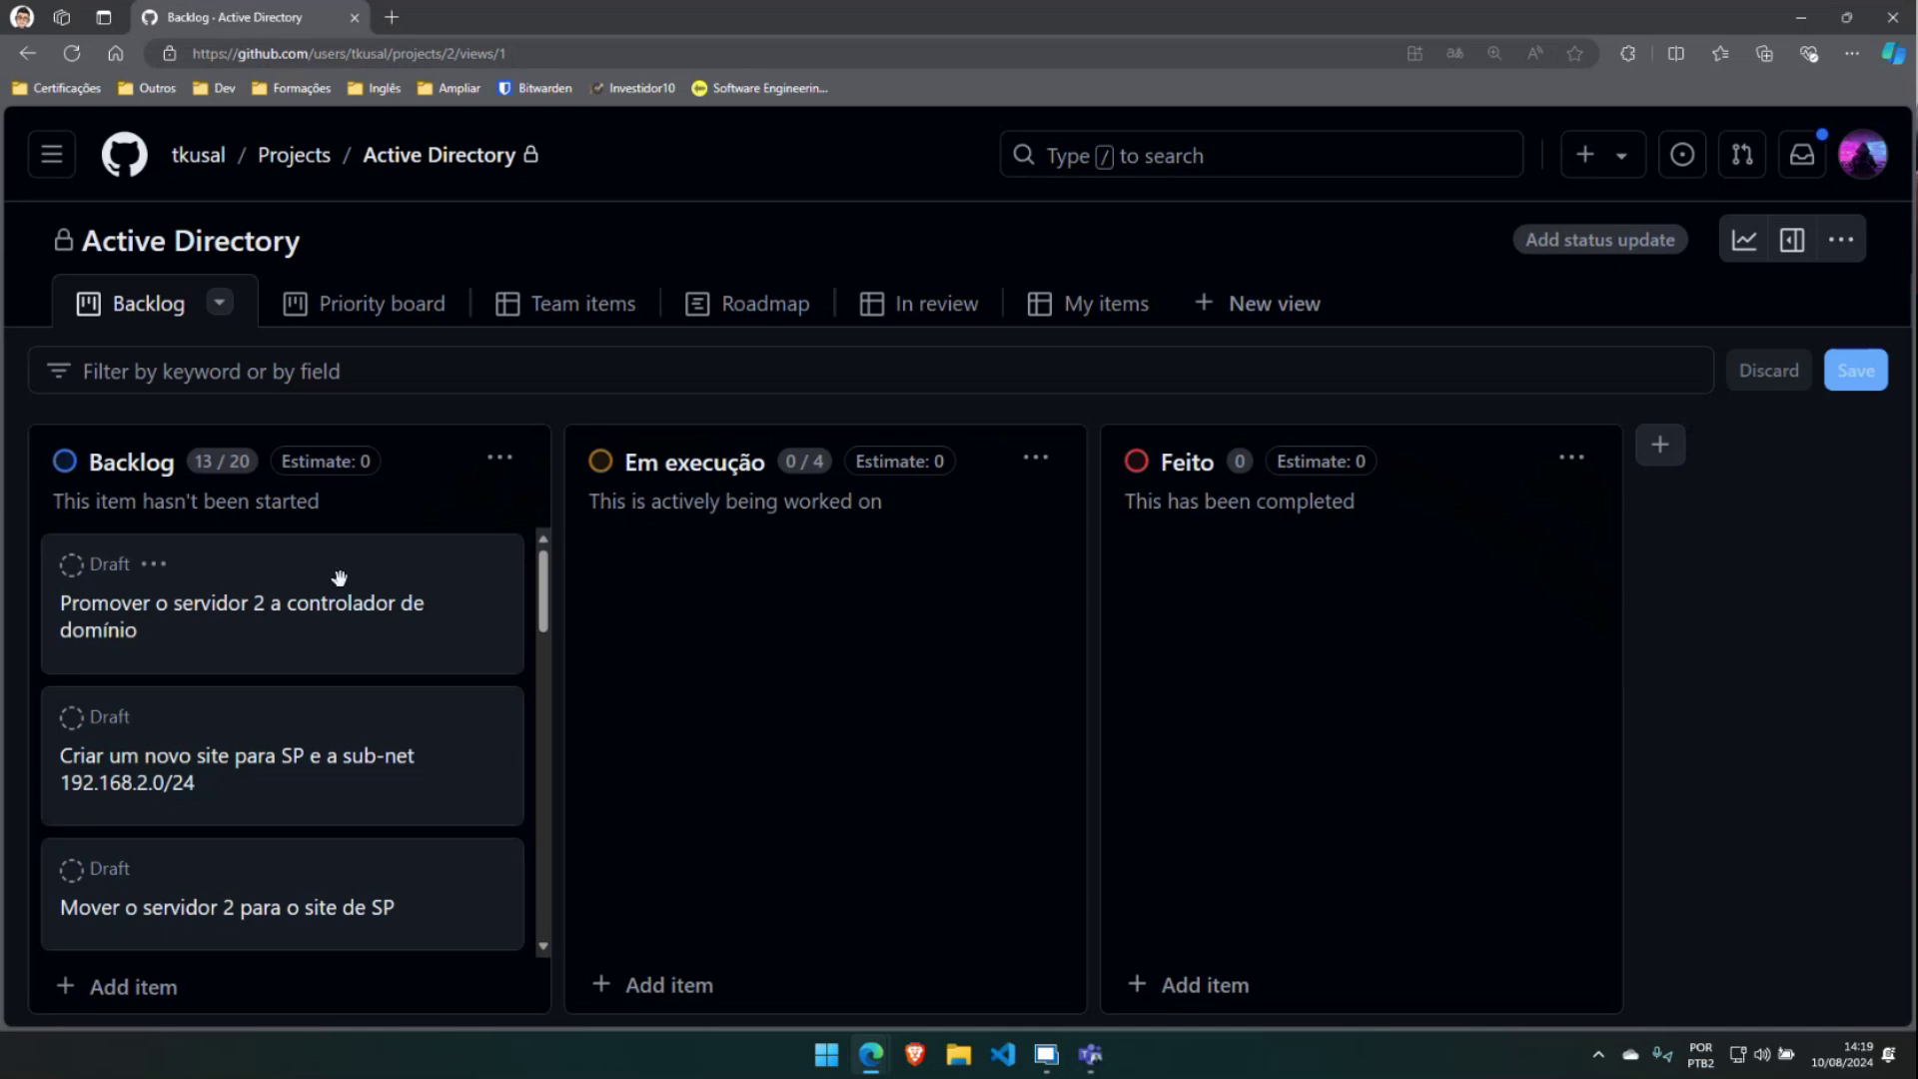
{"action": "left_click_drag", "start_coordinate": [301, 614], "coordinate": [826, 644]}
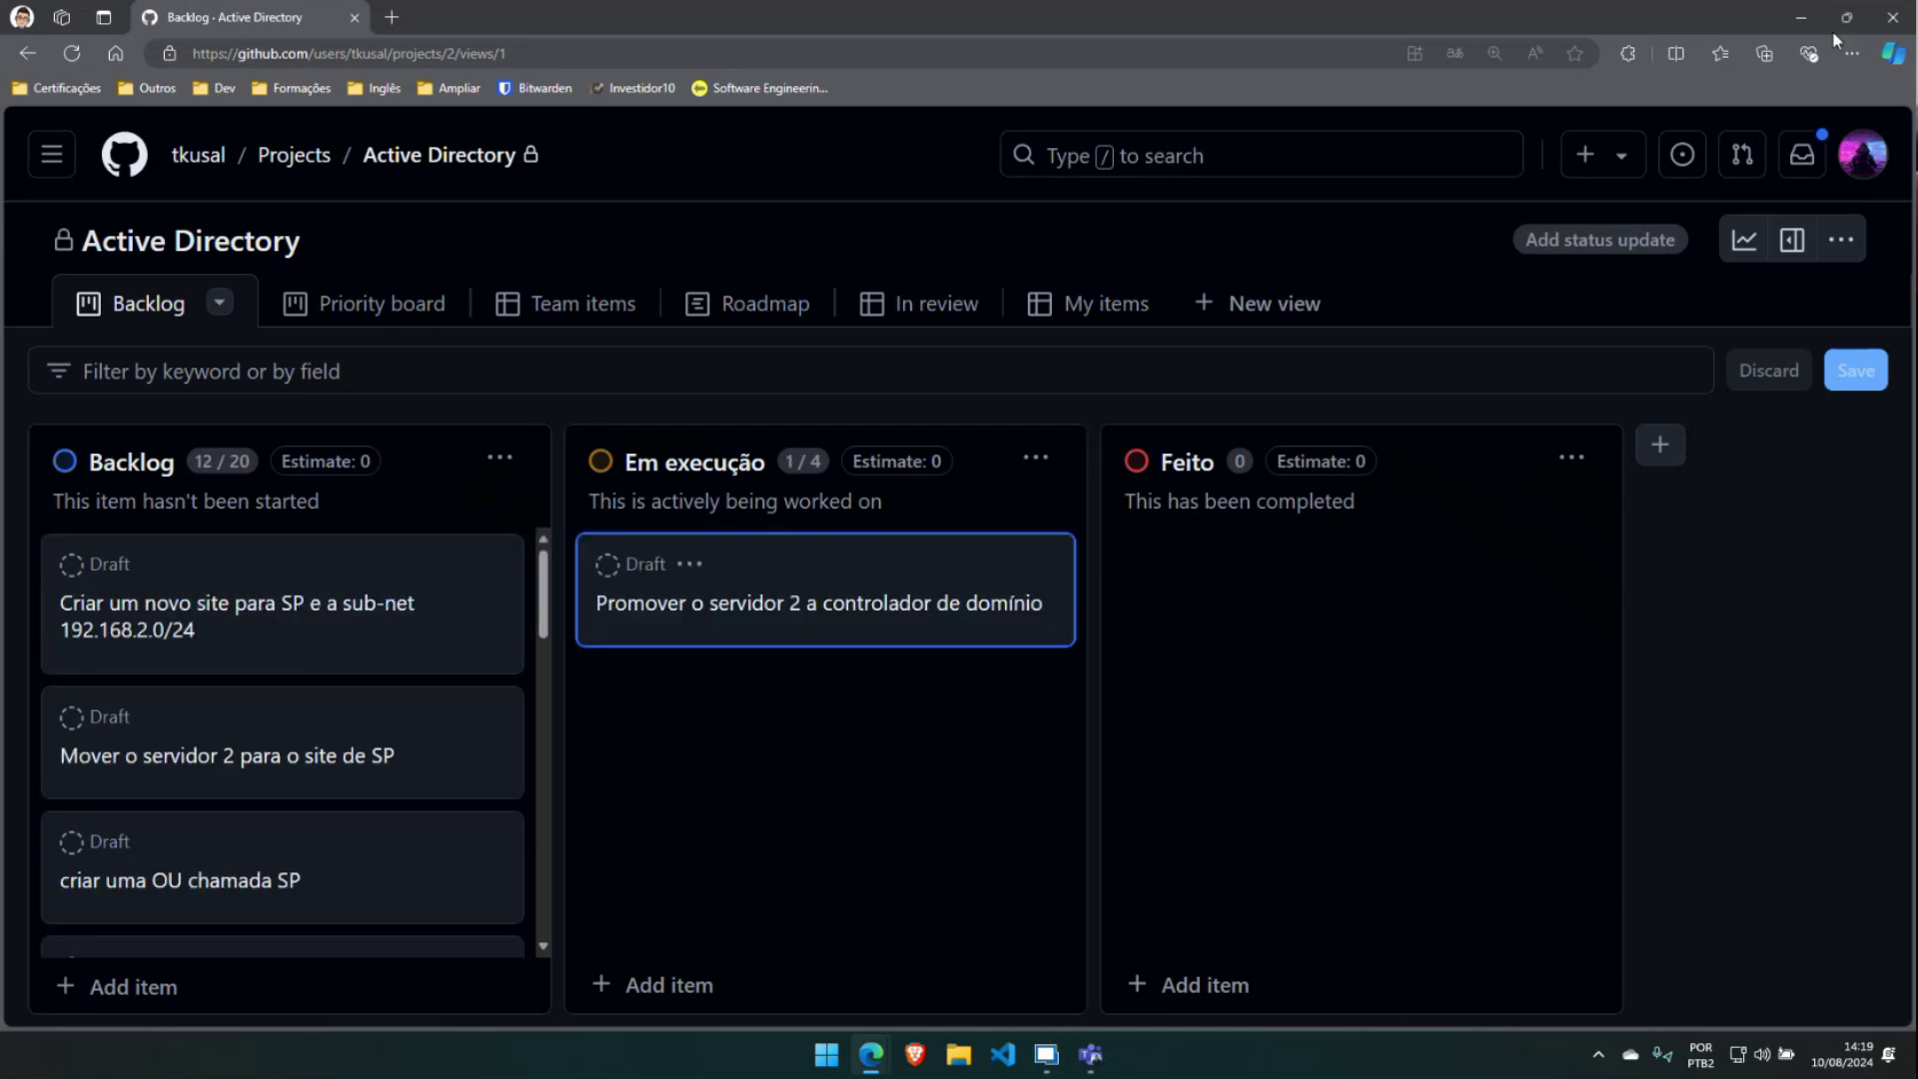
{"action": "left_click", "coordinate": [1802, 18]}
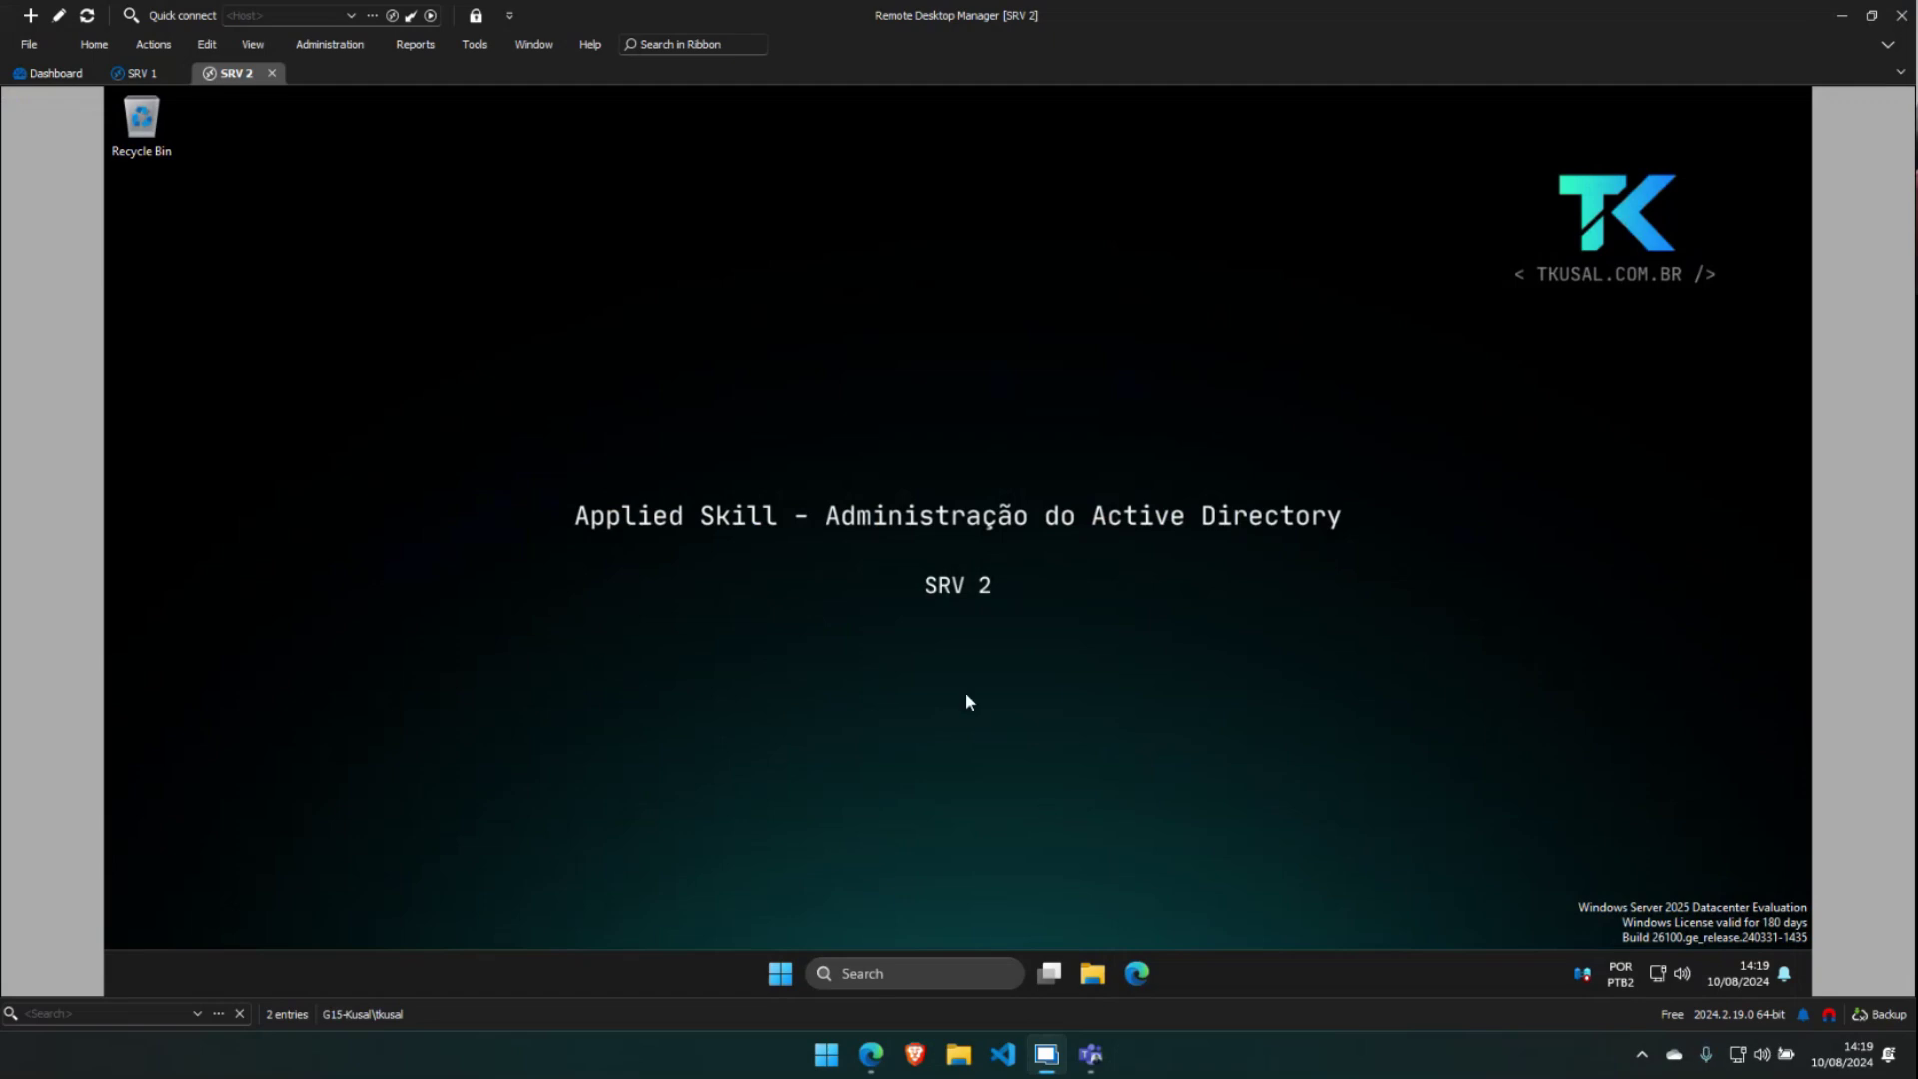
Open Server Manager on SRV 2, check the server roles in the Add Roles and Features wizard, and cancel the wizard
{"action": "left_click", "coordinate": [778, 975]}
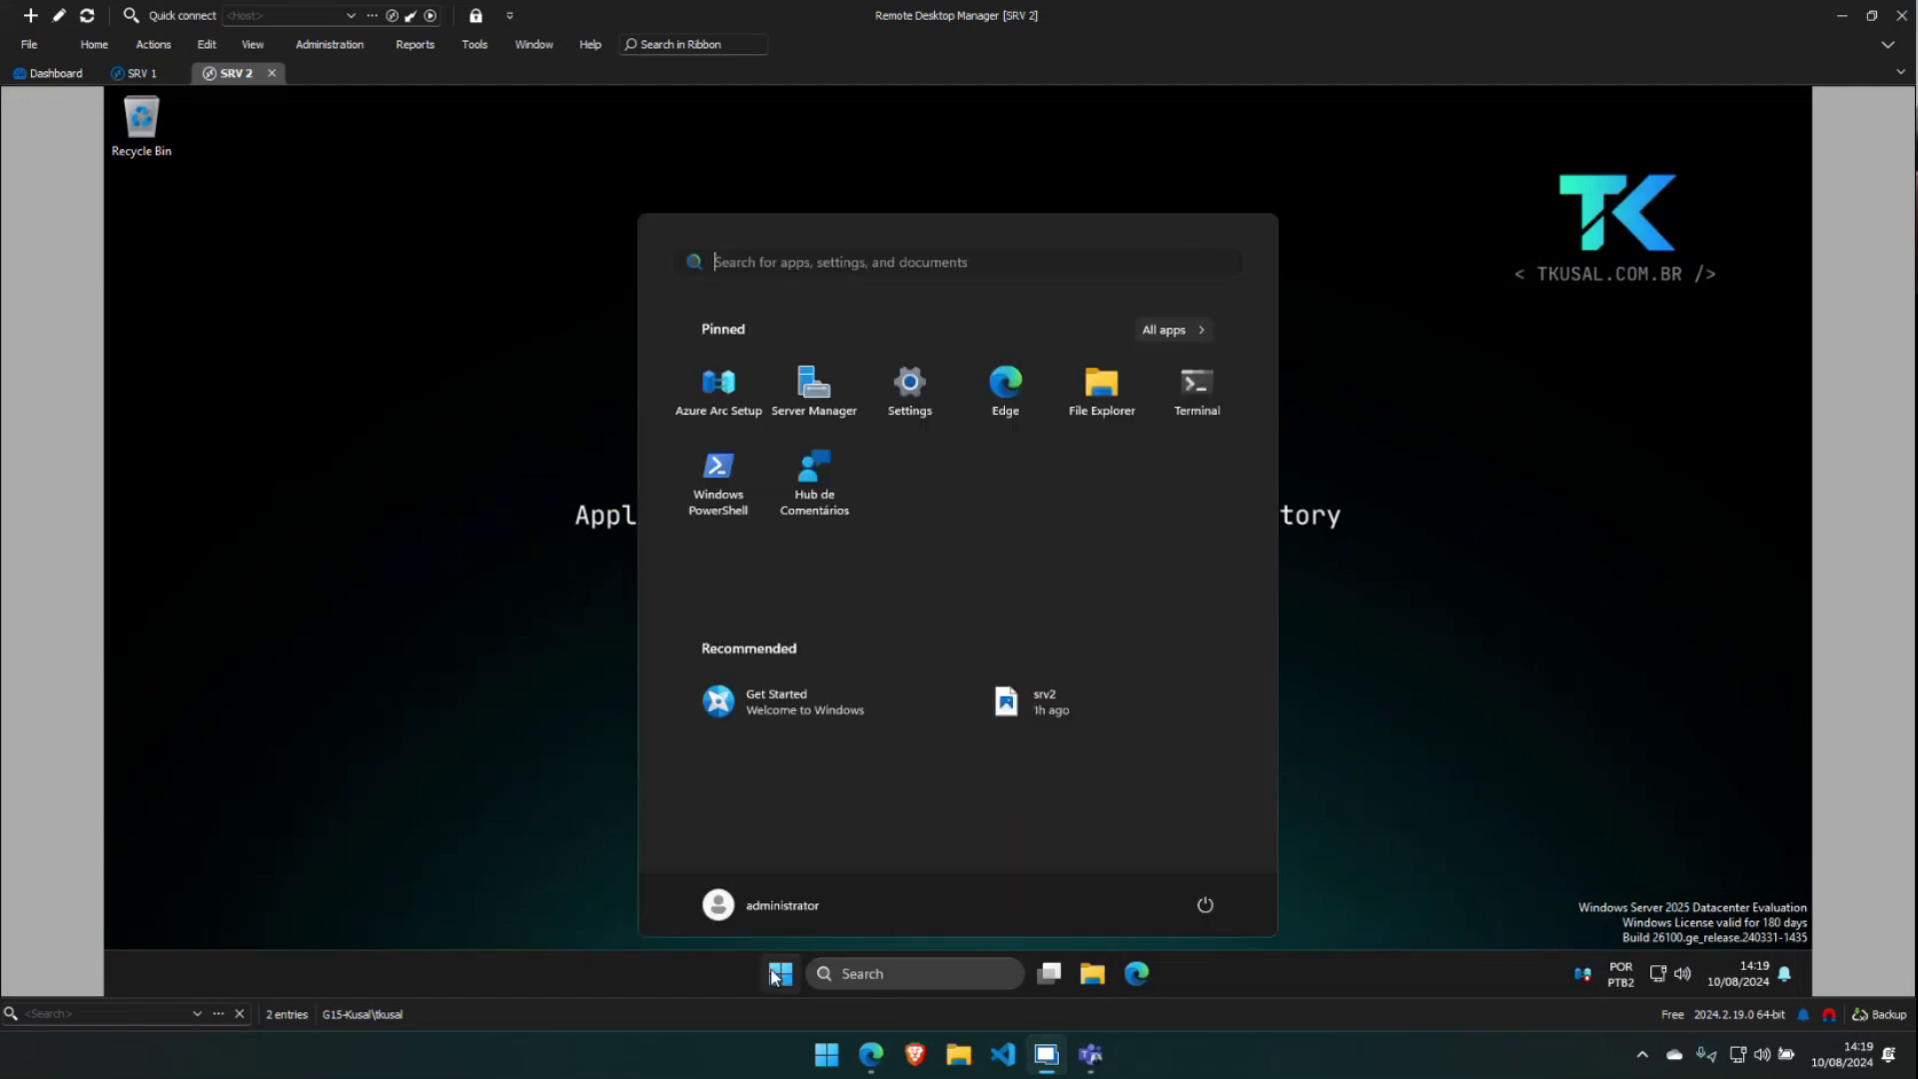
{"action": "left_click", "coordinate": [830, 418]}
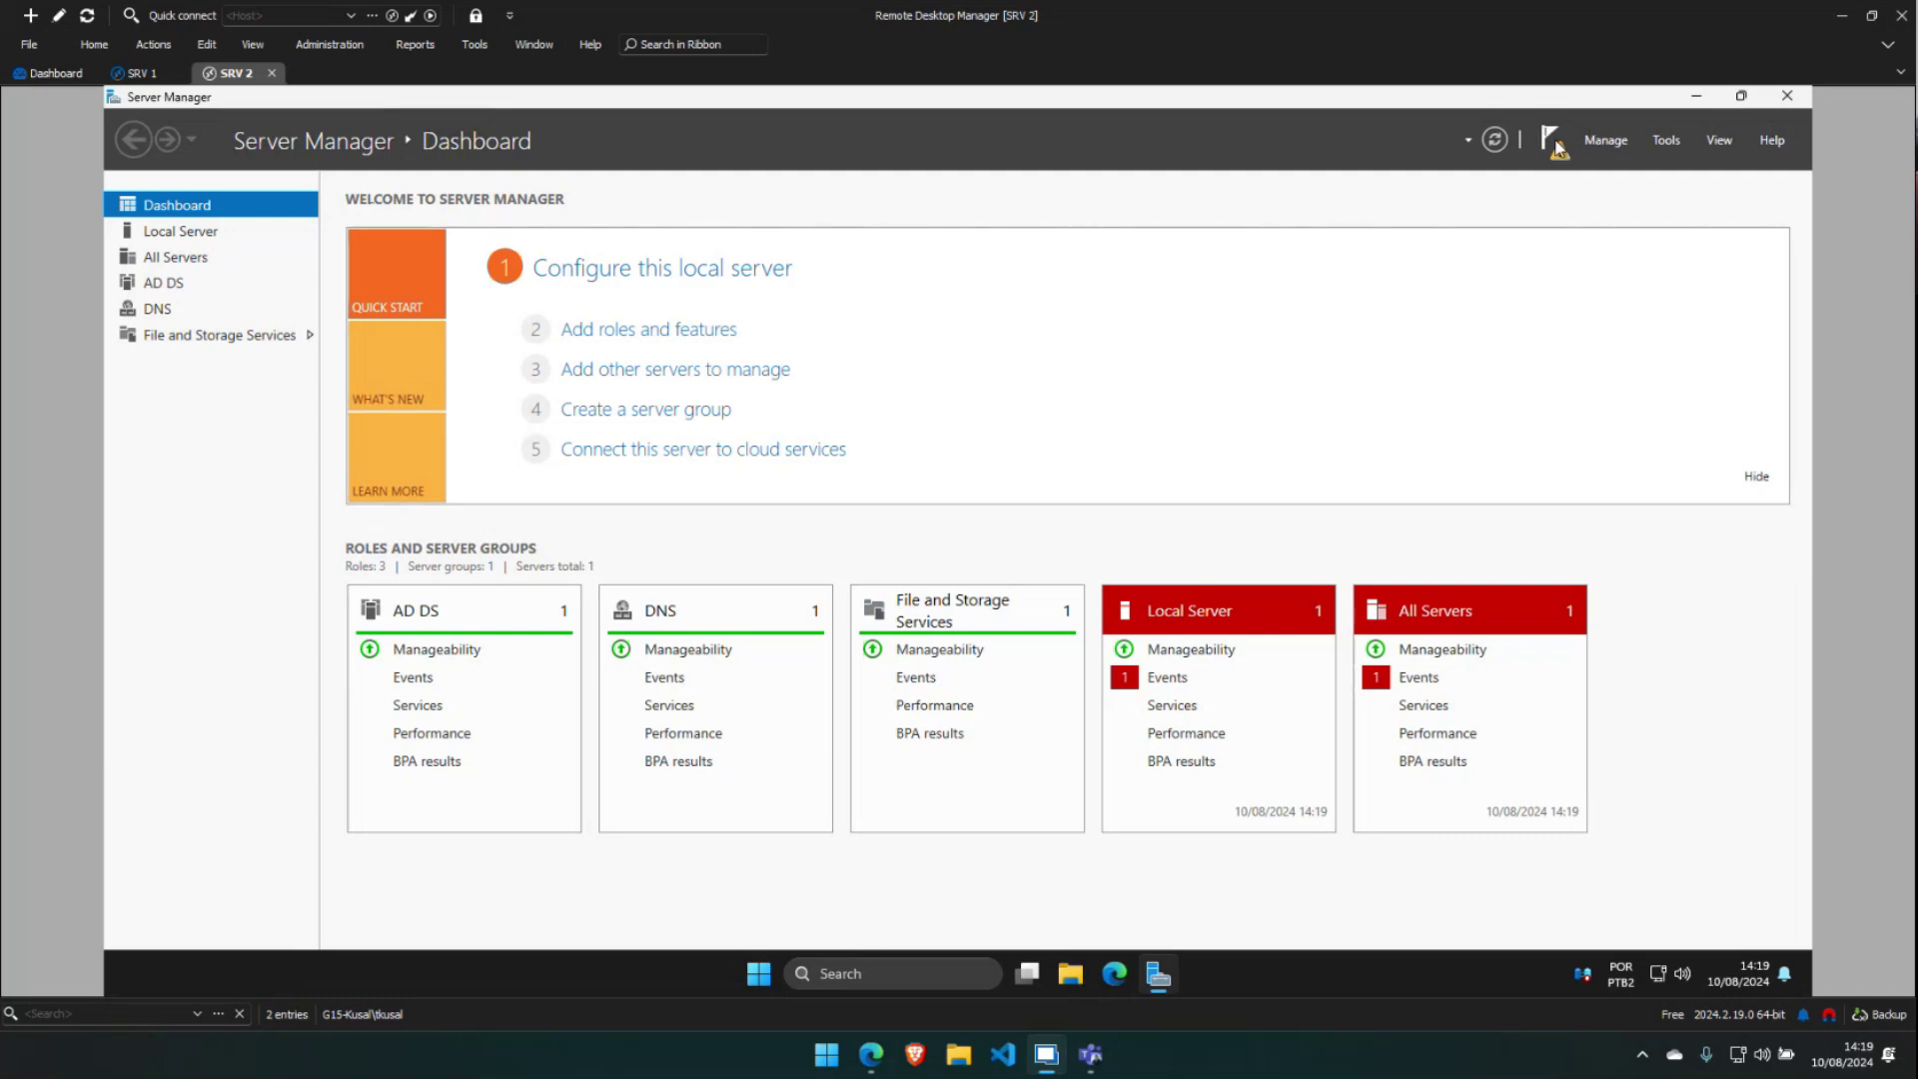
{"action": "left_click", "coordinate": [1605, 143]}
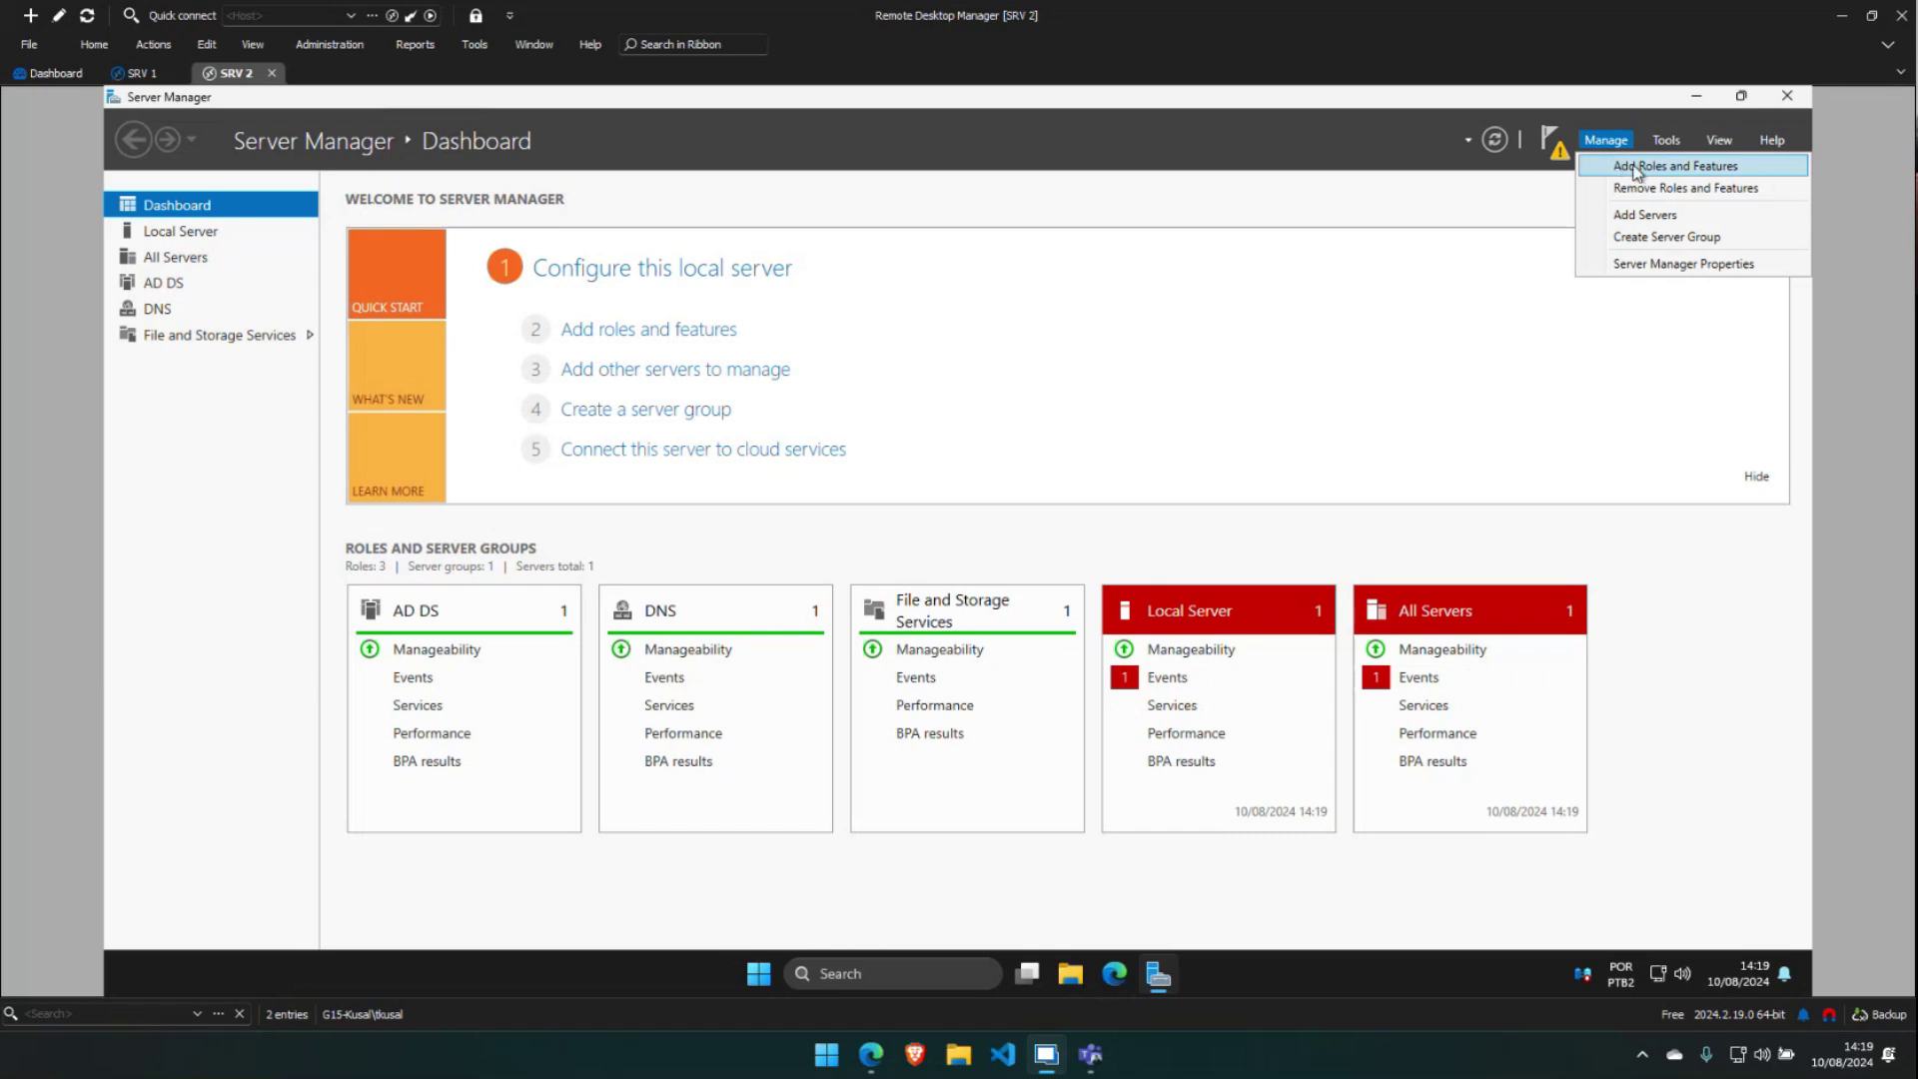
{"action": "left_click", "coordinate": [1676, 171]}
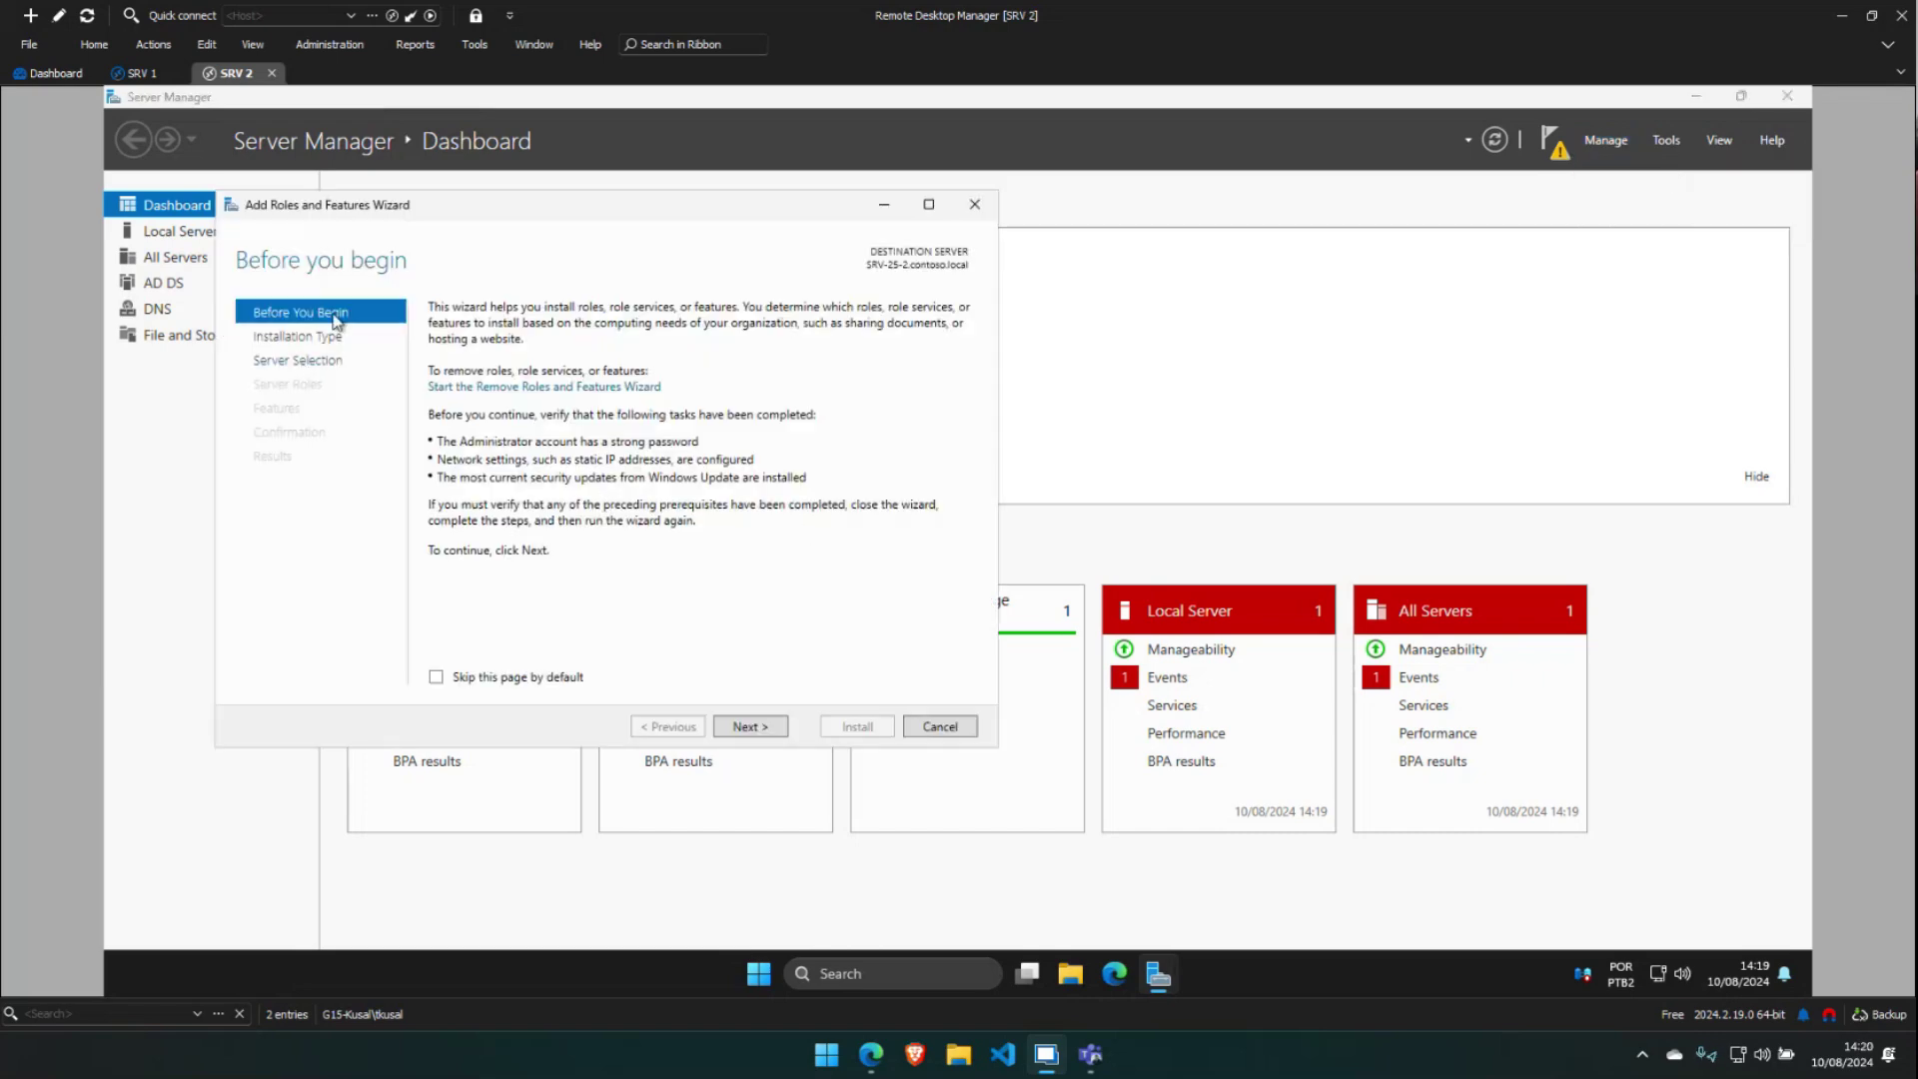
{"action": "left_click", "coordinate": [759, 730]}
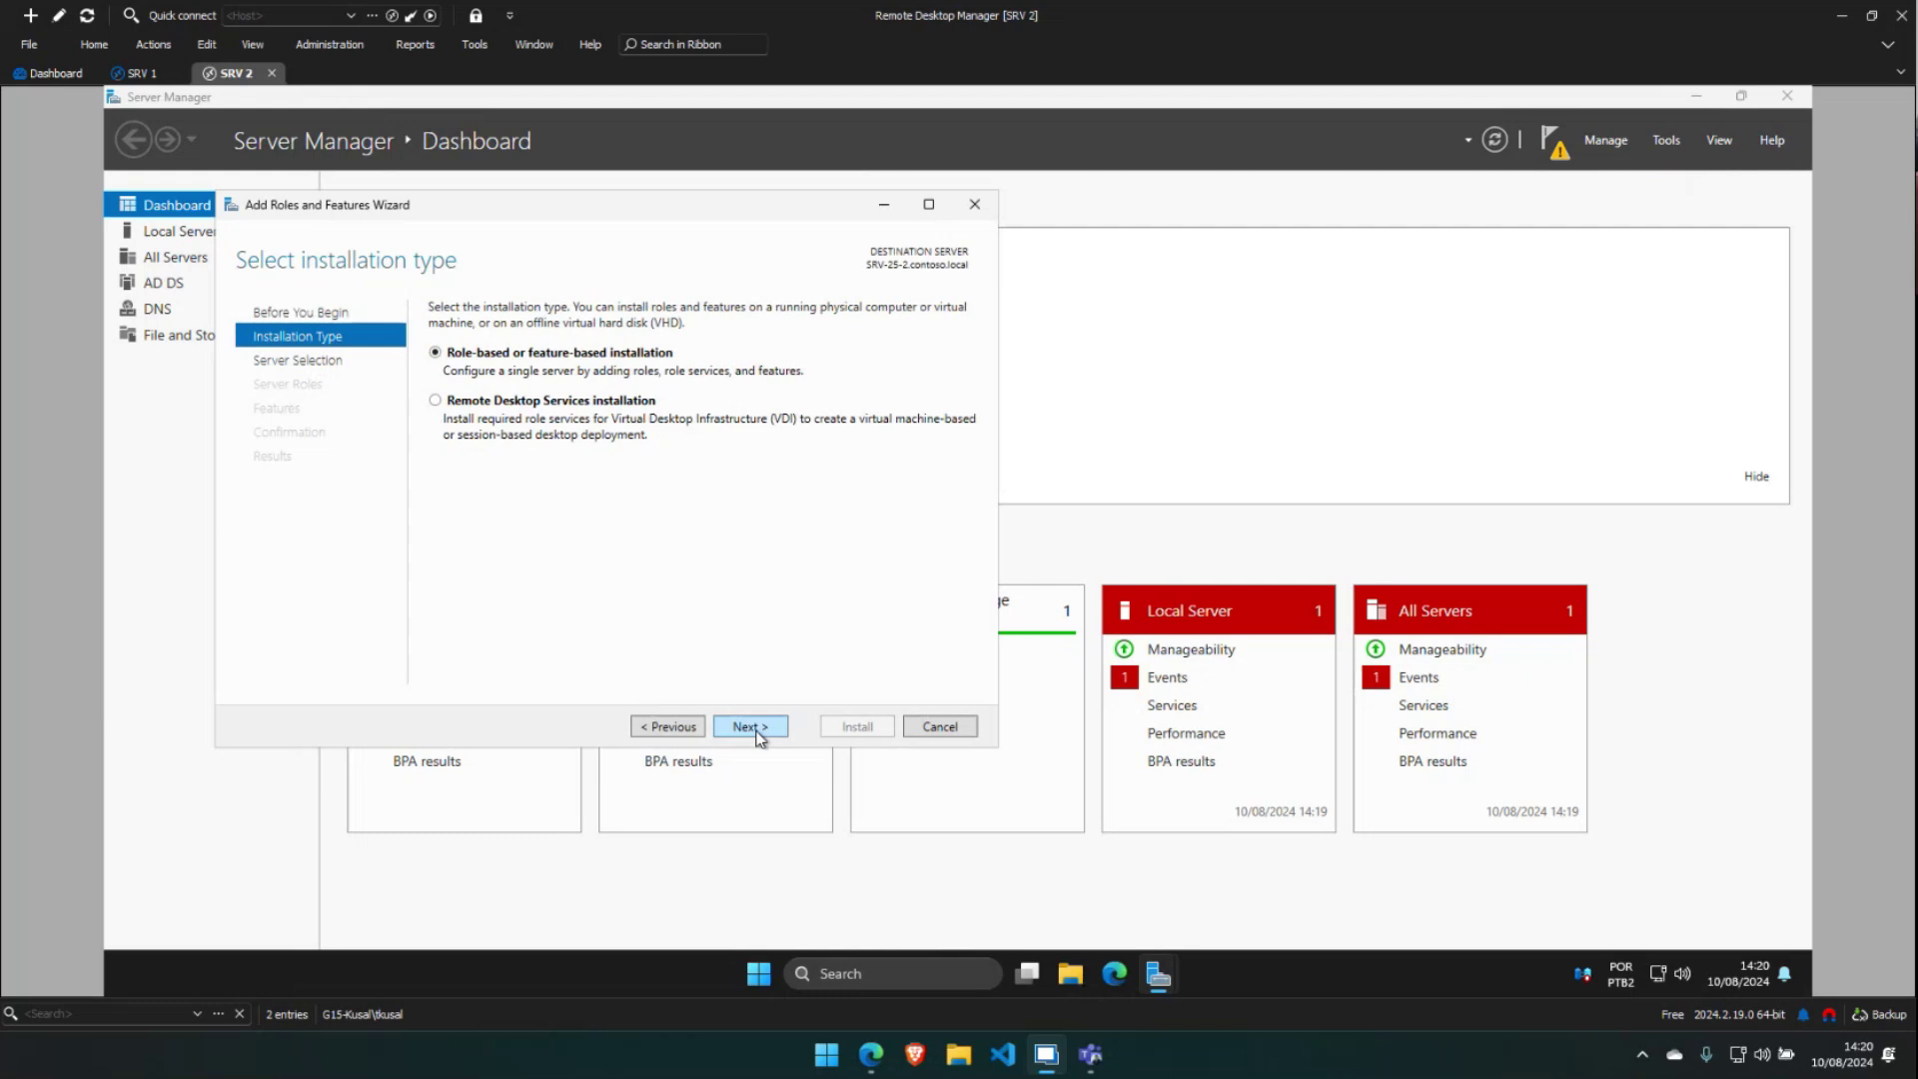
{"action": "left_click", "coordinate": [758, 732]}
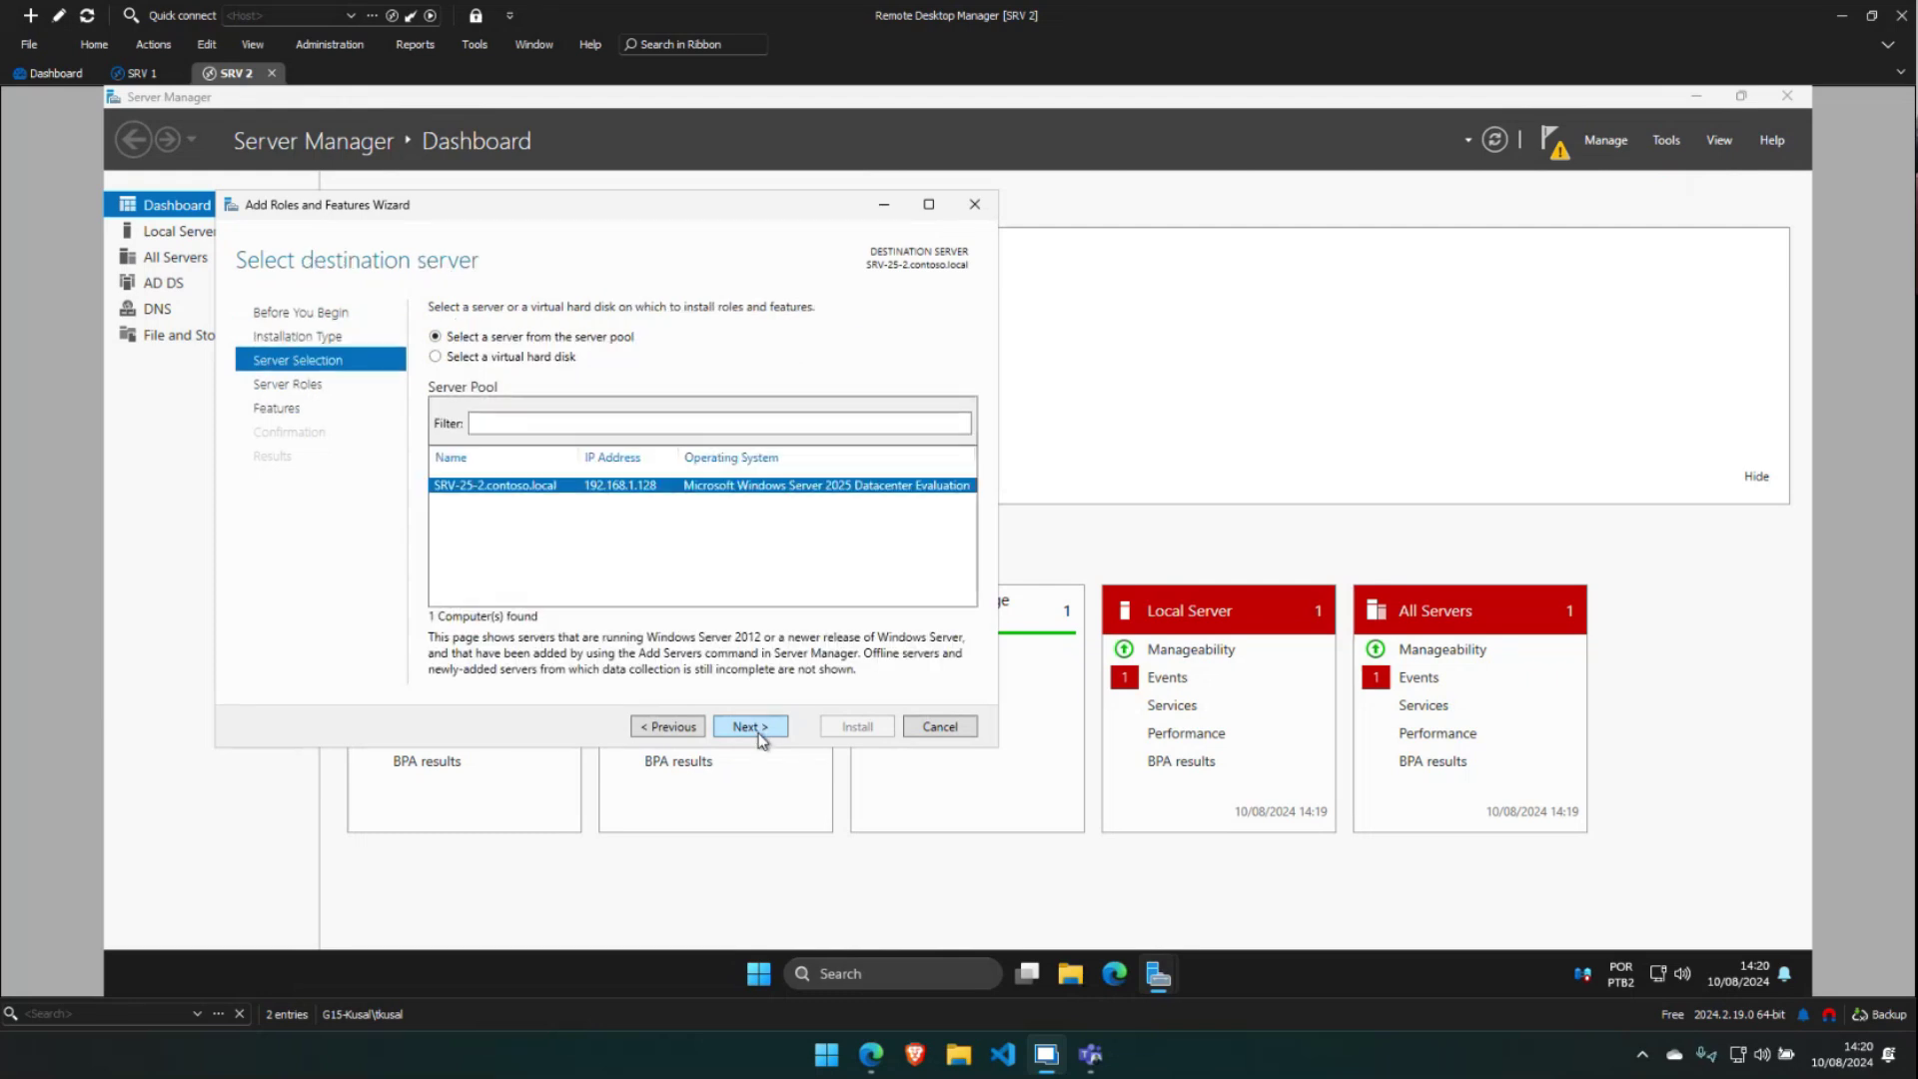
{"action": "left_click", "coordinate": [752, 728]}
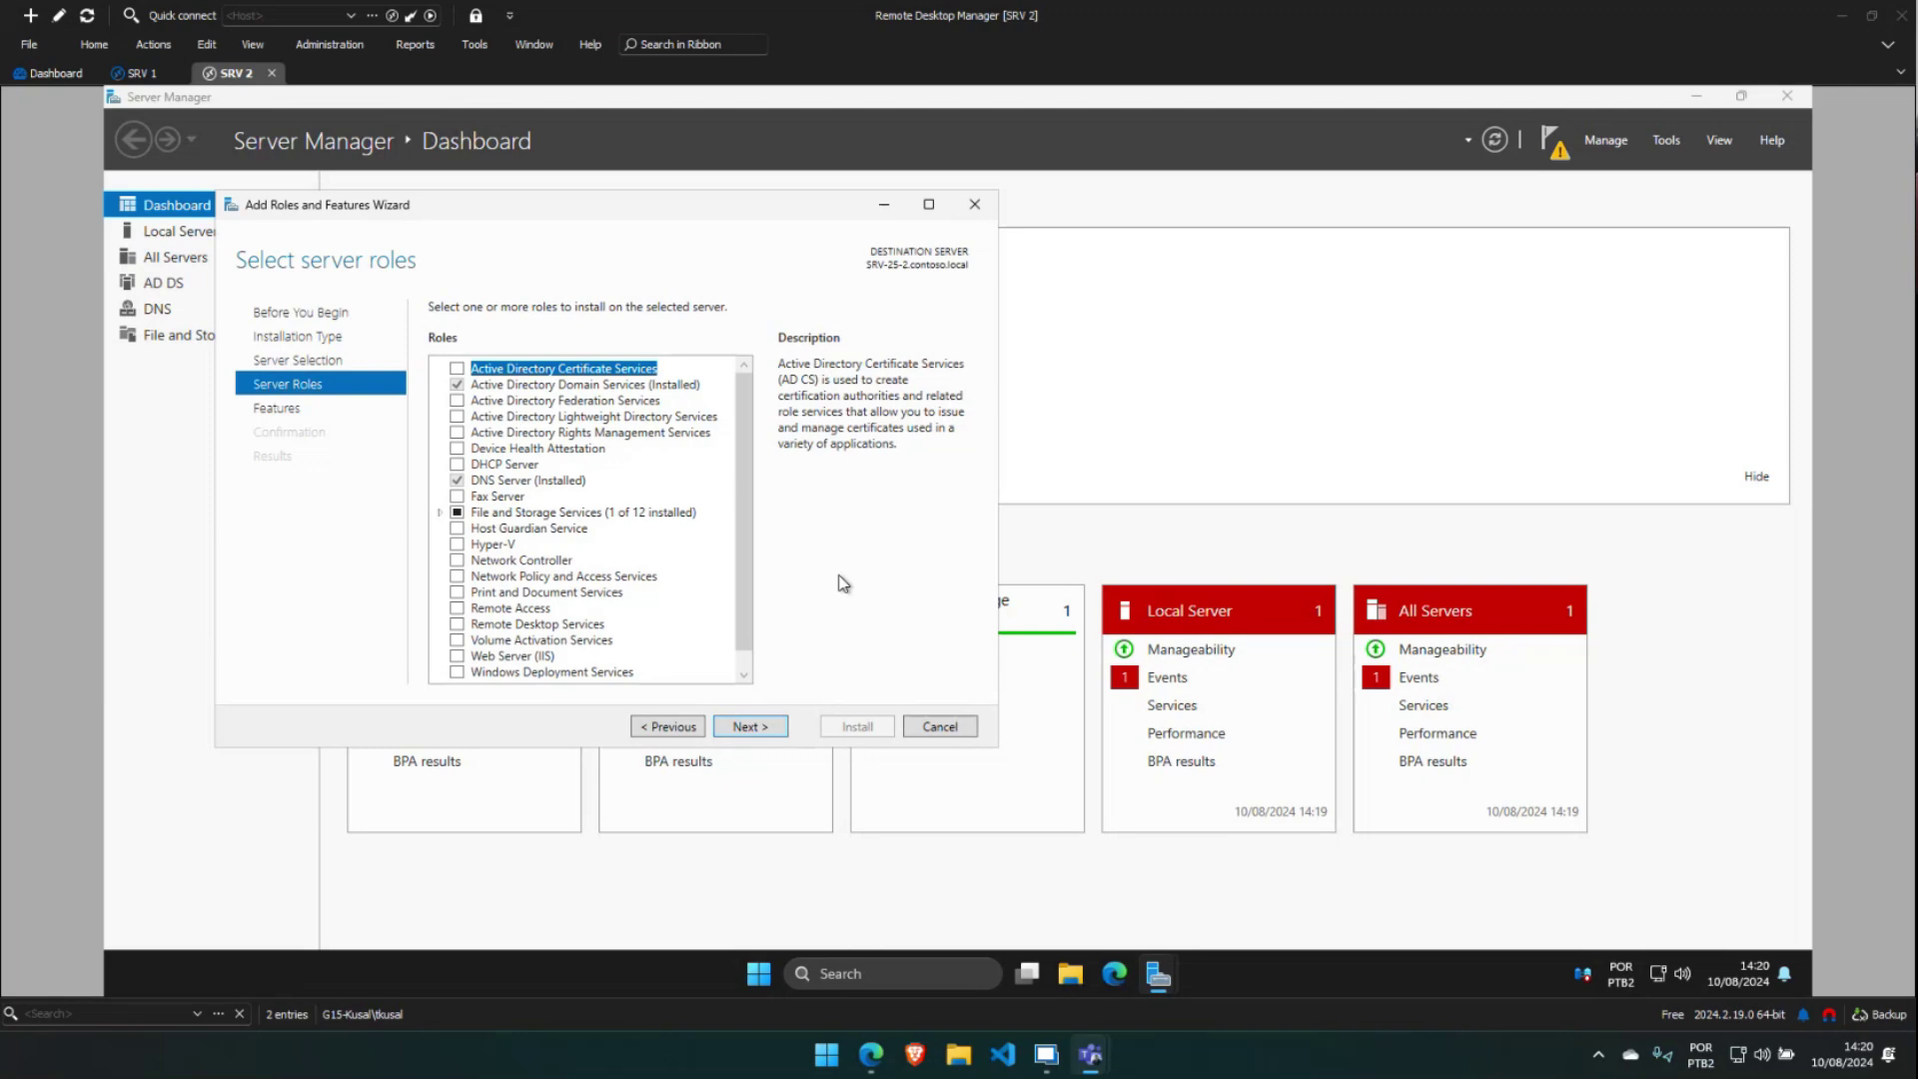
{"action": "left_click", "coordinate": [937, 726]}
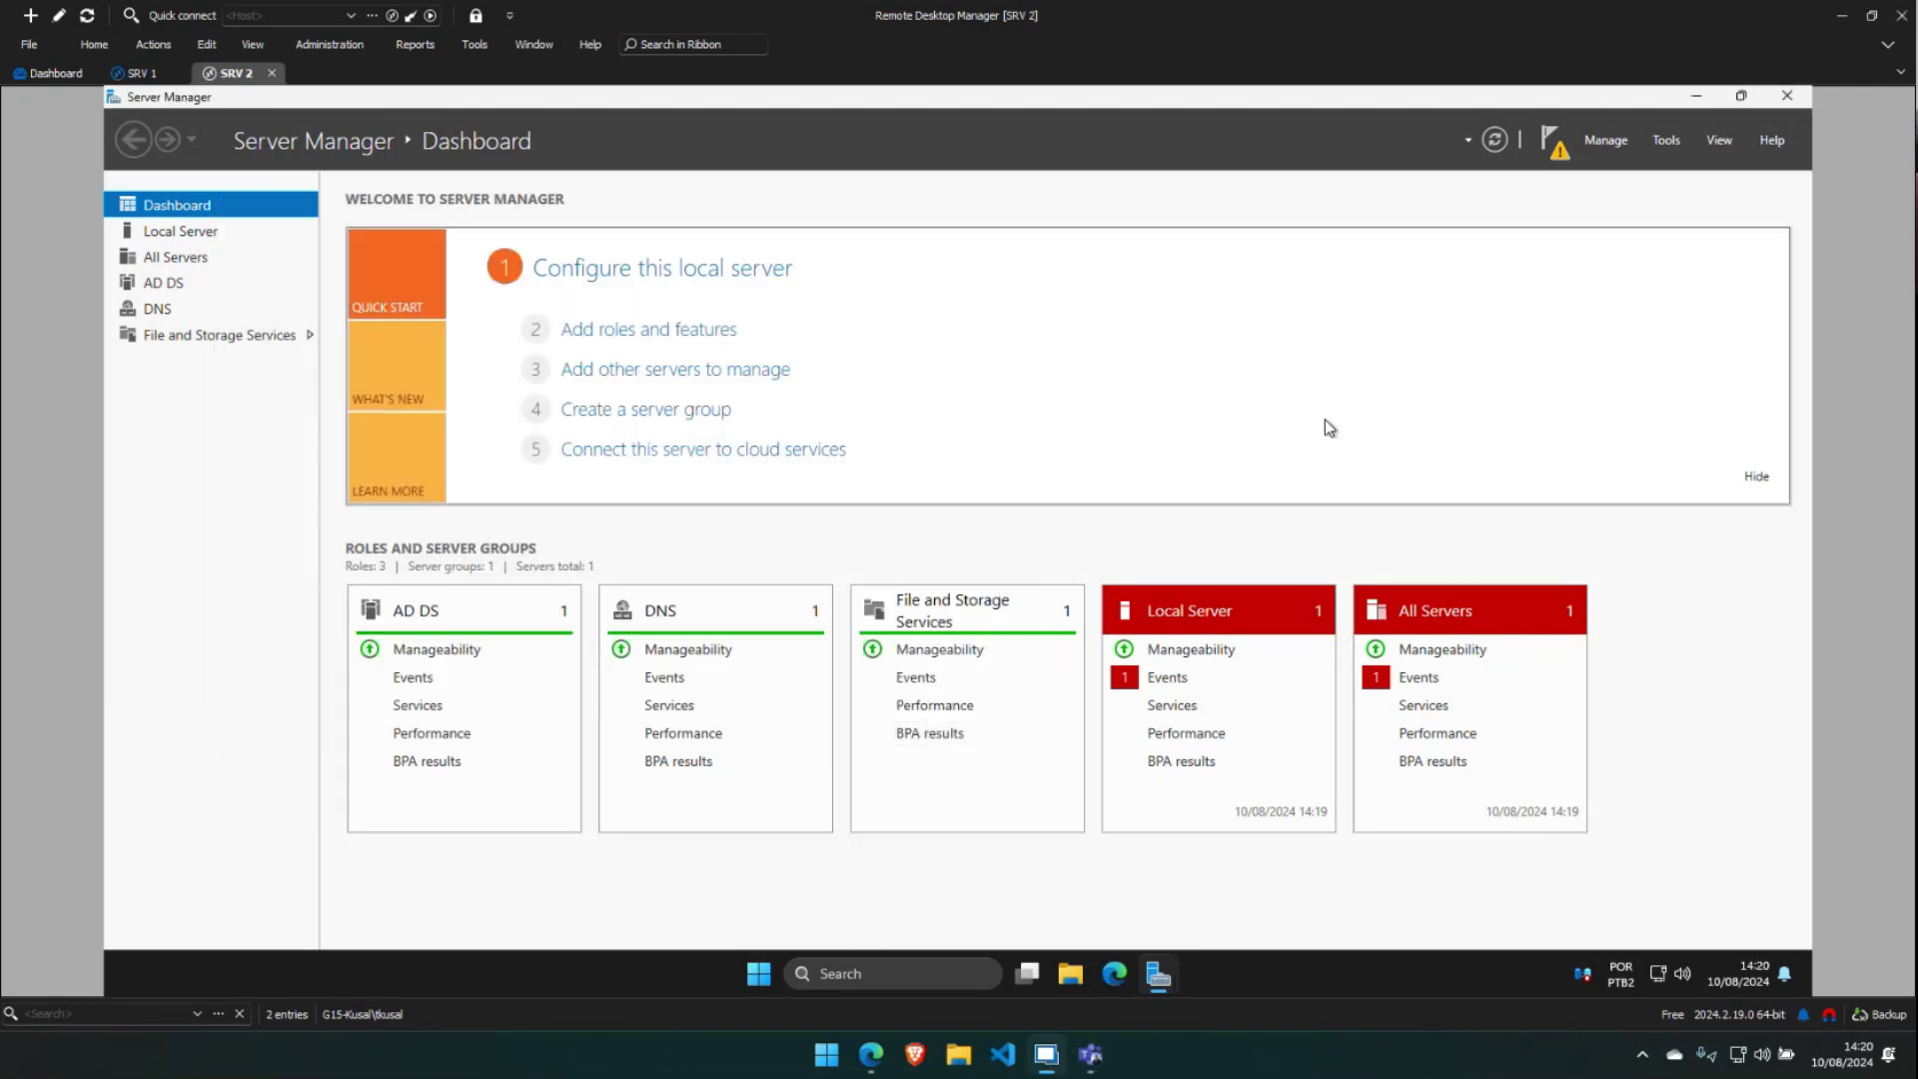
Start promoting the server to a domain controller and, after reviewing the new domain and new forest options, choose the existing domain contoso.local
{"action": "left_click", "coordinate": [1552, 141]}
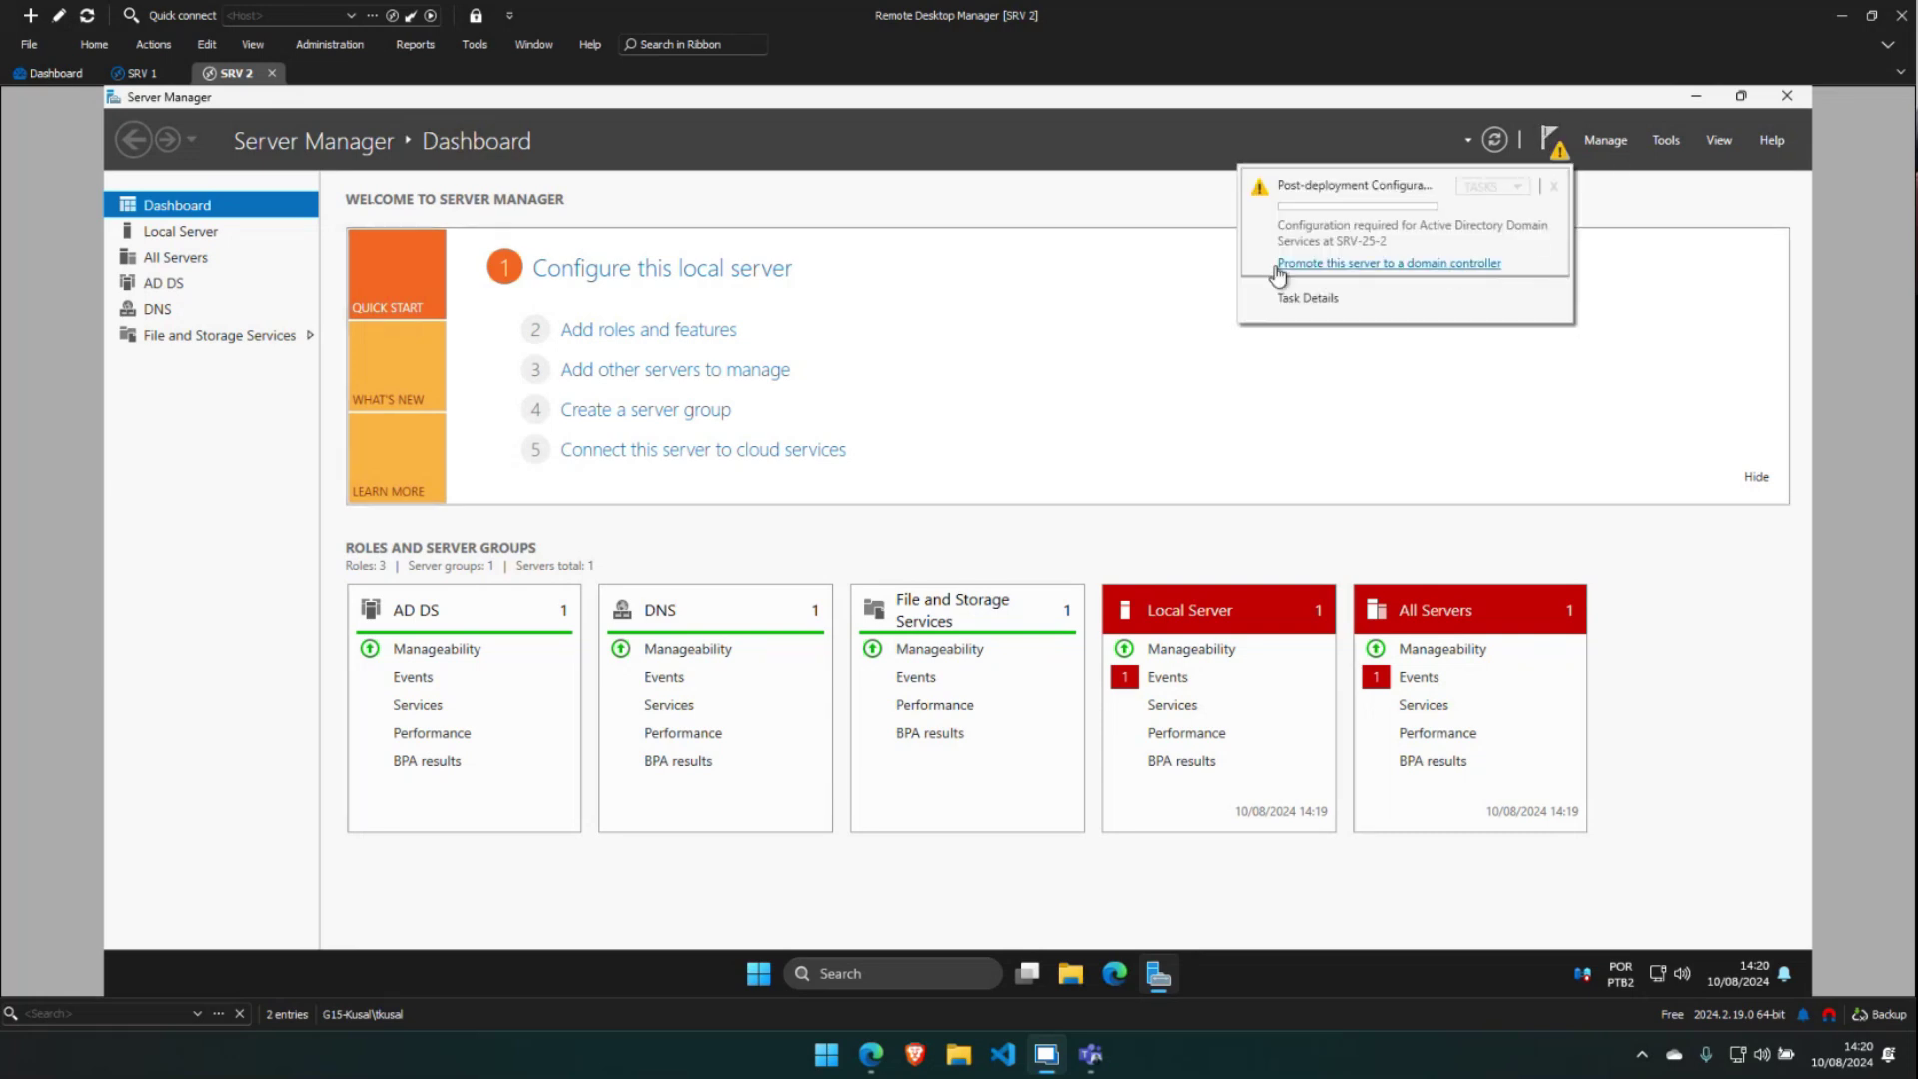
{"action": "left_click", "coordinate": [1411, 266]}
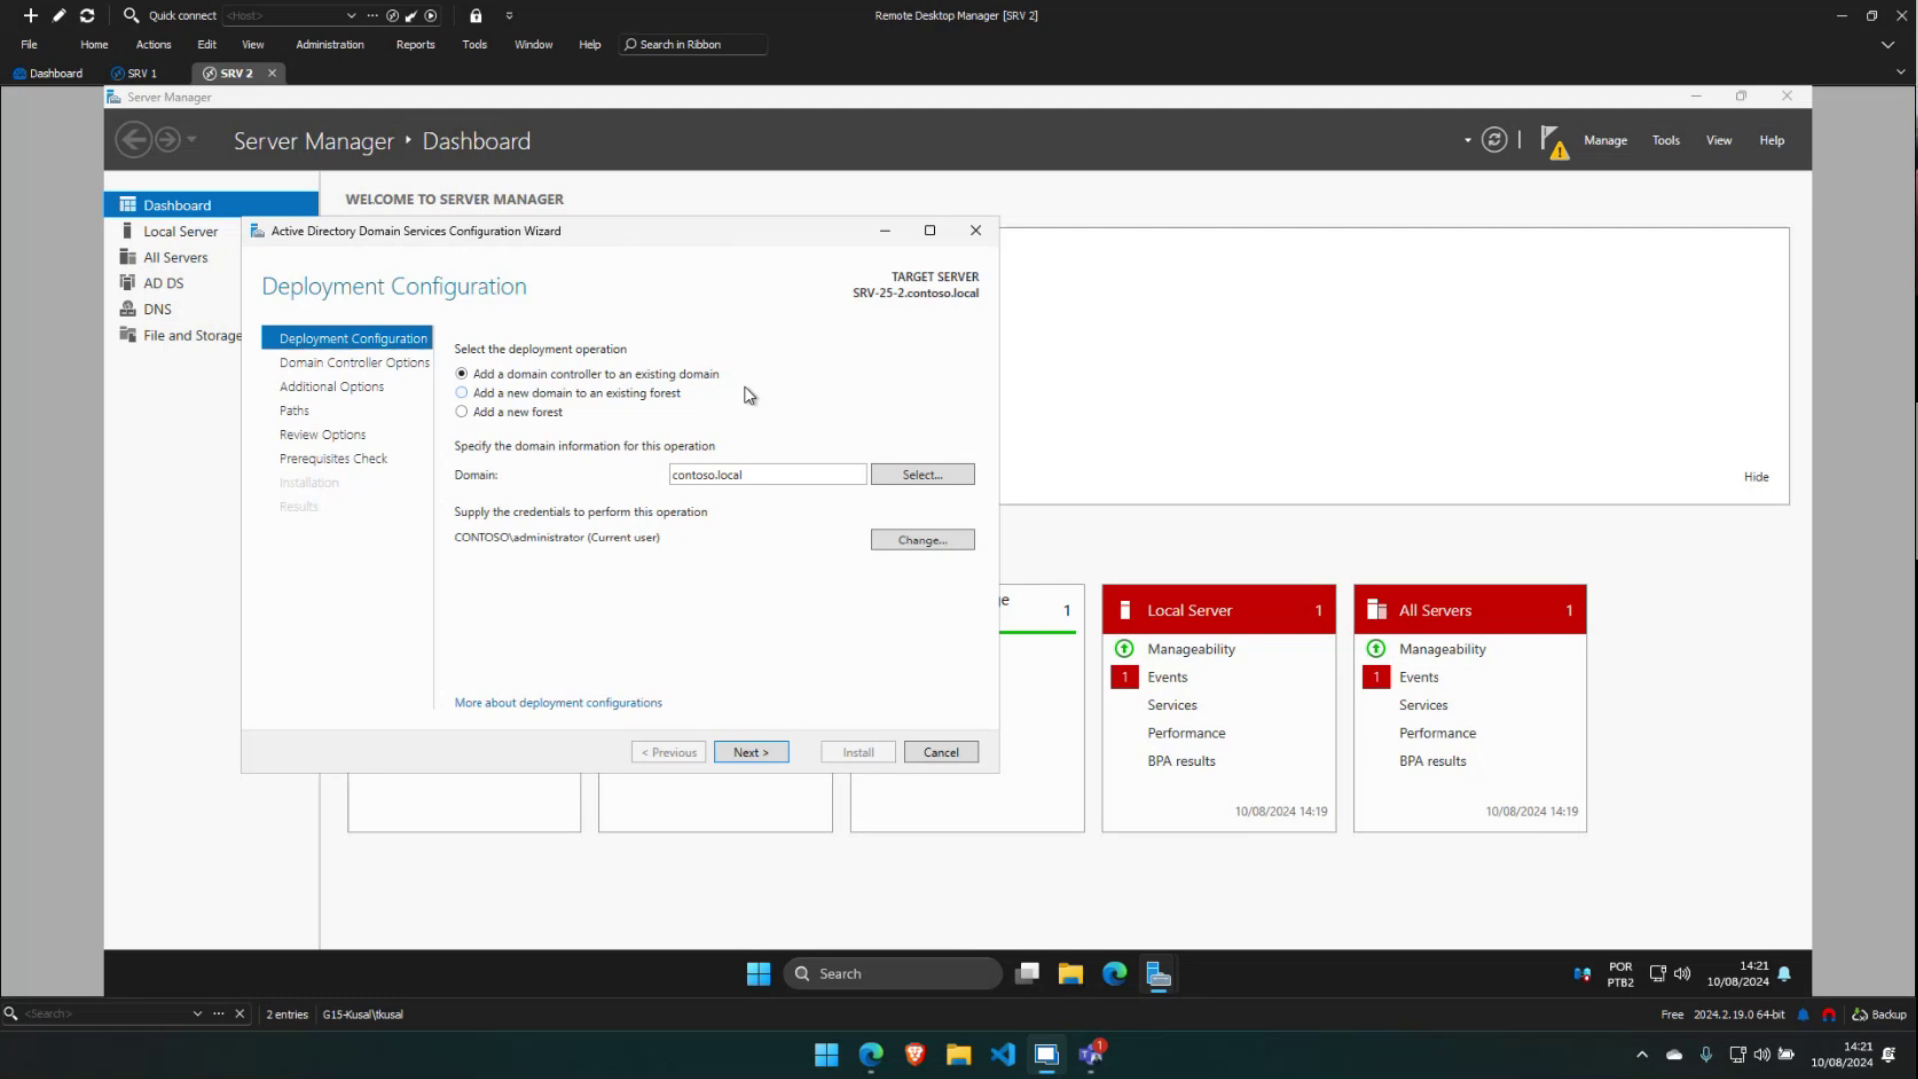
{"action": "left_click", "coordinate": [650, 399]}
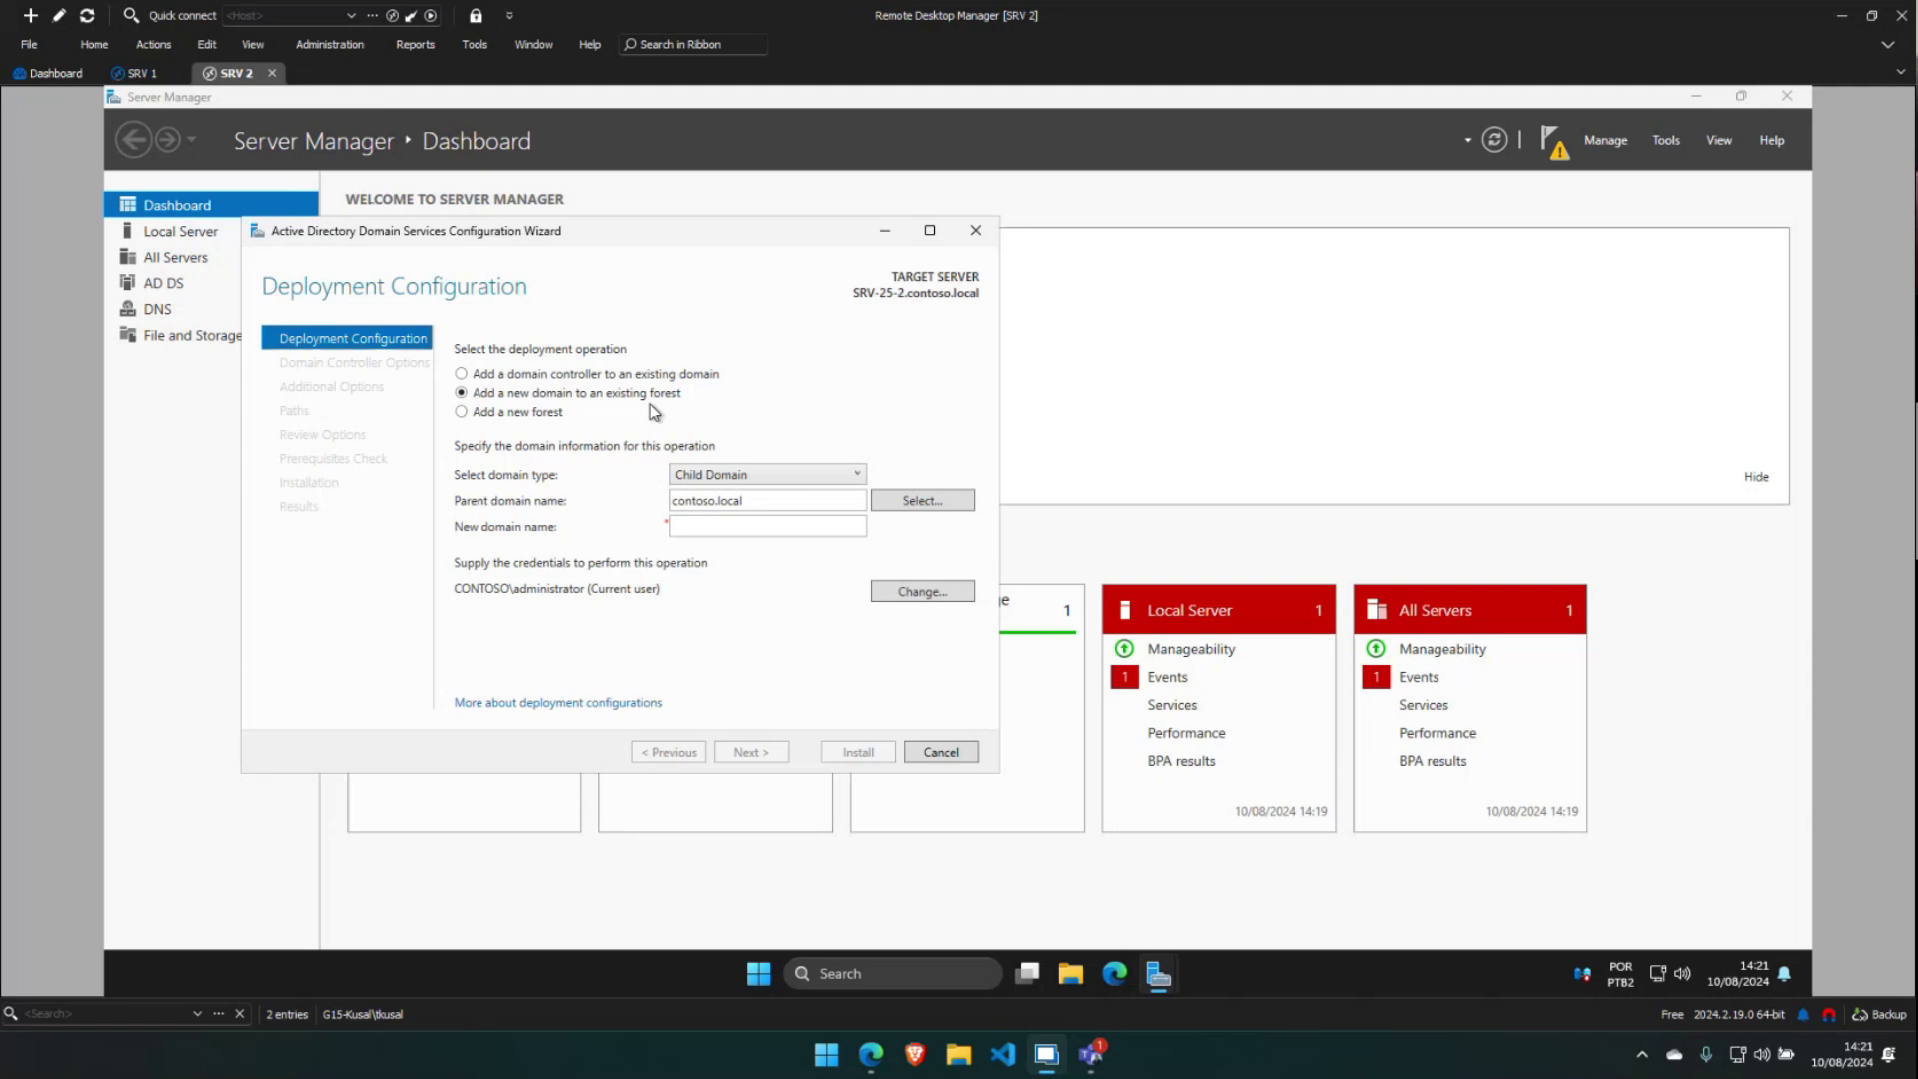
{"action": "left_click", "coordinate": [517, 418]}
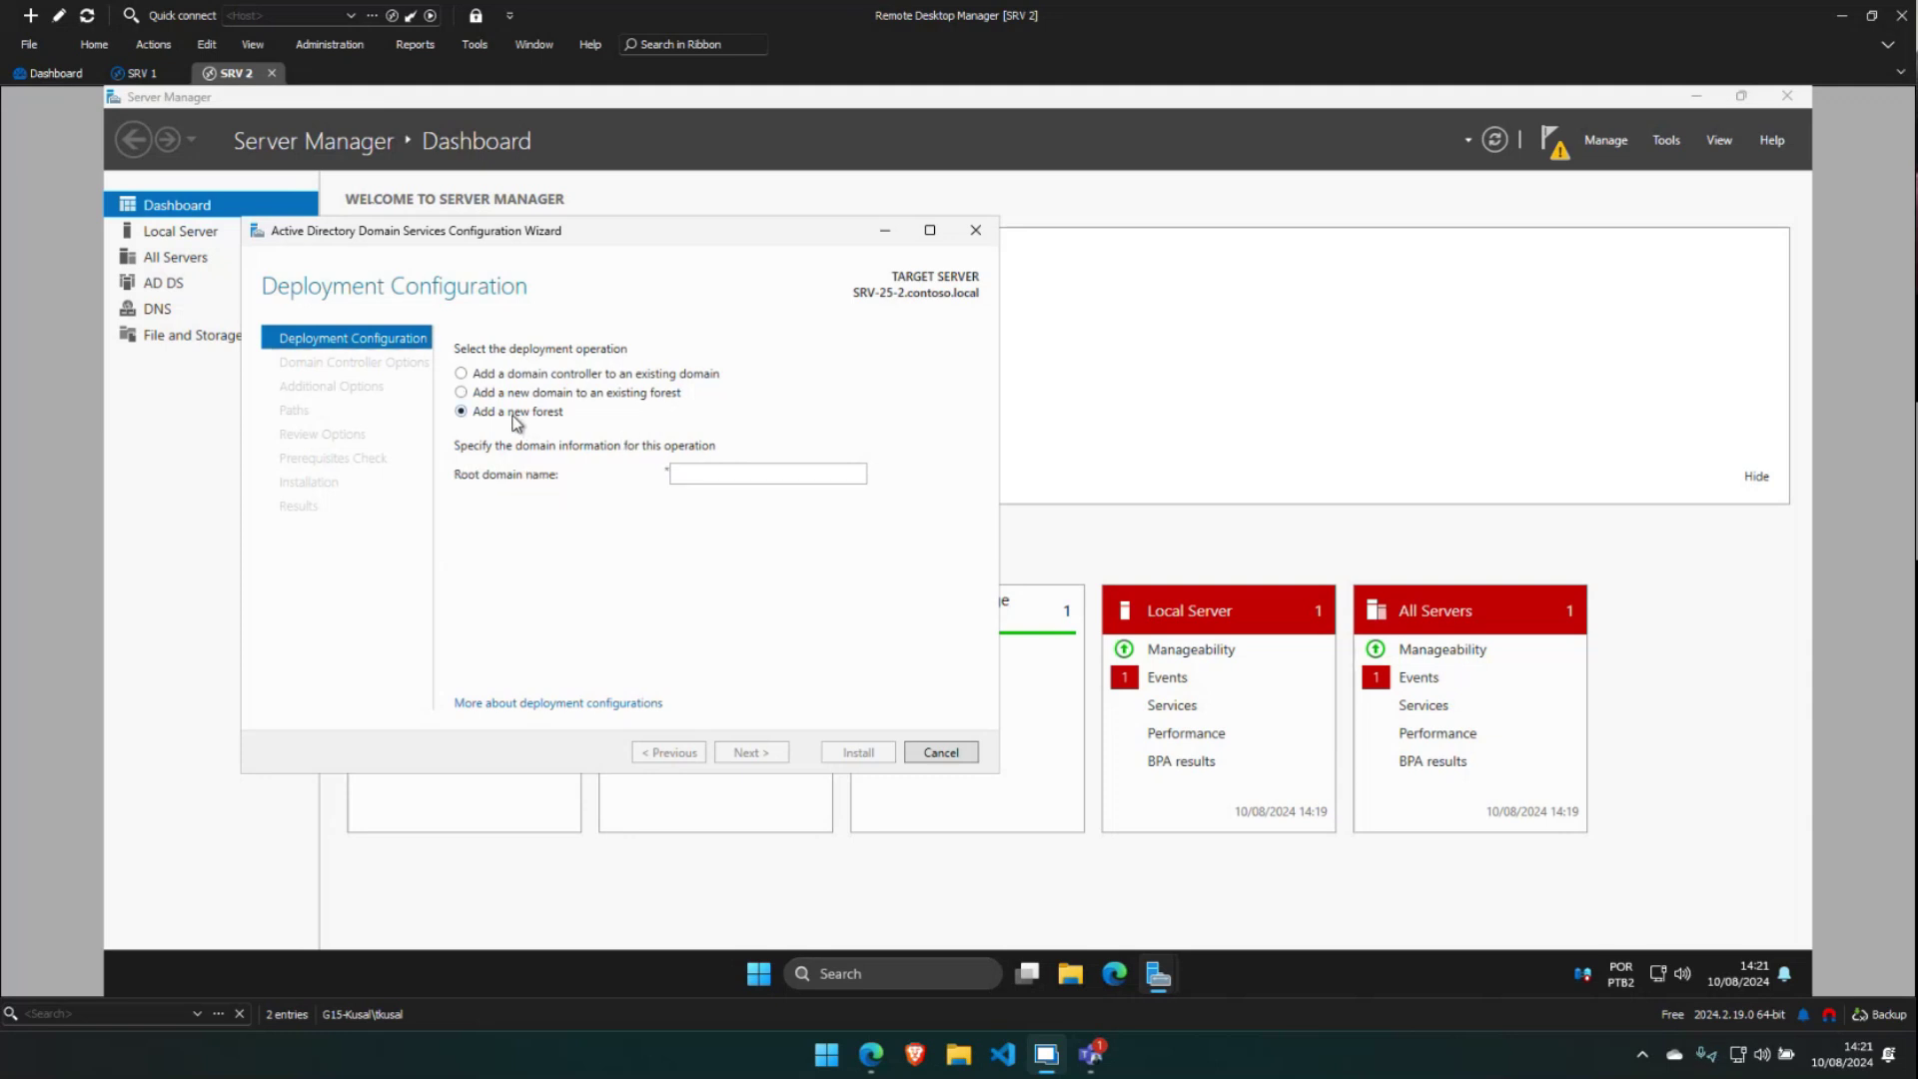
{"action": "left_click", "coordinate": [736, 469]}
{"action": "left_click", "coordinate": [654, 394]}
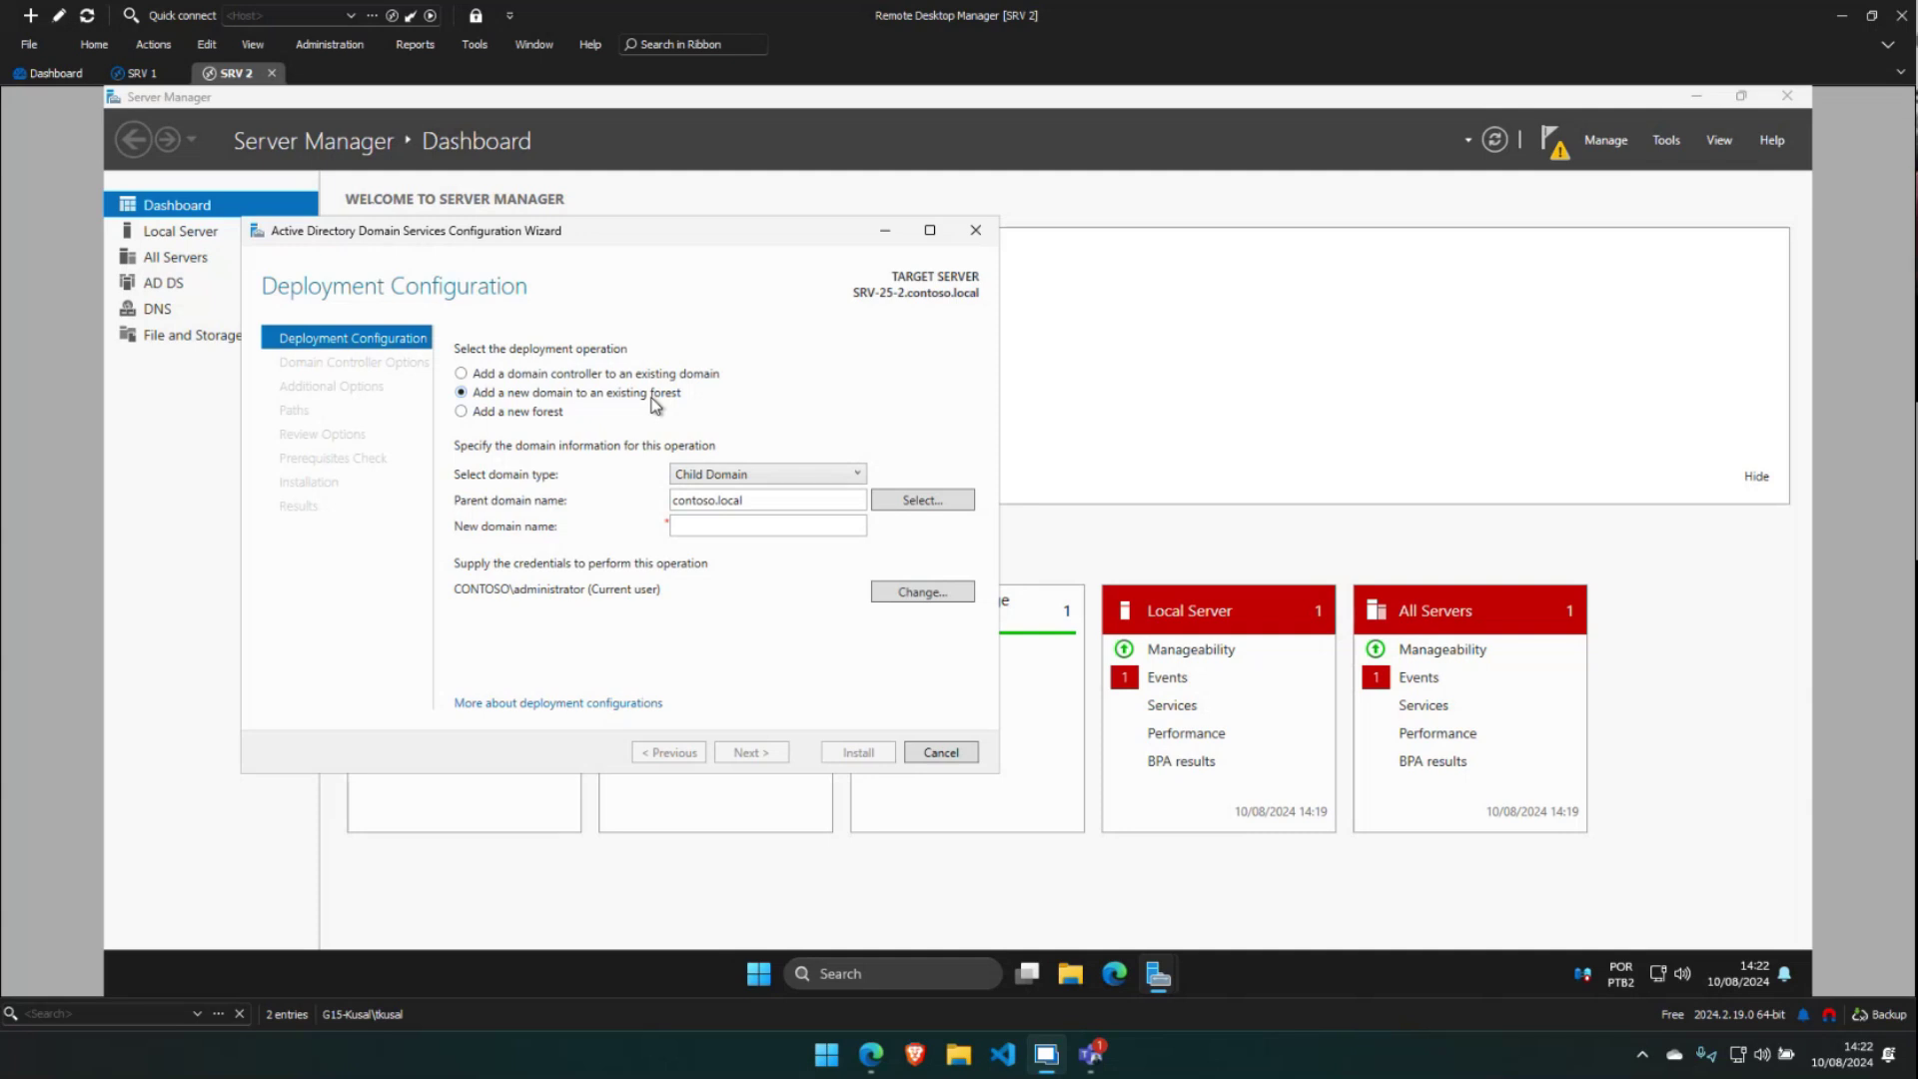
{"action": "left_click", "coordinate": [530, 378]}
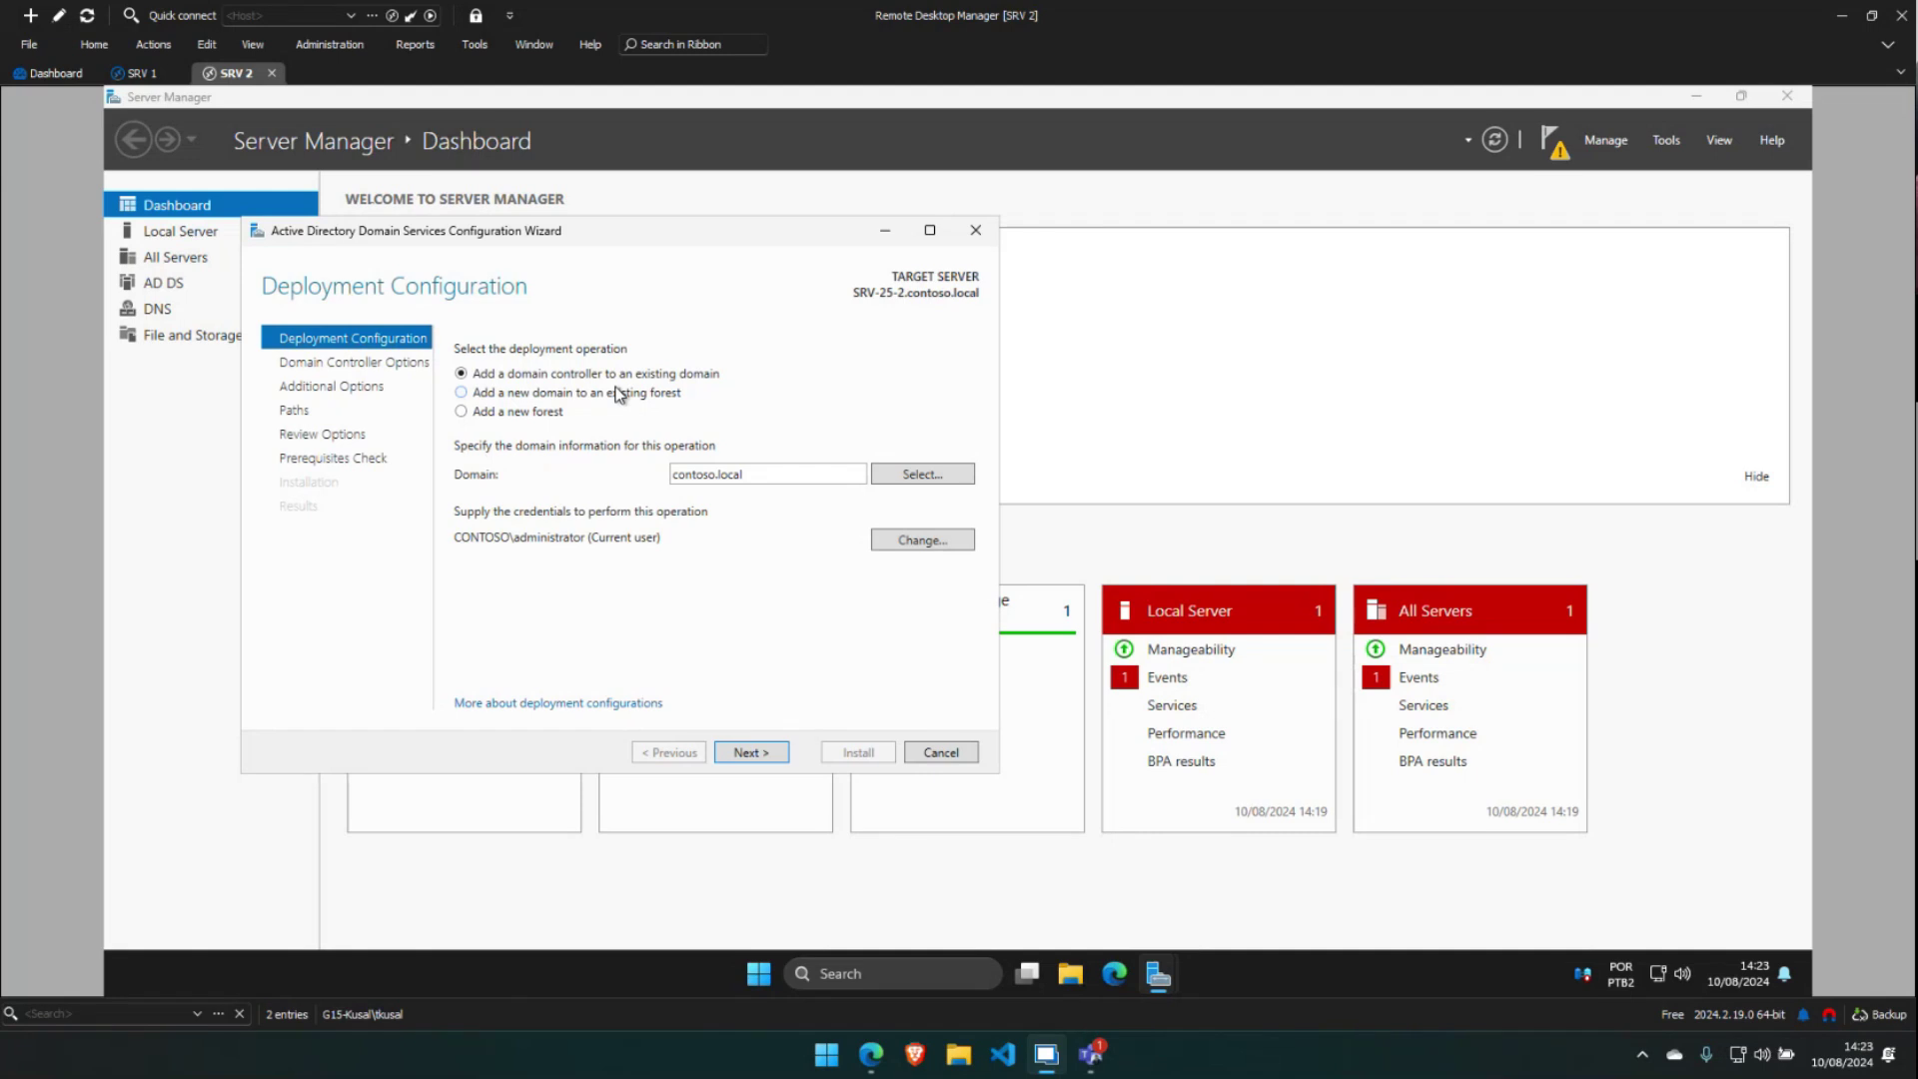
{"action": "left_click", "coordinate": [751, 754]}
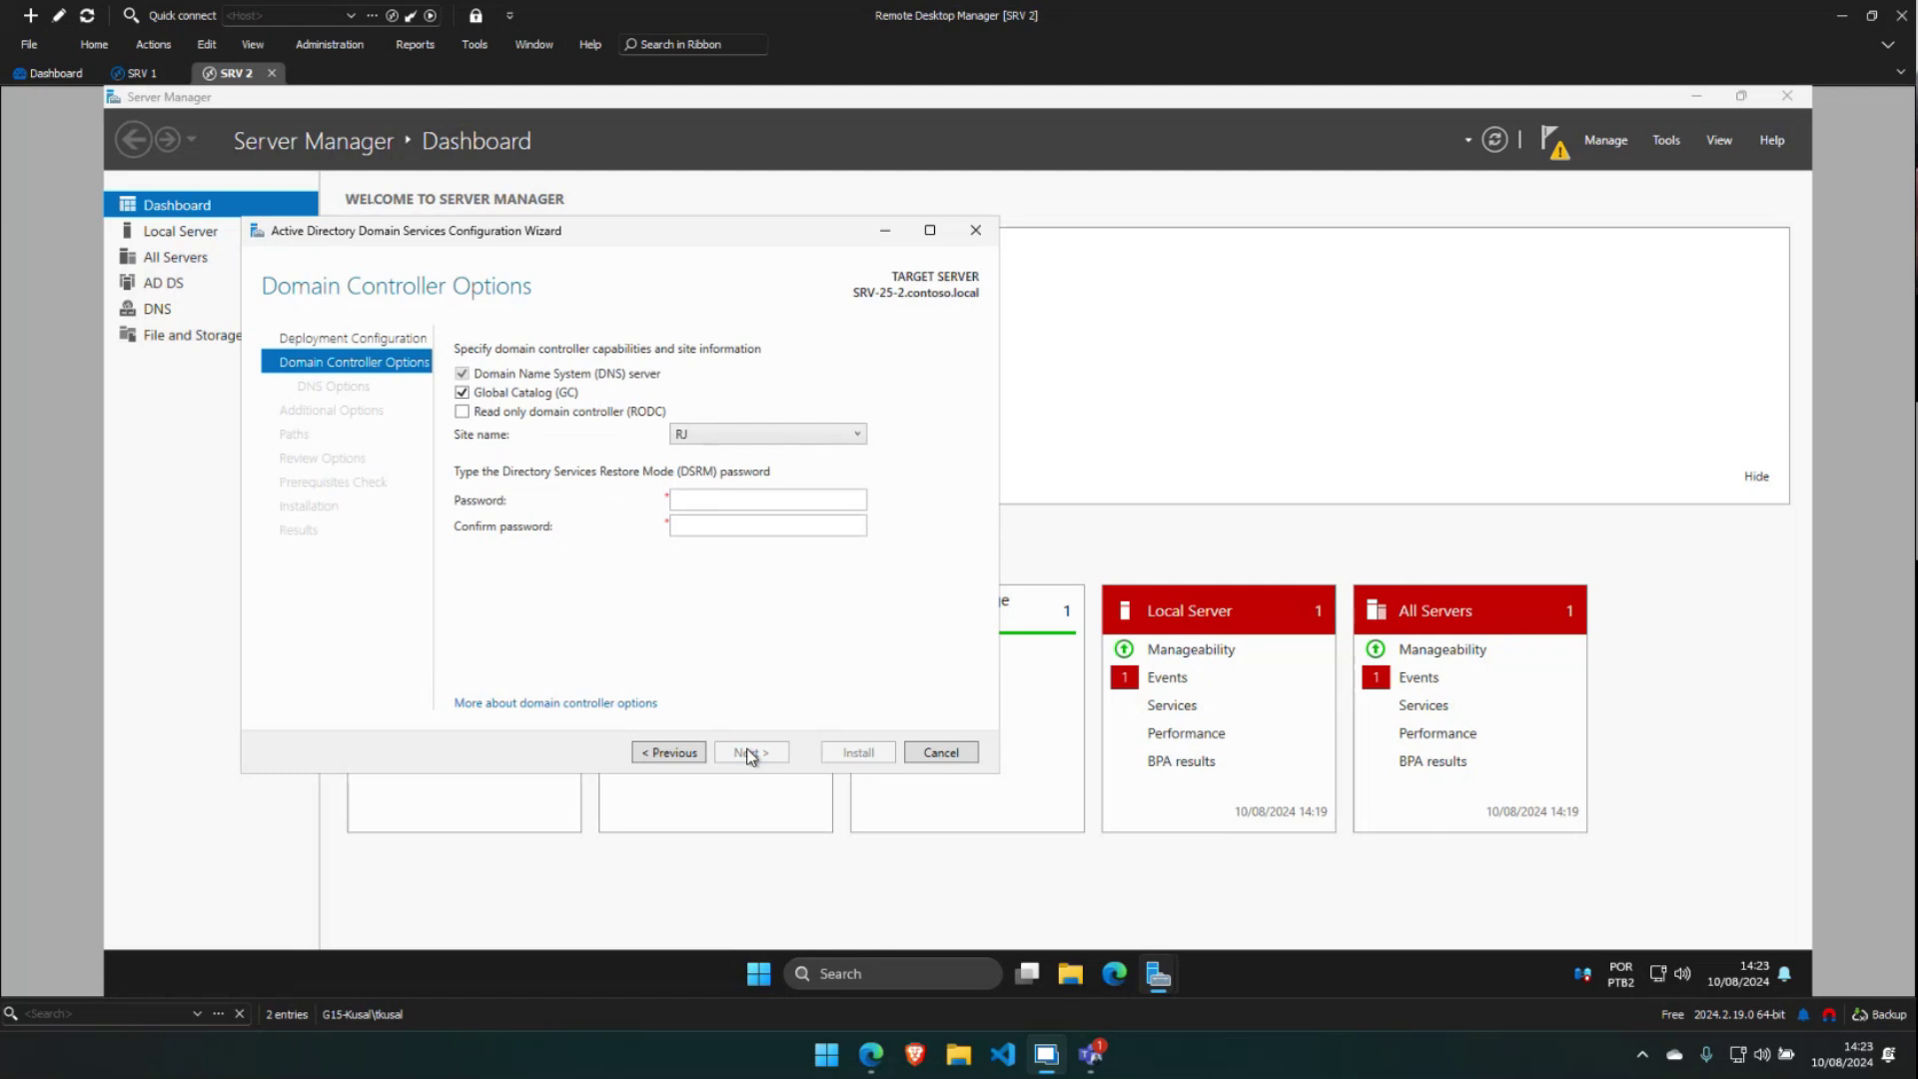
Keep RJ as the domain controller's site, and enter and confirm the Directory Services Restore Mode password
{"action": "left_click", "coordinate": [751, 444]}
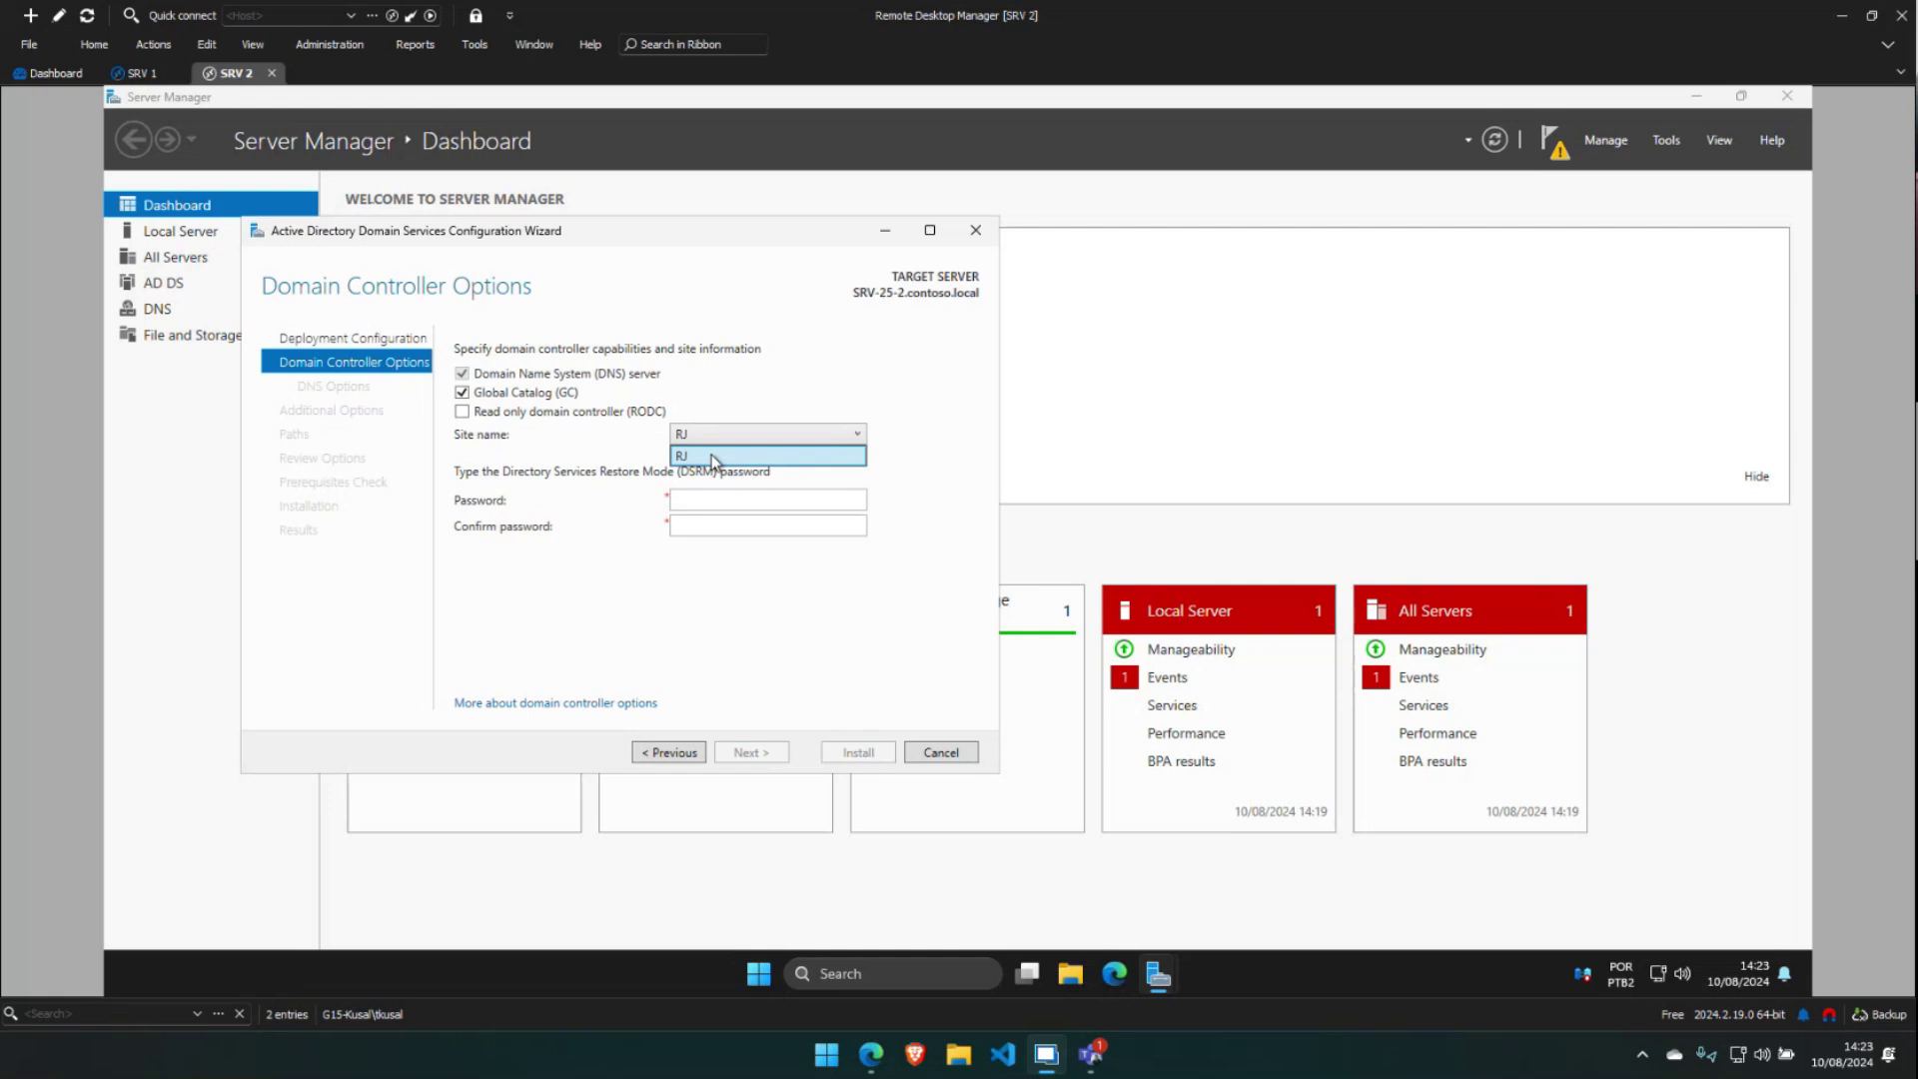
{"action": "left_click", "coordinate": [603, 629]}
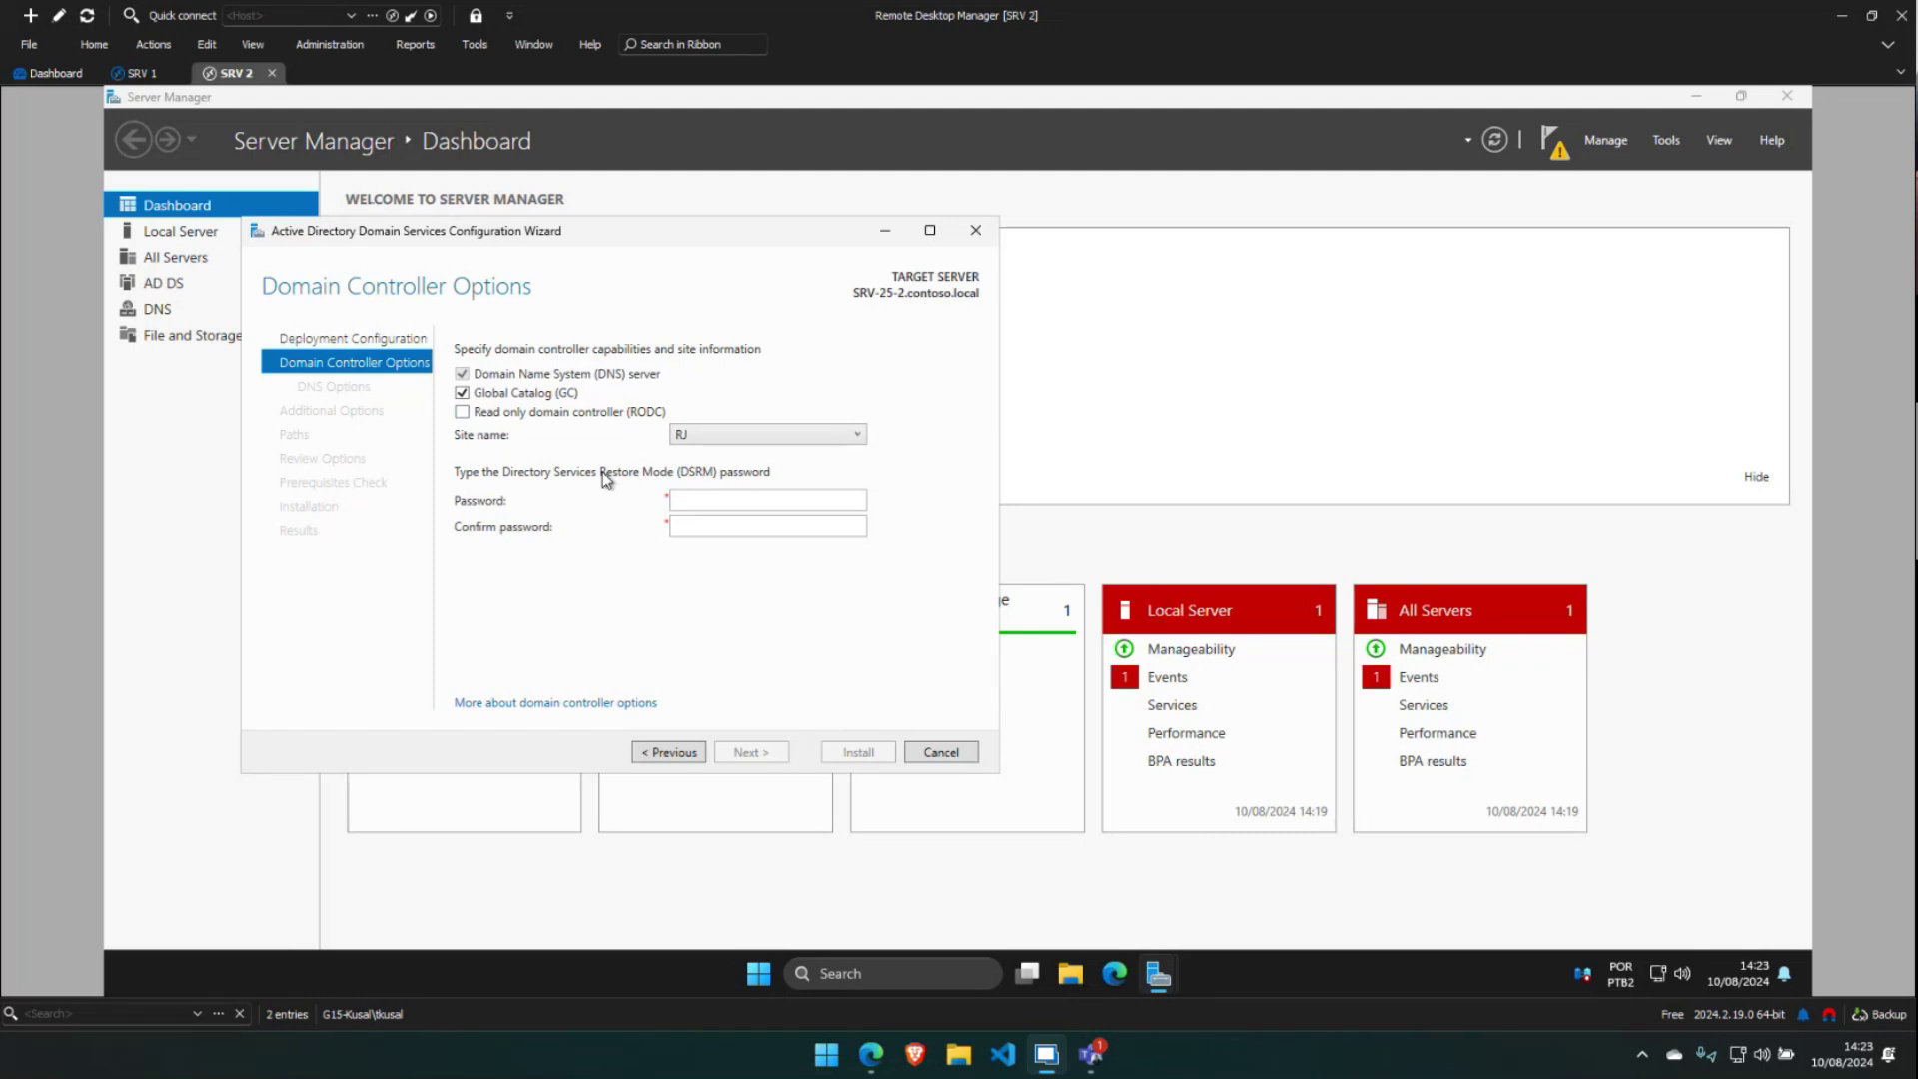
{"action": "left_click", "coordinate": [697, 501]}
{"action": "type", "text": "••••••••"}
{"action": "key", "text": "Tab"}
{"action": "type", "text": "••••••••"}
{"action": "key", "text": "Return"}
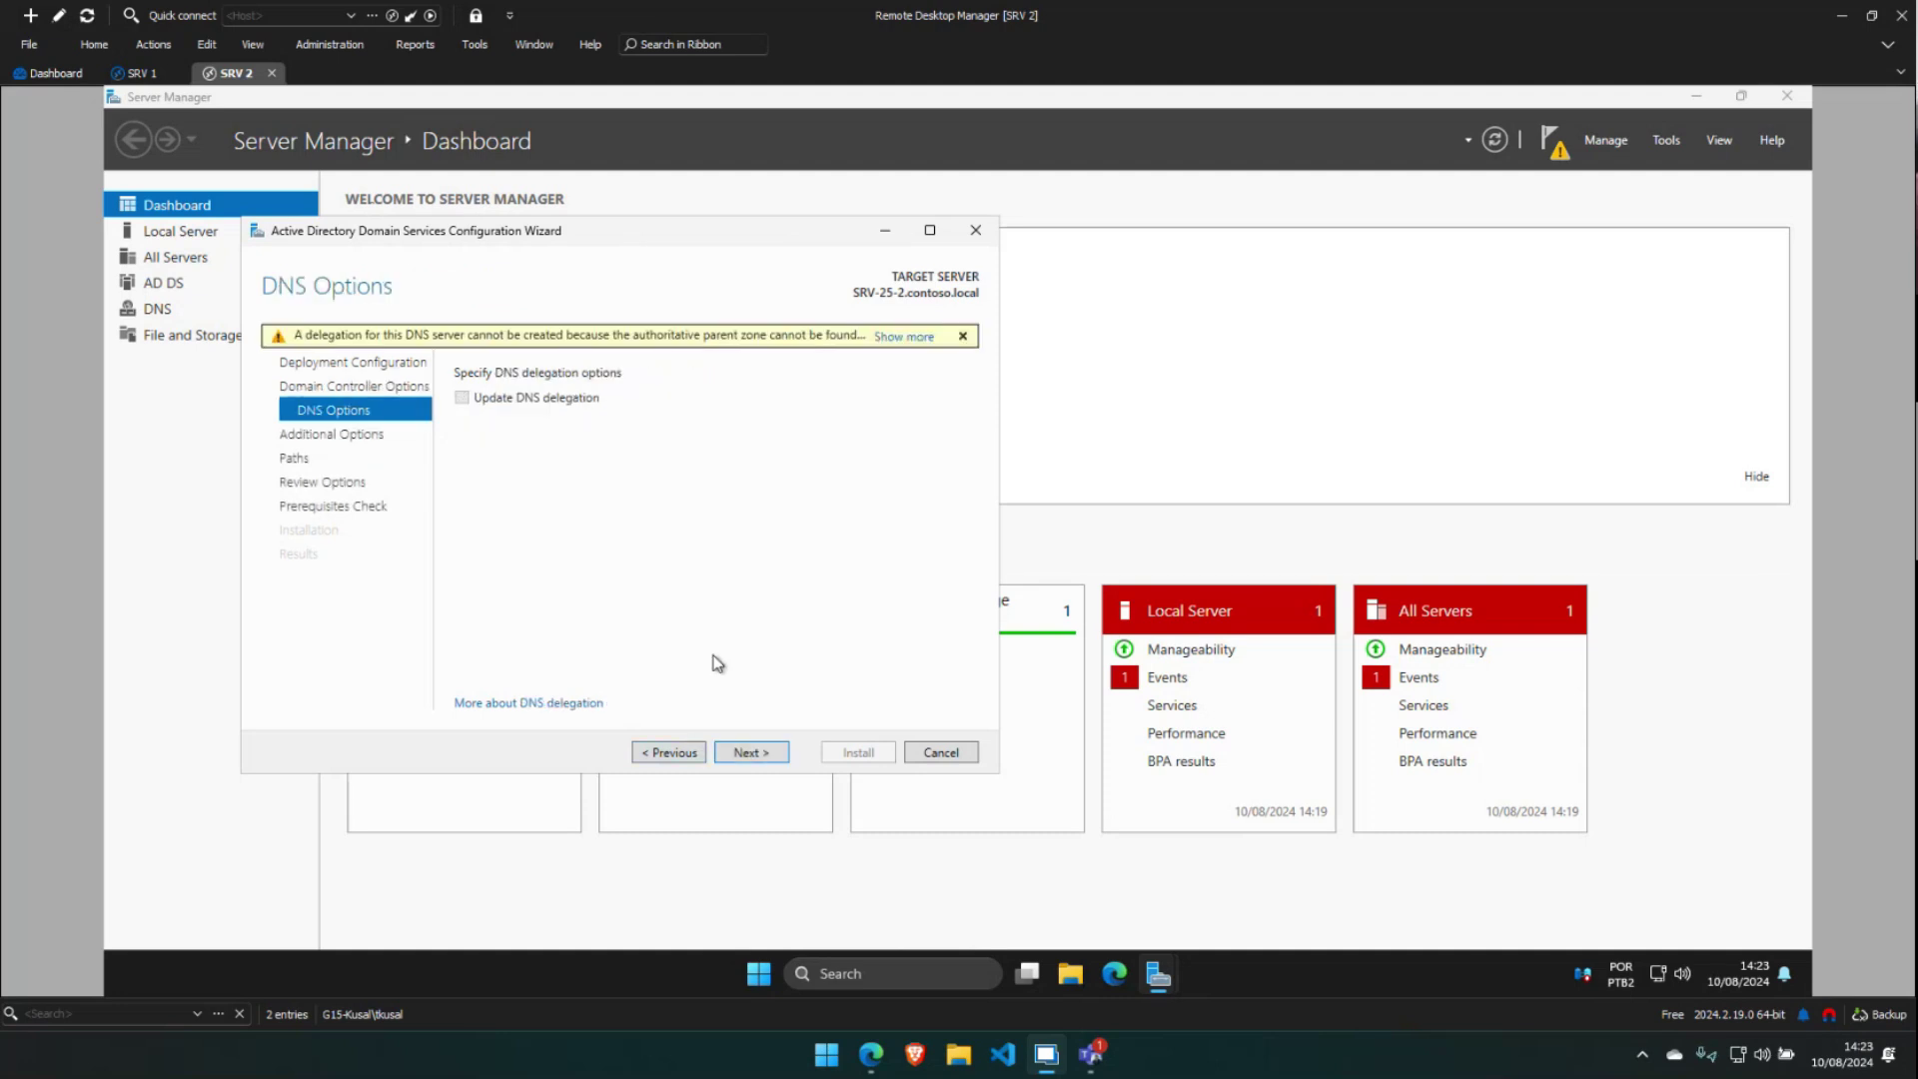
Keep replication from any domain controller and the default AD DS folder paths, and proceed to the prerequisites check
{"action": "left_click", "coordinate": [749, 754]}
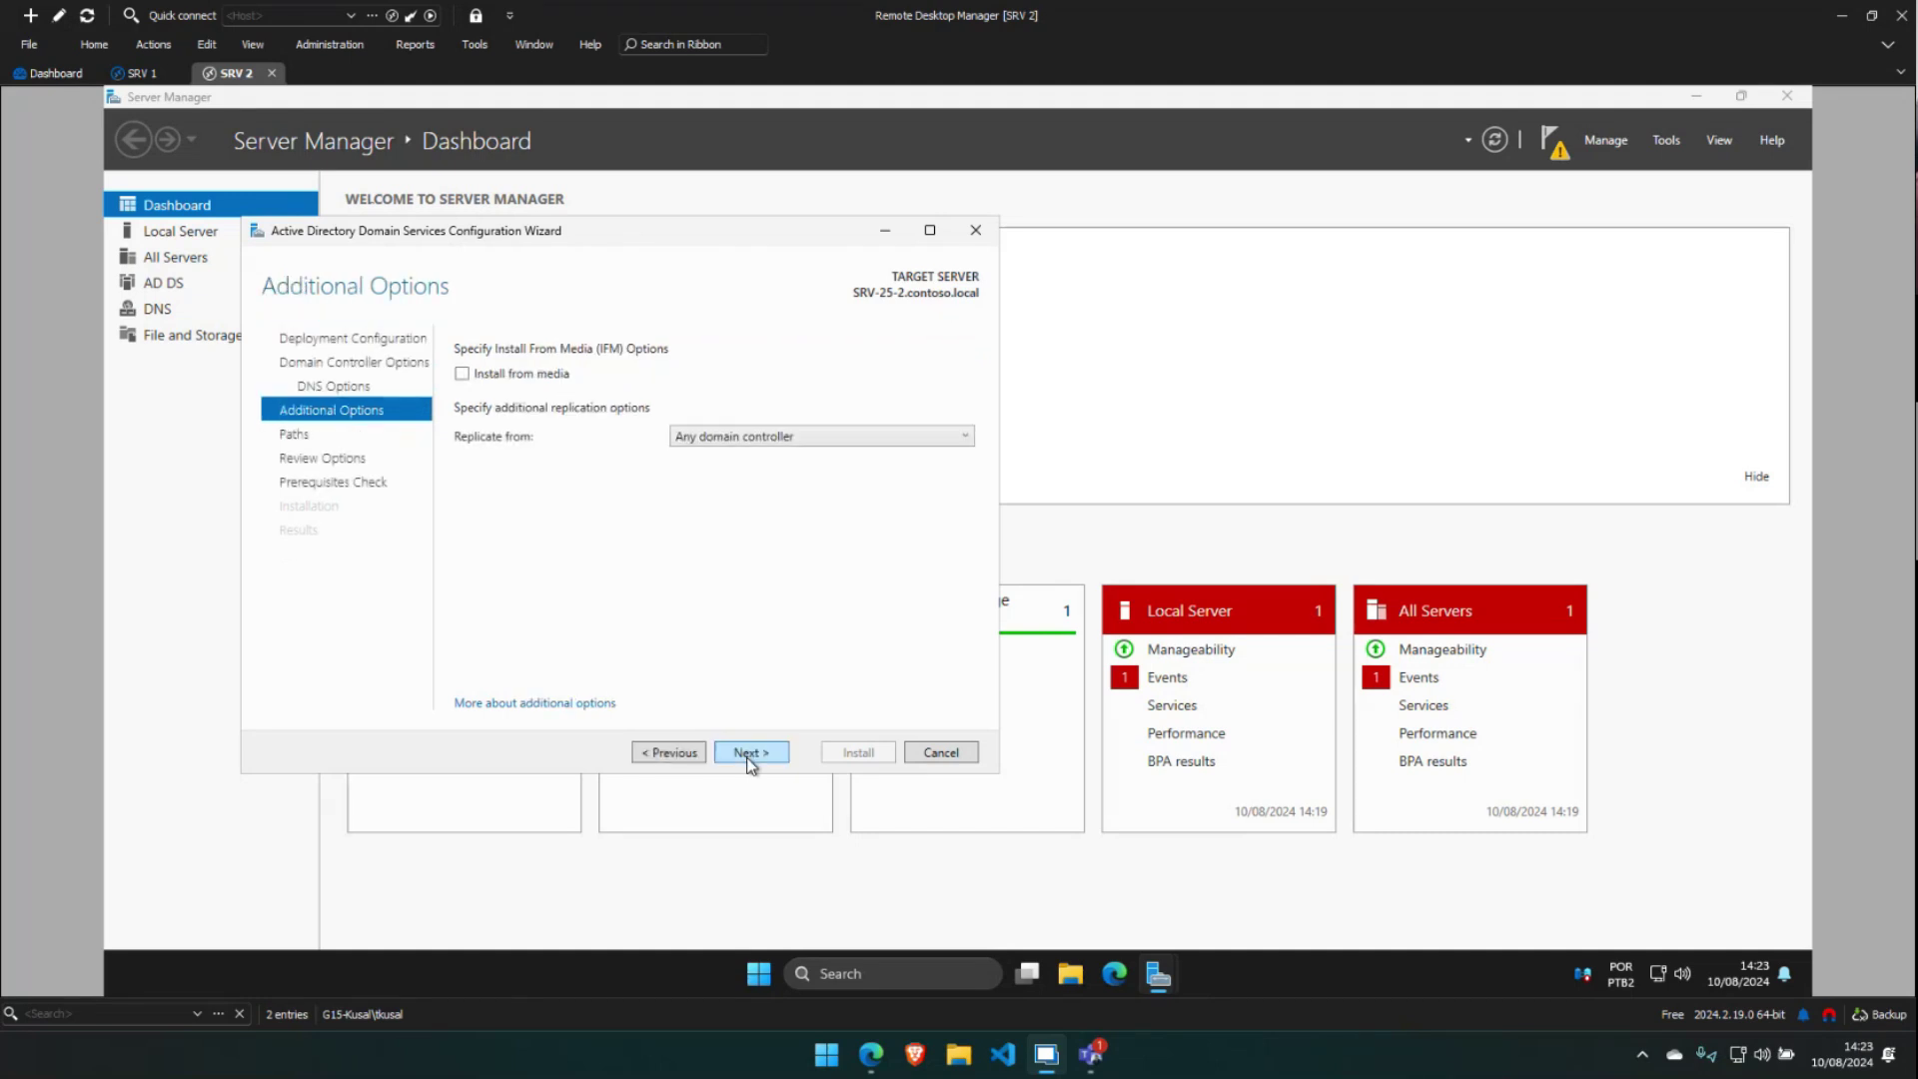
{"action": "left_click", "coordinate": [796, 442]}
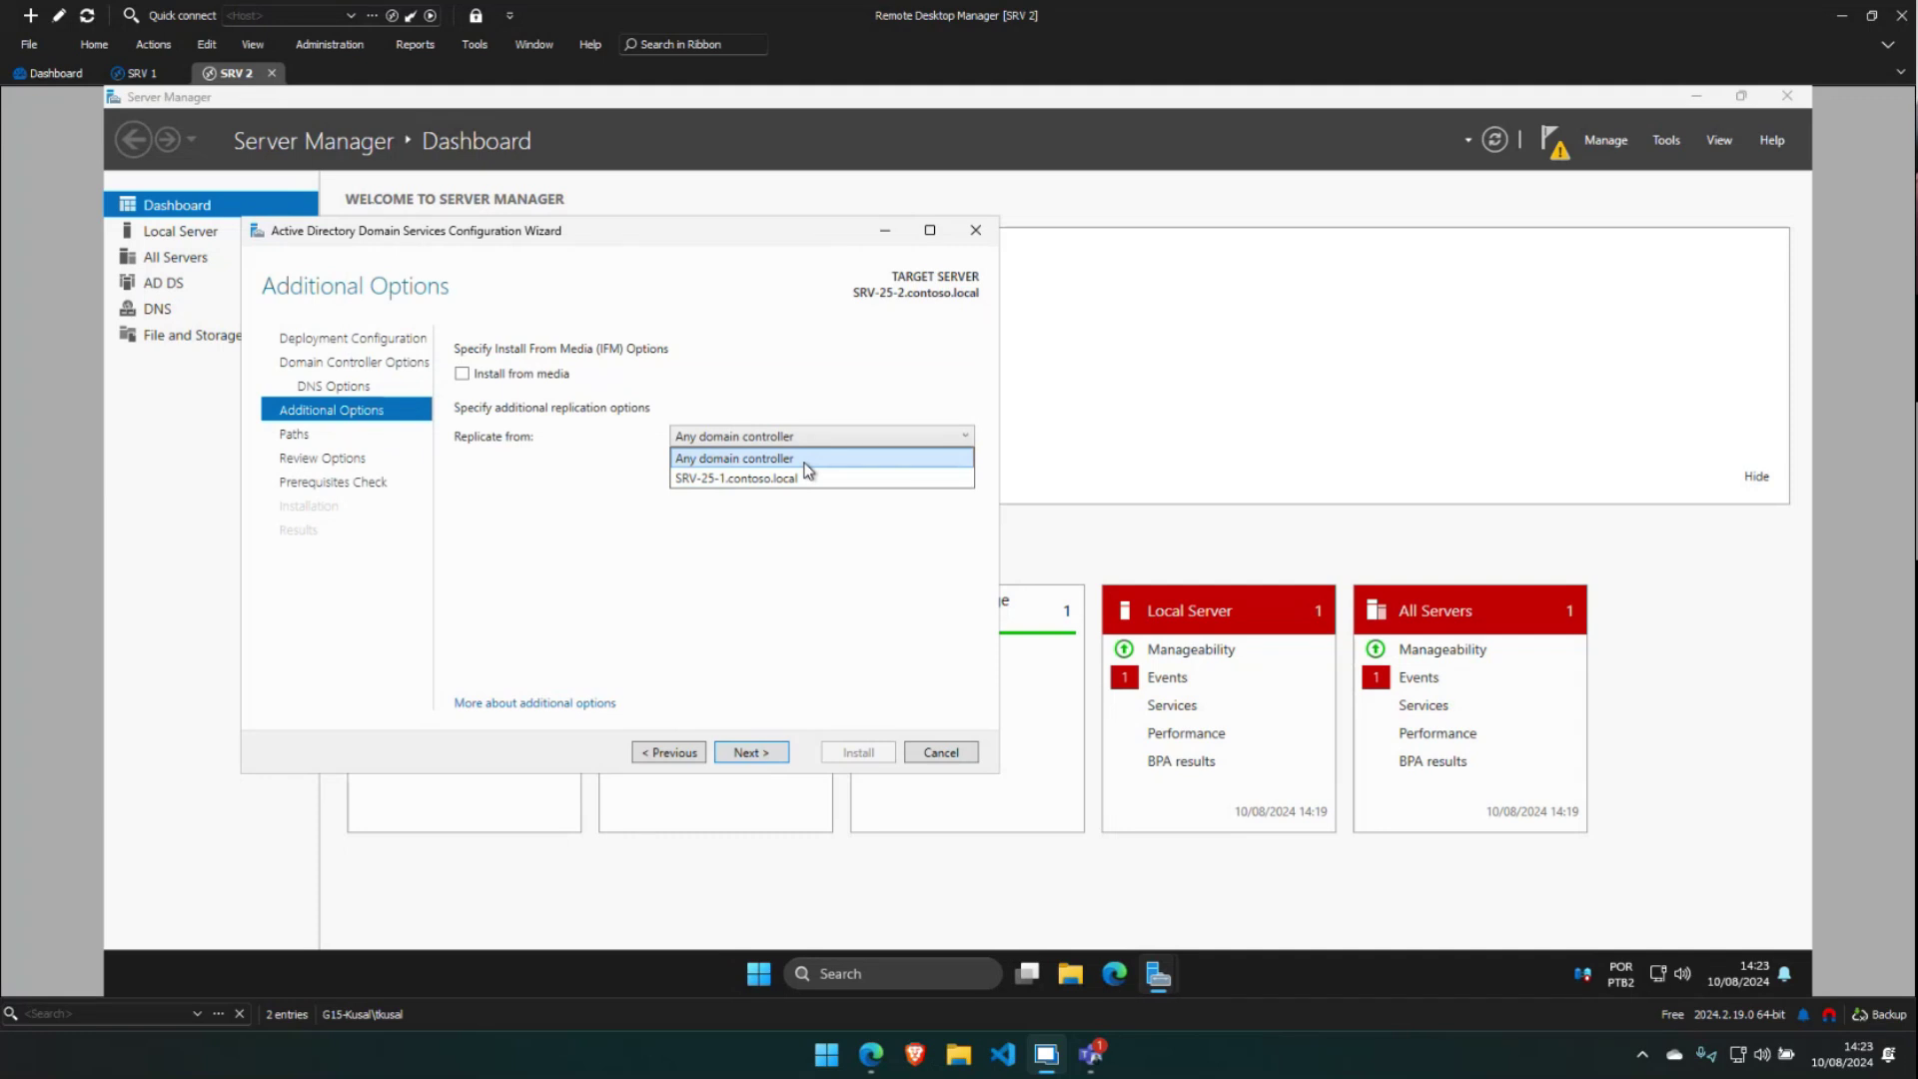
{"action": "left_click", "coordinate": [600, 550]}
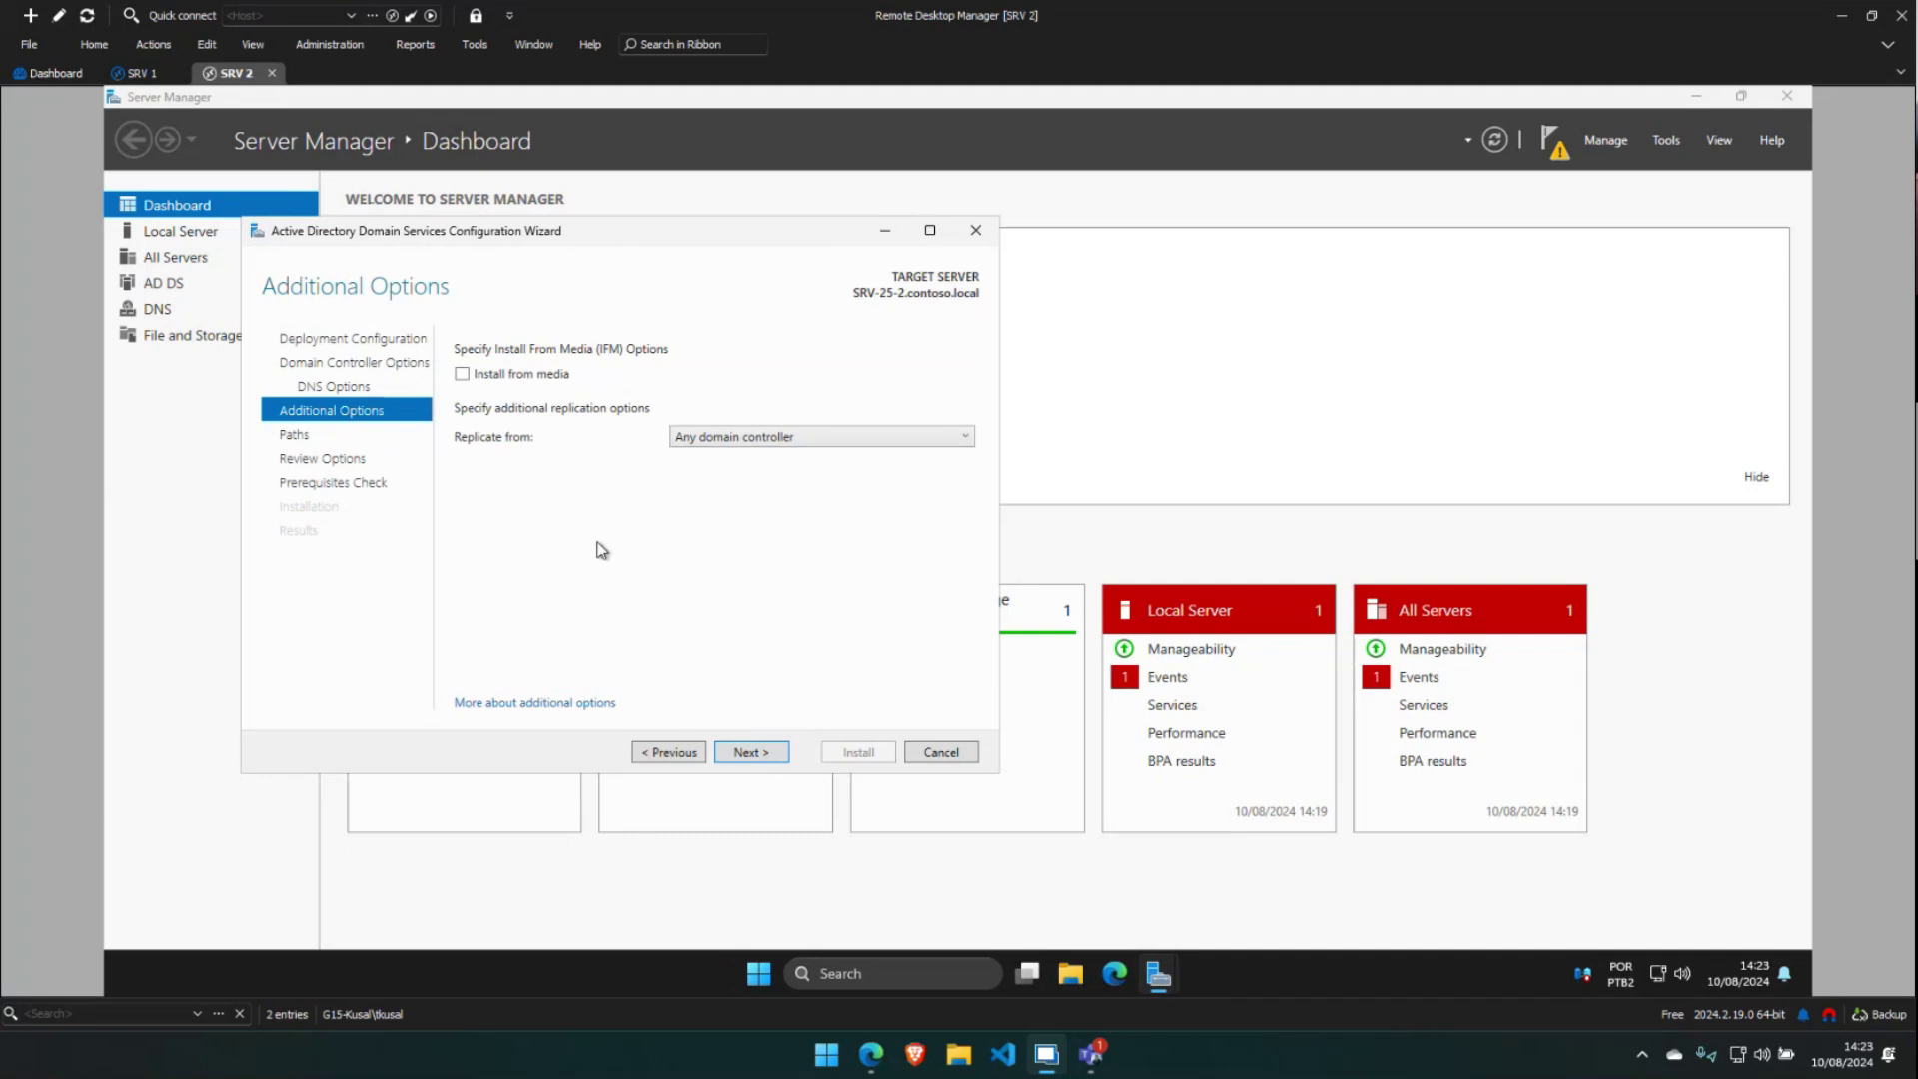
{"action": "left_click", "coordinate": [704, 437]}
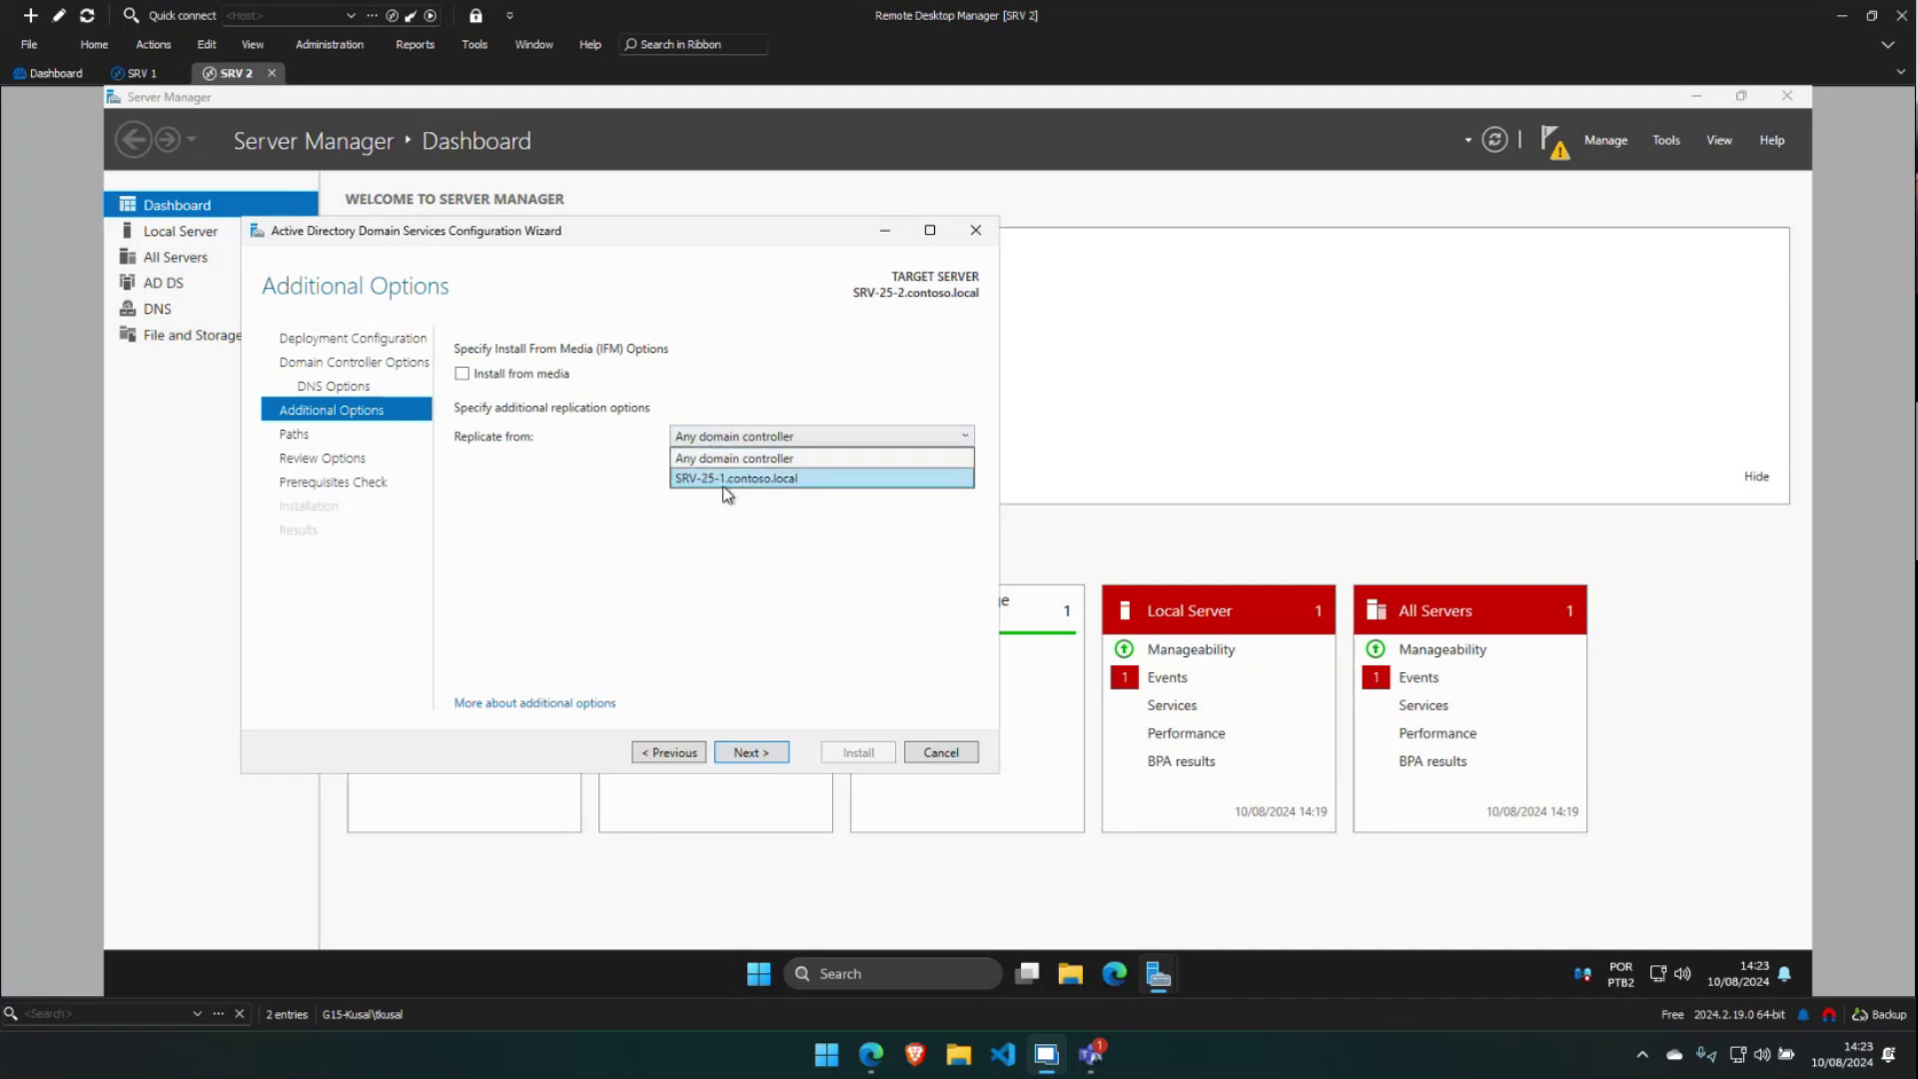
{"action": "left_click", "coordinate": [604, 554]}
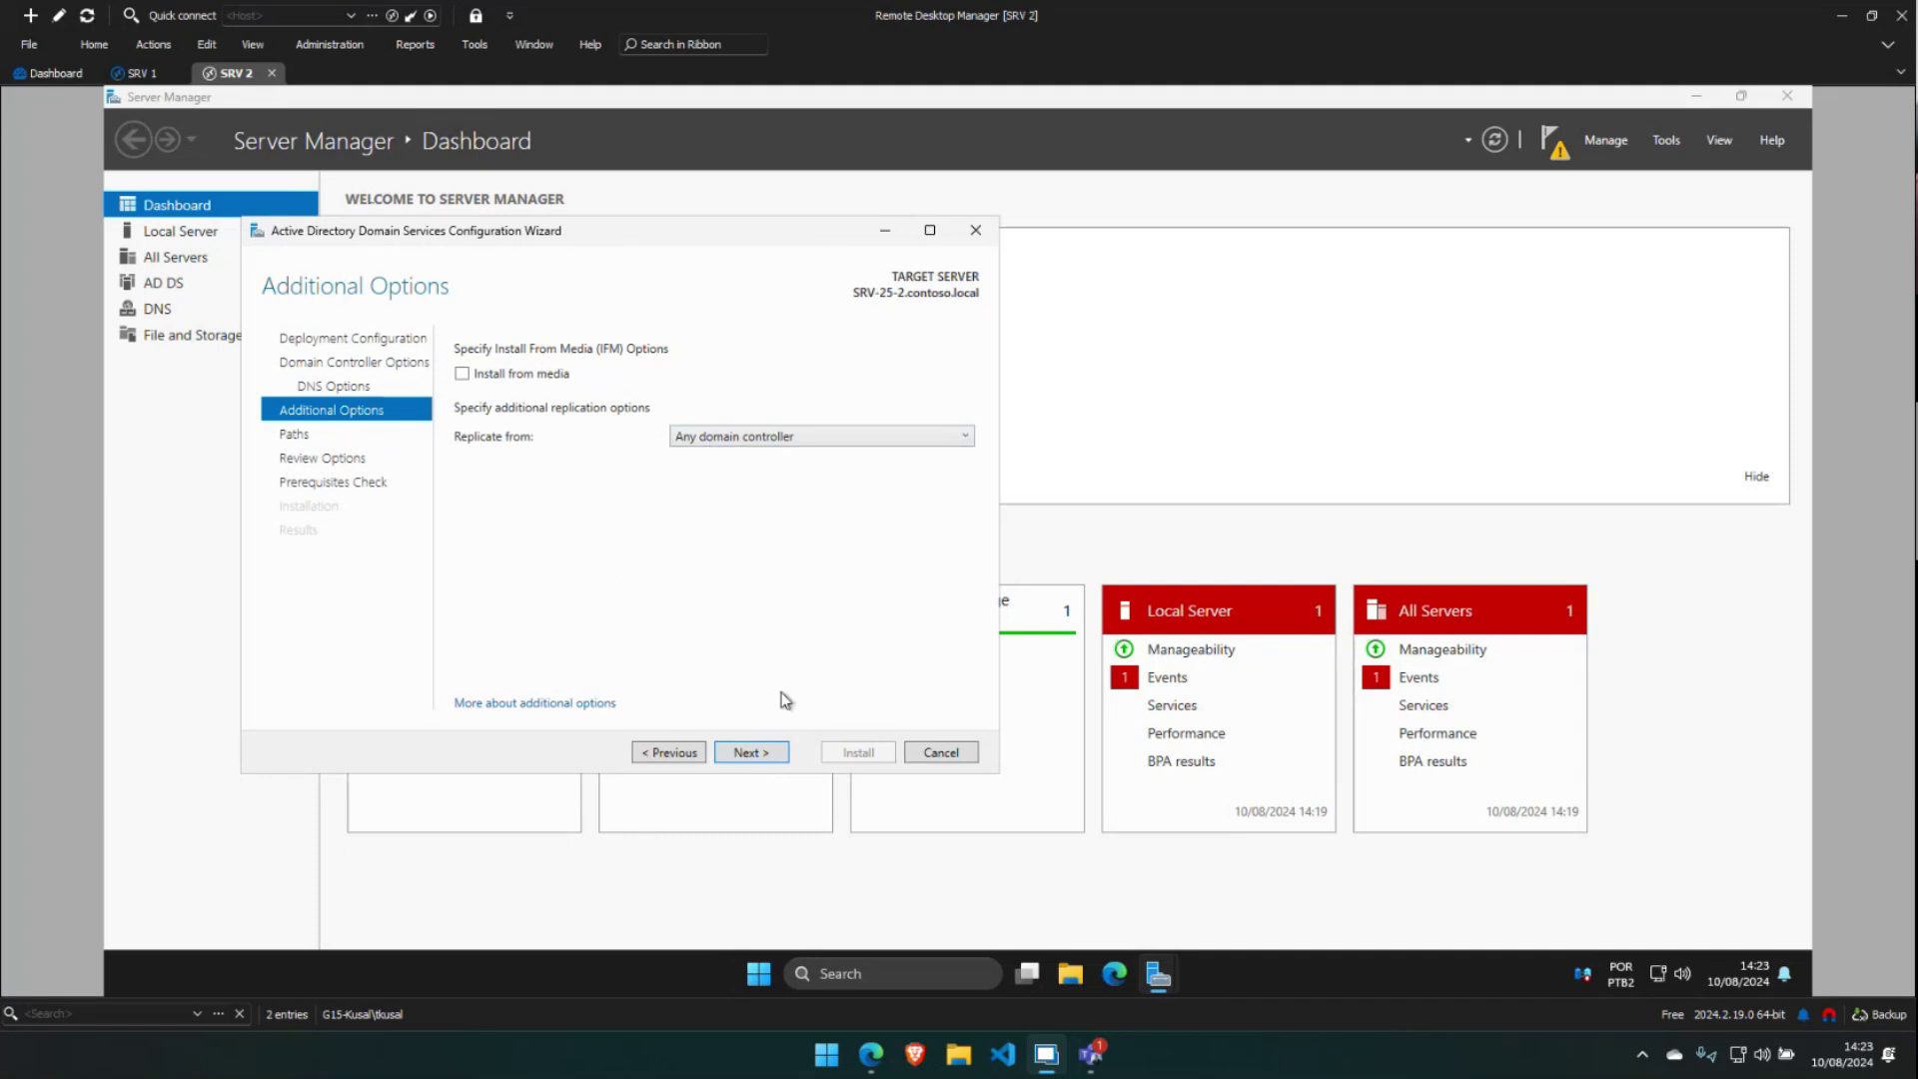
{"action": "left_click", "coordinate": [751, 754]}
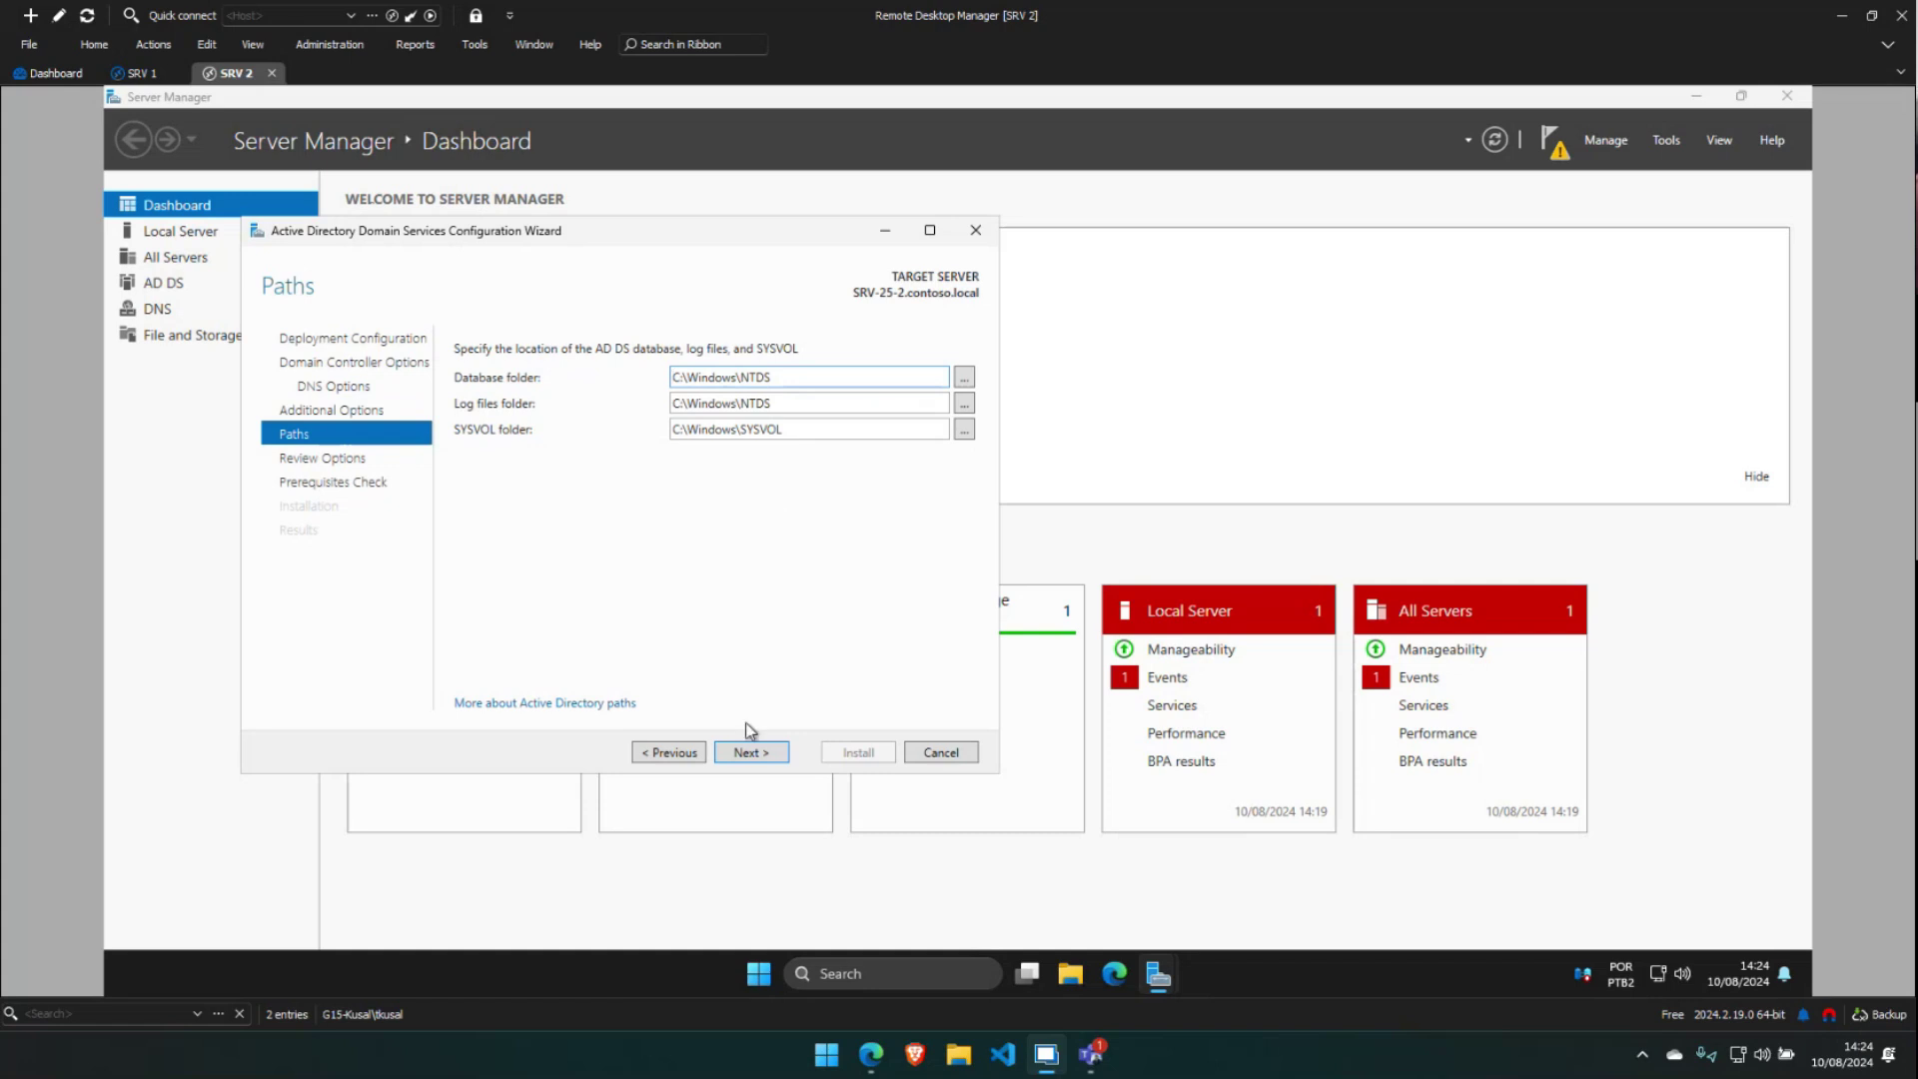
{"action": "left_click", "coordinate": [749, 750]}
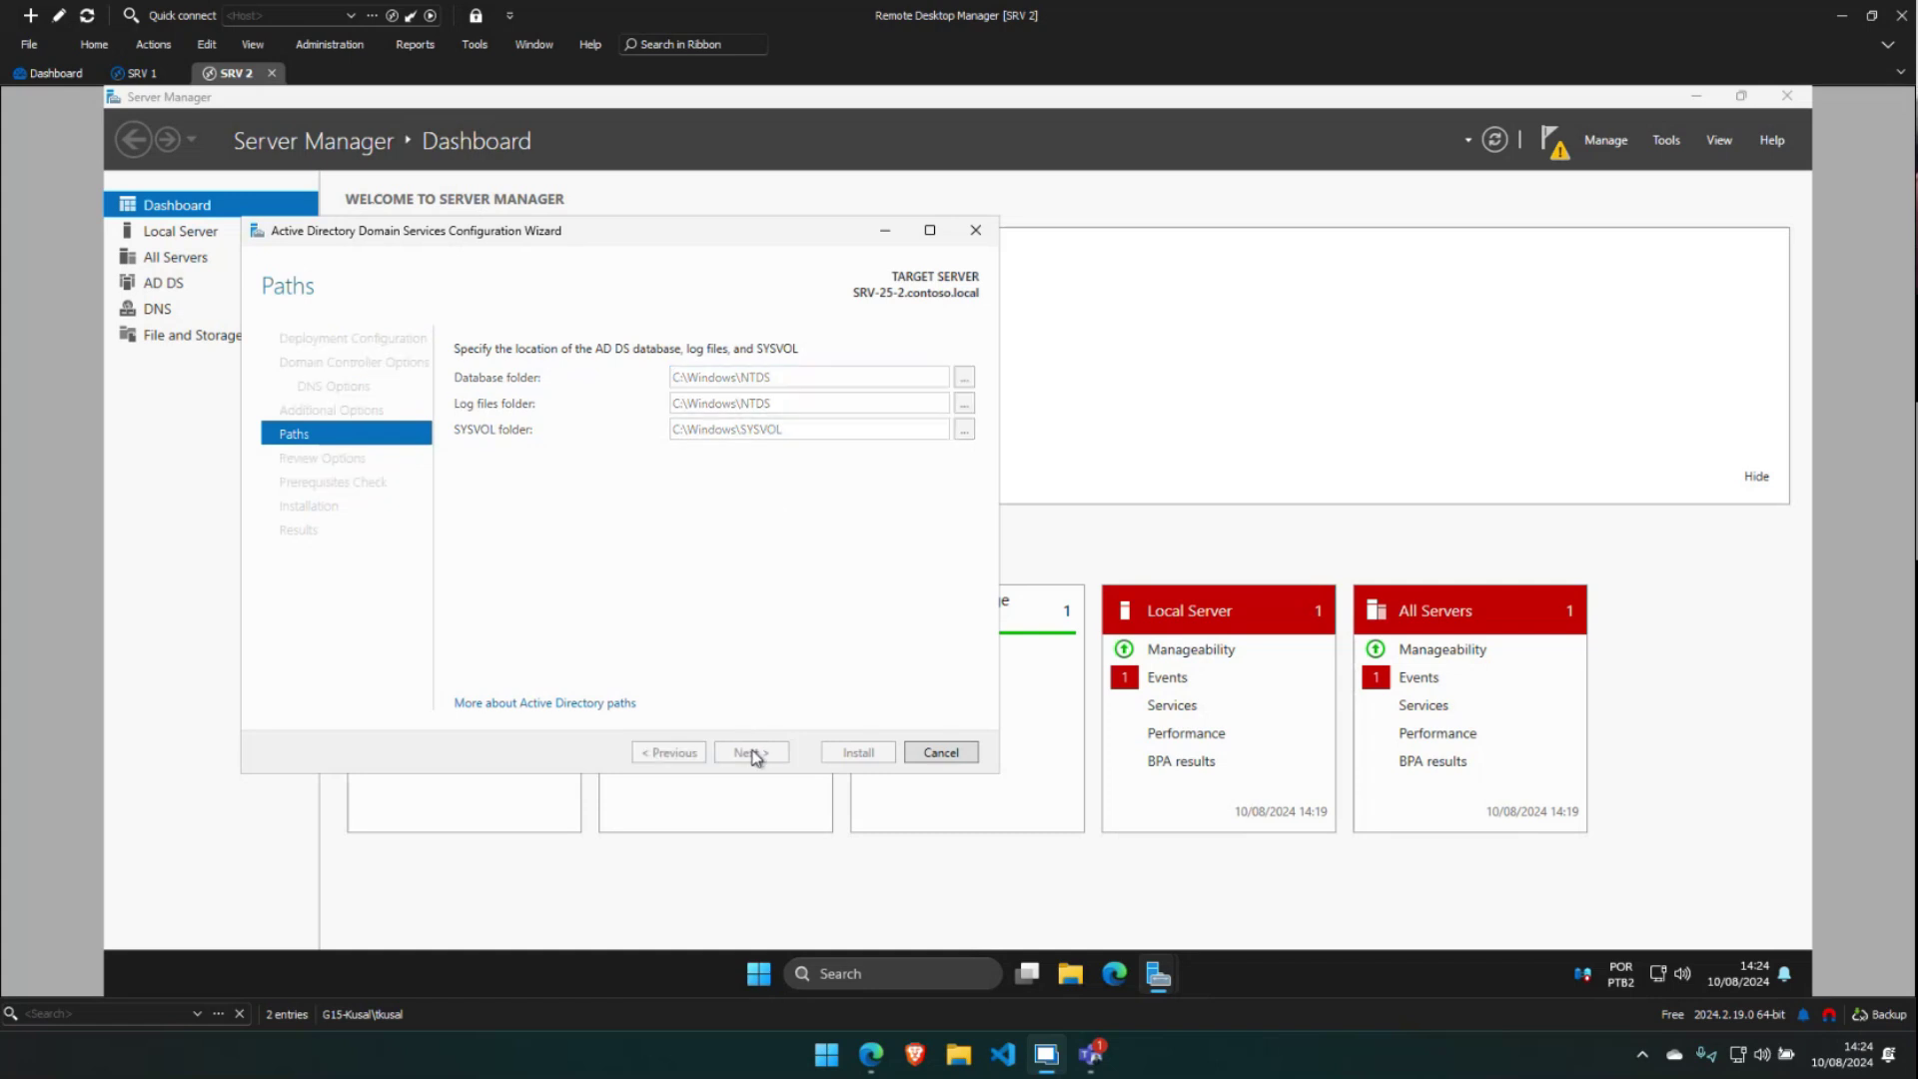
{"action": "left_click", "coordinate": [751, 752]}
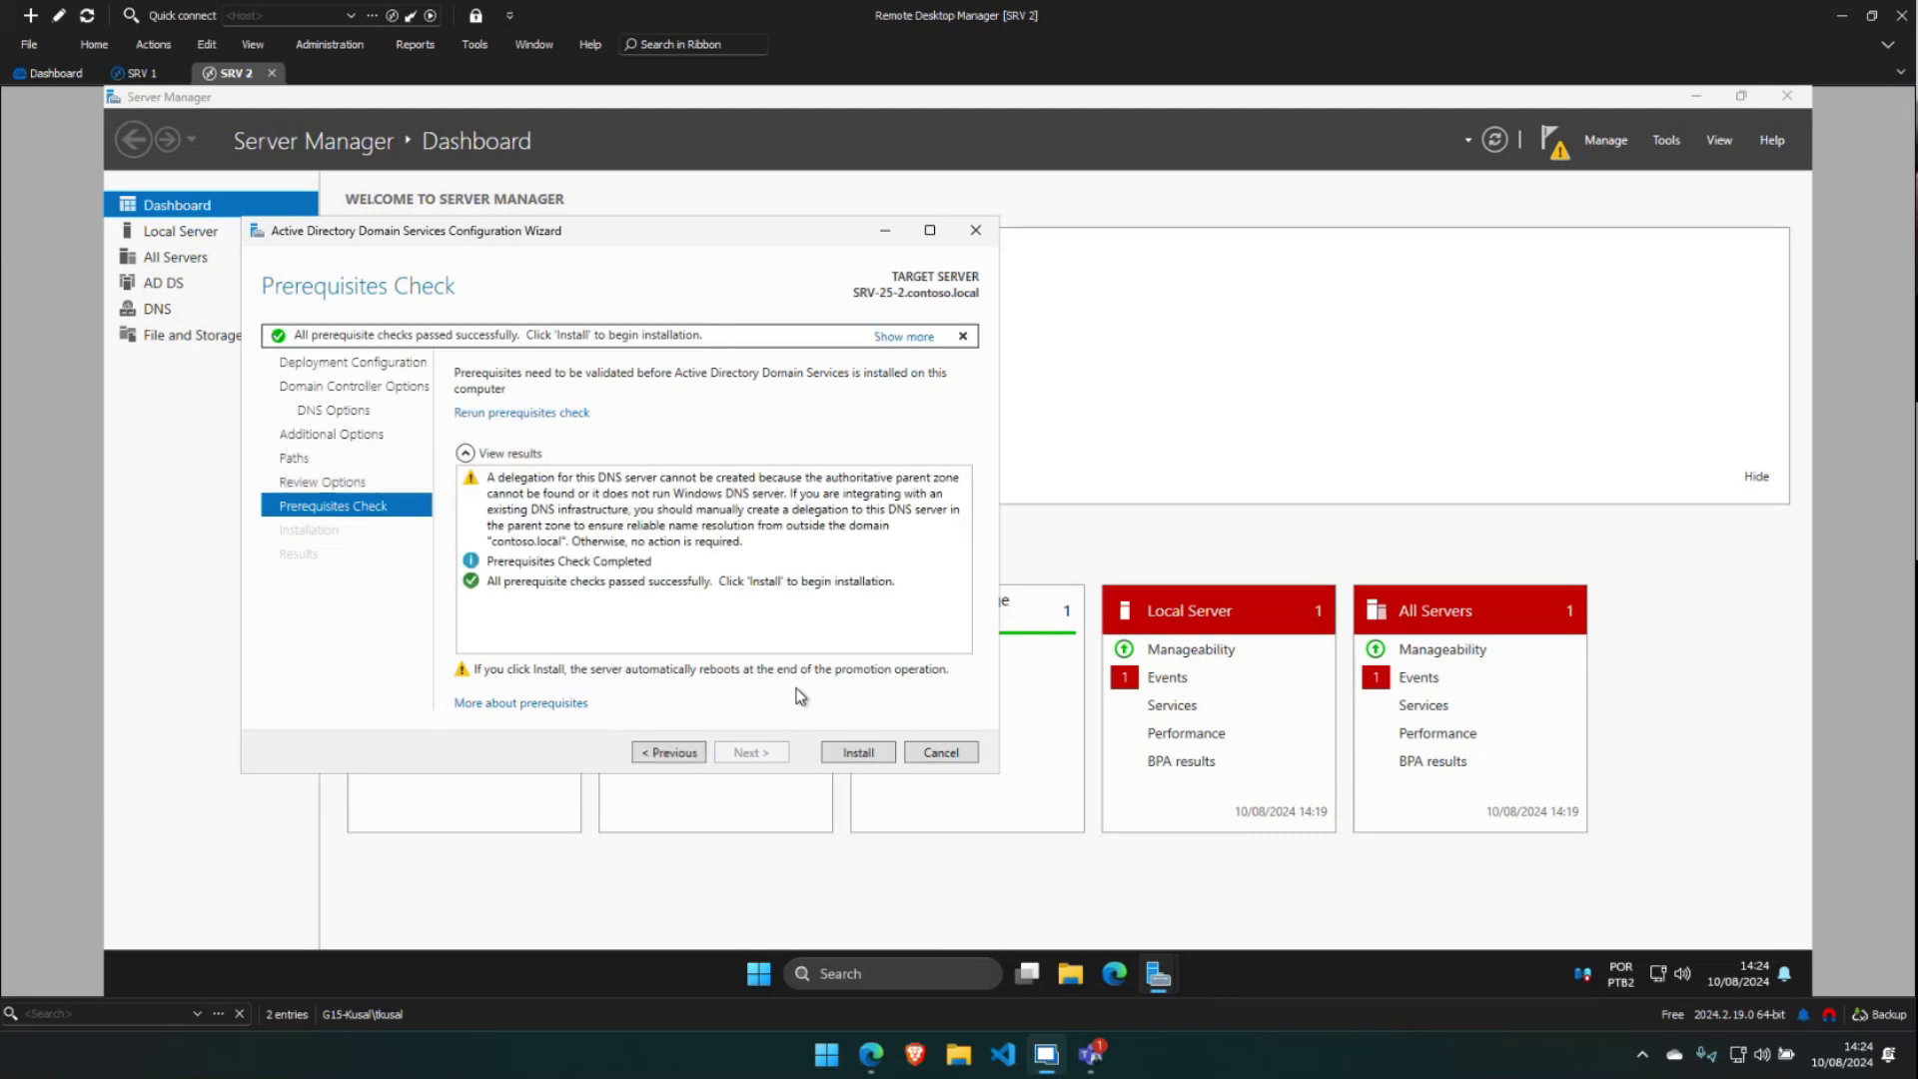
Install the domain controller configuration, close the wizard and Server Manager, and dismiss the restart notices
{"action": "left_click", "coordinate": [837, 758]}
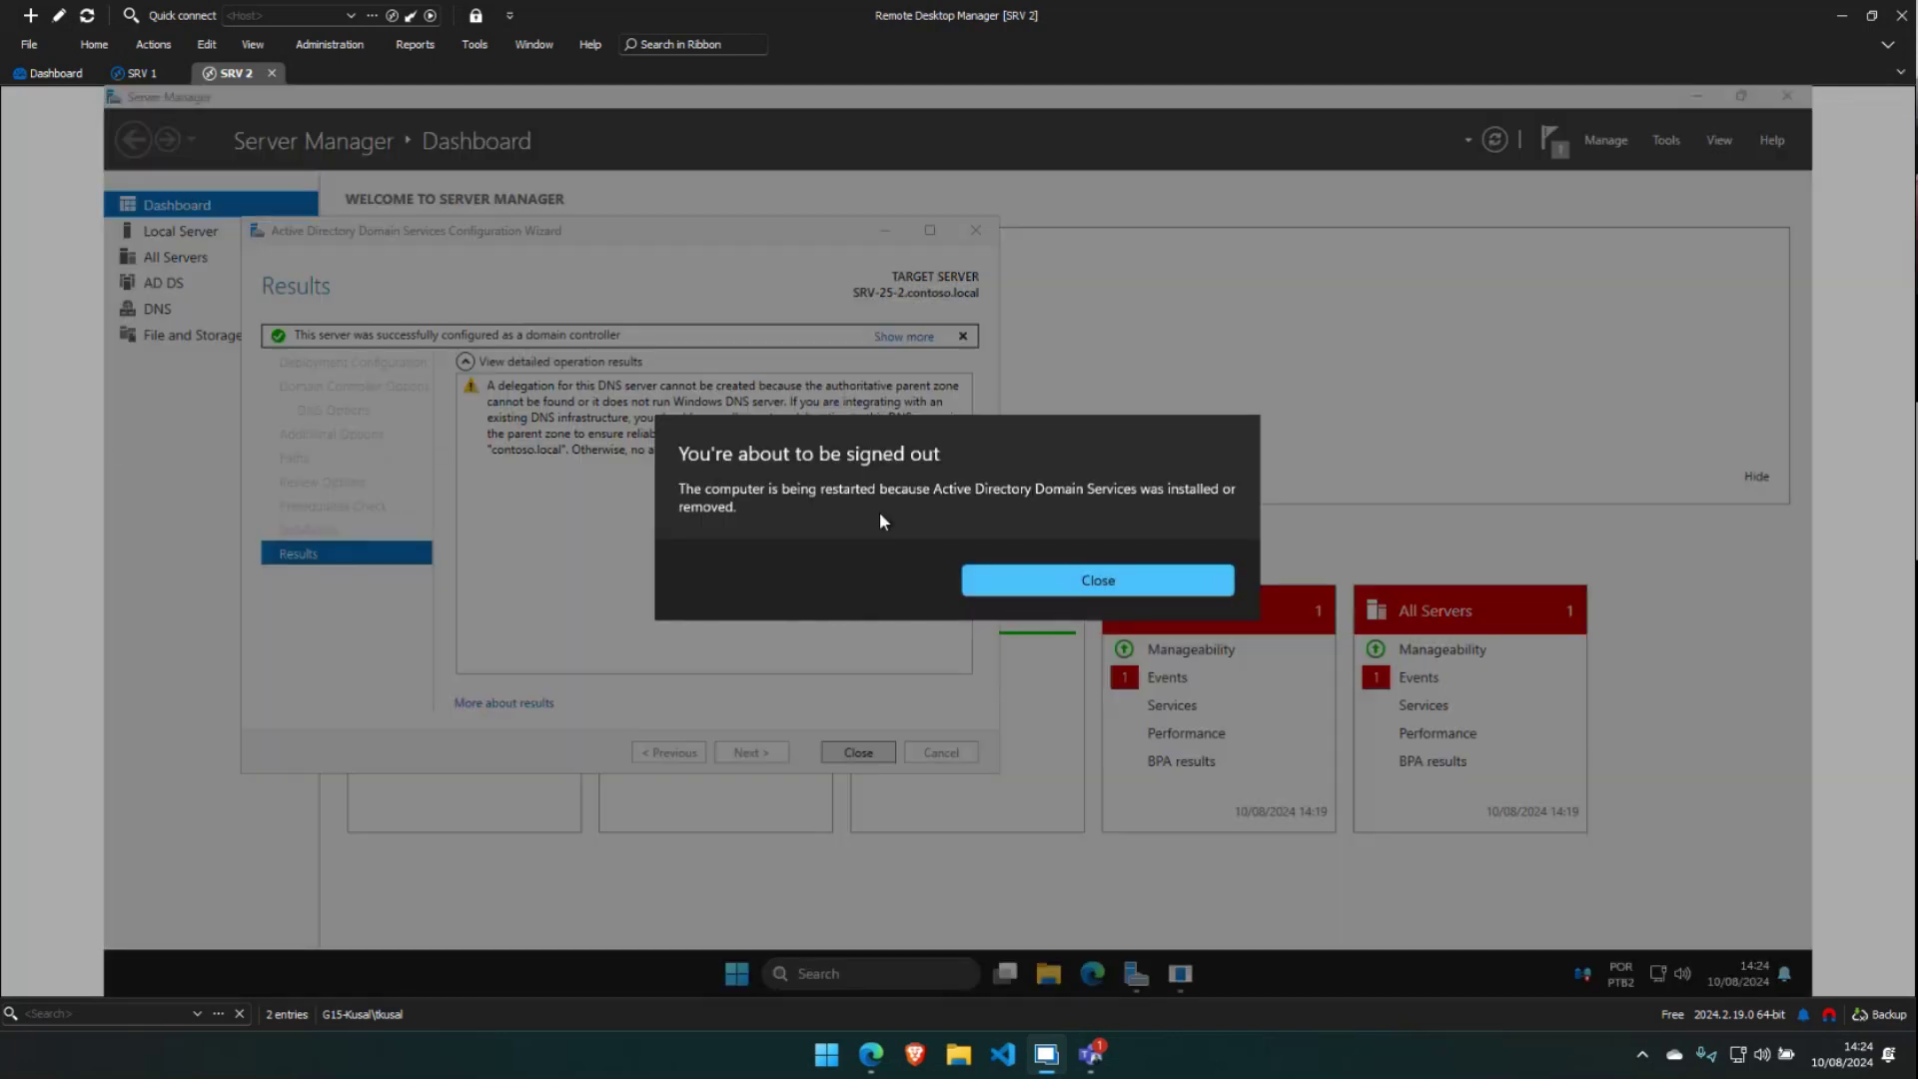
{"action": "left_click", "coordinate": [1049, 578]}
{"action": "left_click", "coordinate": [870, 756]}
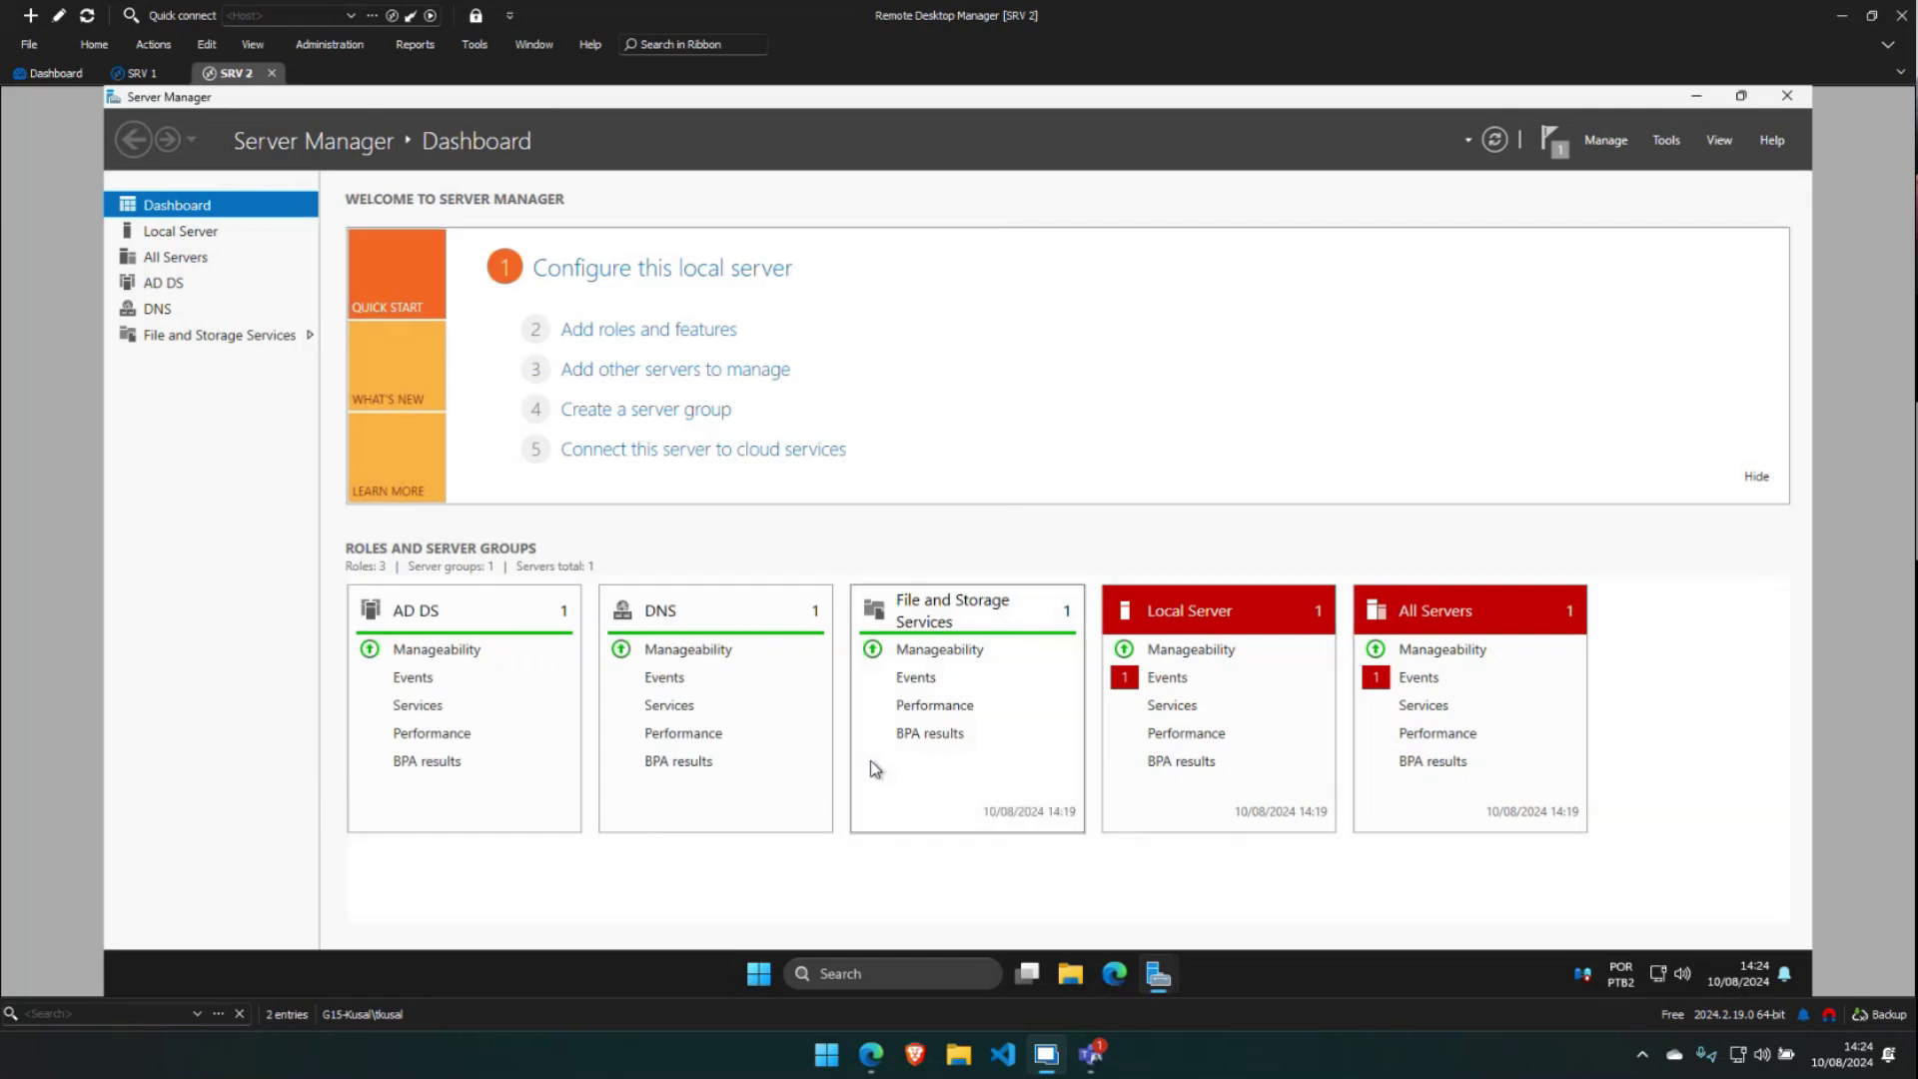
{"action": "left_click", "coordinate": [1787, 100]}
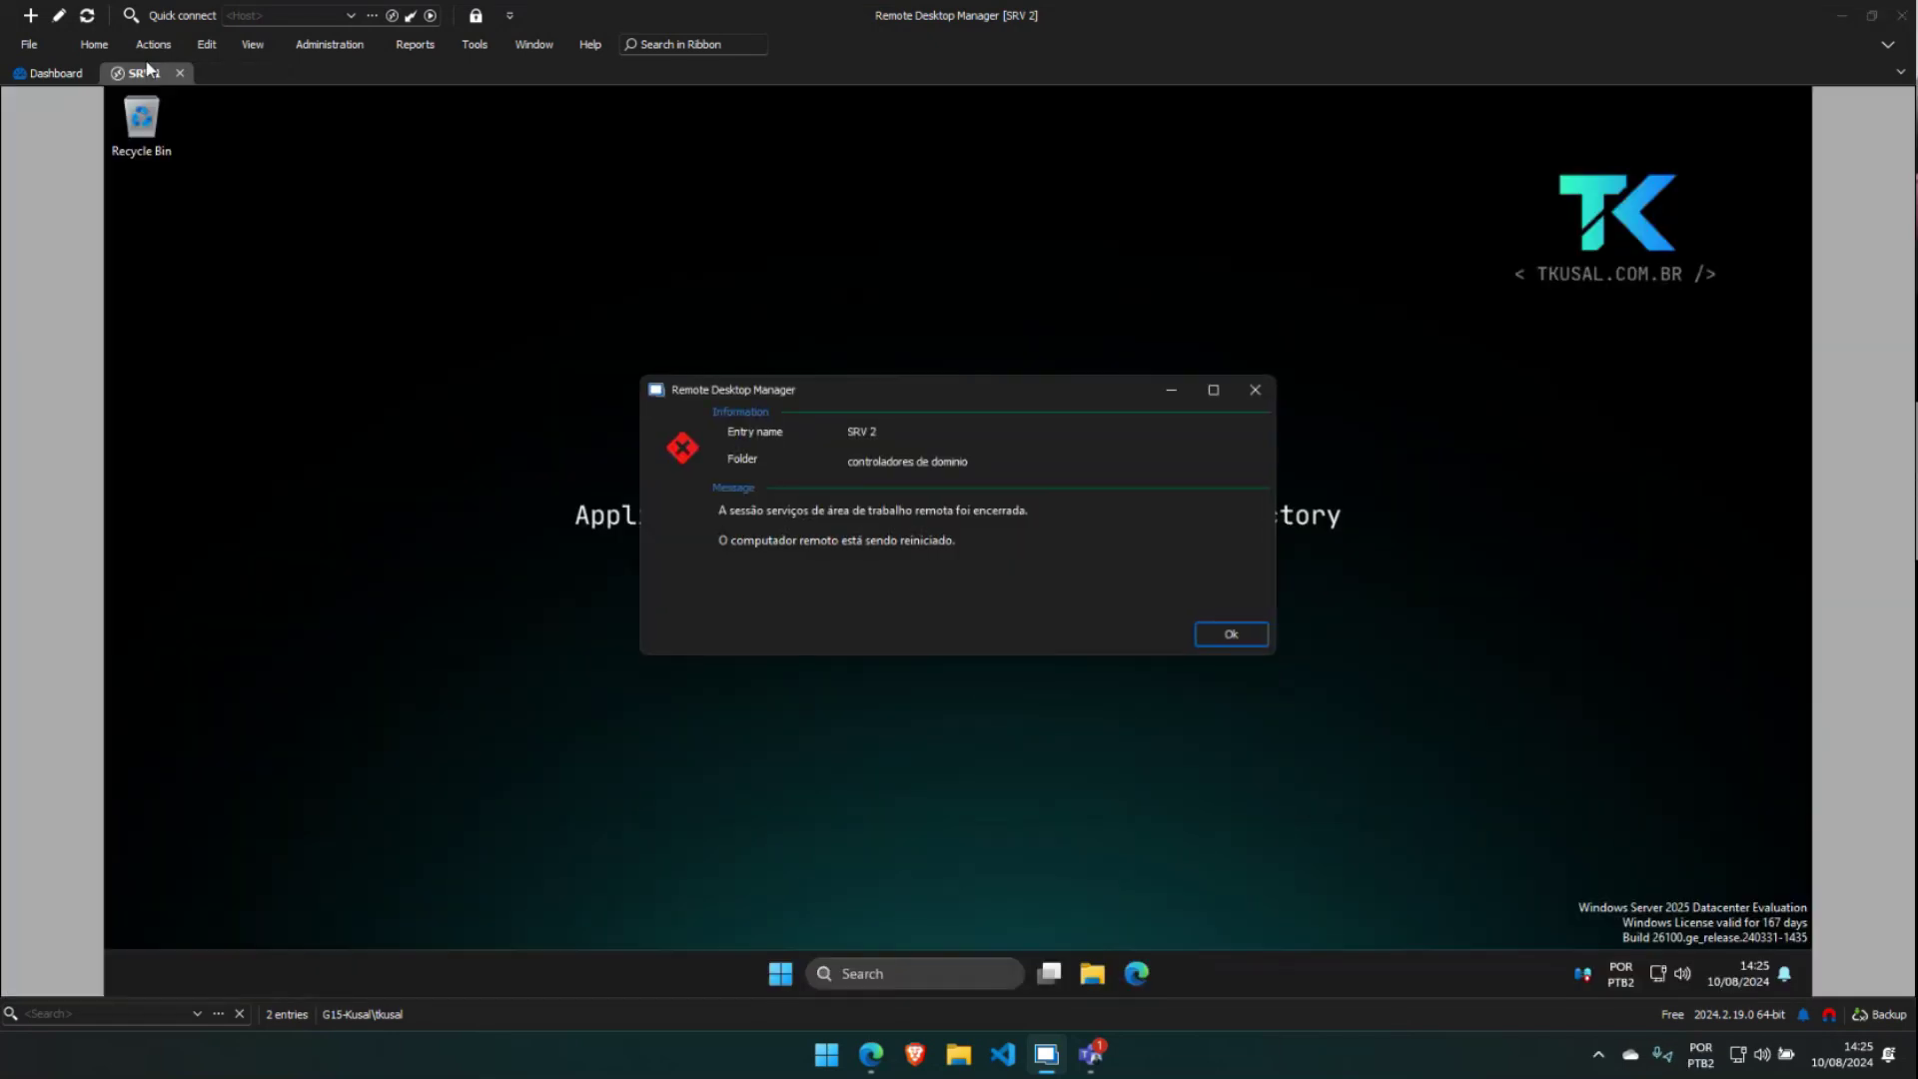
{"action": "left_click", "coordinate": [1224, 634]}
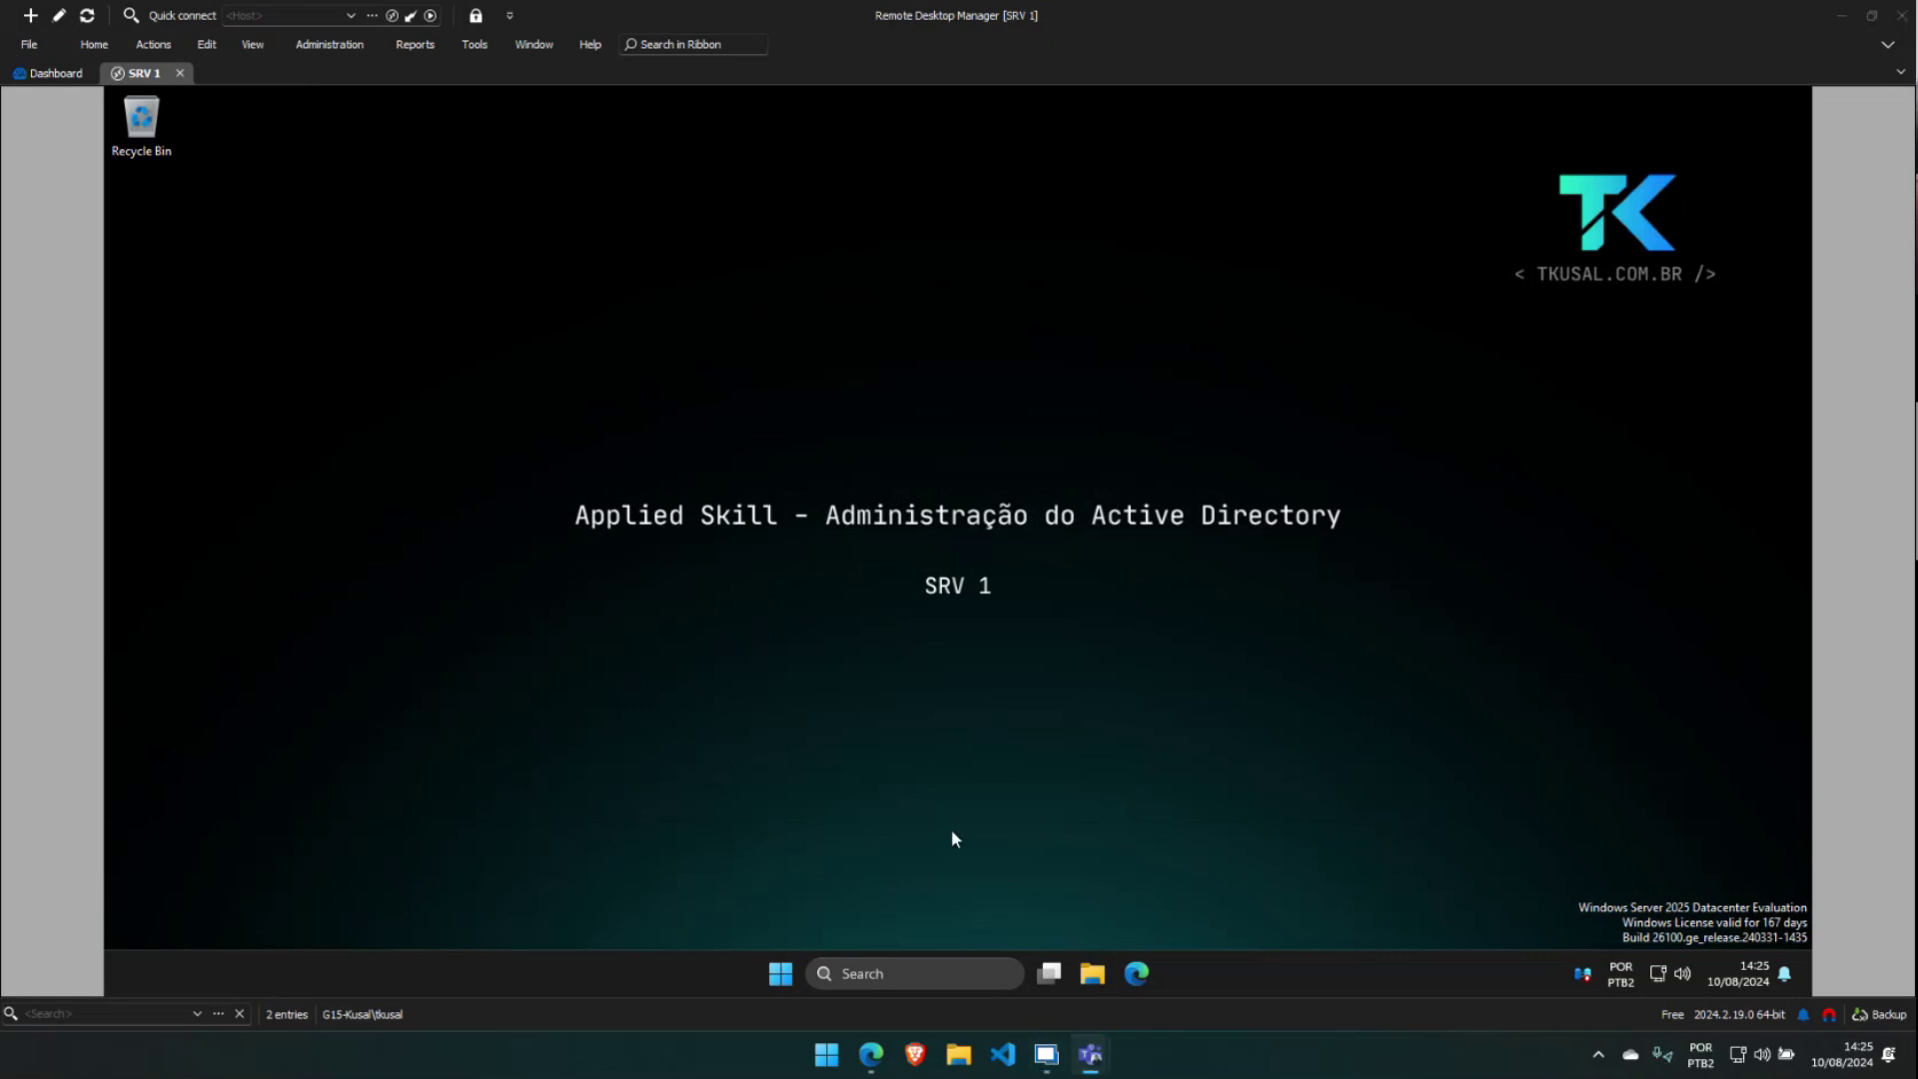
On the browser's project board, move the server 2 promotion card to Feito and the SP site/sub-net and "Mover o servidor 2" cards to Em execução
{"action": "mouse_move", "coordinate": [887, 1075]}
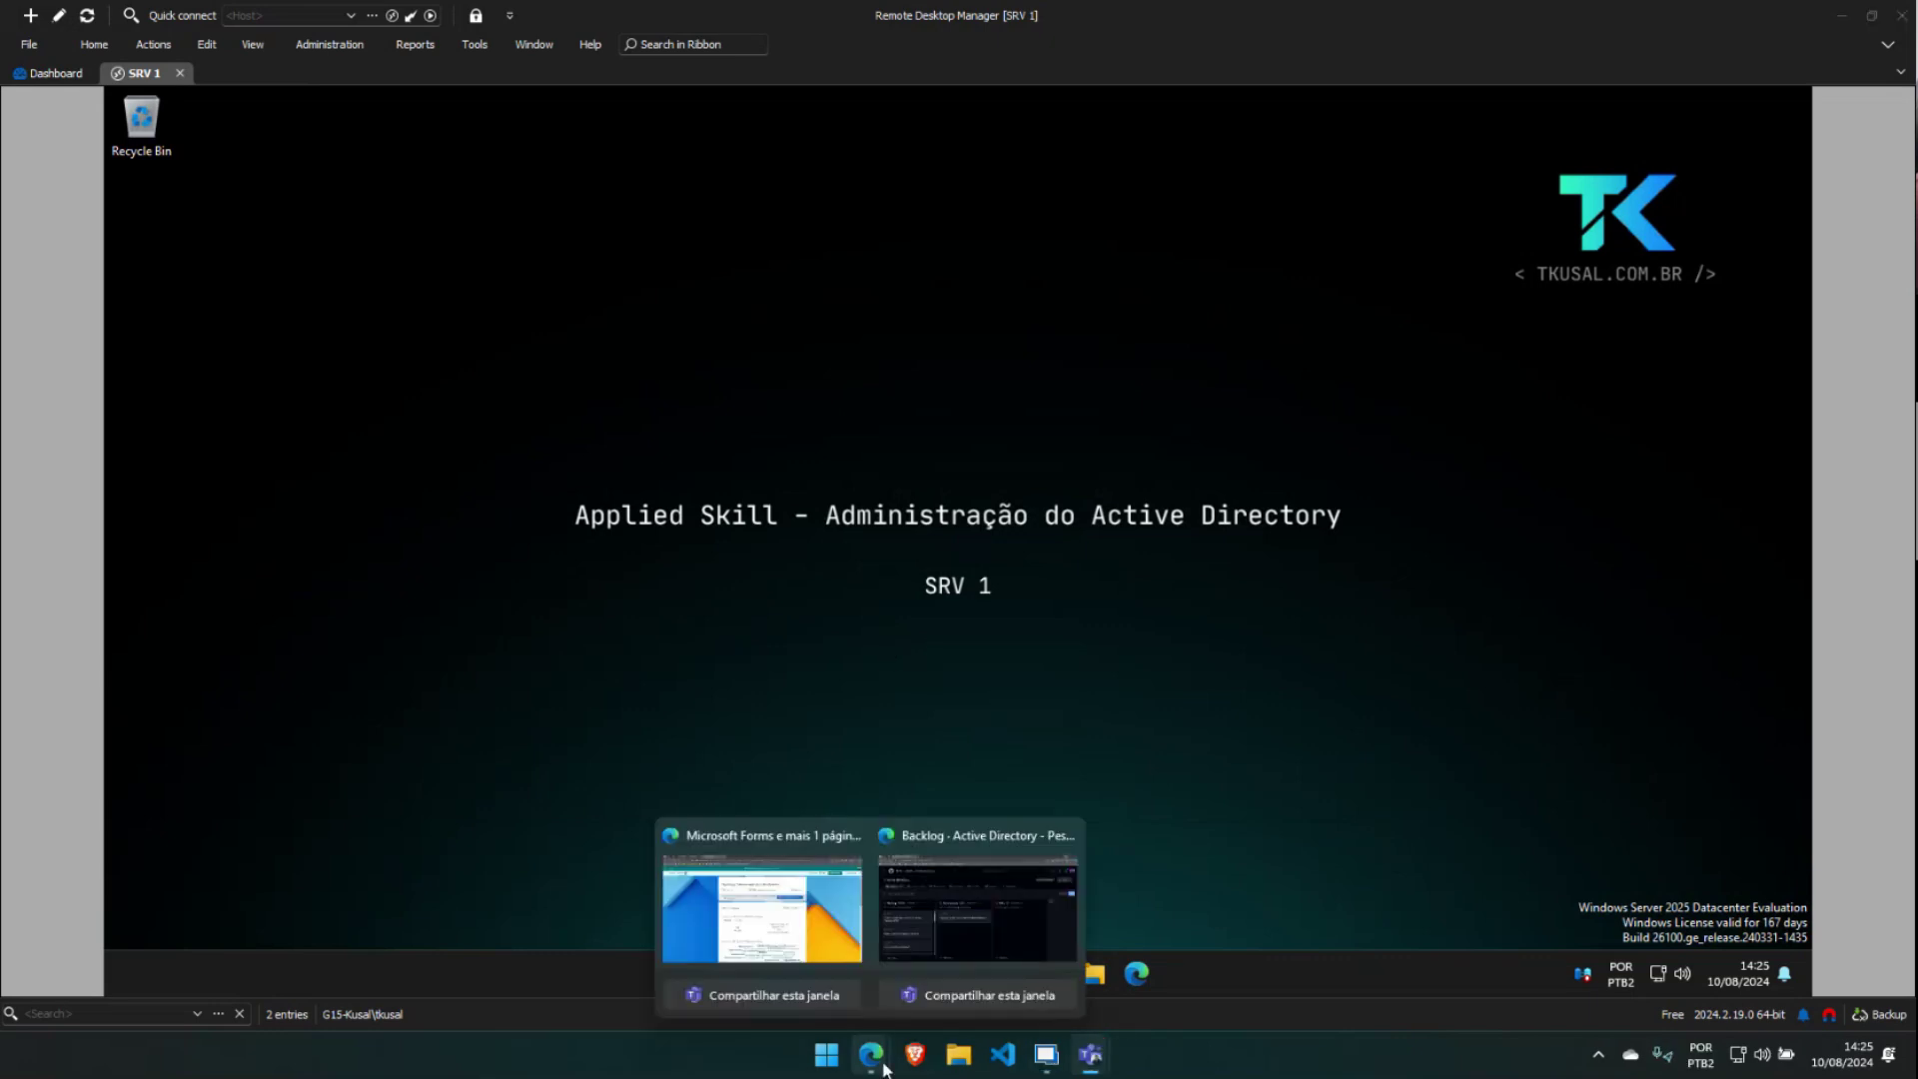
{"action": "left_click", "coordinate": [981, 869]}
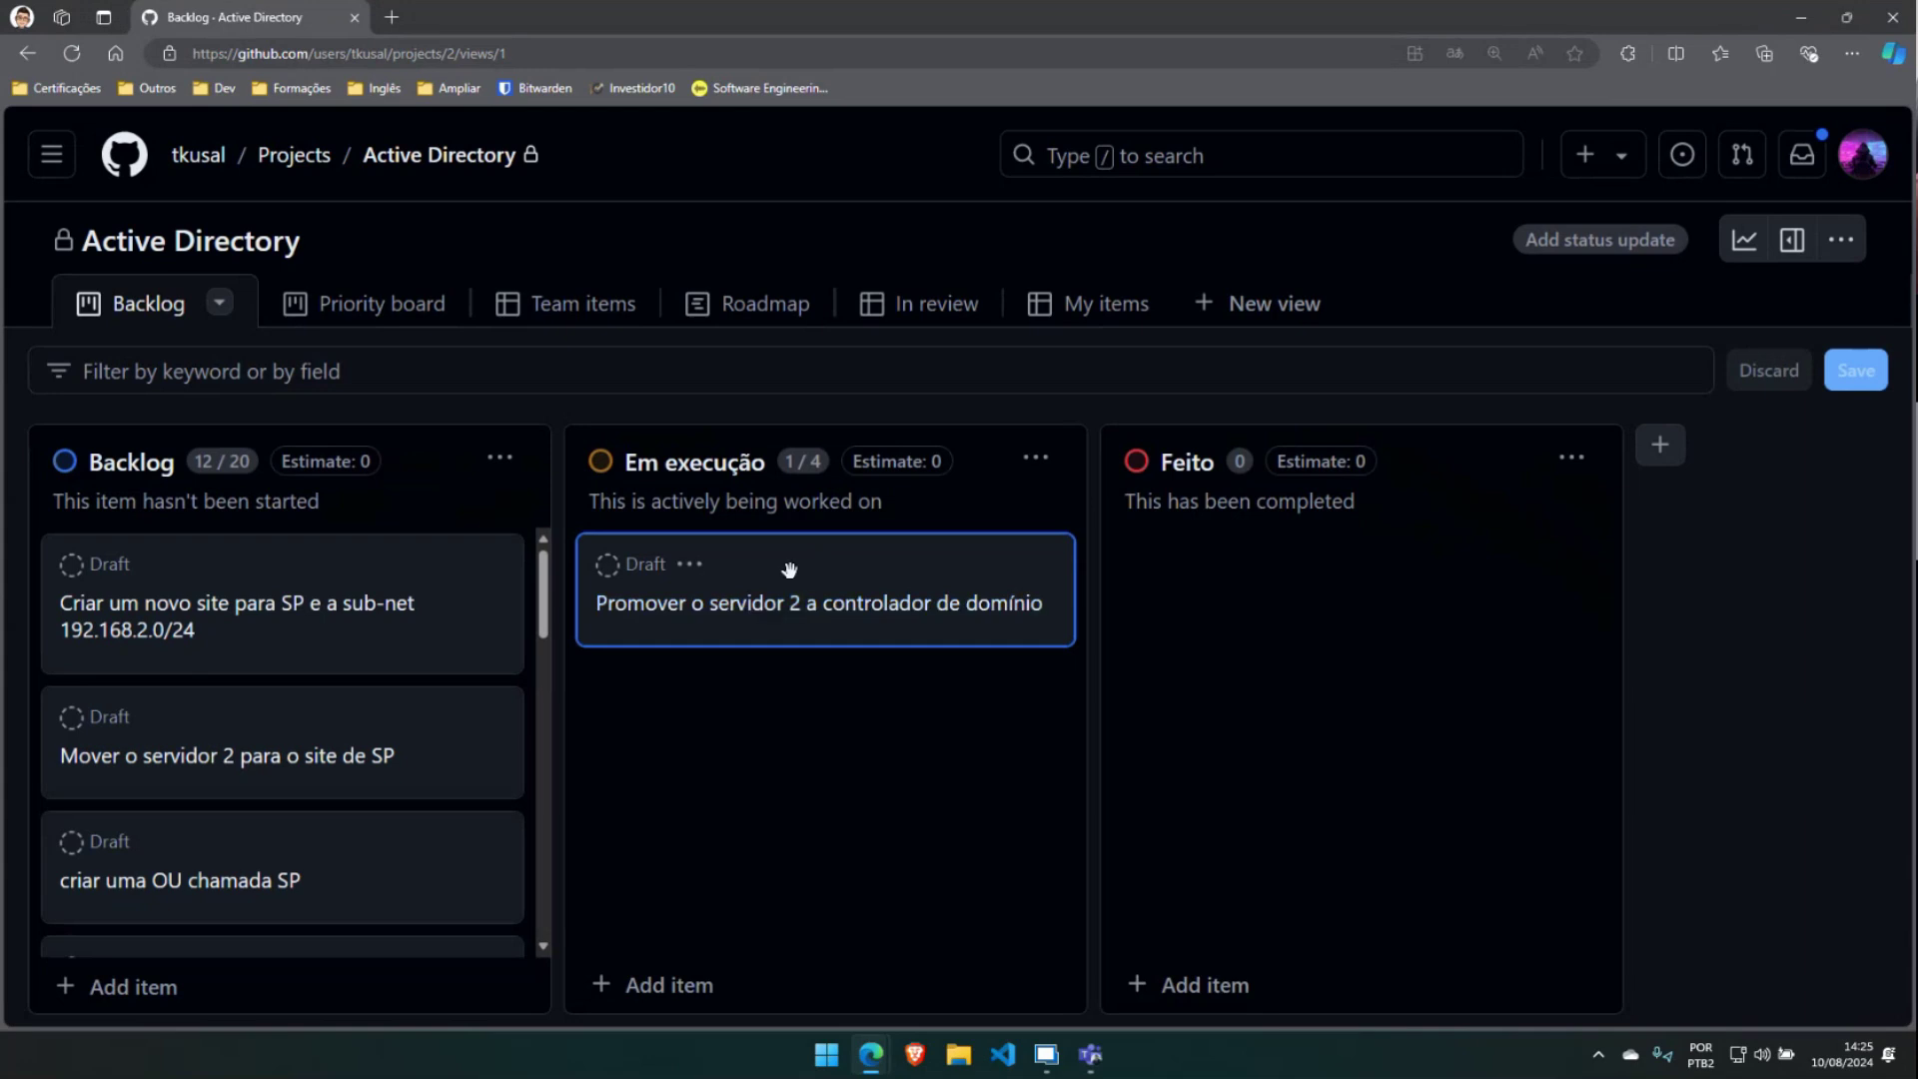
{"action": "left_click_drag", "start_coordinate": [839, 606], "coordinate": [1250, 605]}
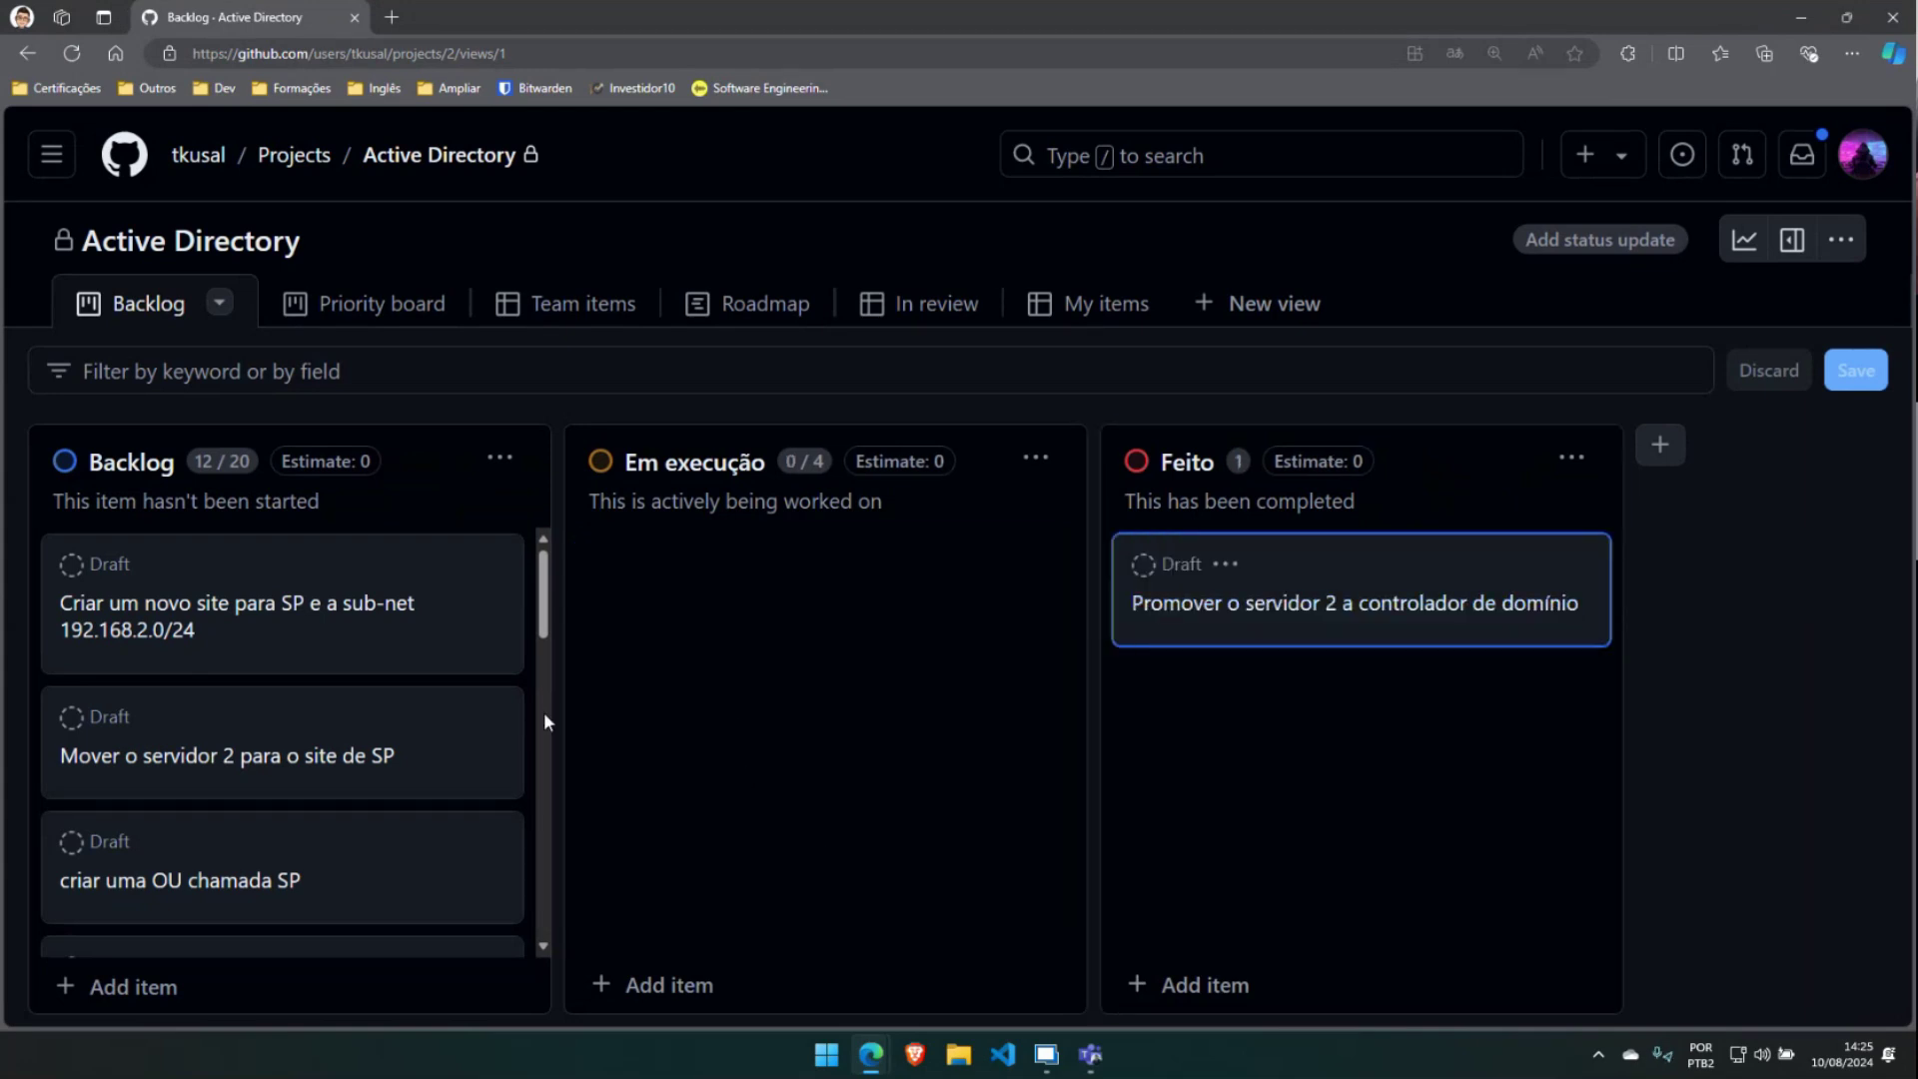
{"action": "left_click_drag", "start_coordinate": [296, 660], "coordinate": [826, 668]}
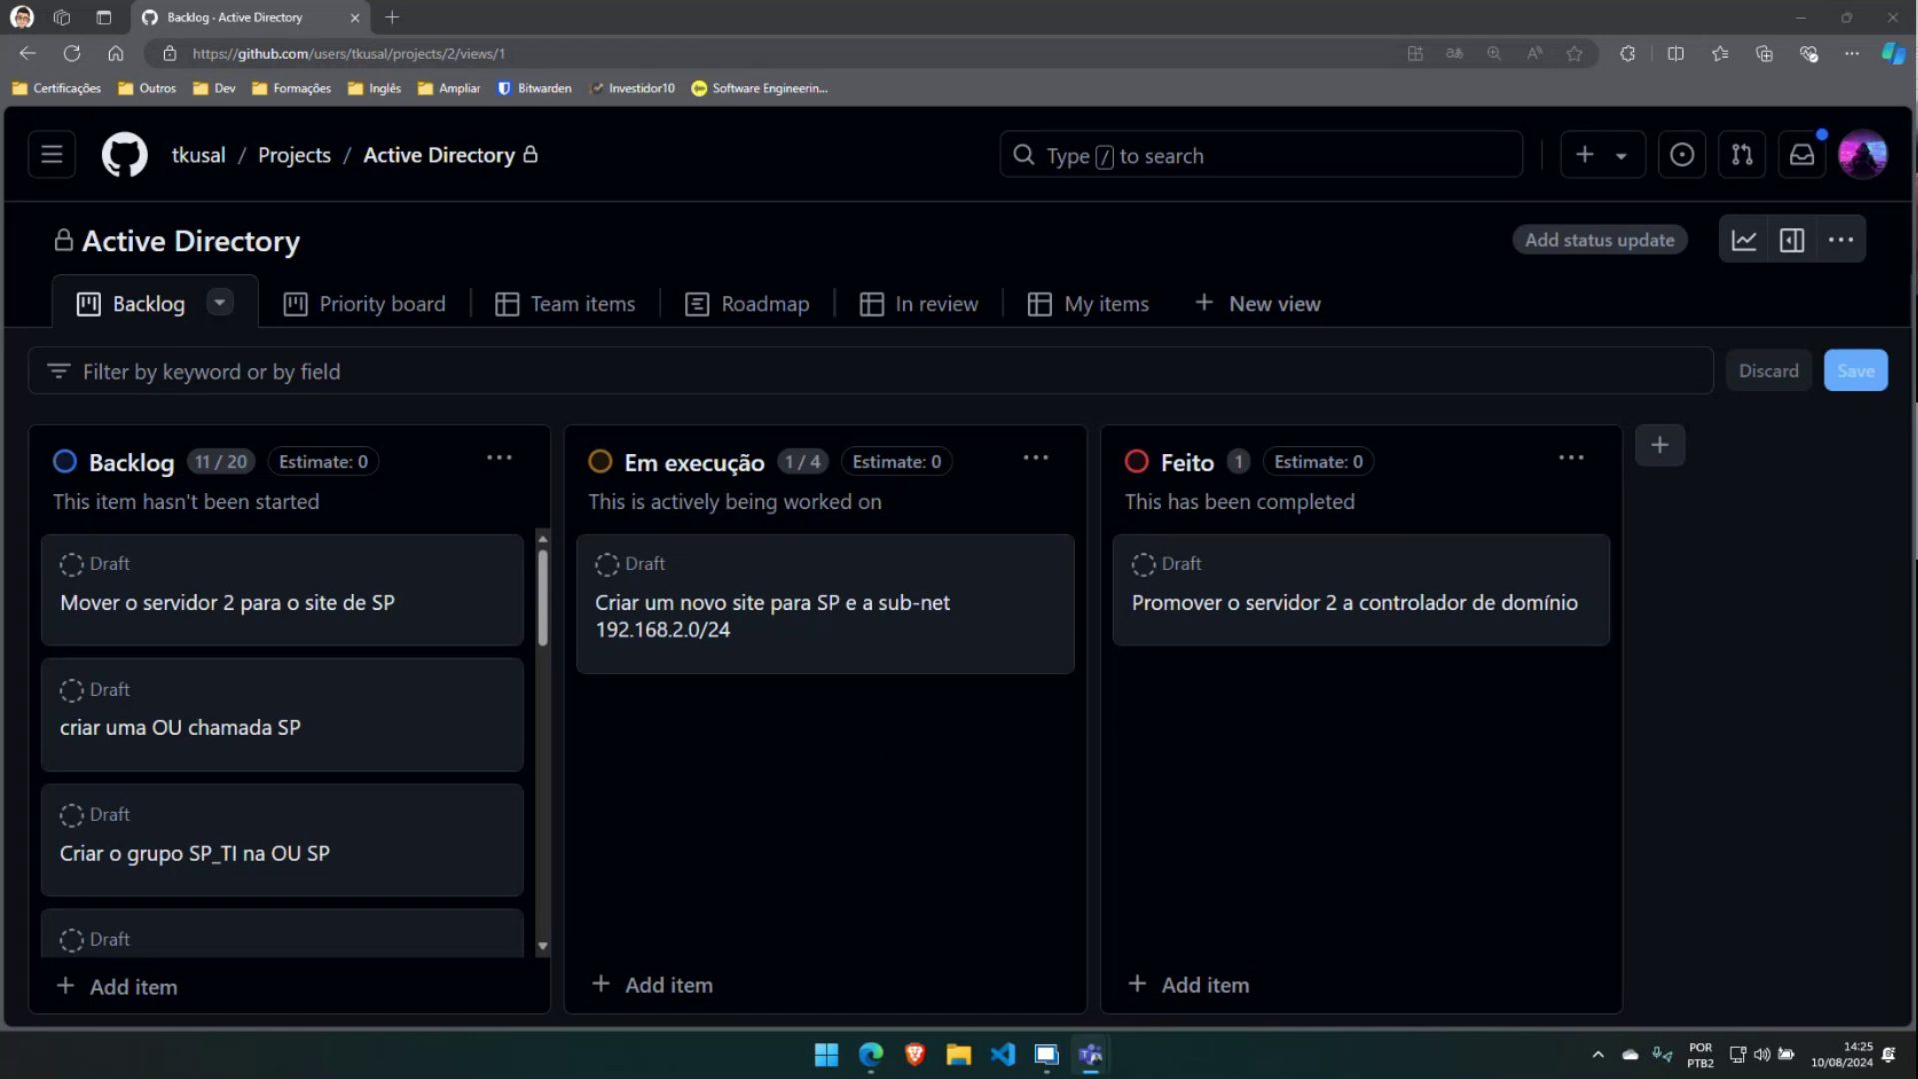
{"action": "left_click_drag", "start_coordinate": [416, 575], "coordinate": [939, 706]}
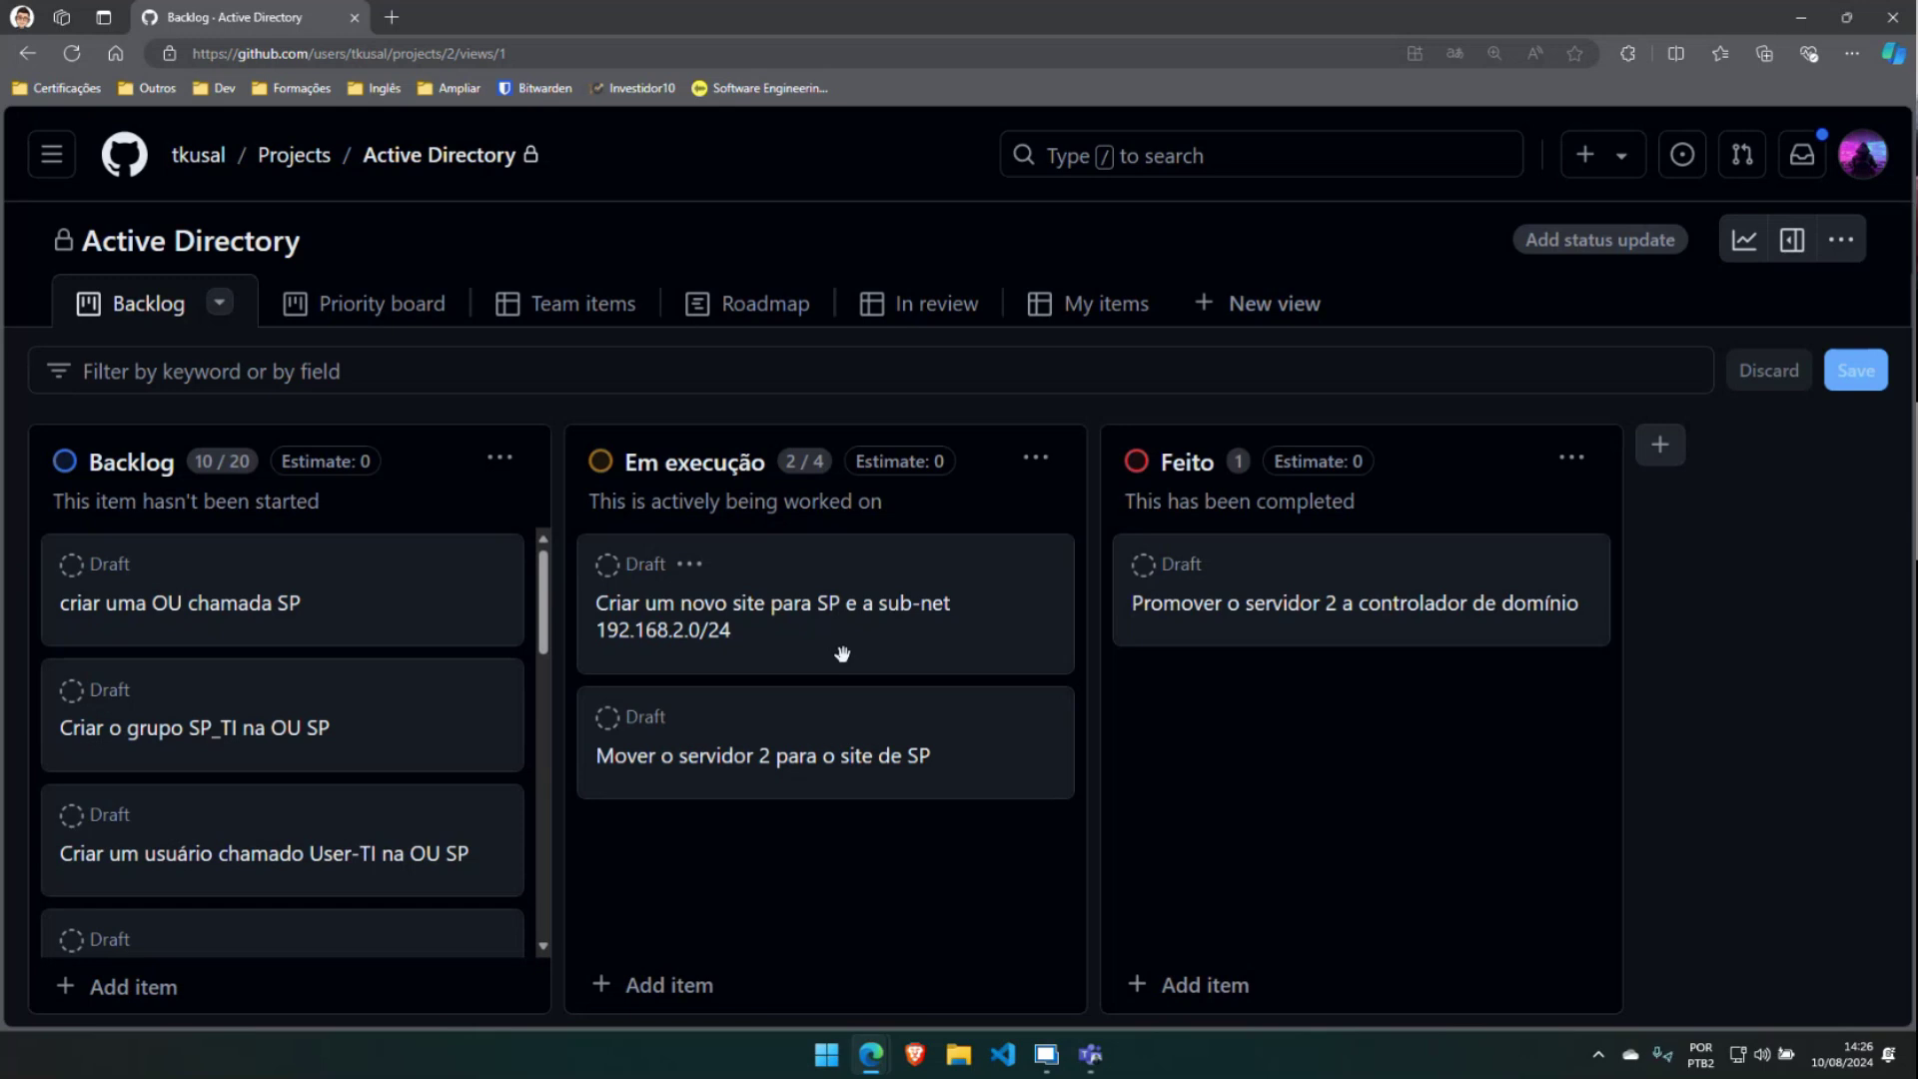
Switch to the SRV 1 session in Remote Desktop Manager and open Active Directory Sites and Services in a maximized window
{"action": "left_click", "coordinate": [1046, 1054]}
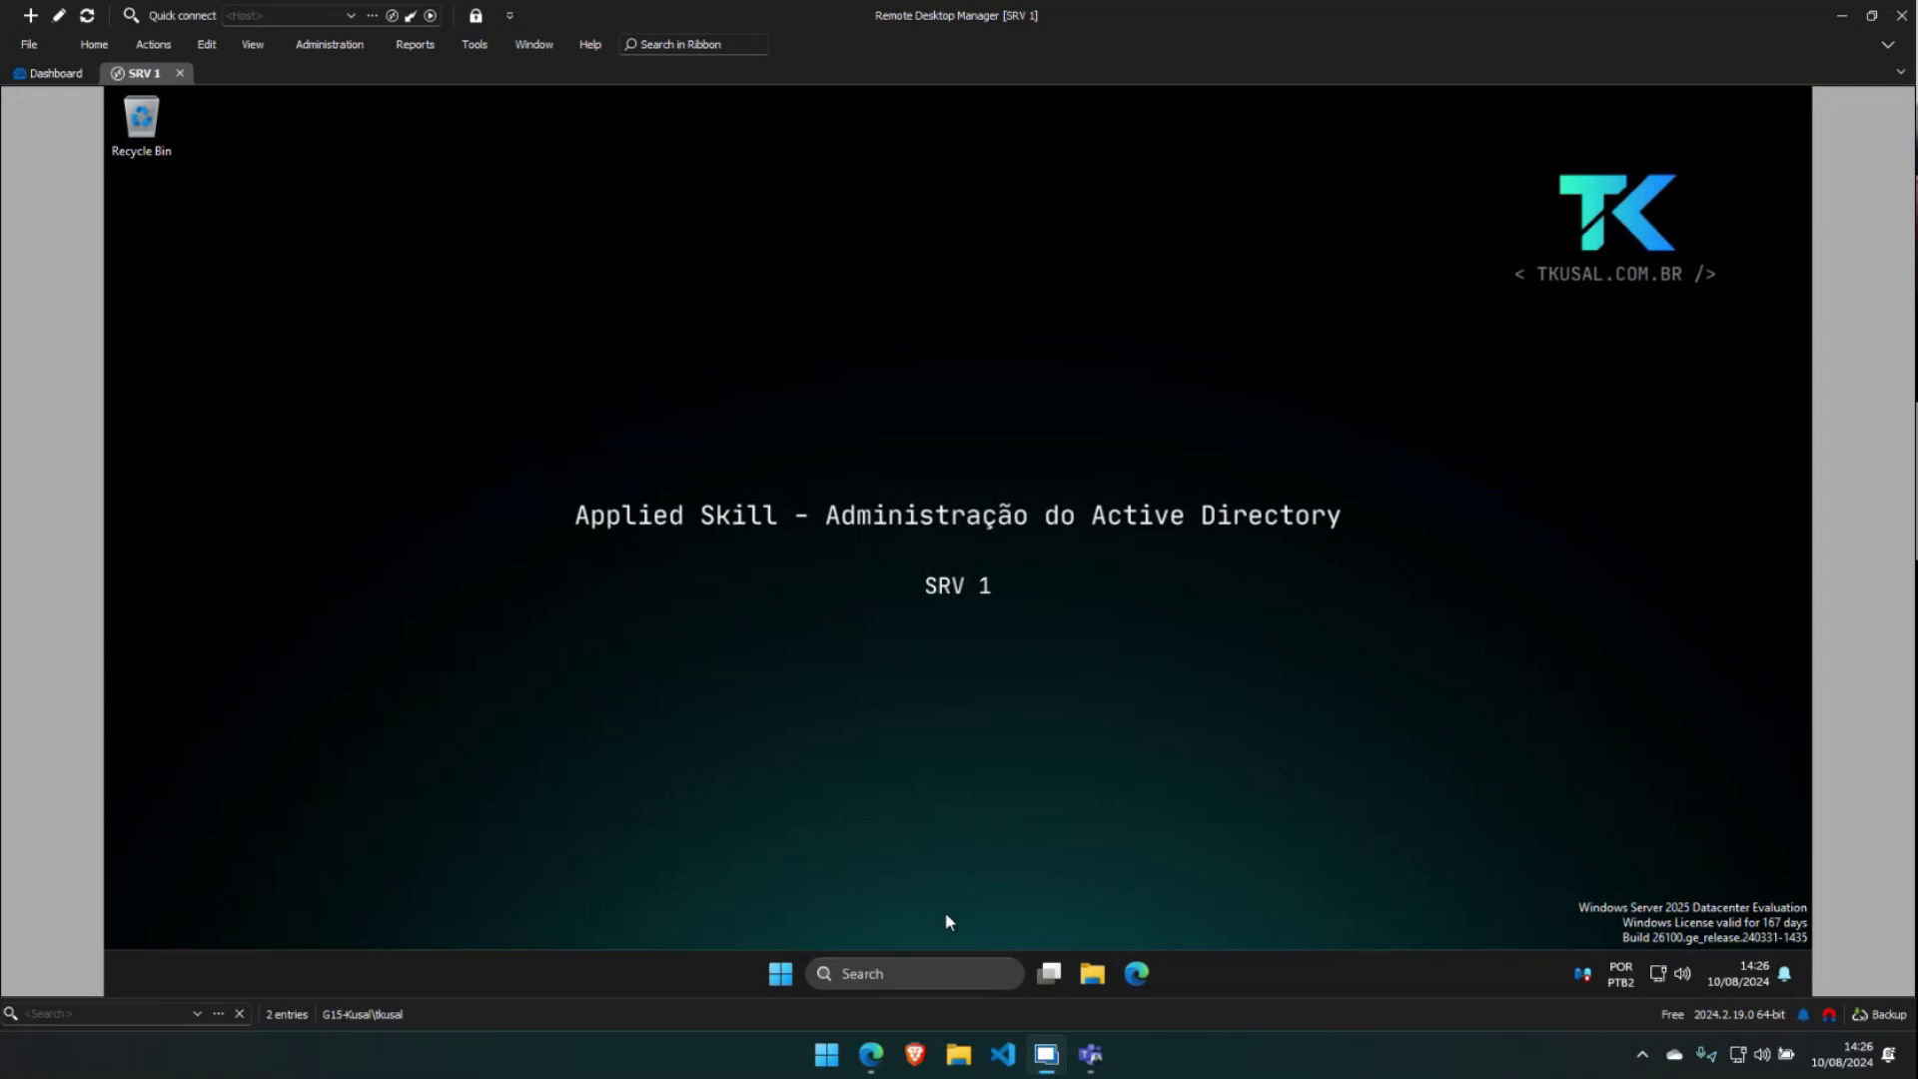
{"action": "left_click", "coordinate": [773, 981]}
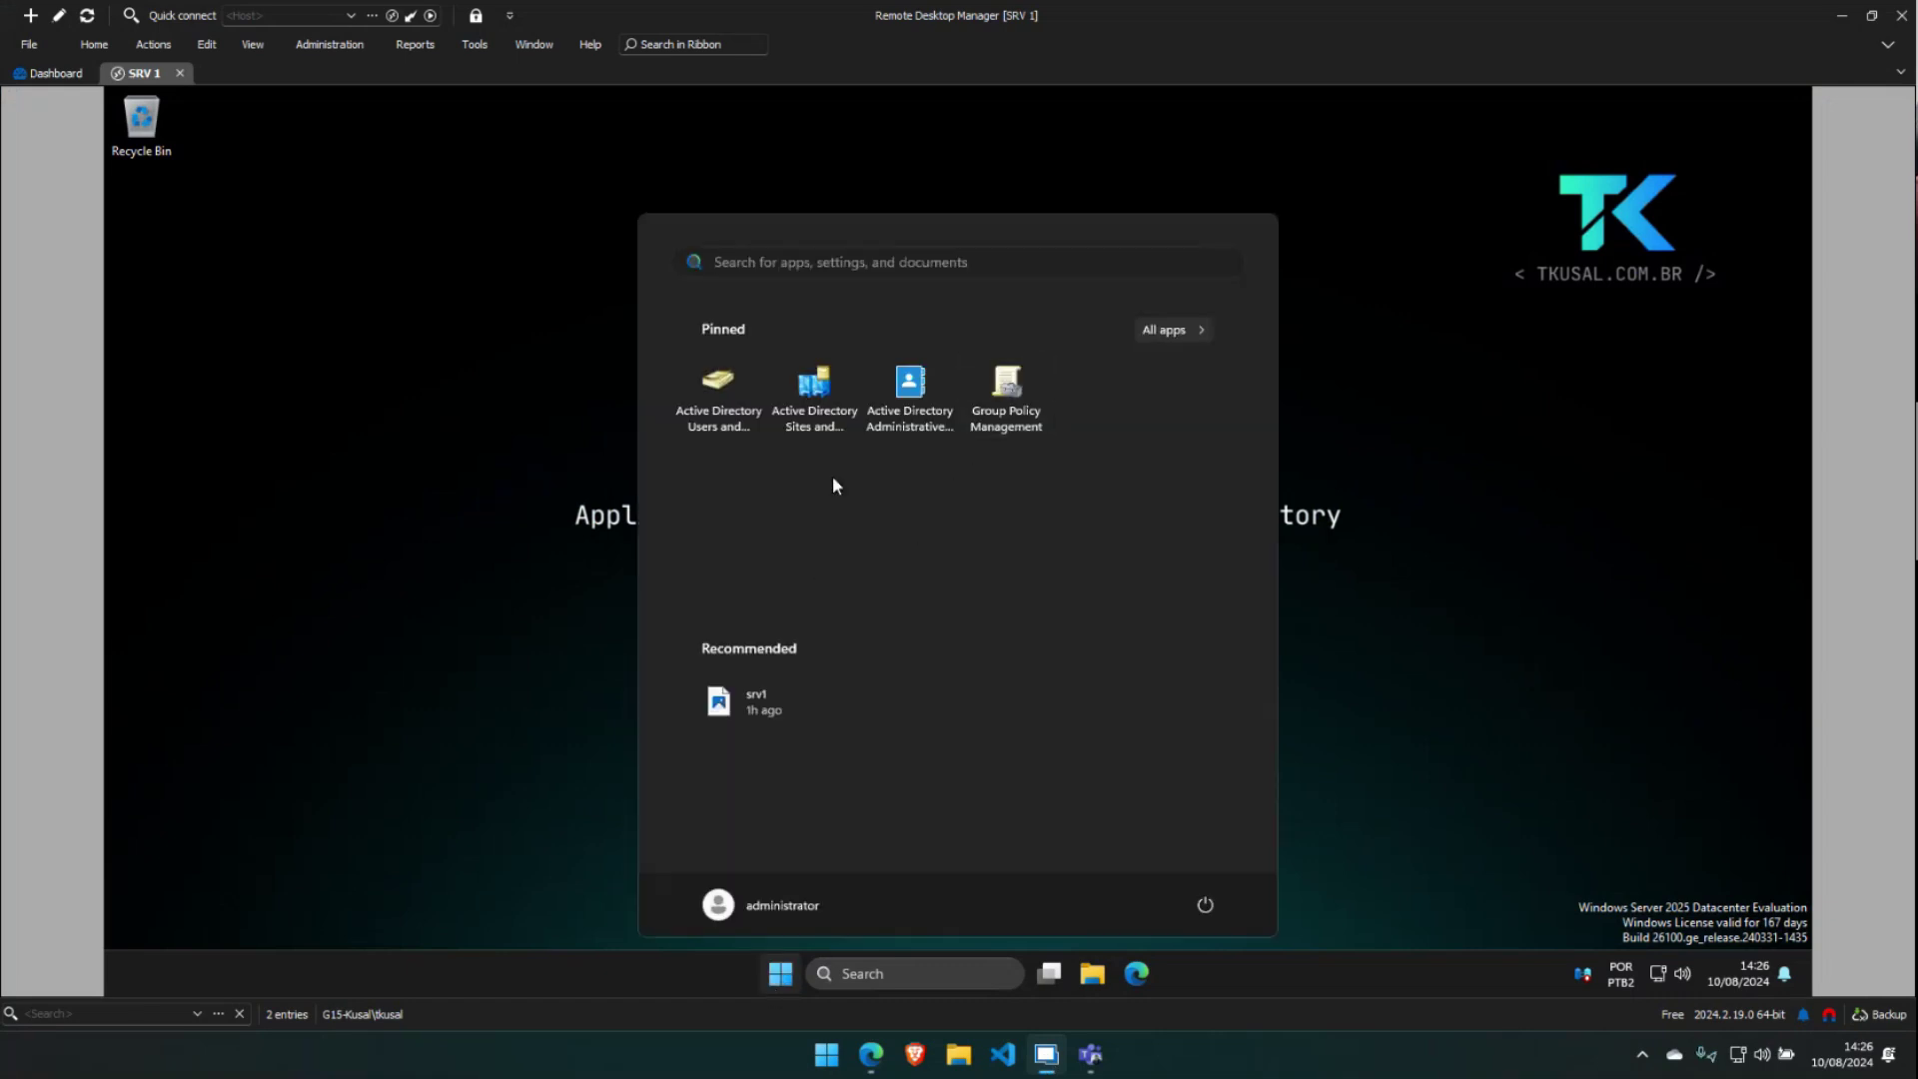
{"action": "left_click", "coordinate": [805, 429]}
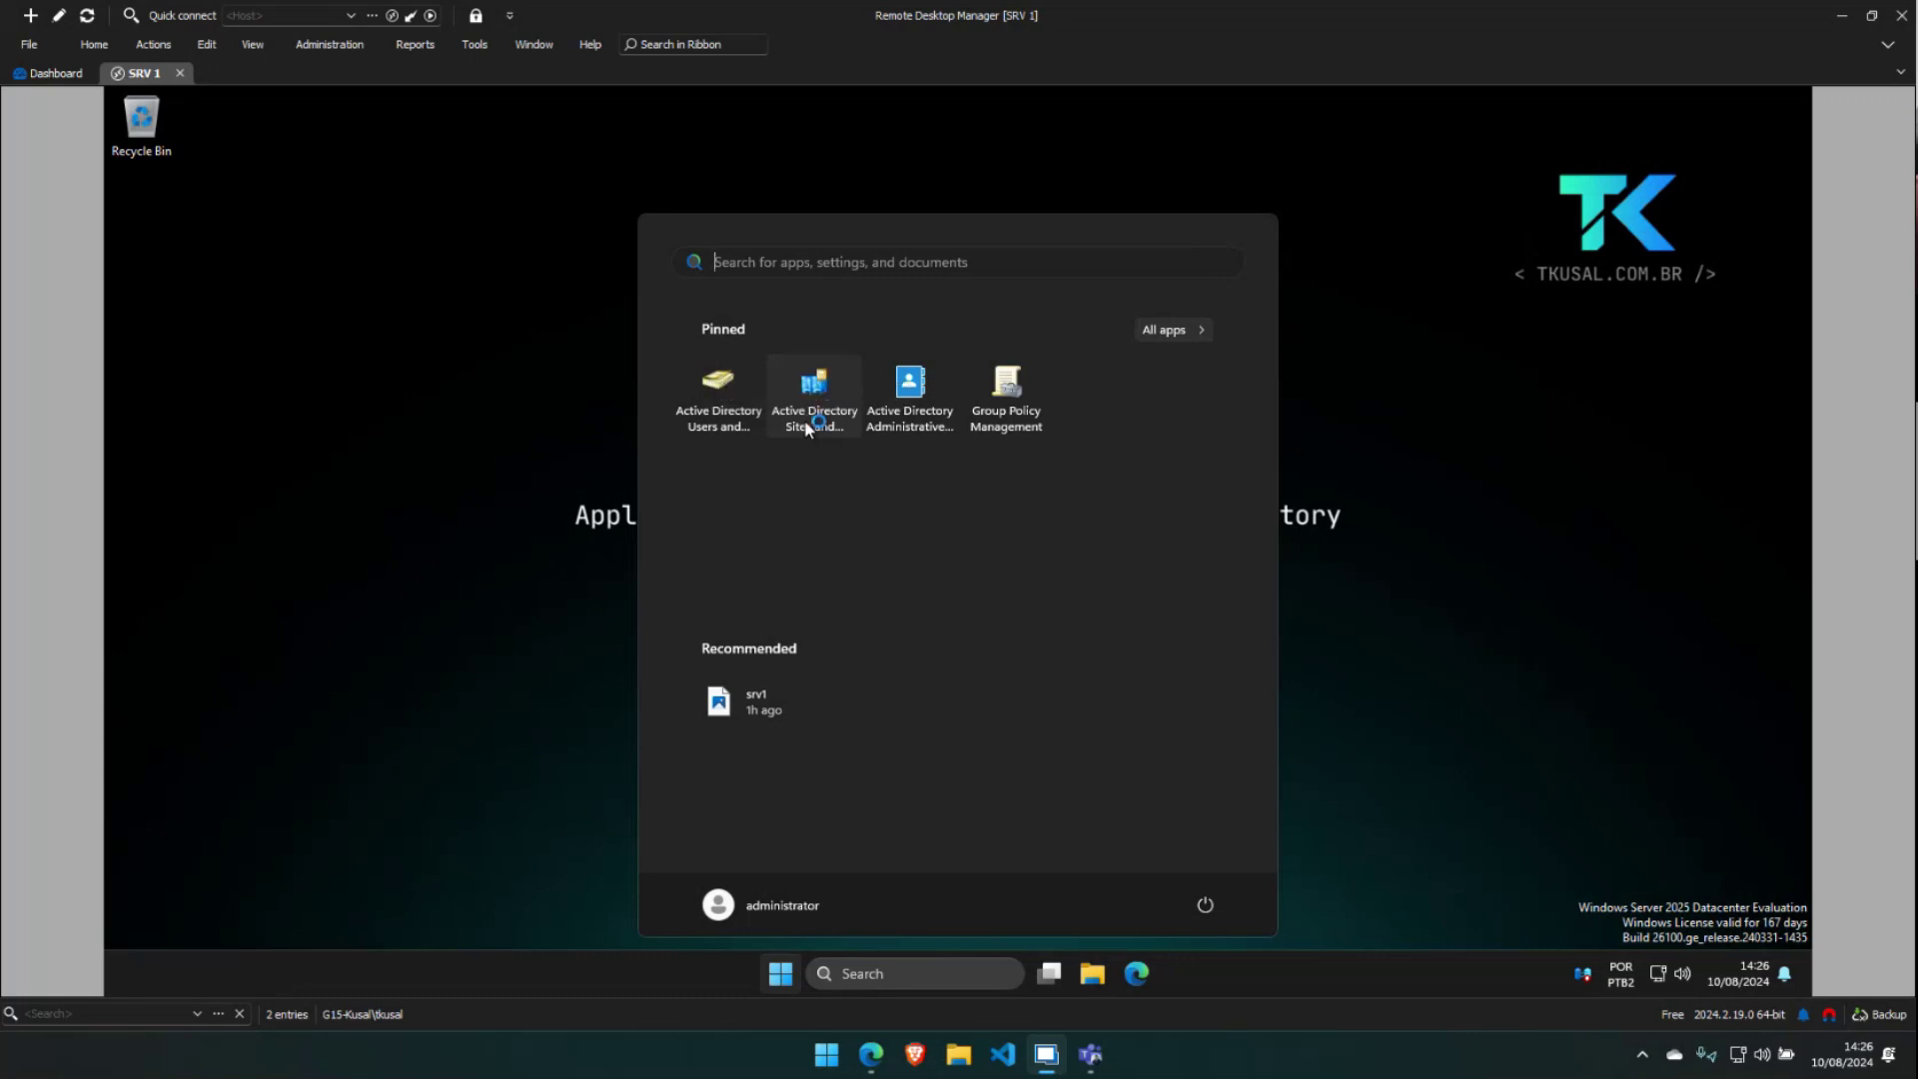
{"action": "double_click", "coordinate": [637, 244]}
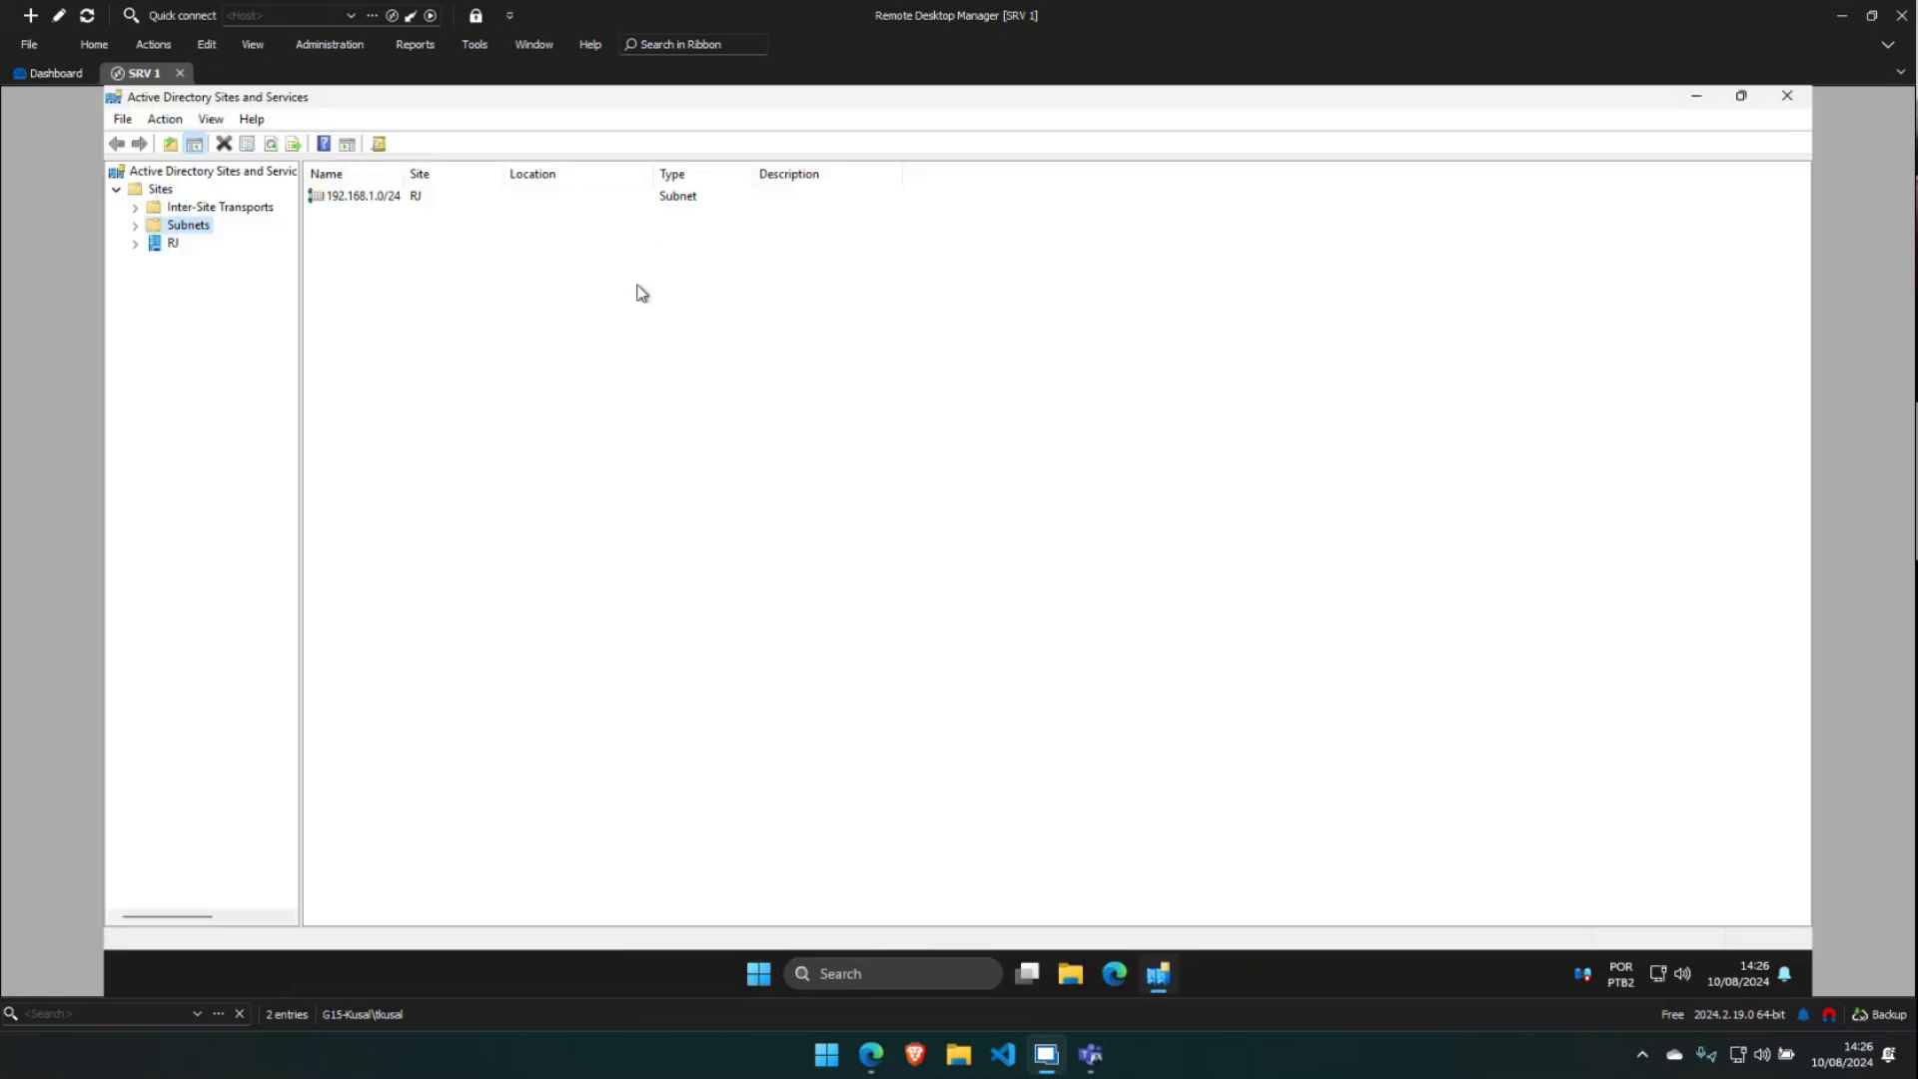
Create a site named SP that uses DEFAULTIPSITELINK, and expand the SP site and the Servers container of RJ
{"action": "right_click", "coordinate": [184, 226]}
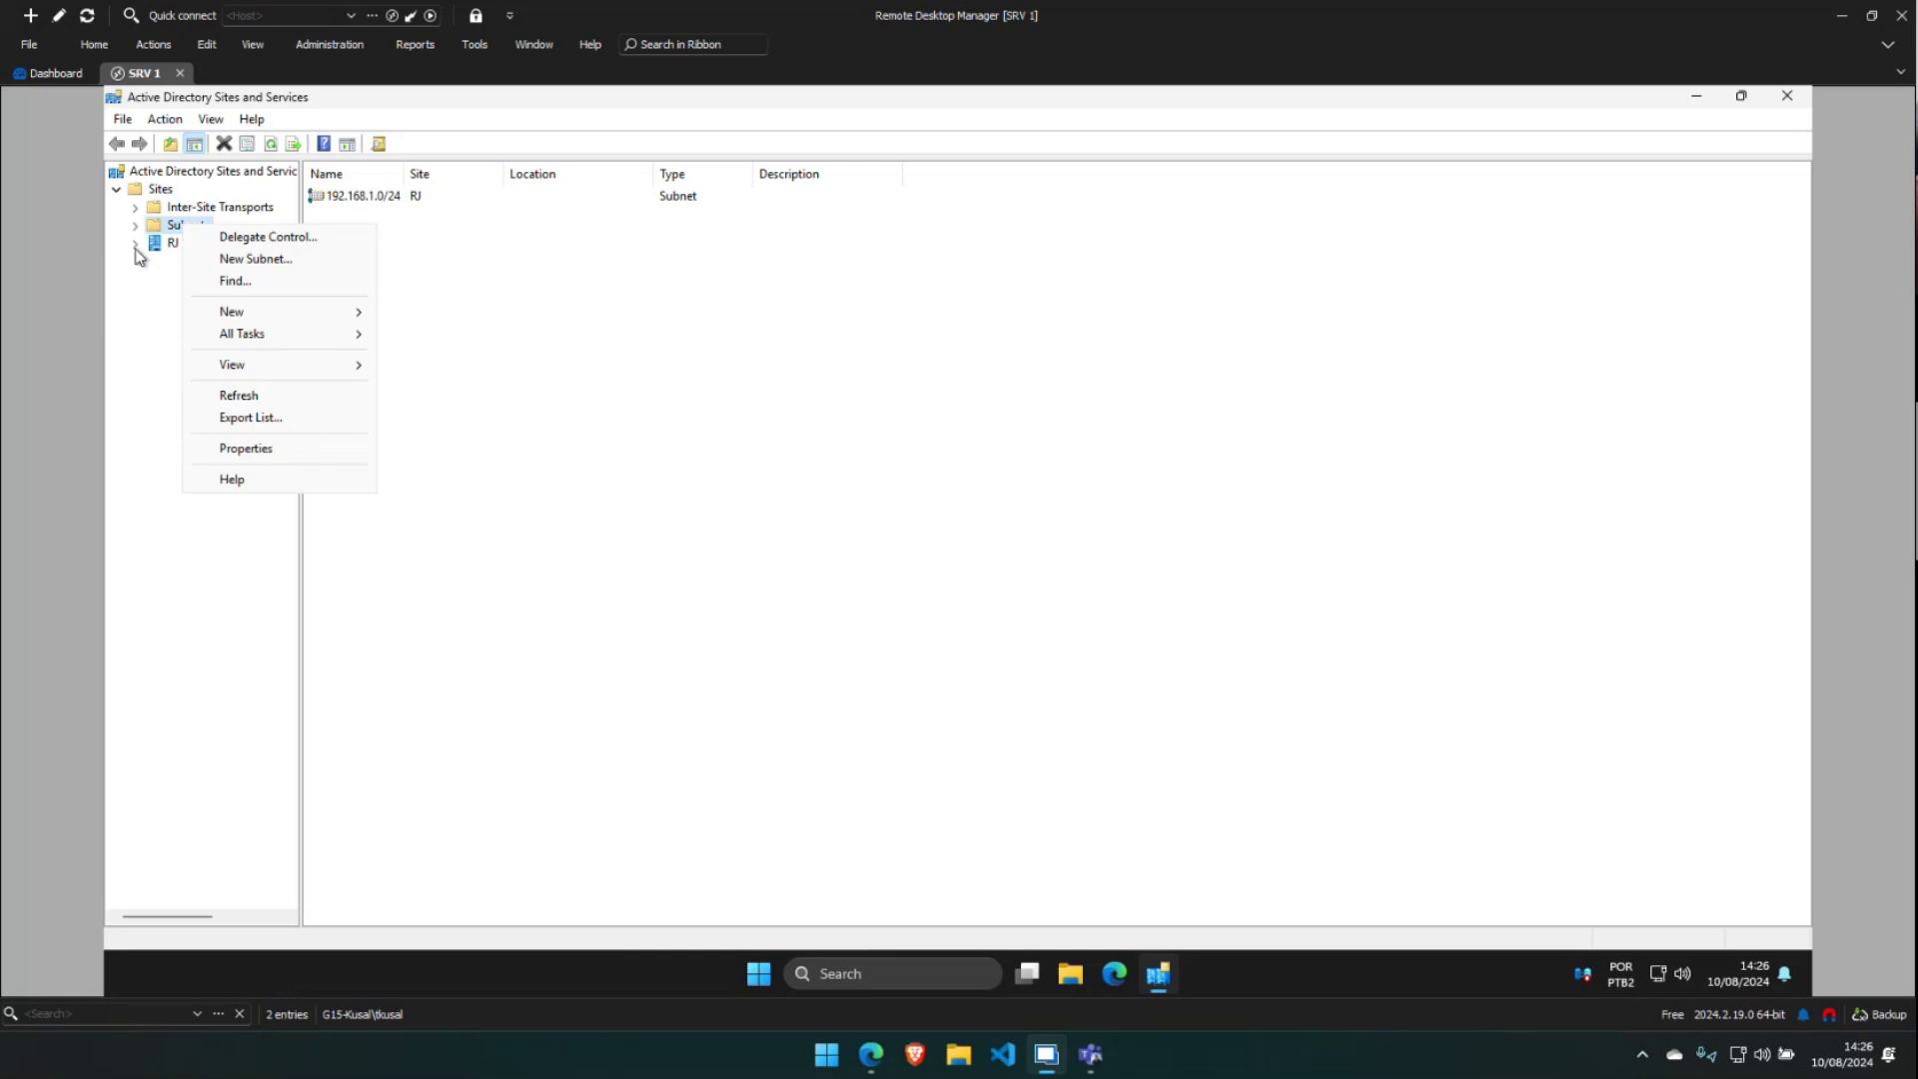
{"action": "left_click", "coordinate": [139, 252]}
{"action": "left_click", "coordinate": [136, 245]}
{"action": "right_click", "coordinate": [159, 191]}
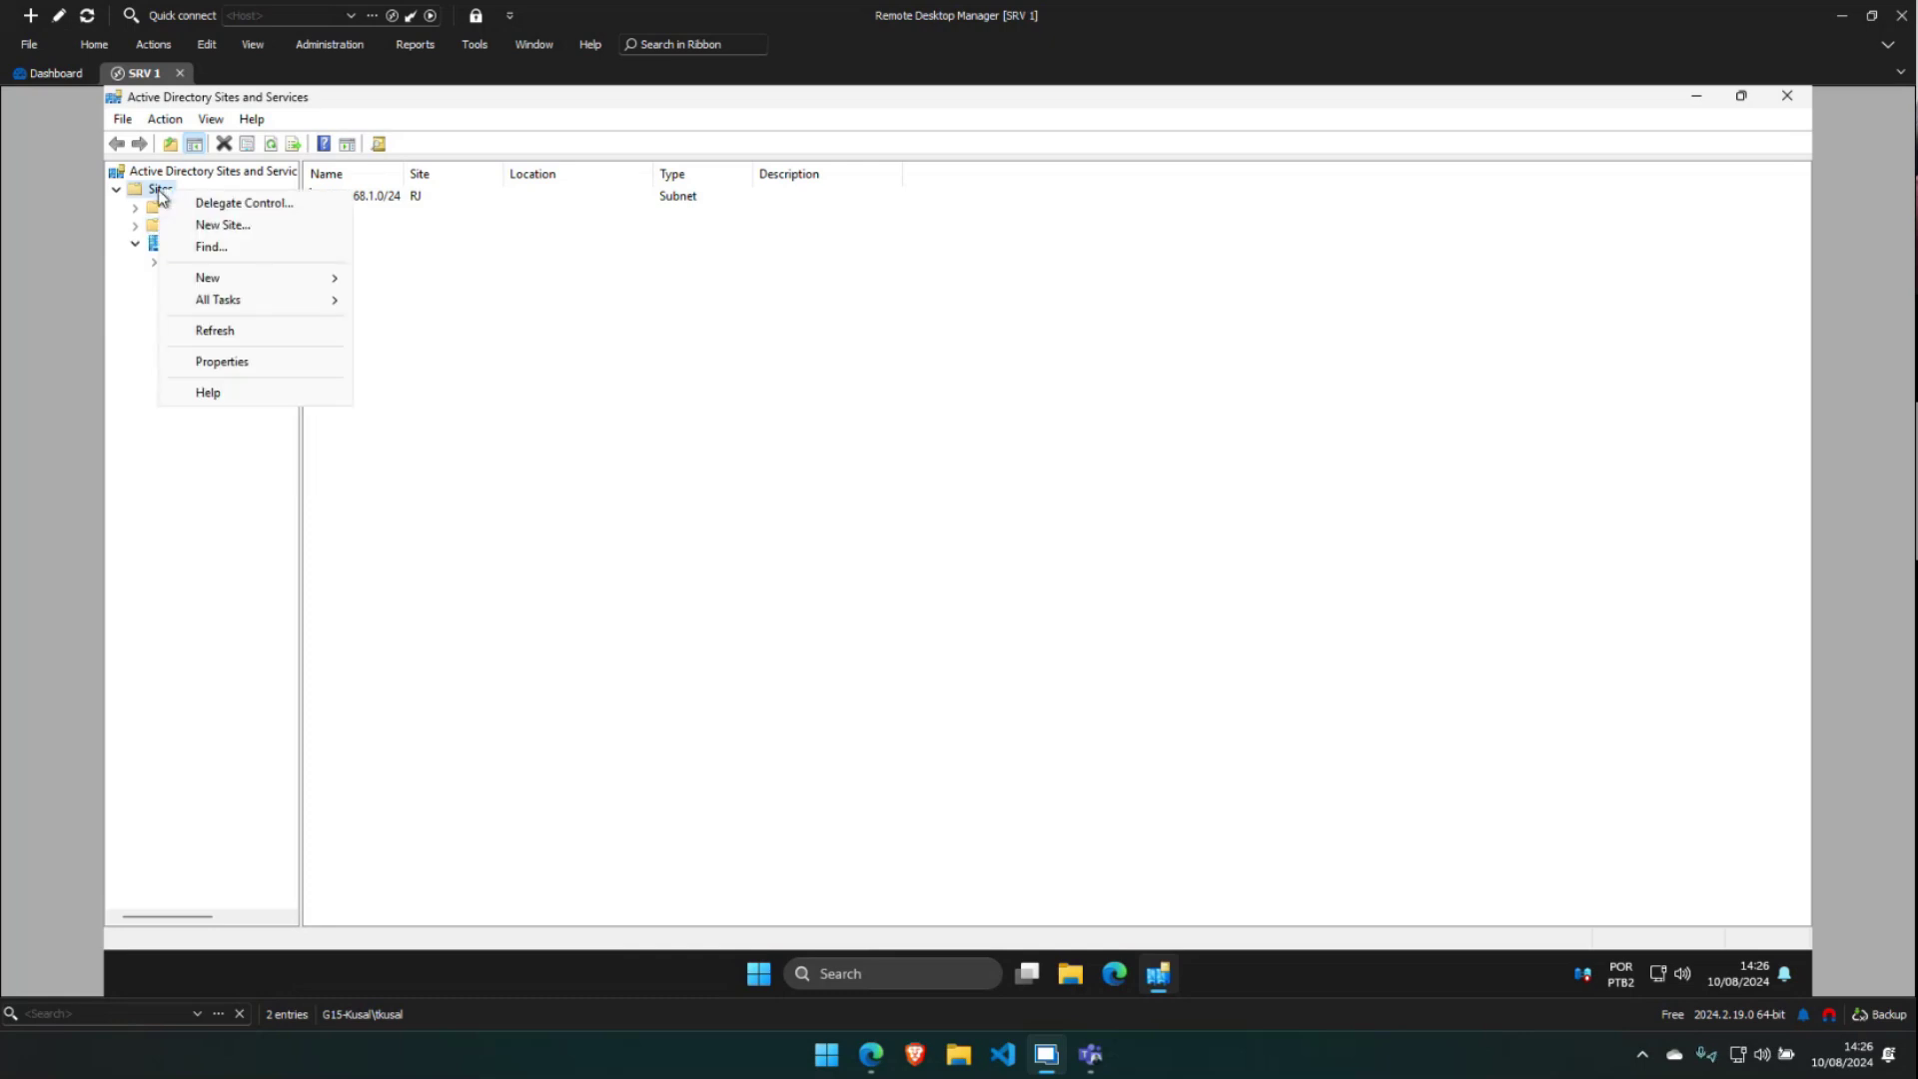
{"action": "left_click", "coordinate": [213, 227]}
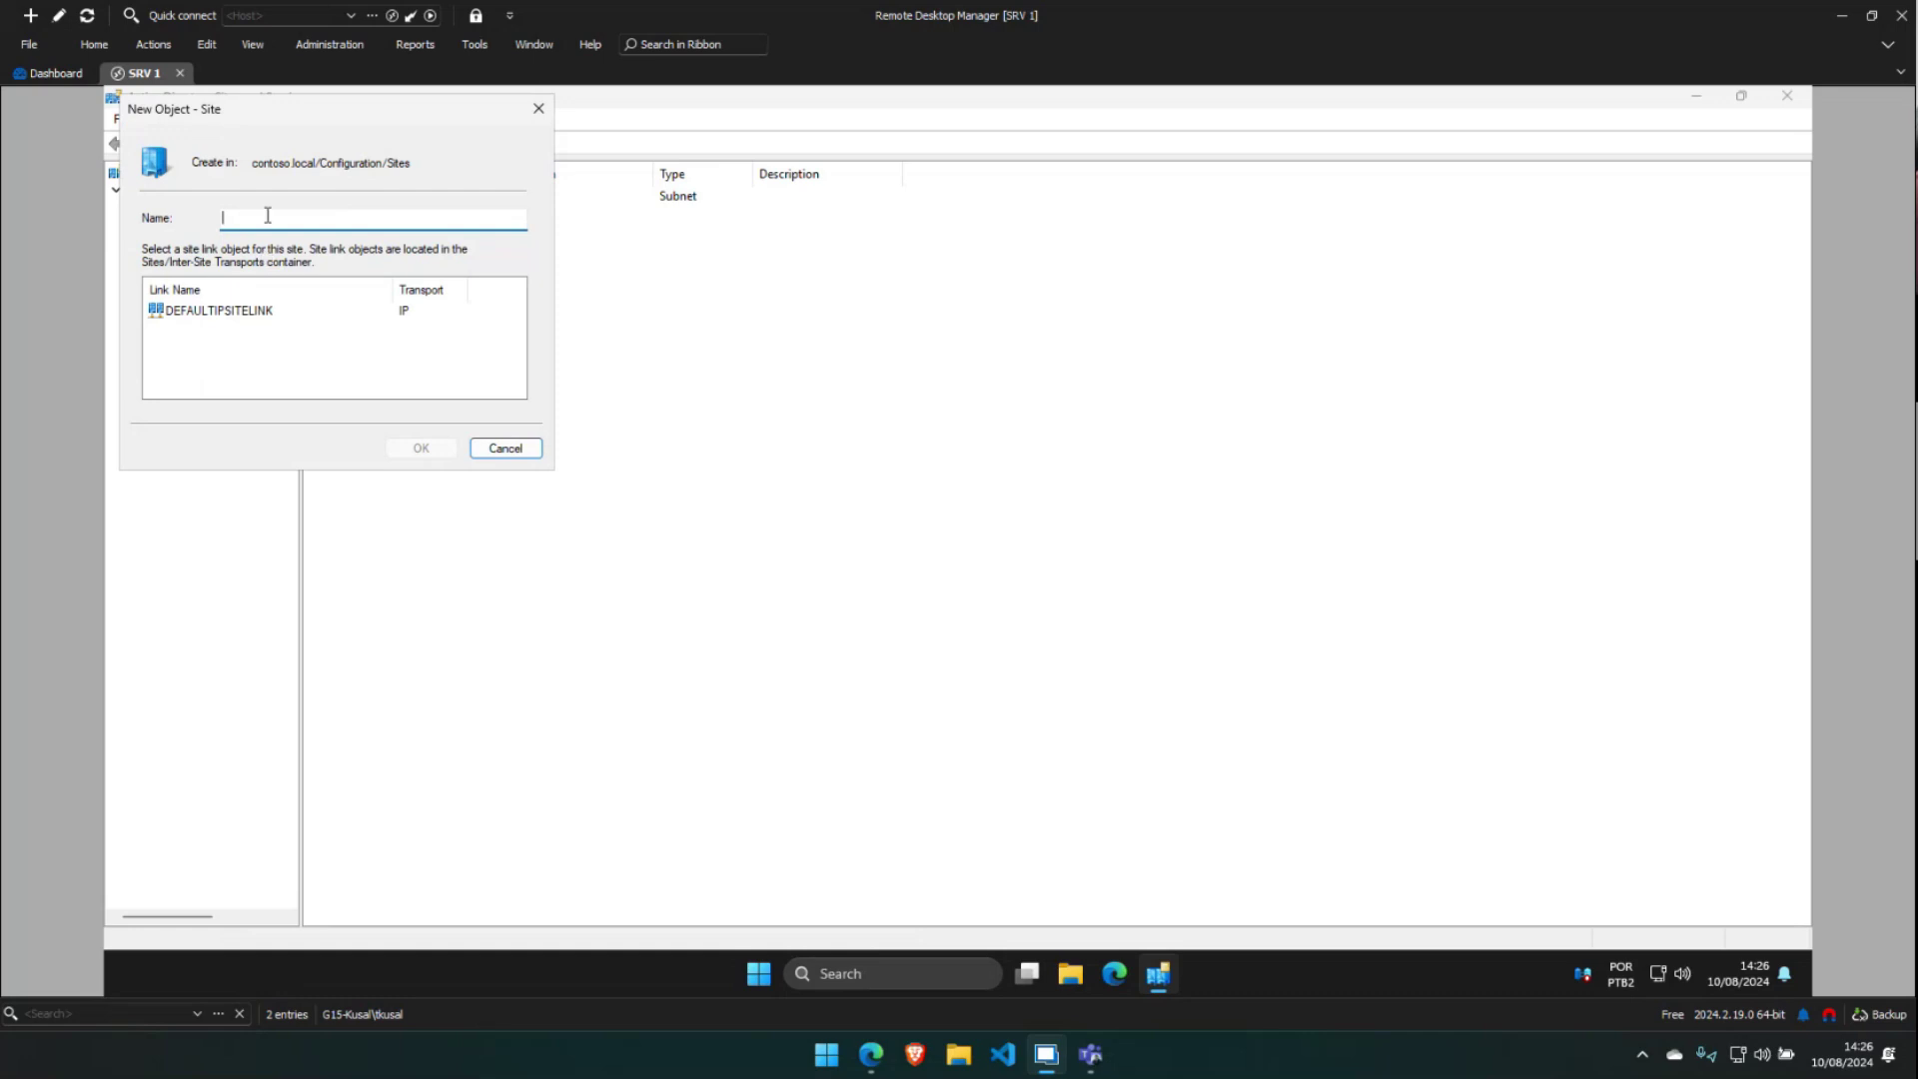
{"action": "type", "text": "SP"}
{"action": "left_click", "coordinate": [258, 311]}
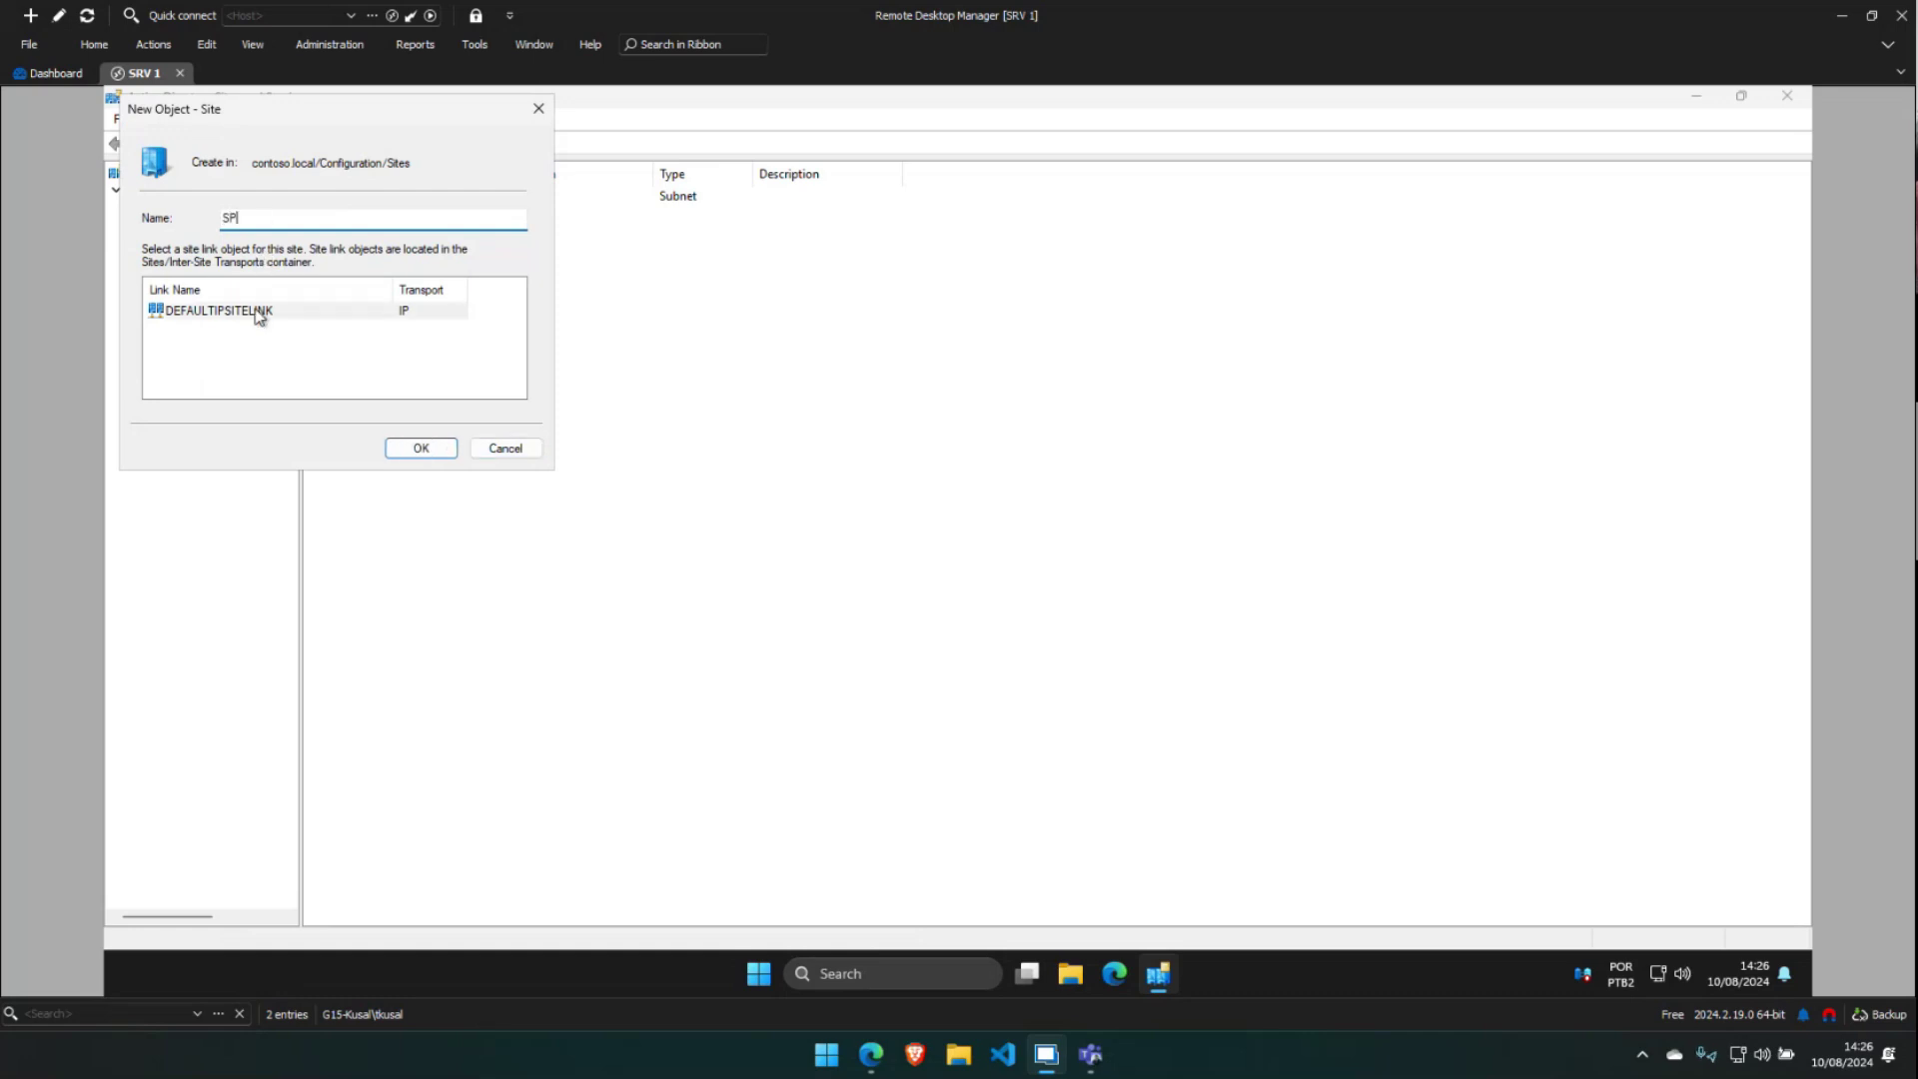
{"action": "left_click", "coordinate": [425, 451]}
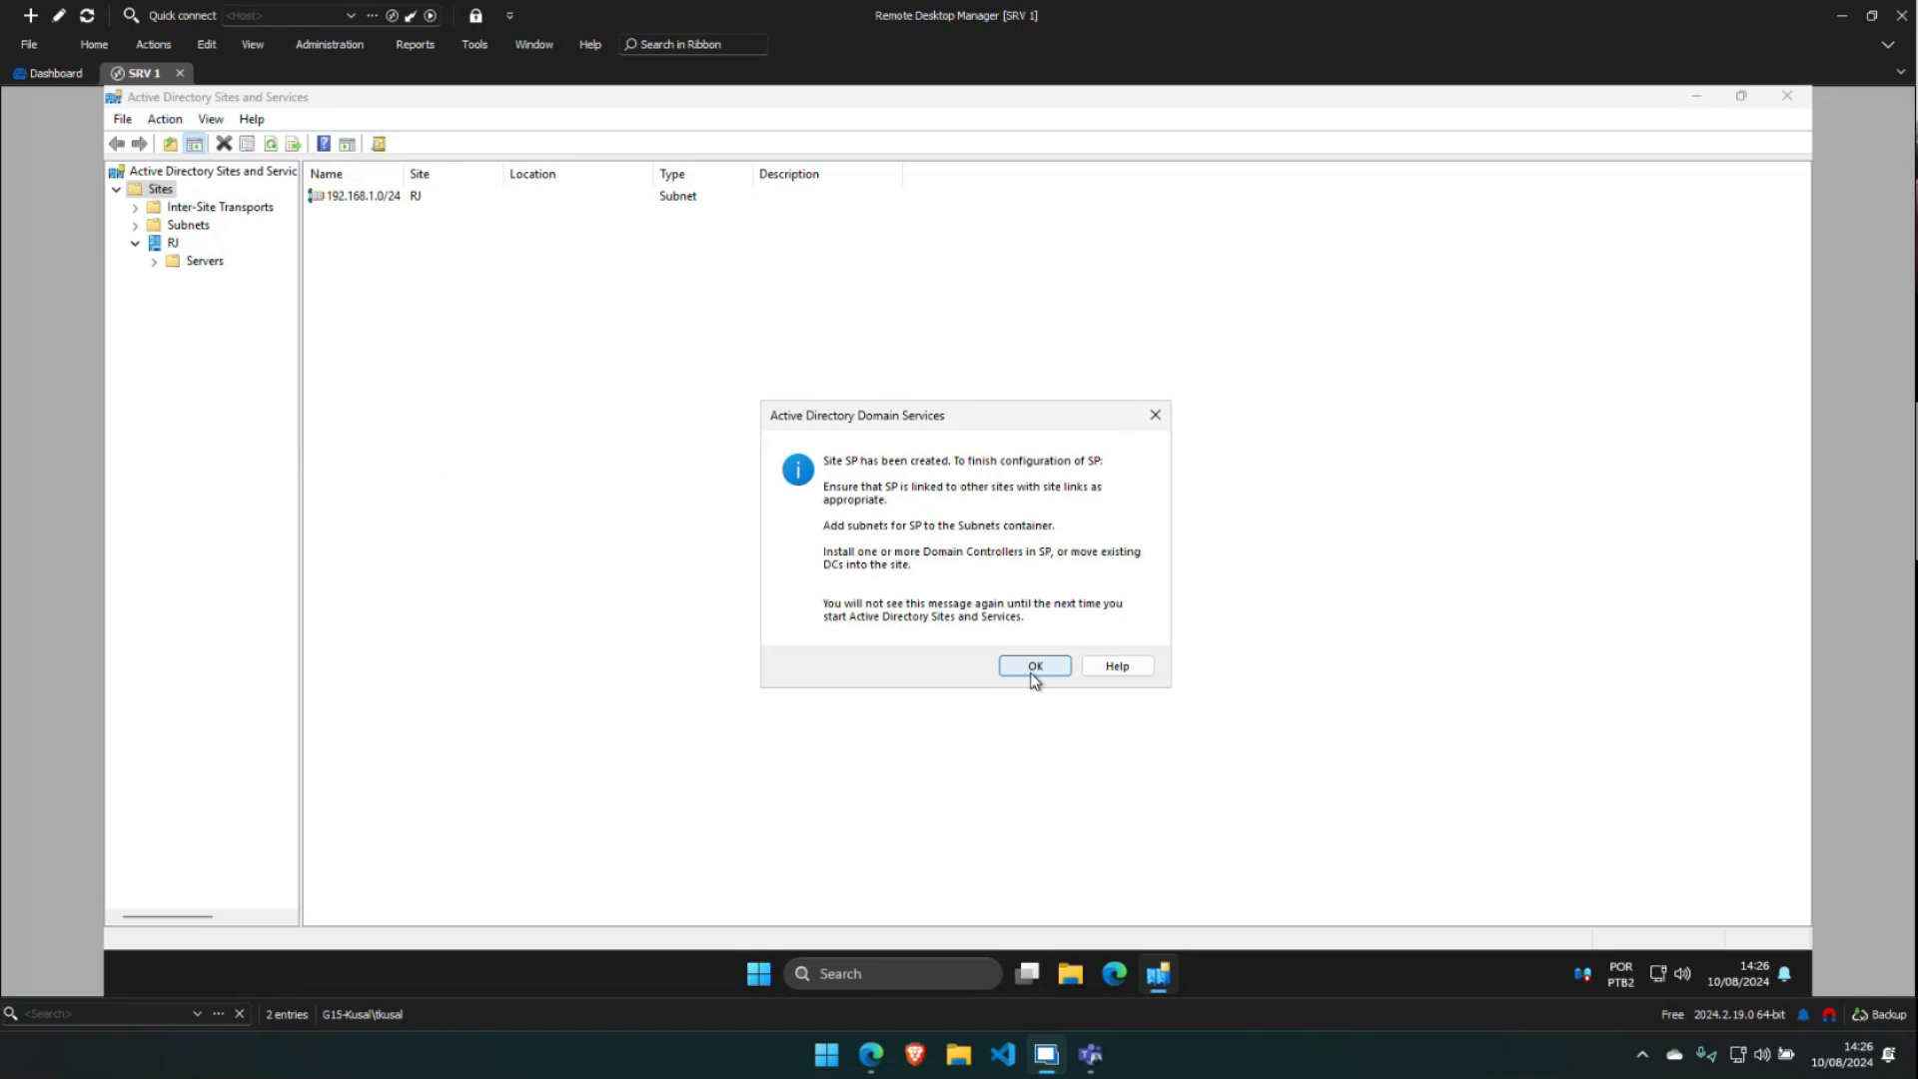
{"action": "left_click", "coordinate": [1035, 666]}
{"action": "left_click", "coordinate": [137, 281]}
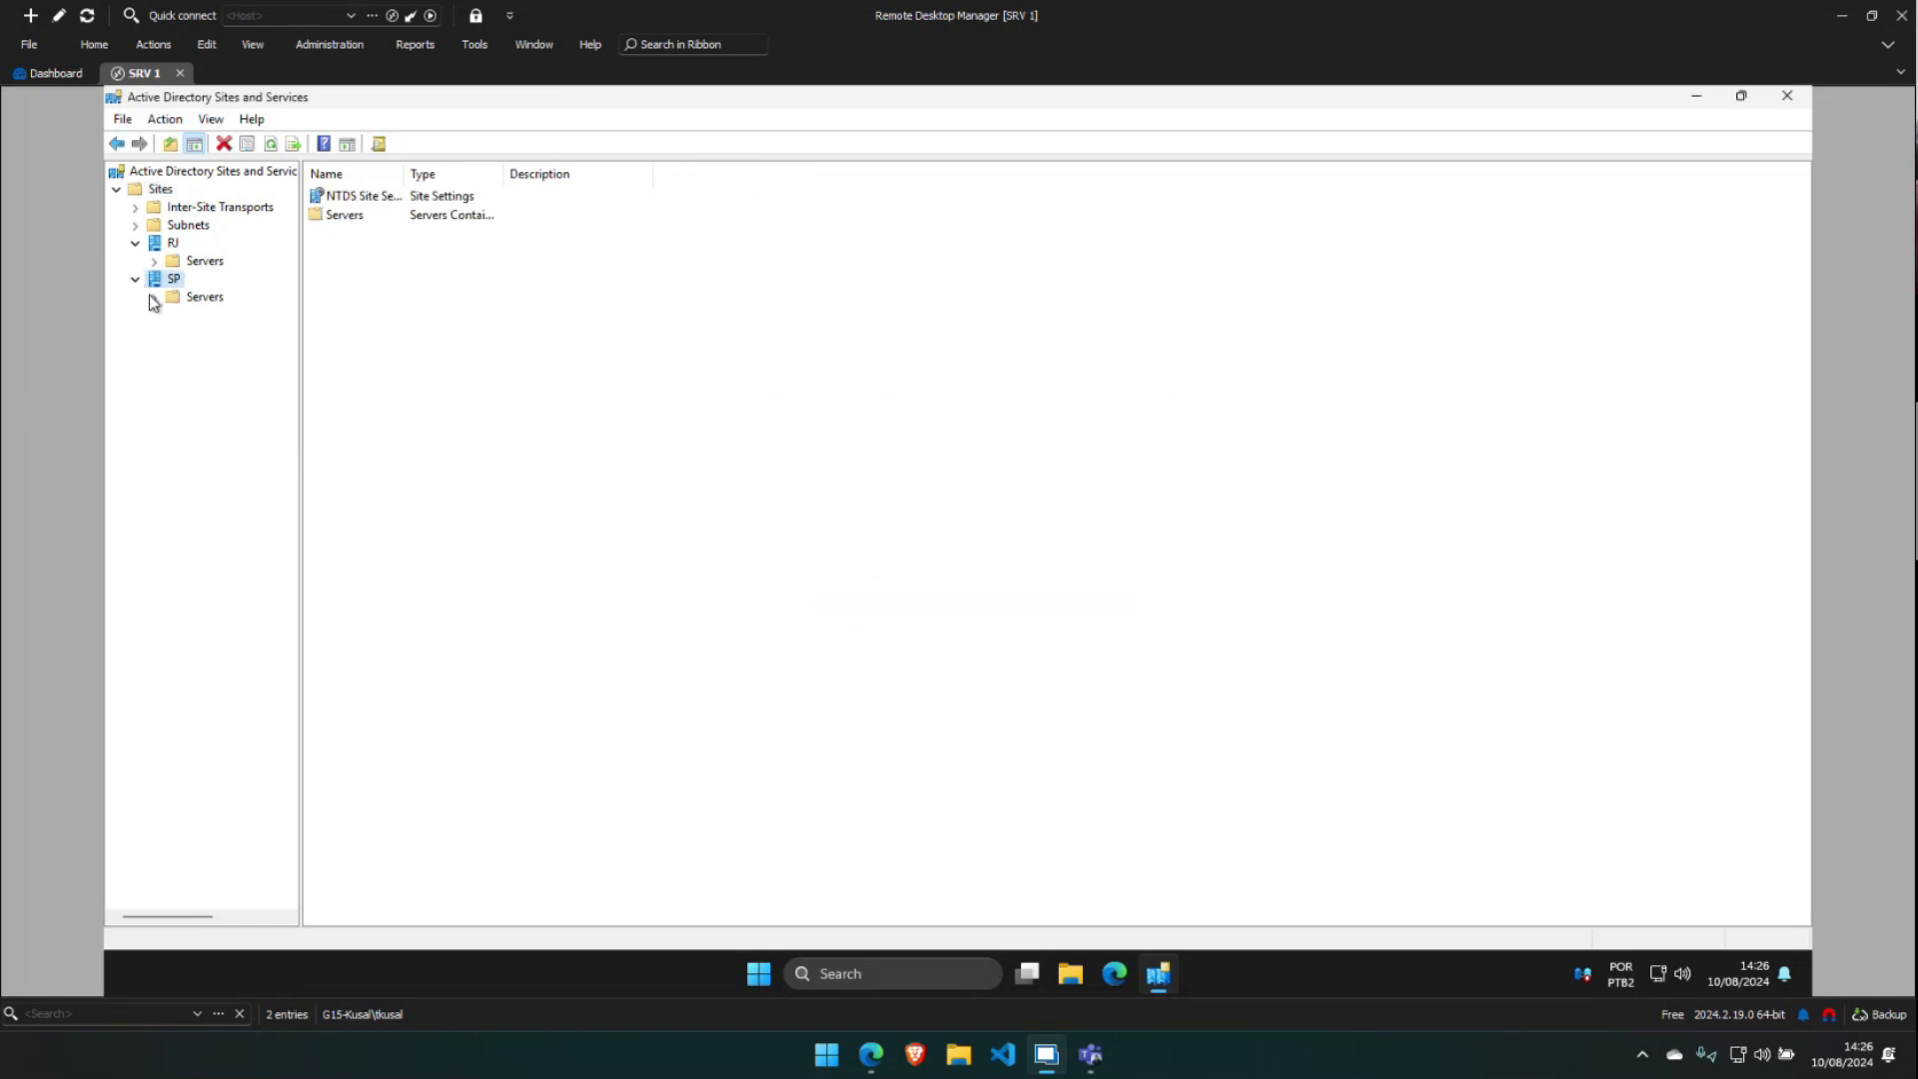
{"action": "double_click", "coordinate": [203, 263]}
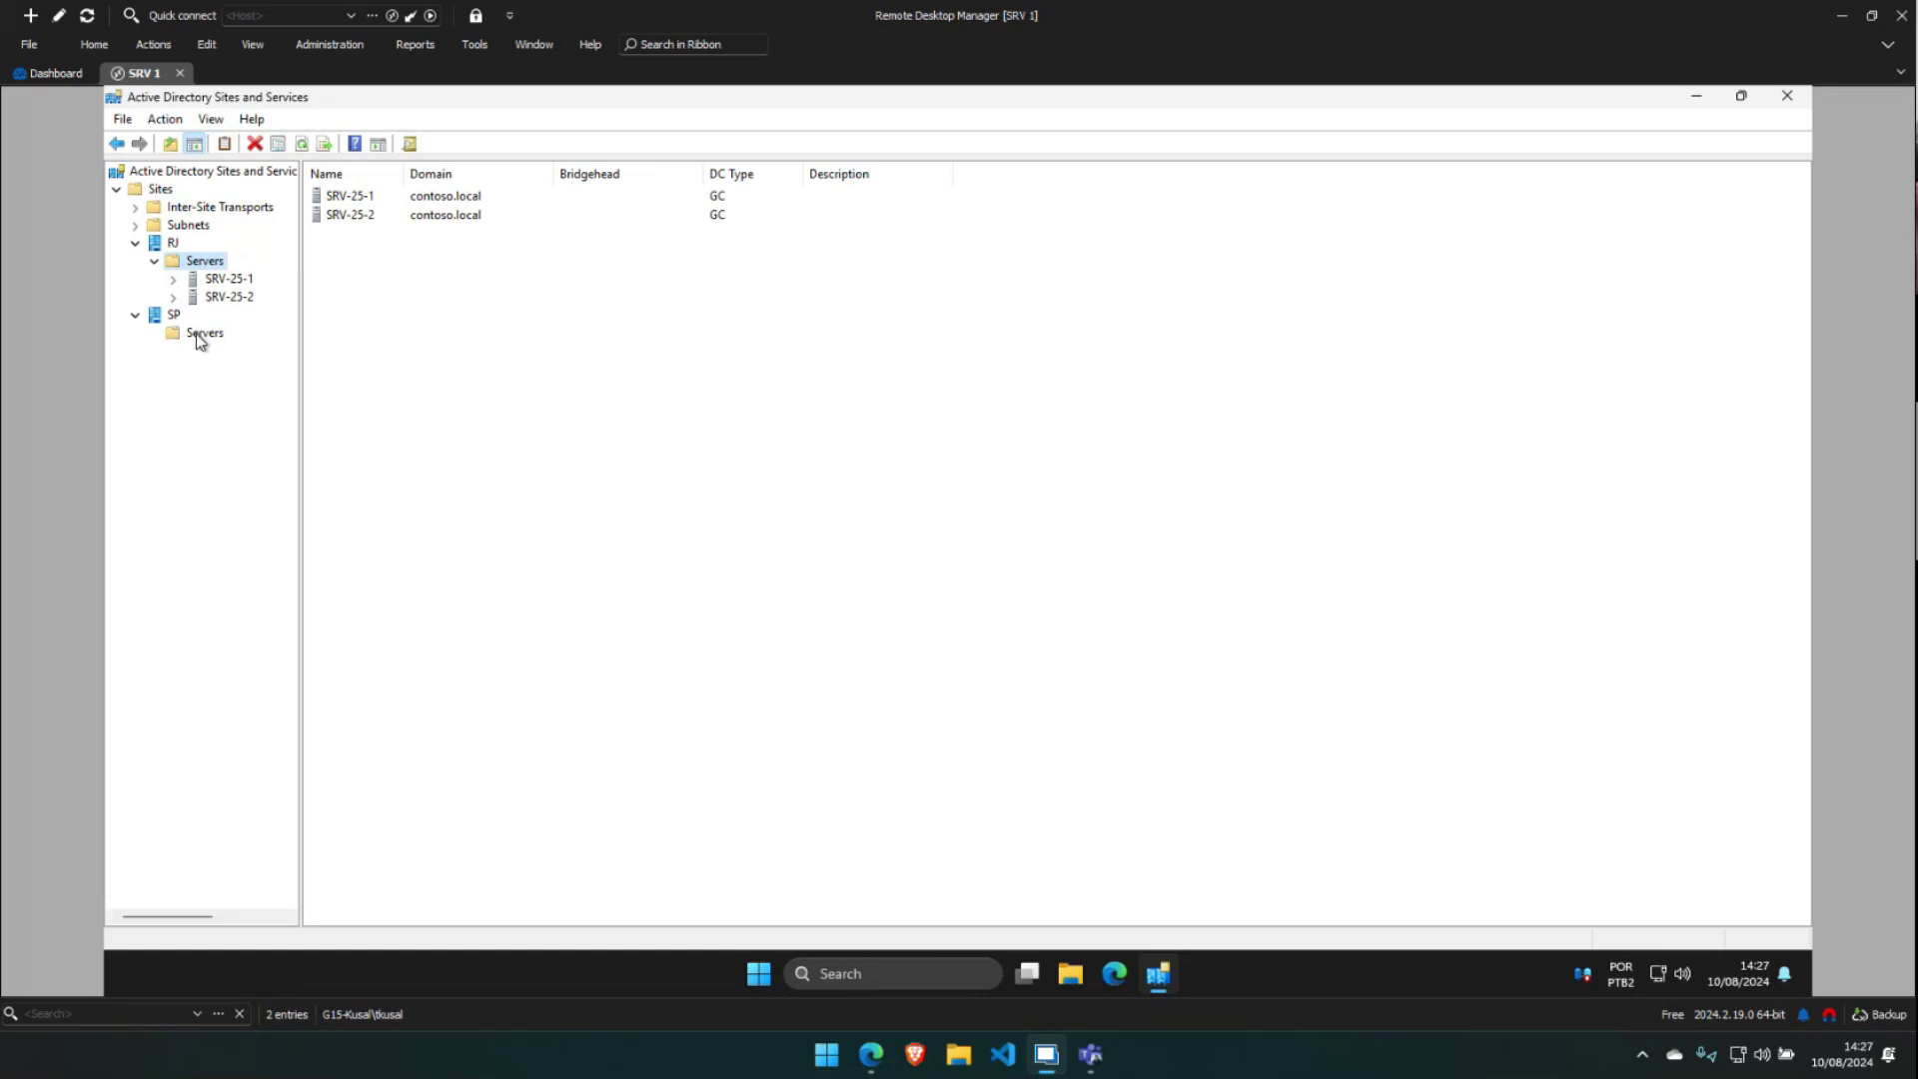
Create a subnet with the prefix 192.168.2.0/24 and associate it with the SP site
{"action": "left_click", "coordinate": [135, 226]}
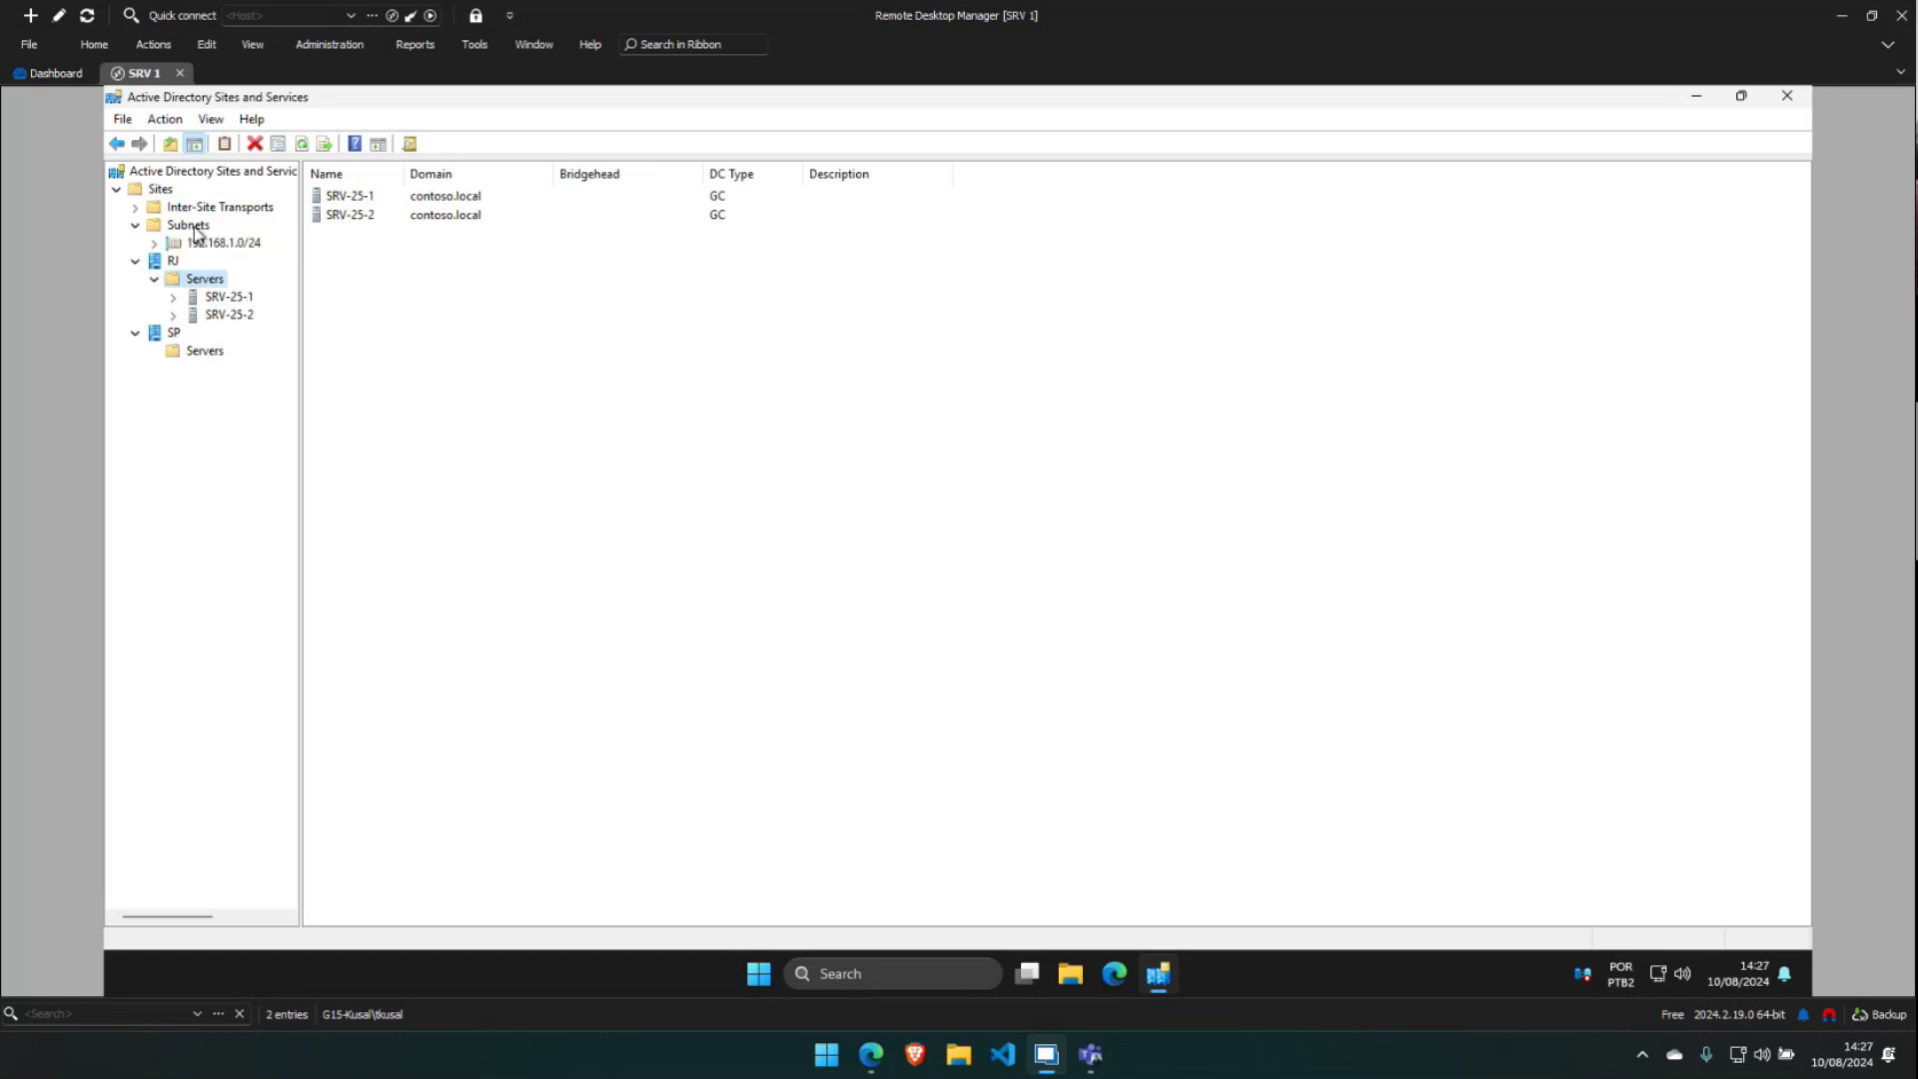
{"action": "right_click", "coordinate": [192, 225]}
{"action": "left_click", "coordinate": [226, 262]}
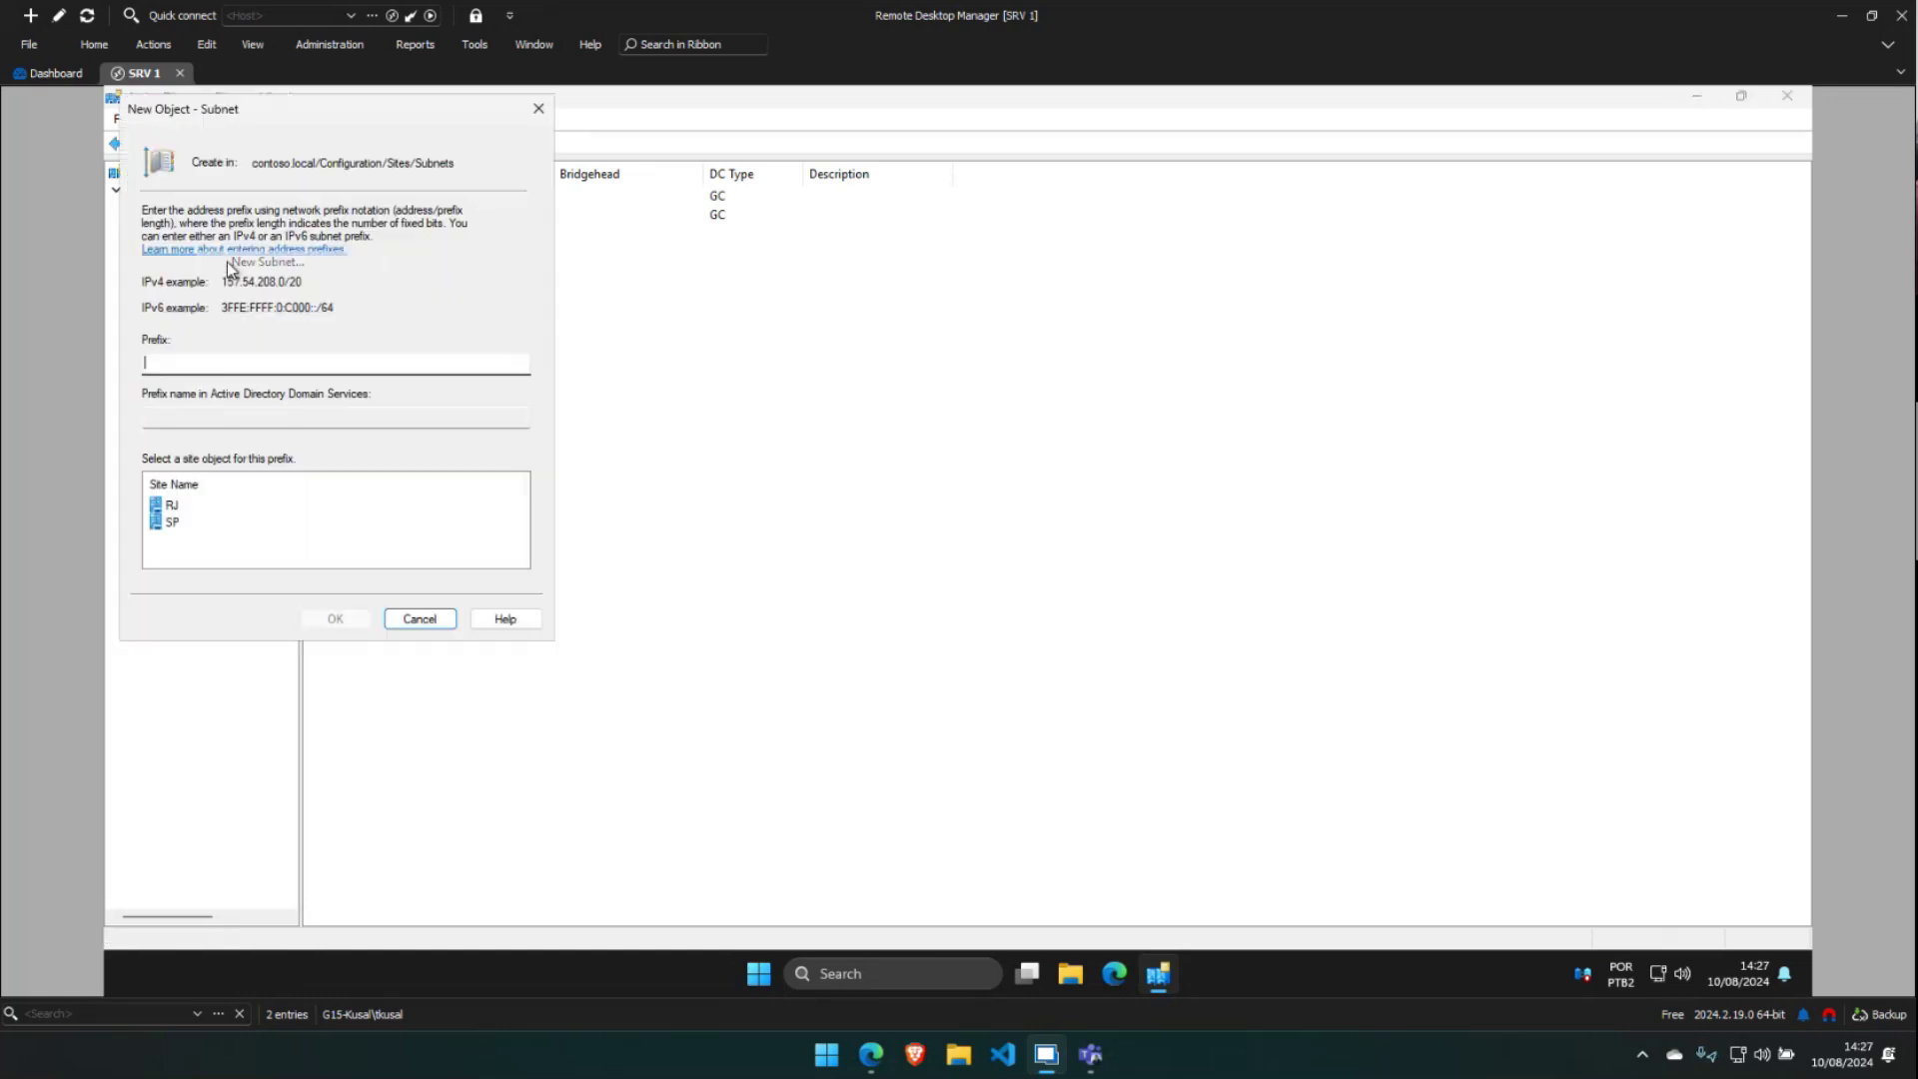
{"action": "left_click", "coordinate": [180, 525]}
{"action": "left_click", "coordinate": [243, 365]}
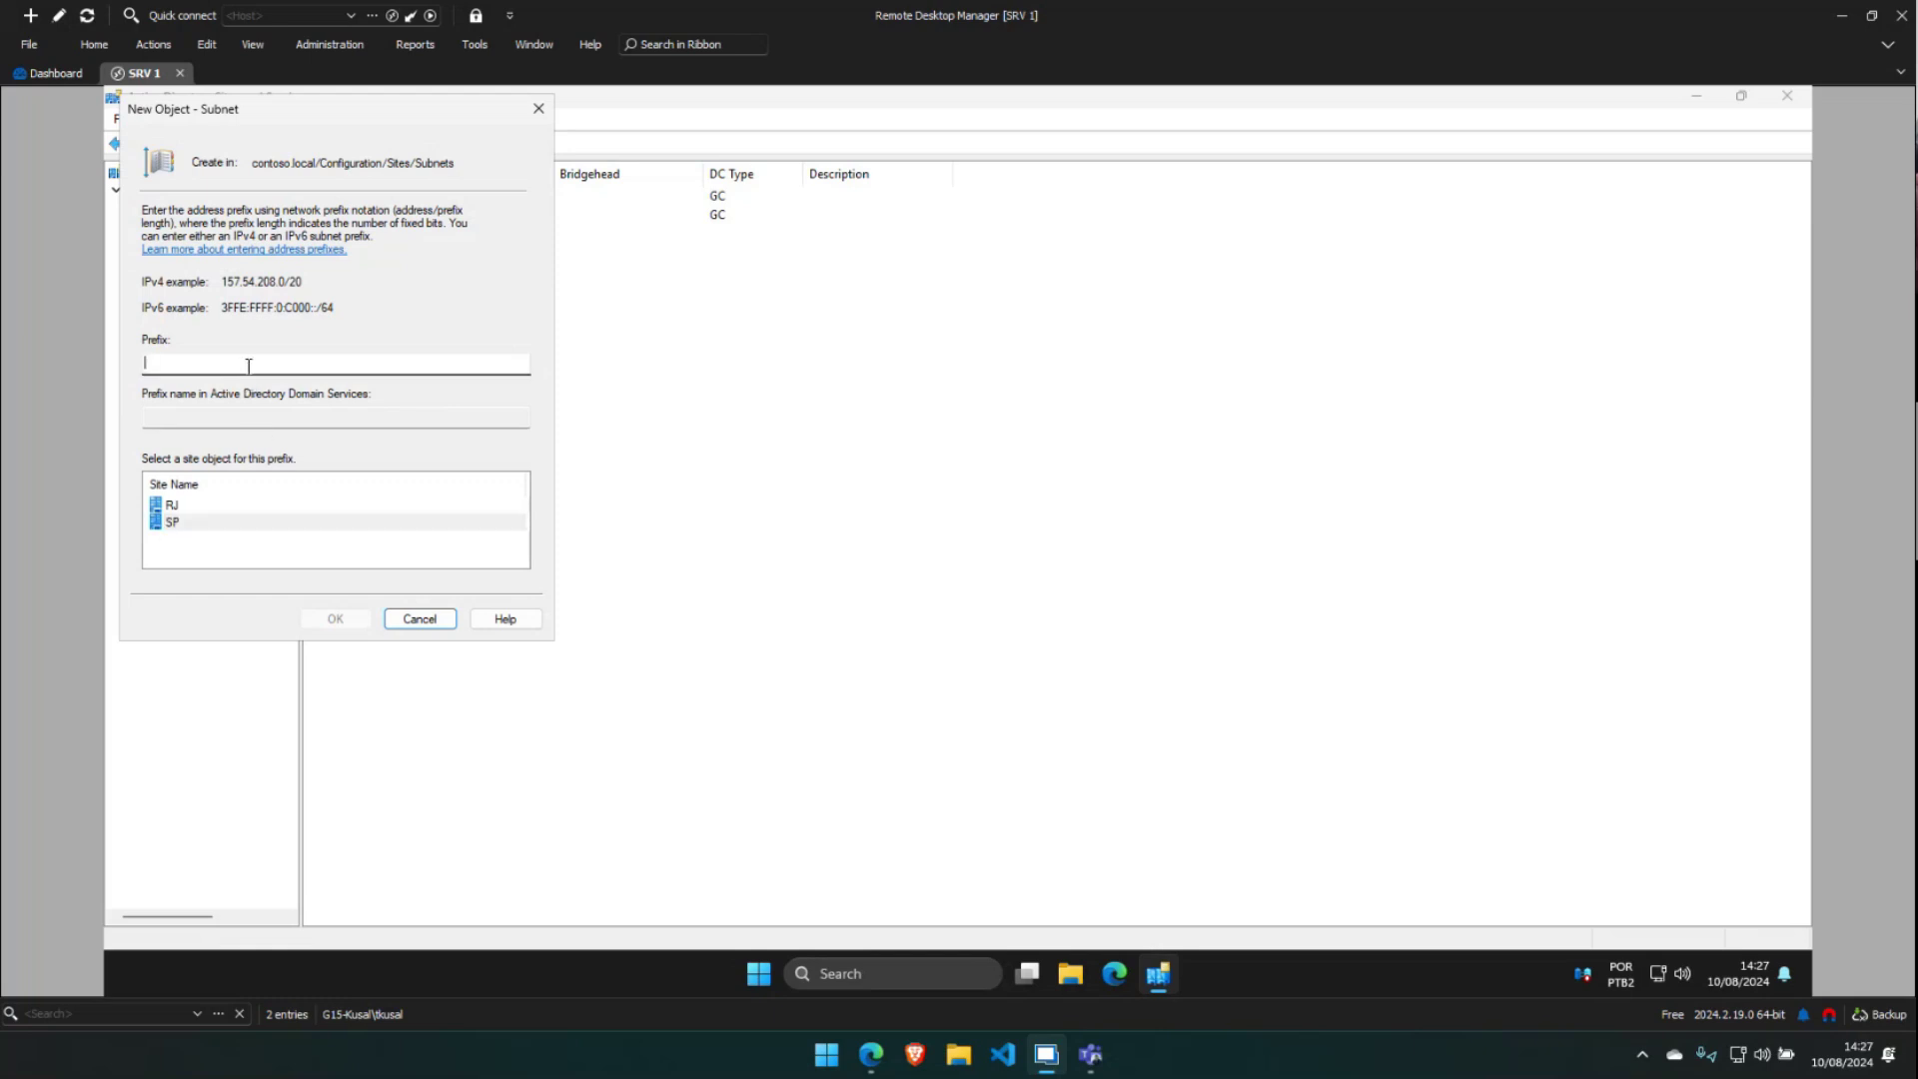
{"action": "type", "text": "192.168.2.0/24"}
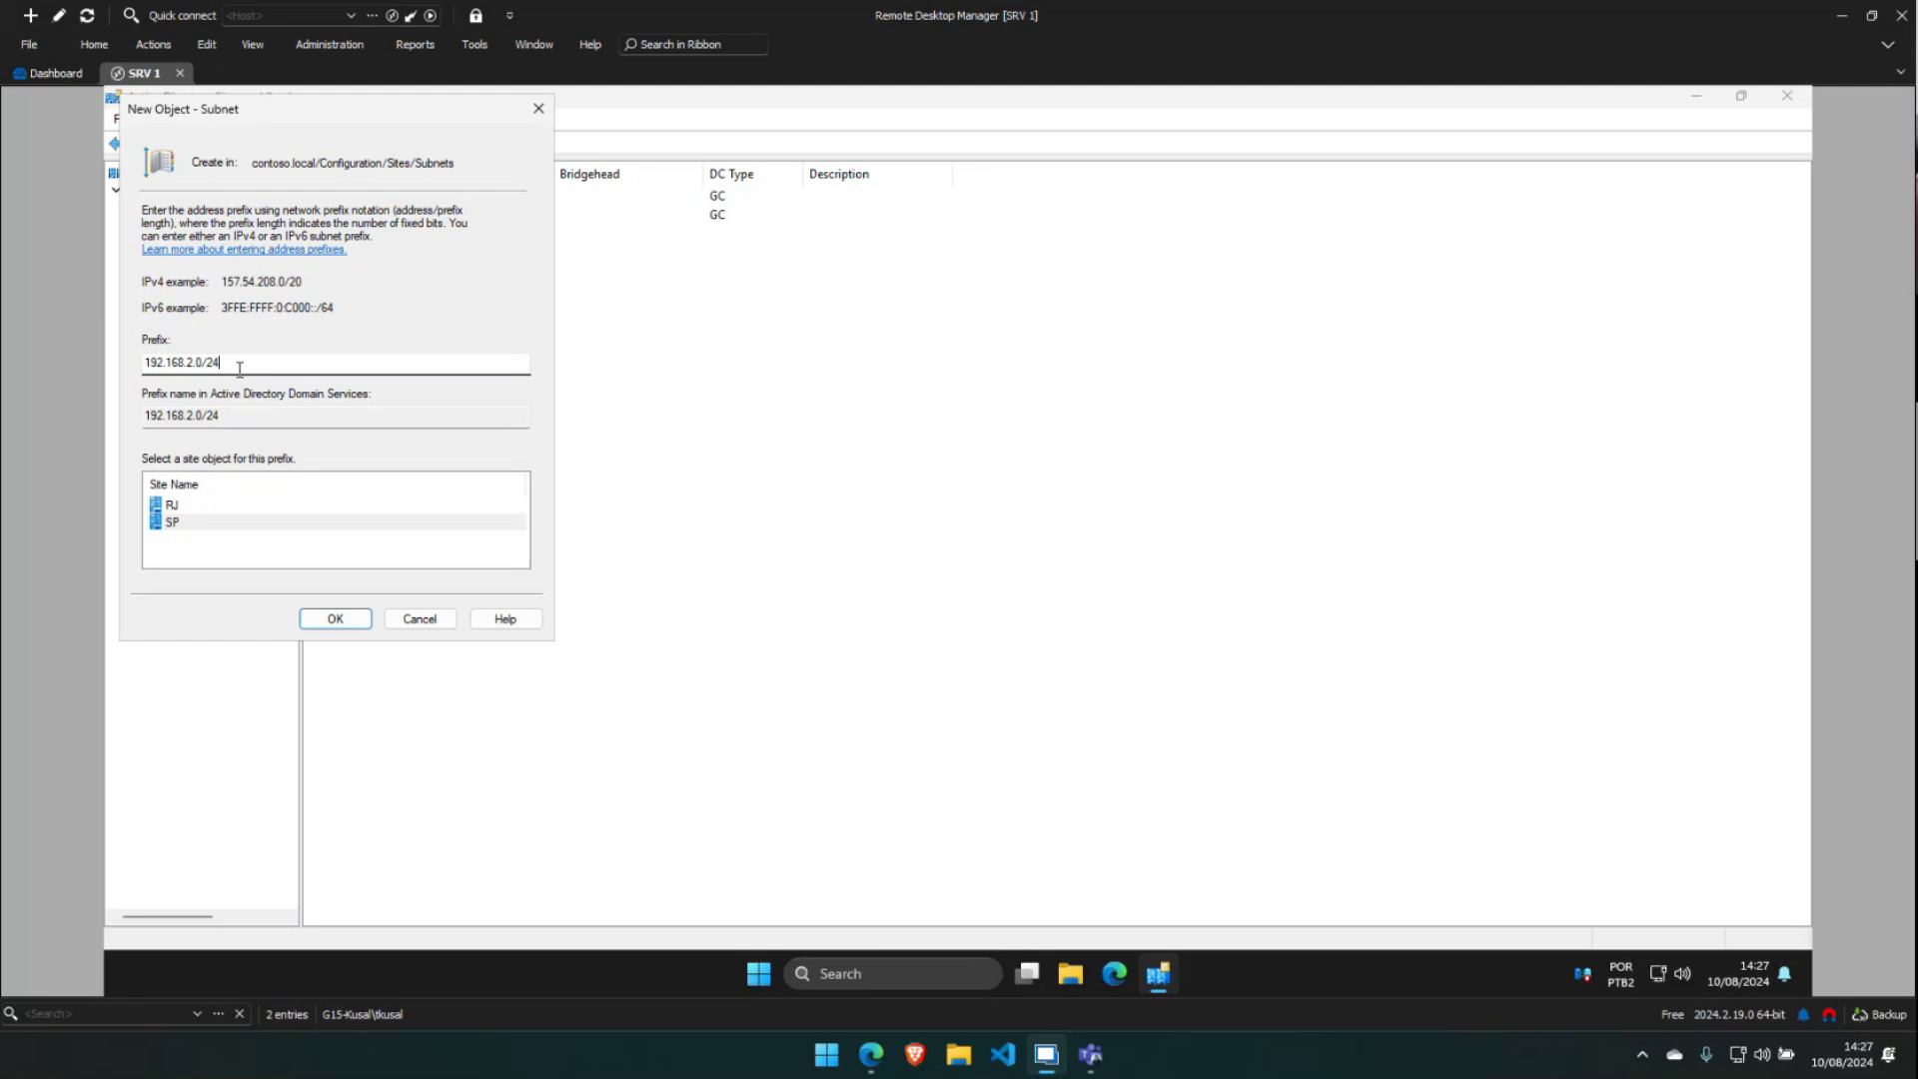
{"action": "left_click_drag", "start_coordinate": [208, 362], "coordinate": [242, 368]}
{"action": "left_click_drag", "start_coordinate": [195, 362], "coordinate": [130, 369]}
{"action": "left_click", "coordinate": [196, 362]}
{"action": "double_click", "coordinate": [196, 363]}
{"action": "left_click", "coordinate": [315, 617]}
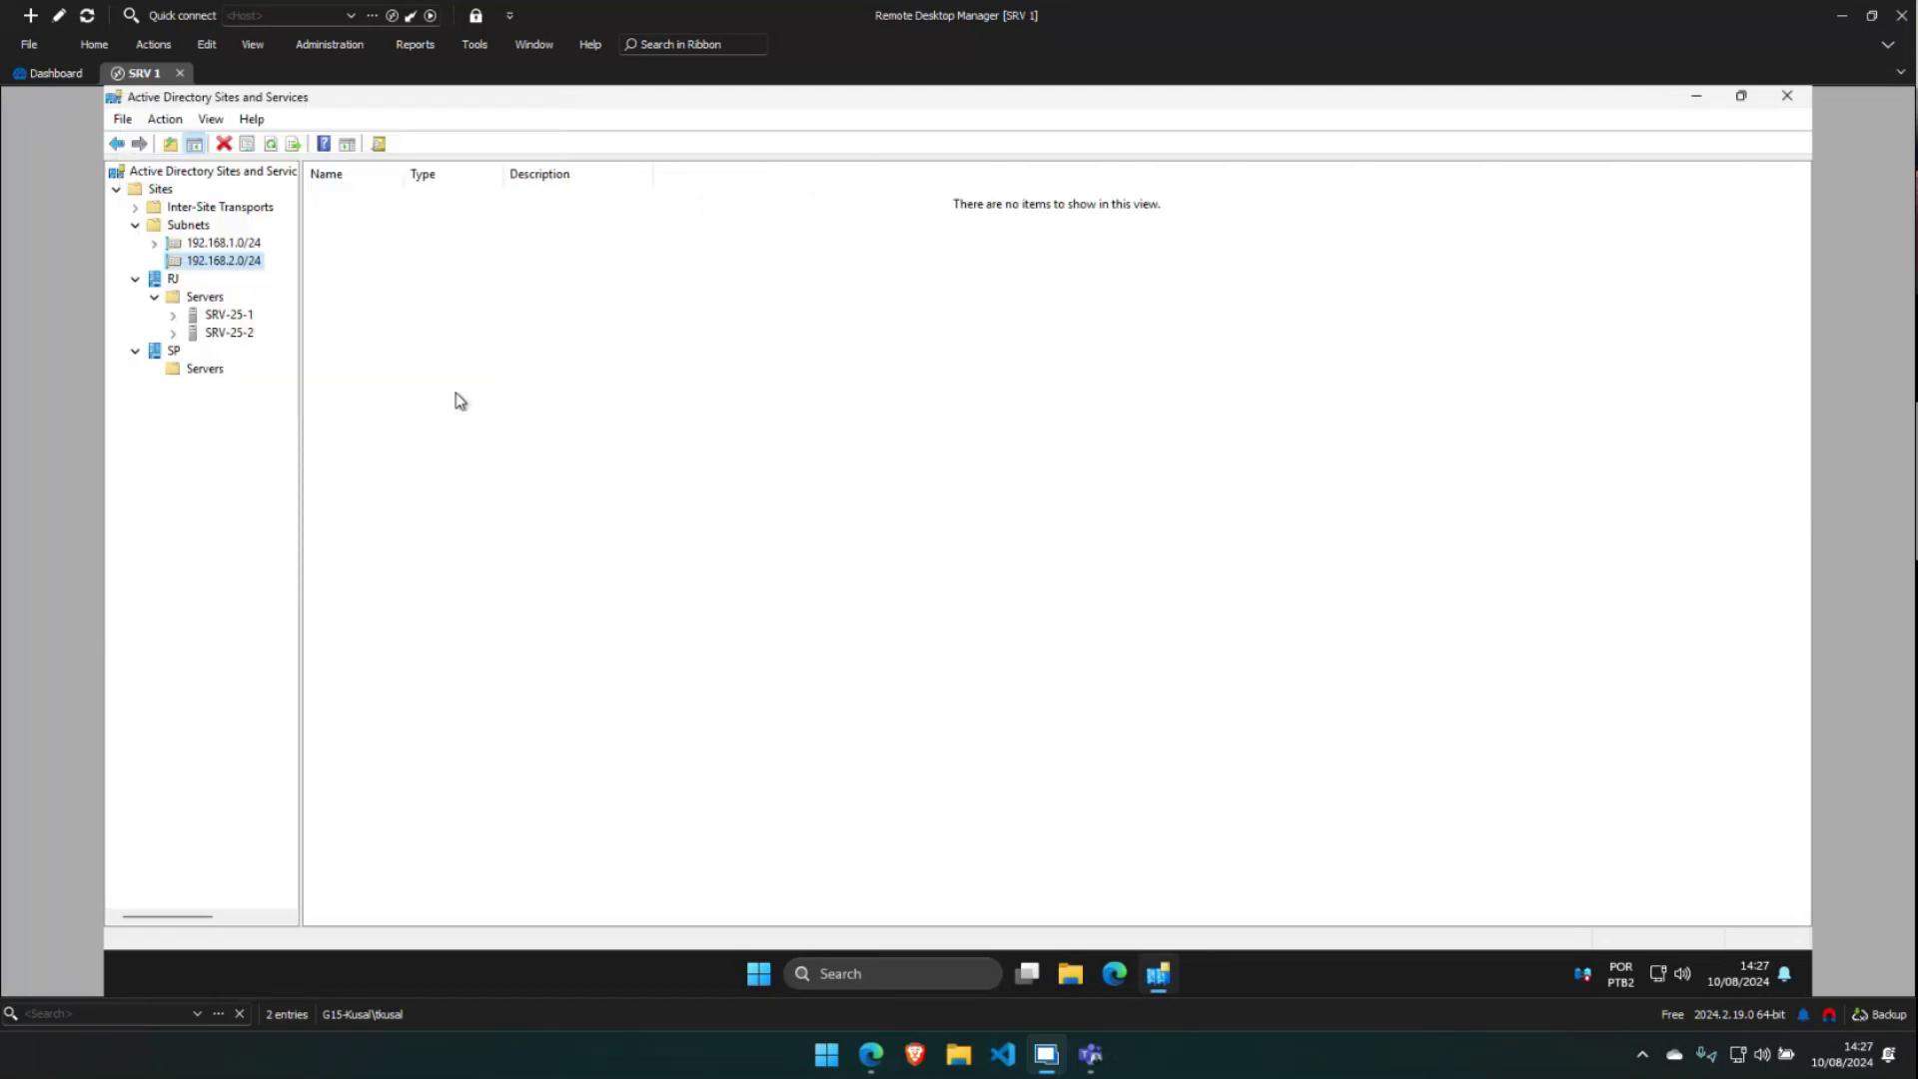
Move SRV-25-2 from the RJ site to the Servers container of the SP site, and close the console
{"action": "left_click", "coordinate": [173, 333]}
{"action": "left_click", "coordinate": [212, 336]}
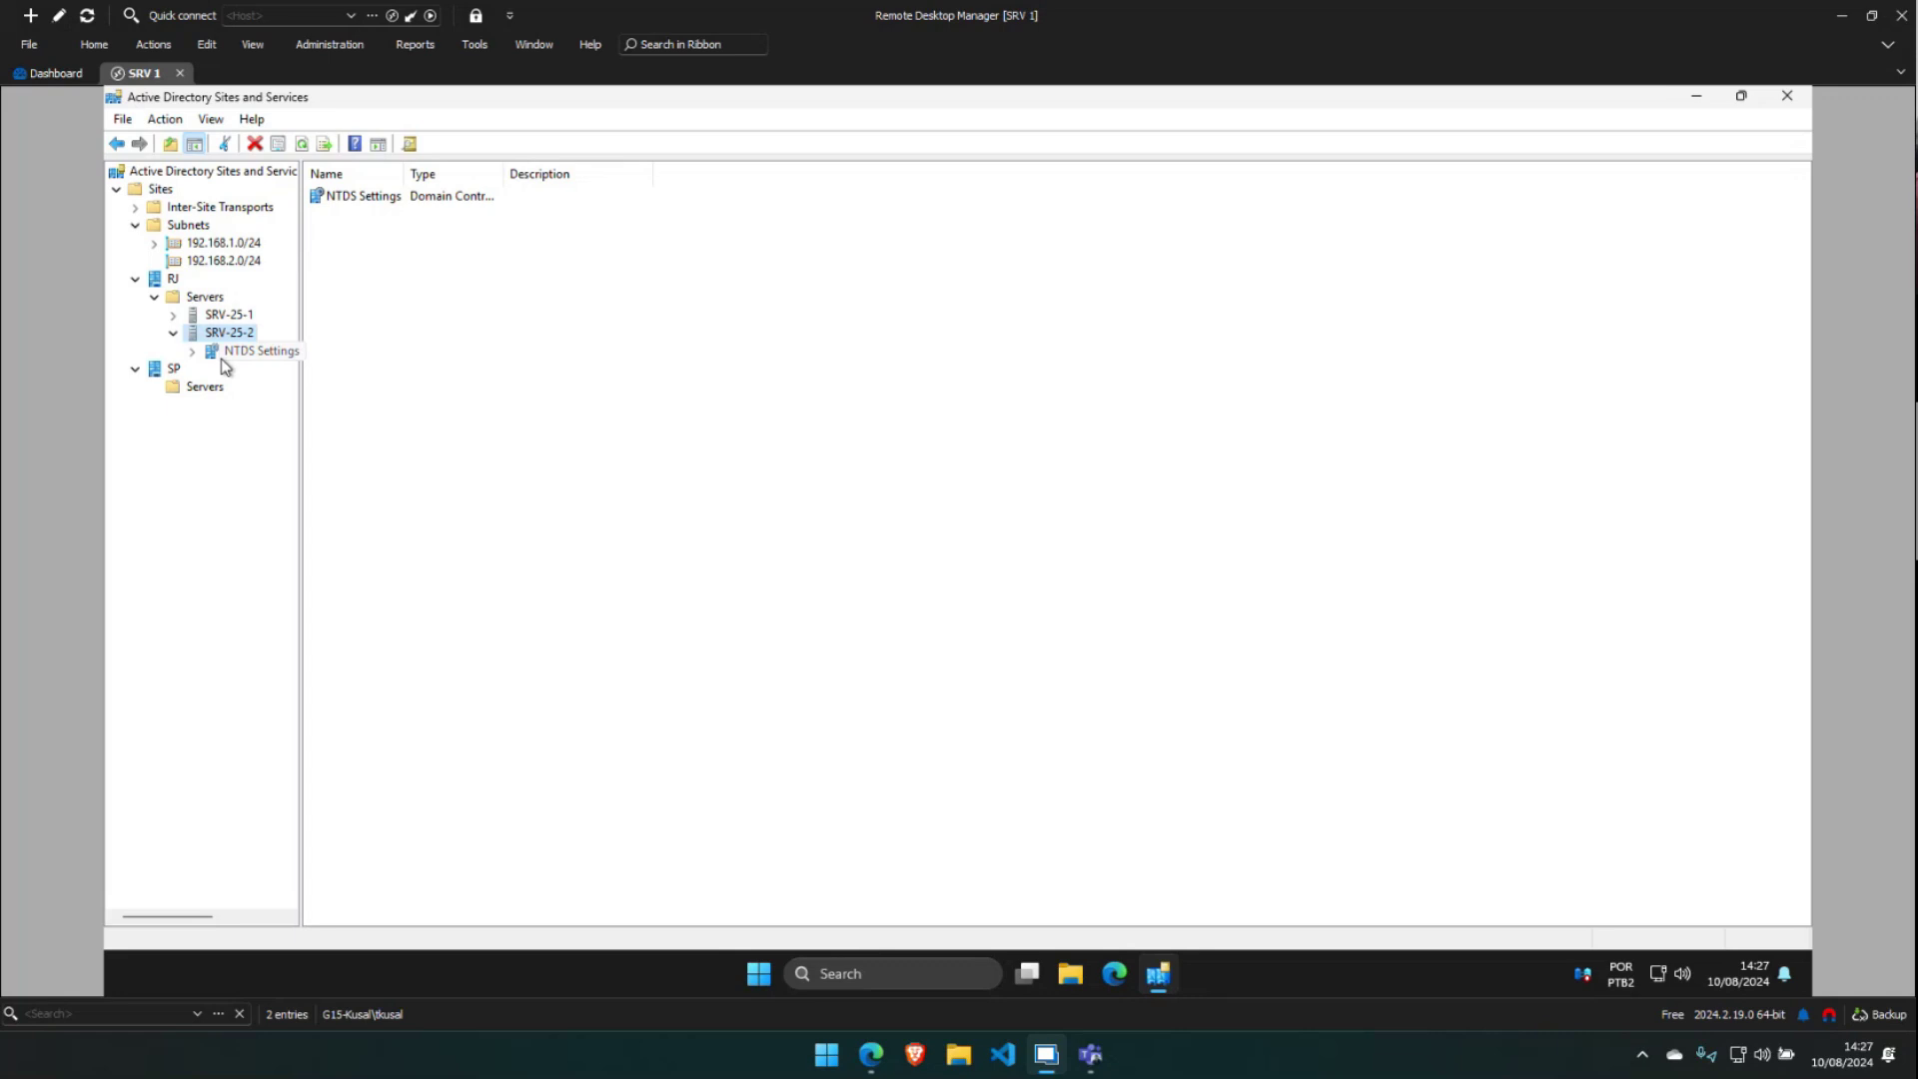
{"action": "left_click_drag", "start_coordinate": [226, 368], "coordinate": [204, 387]}
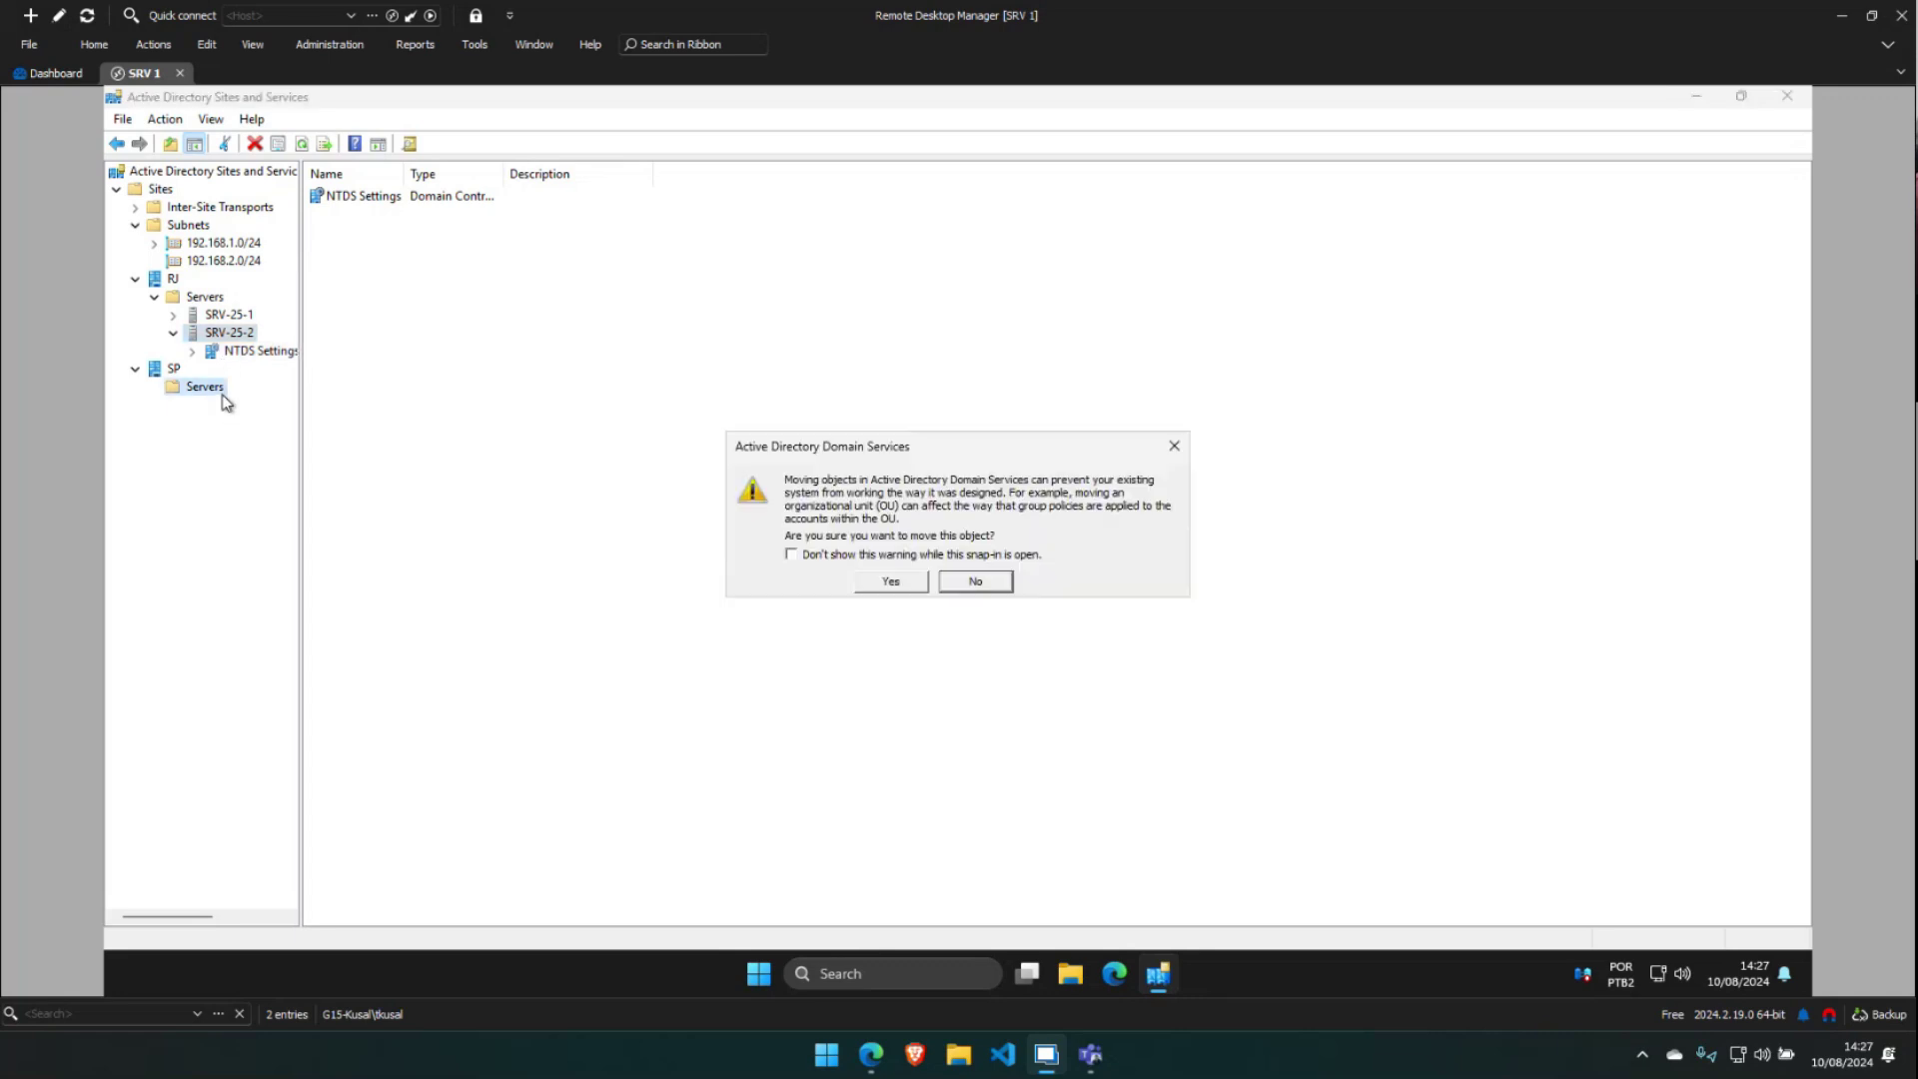
{"action": "left_click", "coordinate": [892, 584]}
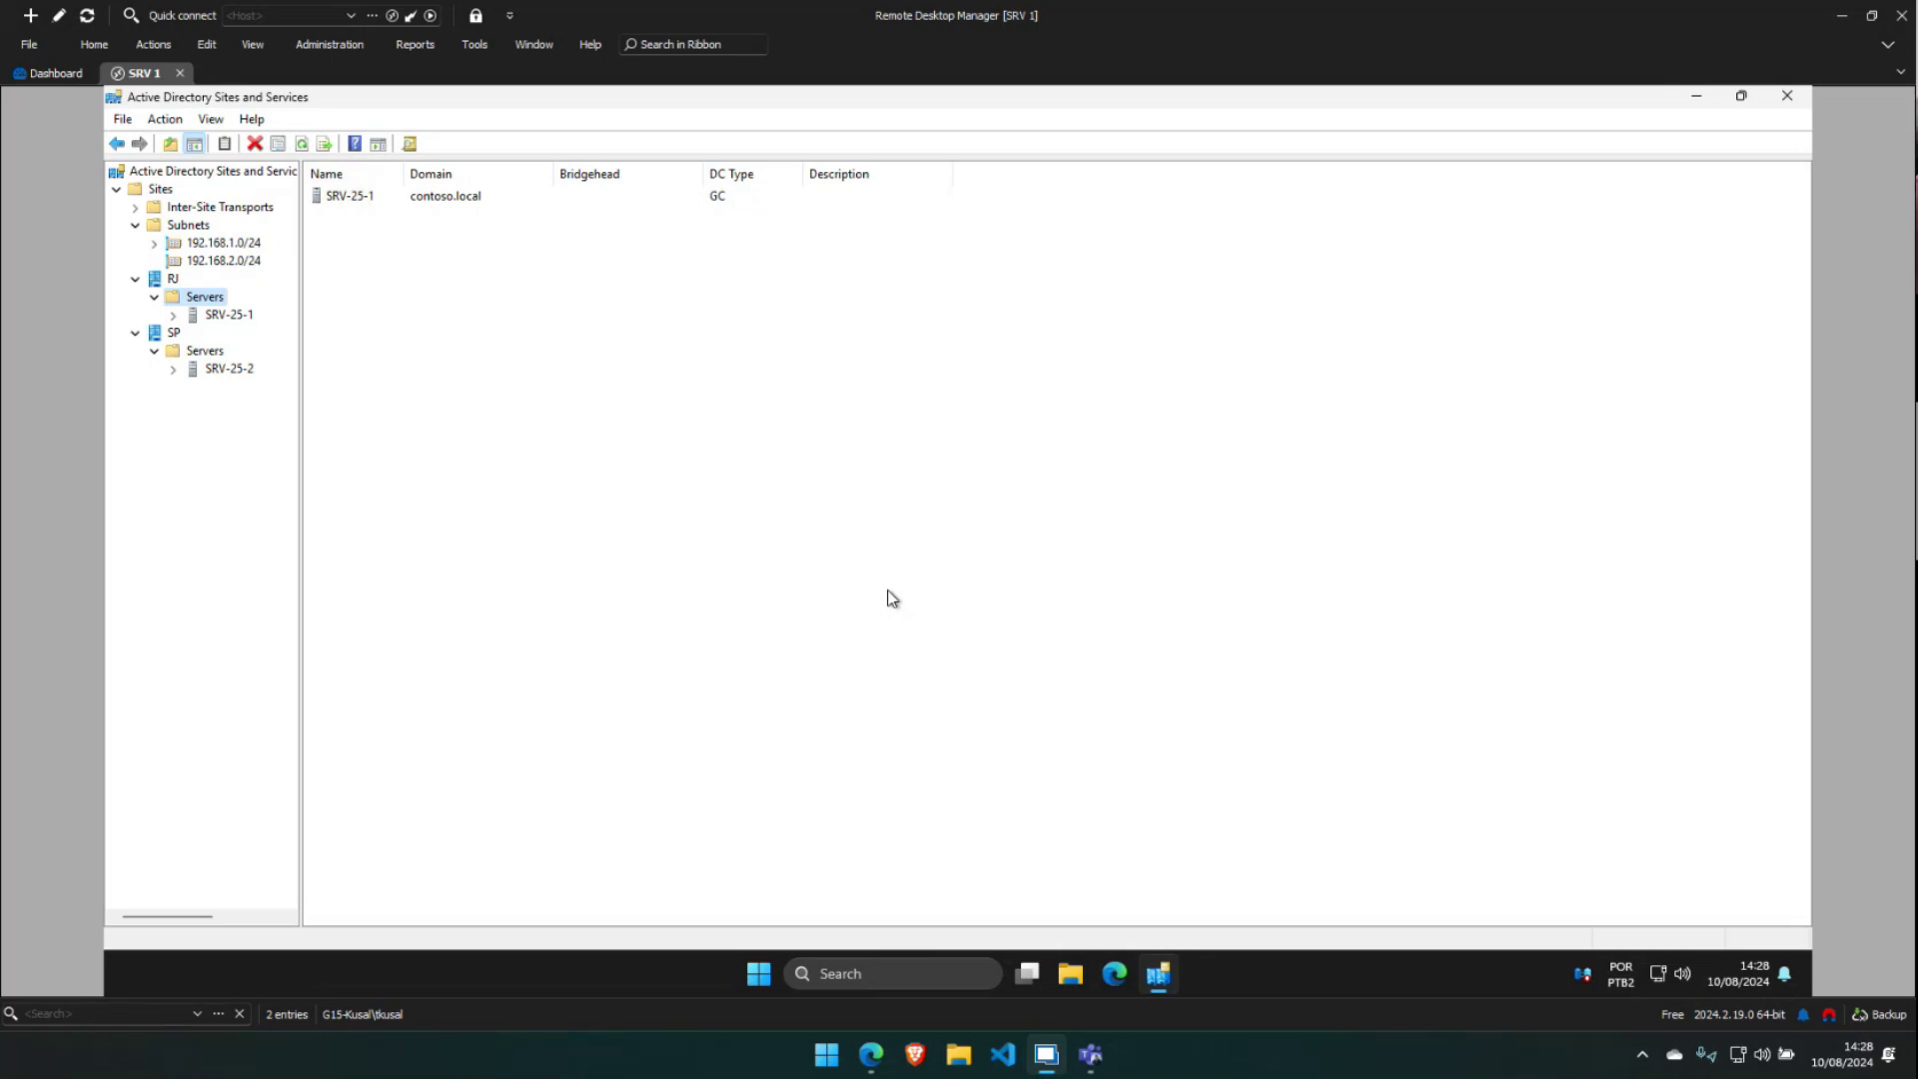
{"action": "left_click", "coordinate": [1787, 96]}
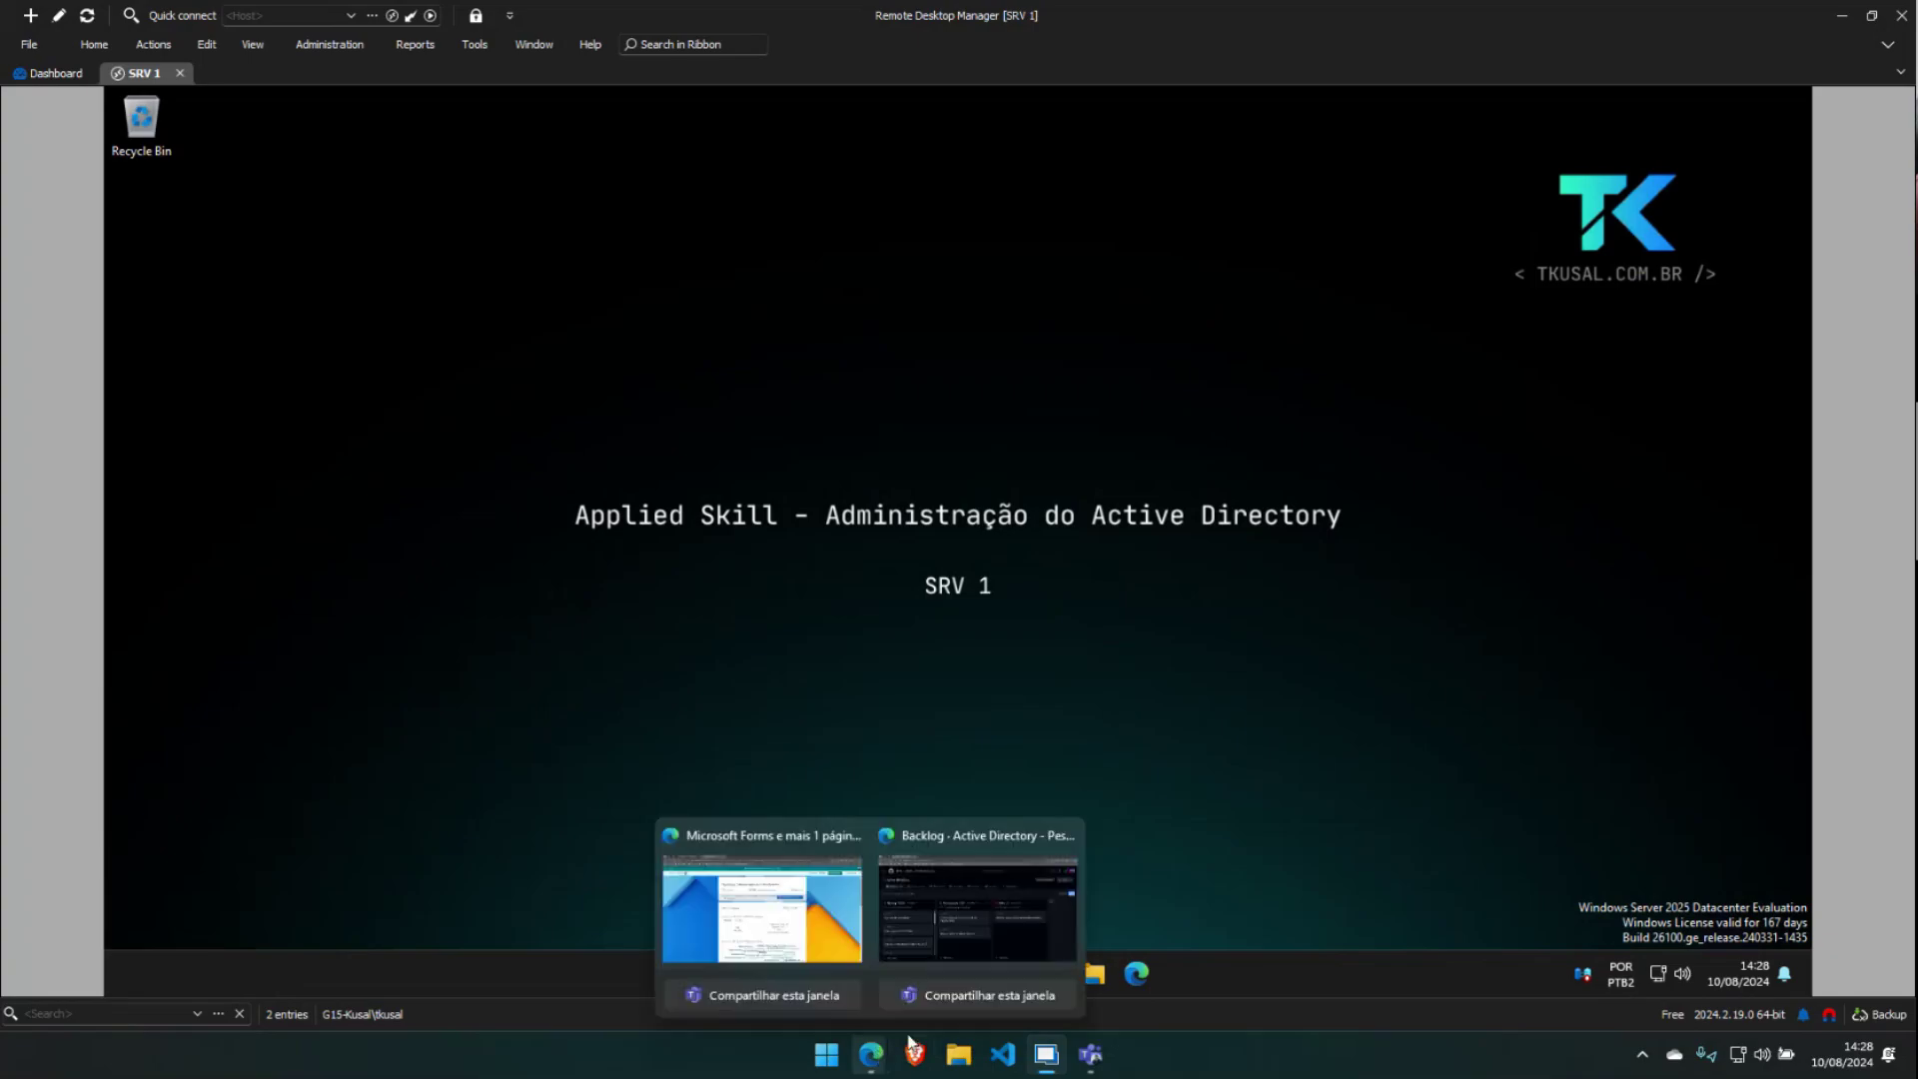
On the browser's project board, move the SP site/sub-net card and the "Mover o servidor 2" card to Feito
{"action": "left_click", "coordinate": [950, 941]}
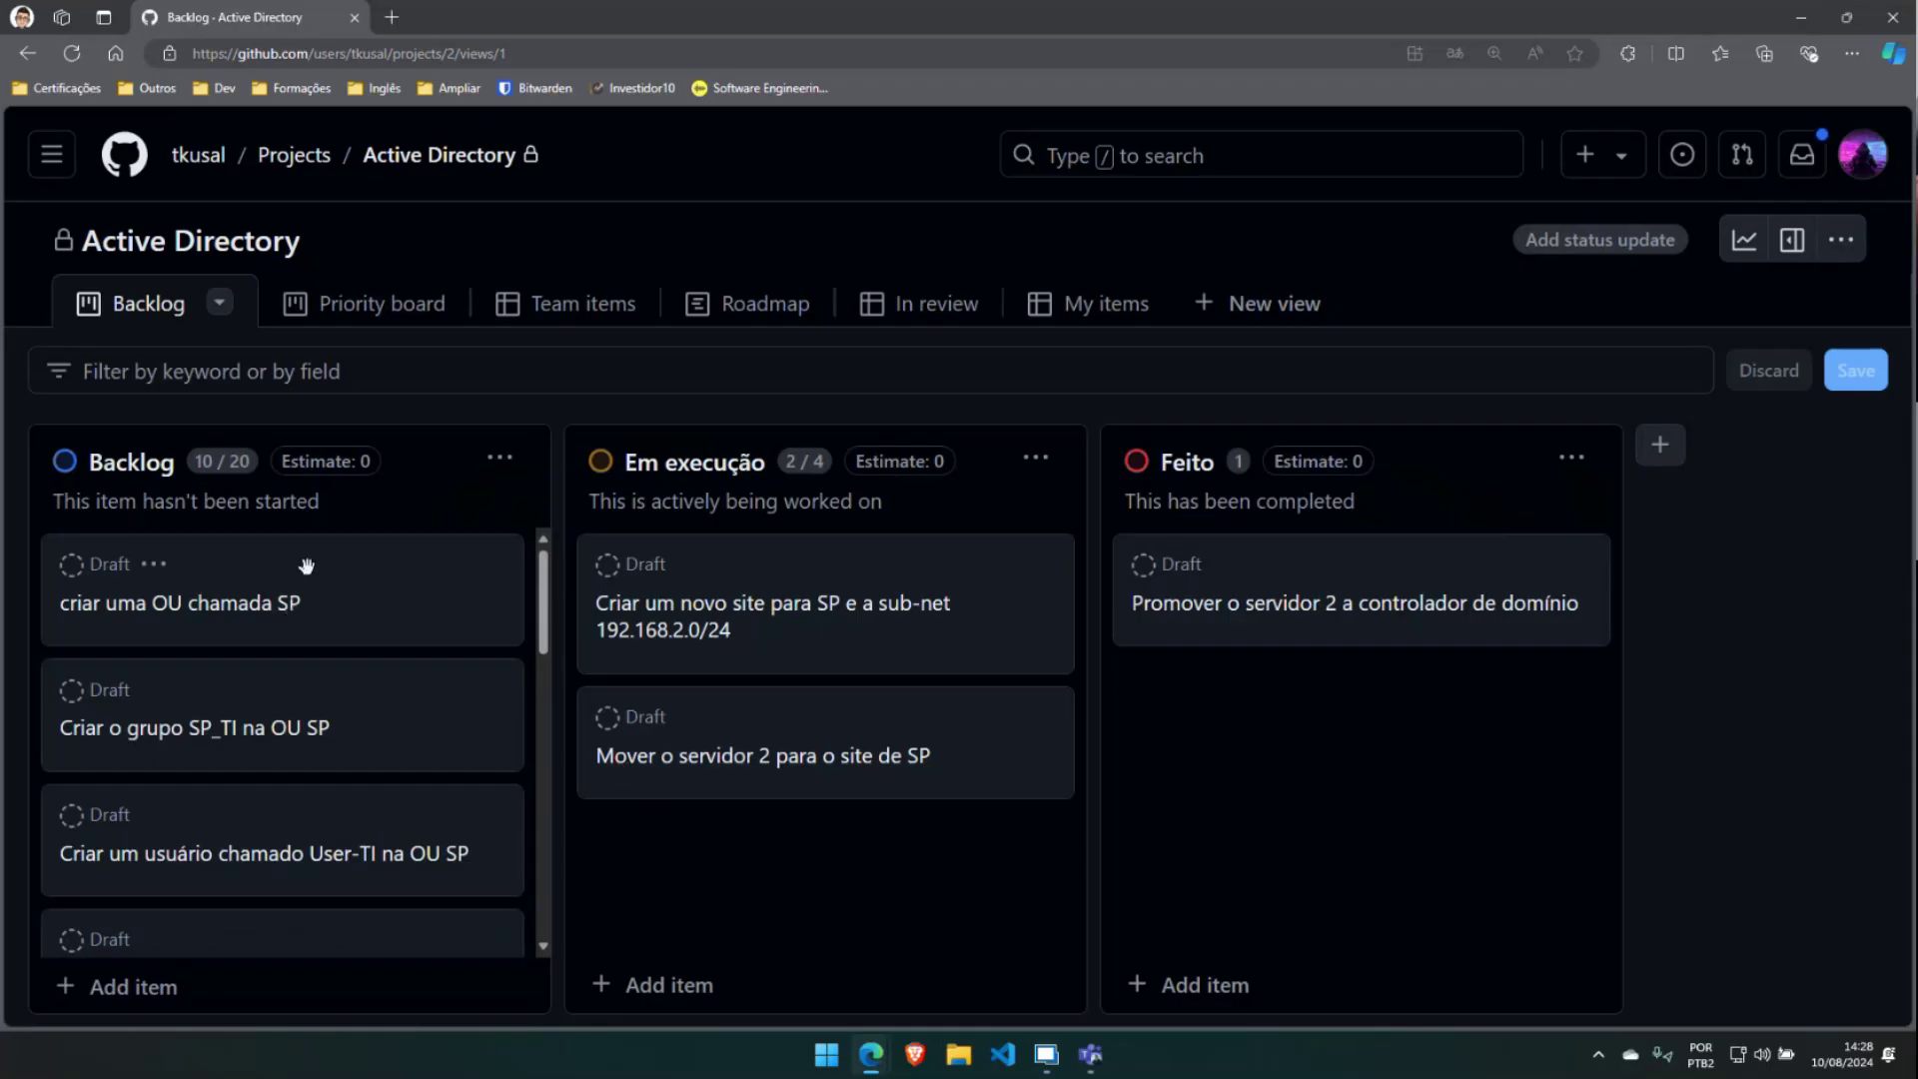
{"action": "left_click_drag", "start_coordinate": [739, 565], "coordinate": [1220, 699]}
{"action": "left_click_drag", "start_coordinate": [781, 549], "coordinate": [1279, 809]}
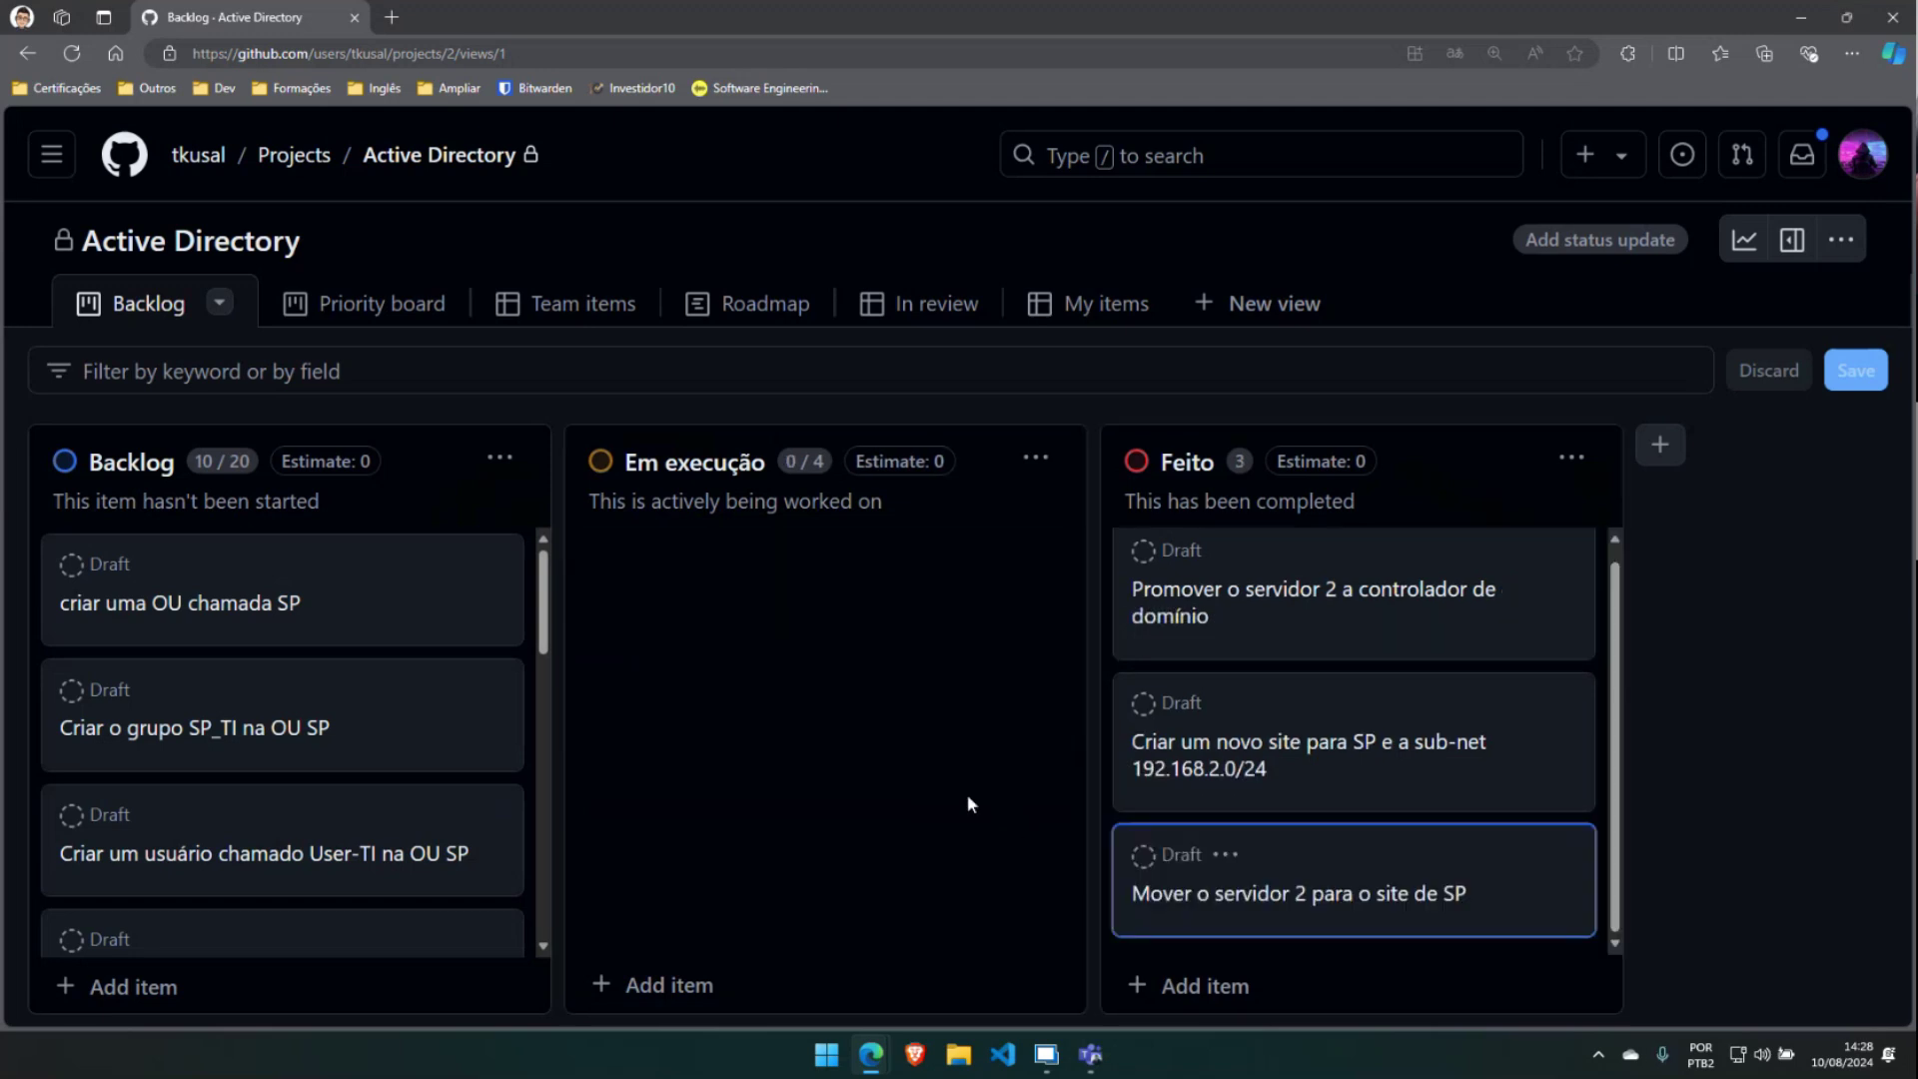
Move the cards for creating the SP OU, the SP_TI group and the User-TI user from Backlog to Em execução
{"action": "left_click_drag", "start_coordinate": [416, 569], "coordinate": [949, 603]}
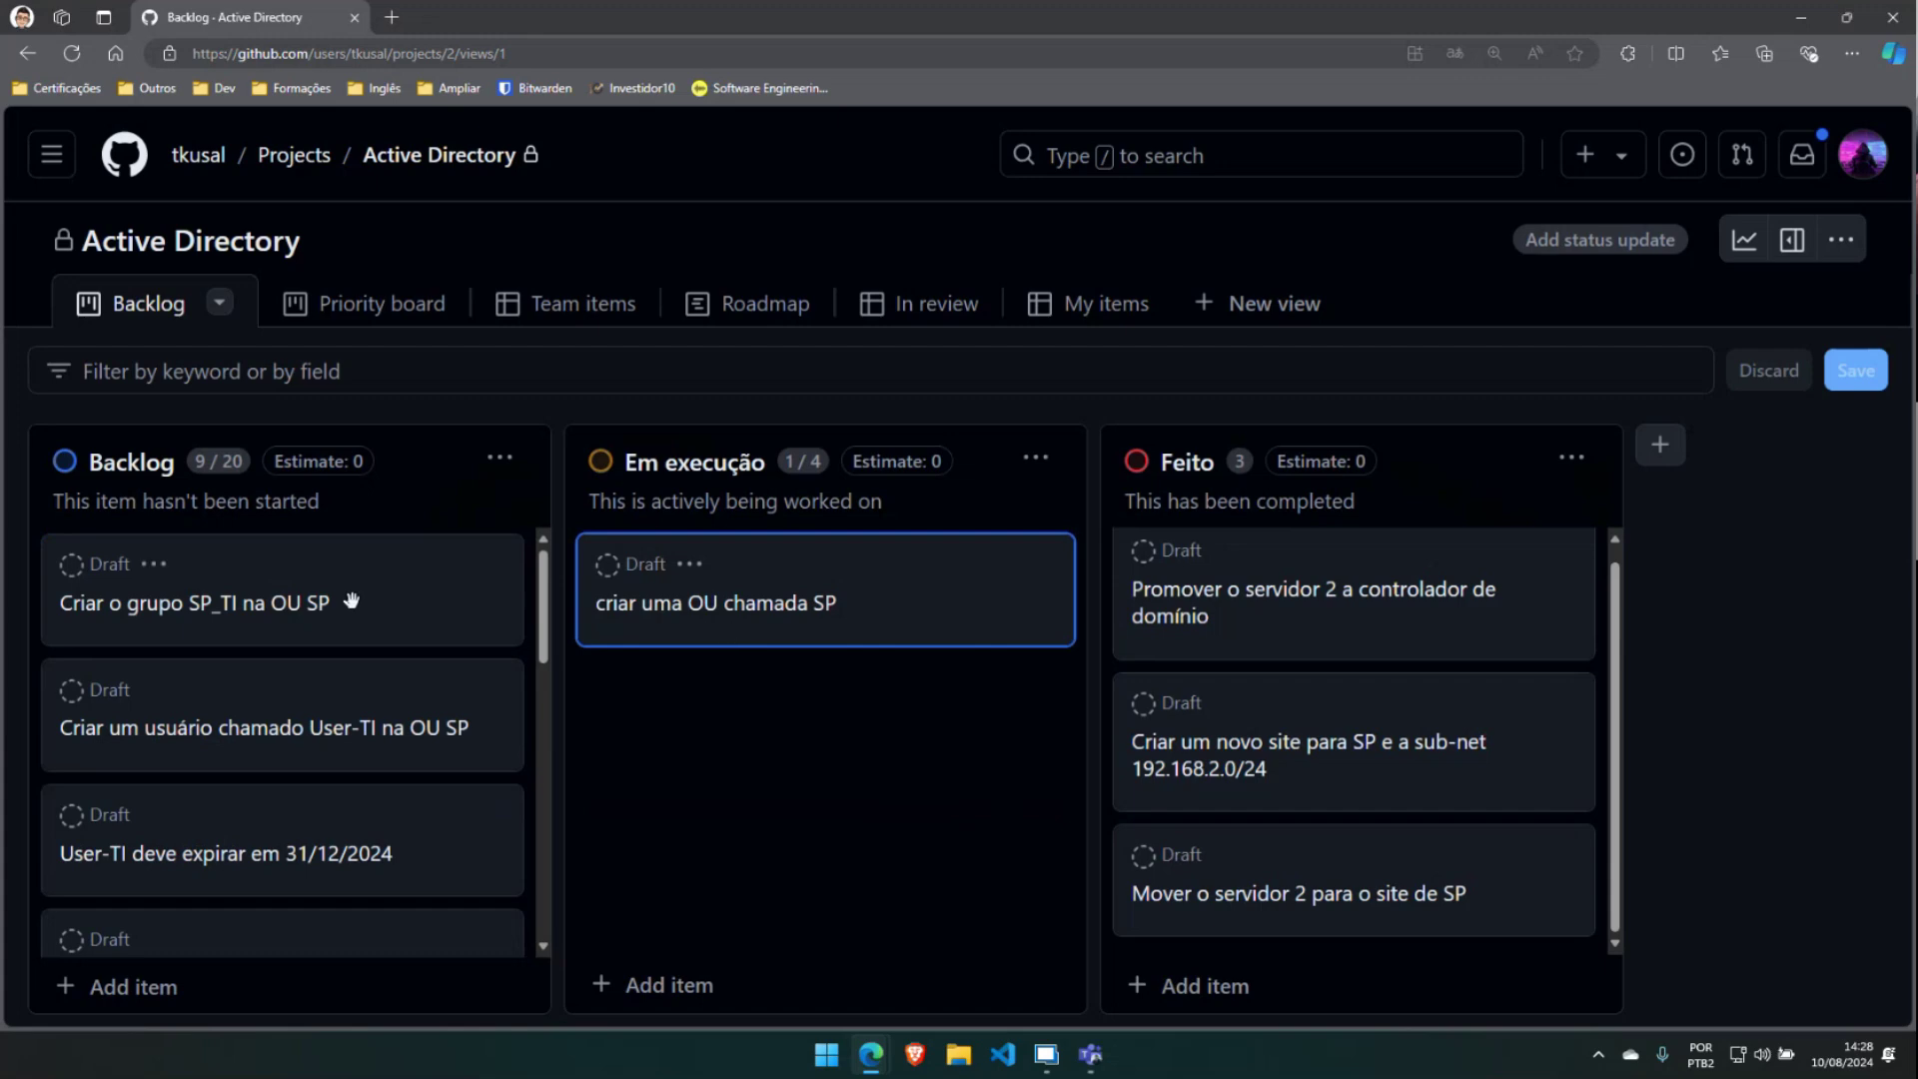
{"action": "left_click_drag", "start_coordinate": [385, 596], "coordinate": [700, 714]}
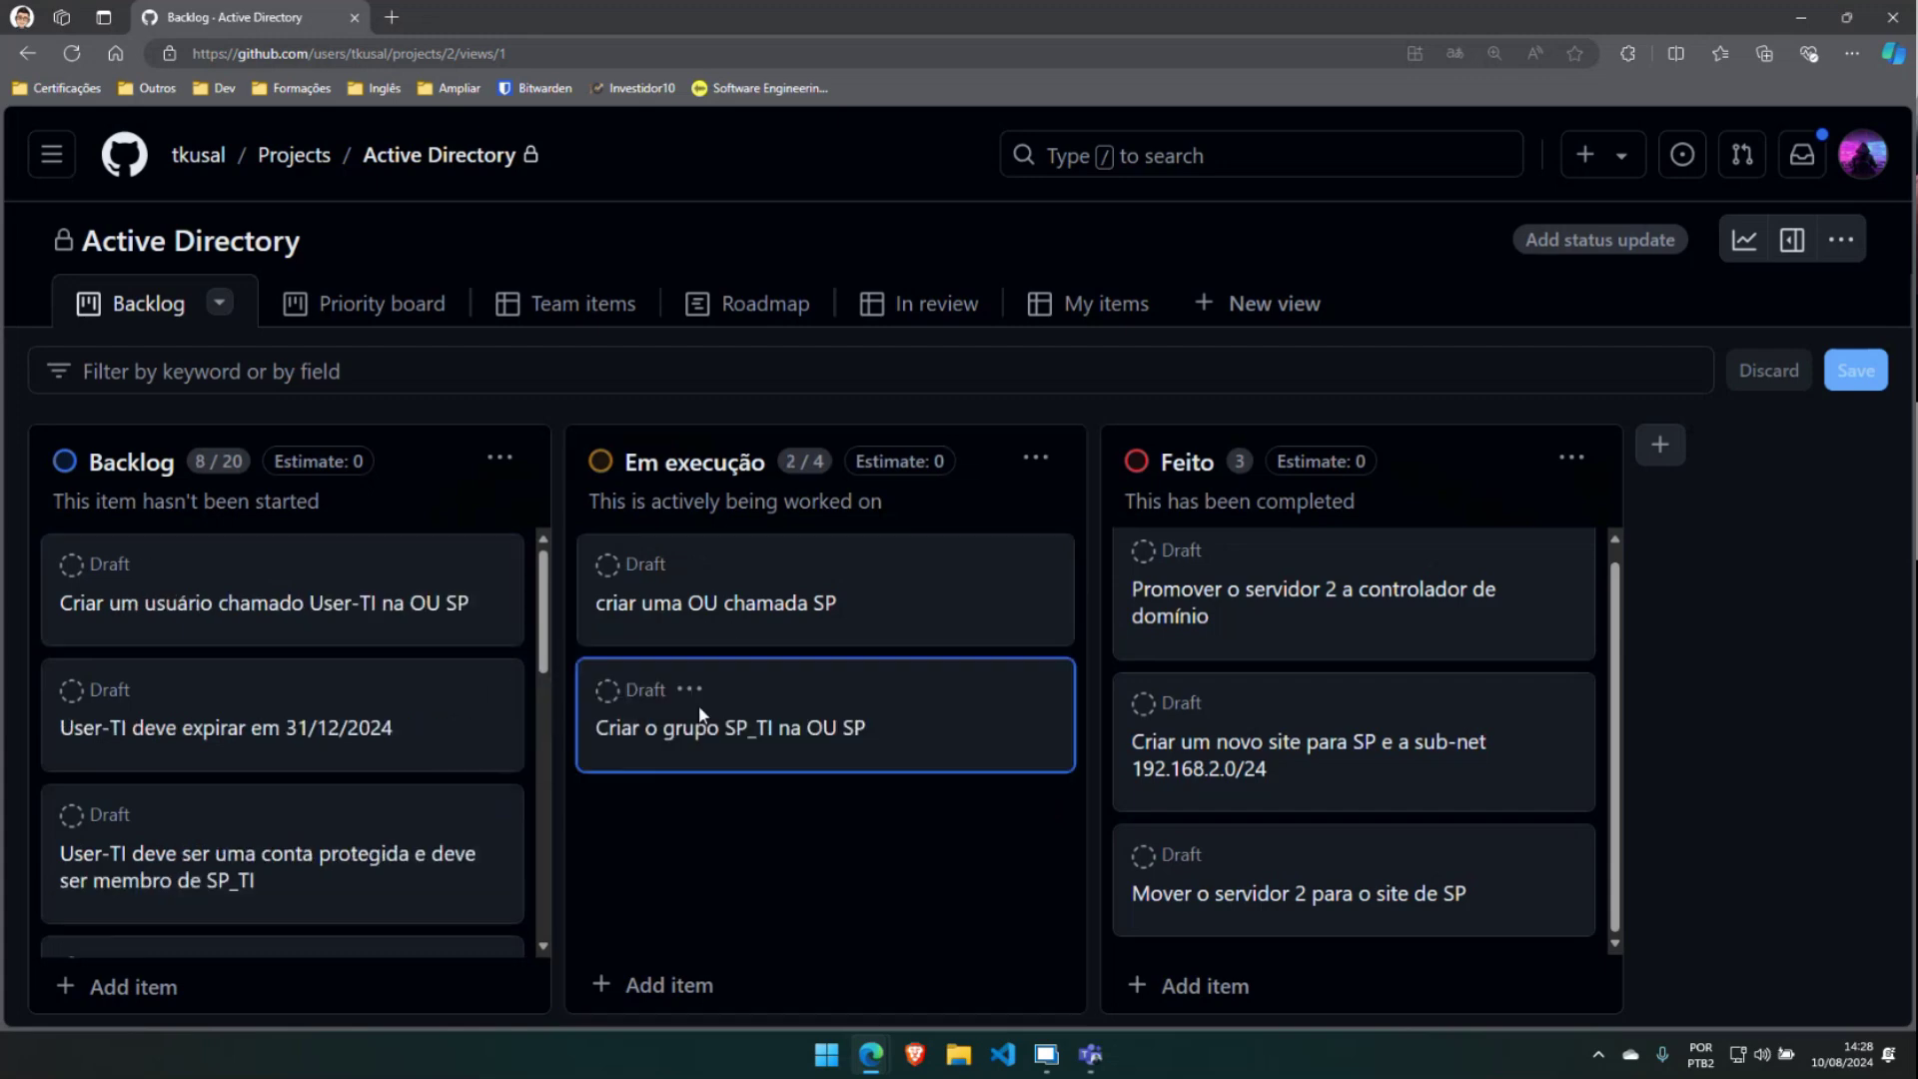
{"action": "left_click_drag", "start_coordinate": [399, 604], "coordinate": [813, 822]}
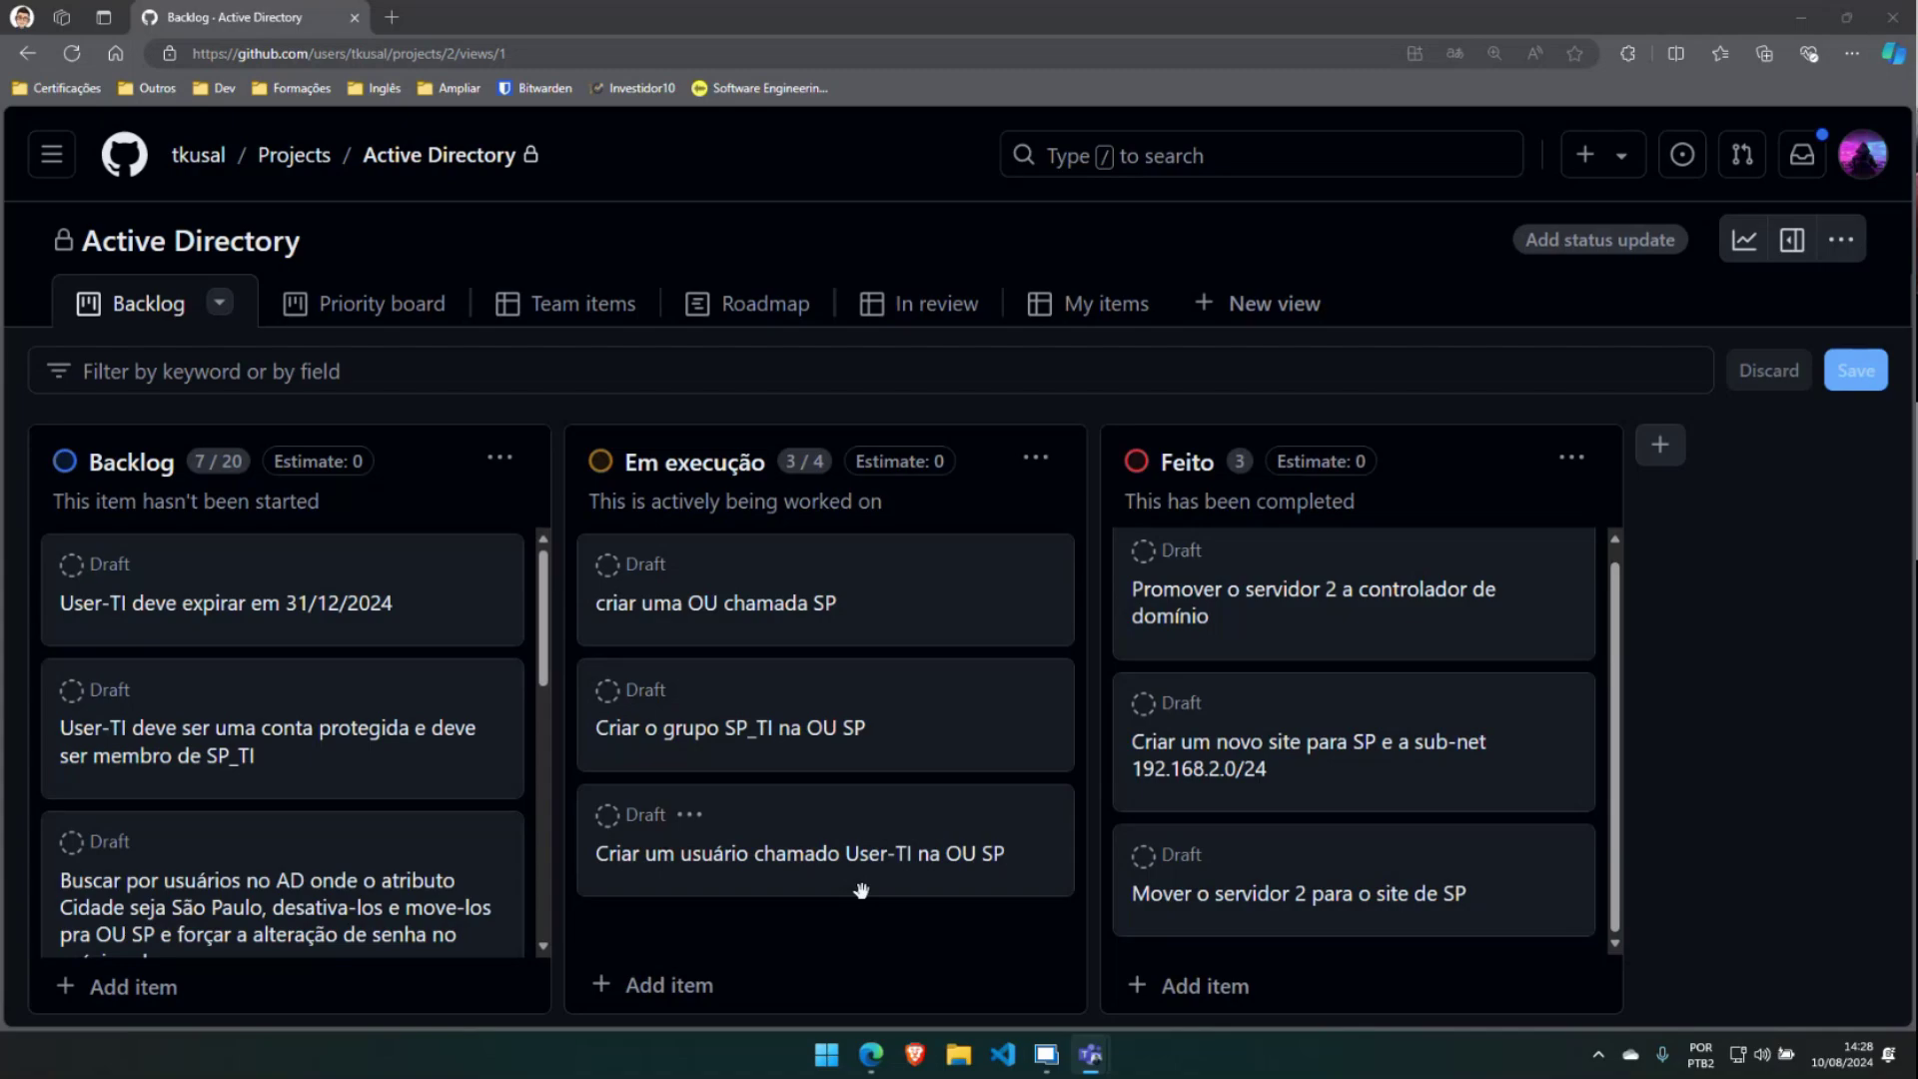
Switch back to the SRV 1 session in Remote Desktop Manager and open Active Directory Users and Computers in a maximized window
{"action": "left_click", "coordinate": [1039, 1065]}
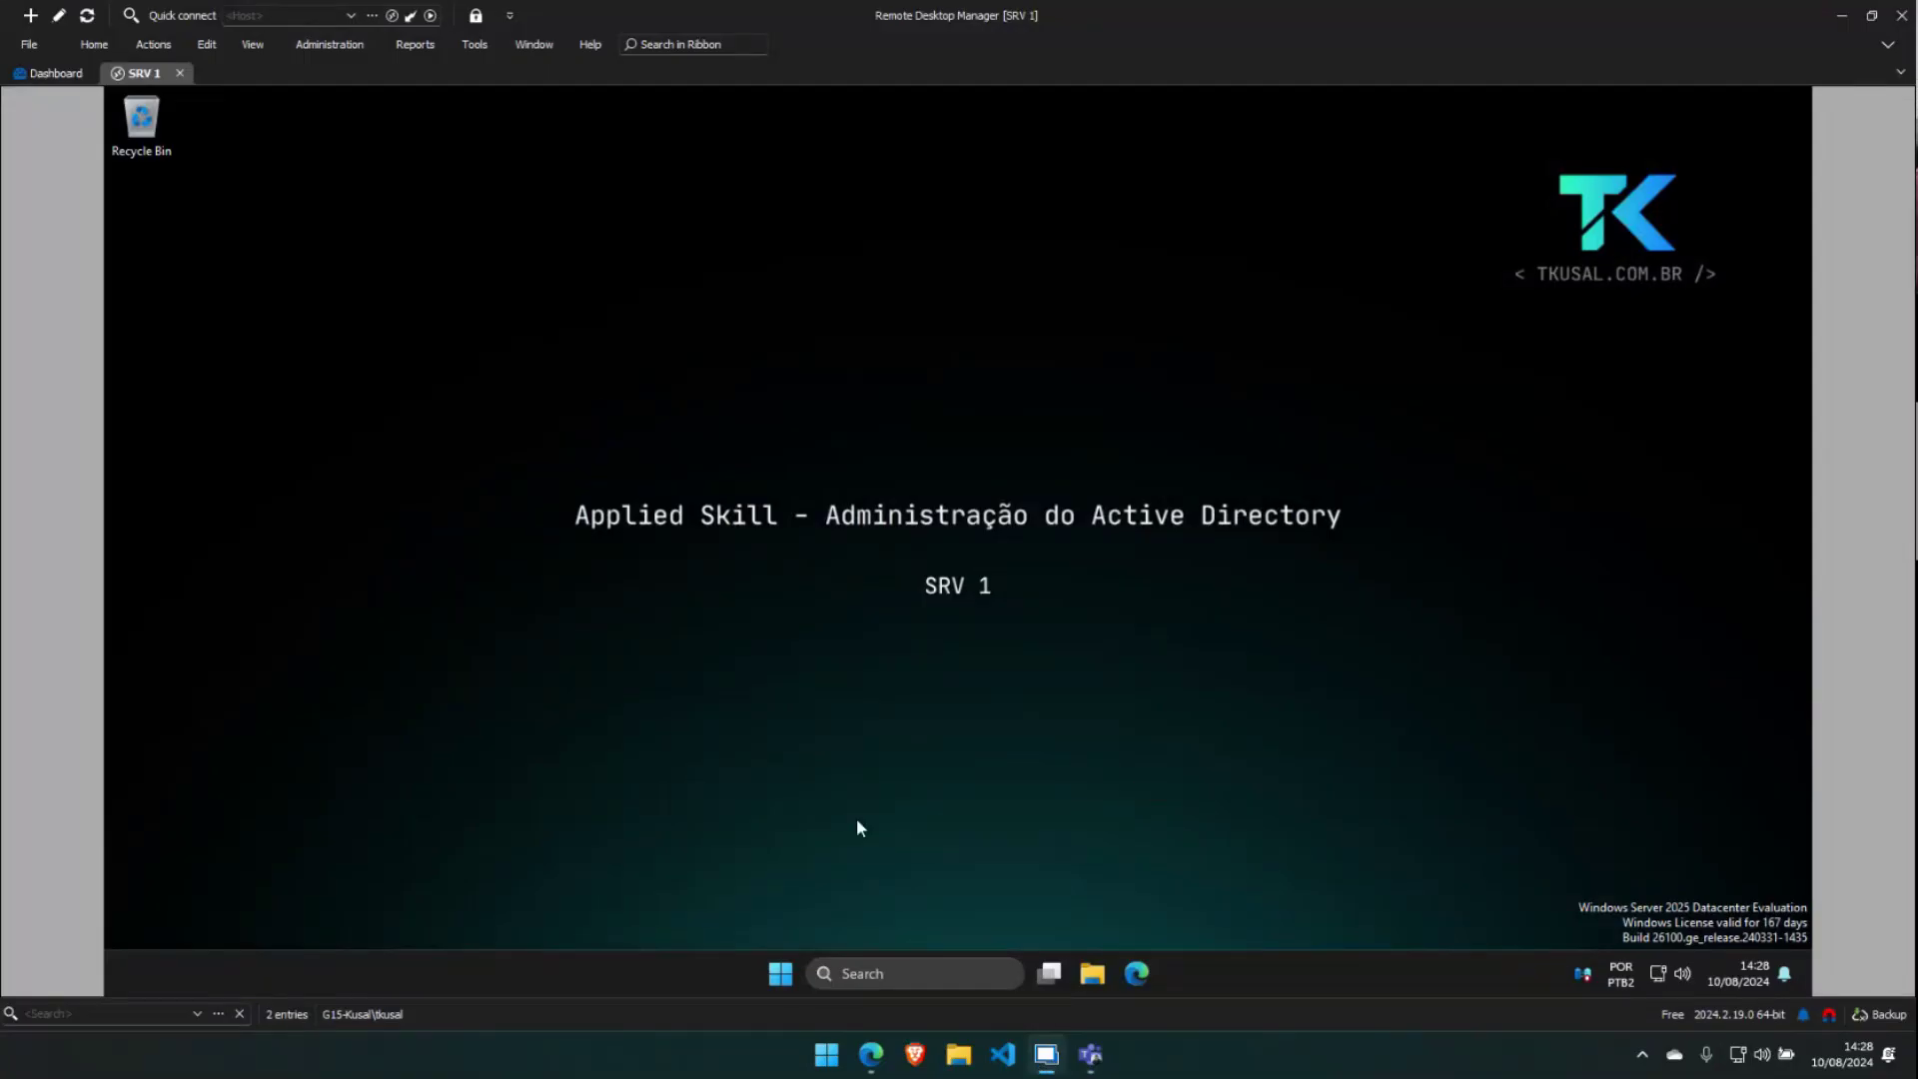
{"action": "left_click", "coordinate": [783, 987]}
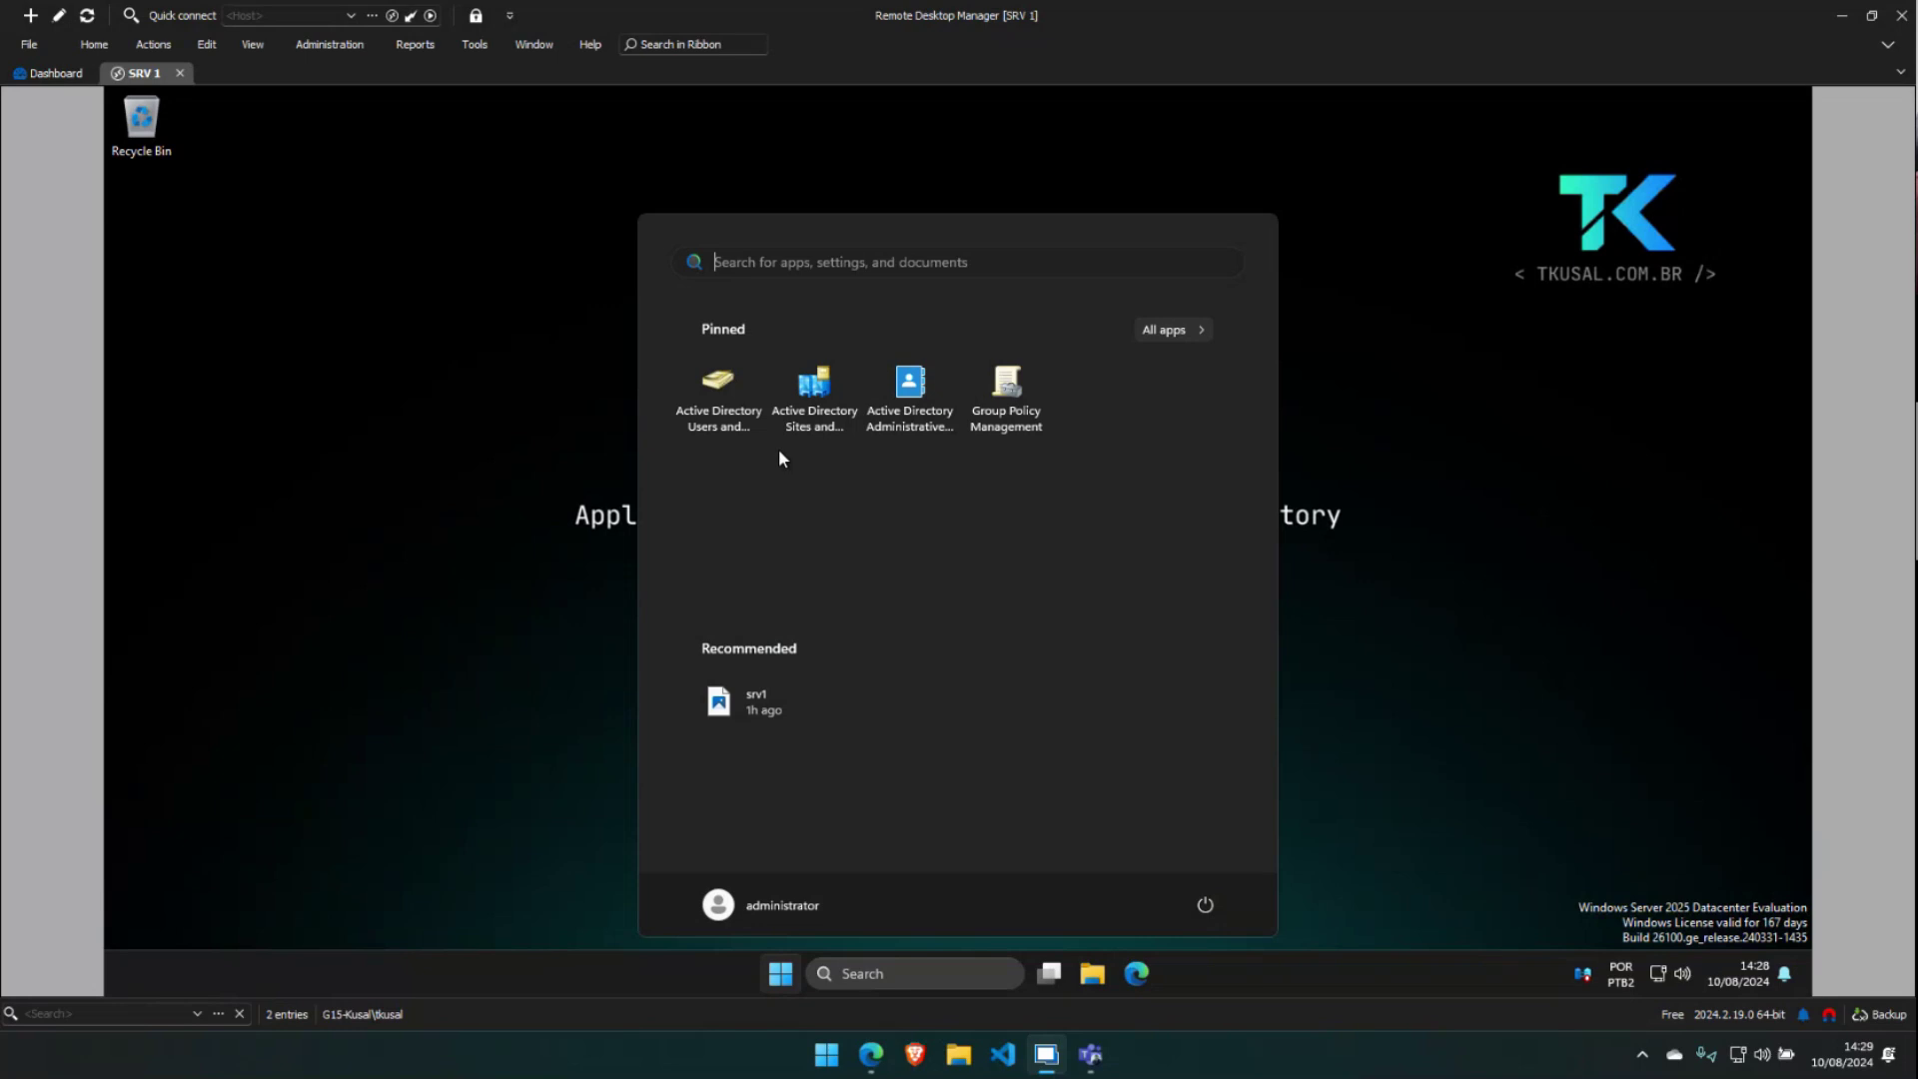
{"action": "left_click", "coordinate": [719, 385]}
{"action": "double_click", "coordinate": [586, 191]}
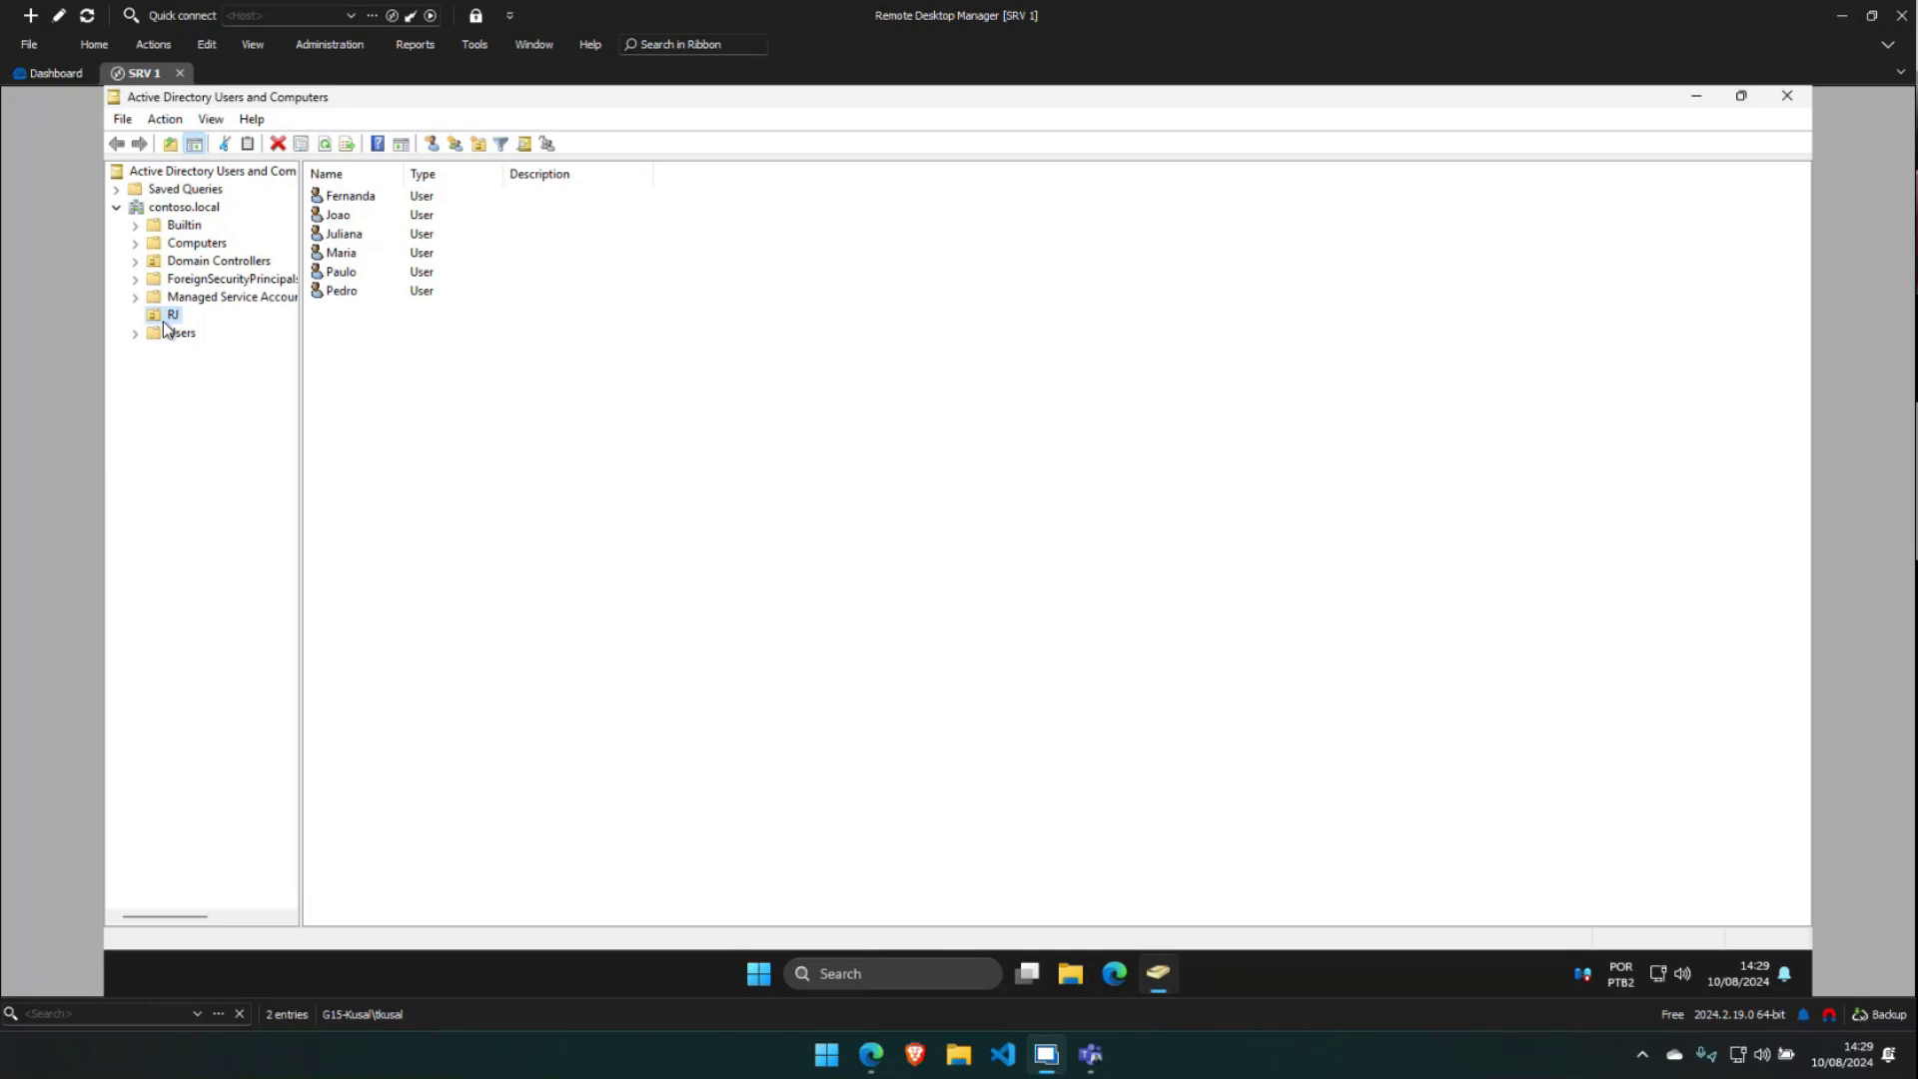
Examine the default containers of contoso.local, including Builtin, Computers and Users, and the user accounts in the RJ OU
{"action": "left_click", "coordinate": [190, 246]}
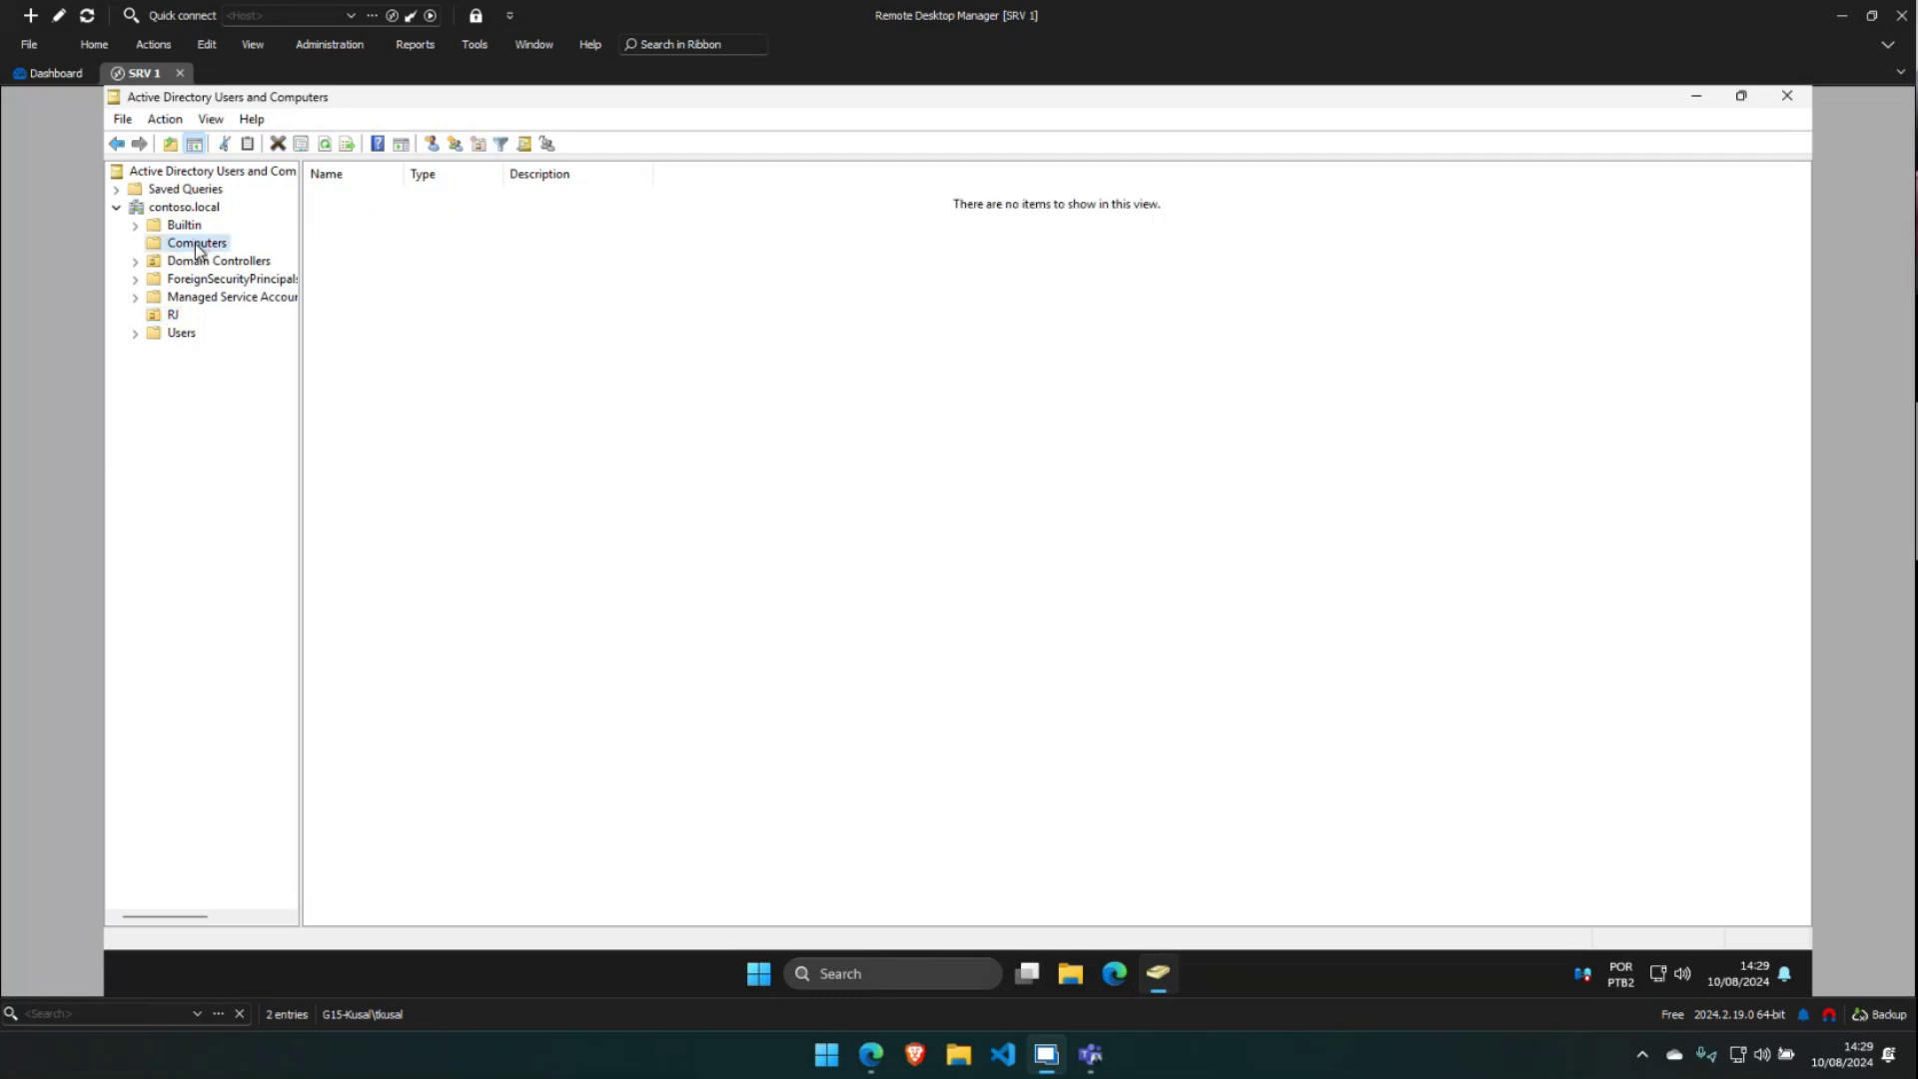
{"action": "left_click", "coordinate": [183, 228]}
{"action": "left_click", "coordinate": [185, 244]}
{"action": "left_click", "coordinate": [204, 278]}
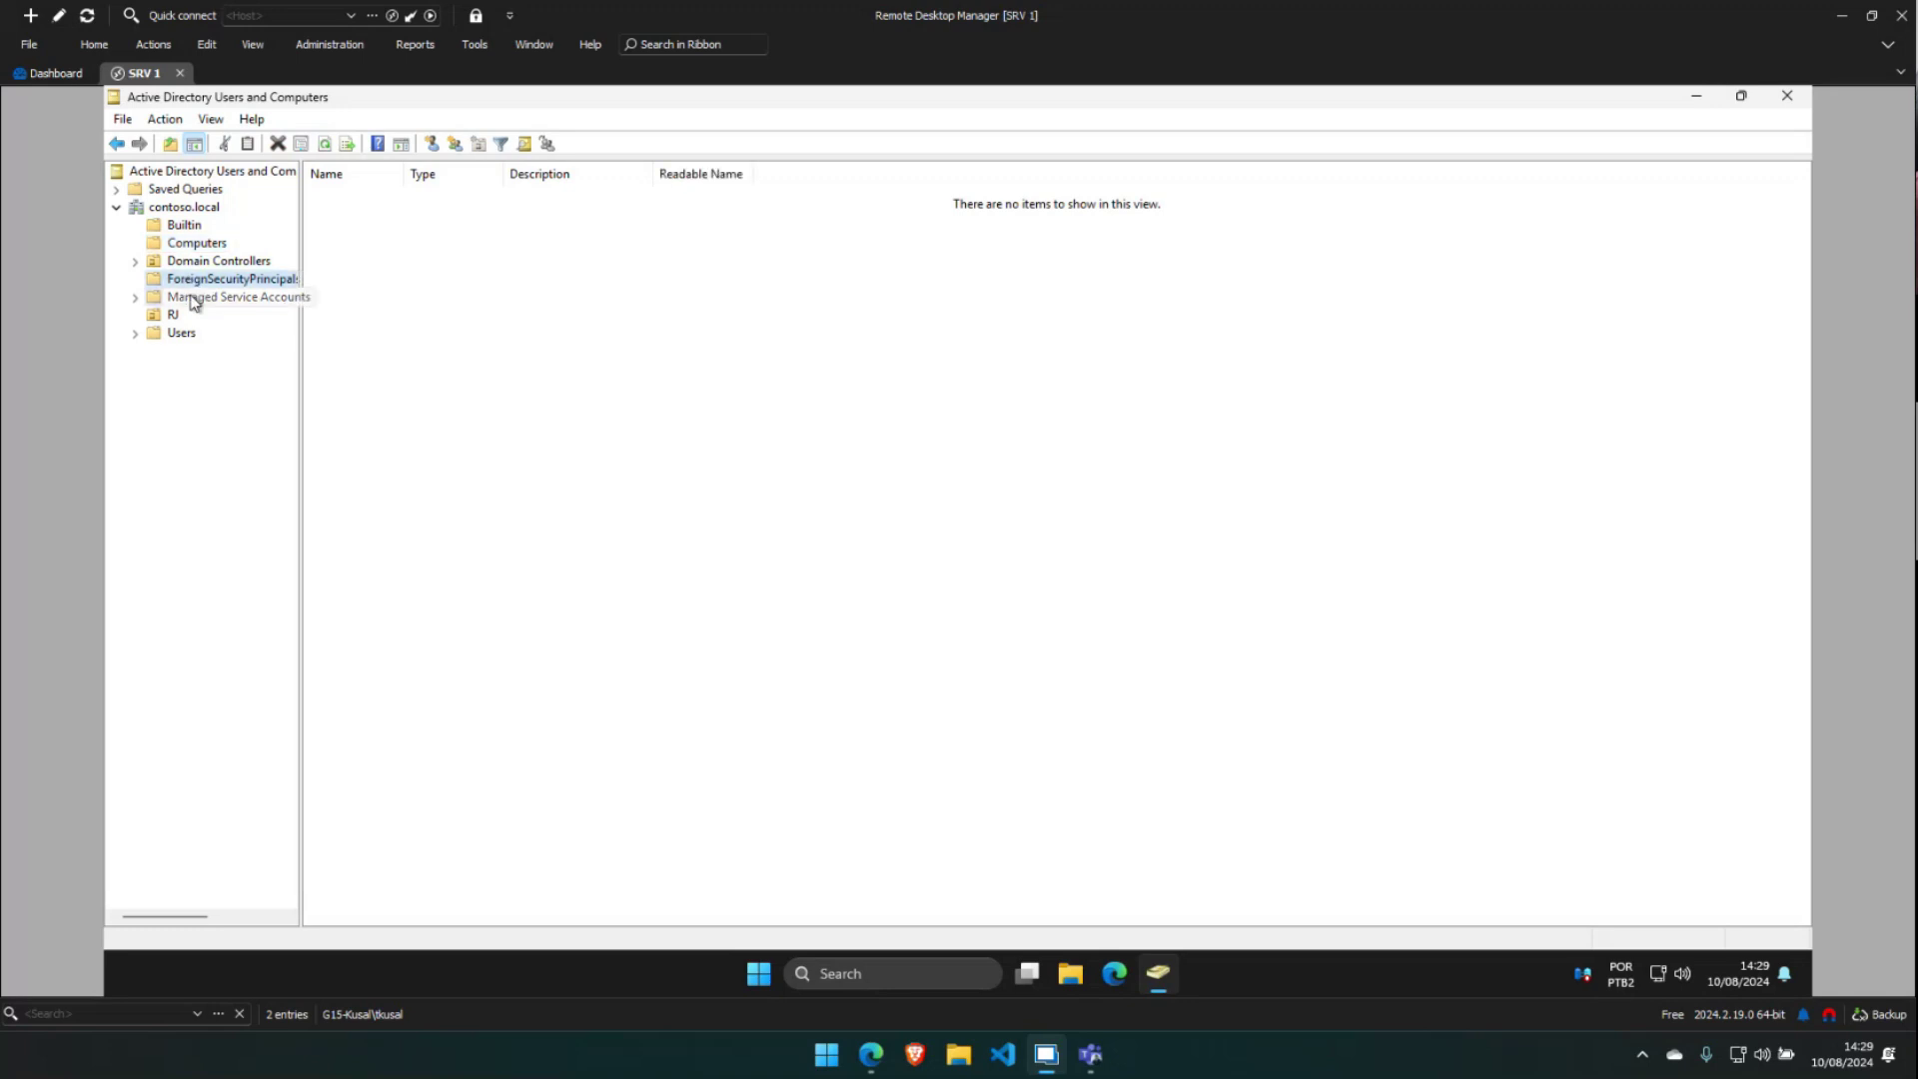
{"action": "left_click", "coordinate": [200, 297]}
{"action": "left_click", "coordinate": [178, 333]}
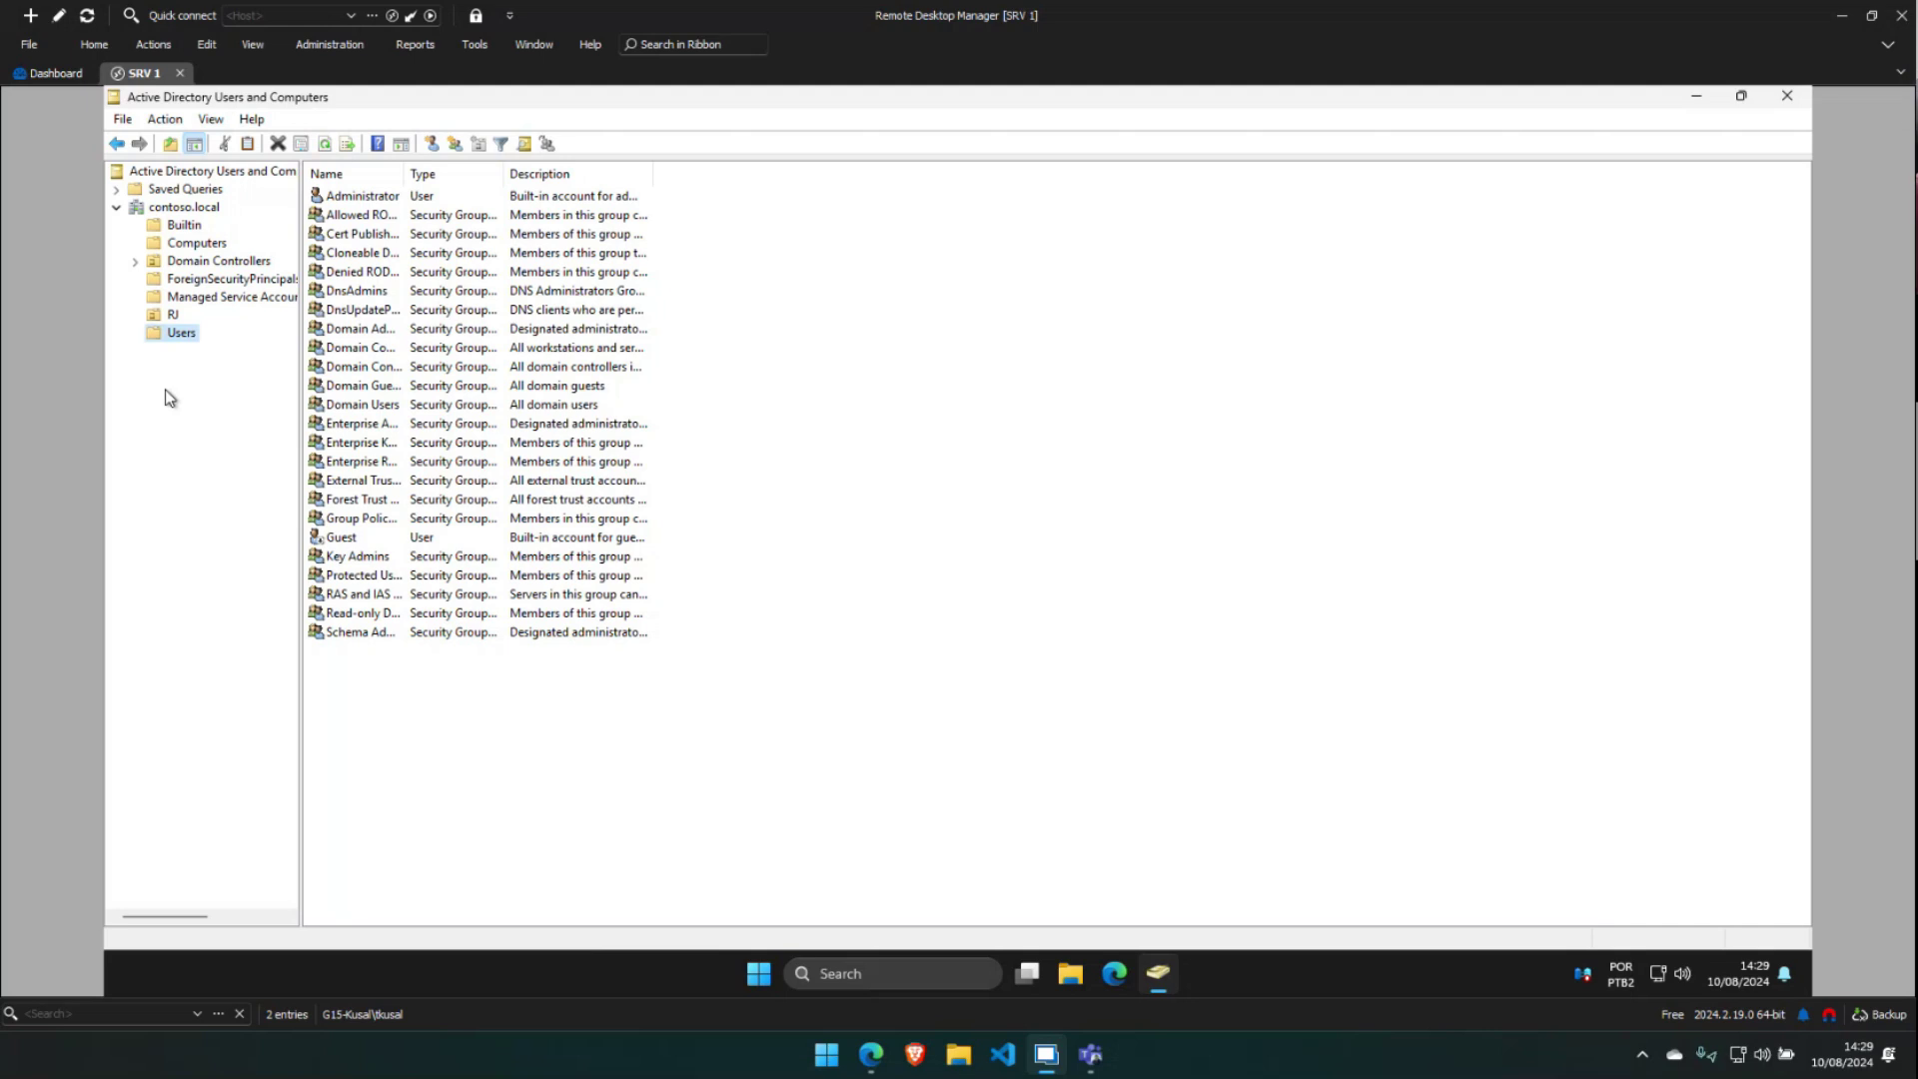
{"action": "left_click", "coordinate": [172, 314]}
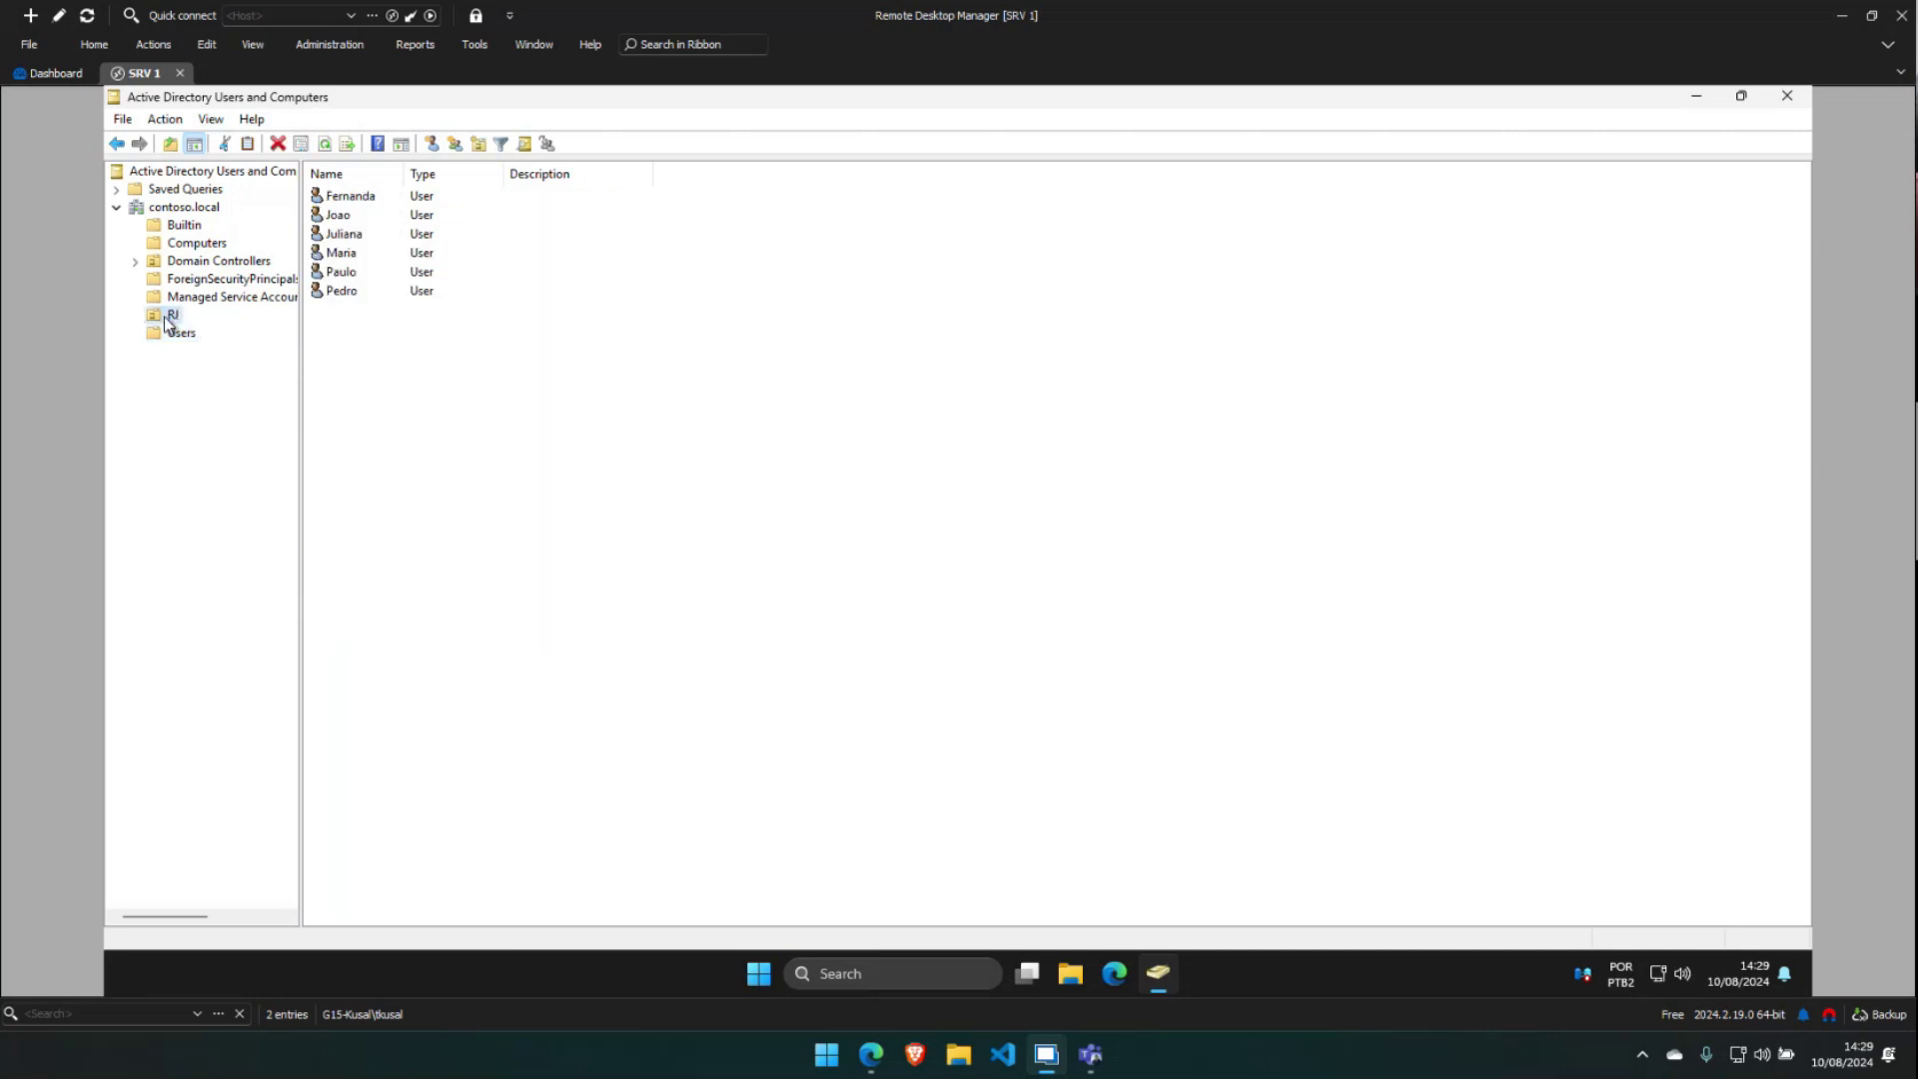
{"action": "left_click_drag", "start_coordinate": [391, 404], "coordinate": [368, 184]}
{"action": "left_click", "coordinate": [452, 574]}
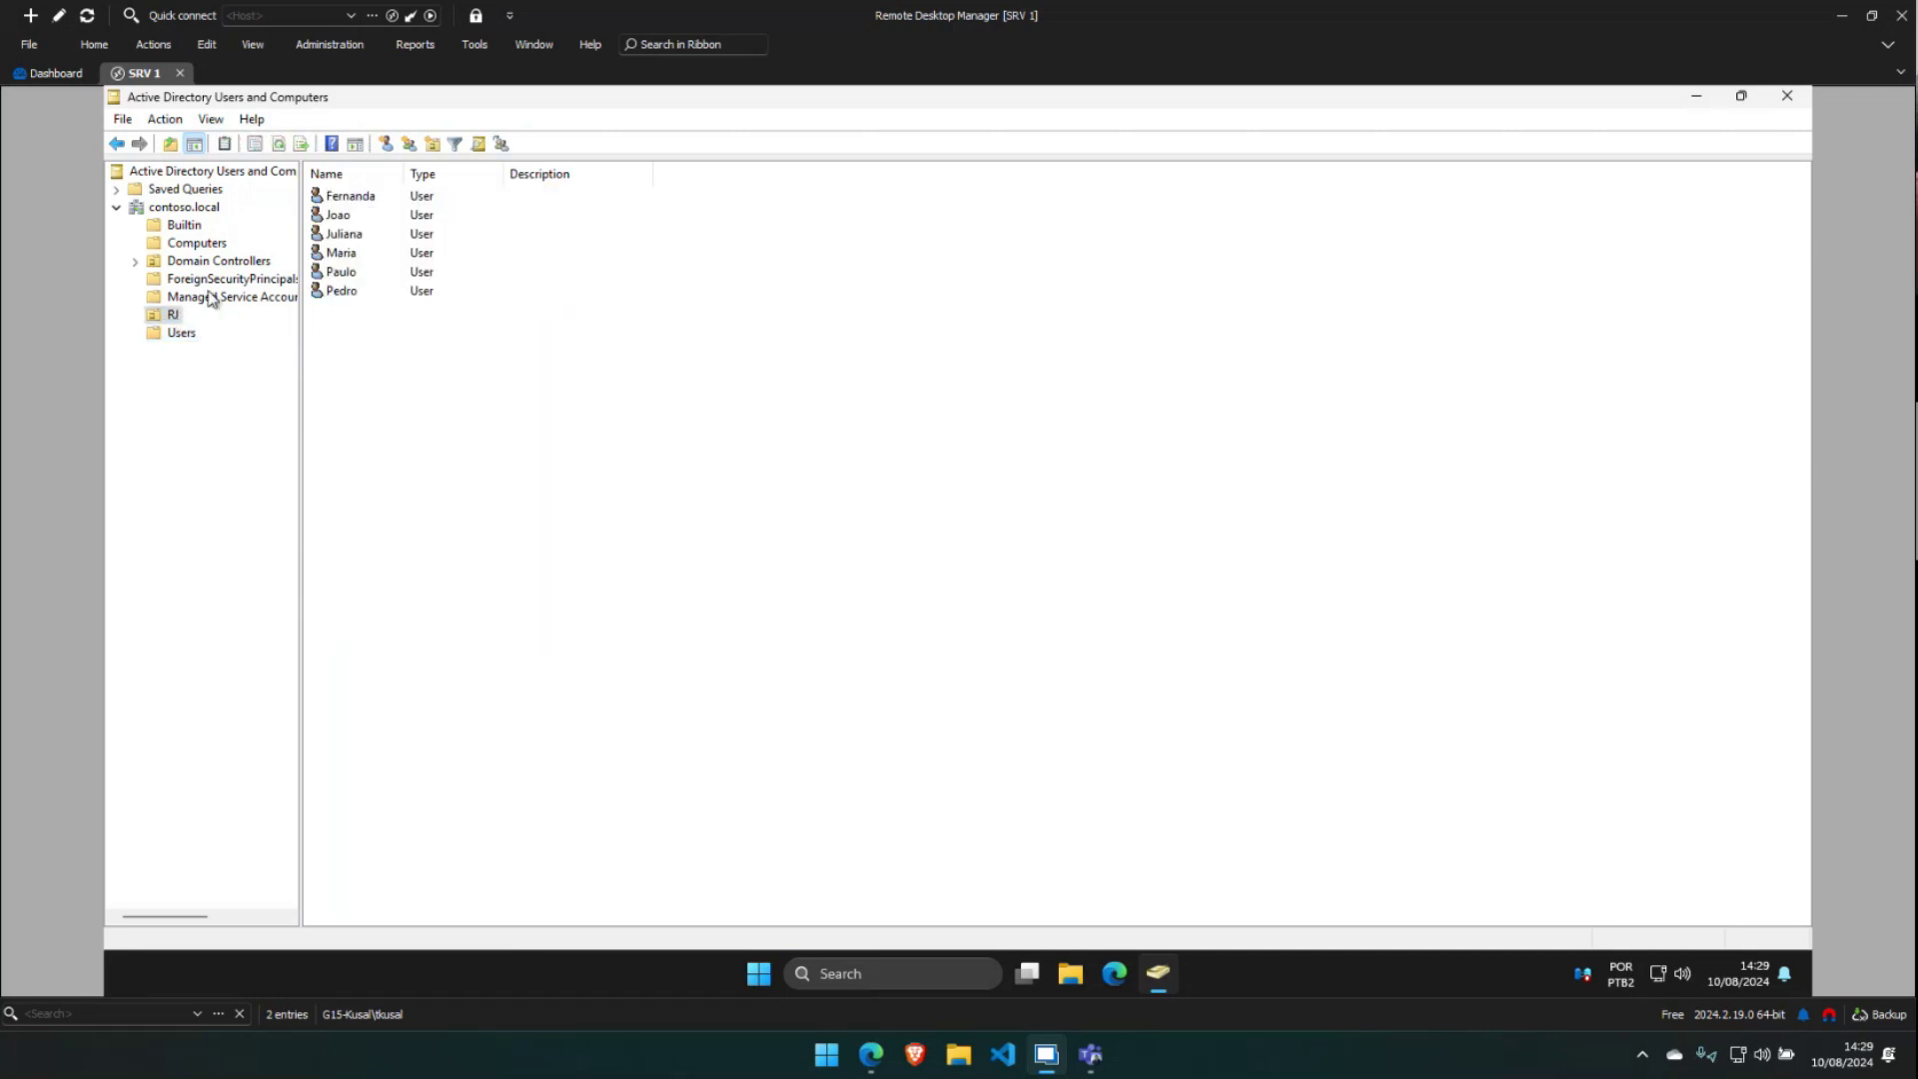
Create an organizational unit named SP directly under contoso.local, keeping its protection from accidental deletion
{"action": "right_click", "coordinate": [157, 213]}
{"action": "mouse_move", "coordinate": [266, 368]}
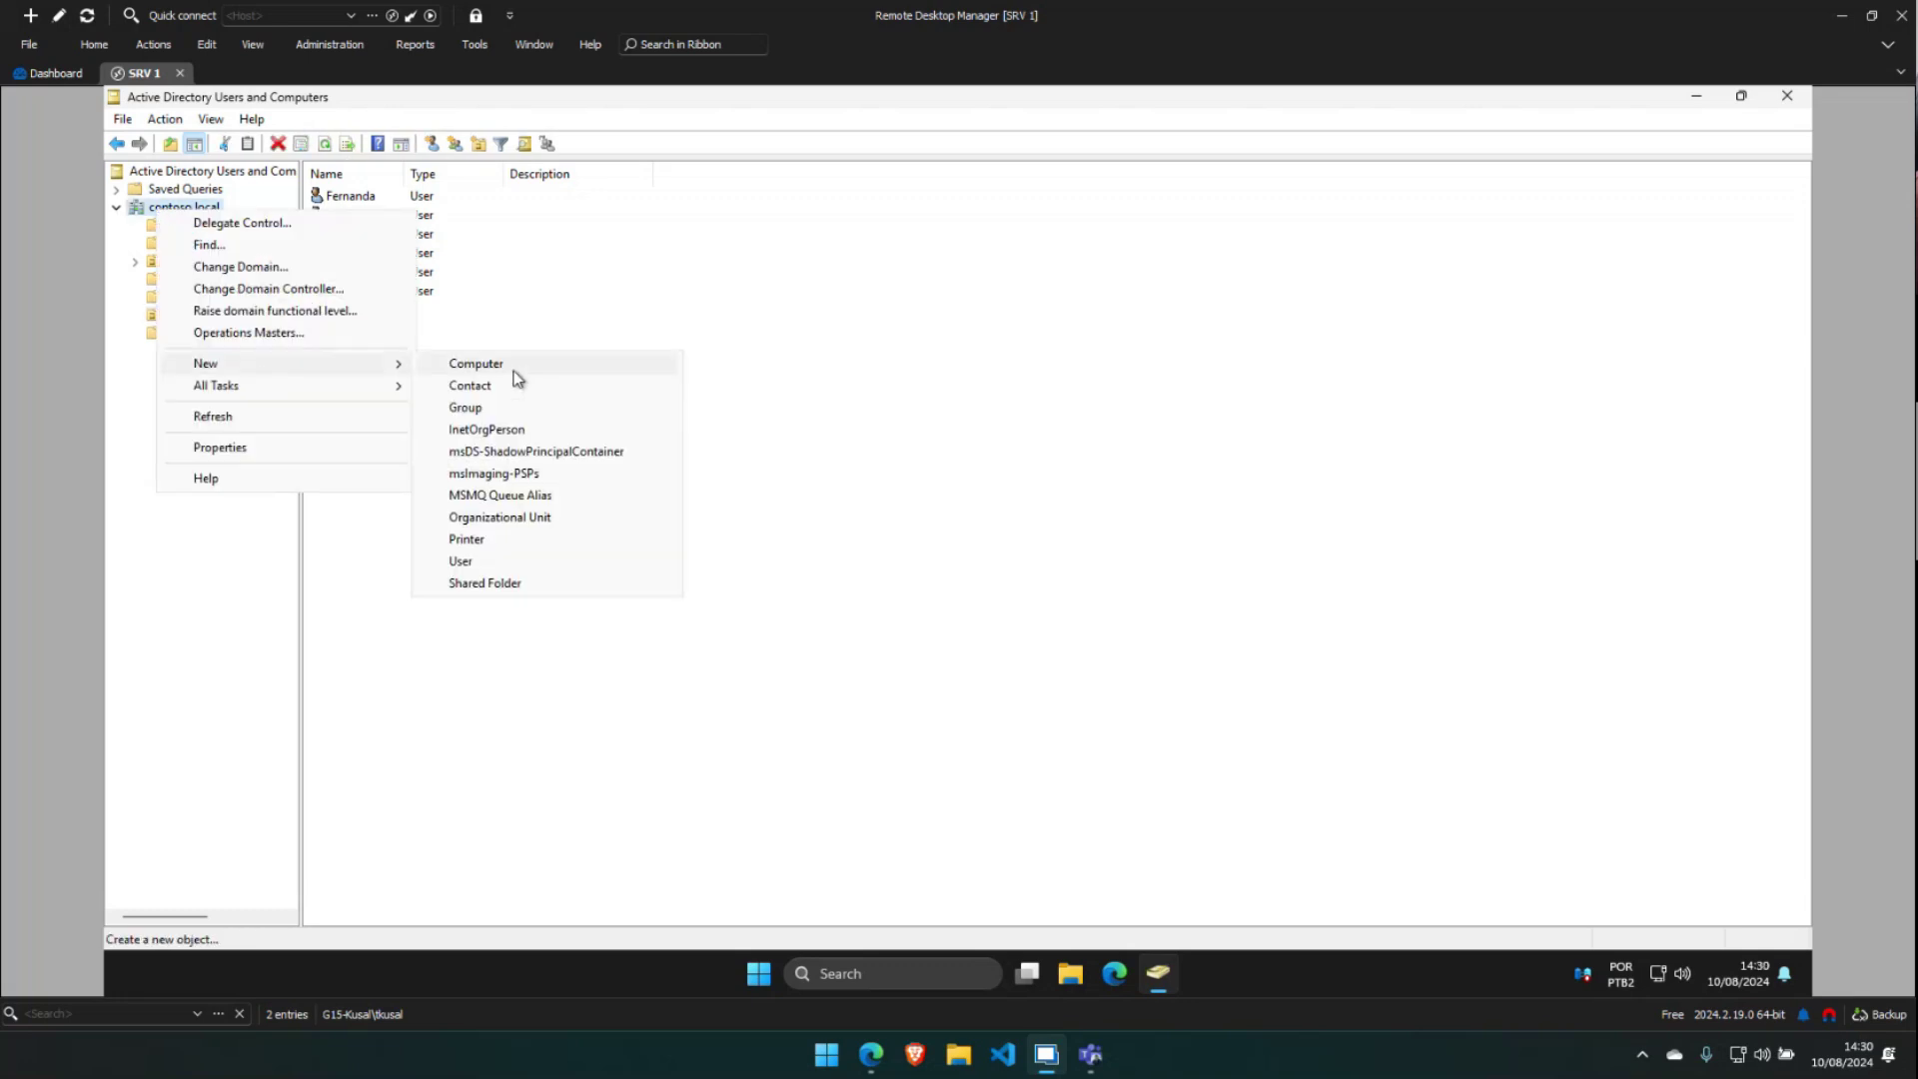
{"action": "left_click", "coordinate": [500, 517]}
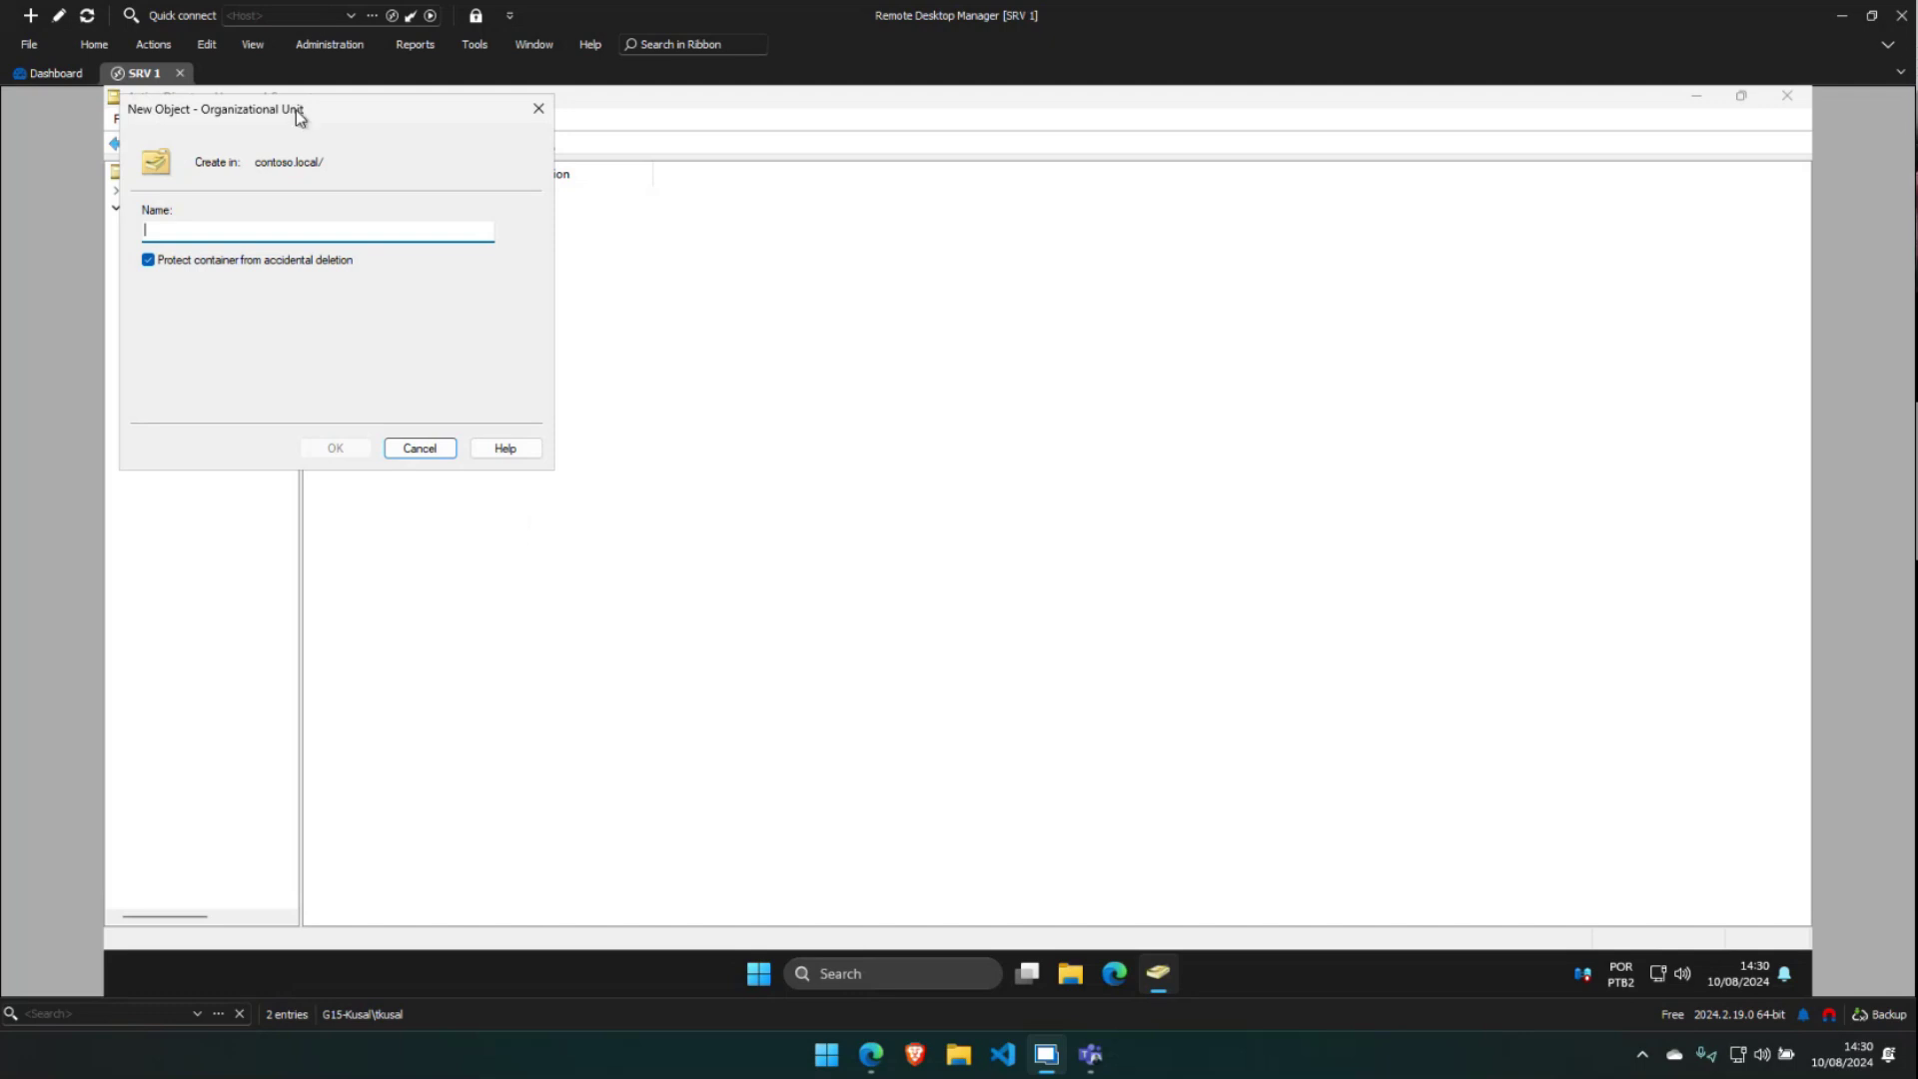
{"action": "left_click_drag", "start_coordinate": [298, 116], "coordinate": [416, 232]}
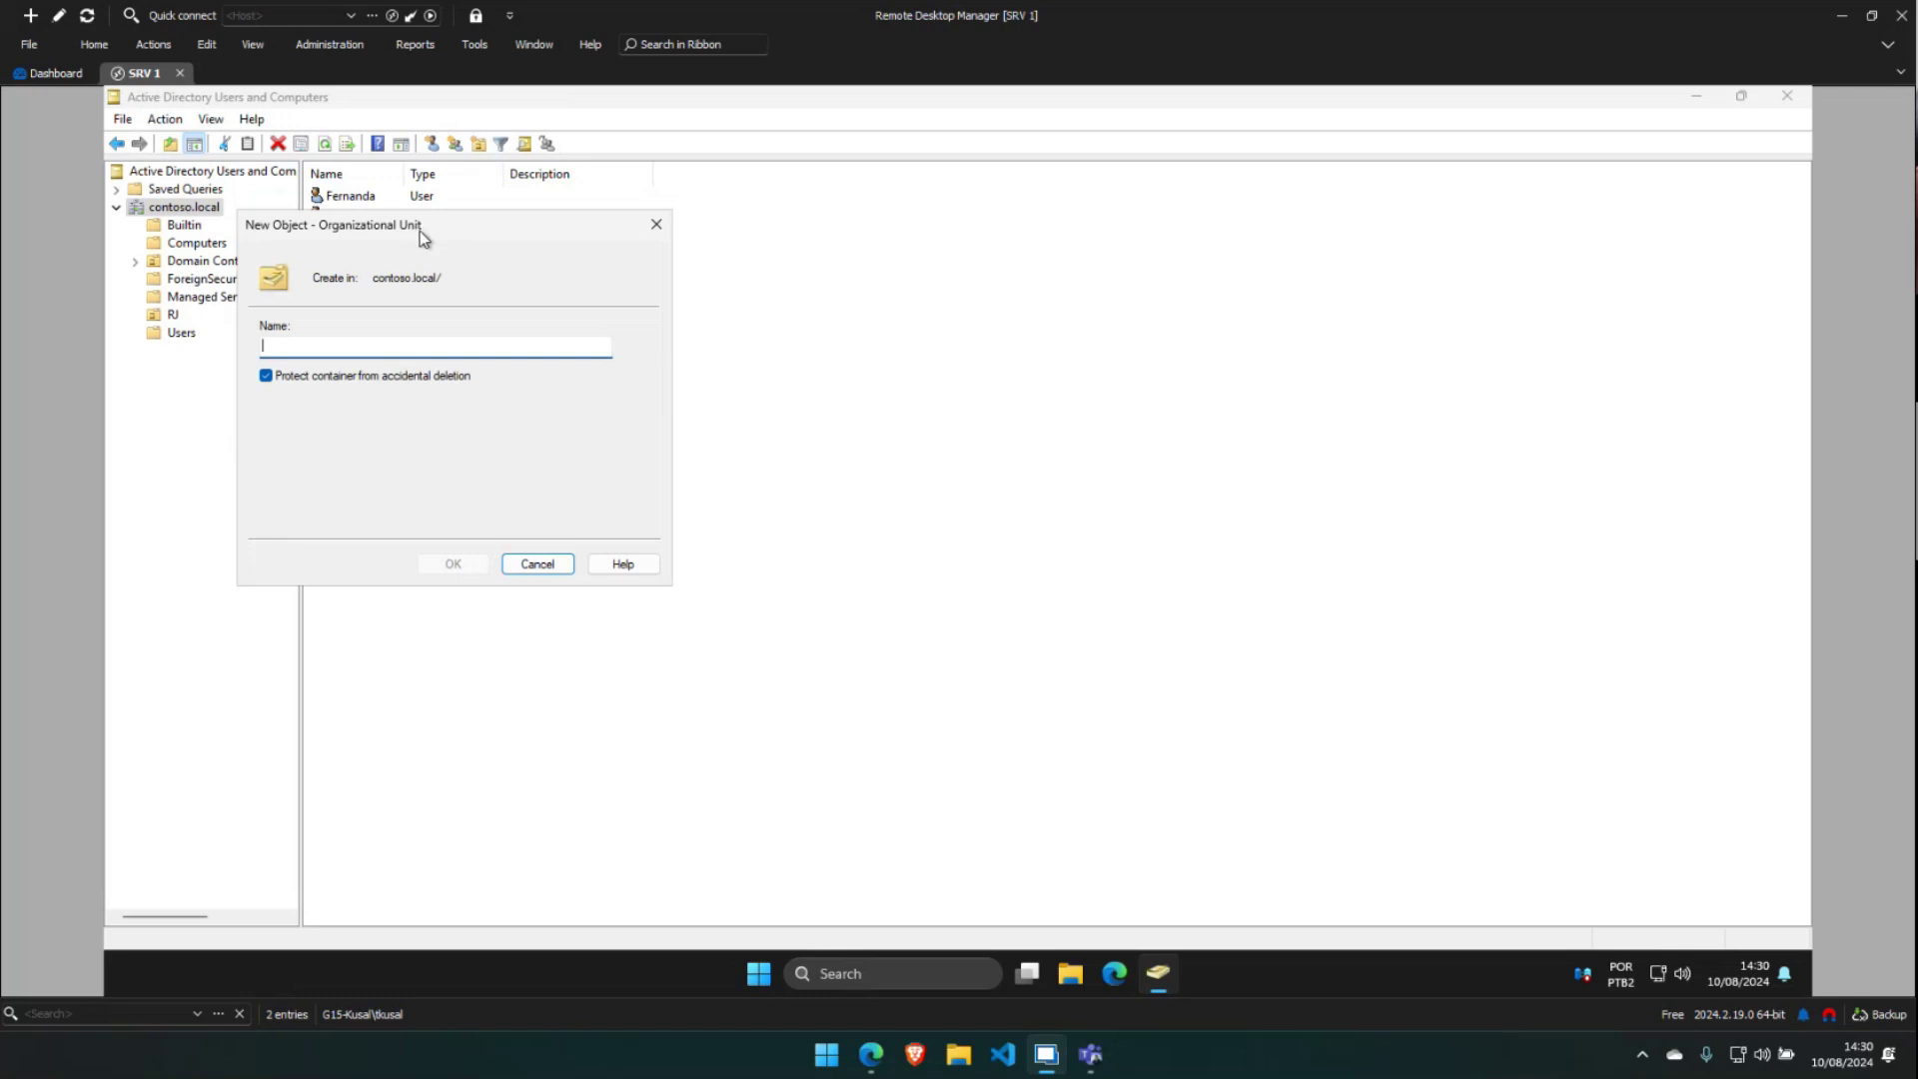
{"action": "type", "text": "SP"}
{"action": "key", "text": "Return"}
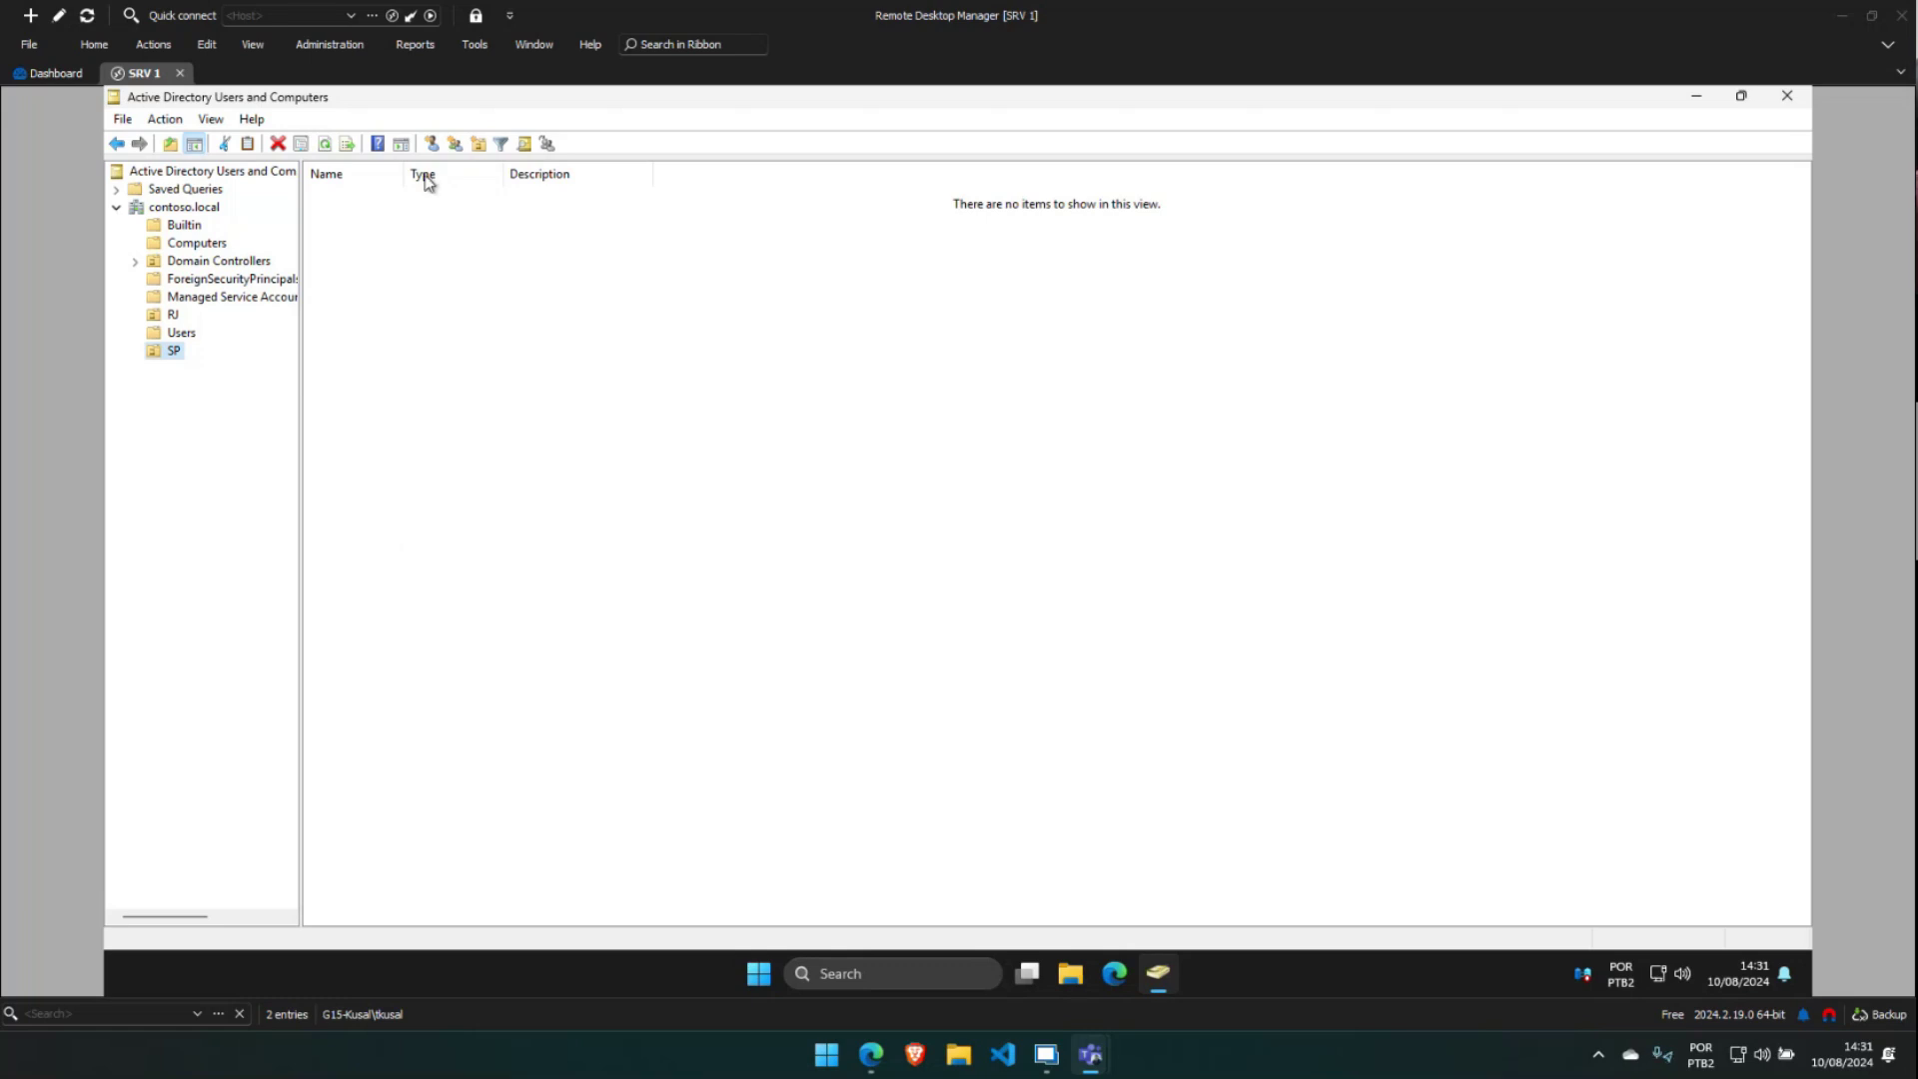
Create a universal security group named SP-TI in the SP OU and widen the list's Type column
{"action": "left_click", "coordinate": [455, 145]}
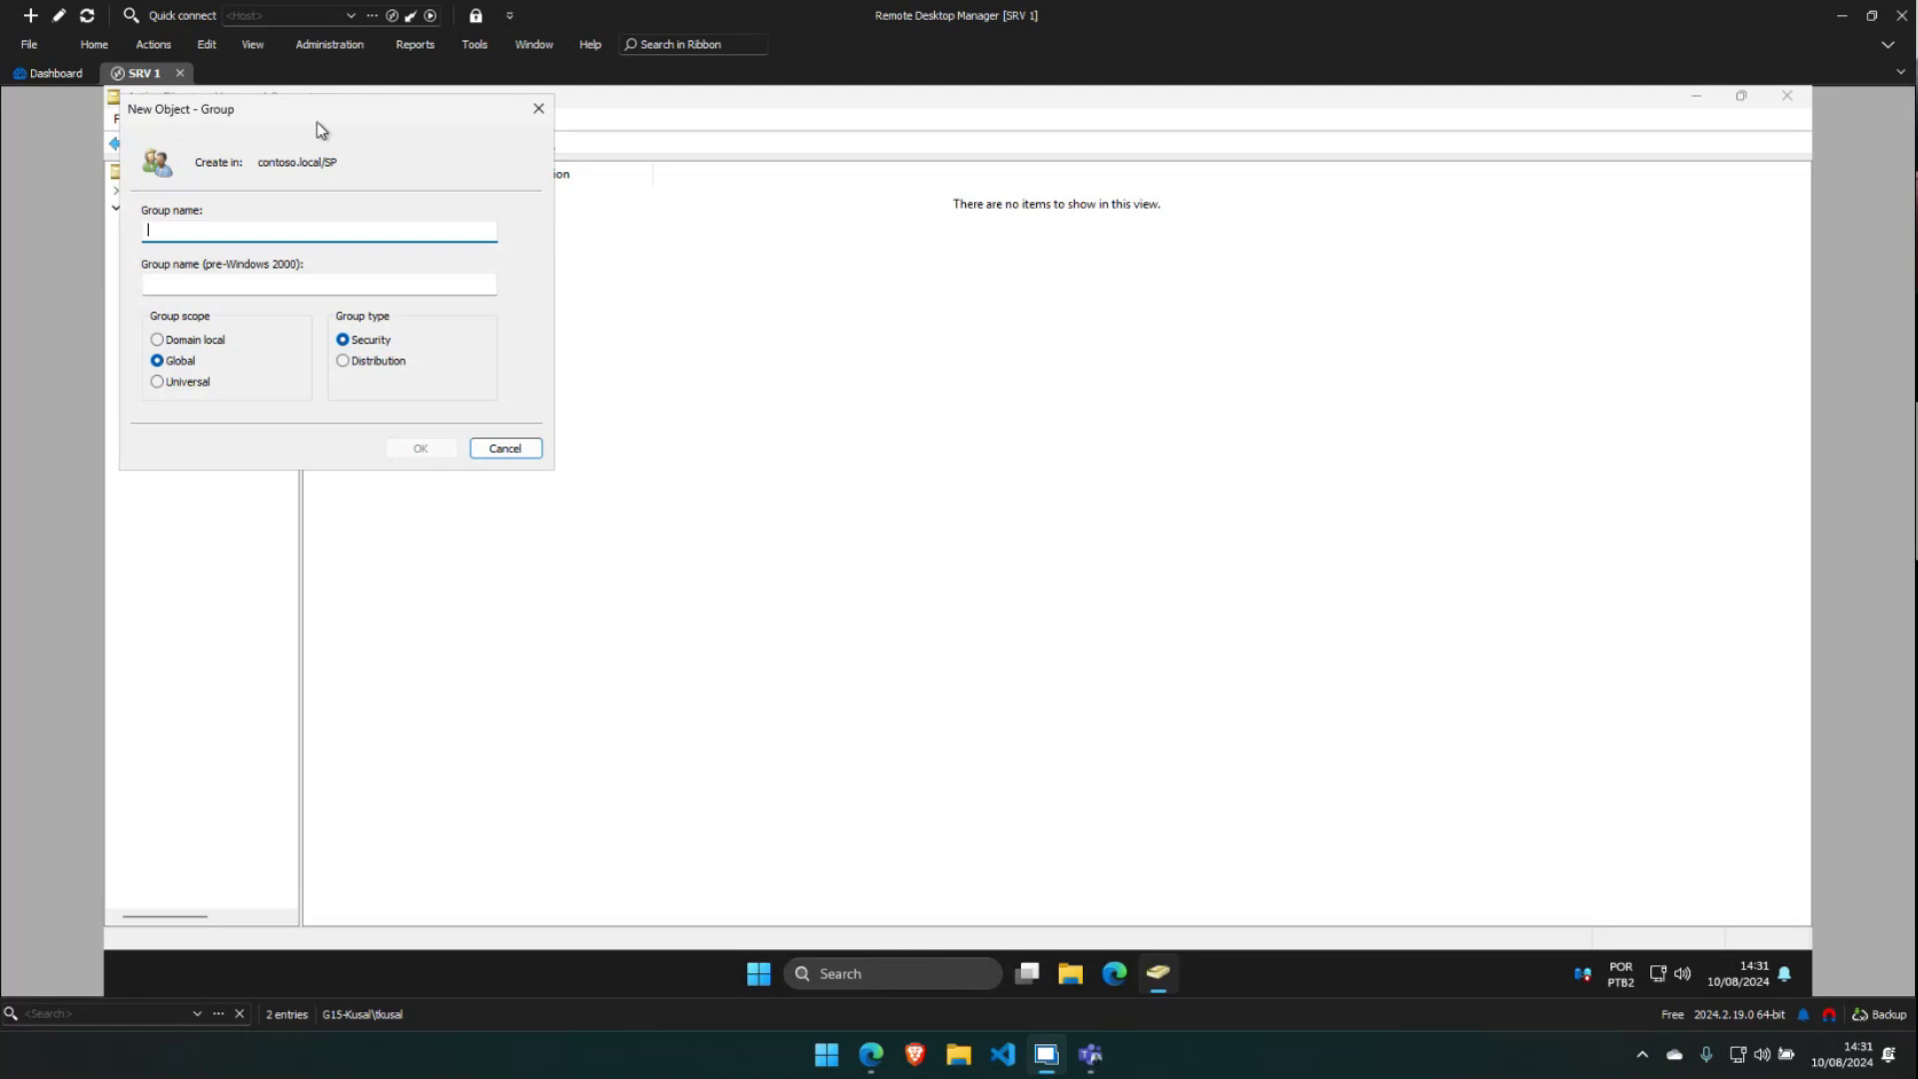
{"action": "left_click_drag", "start_coordinate": [316, 122], "coordinate": [472, 193]}
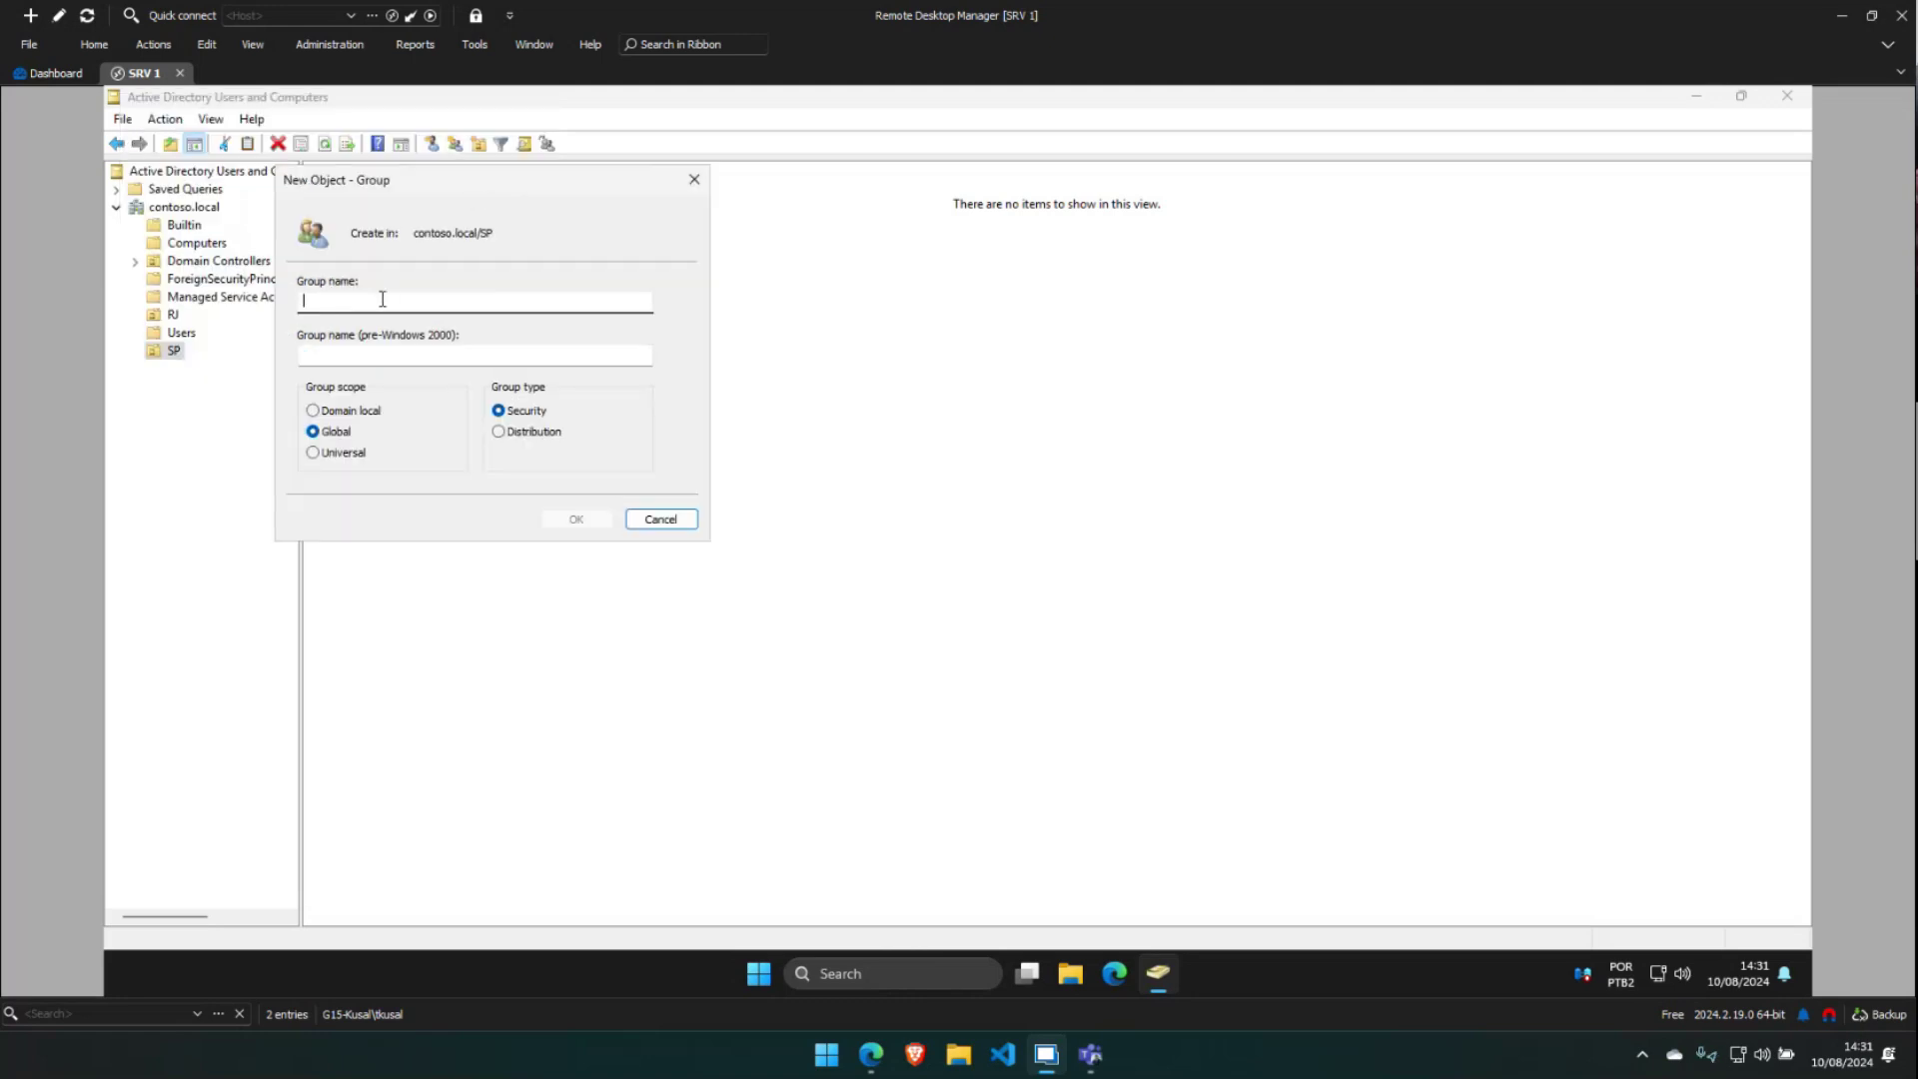
{"action": "type", "text": "SP-TI"}
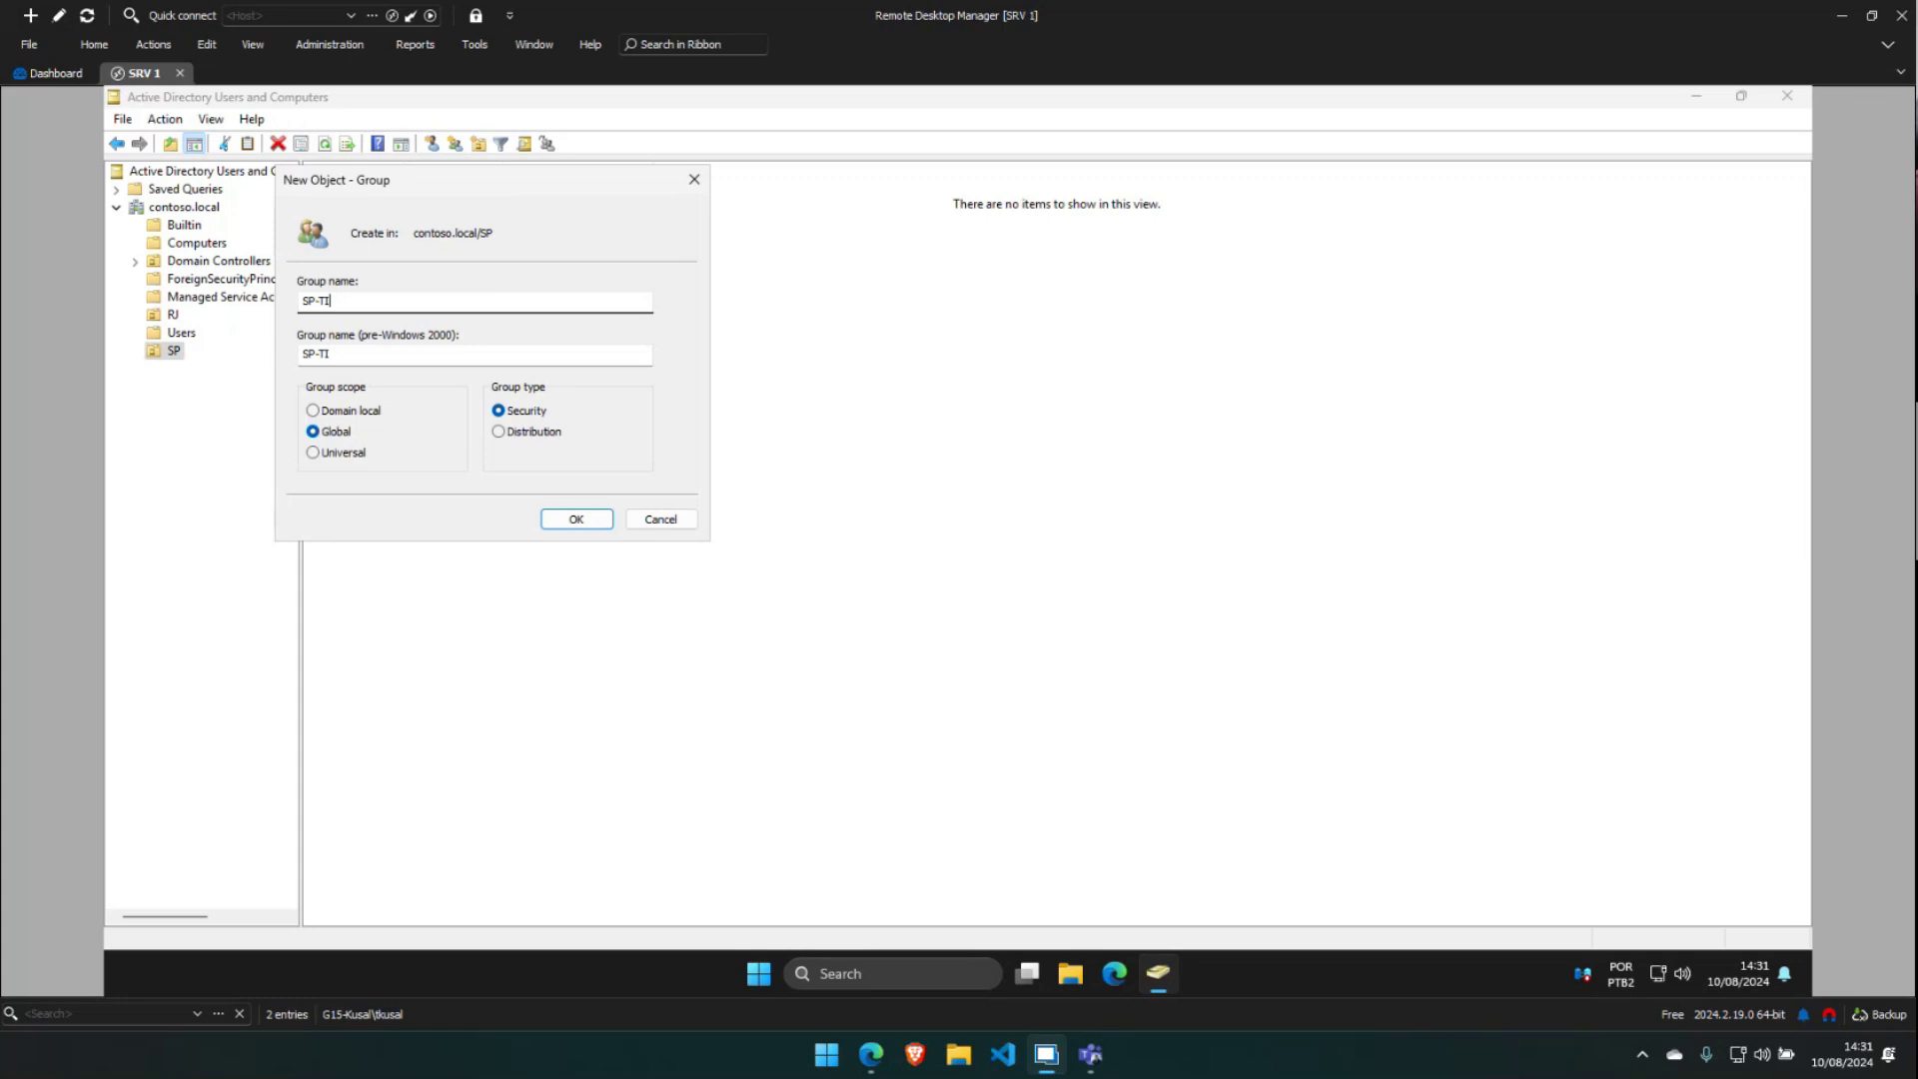
{"action": "left_click", "coordinate": [366, 459]}
{"action": "left_click", "coordinate": [568, 524]}
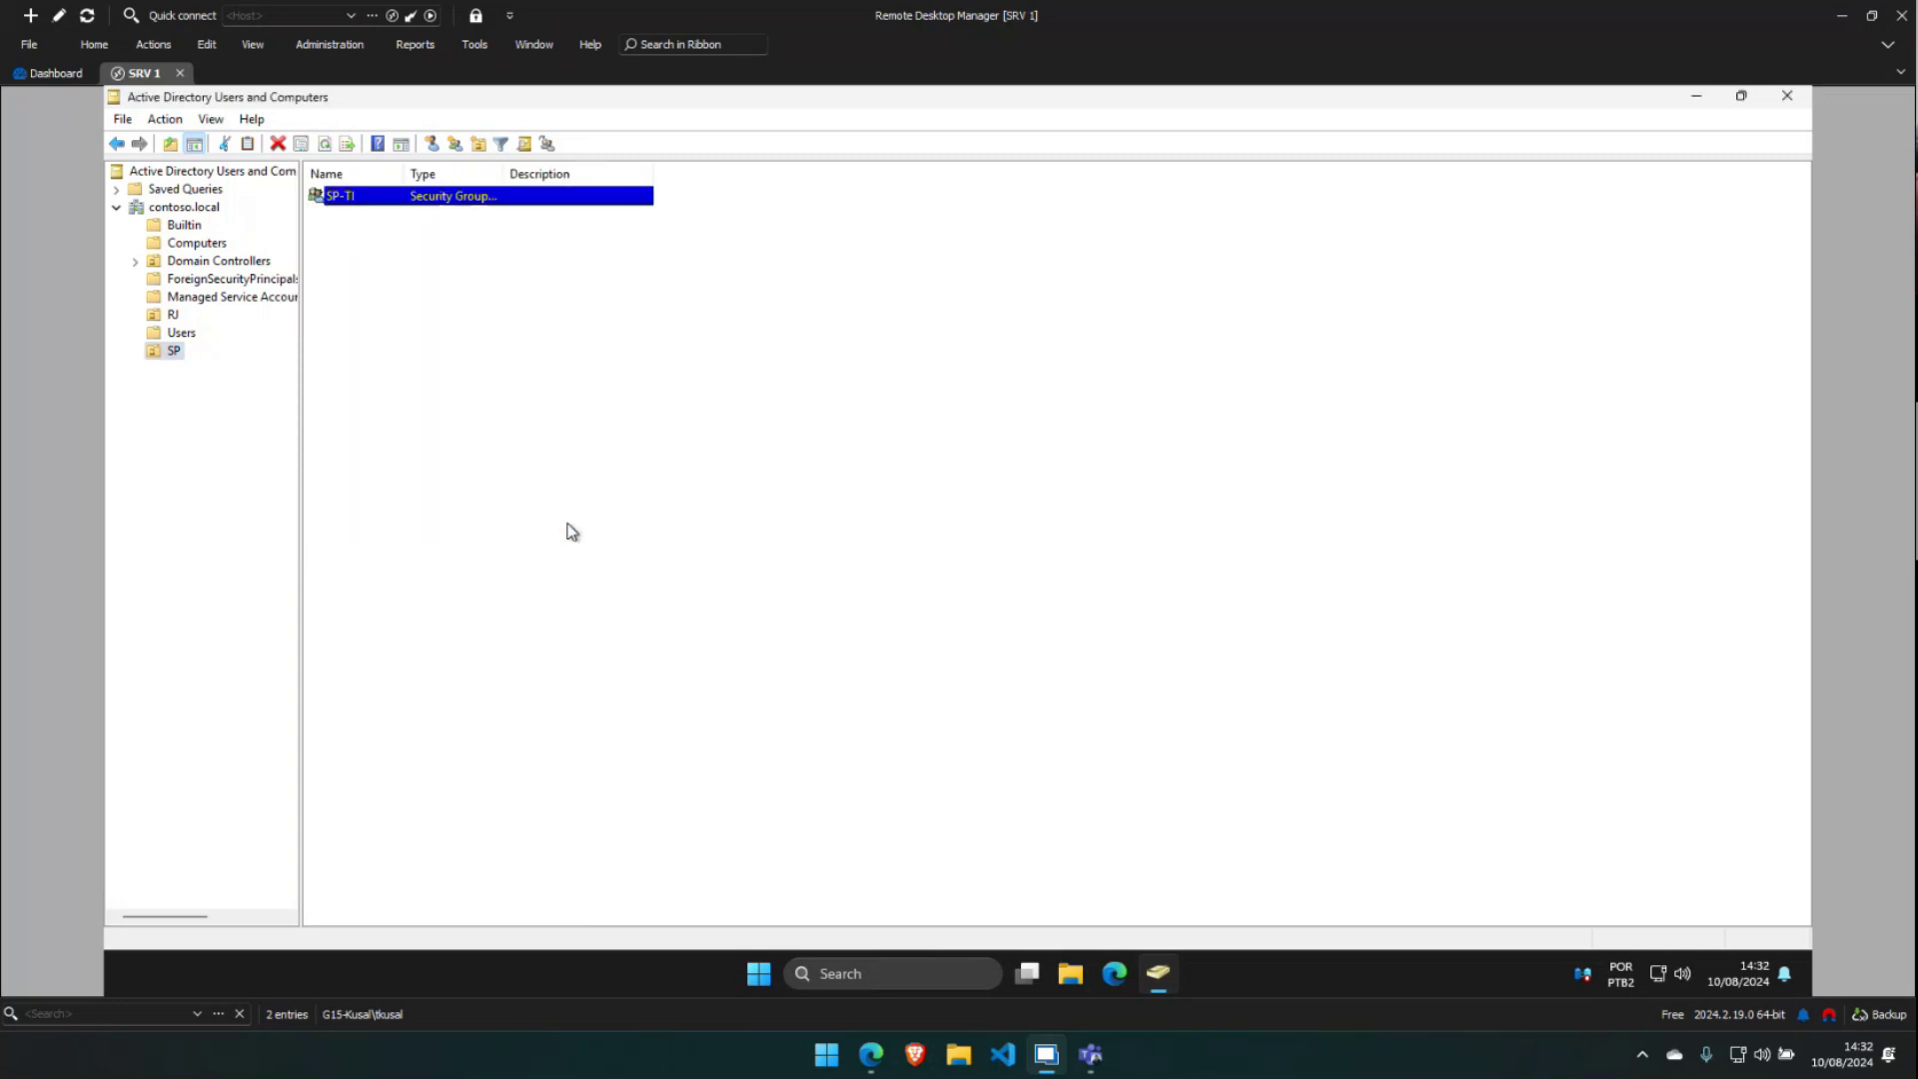
{"action": "left_click_drag", "start_coordinate": [505, 175], "coordinate": [603, 189]}
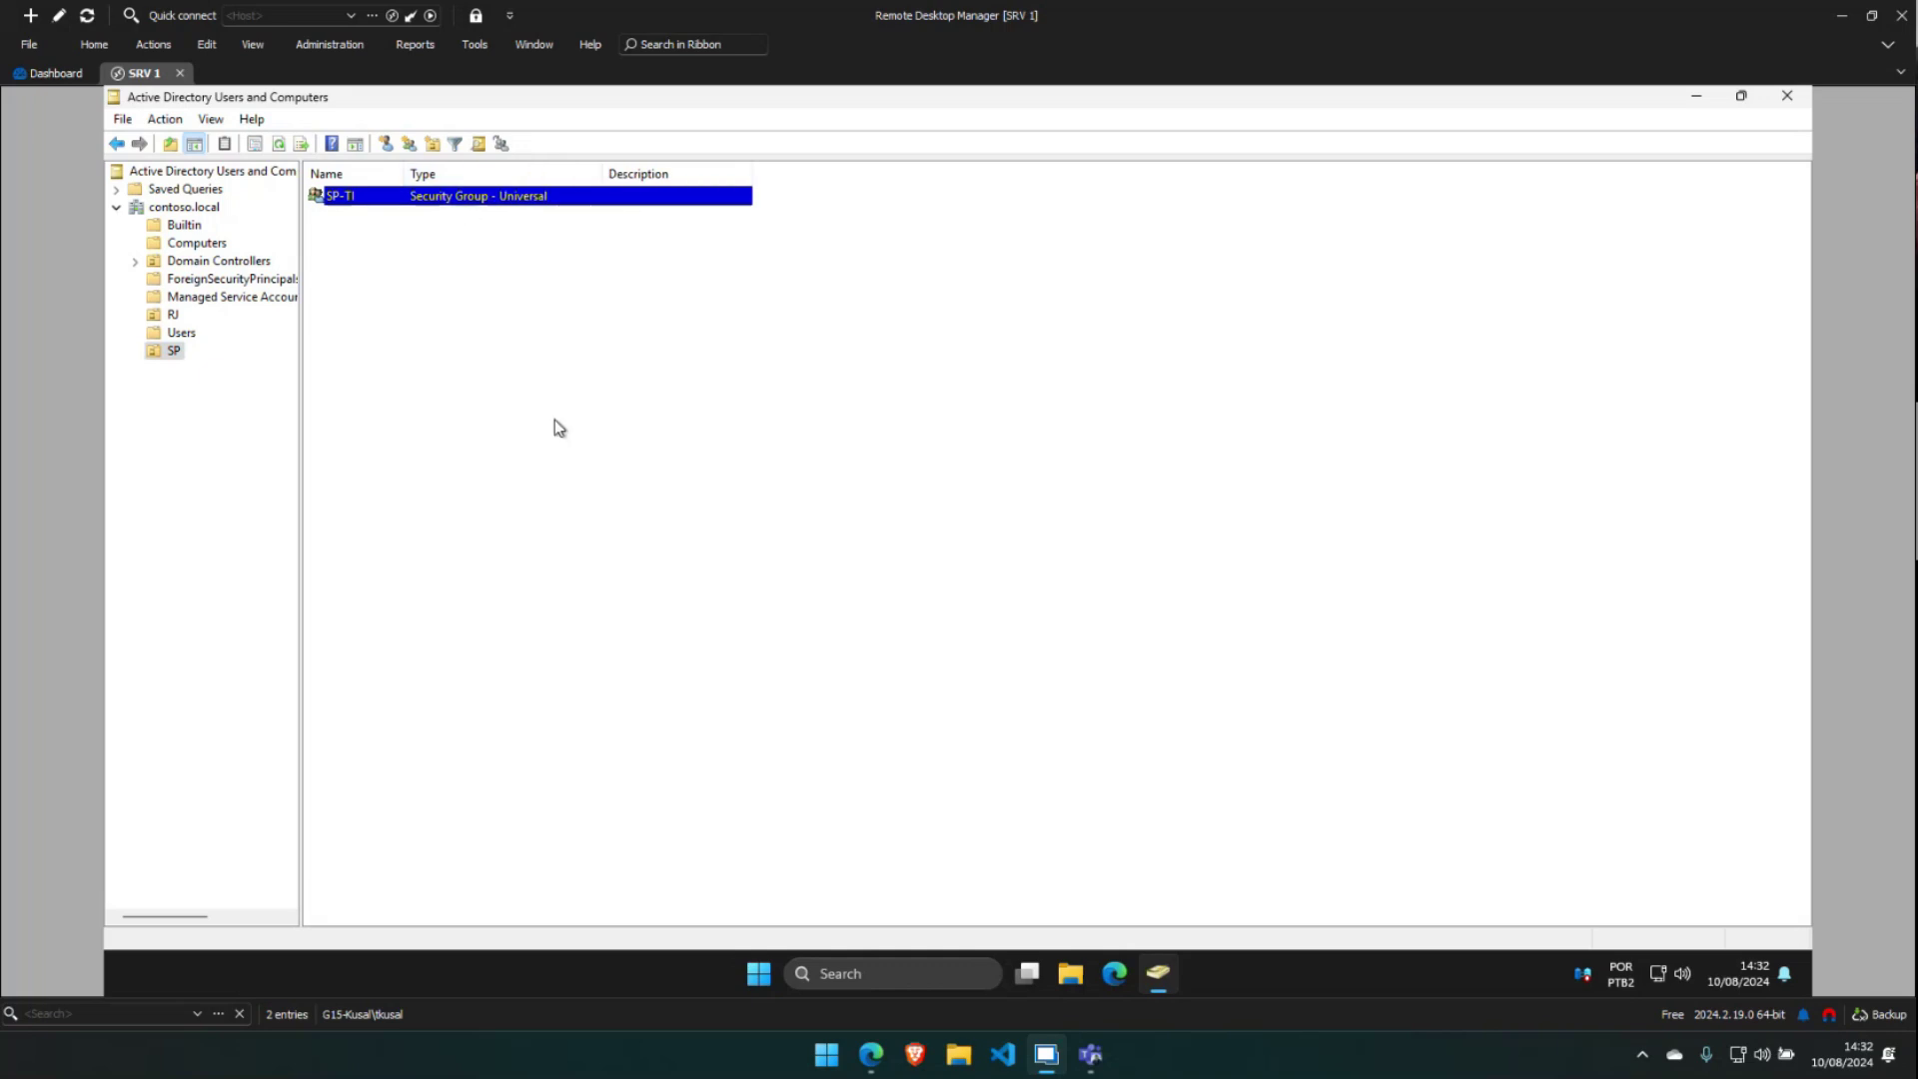
Start a new user in the SP OU with first name Use, last name TI and logon name user.ti
{"action": "left_click", "coordinate": [384, 146]}
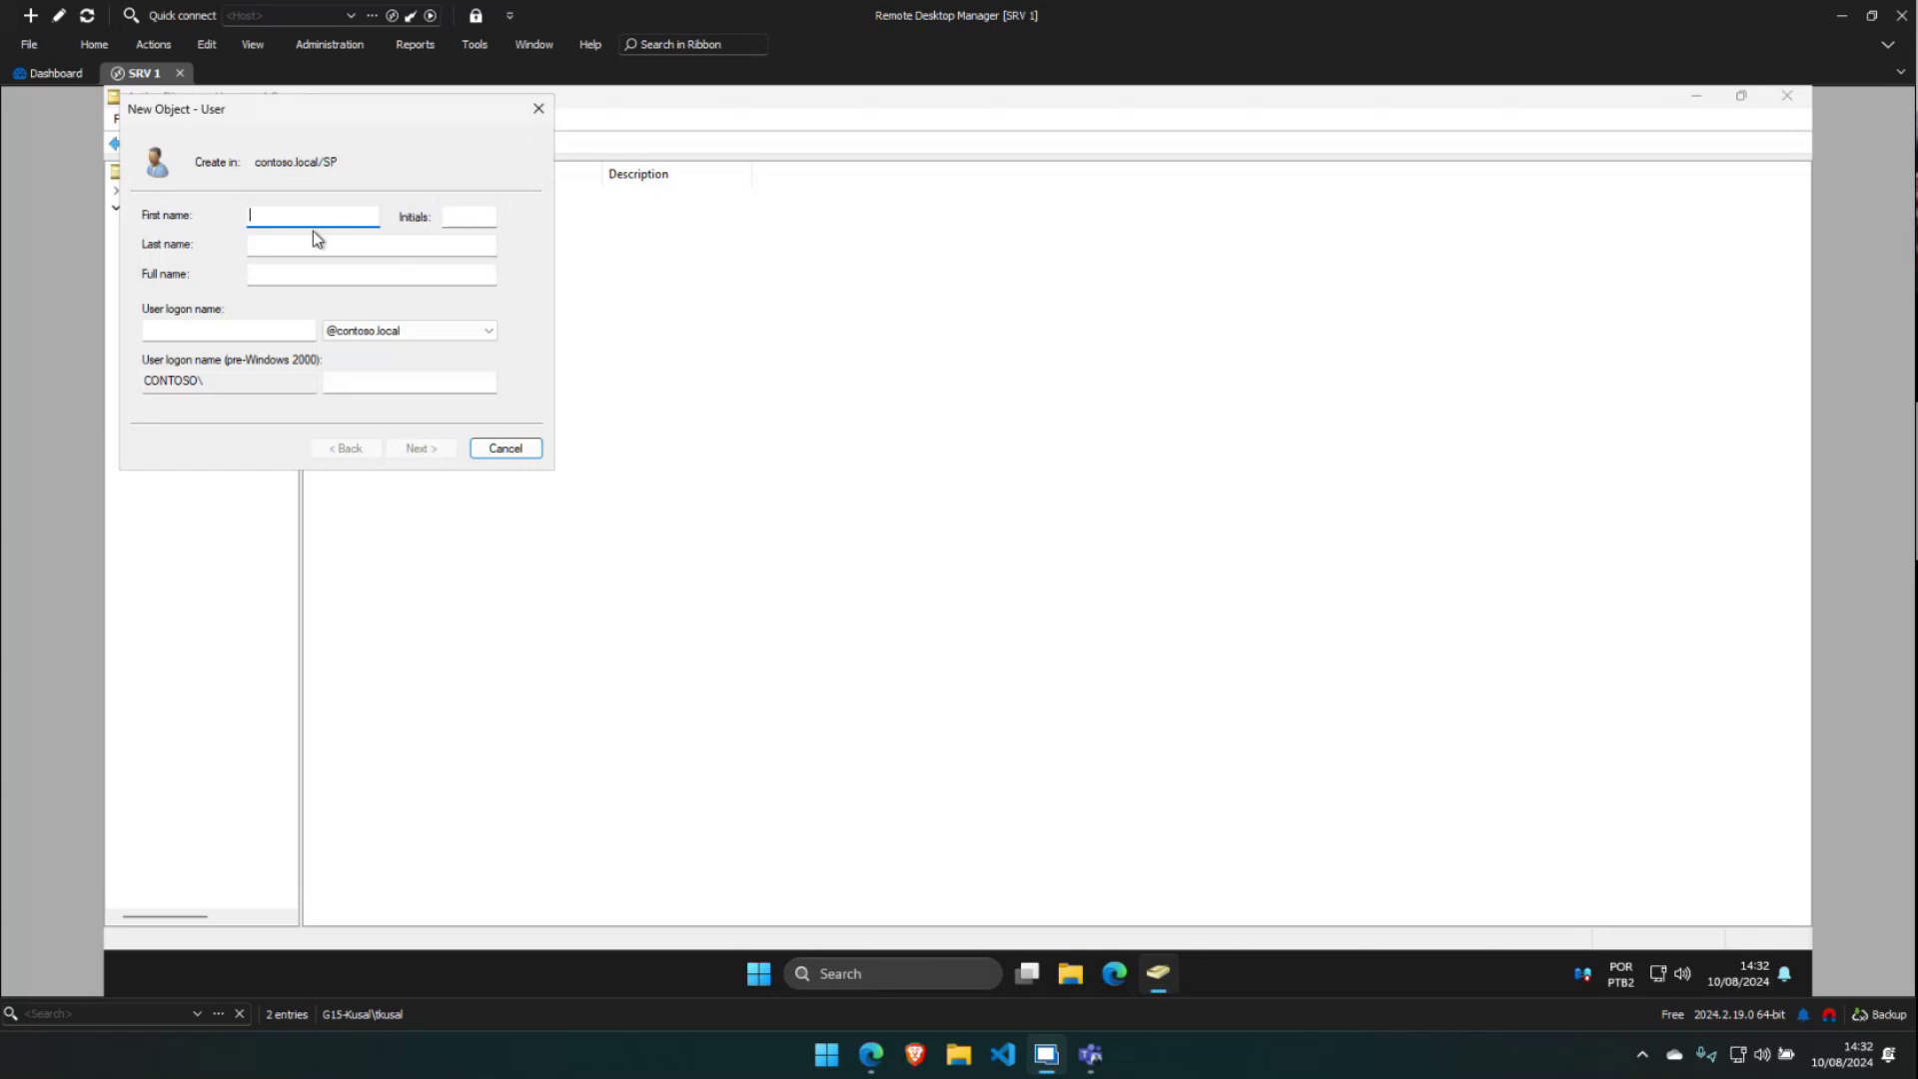
{"action": "type", "text": "User 01"}
{"action": "key", "text": "BackSpace"}
{"action": "key", "text": "BackSpace"}
{"action": "type", "text": "TI"}
{"action": "left_click_drag", "start_coordinate": [285, 217], "coordinate": [259, 247]}
{"action": "key", "text": "BackSpace"}
{"action": "left_click", "coordinate": [248, 250]}
{"action": "type", "text": "TI"}
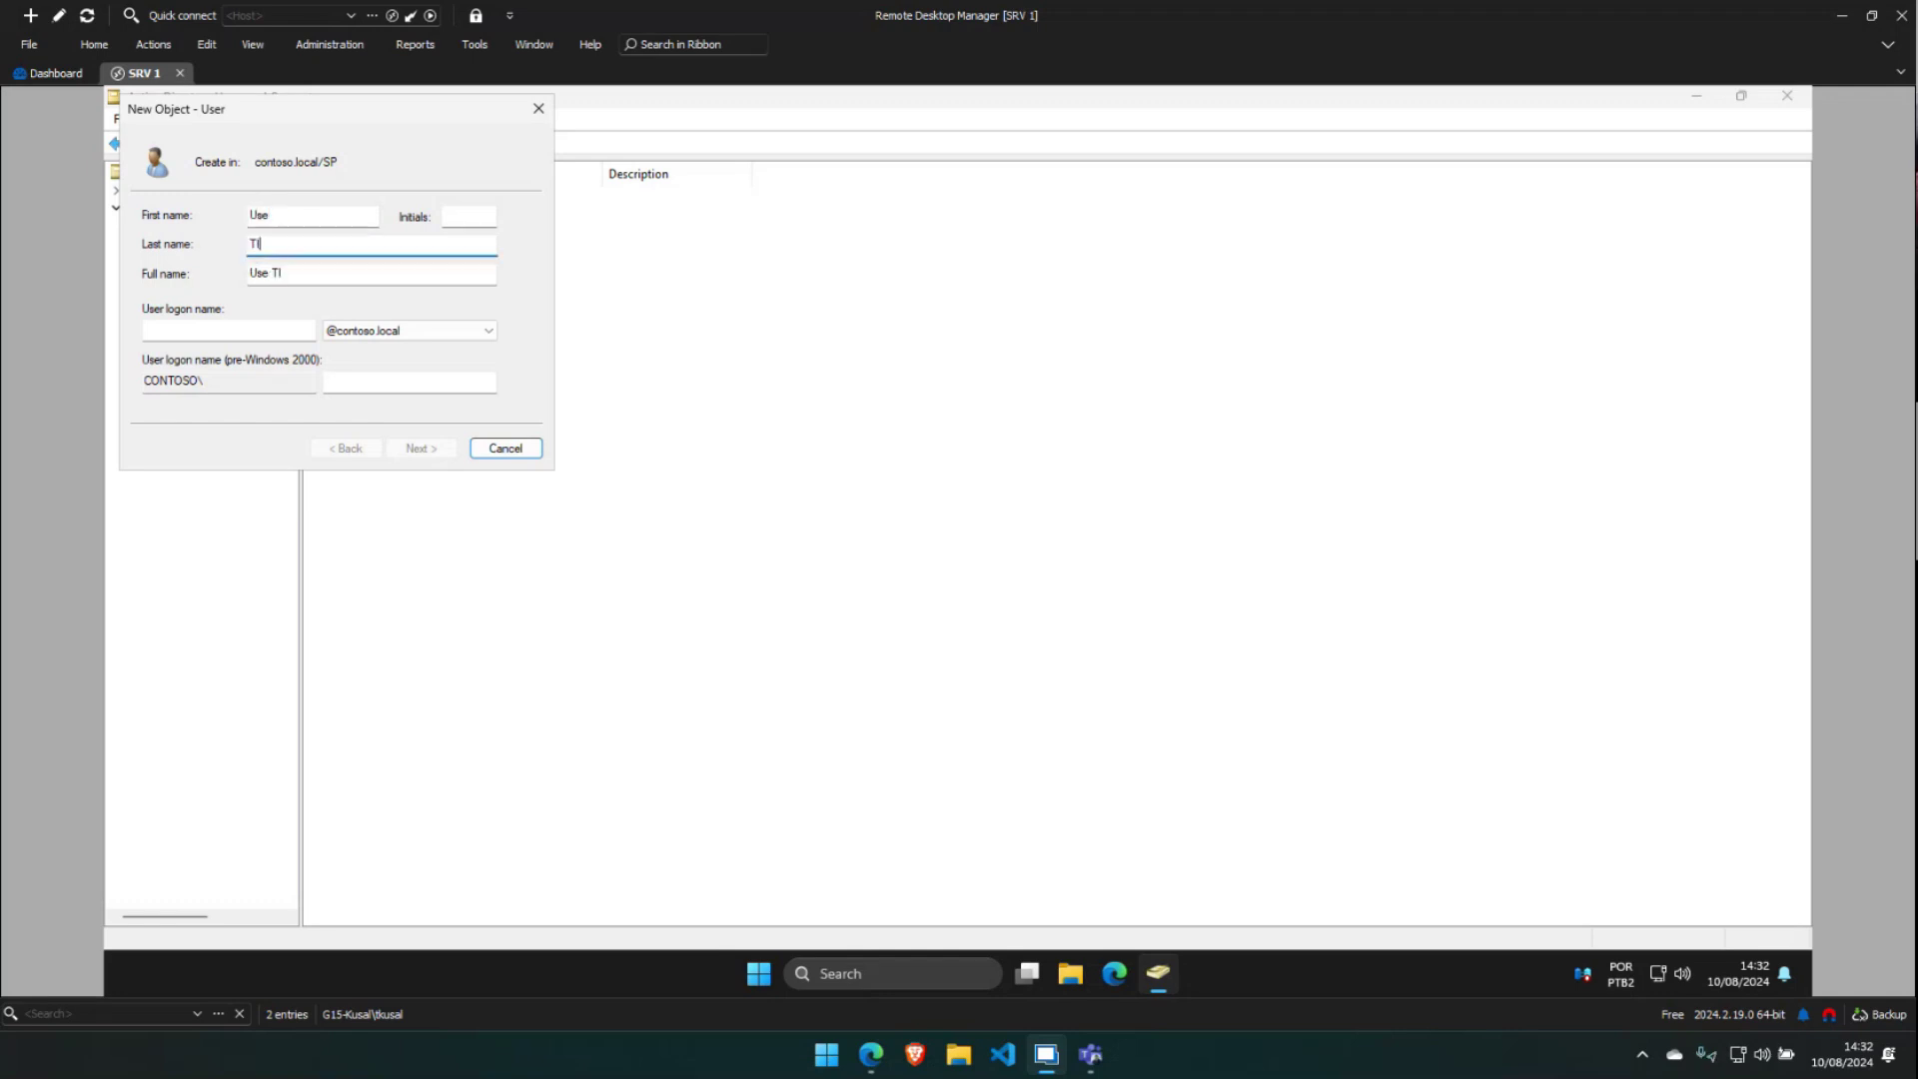
{"action": "left_click", "coordinate": [199, 330]}
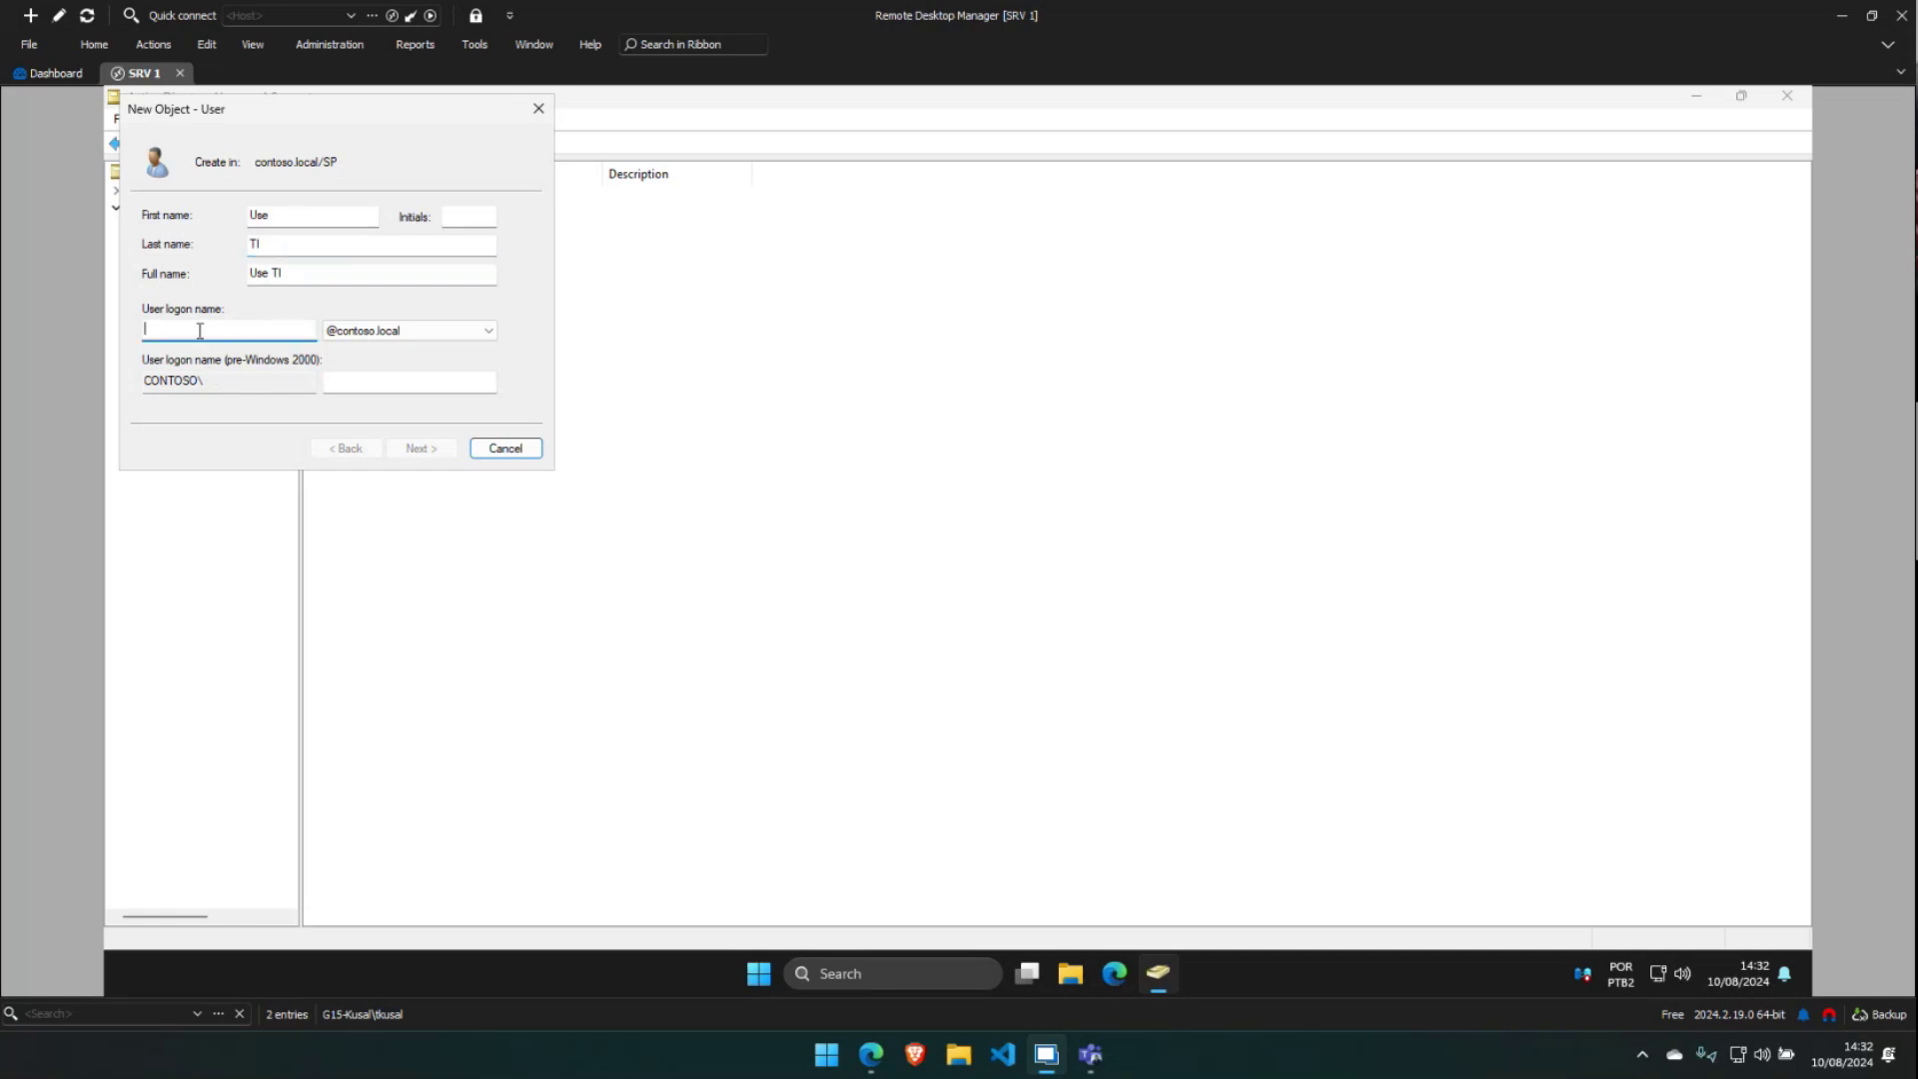
{"action": "type", "text": "user.ti"}
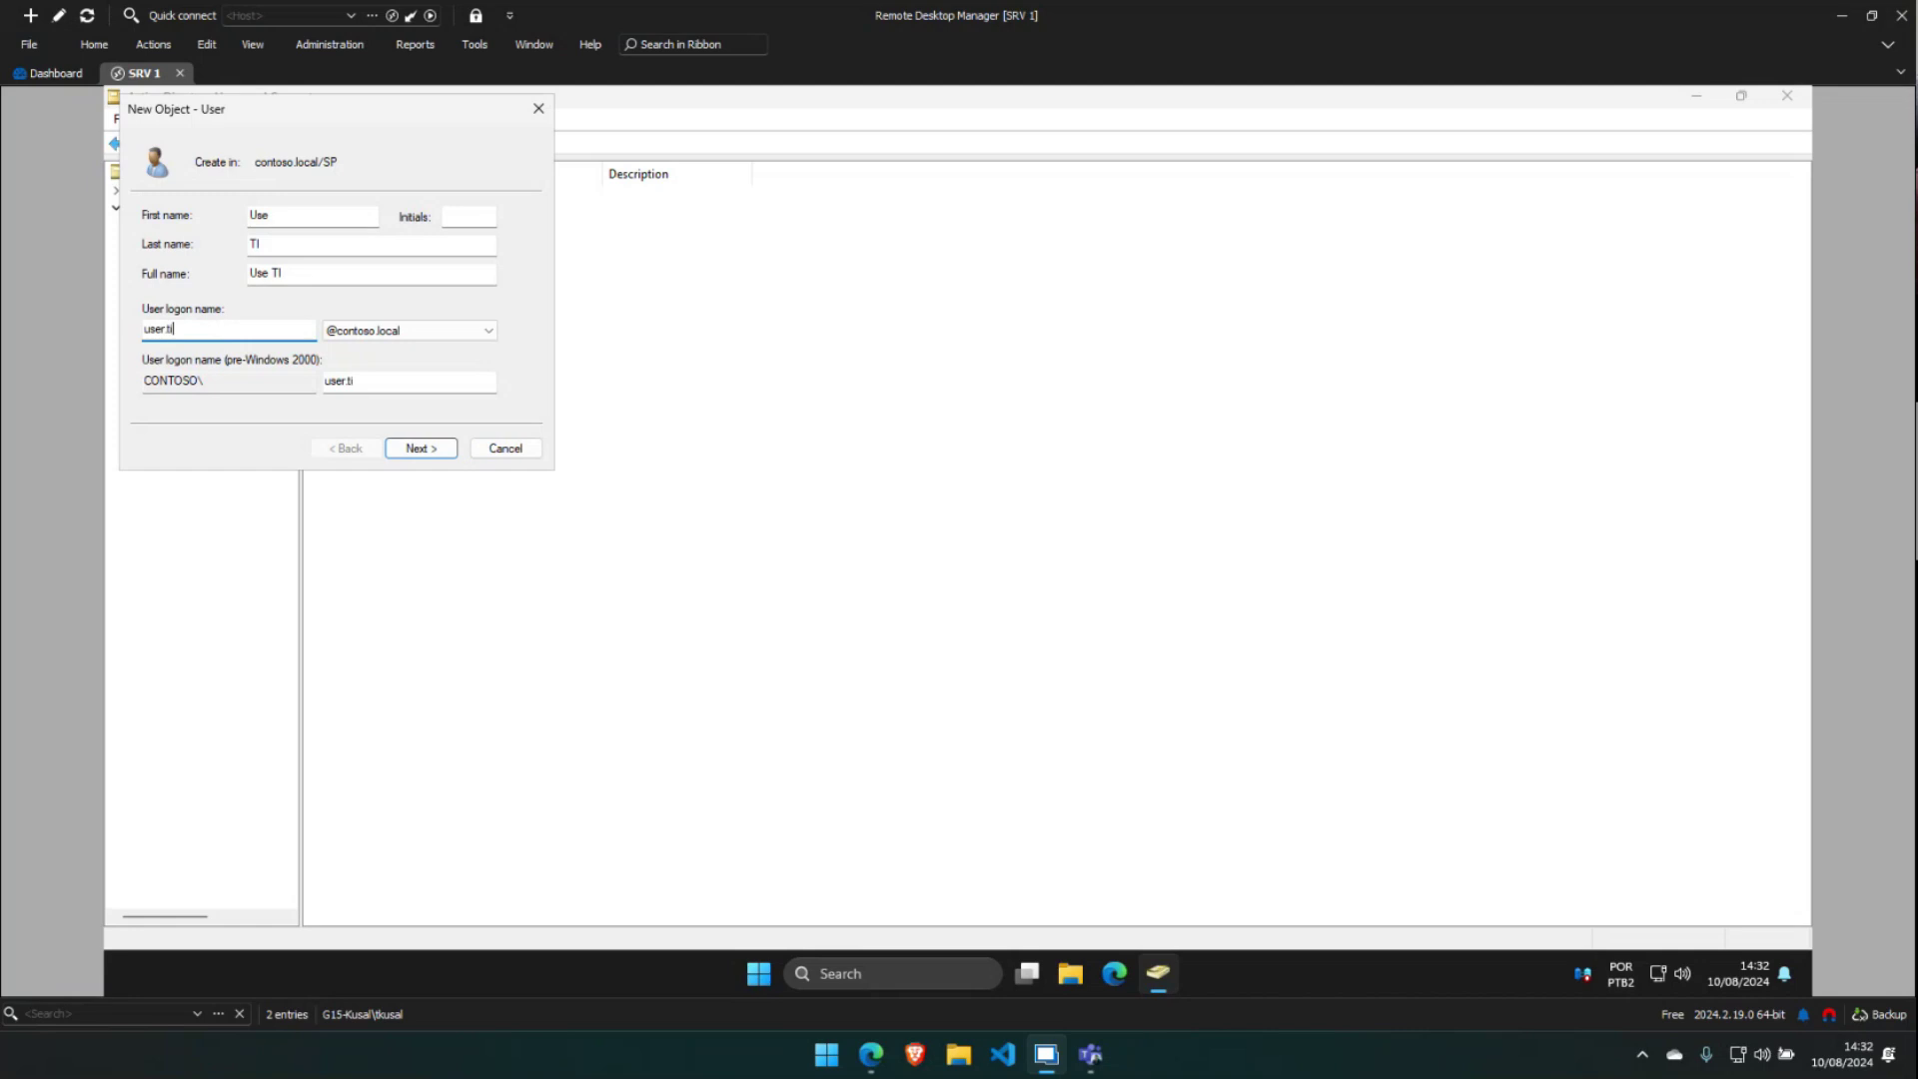
{"action": "left_click", "coordinate": [422, 453]}
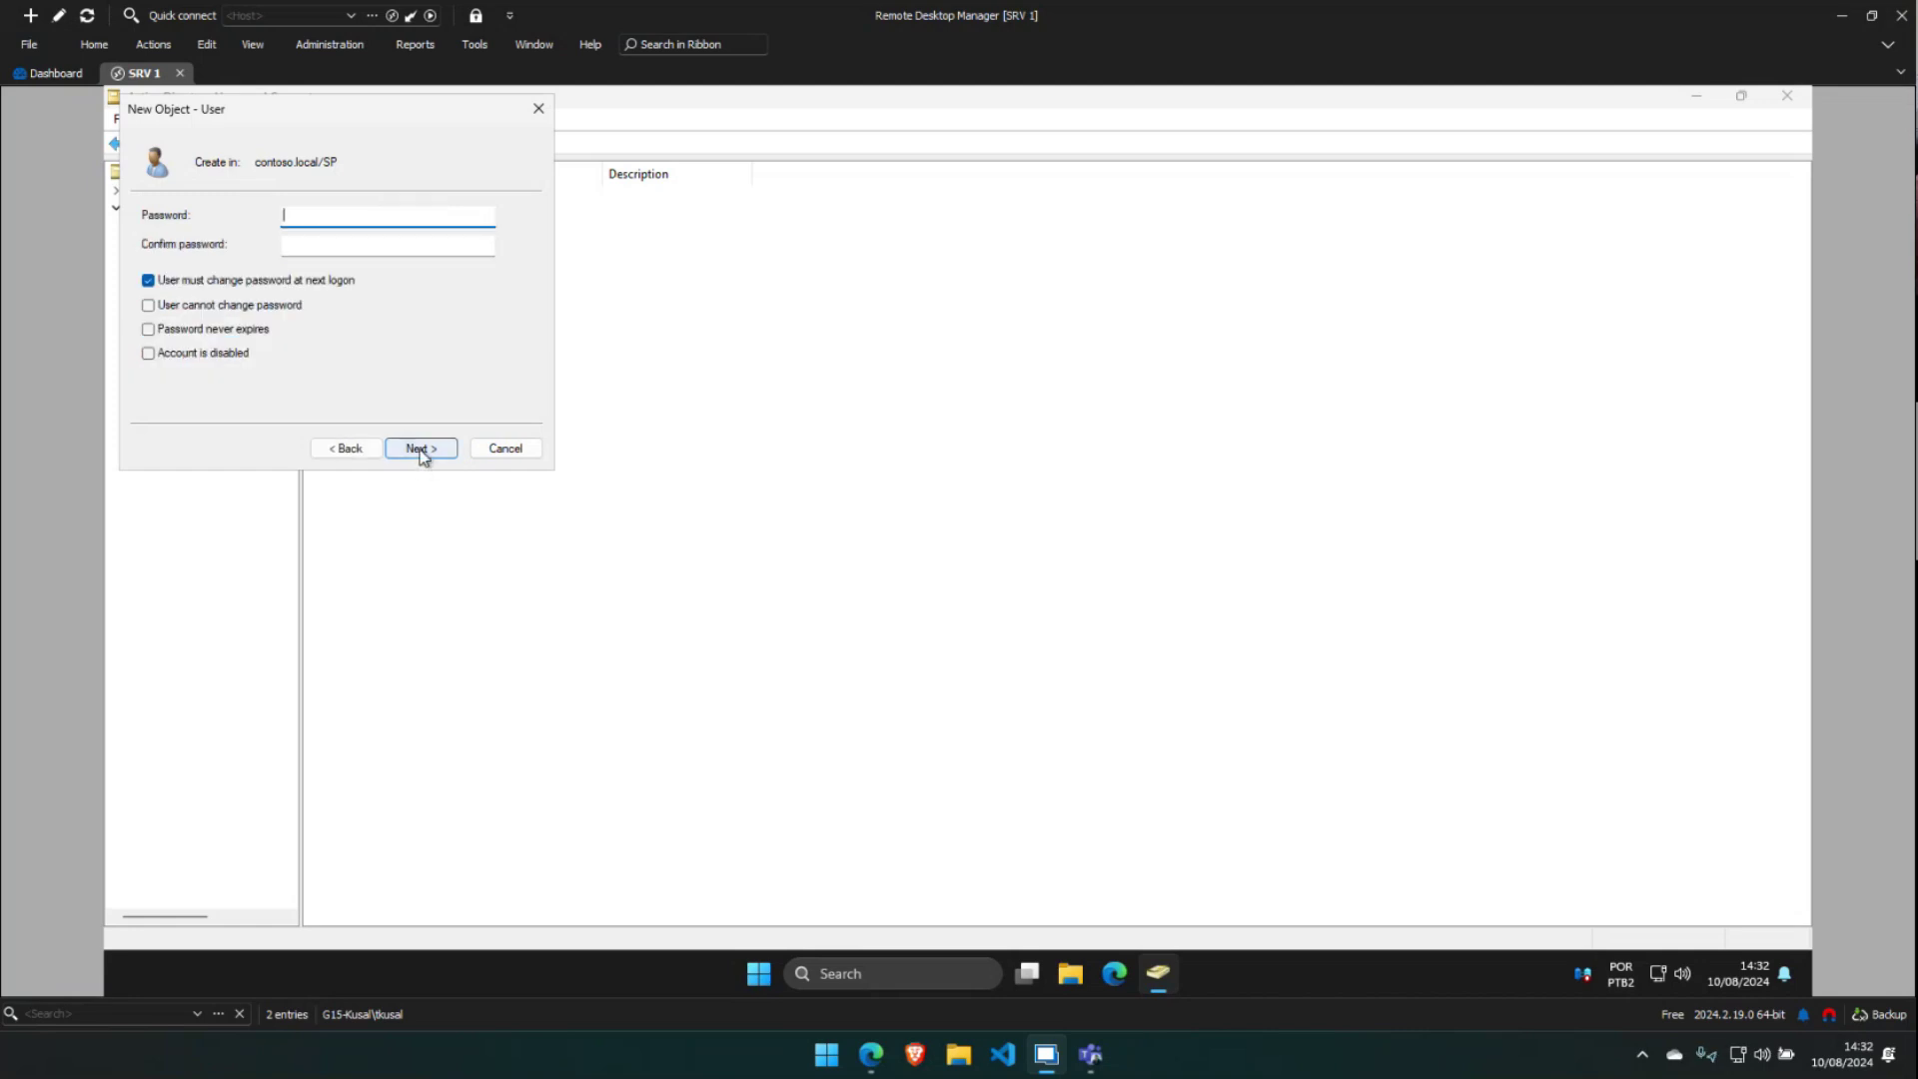
Turn off the password change at next logon, enter and confirm the account password, and finish creating the user
{"action": "left_click", "coordinate": [284, 283]}
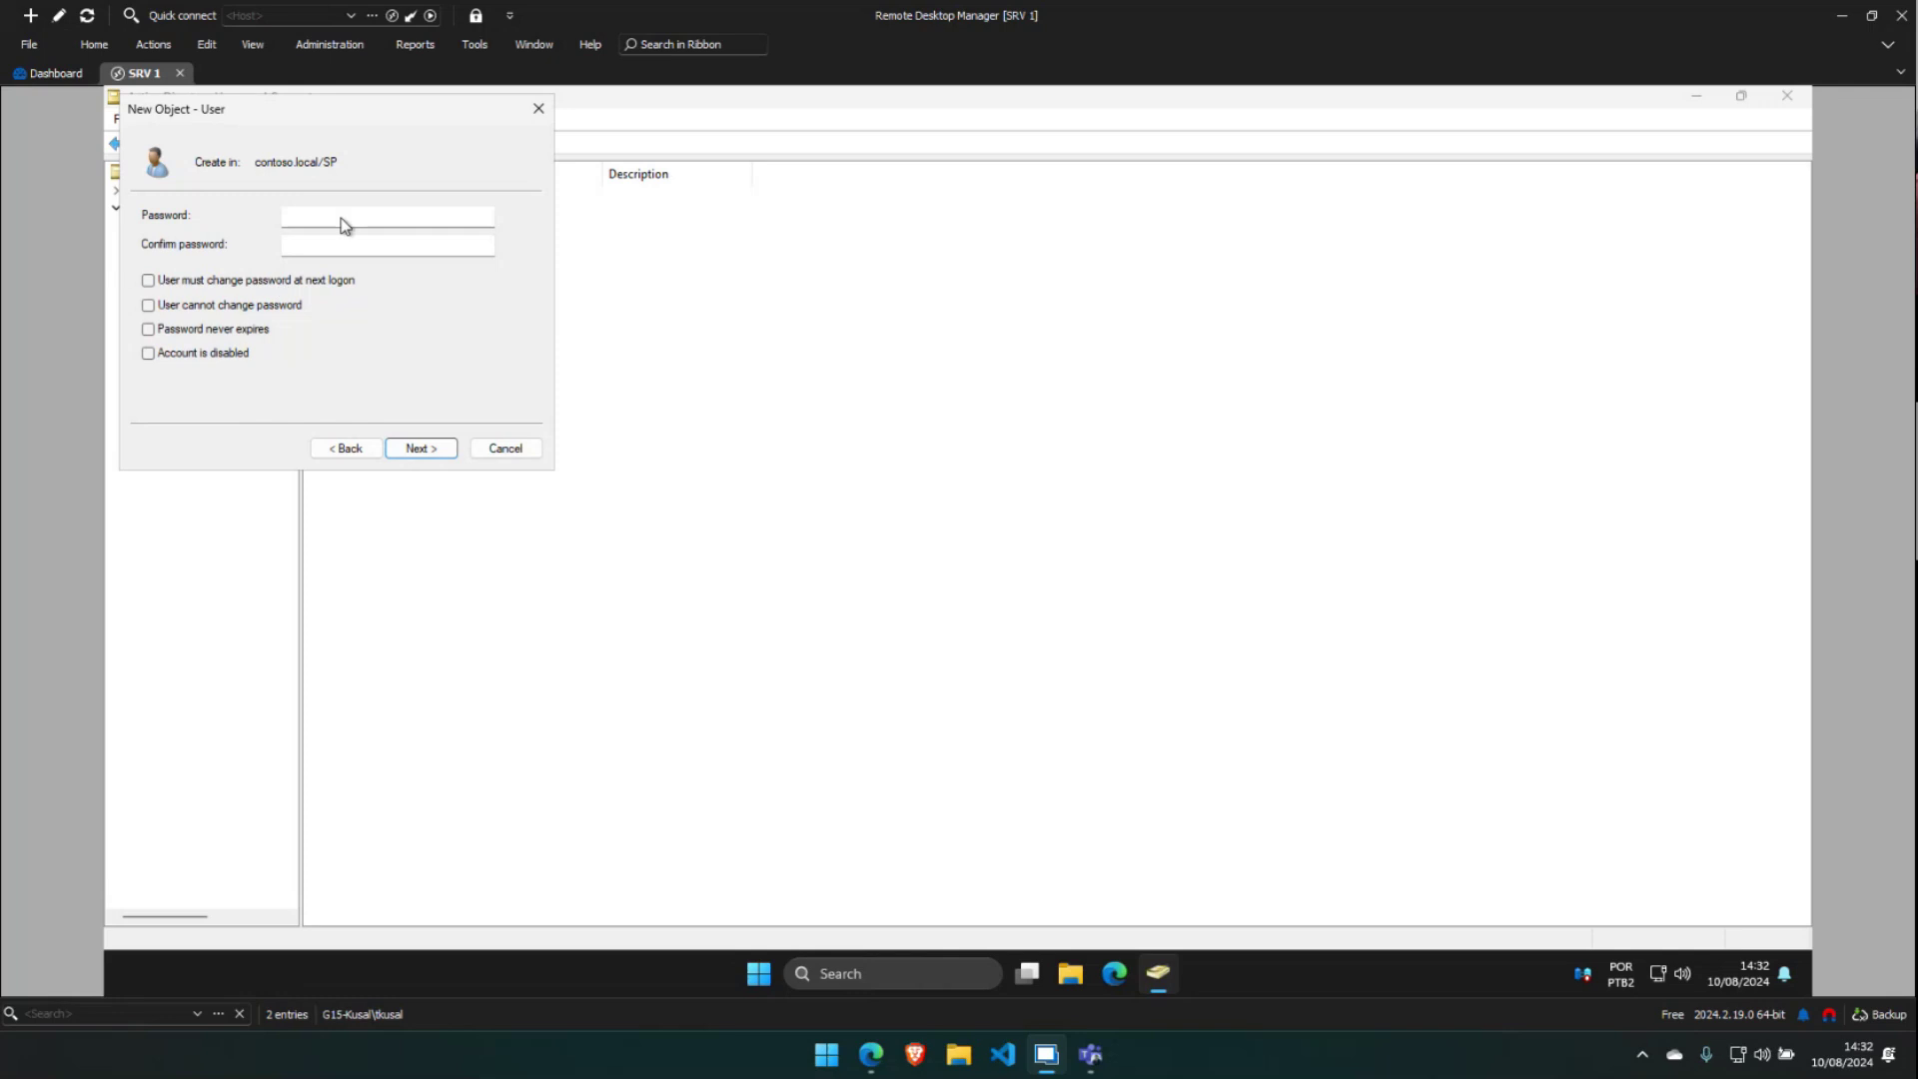
{"action": "left_click", "coordinate": [313, 218]}
{"action": "type", "text": "••••••••••••"}
{"action": "key", "text": "Tab"}
{"action": "type", "text": "••••••••••••"}
{"action": "left_click", "coordinate": [430, 449]}
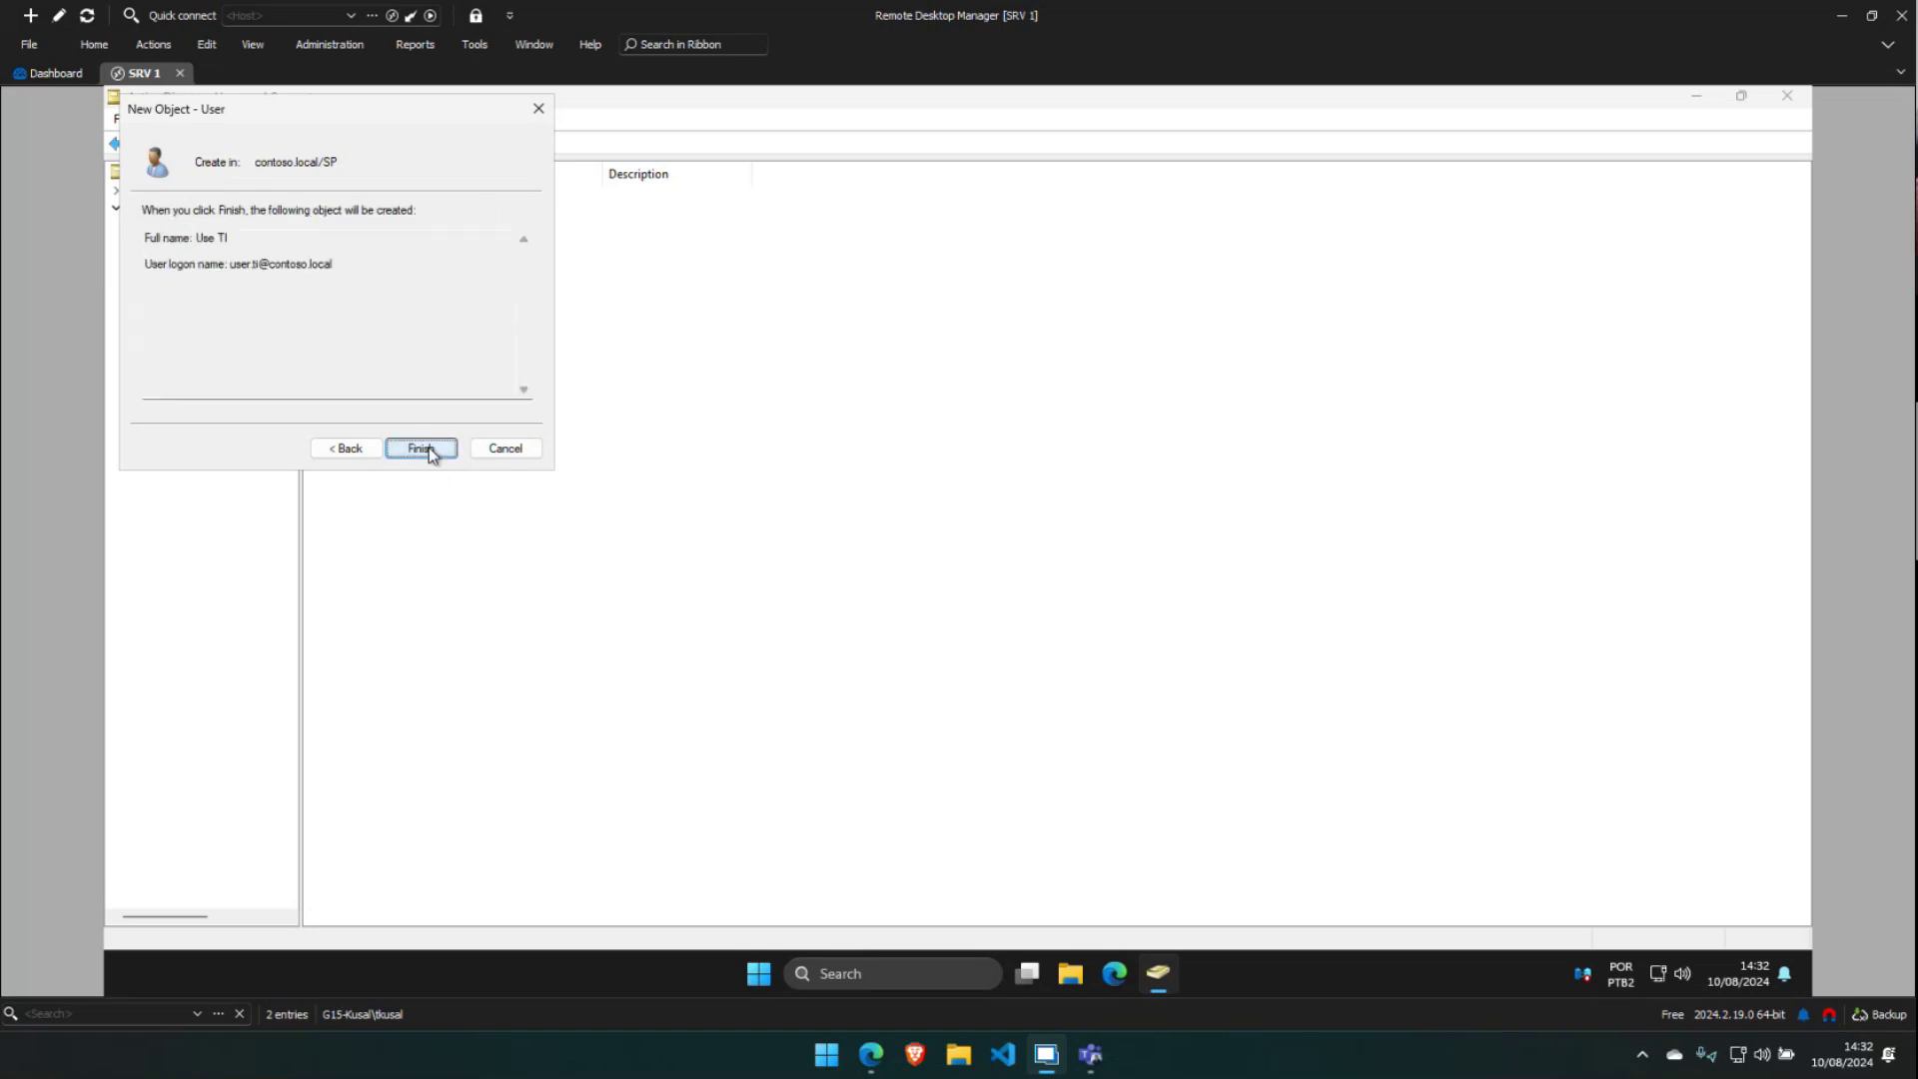
{"action": "left_click", "coordinate": [428, 448]}
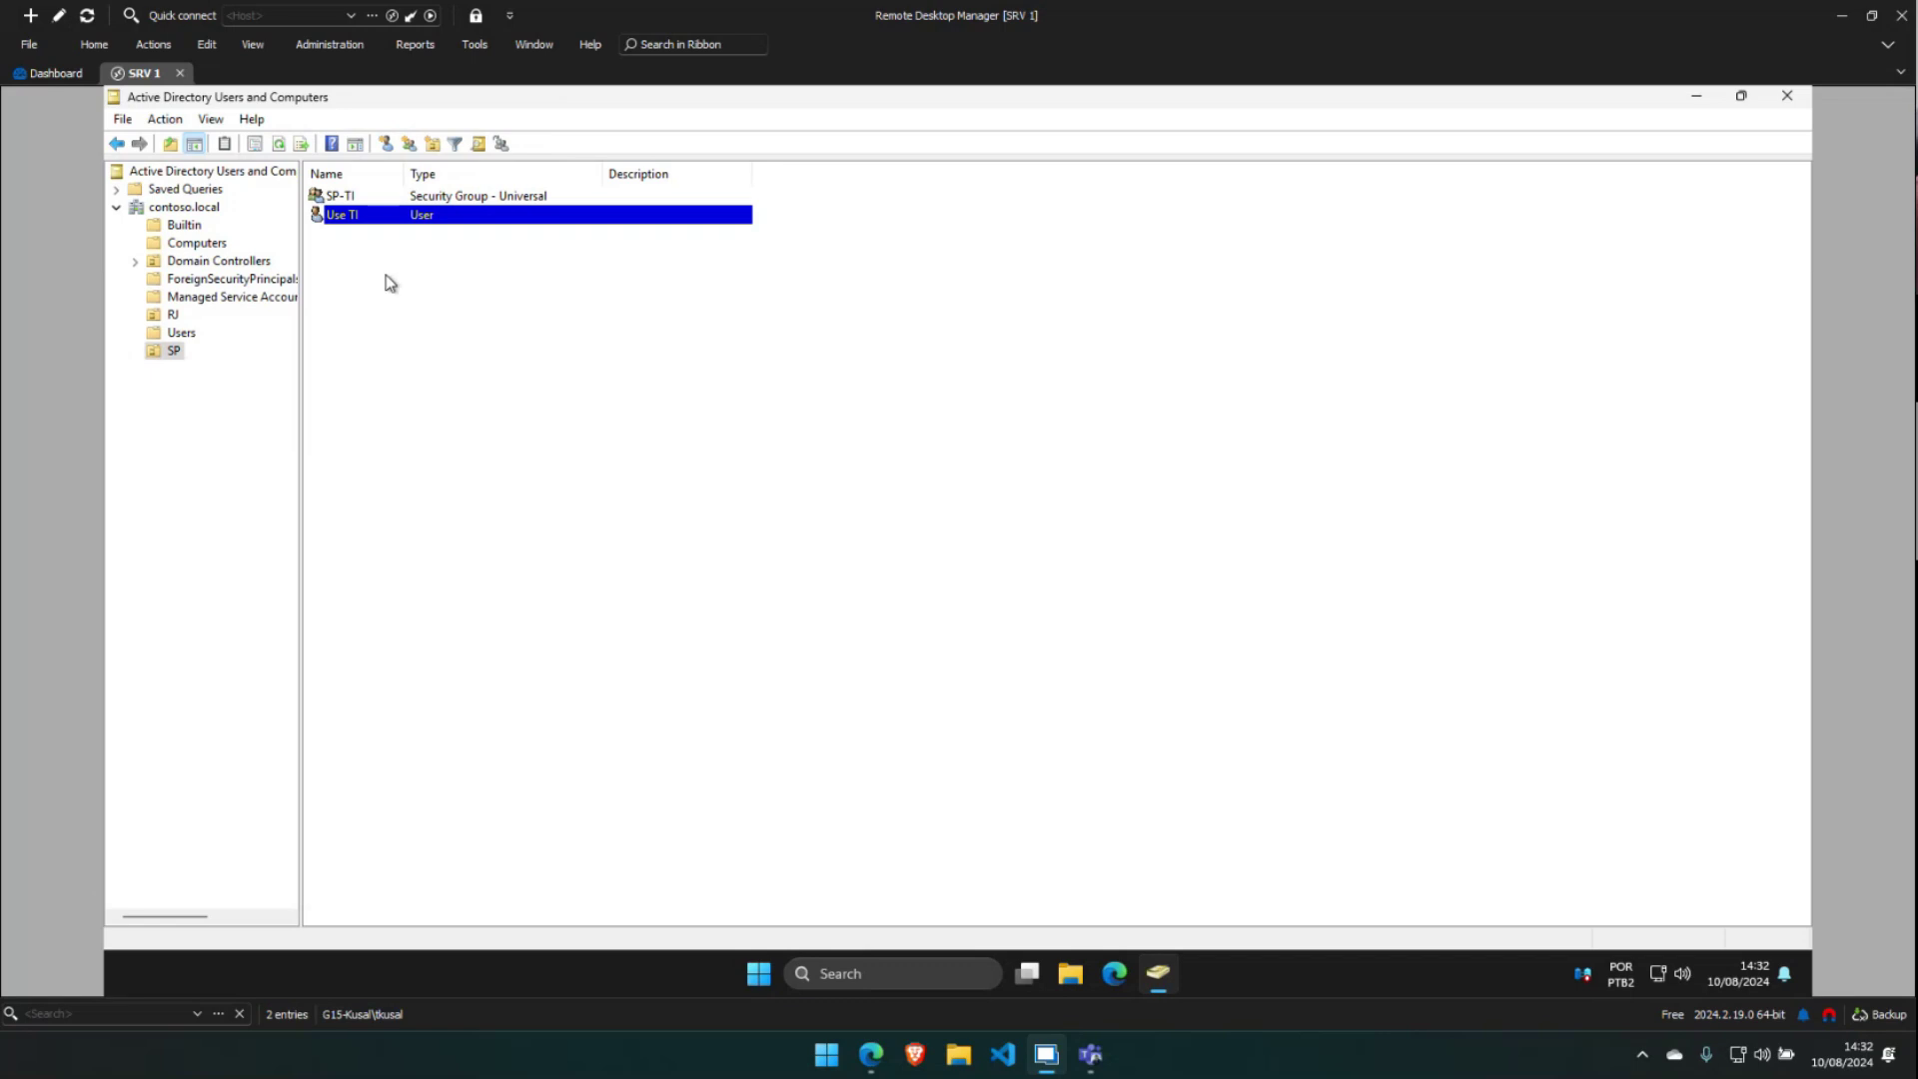
Rename the new user in the SP OU to User TI, with User as the first name
{"action": "left_click", "coordinate": [173, 352]}
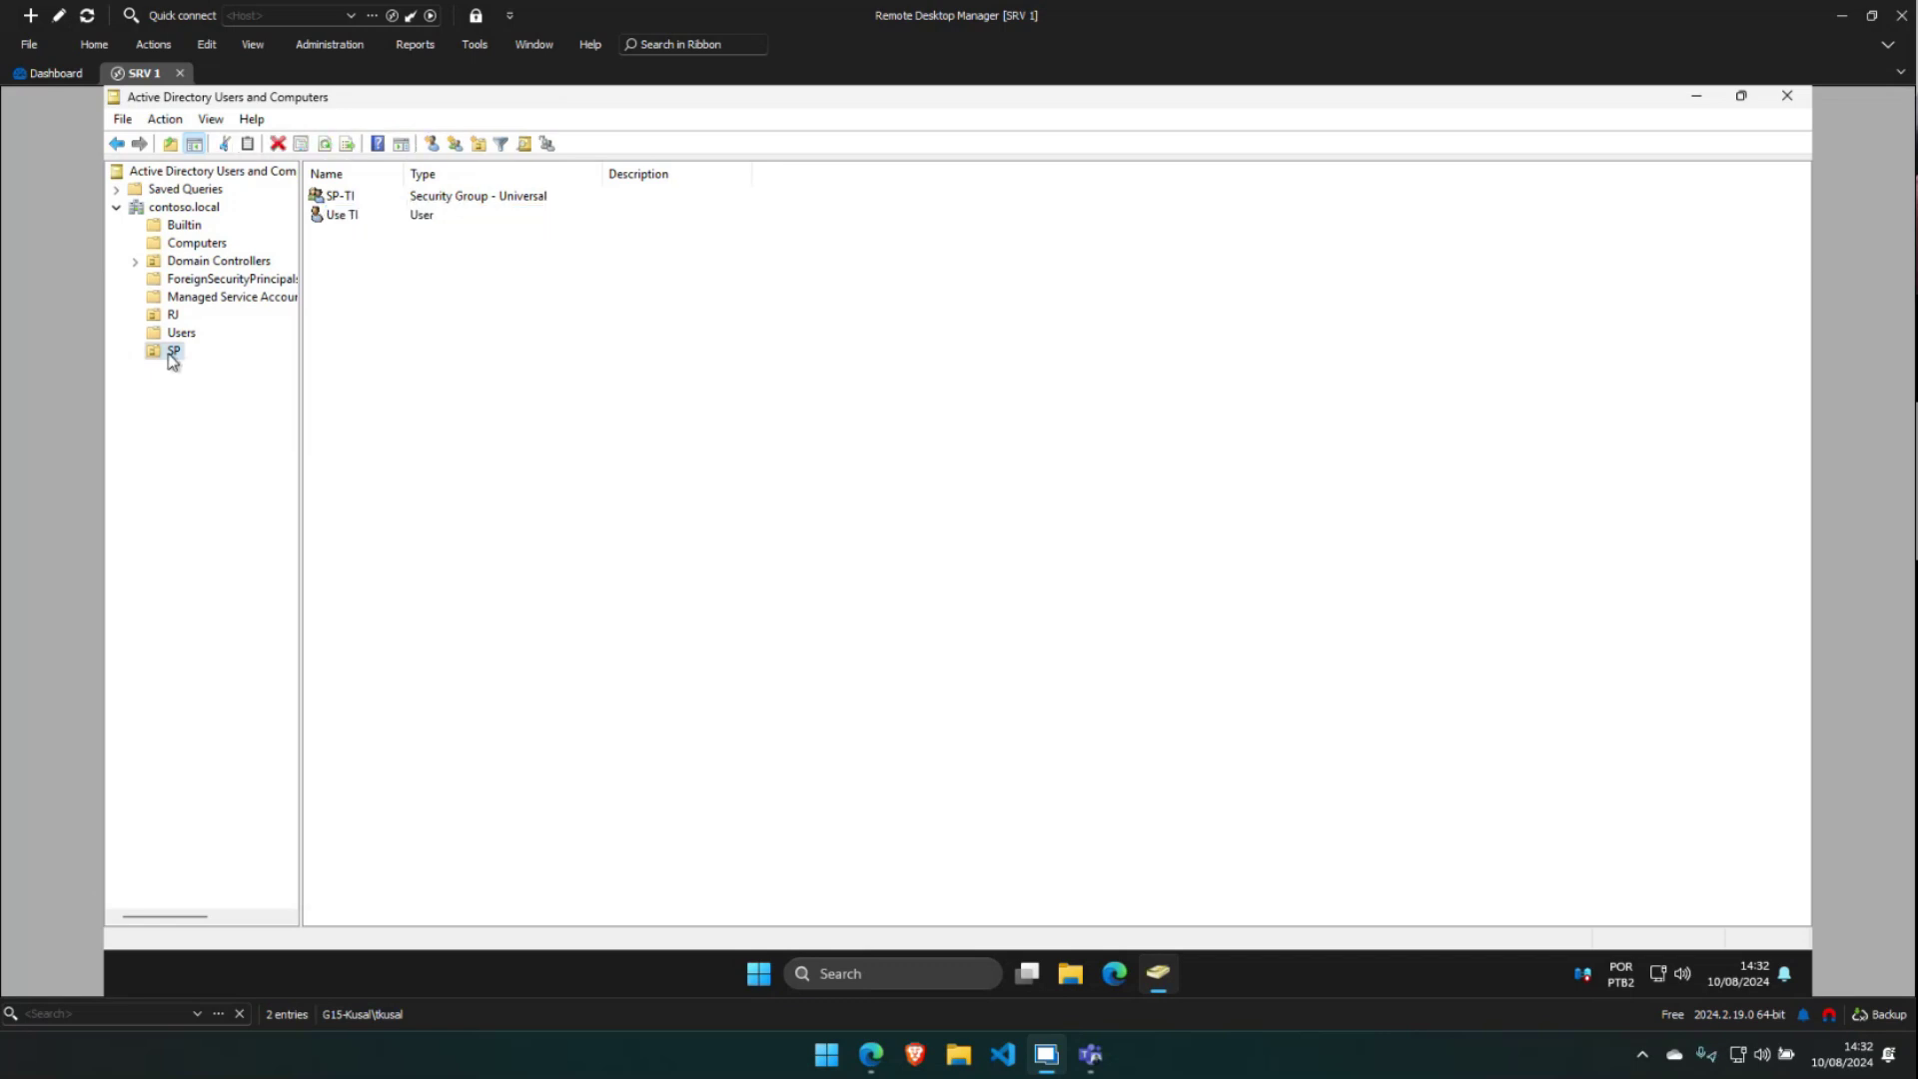
{"action": "left_click", "coordinate": [345, 200]}
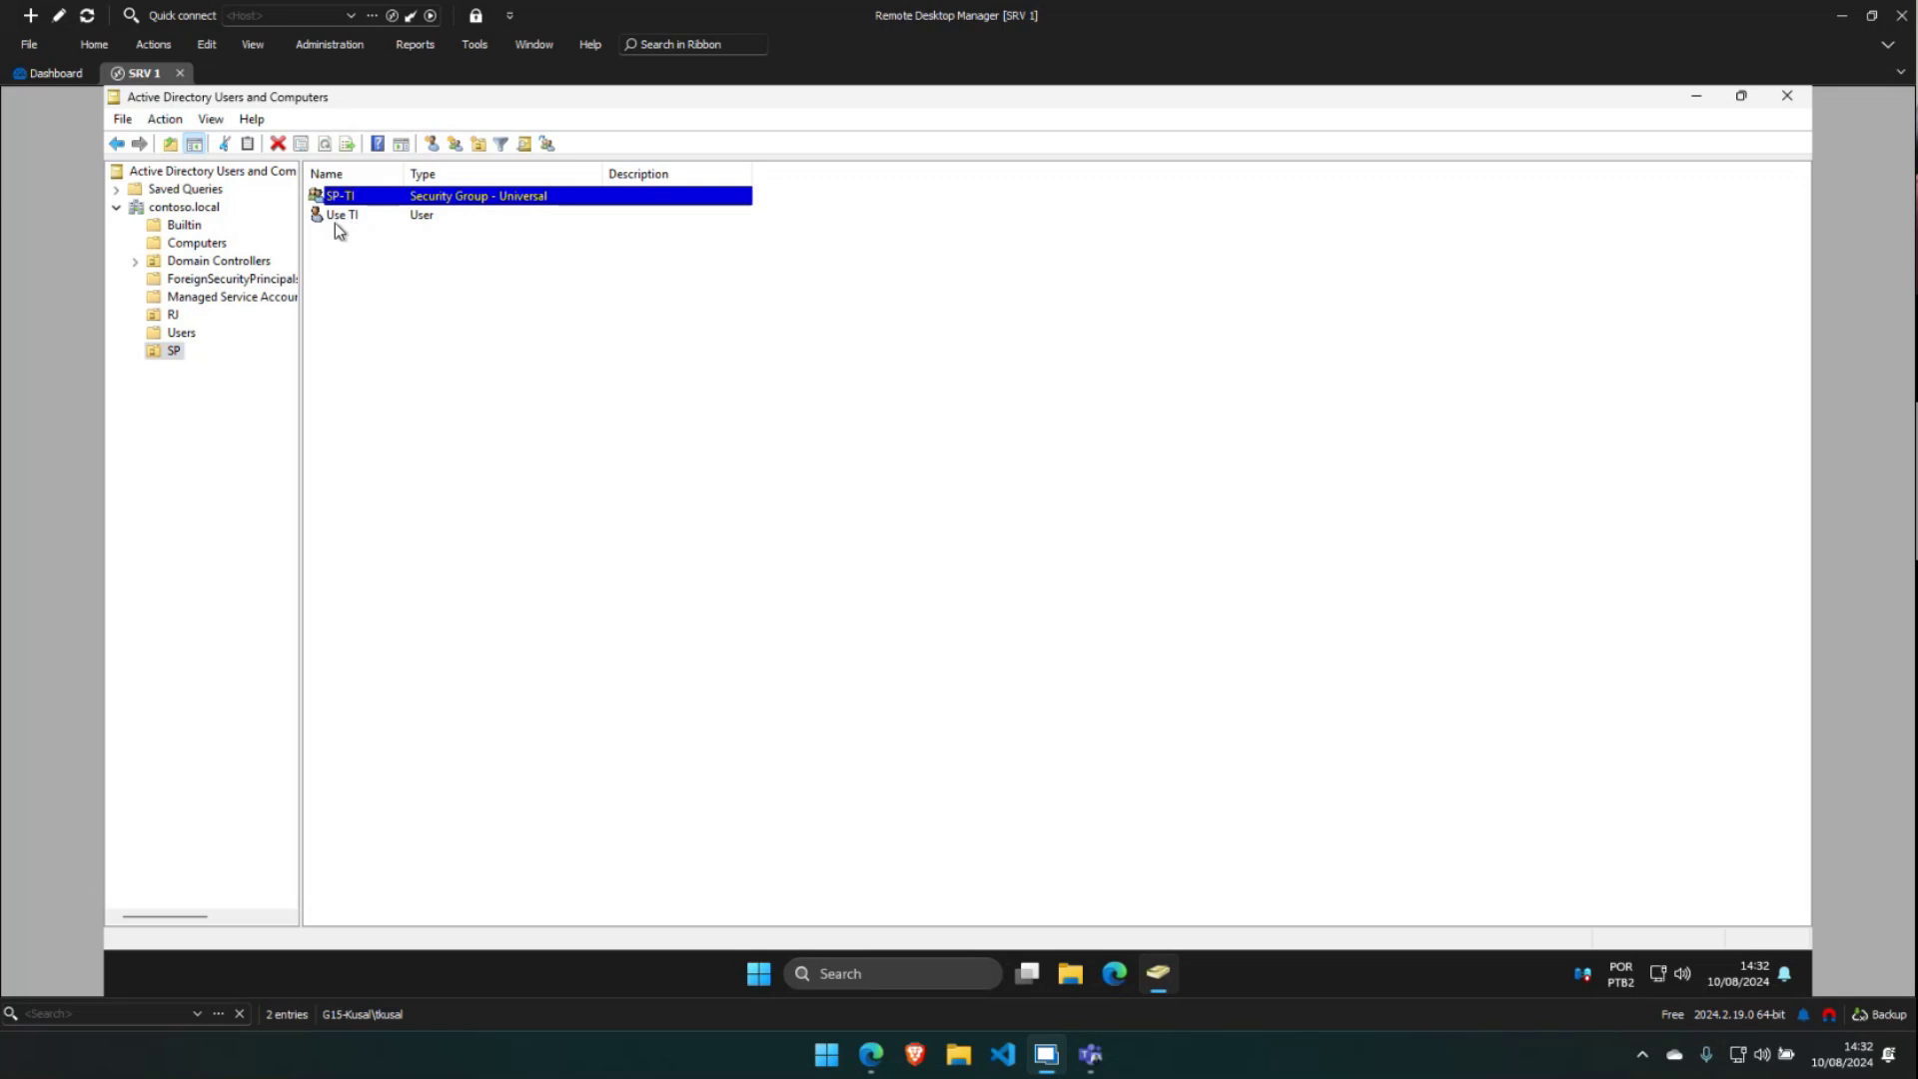
{"action": "left_click", "coordinate": [336, 222]}
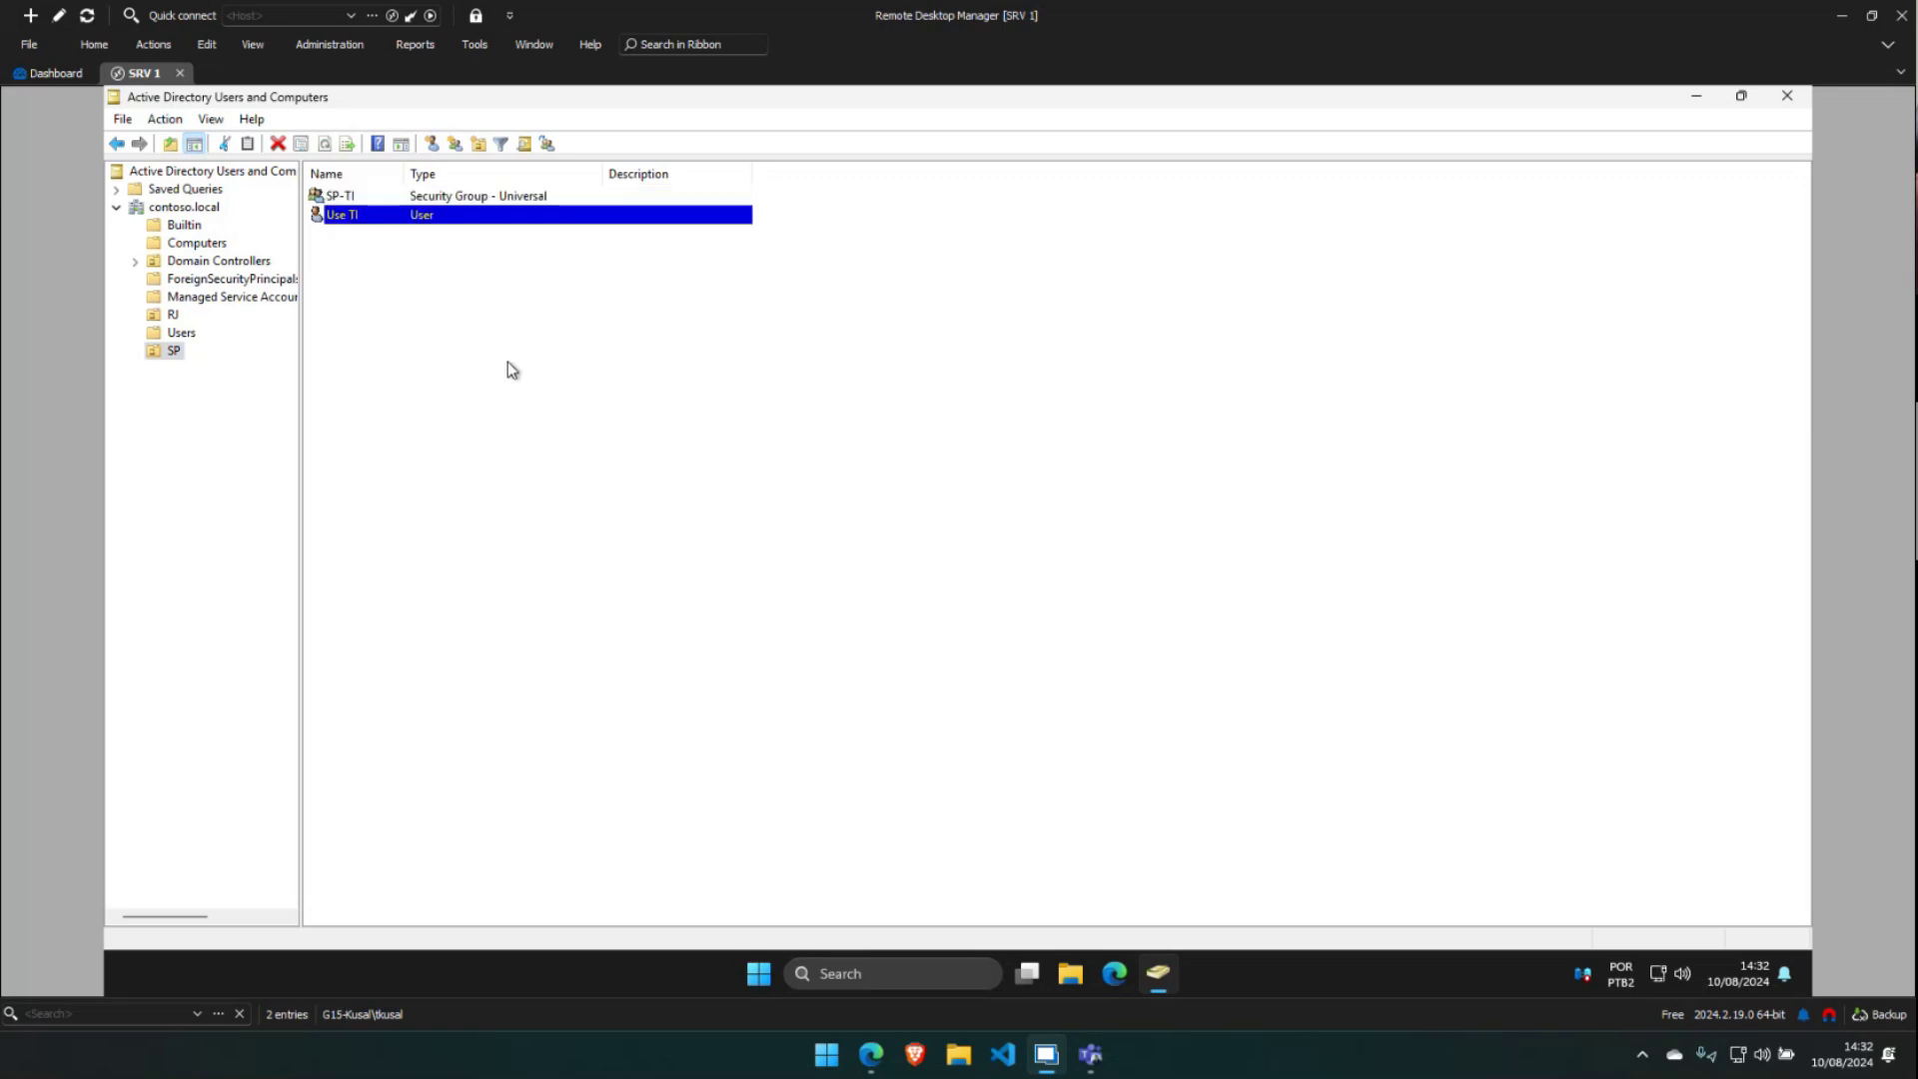
{"action": "left_click", "coordinate": [359, 220]}
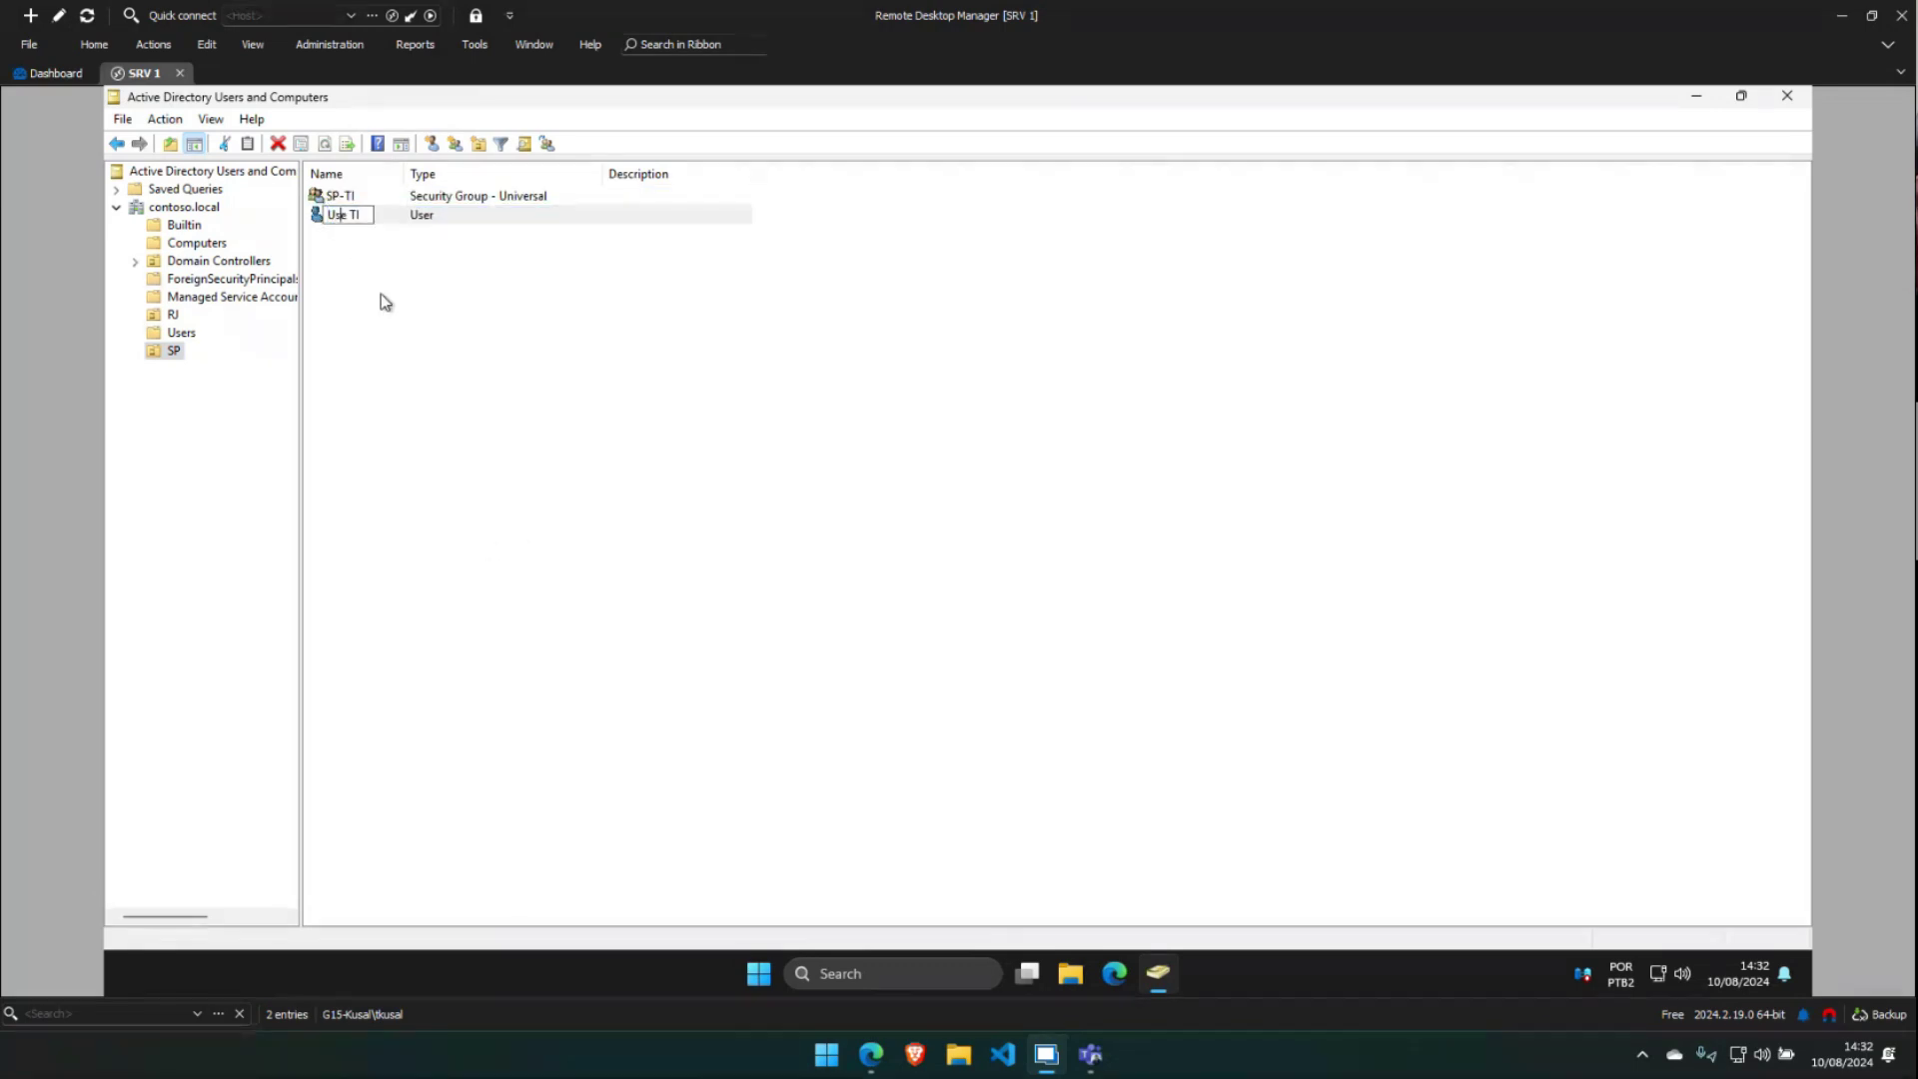
{"action": "type", "text": "r"}
{"action": "key", "text": "Return"}
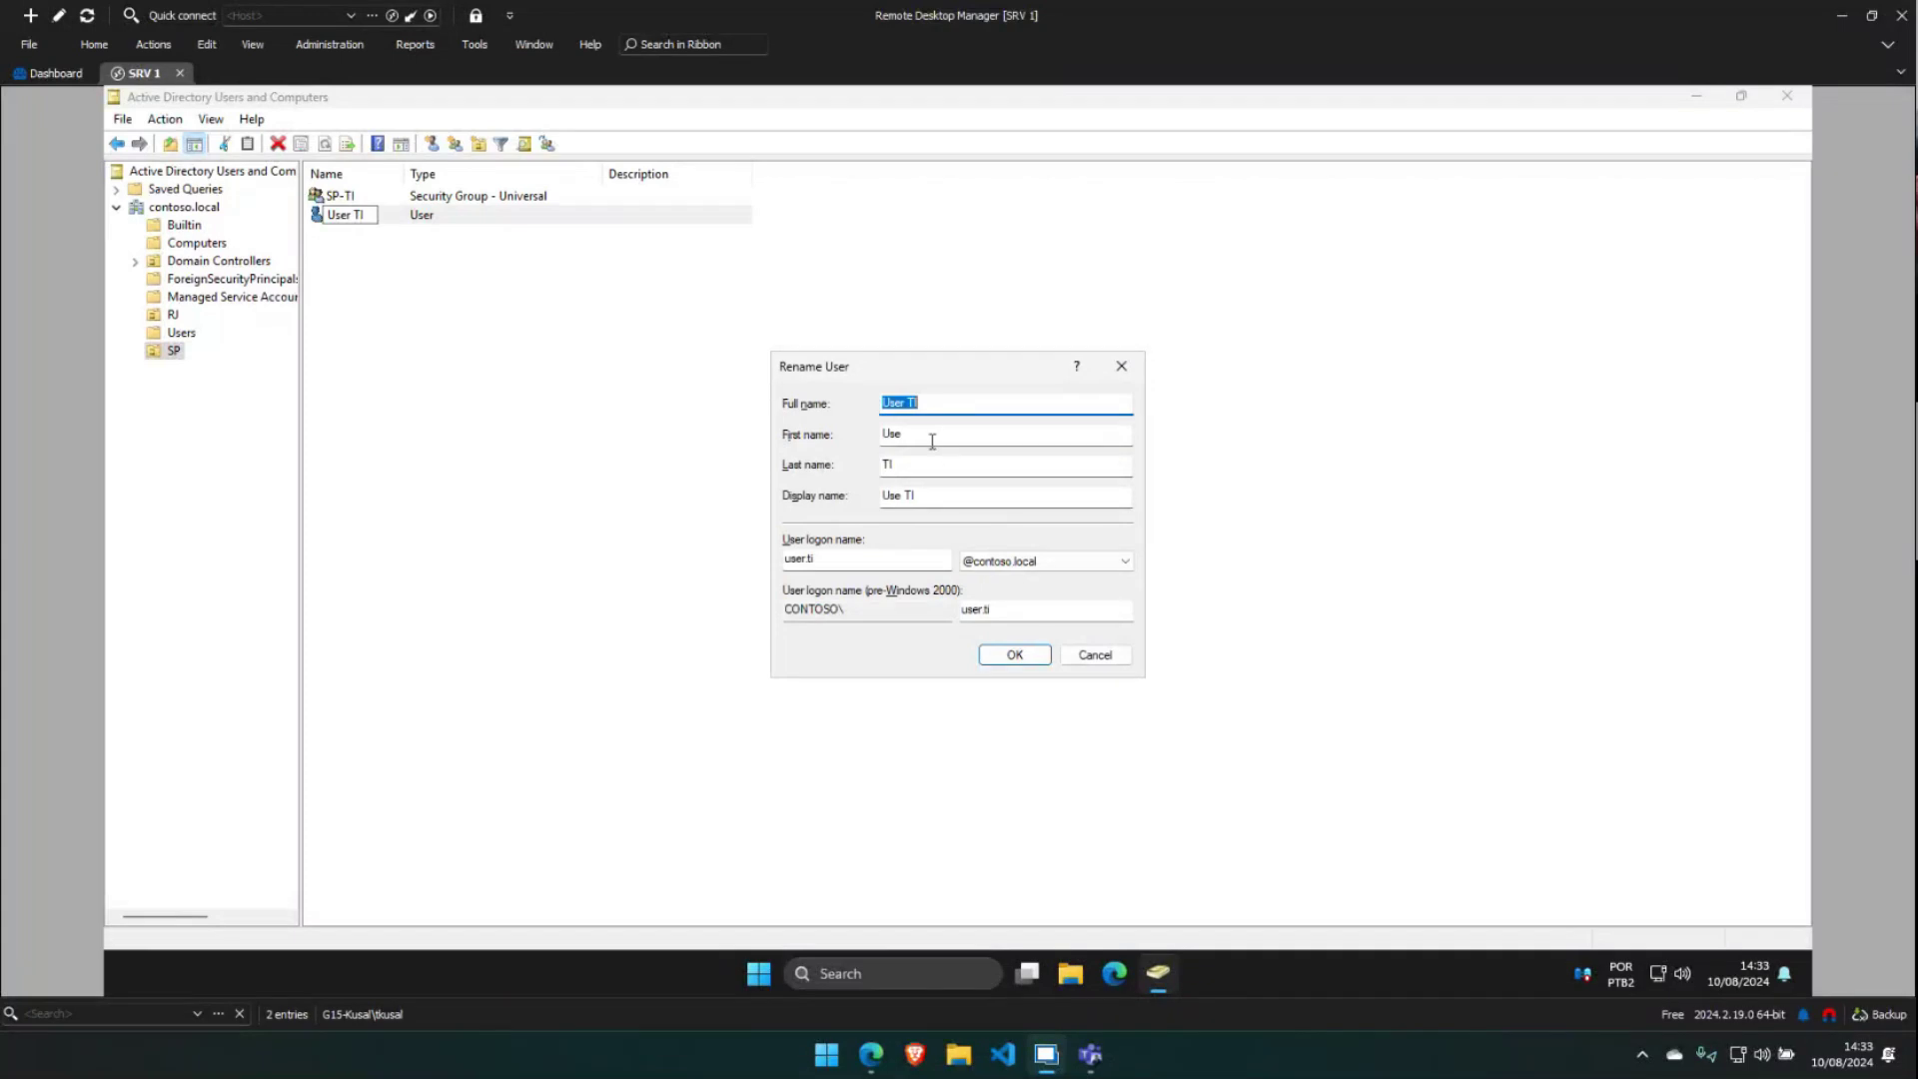
{"action": "key", "text": "Tab"}
{"action": "type", "text": "User"}
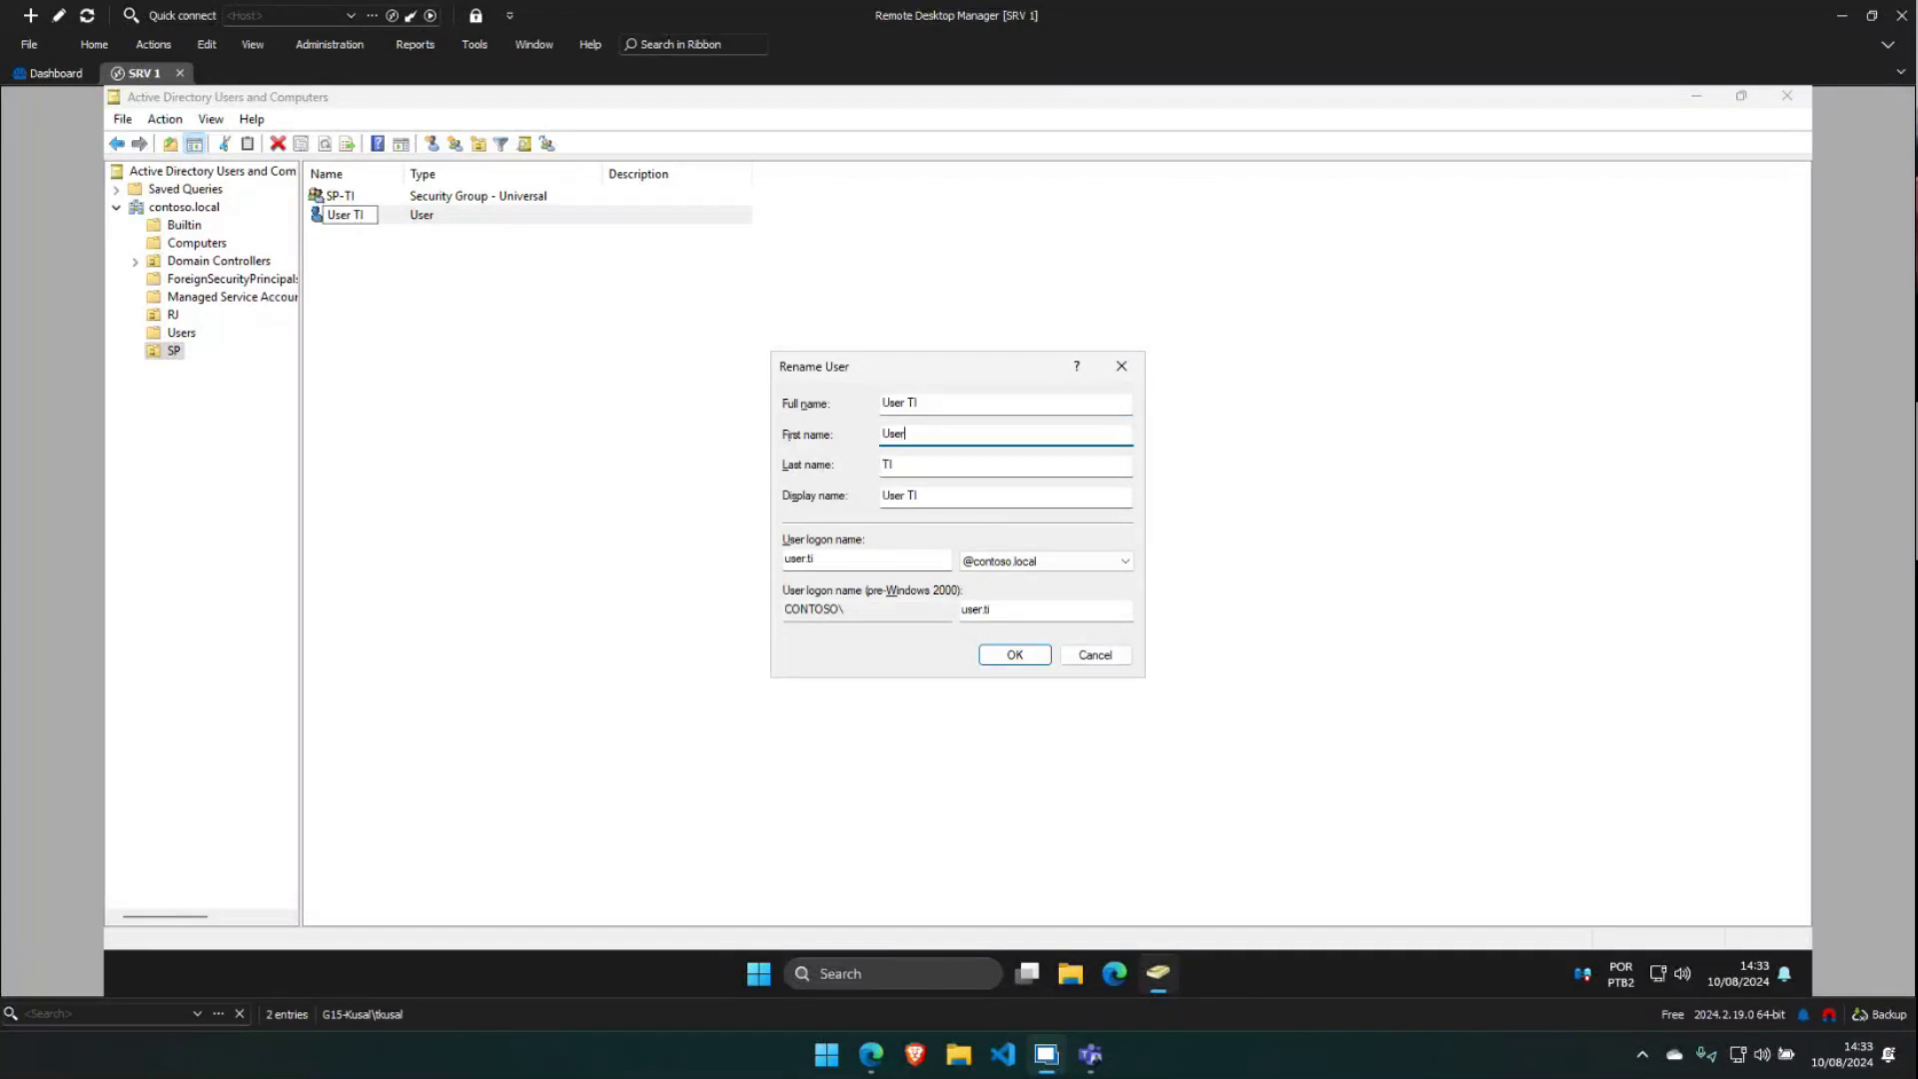
{"action": "key", "text": "Tab"}
{"action": "left_click", "coordinate": [1002, 660]}
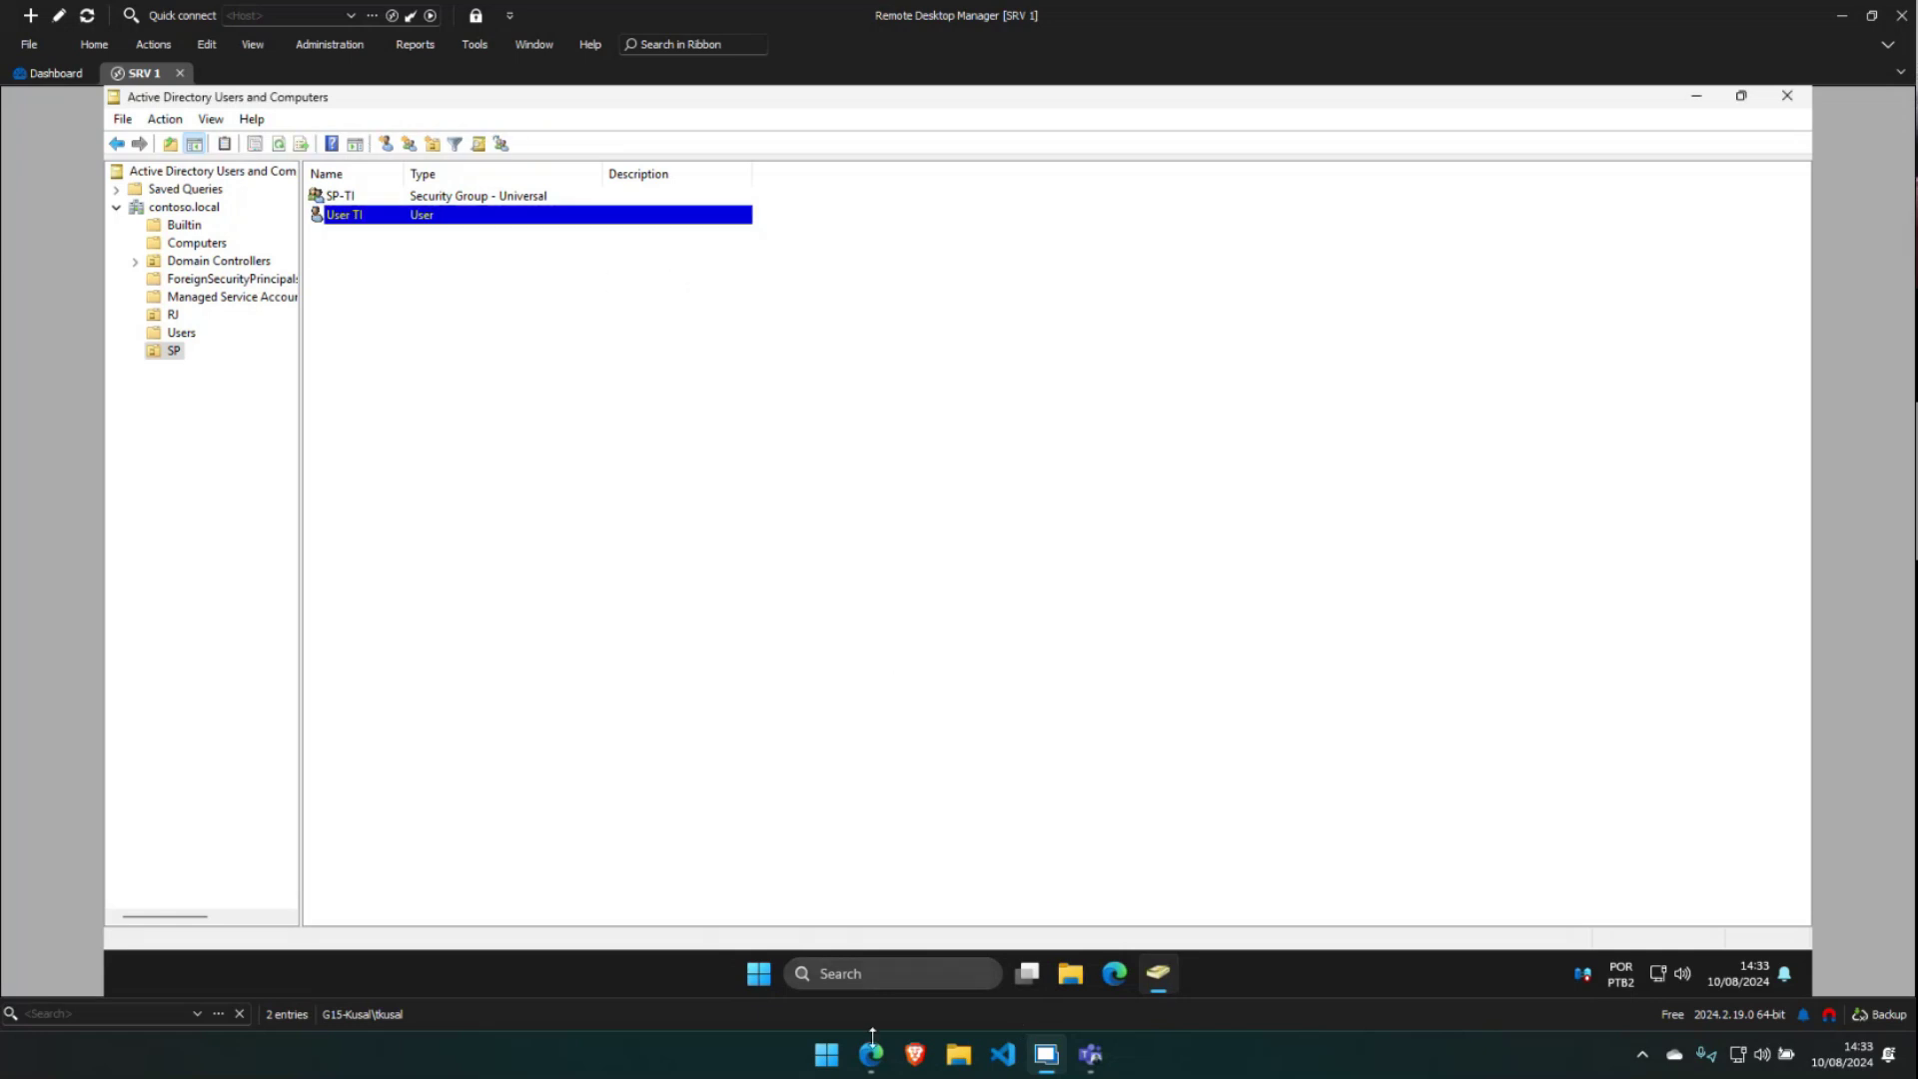
Switch to the browser's project board and move the SP OU, SP_TI group and User-TI user creation cards to Feito
{"action": "mouse_move", "coordinate": [872, 1049]}
{"action": "left_click", "coordinate": [967, 951]}
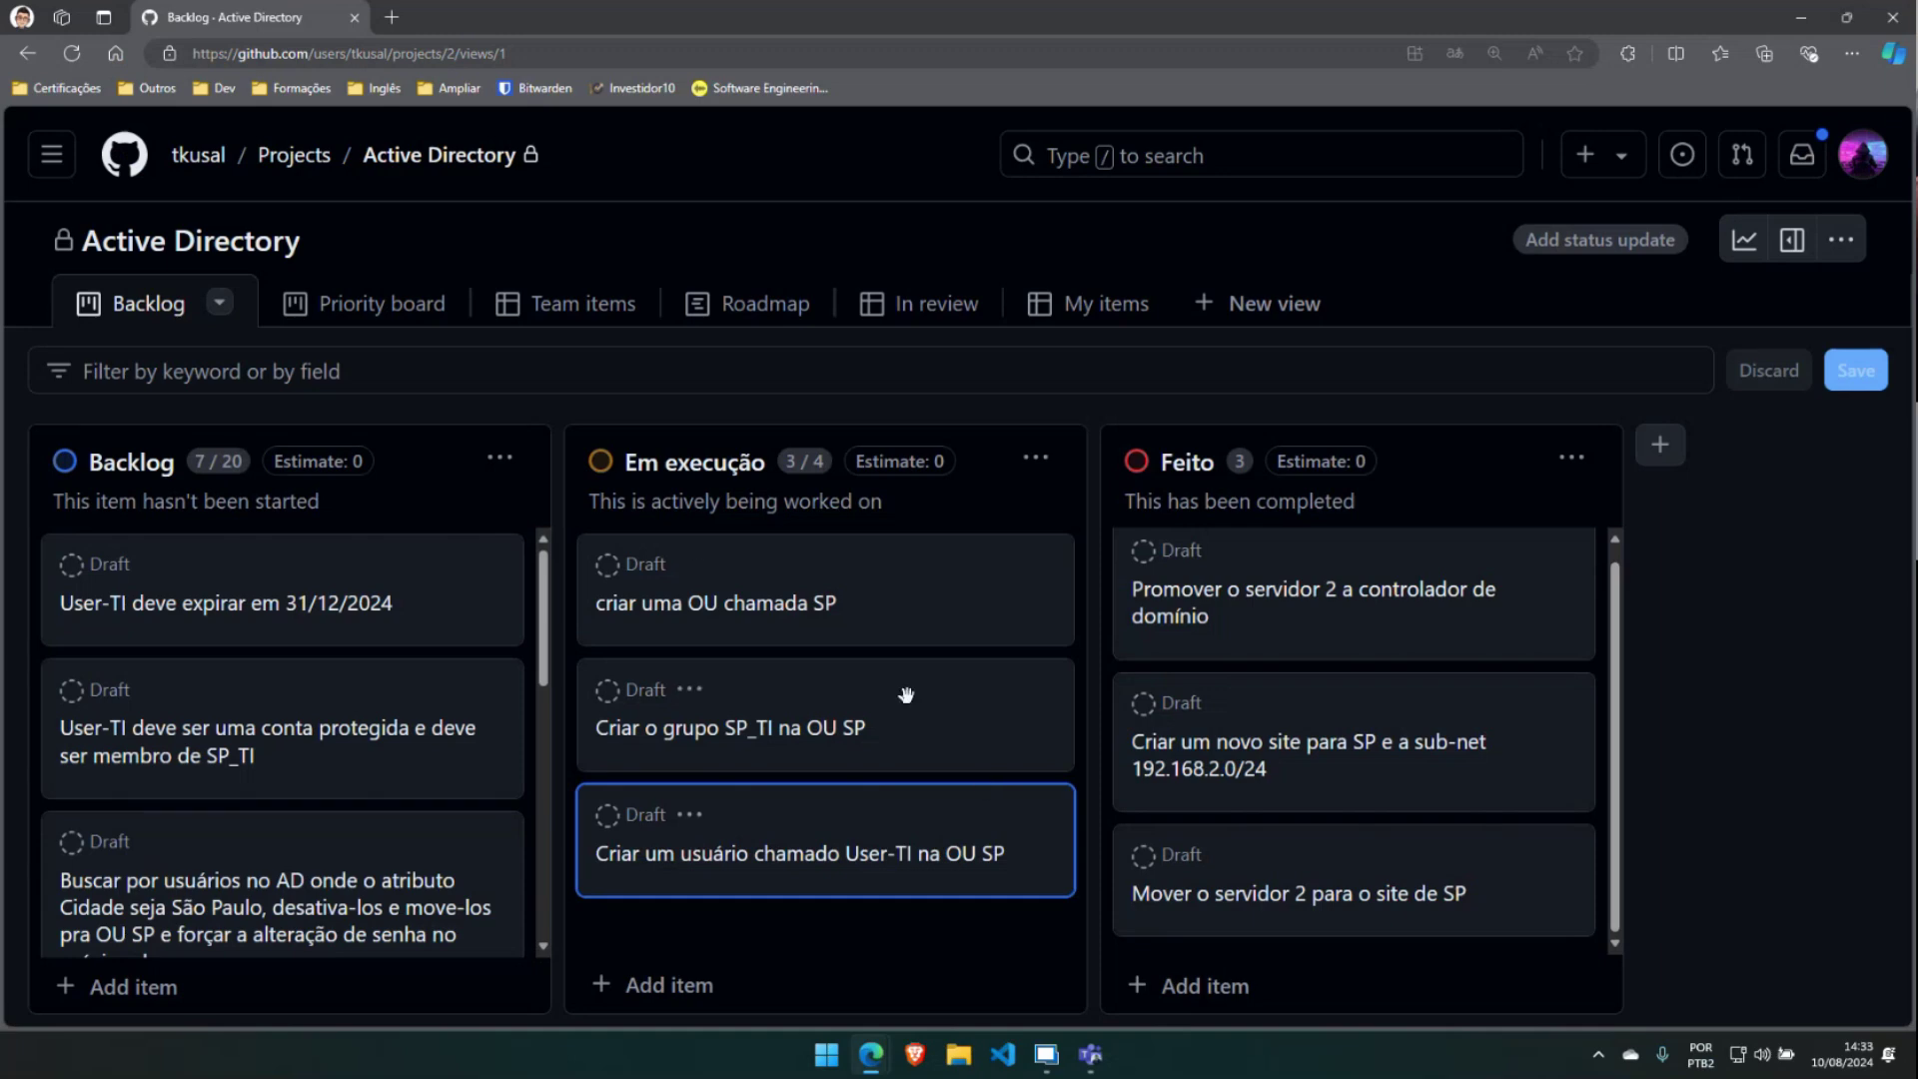
{"action": "left_click_drag", "start_coordinate": [912, 591], "coordinate": [1430, 1004]}
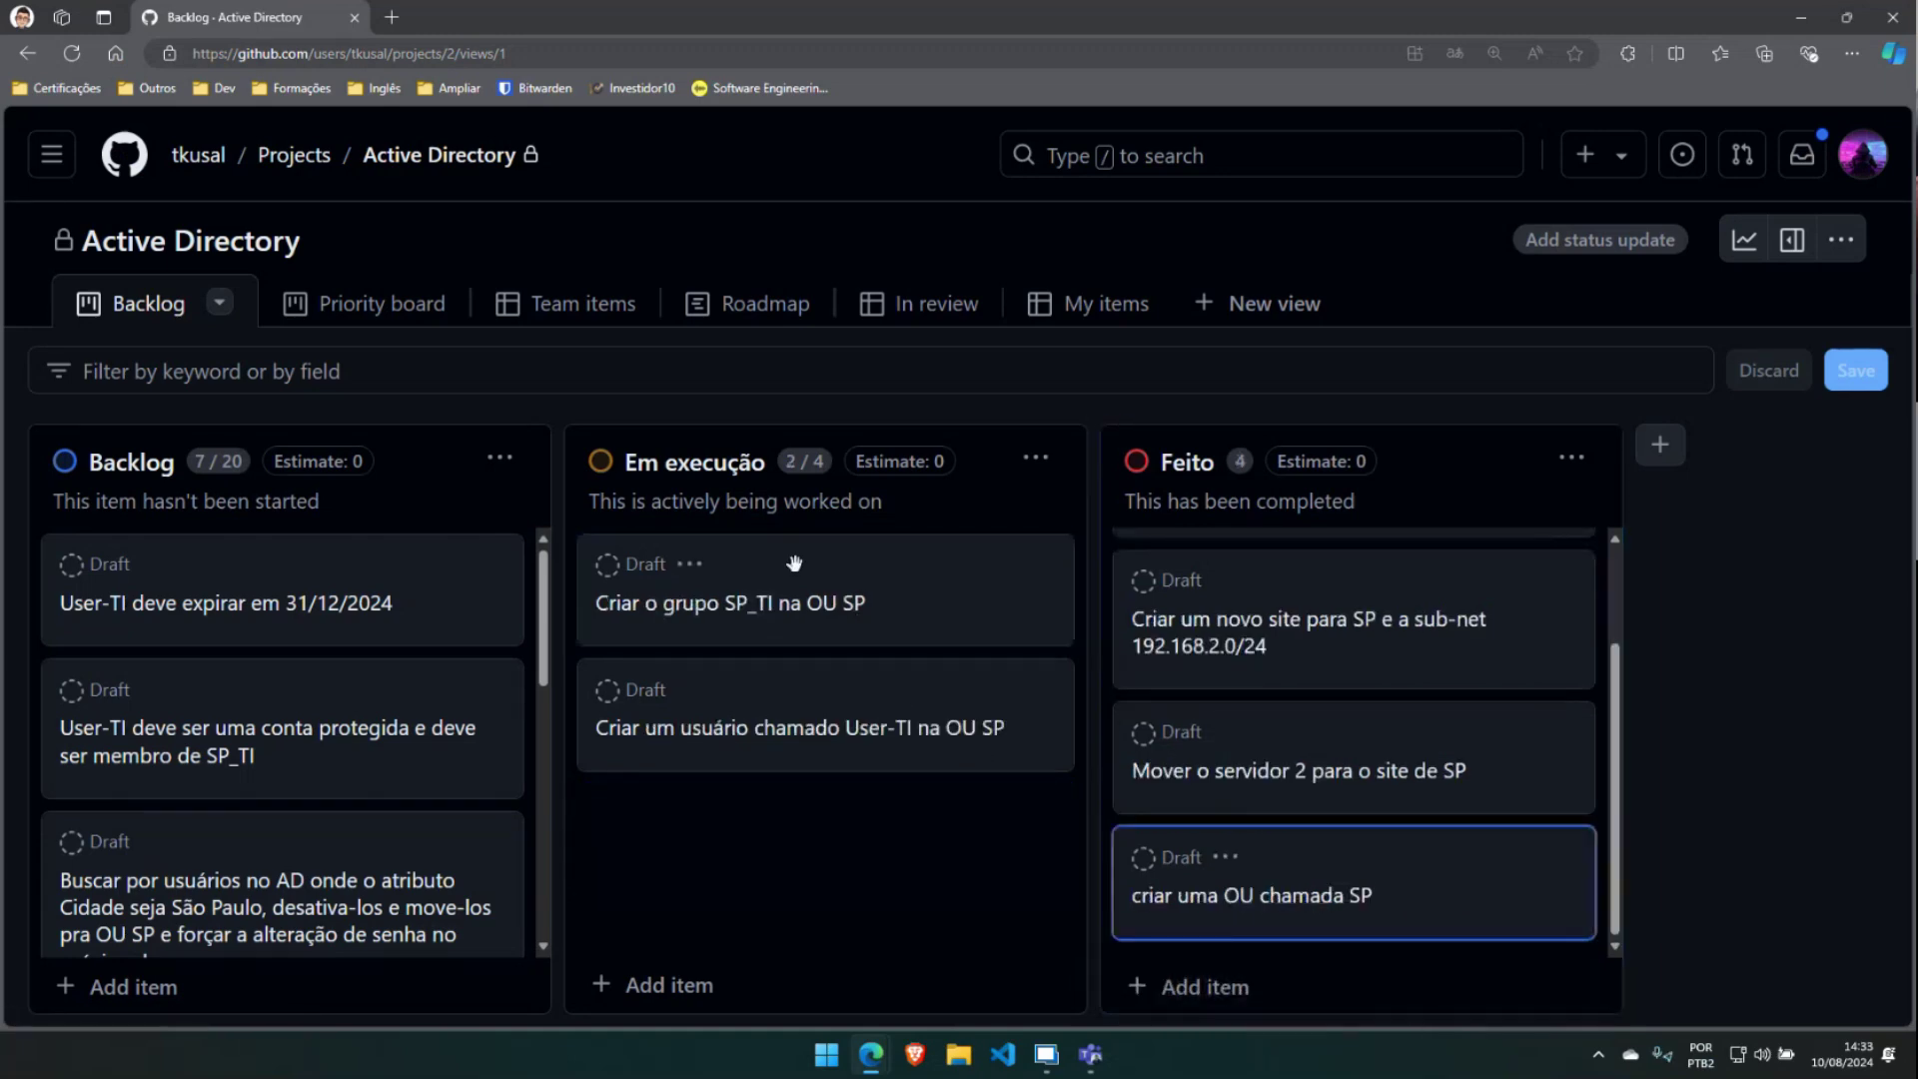
{"action": "left_click_drag", "start_coordinate": [794, 565], "coordinate": [1319, 967]}
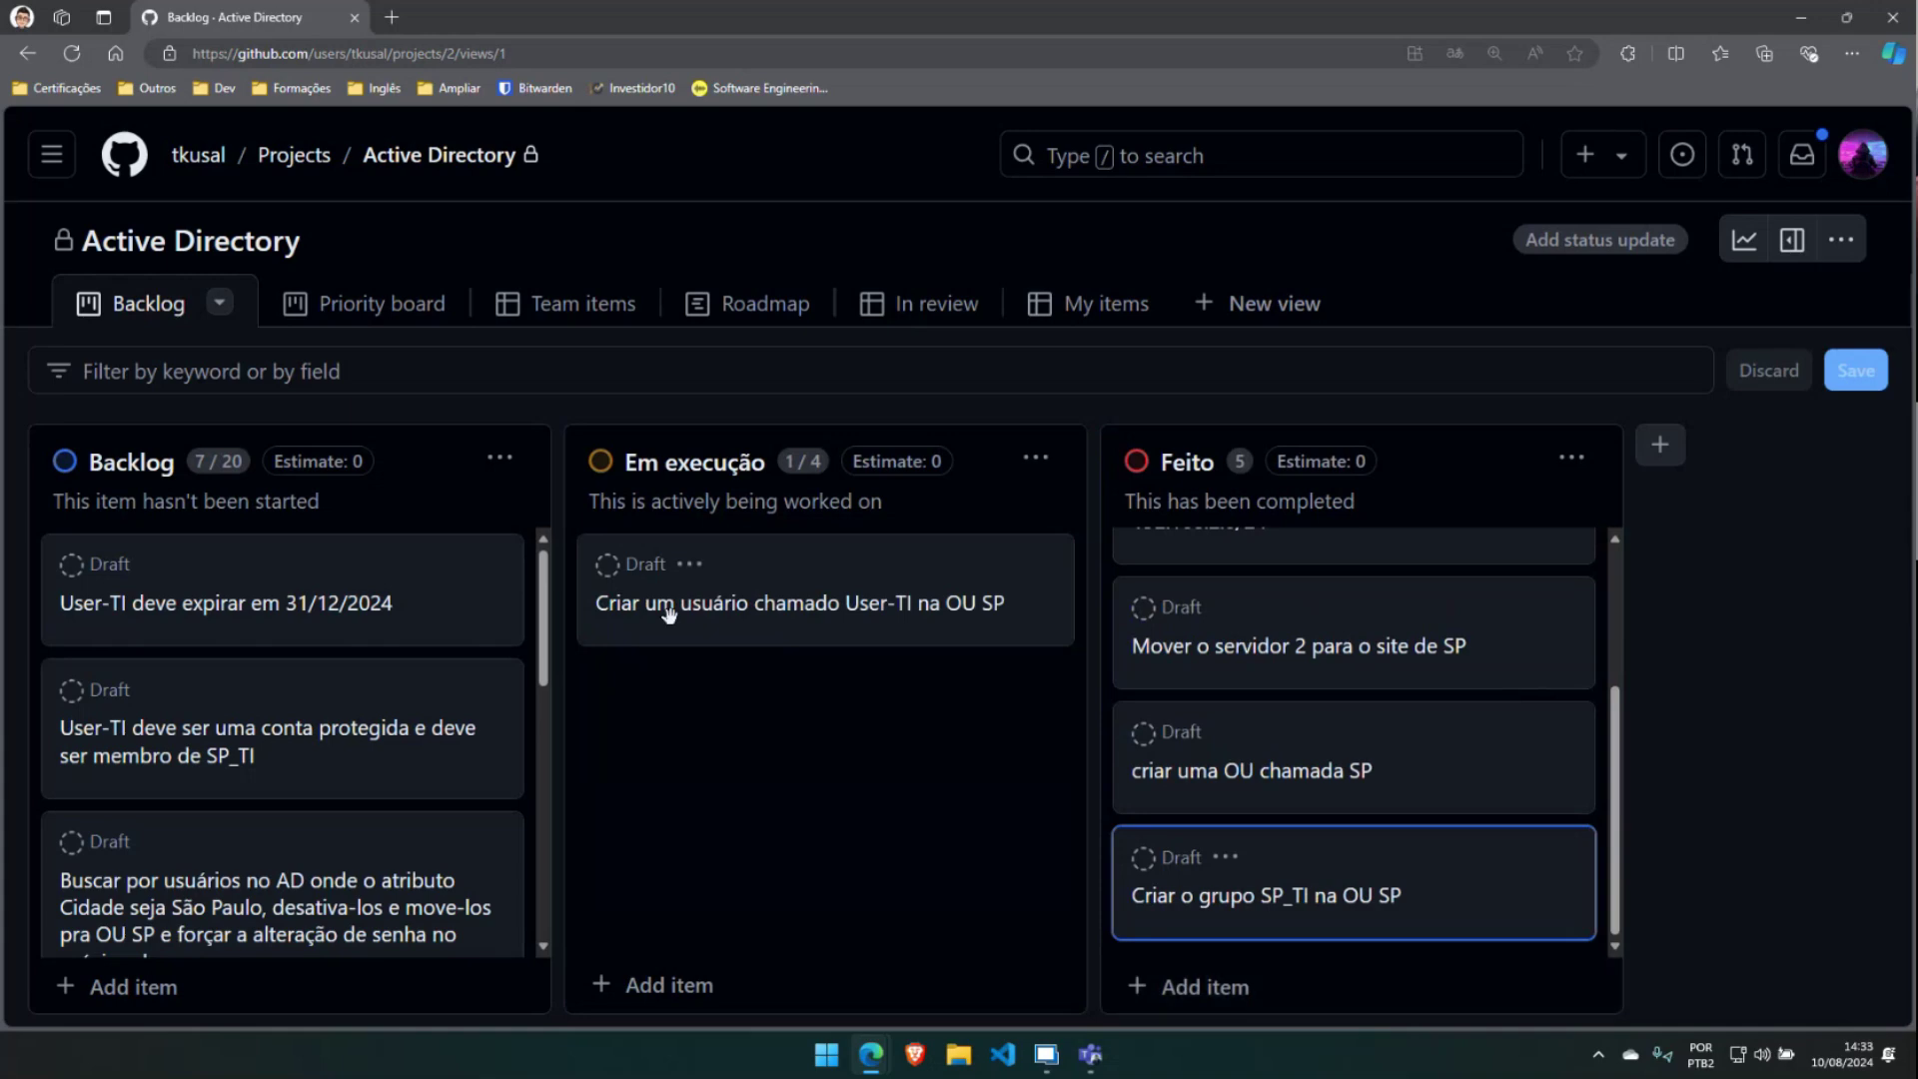
{"action": "left_click_drag", "start_coordinate": [848, 560], "coordinate": [1162, 979]}
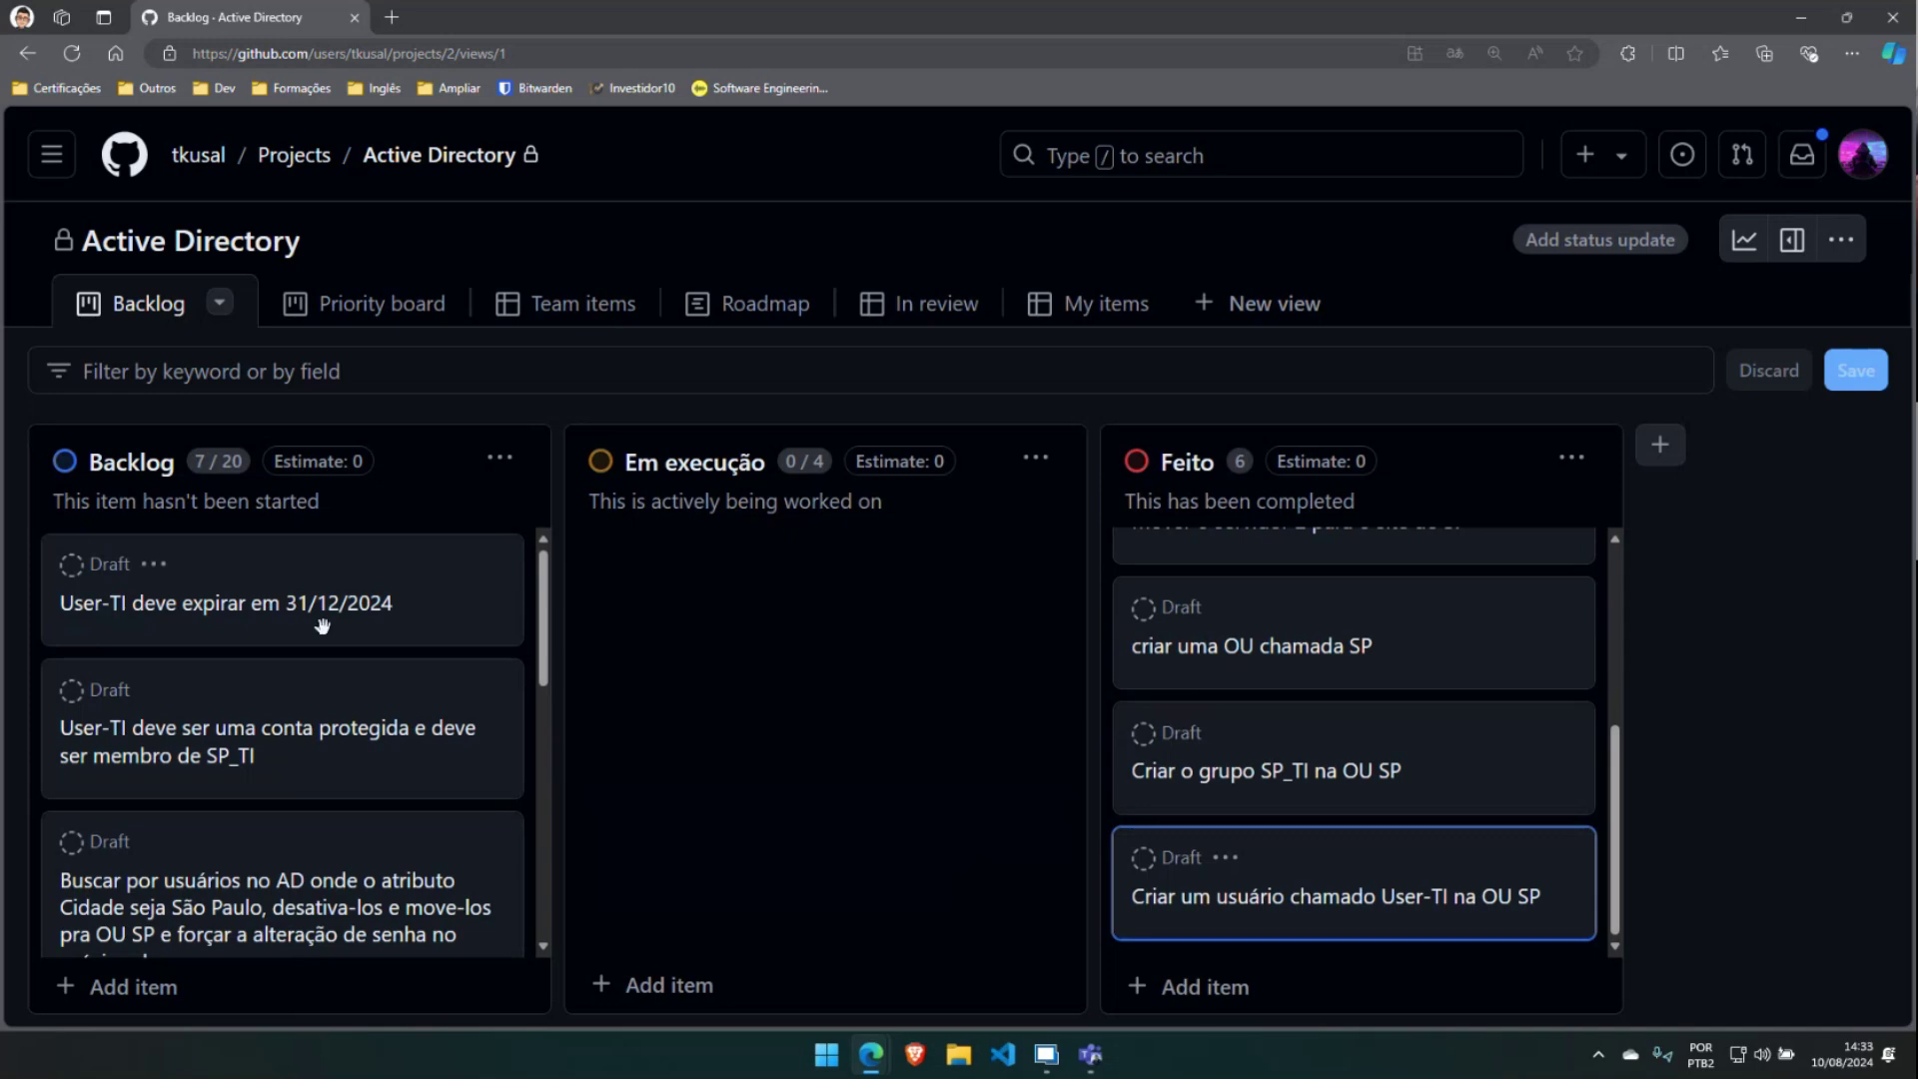
Move the User-TI expiry card and the protected account and SP_TI membership card from Backlog to Em execução
{"action": "left_click", "coordinate": [296, 579]}
{"action": "left_click_drag", "start_coordinate": [297, 580], "coordinate": [664, 630]}
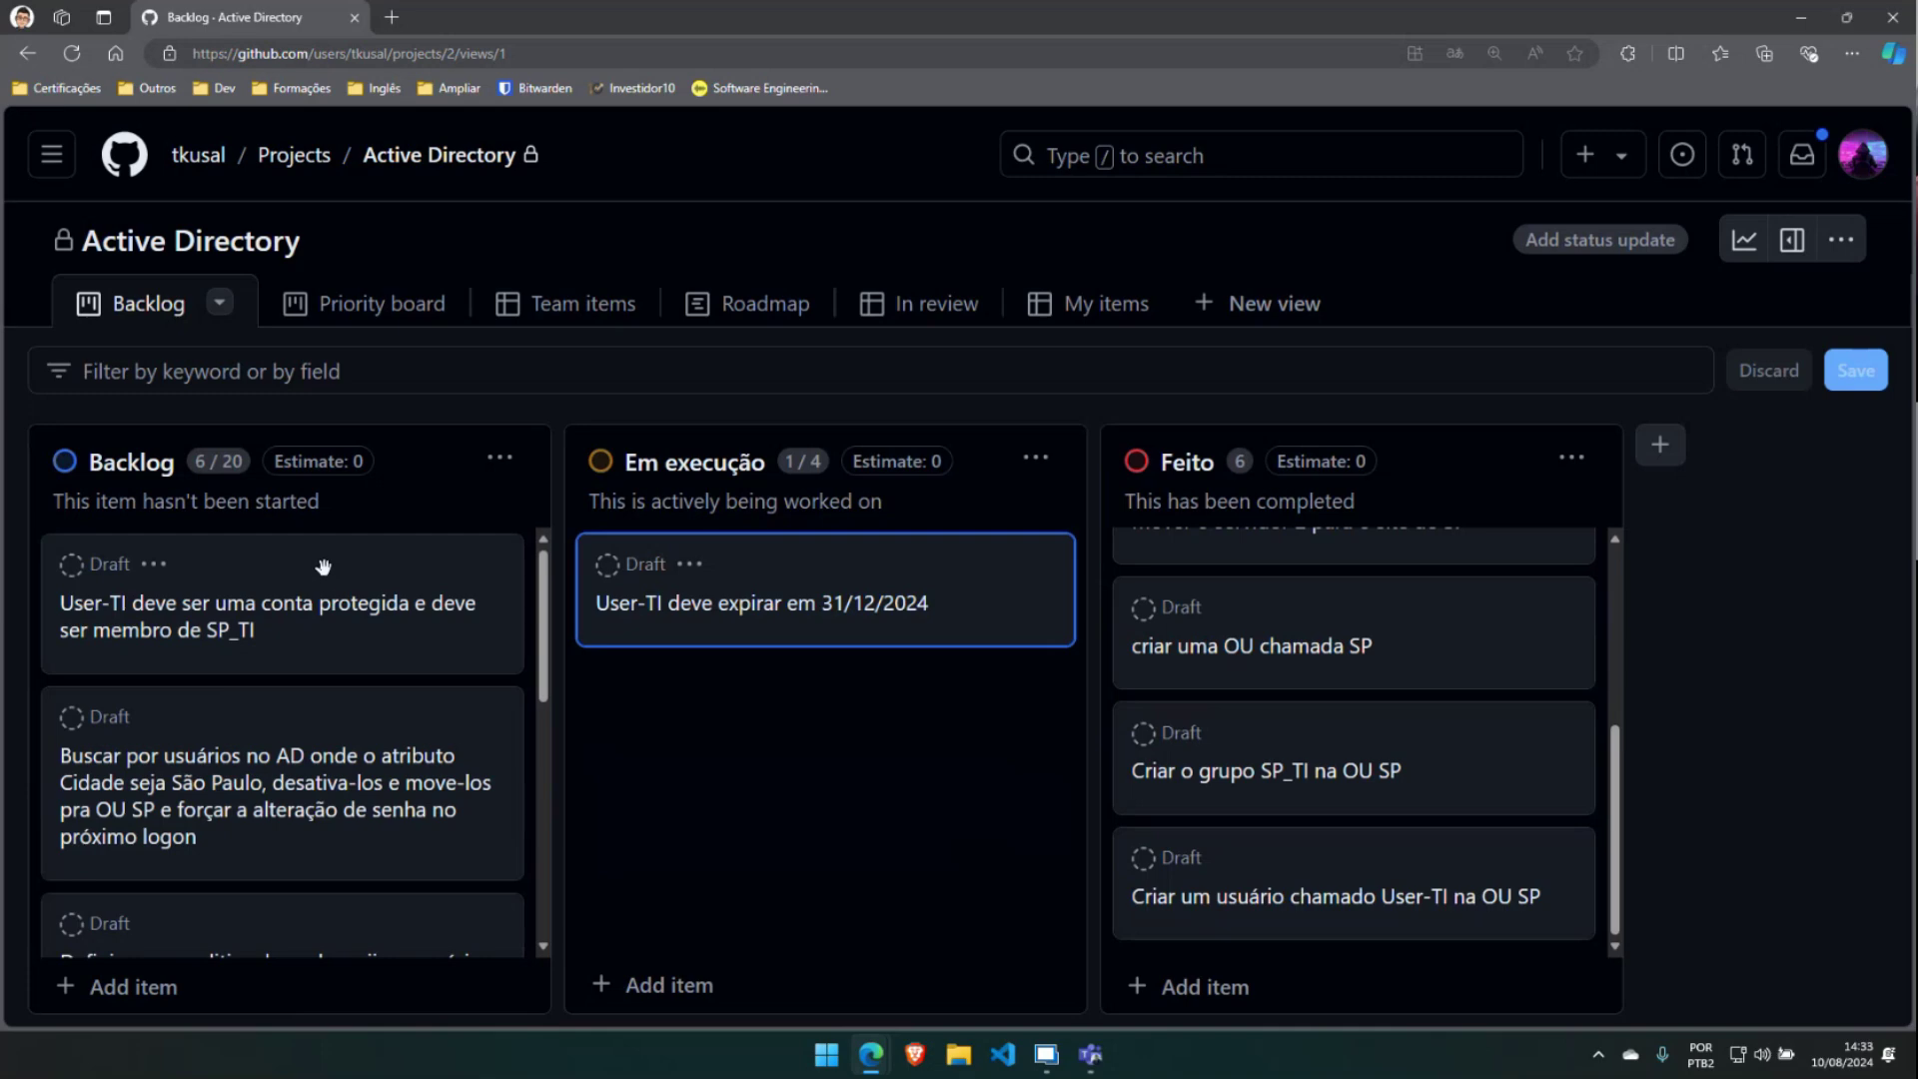
{"action": "left_click_drag", "start_coordinate": [324, 565], "coordinate": [856, 753]}
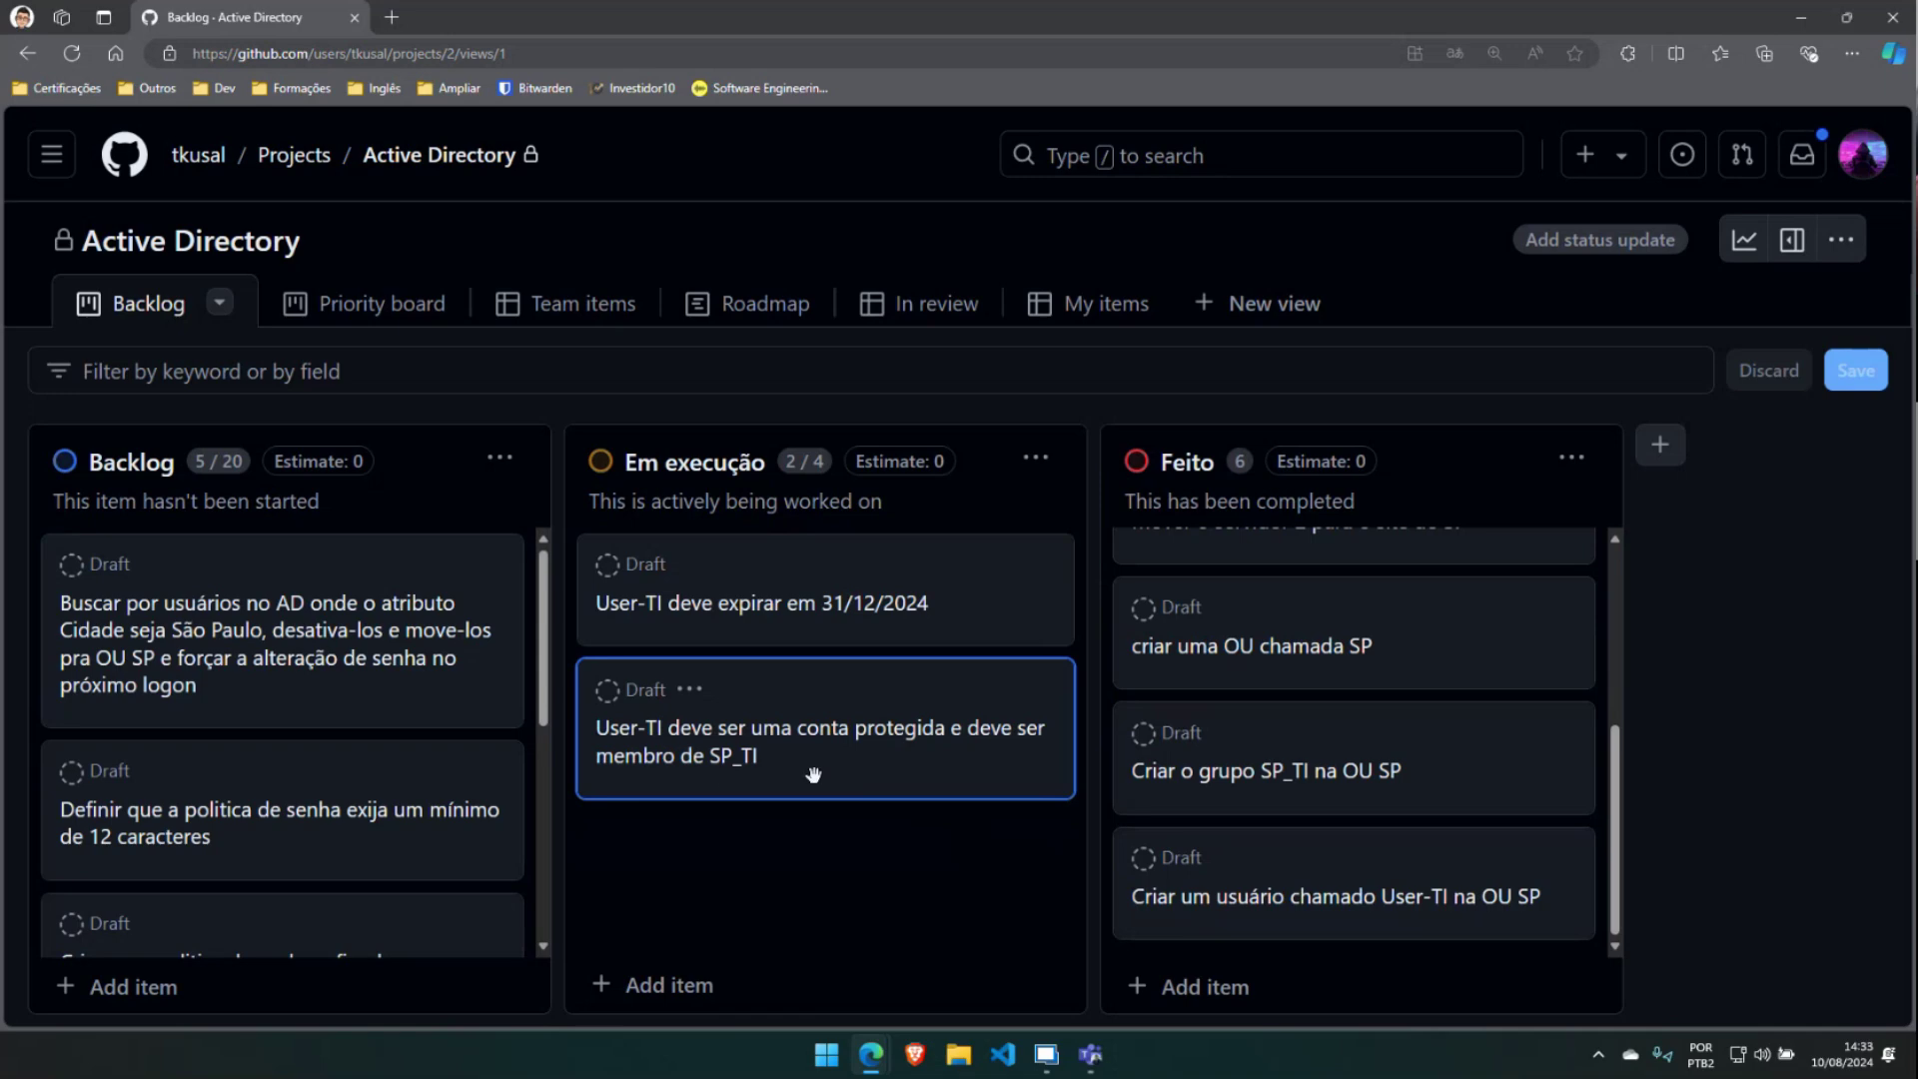
Switch to the remote server session and set User TI's account to expire at the end of 31 December 2024
{"action": "left_click", "coordinate": [1048, 1067]}
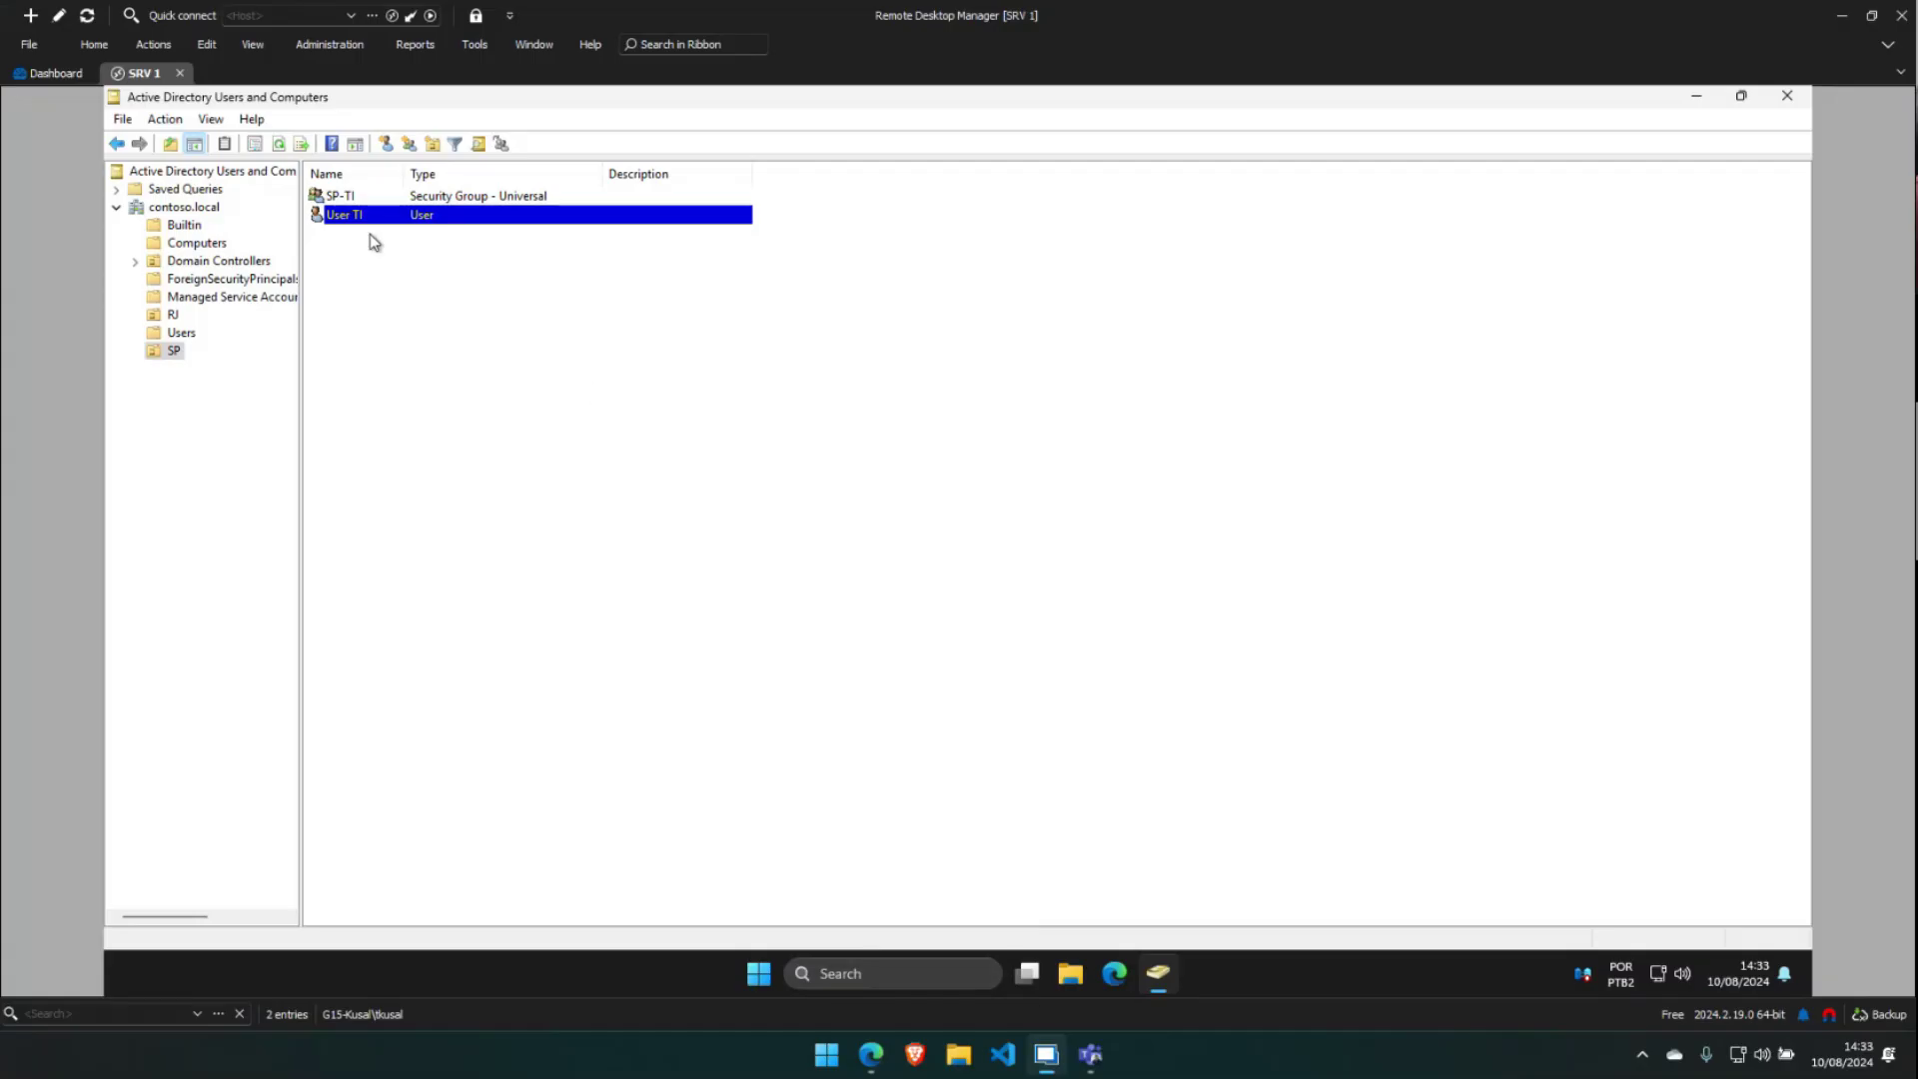
{"action": "right_click", "coordinate": [359, 222]}
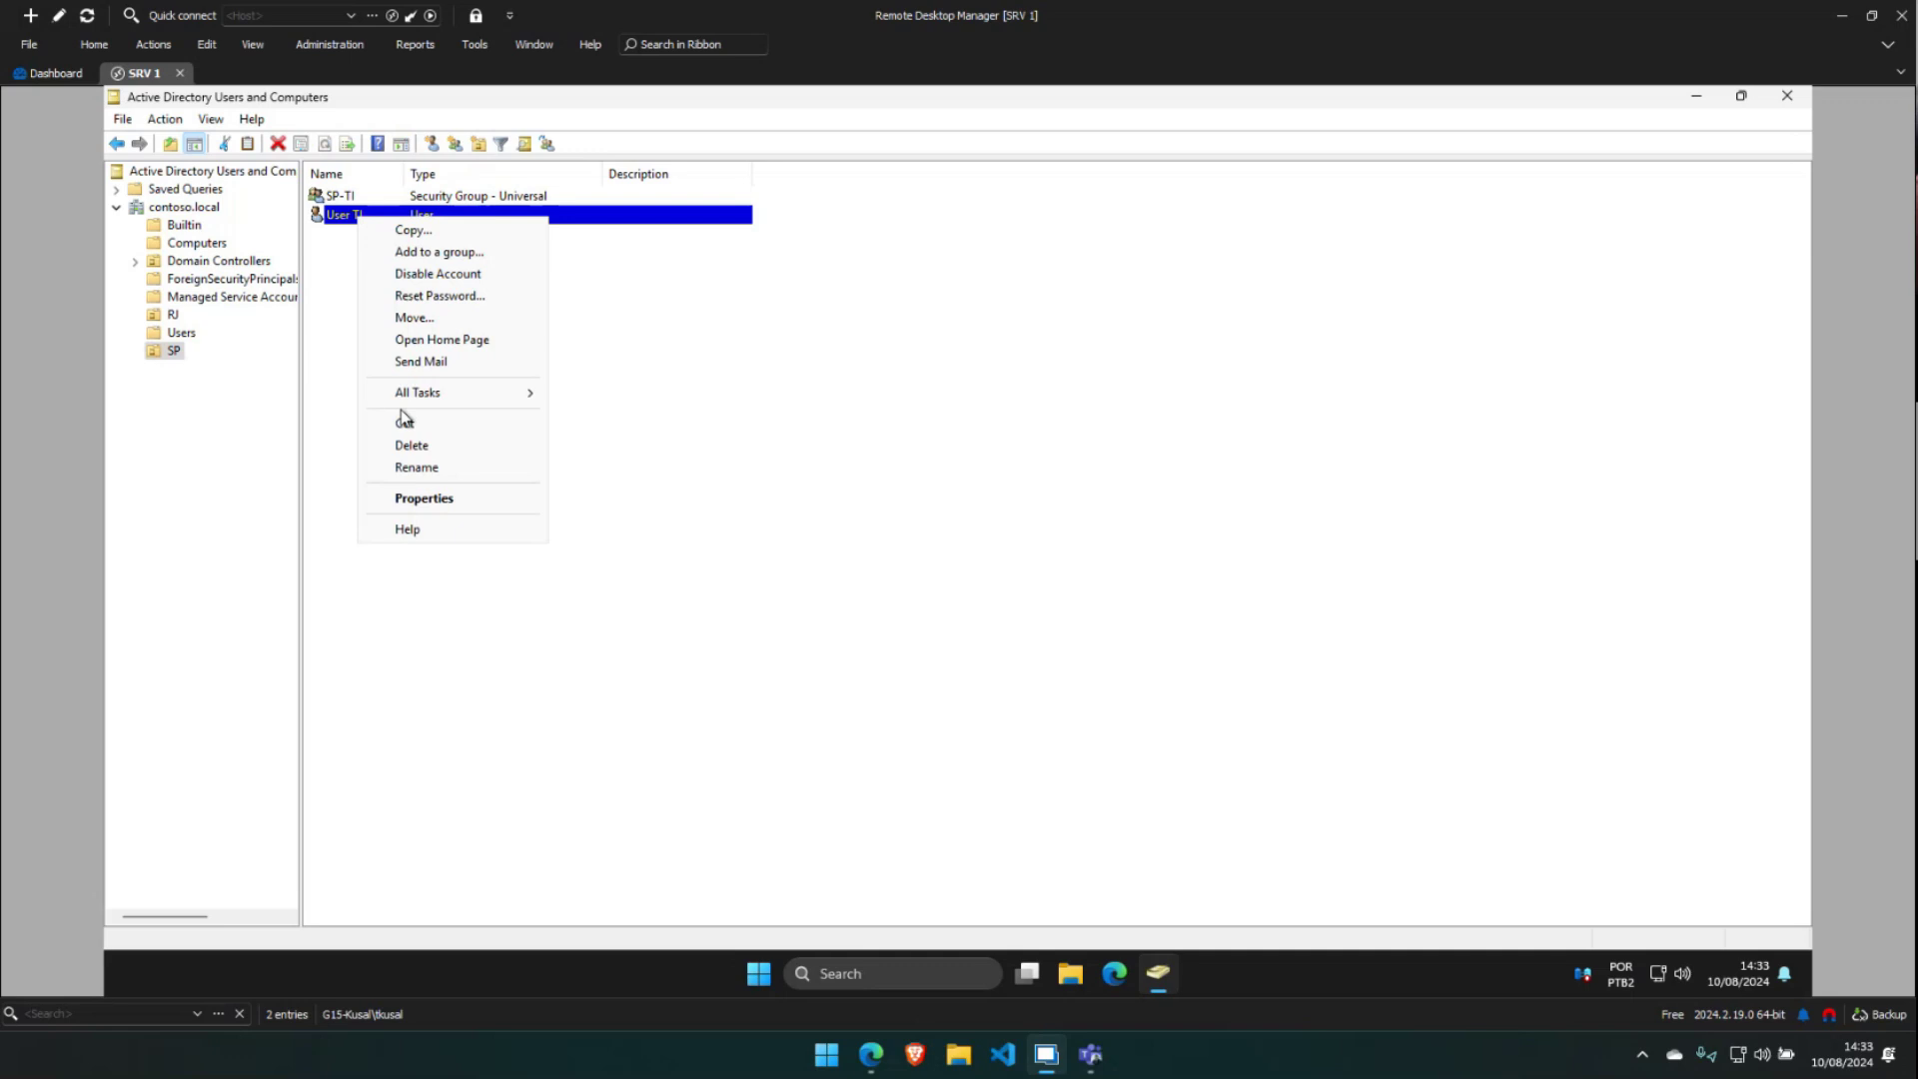
{"action": "left_click", "coordinate": [416, 500]}
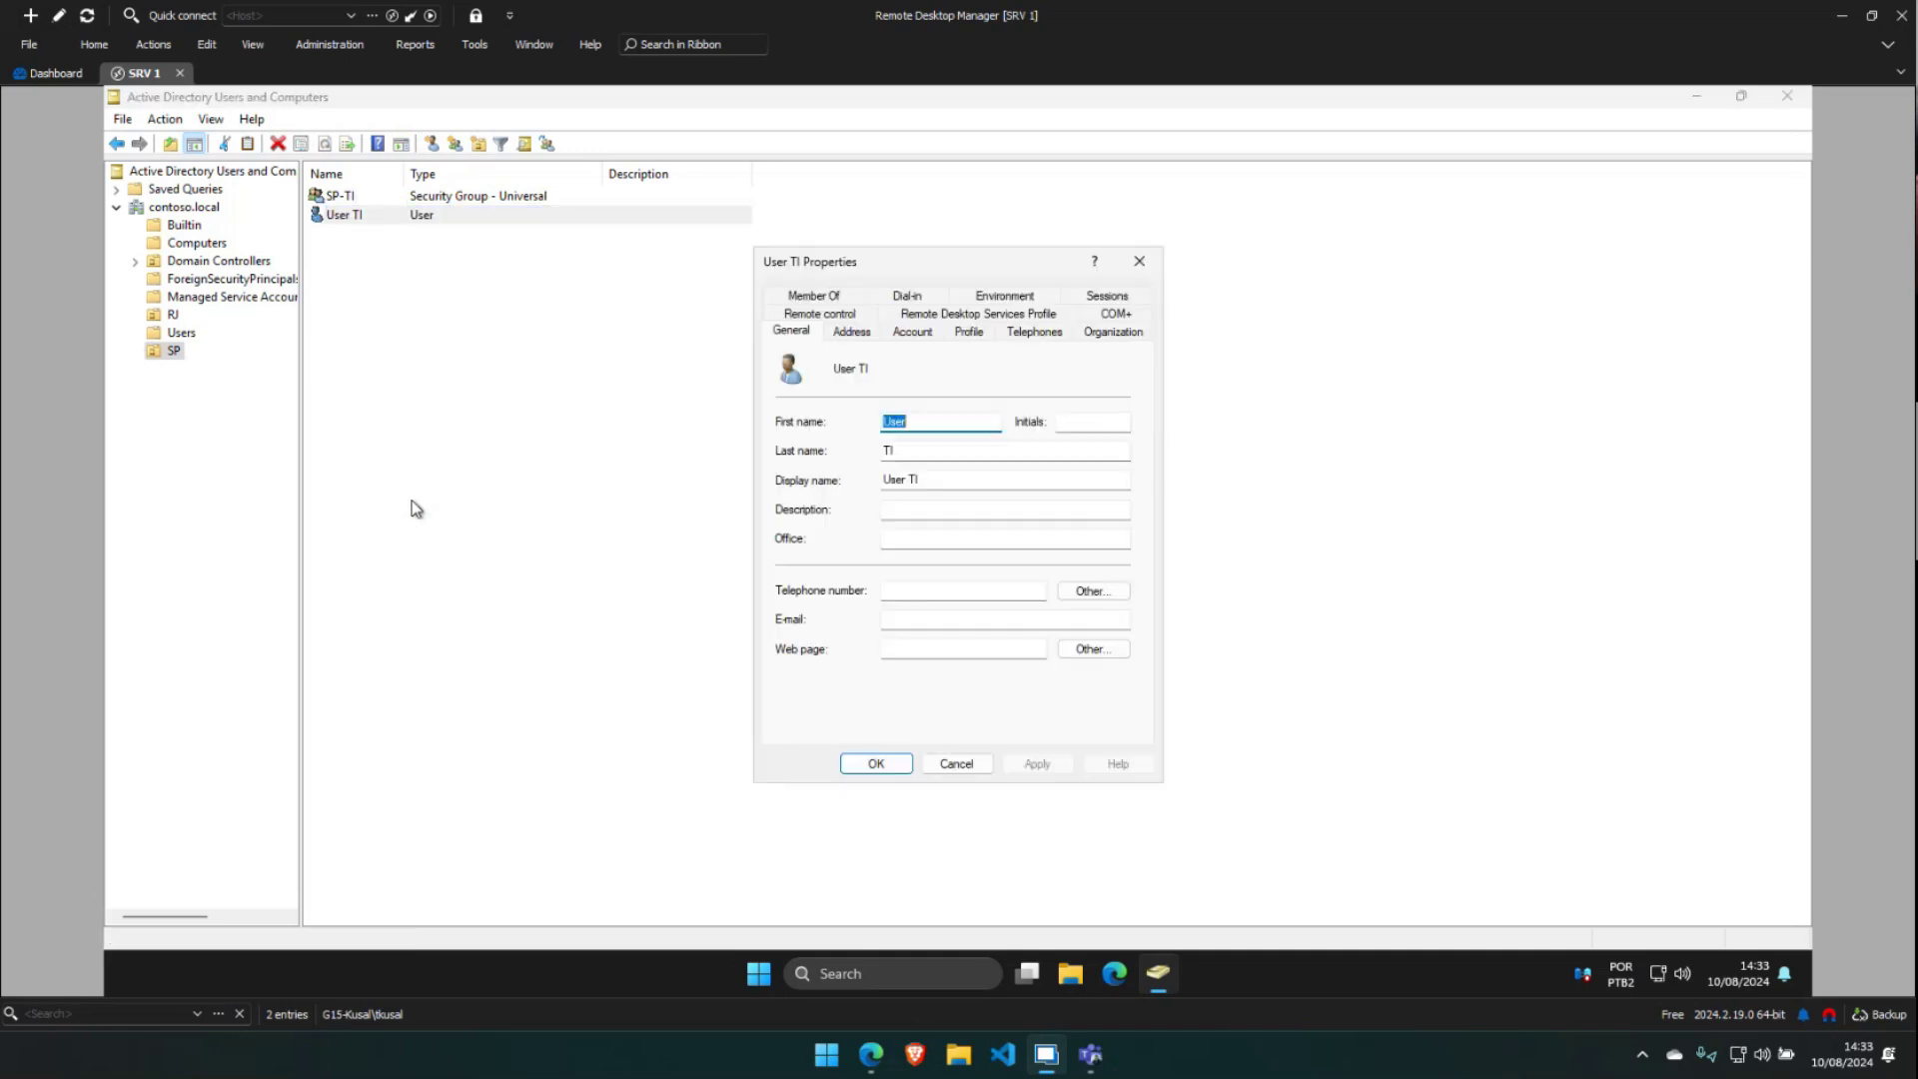
{"action": "left_click", "coordinate": [914, 332]}
{"action": "left_click", "coordinate": [797, 688]}
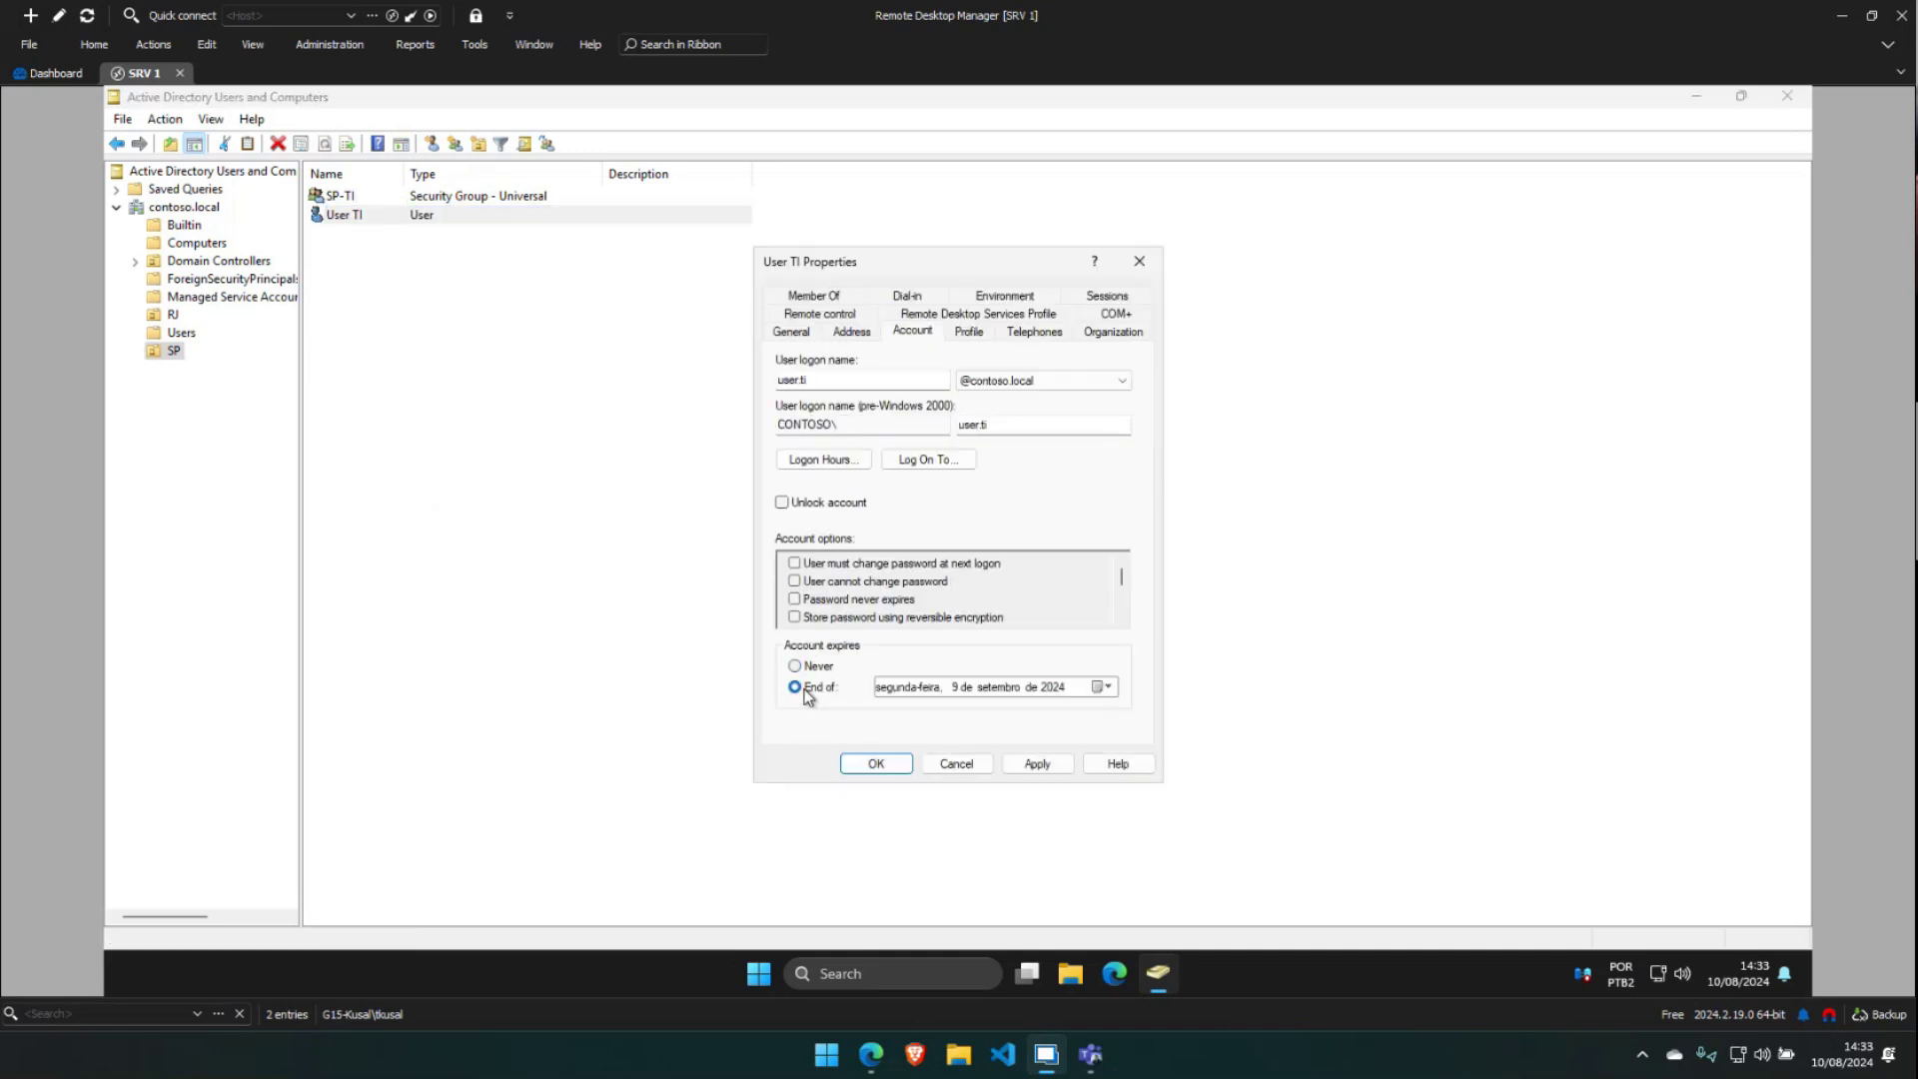
{"action": "left_click", "coordinate": [1103, 688]}
{"action": "left_click", "coordinate": [1085, 714]}
{"action": "left_click", "coordinate": [1085, 715]}
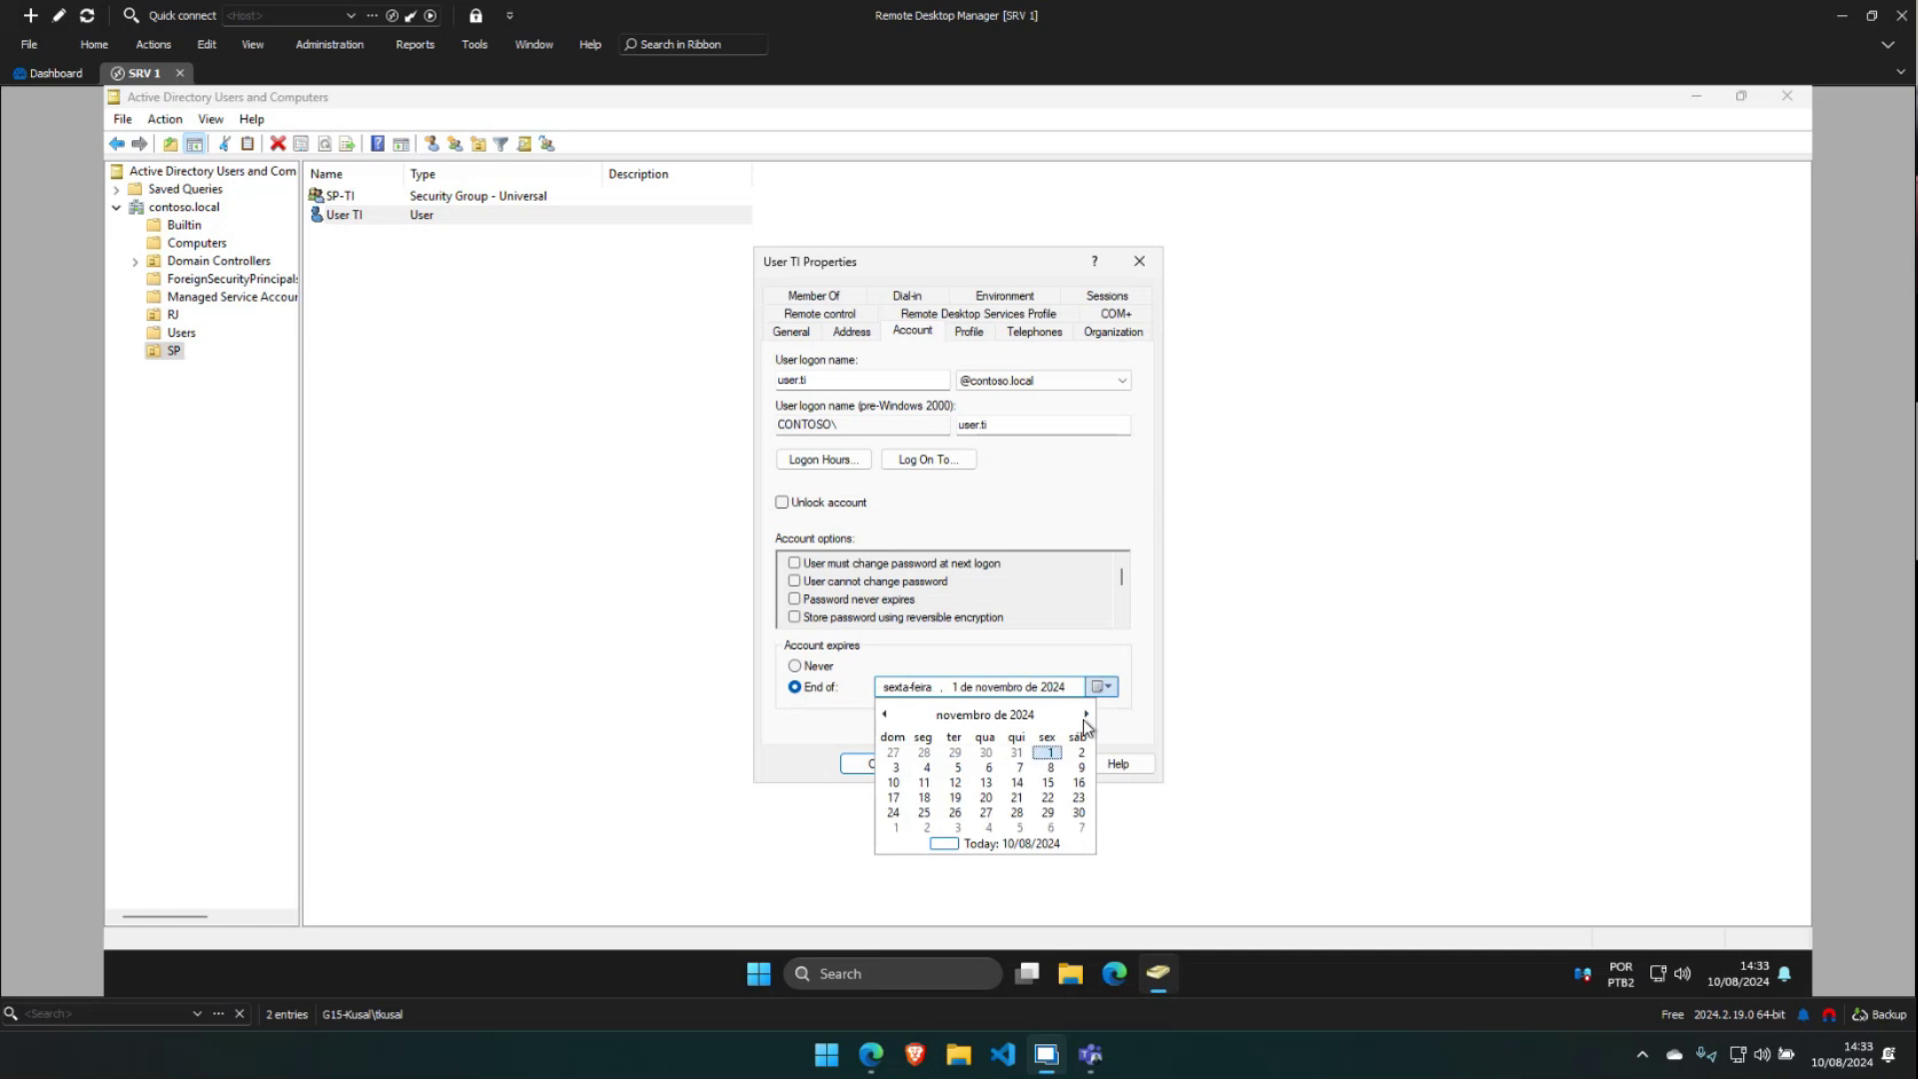
{"action": "left_click", "coordinate": [1085, 714]}
{"action": "left_click", "coordinate": [955, 827]}
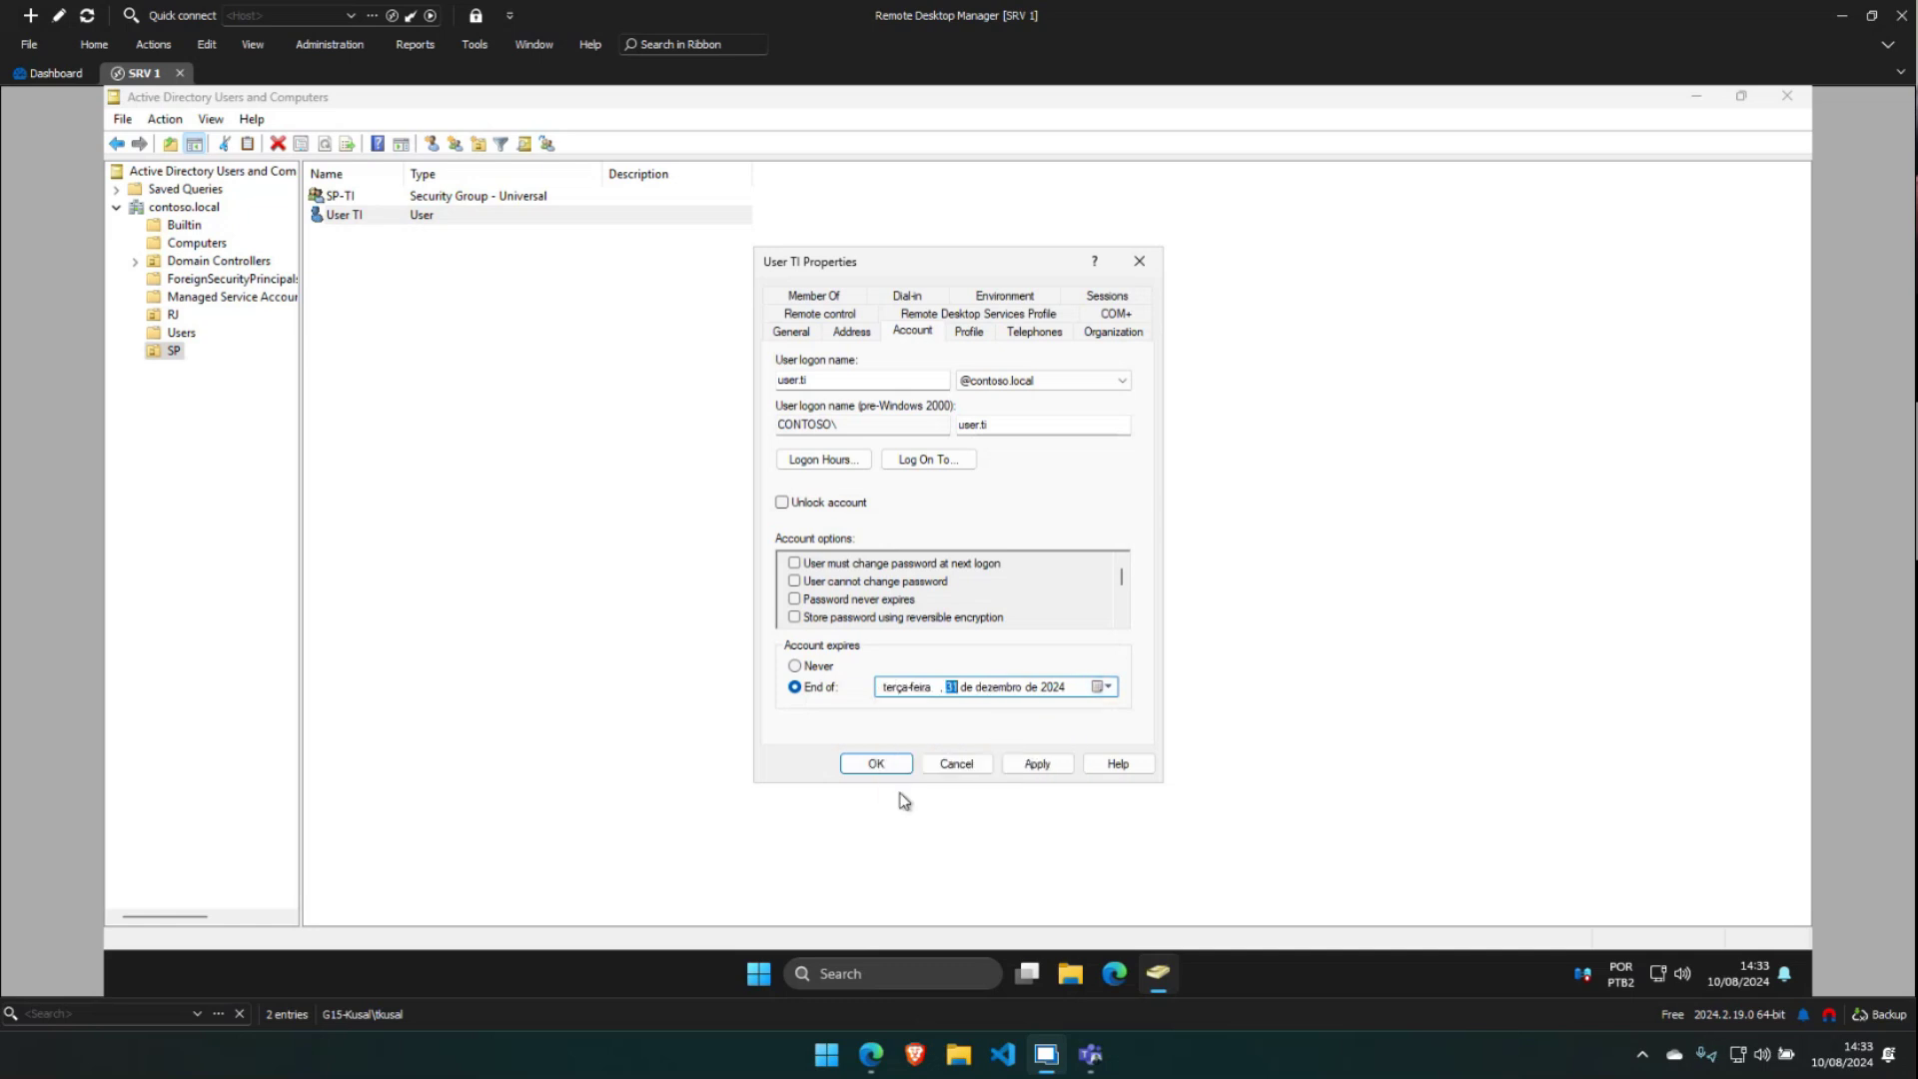
{"action": "left_click", "coordinate": [1037, 763]}
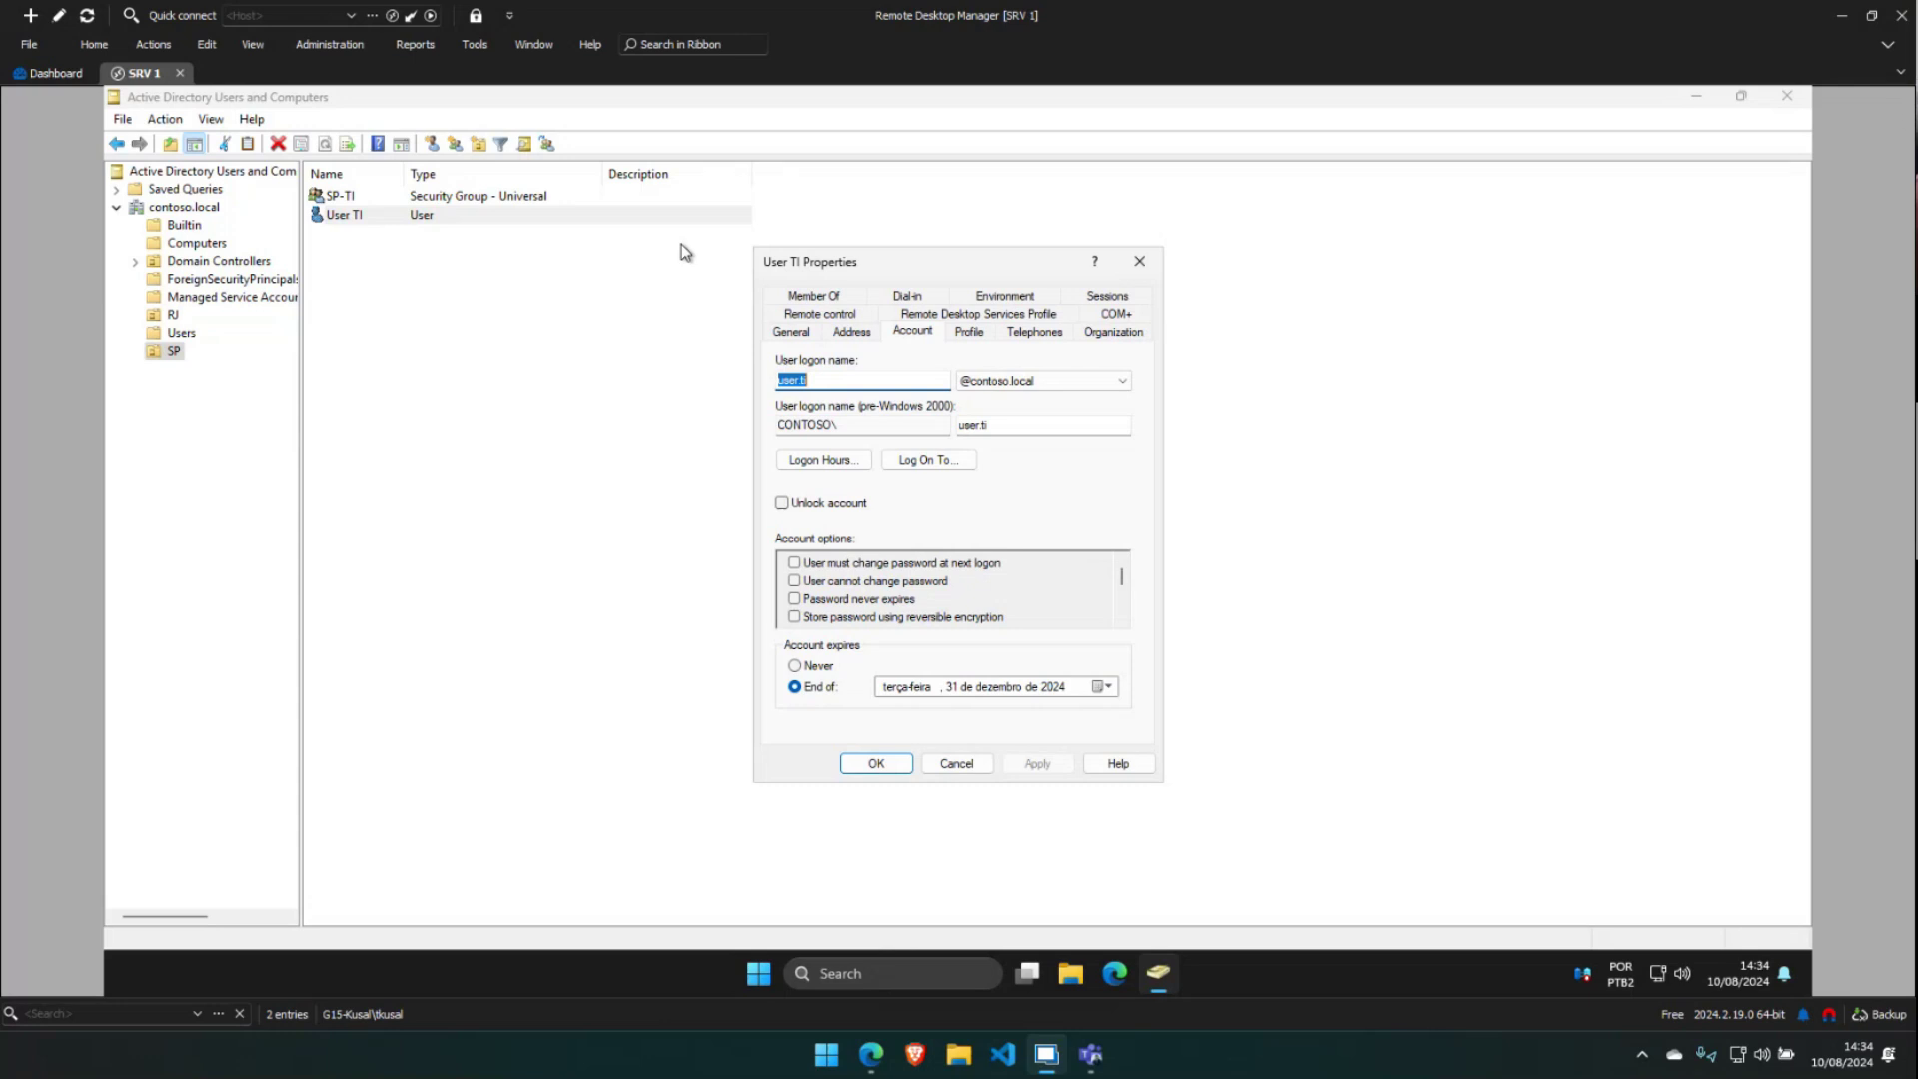
Add User TI to the SP-TI group through the user's group memberships
{"action": "left_click", "coordinate": [809, 304]}
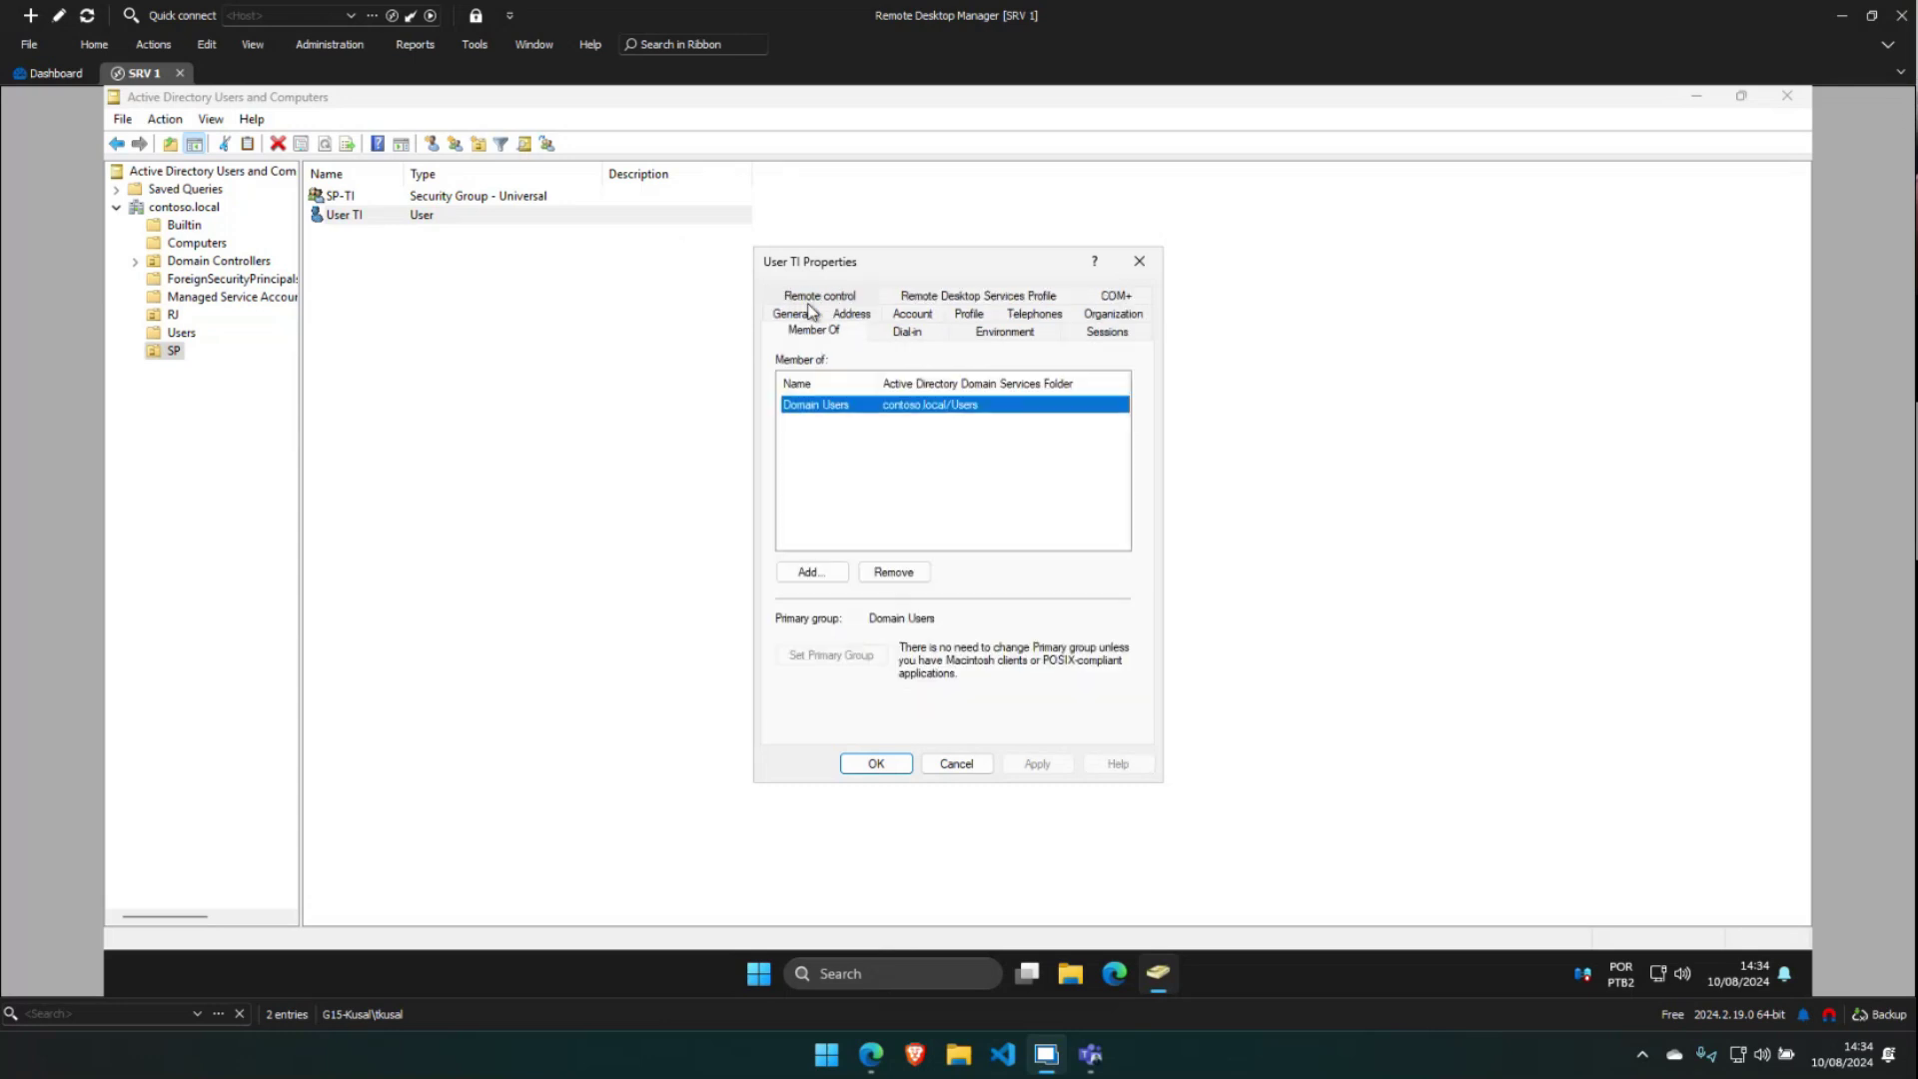
{"action": "left_click", "coordinate": [827, 578]}
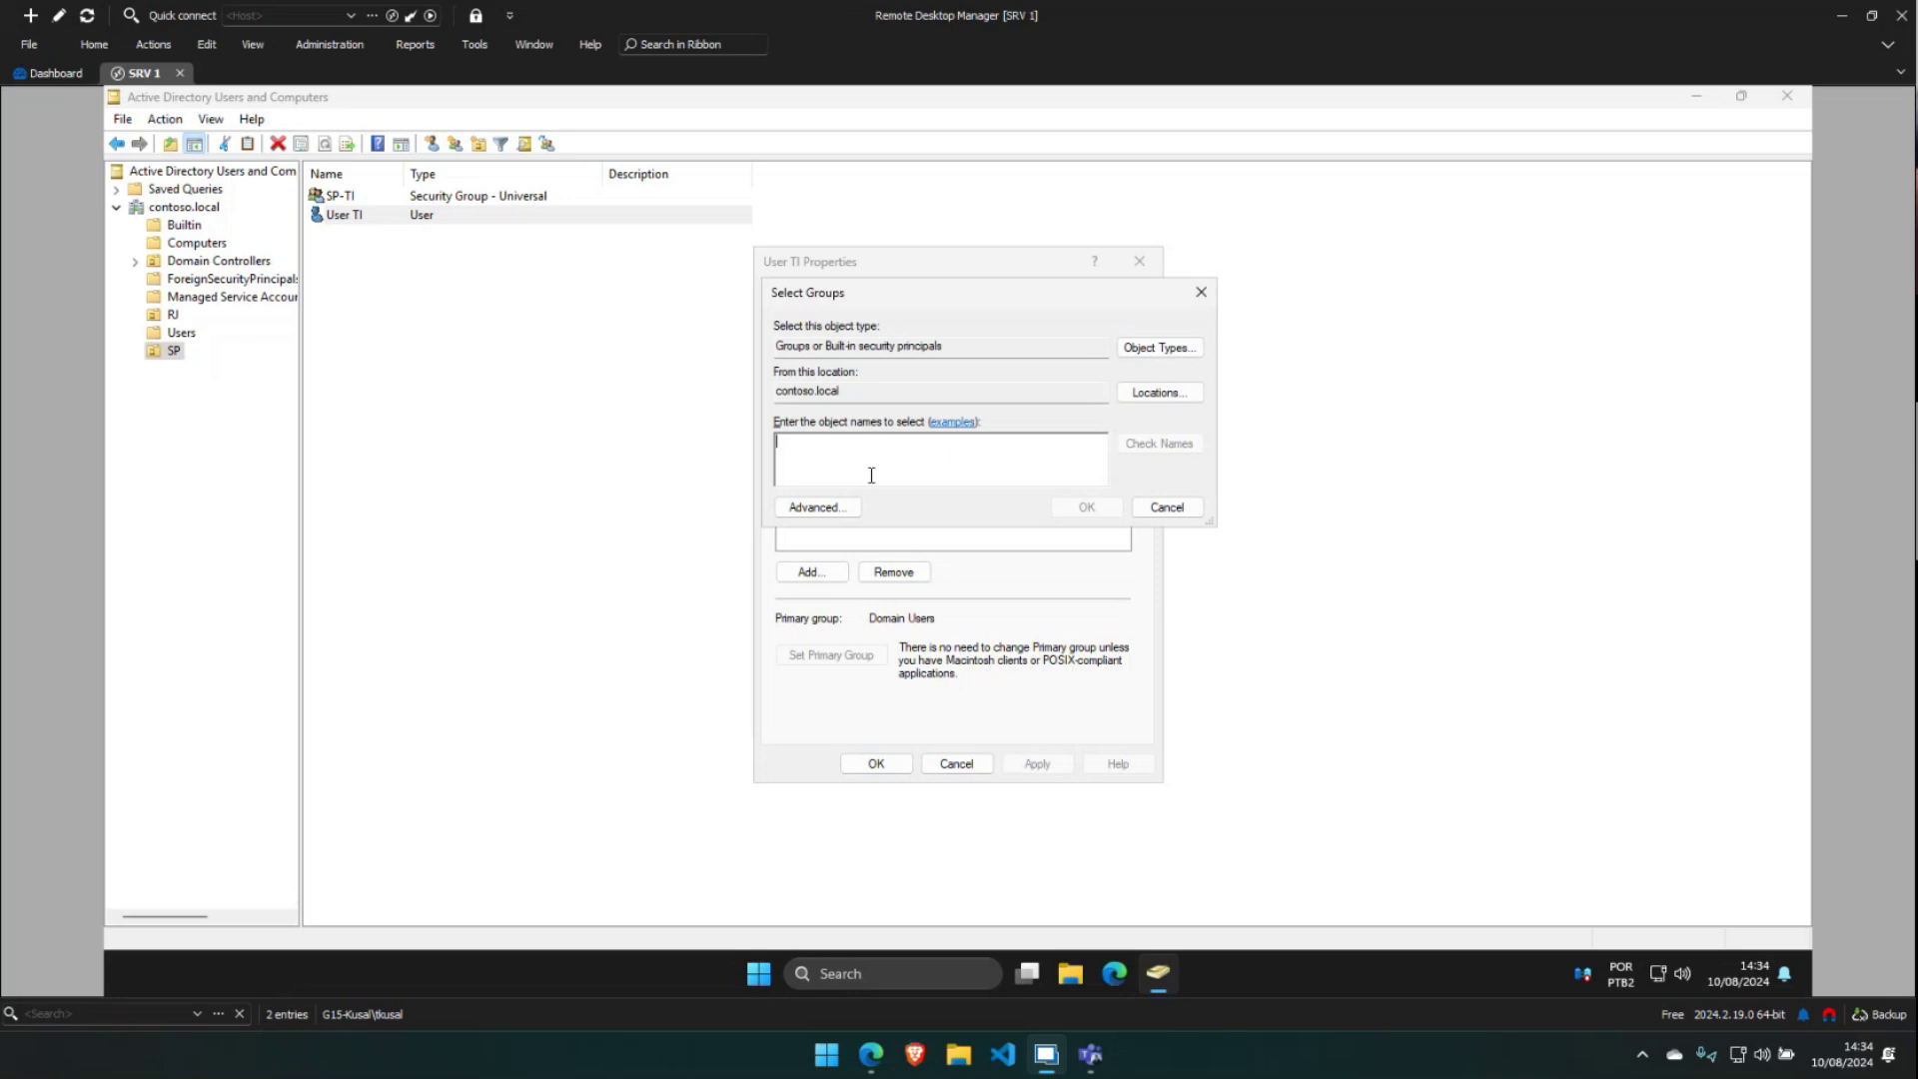
{"action": "type", "text": "SP-TI"}
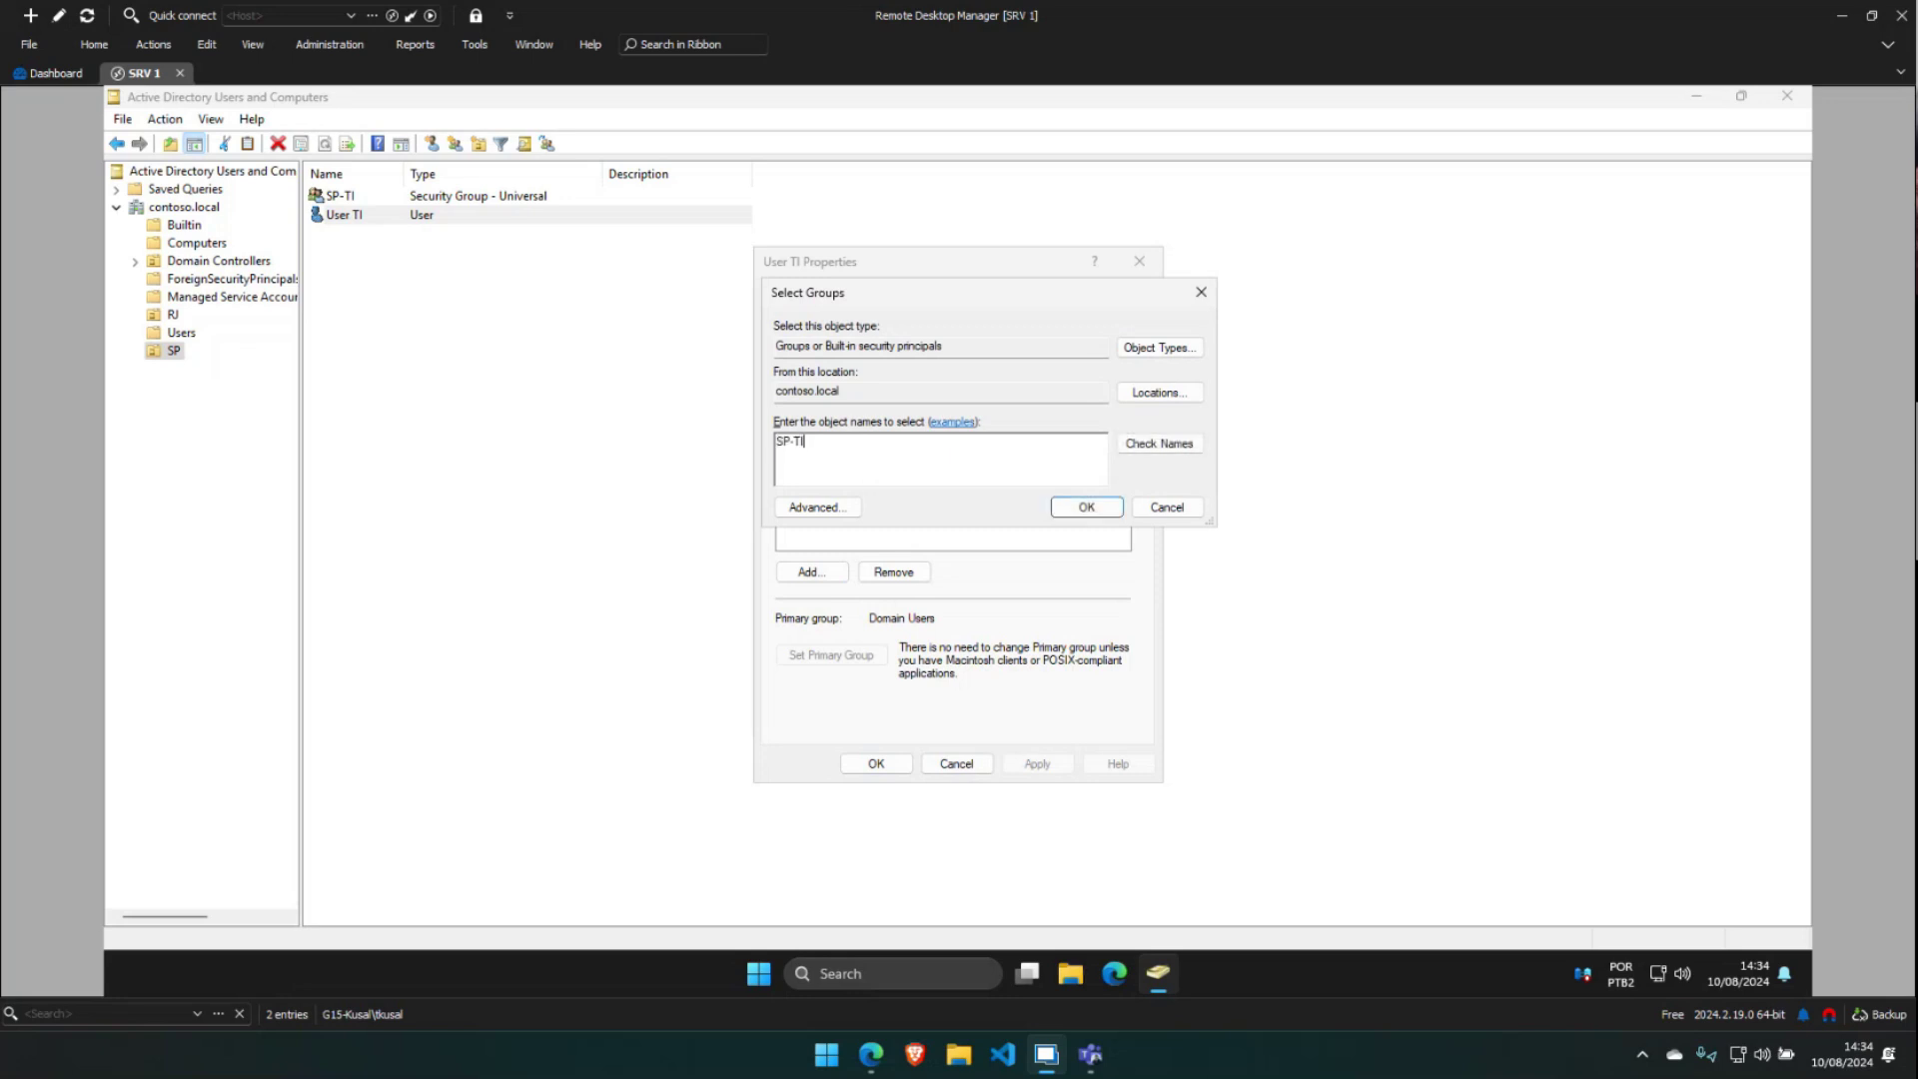
{"action": "key", "text": "Return"}
Add User TI to the Protected Users group, apply the membership changes and close the user's properties
{"action": "left_click", "coordinate": [837, 576]}
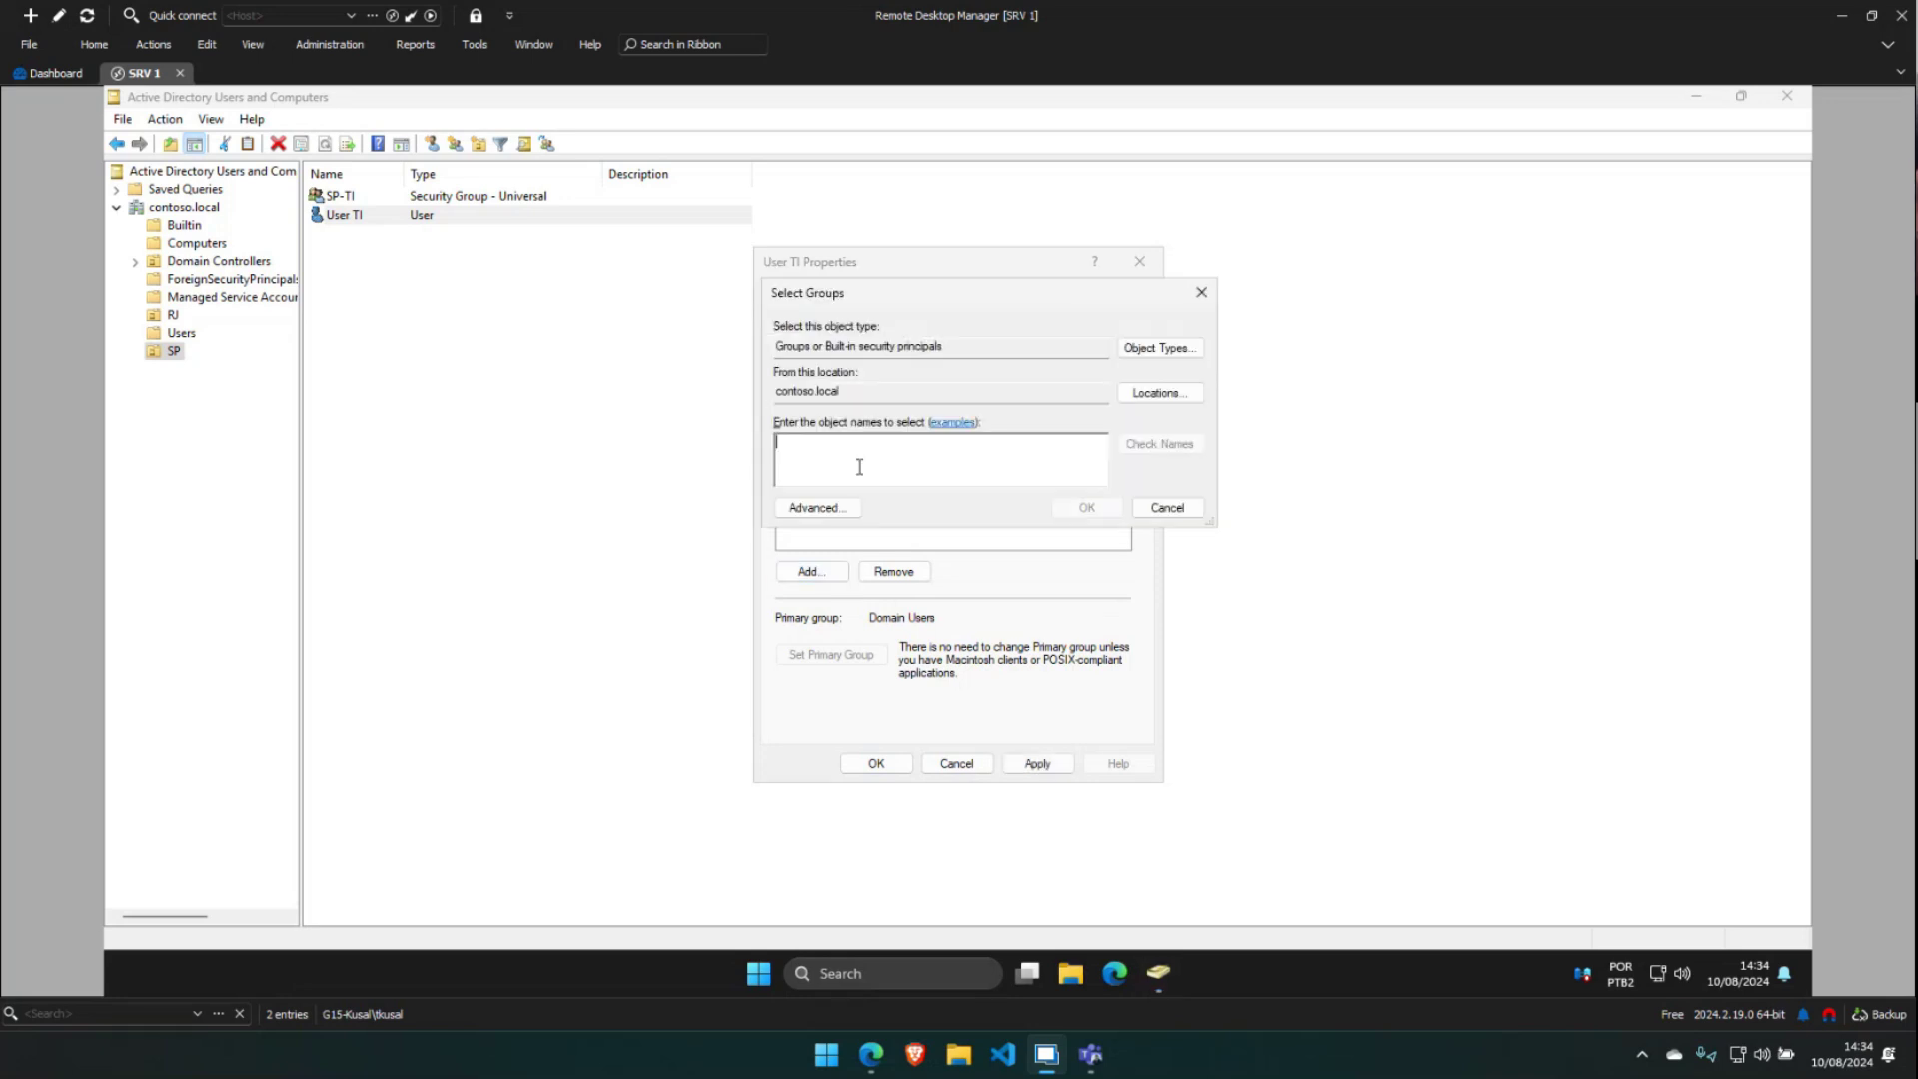
{"action": "type", "text": "Protec"}
{"action": "key", "text": "Return"}
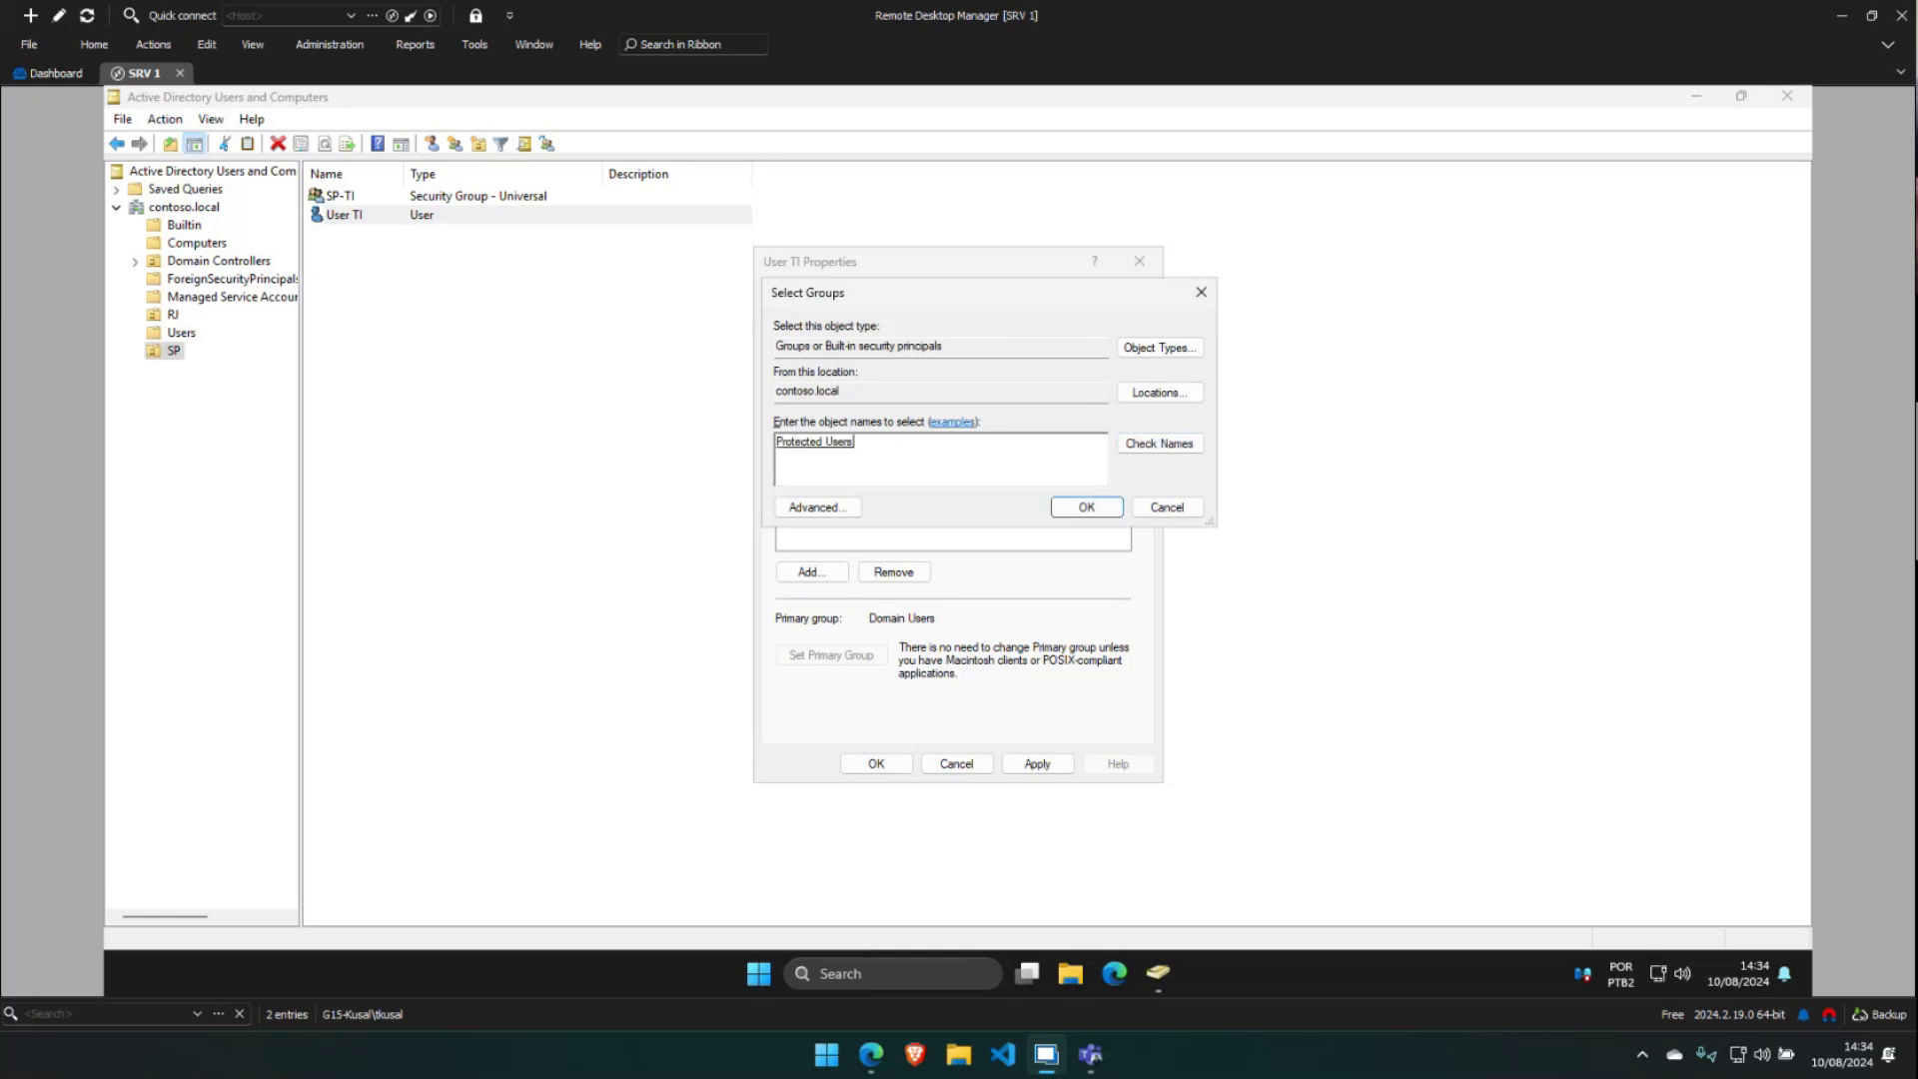
{"action": "key", "text": "Return"}
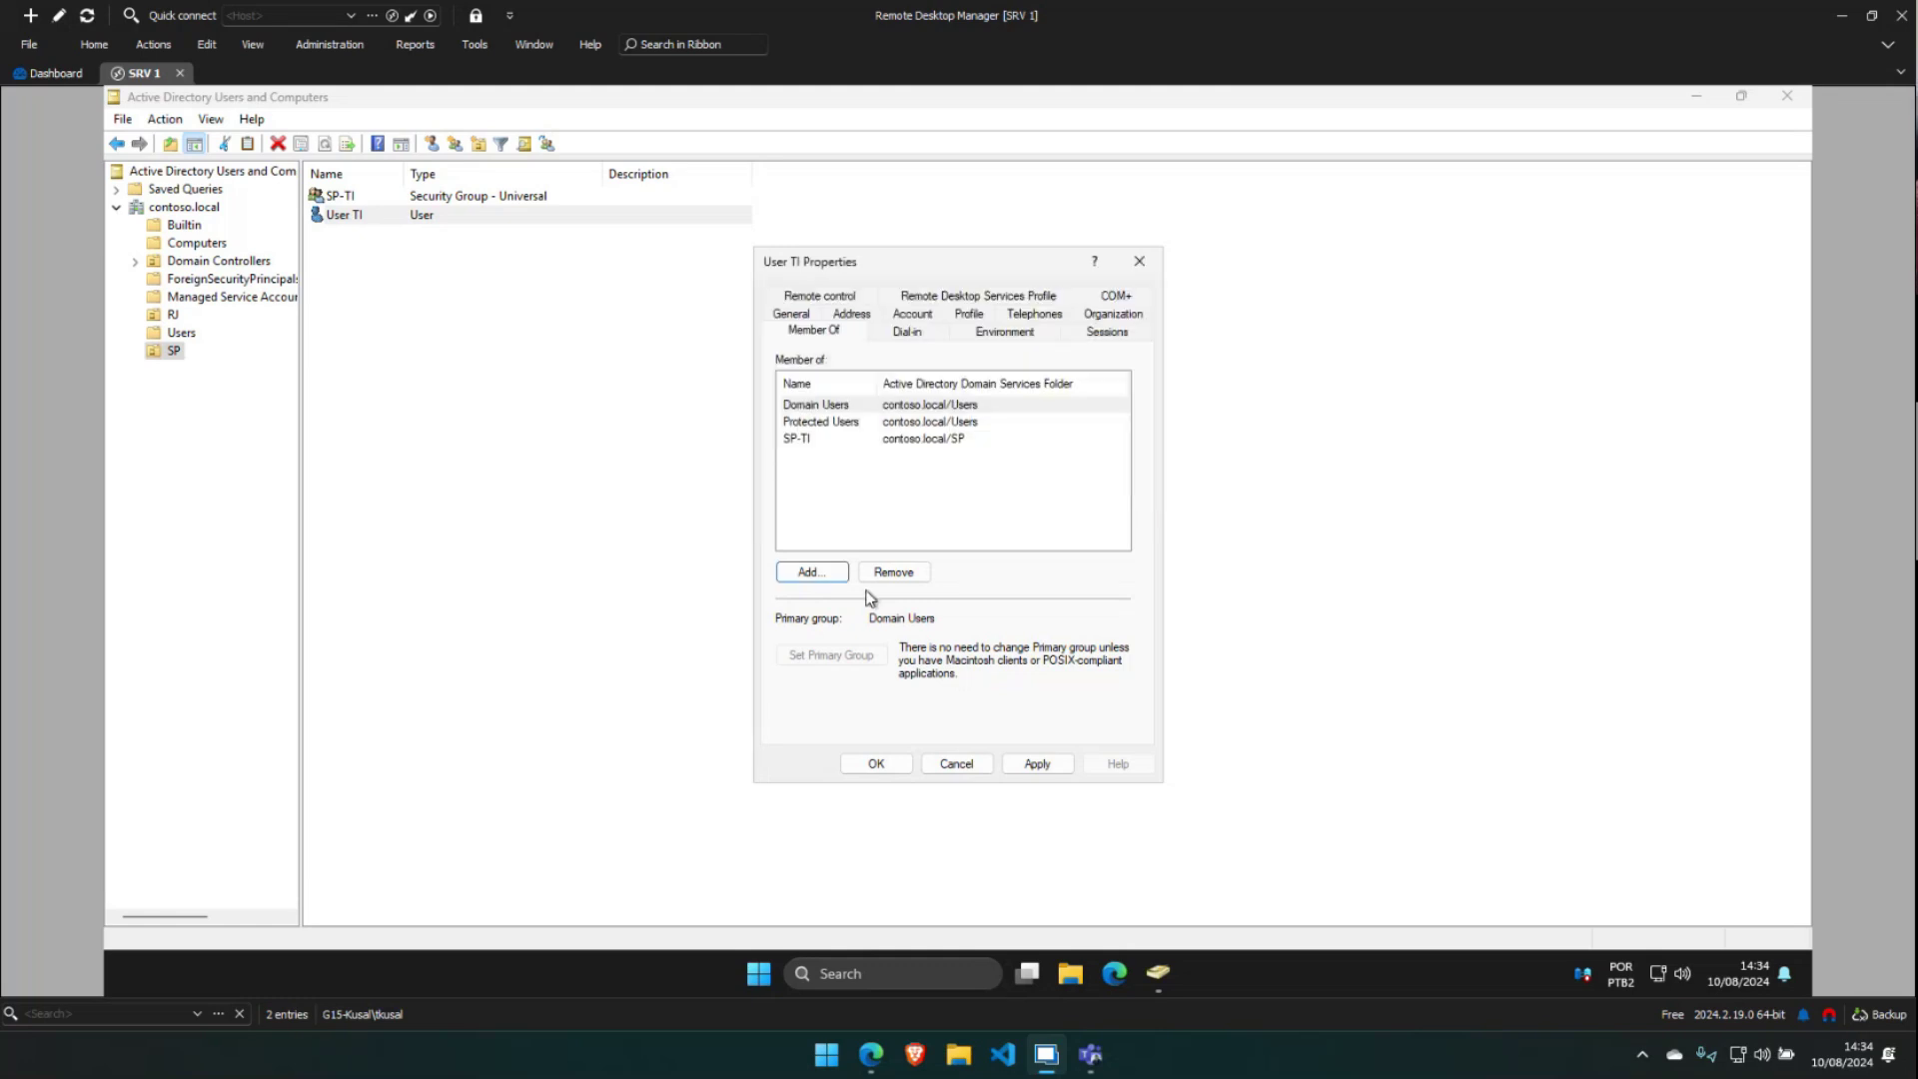
{"action": "left_click", "coordinate": [1034, 764]}
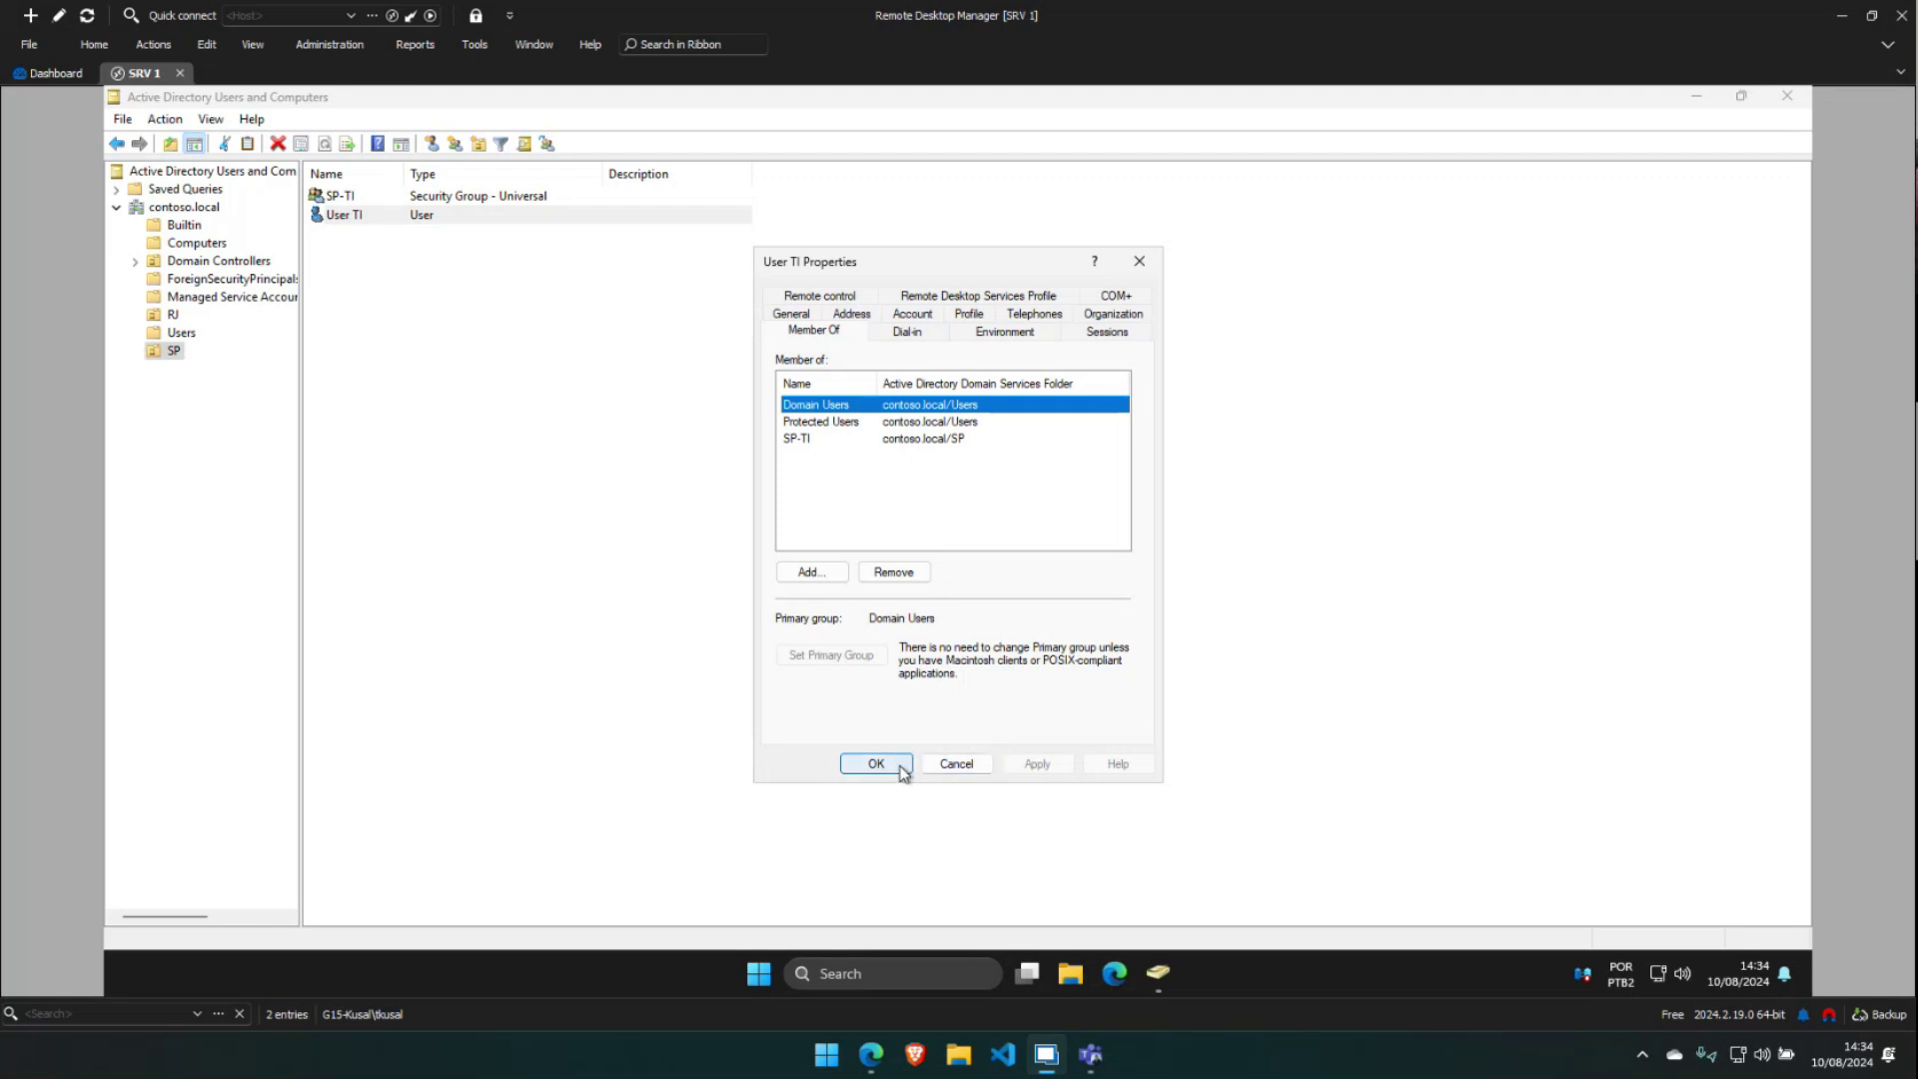
{"action": "left_click", "coordinate": [805, 441]}
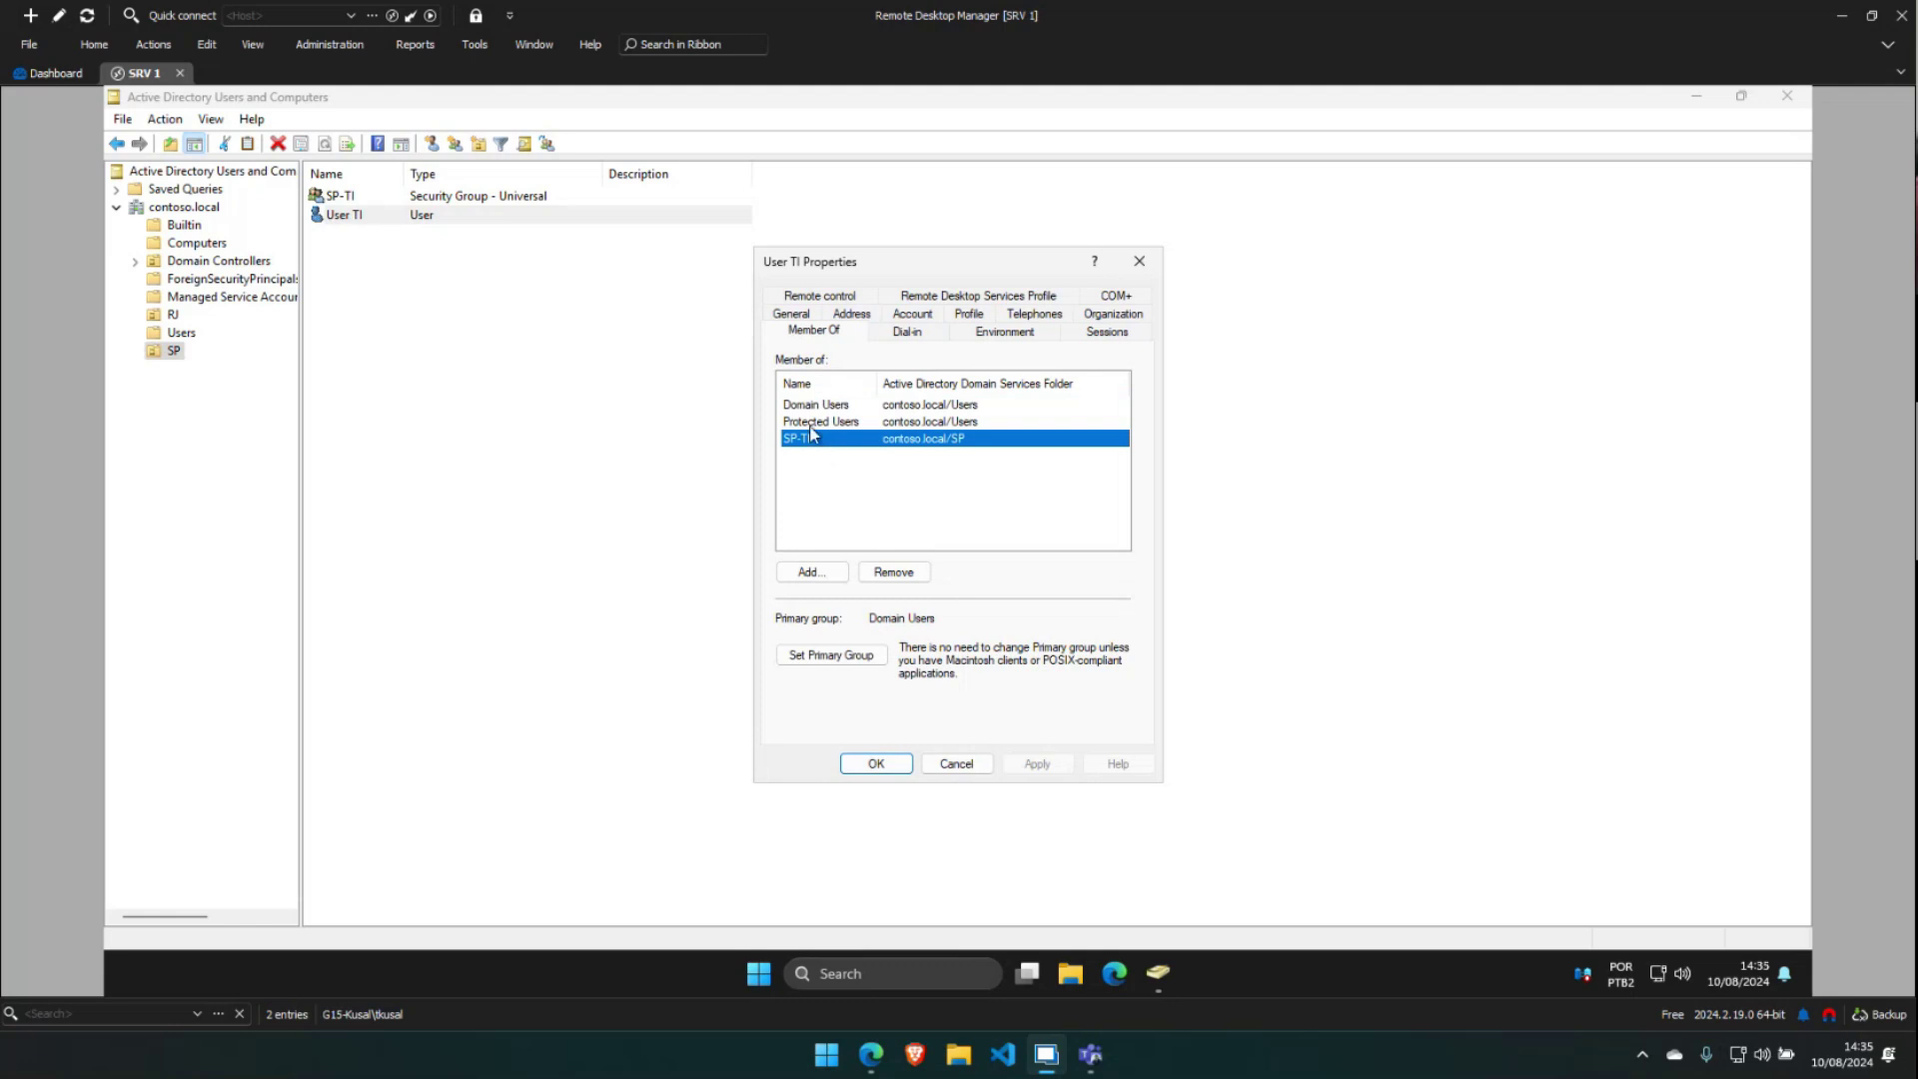
{"action": "left_click", "coordinate": [810, 426]}
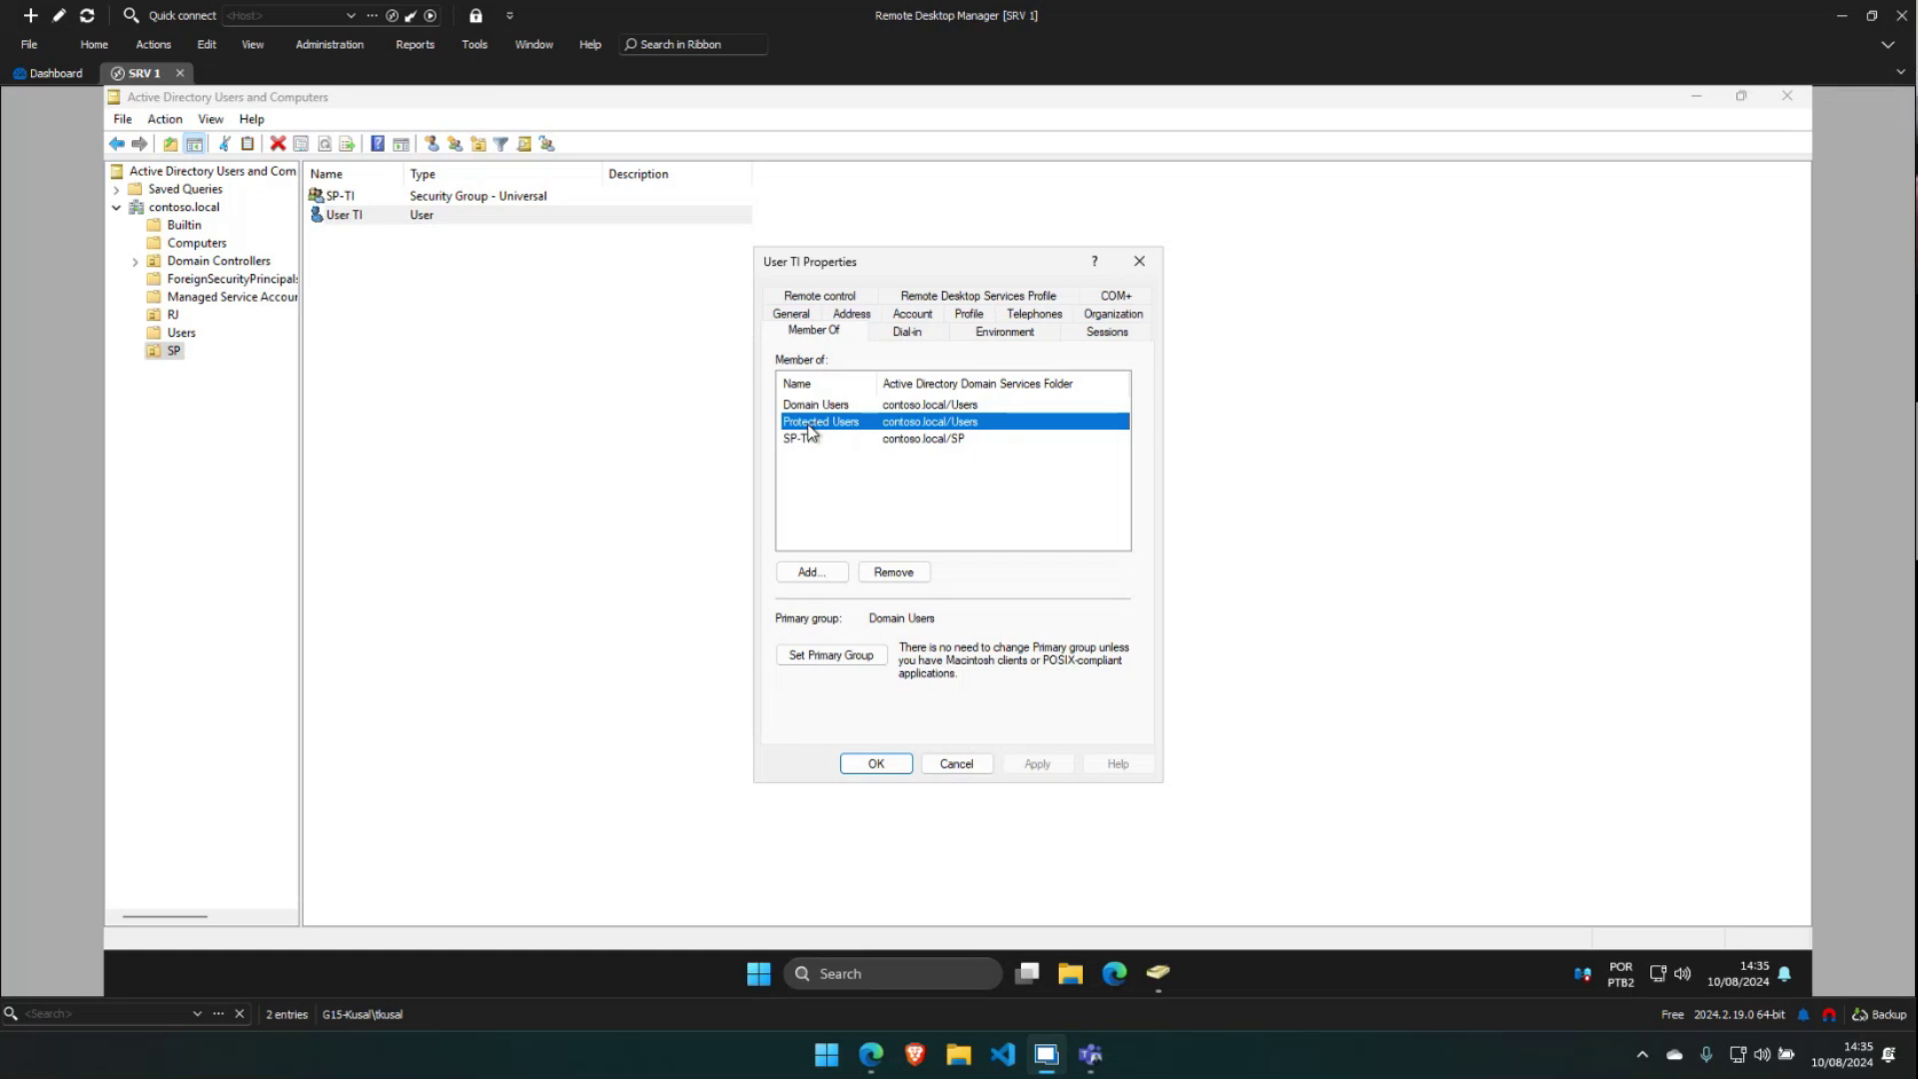
{"action": "left_click", "coordinate": [876, 763]}
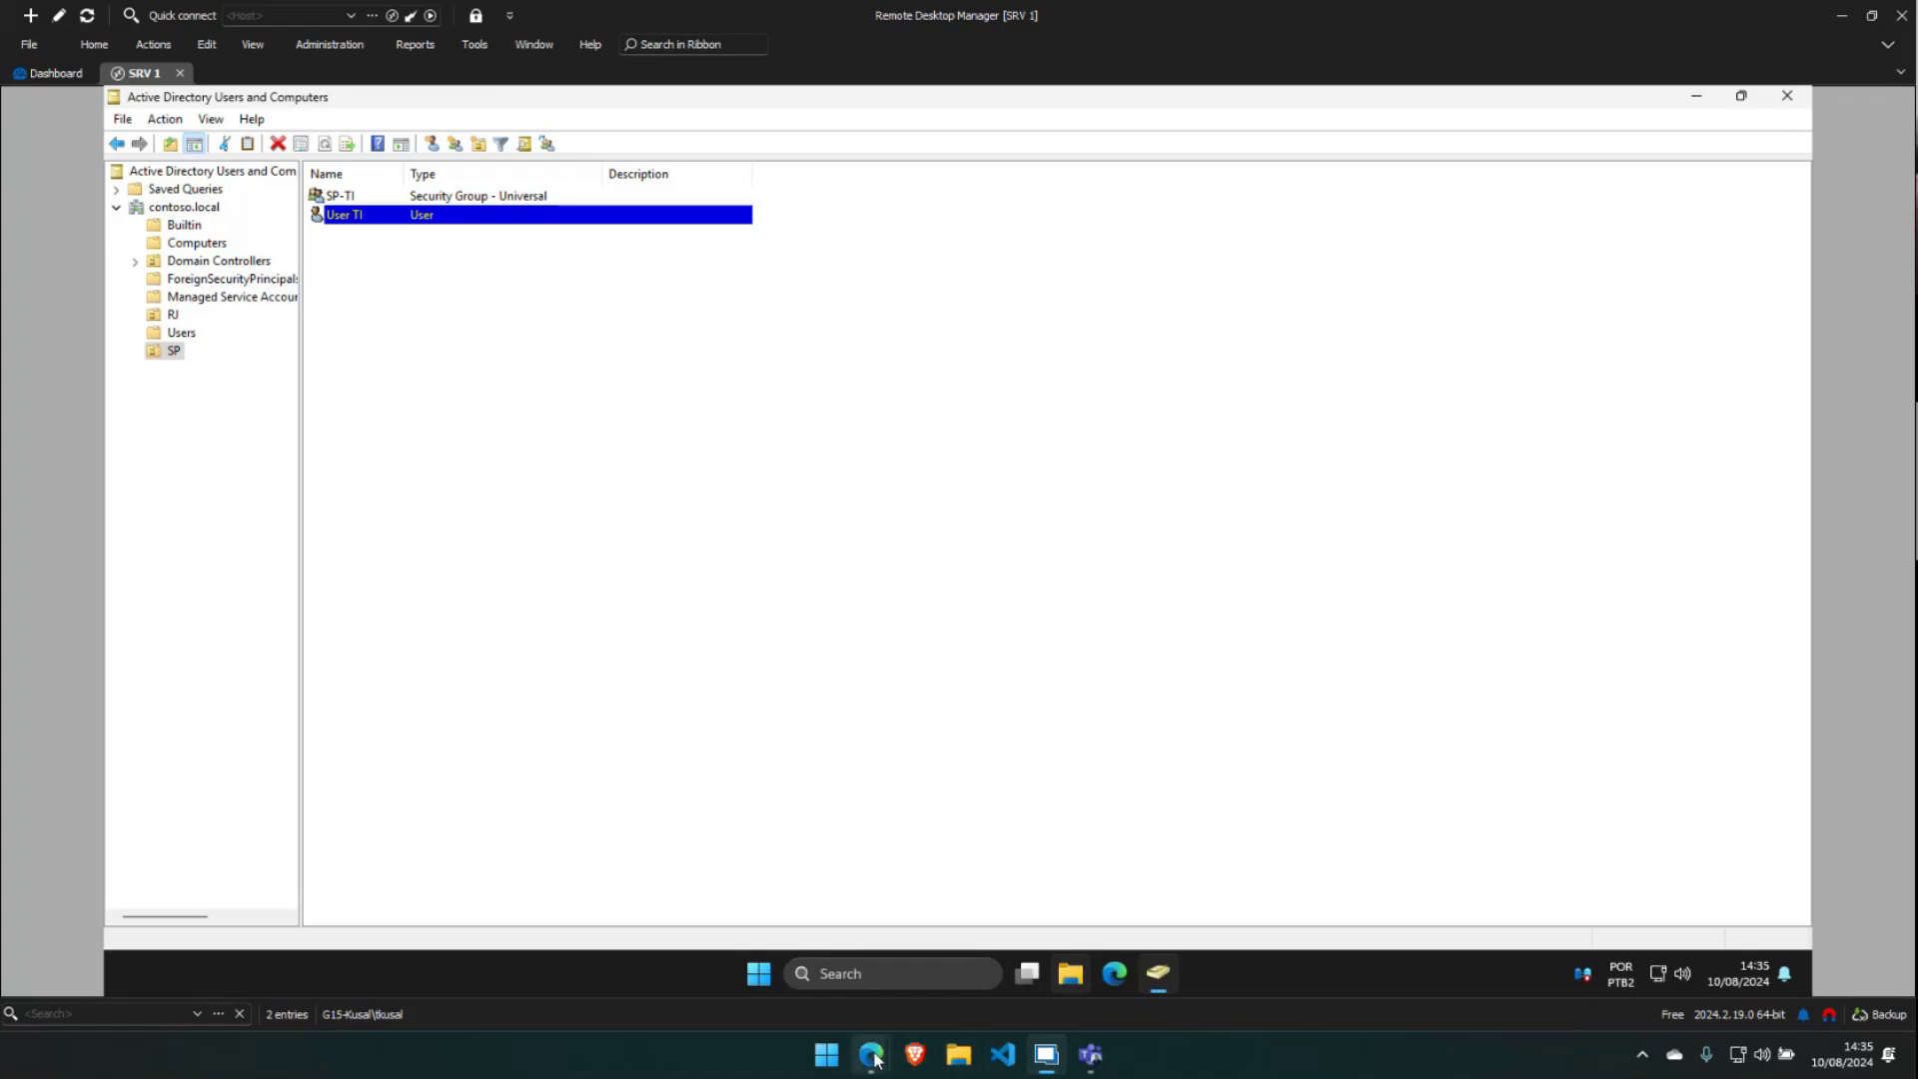
On the browser's project board, move both User-TI cards to Feito and the São Paulo search card to Em execução, and return to the remote session
{"action": "mouse_move", "coordinate": [871, 1054]}
{"action": "left_click", "coordinate": [951, 936]}
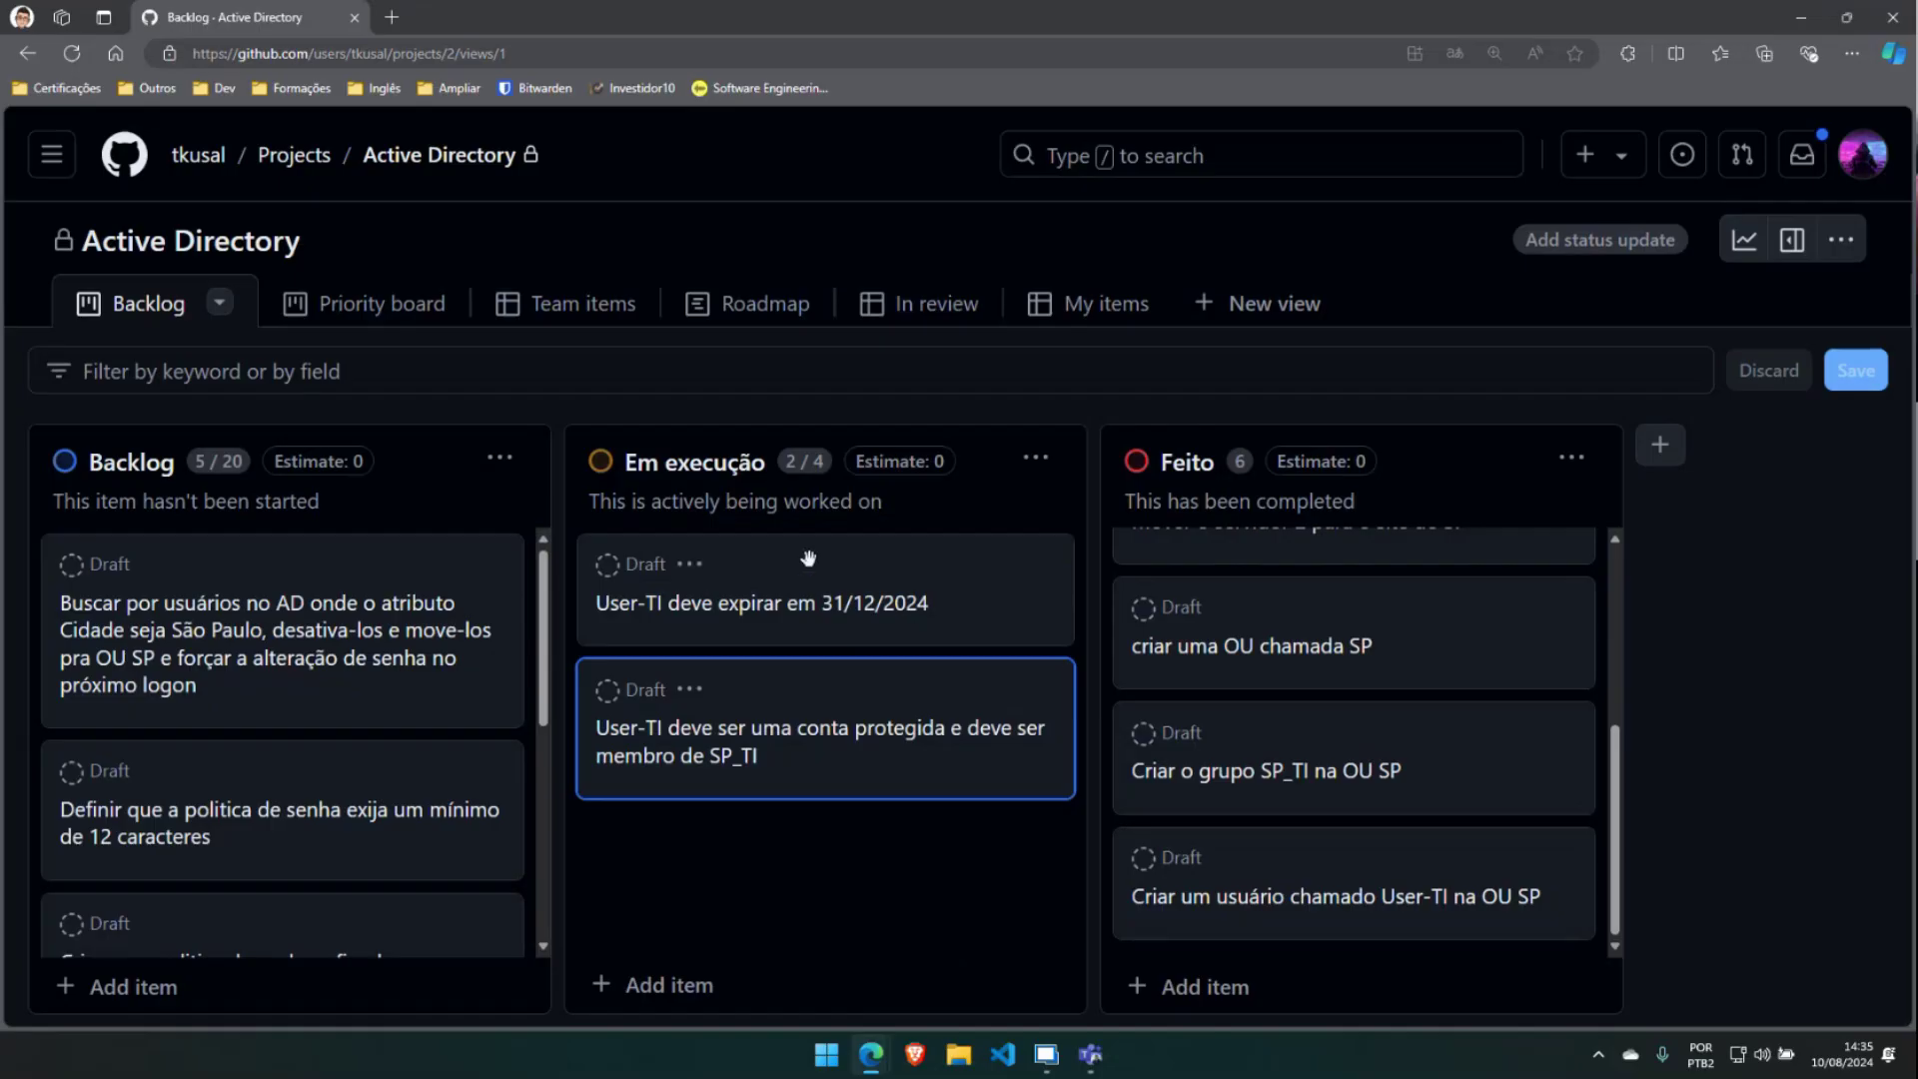
{"action": "left_click_drag", "start_coordinate": [805, 556], "coordinate": [1323, 969]}
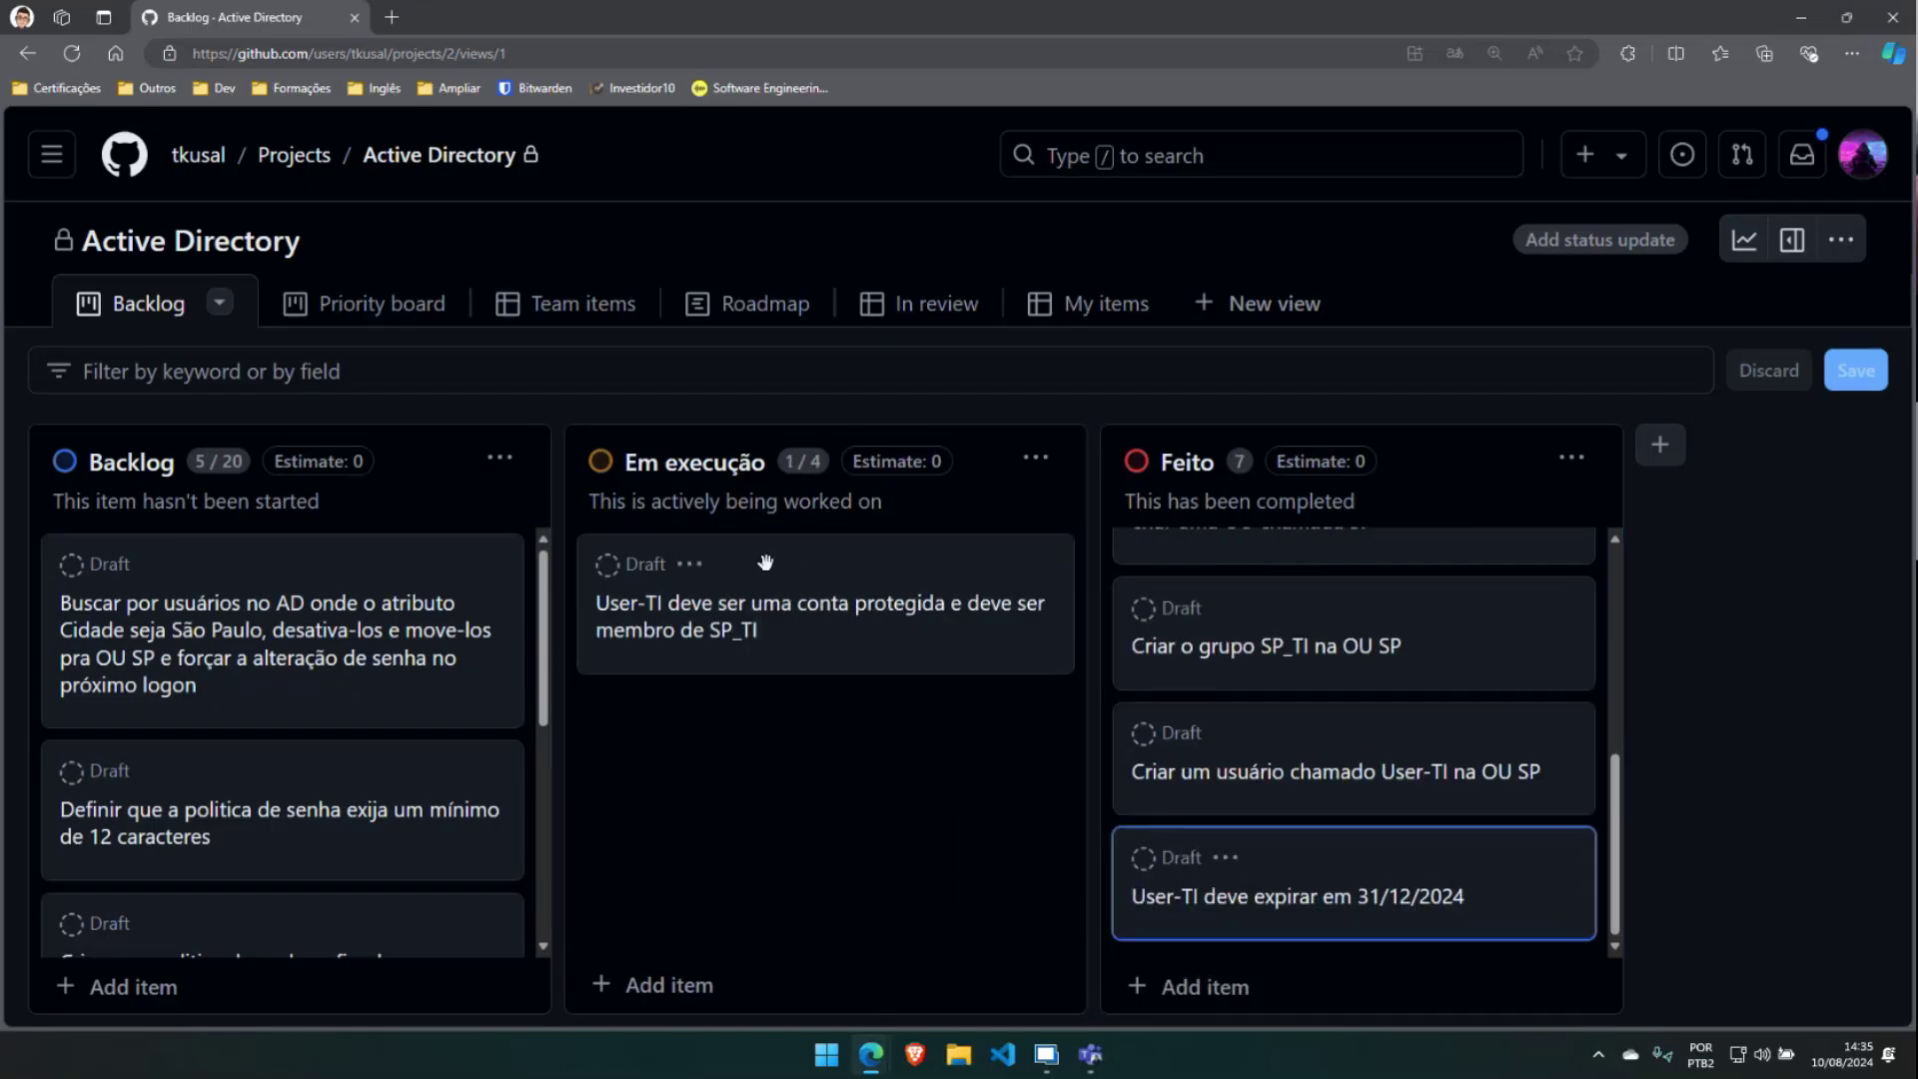
{"action": "left_click_drag", "start_coordinate": [765, 563], "coordinate": [1274, 977]}
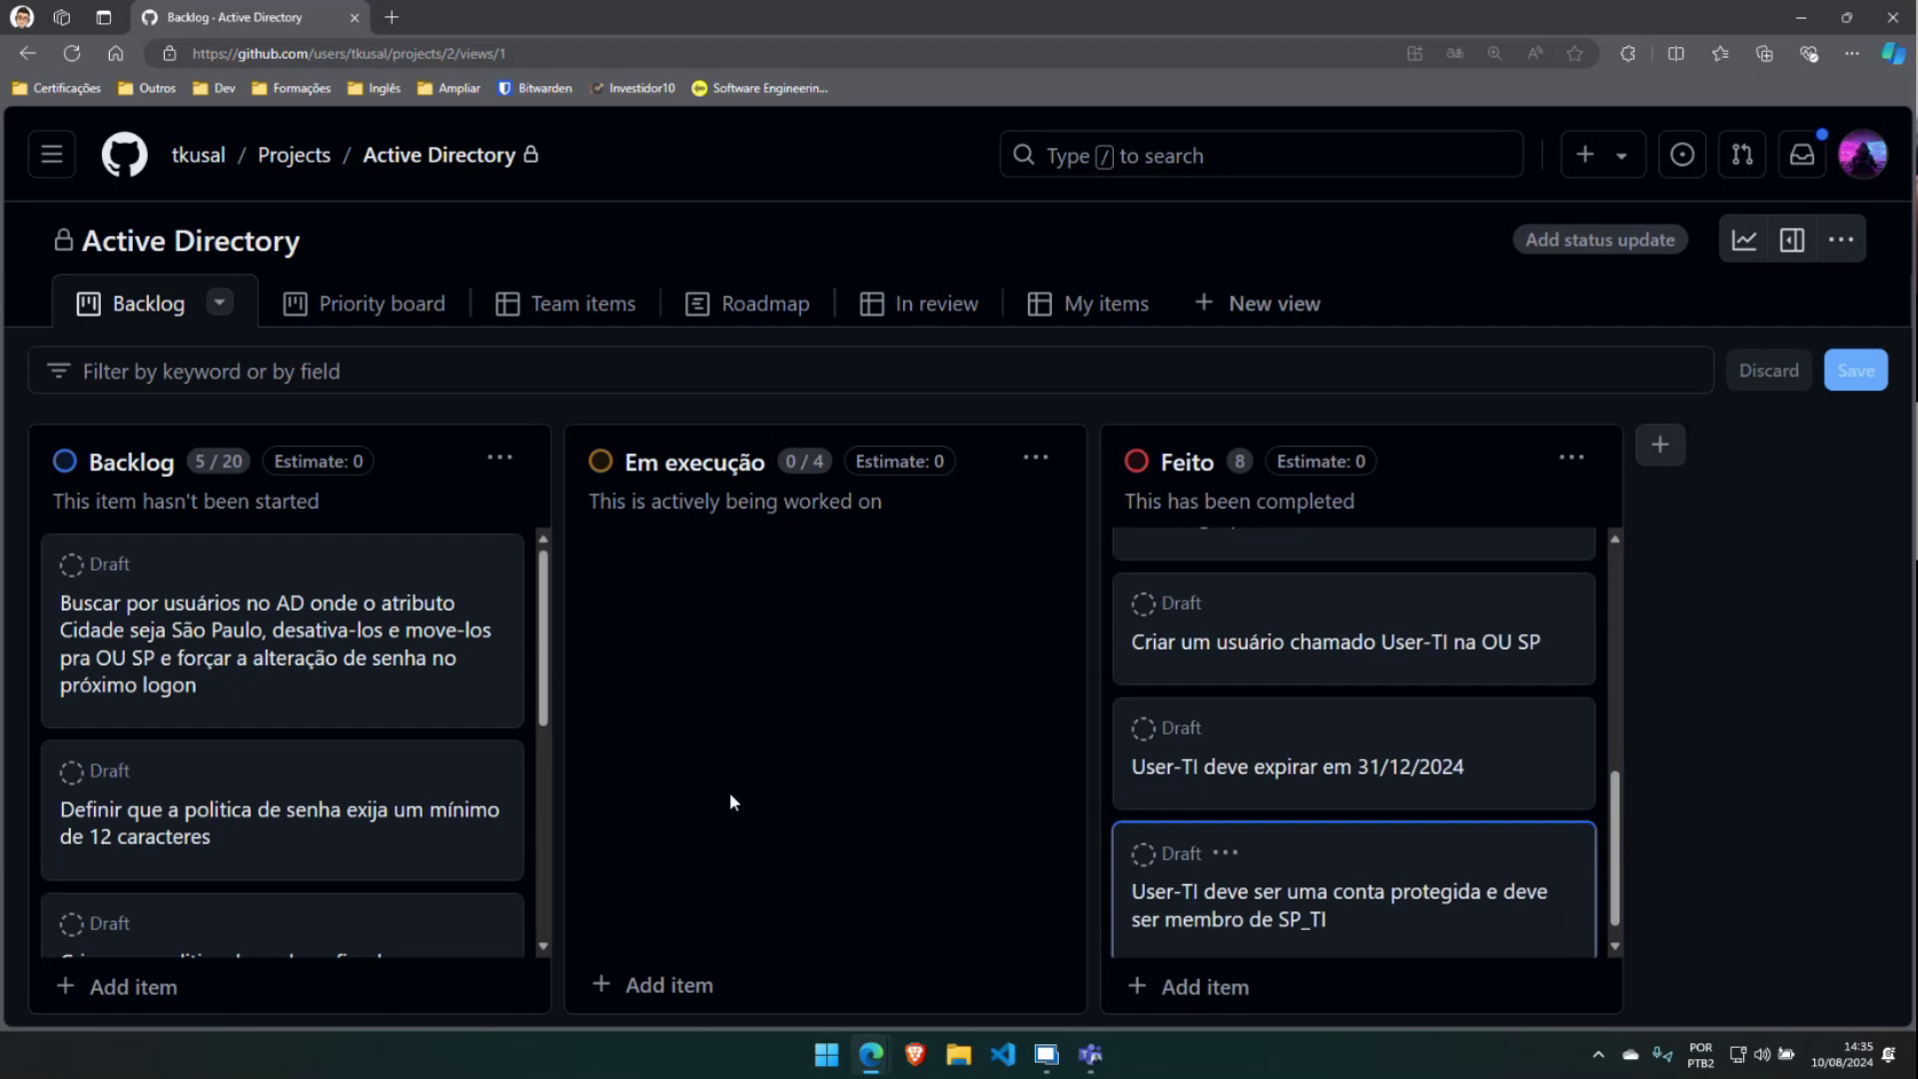
{"action": "left_click_drag", "start_coordinate": [332, 578], "coordinate": [838, 565]}
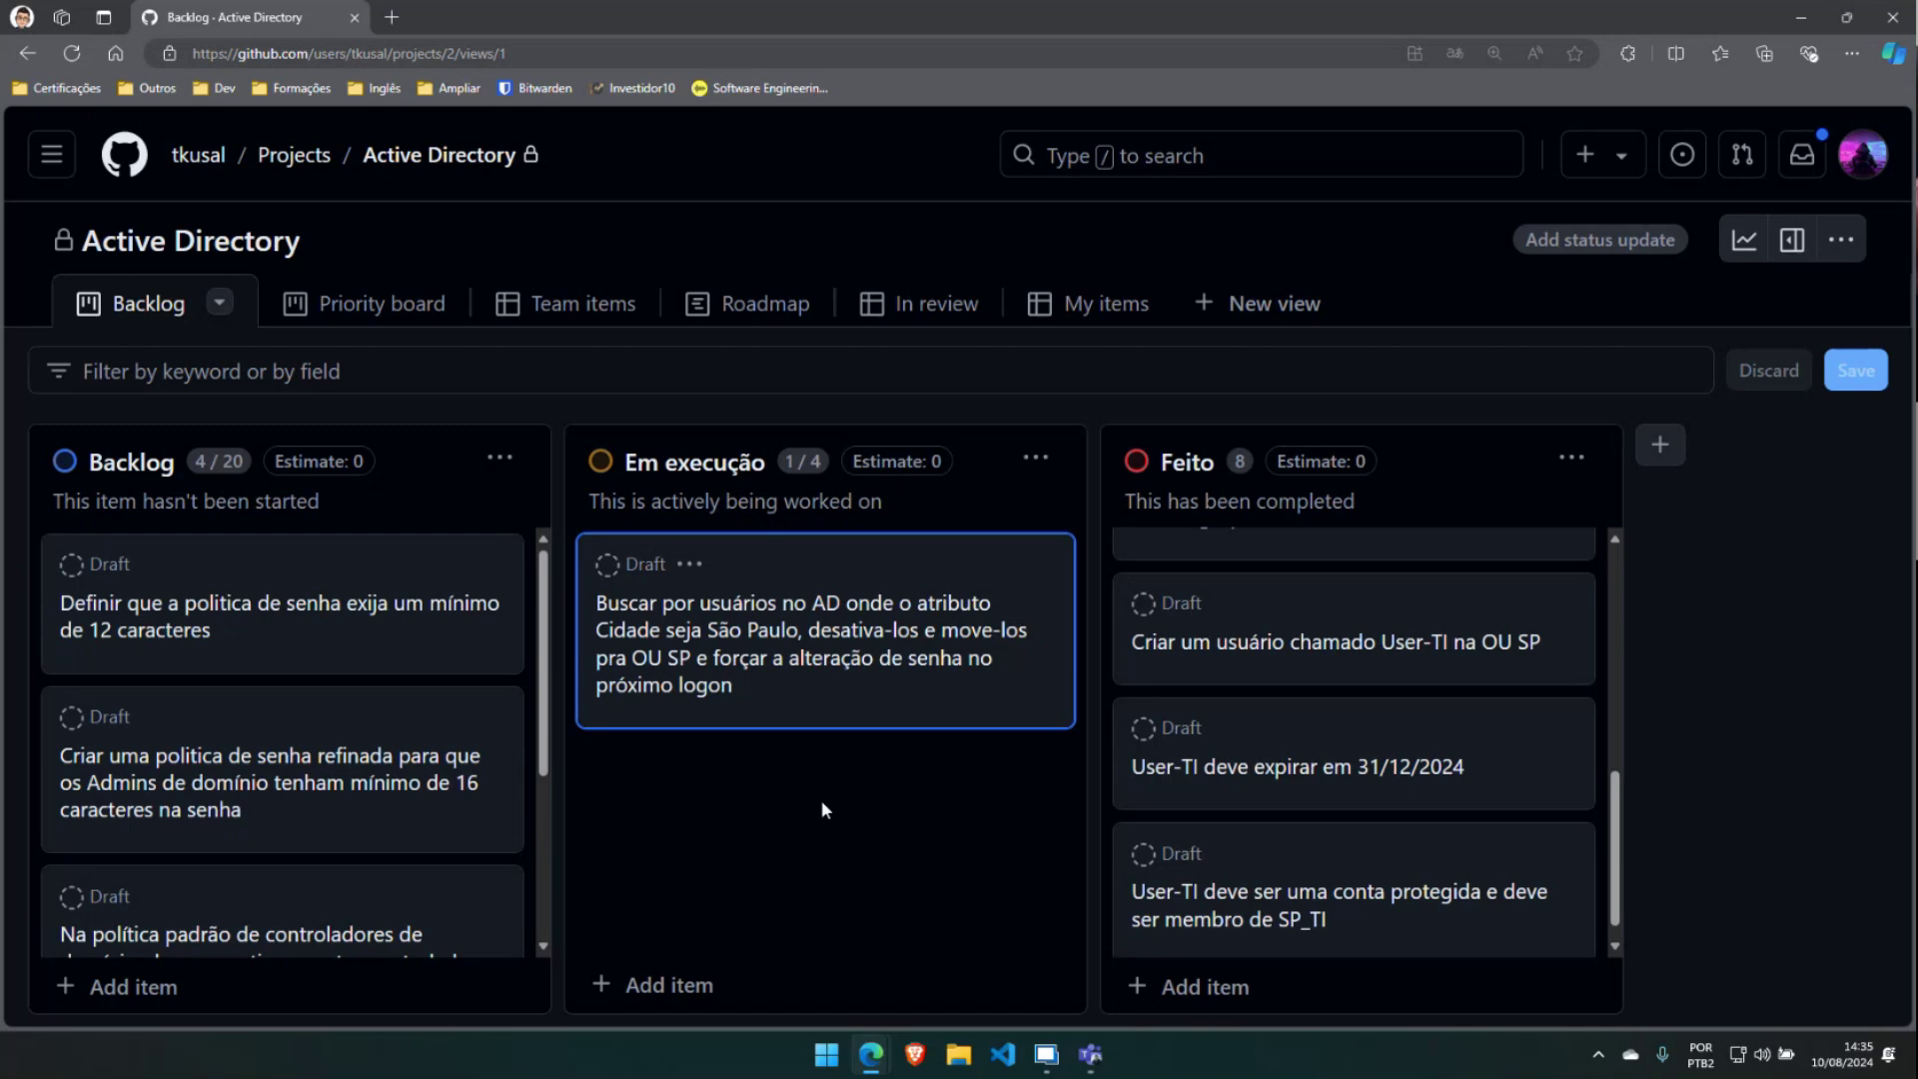
{"action": "left_click", "coordinate": [1046, 1054]}
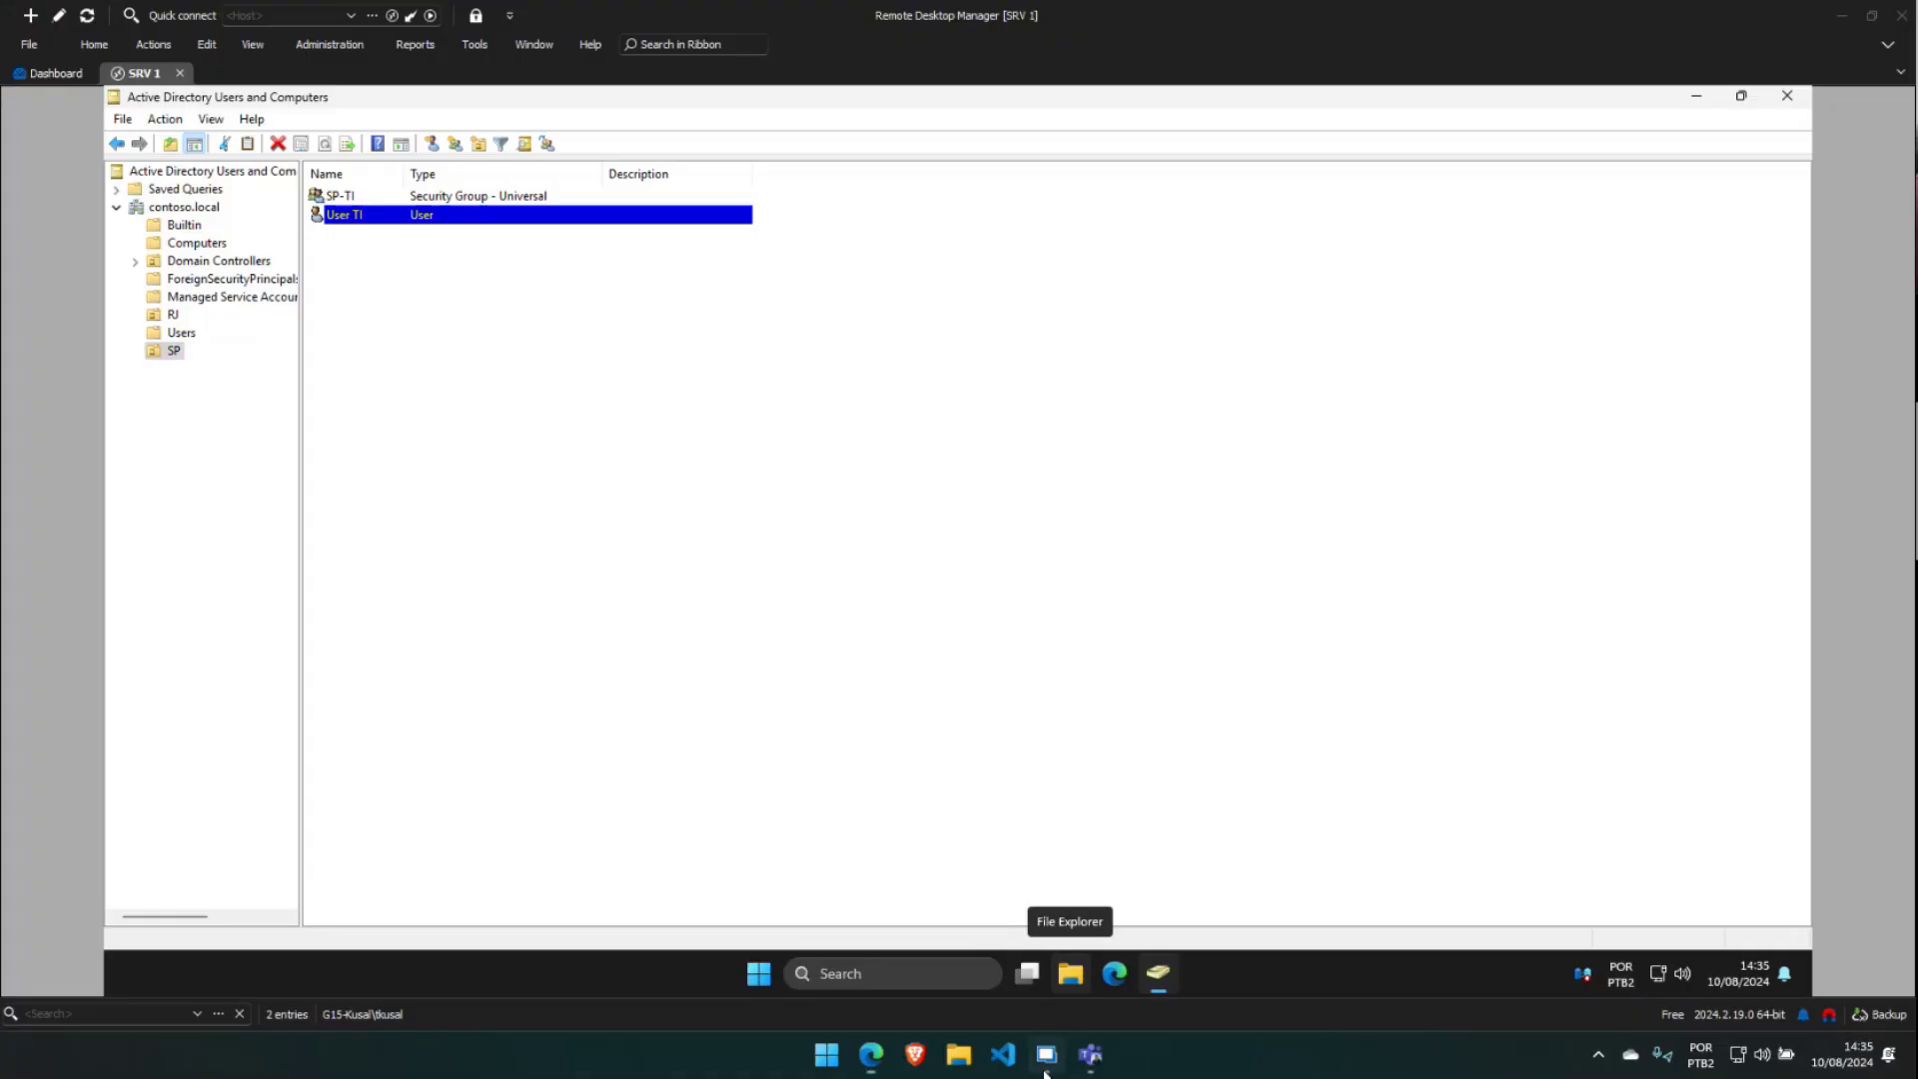
Try São Paulo as the City in User TI's address properties, and cancel without saving
{"action": "right_click", "coordinate": [374, 218]}
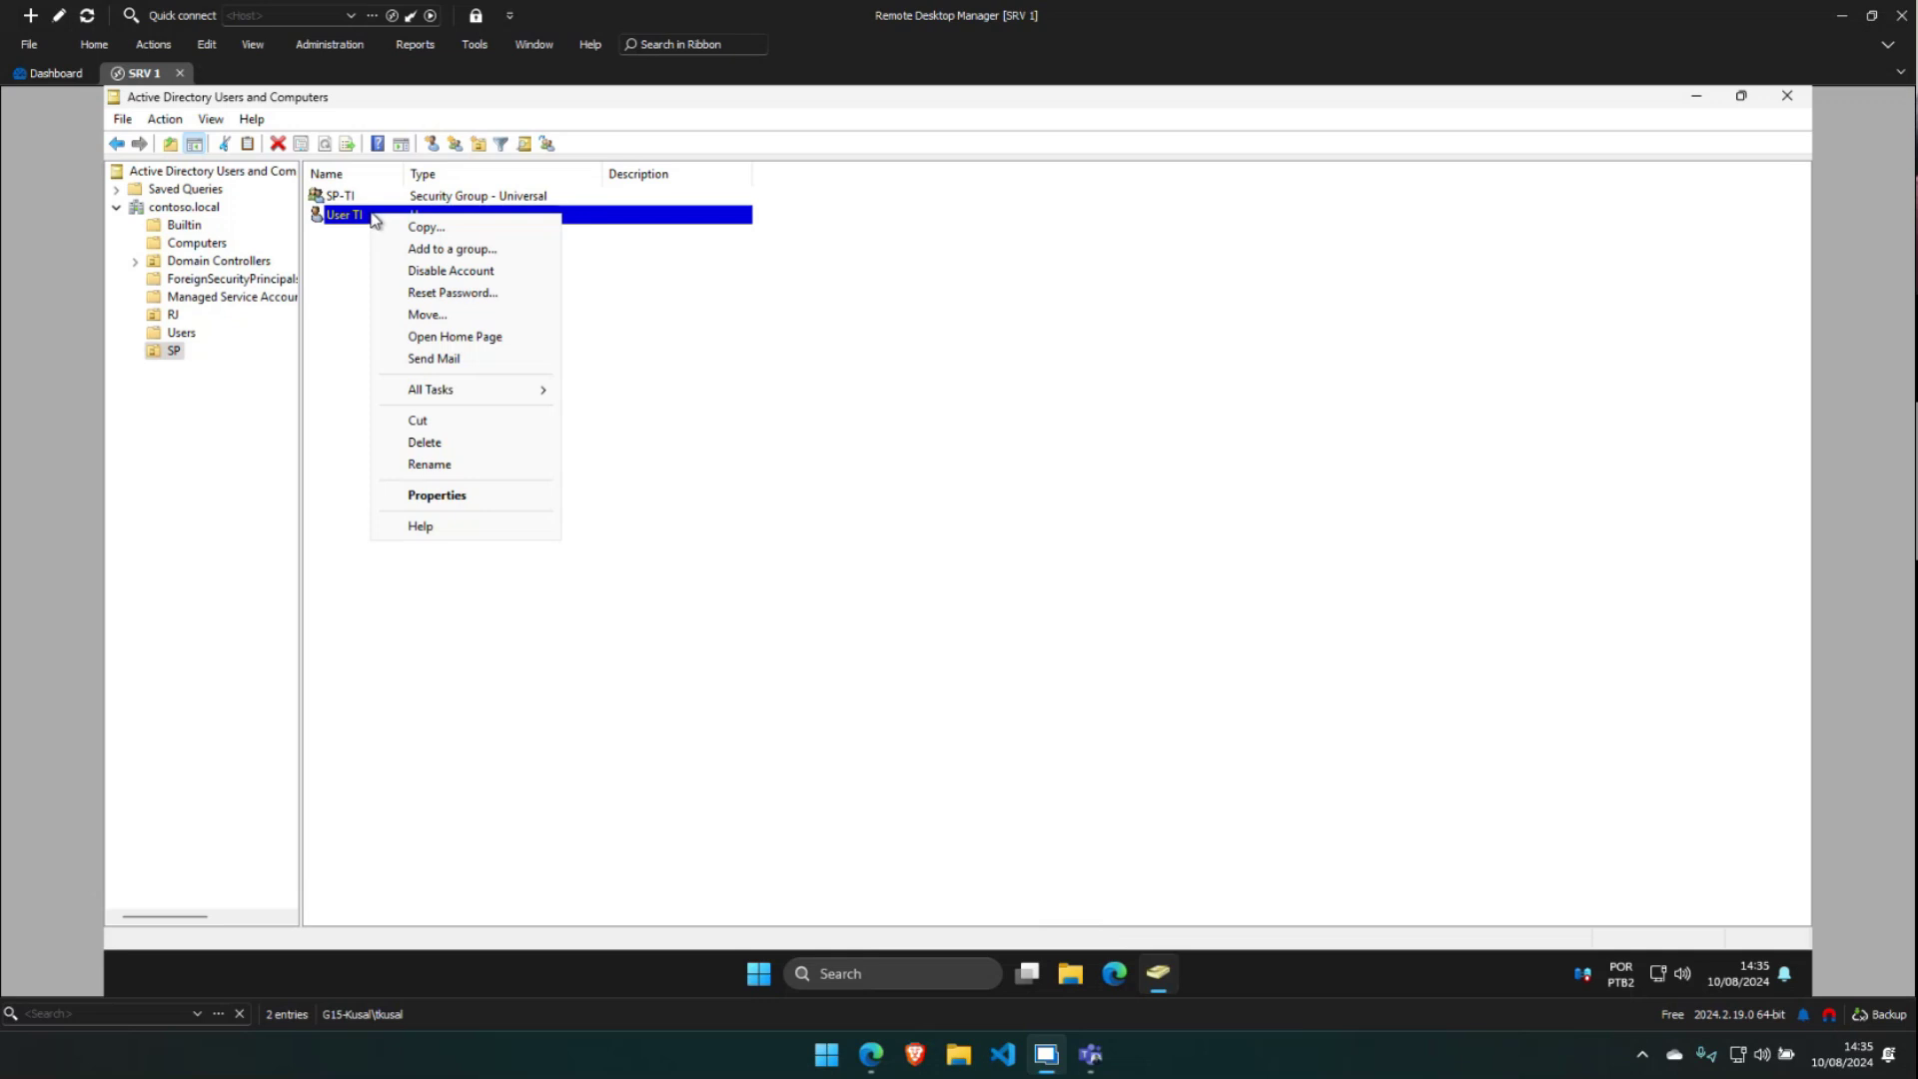
{"action": "left_click", "coordinate": [432, 497]}
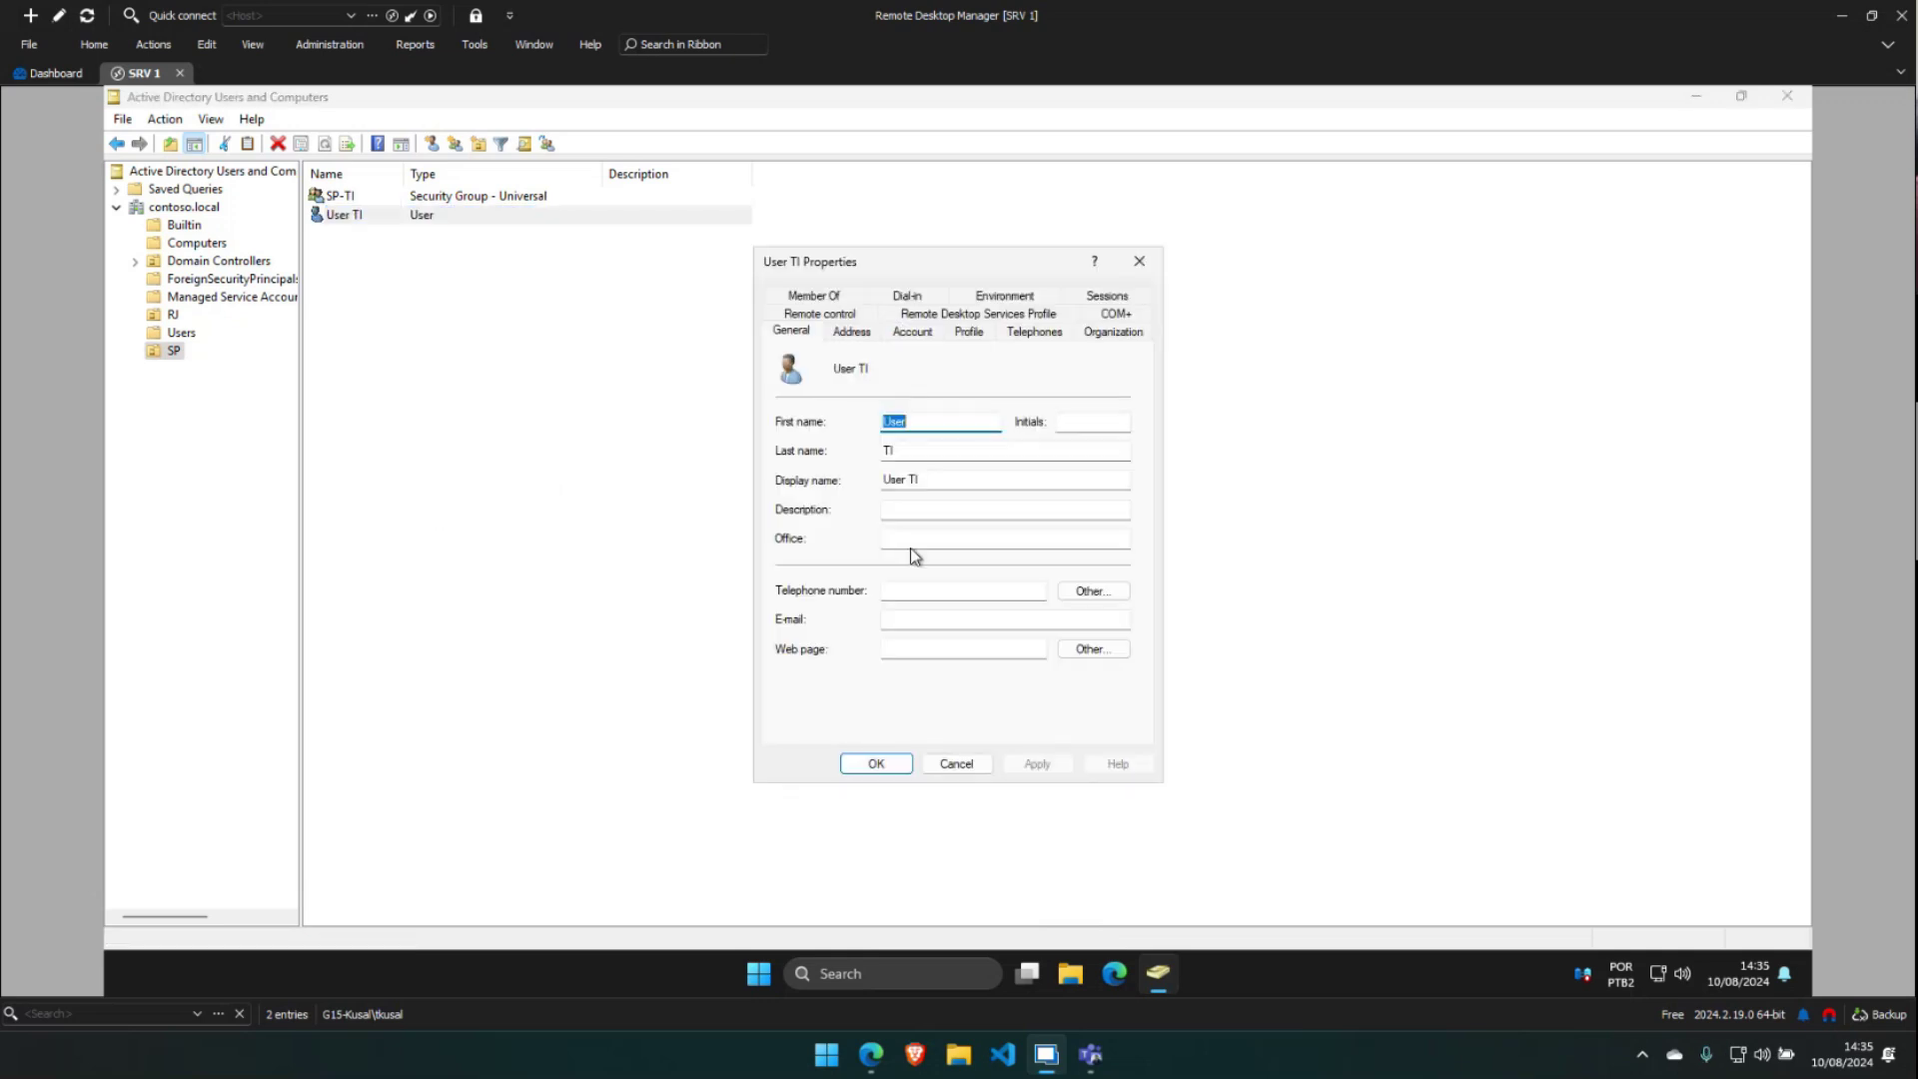
{"action": "left_click", "coordinate": [913, 333]}
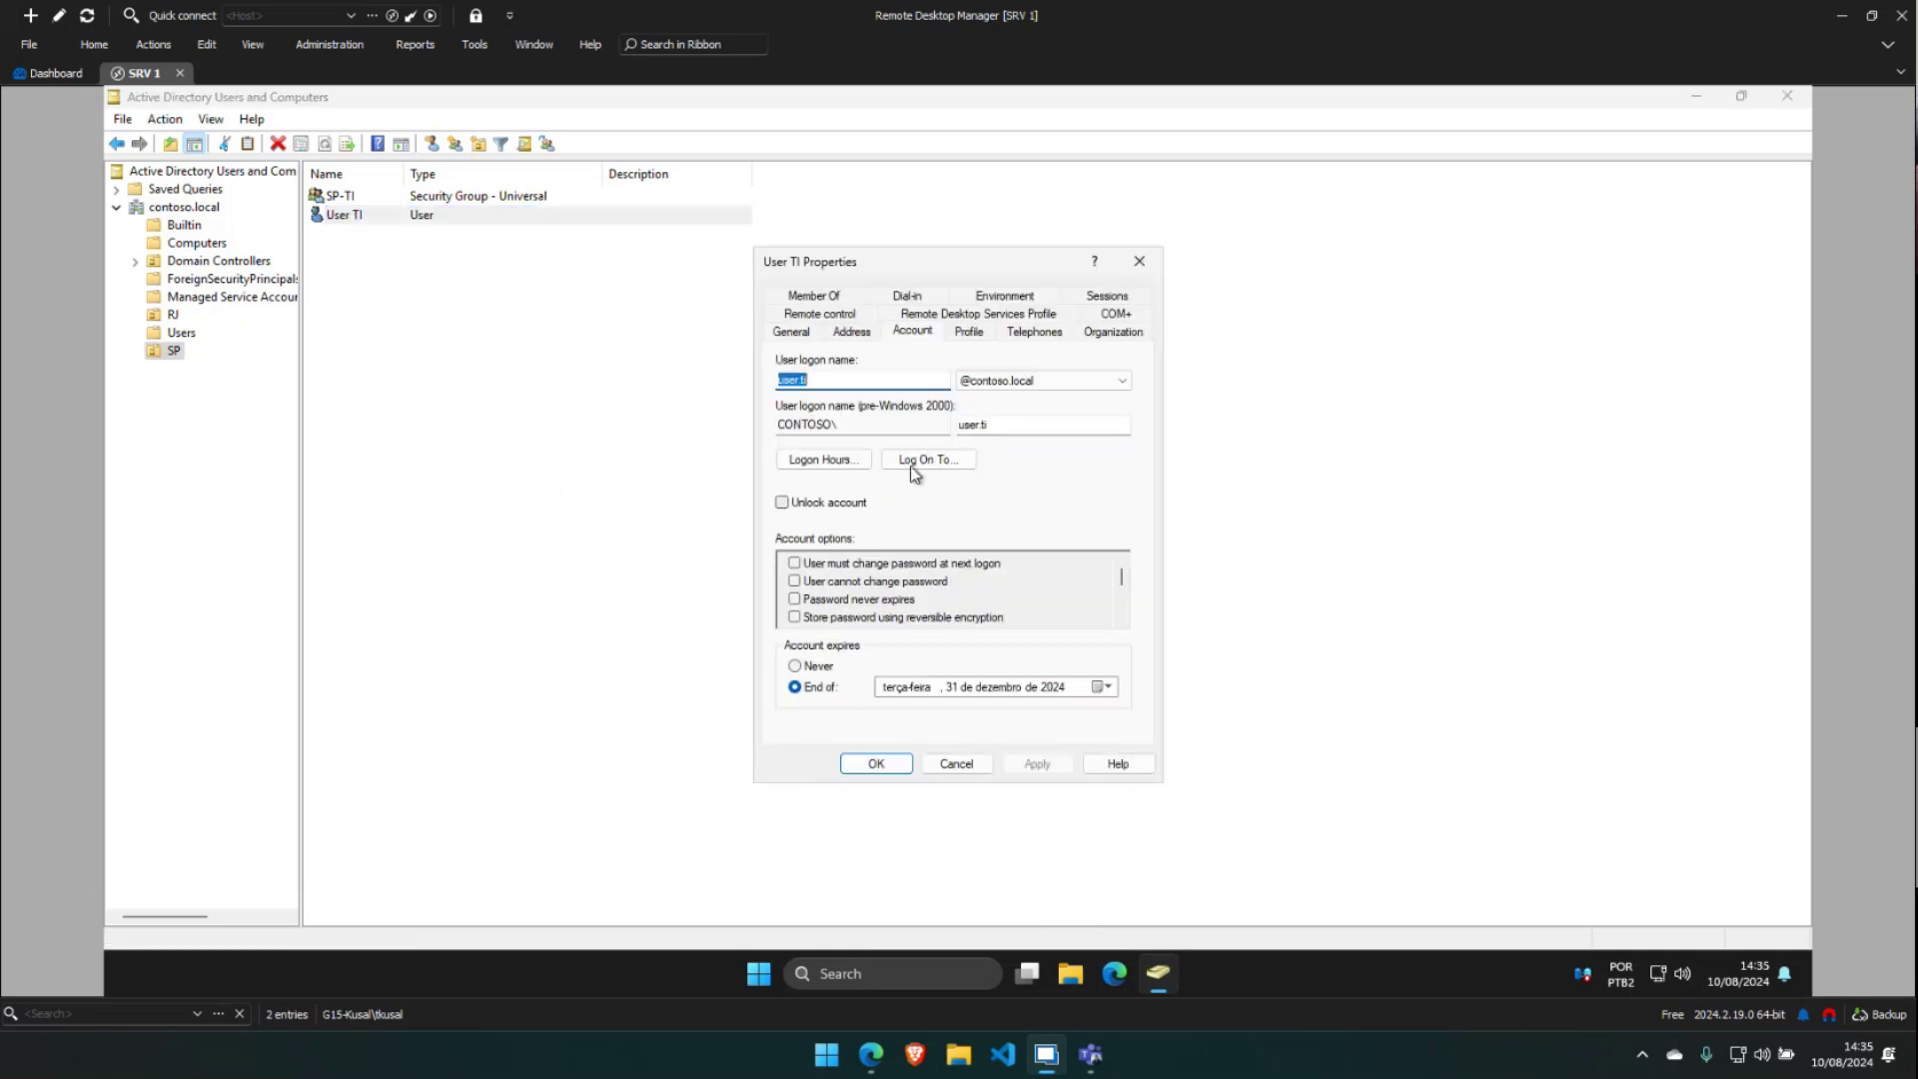
{"action": "left_click", "coordinate": [849, 332]}
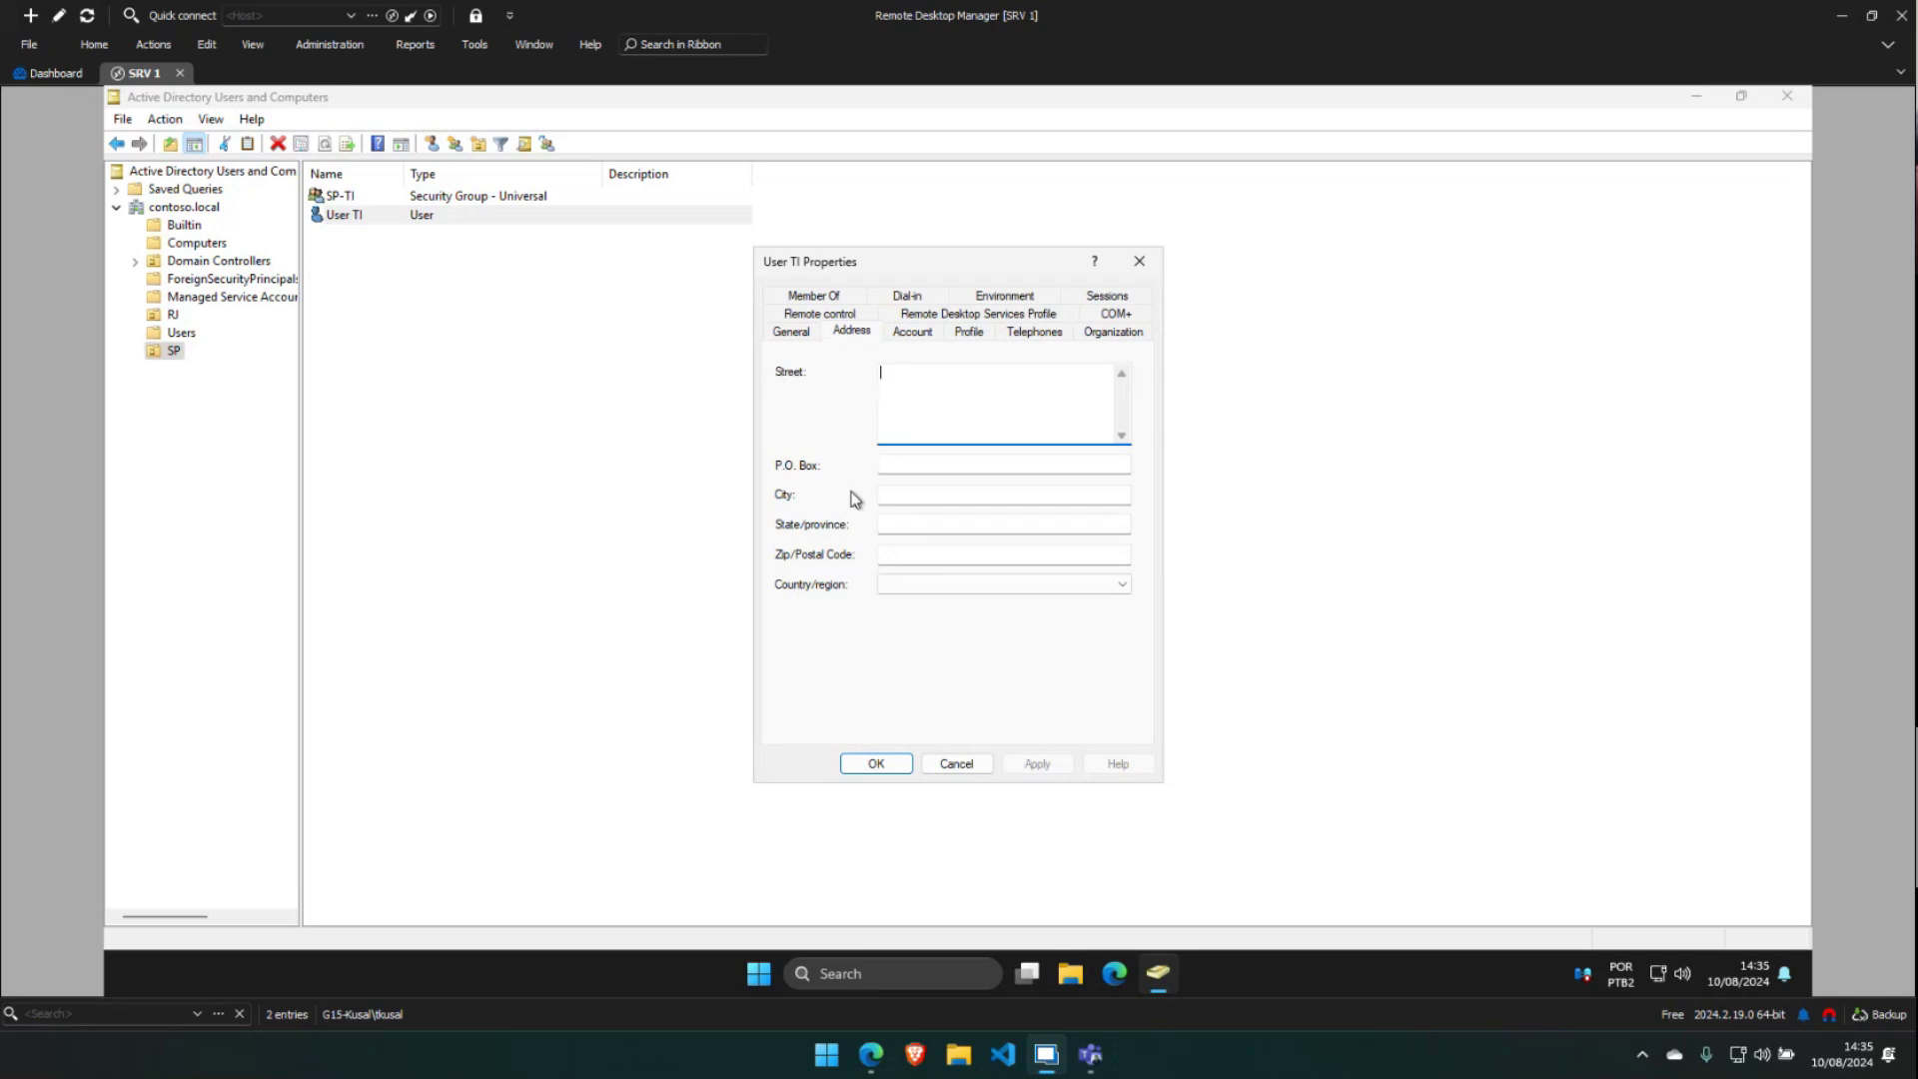
{"action": "left_click", "coordinate": [912, 502]}
{"action": "left_click", "coordinate": [894, 525]}
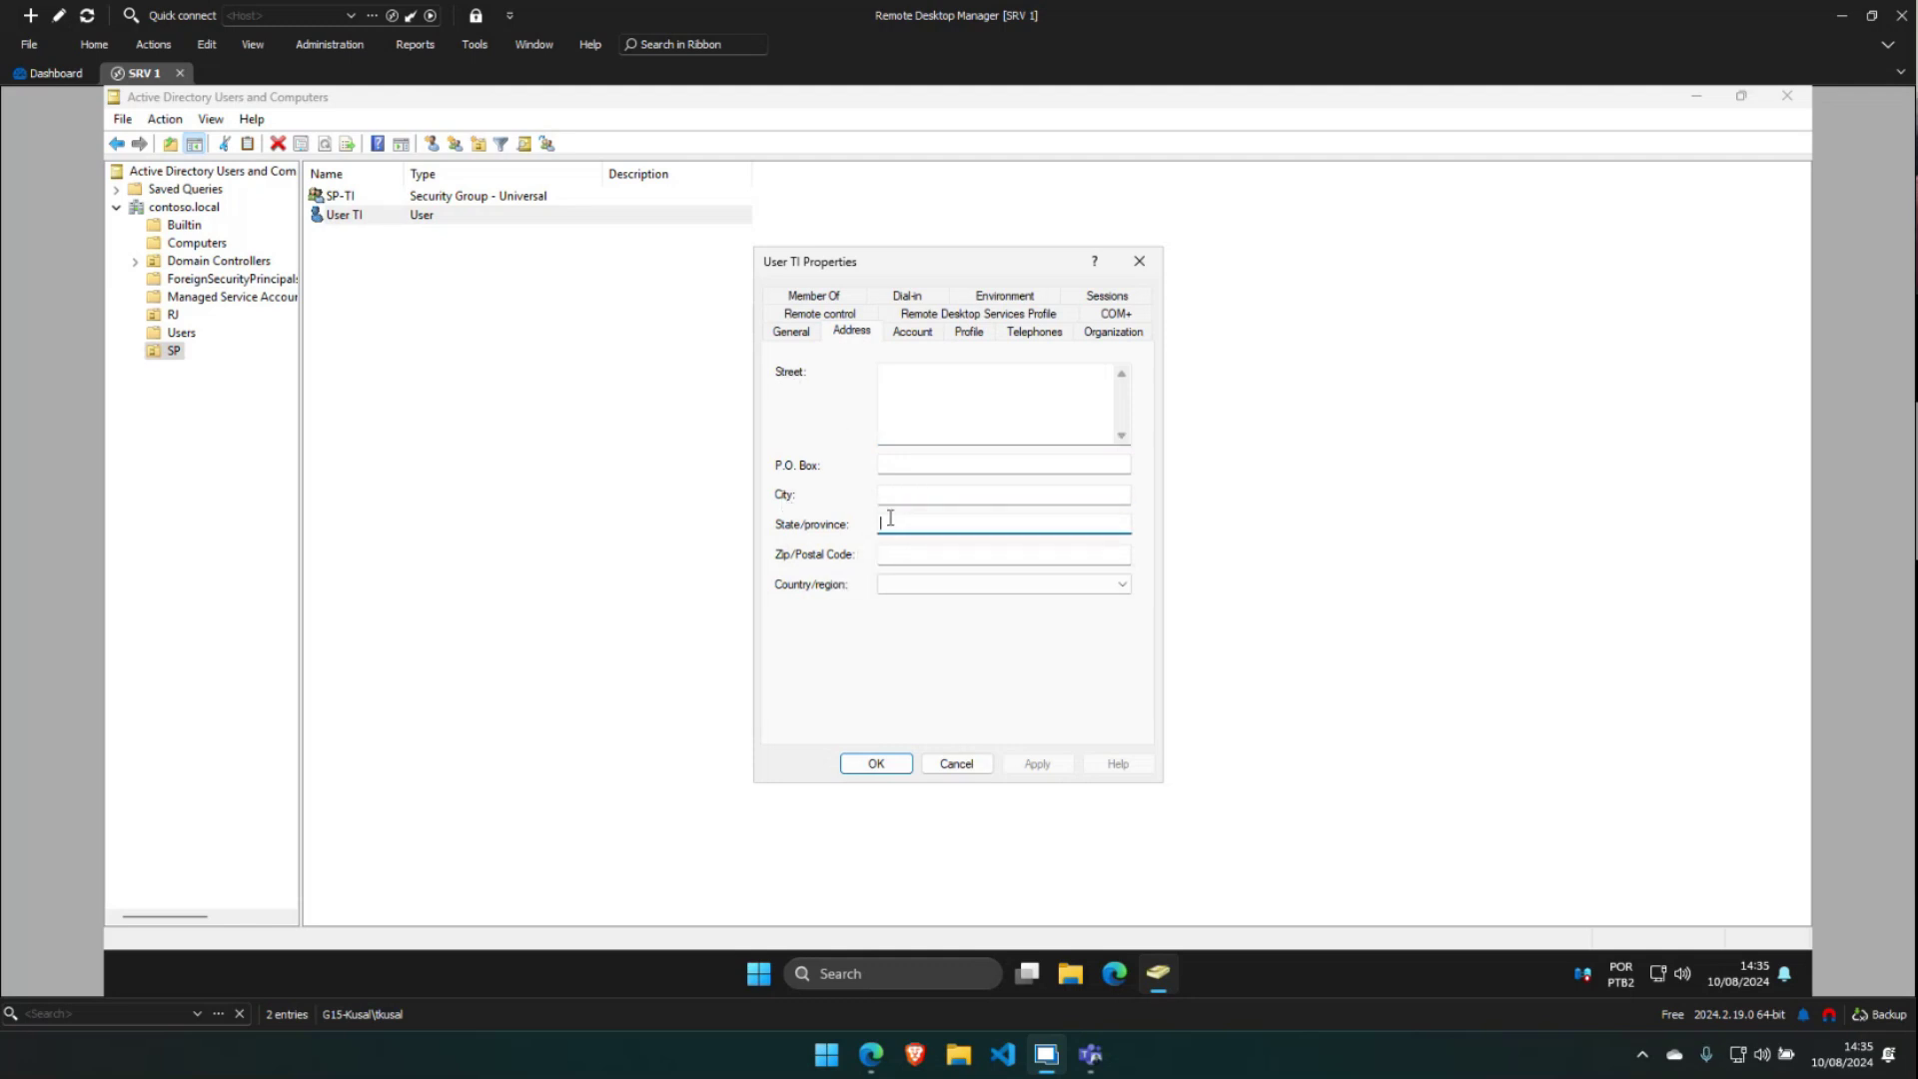
{"action": "left_click", "coordinate": [892, 499]}
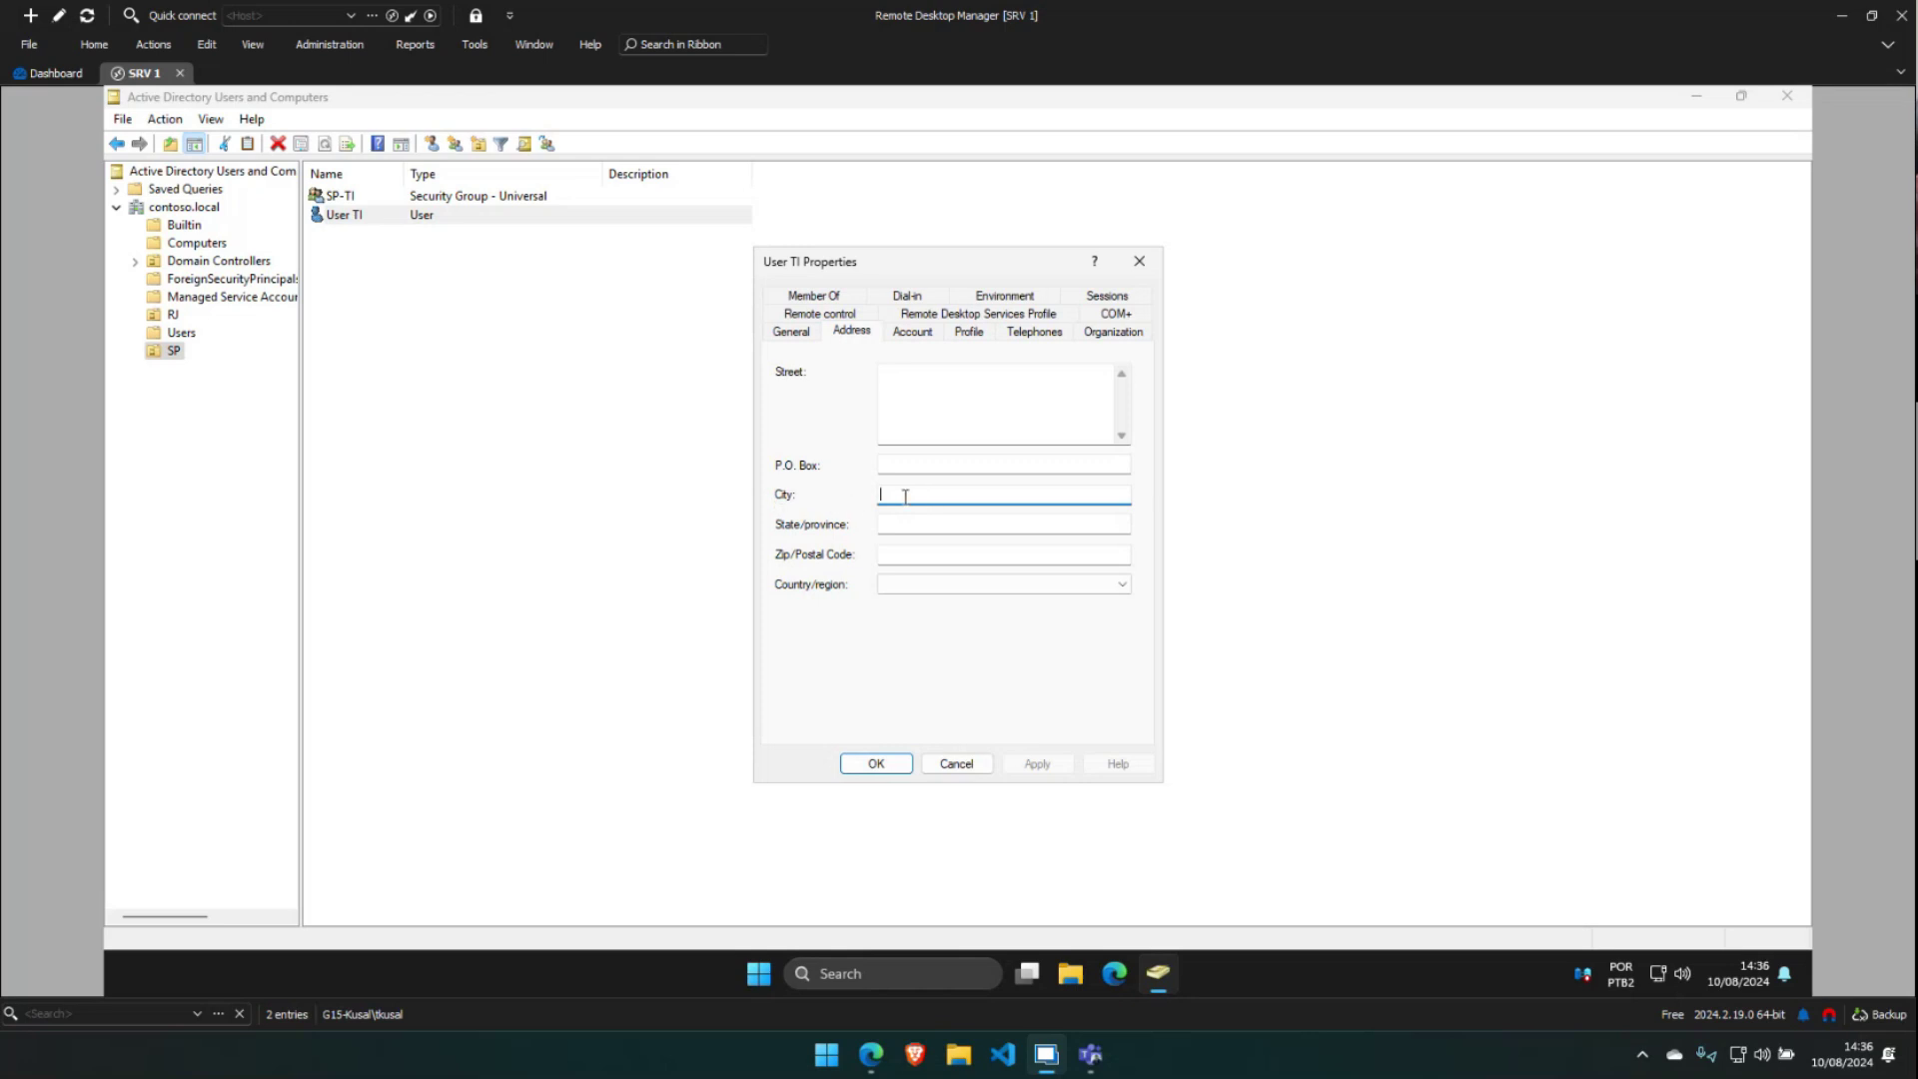
{"action": "type", "text": "São Paulo"}
{"action": "left_click", "coordinate": [951, 765]}
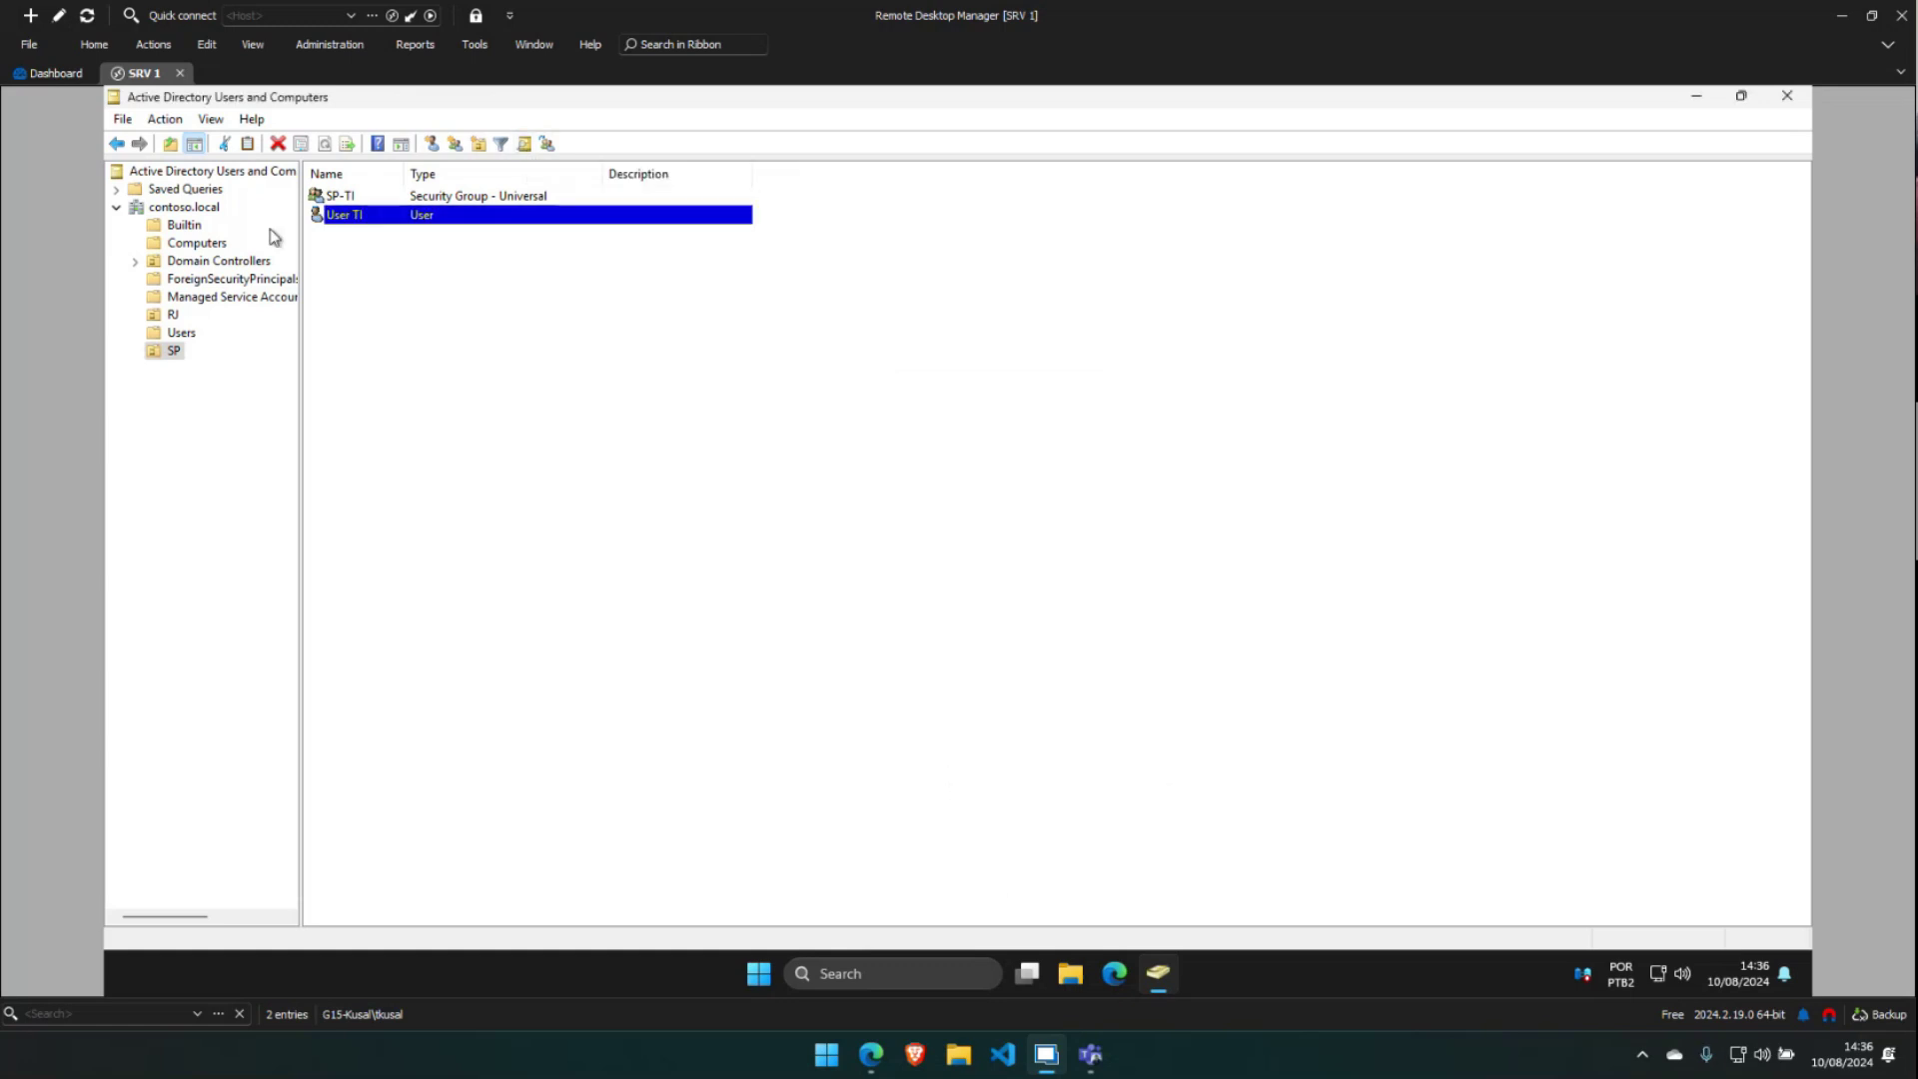
Start an advanced search for users, contacts and groups across contoso.local, using the user attribute City as the search field
{"action": "right_click", "coordinate": [194, 209]}
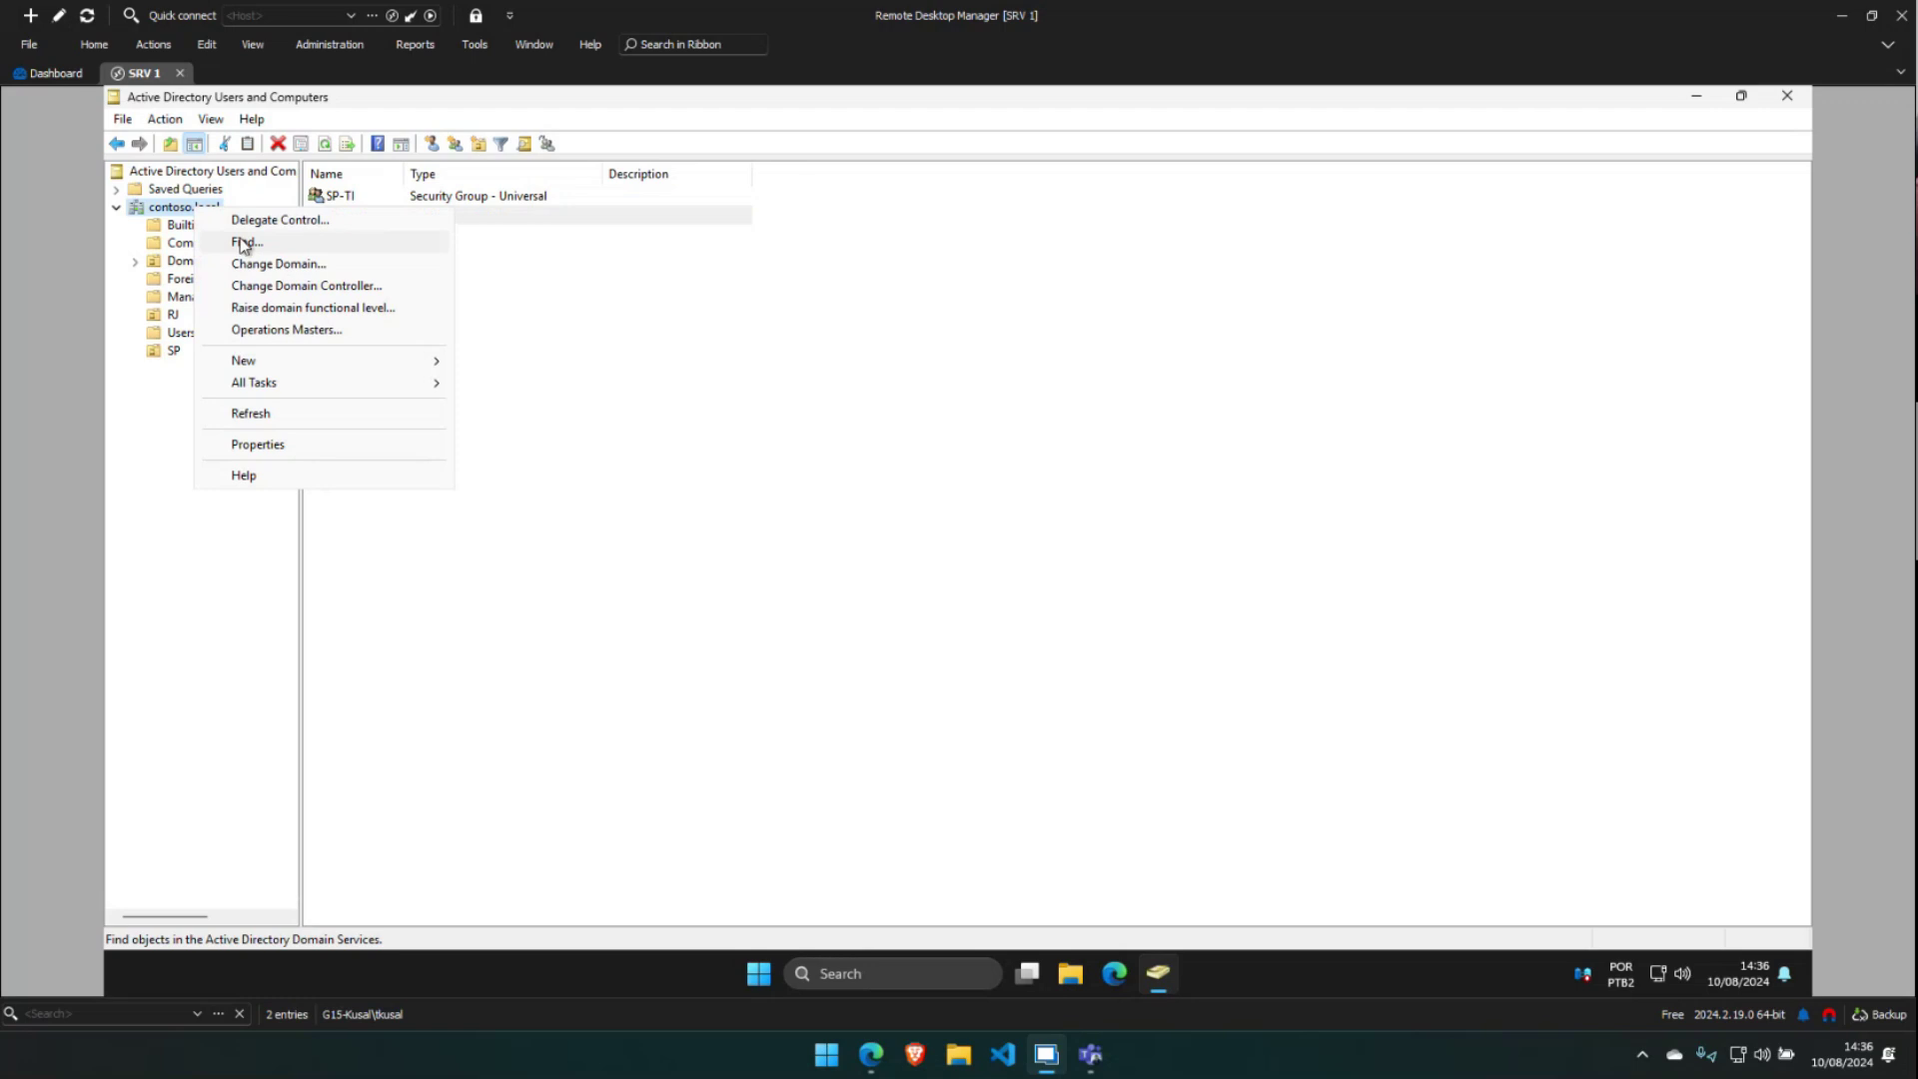
{"action": "left_click", "coordinate": [244, 241]}
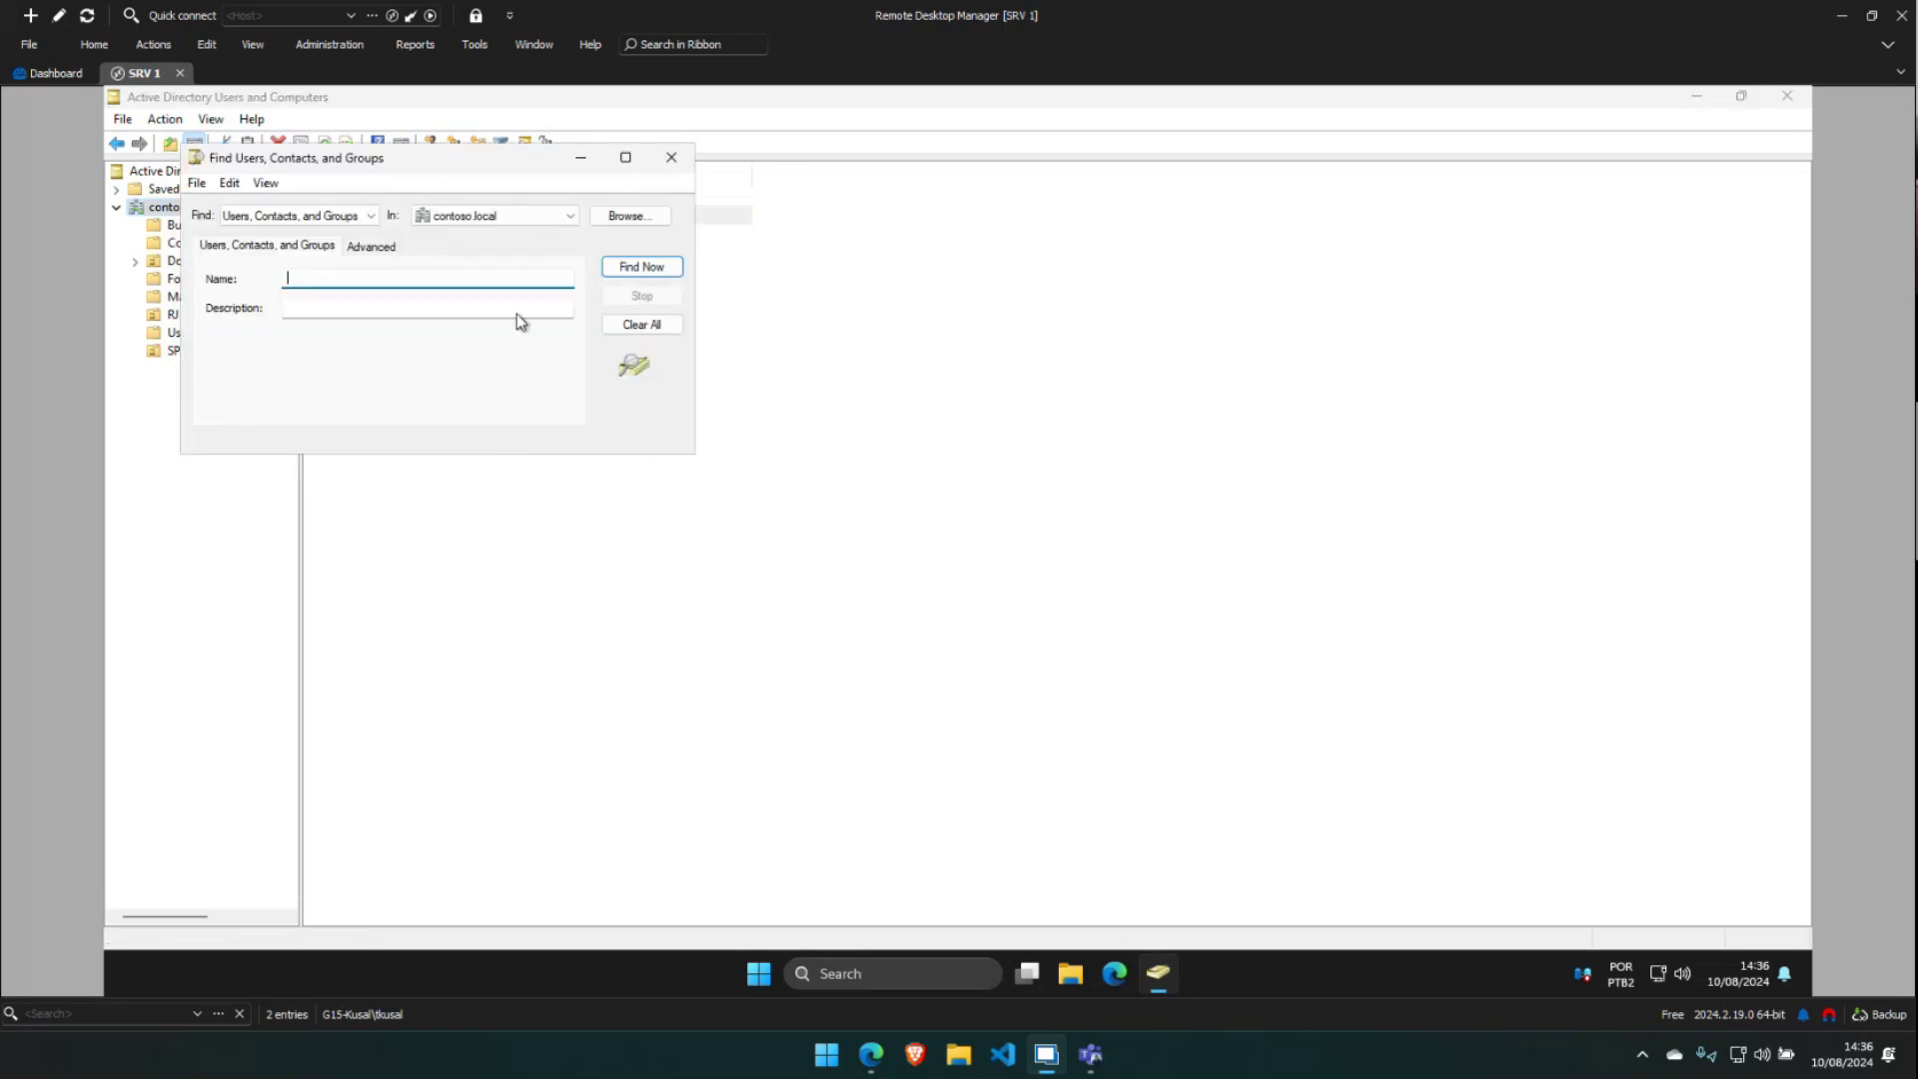
{"action": "left_click", "coordinate": [372, 247]}
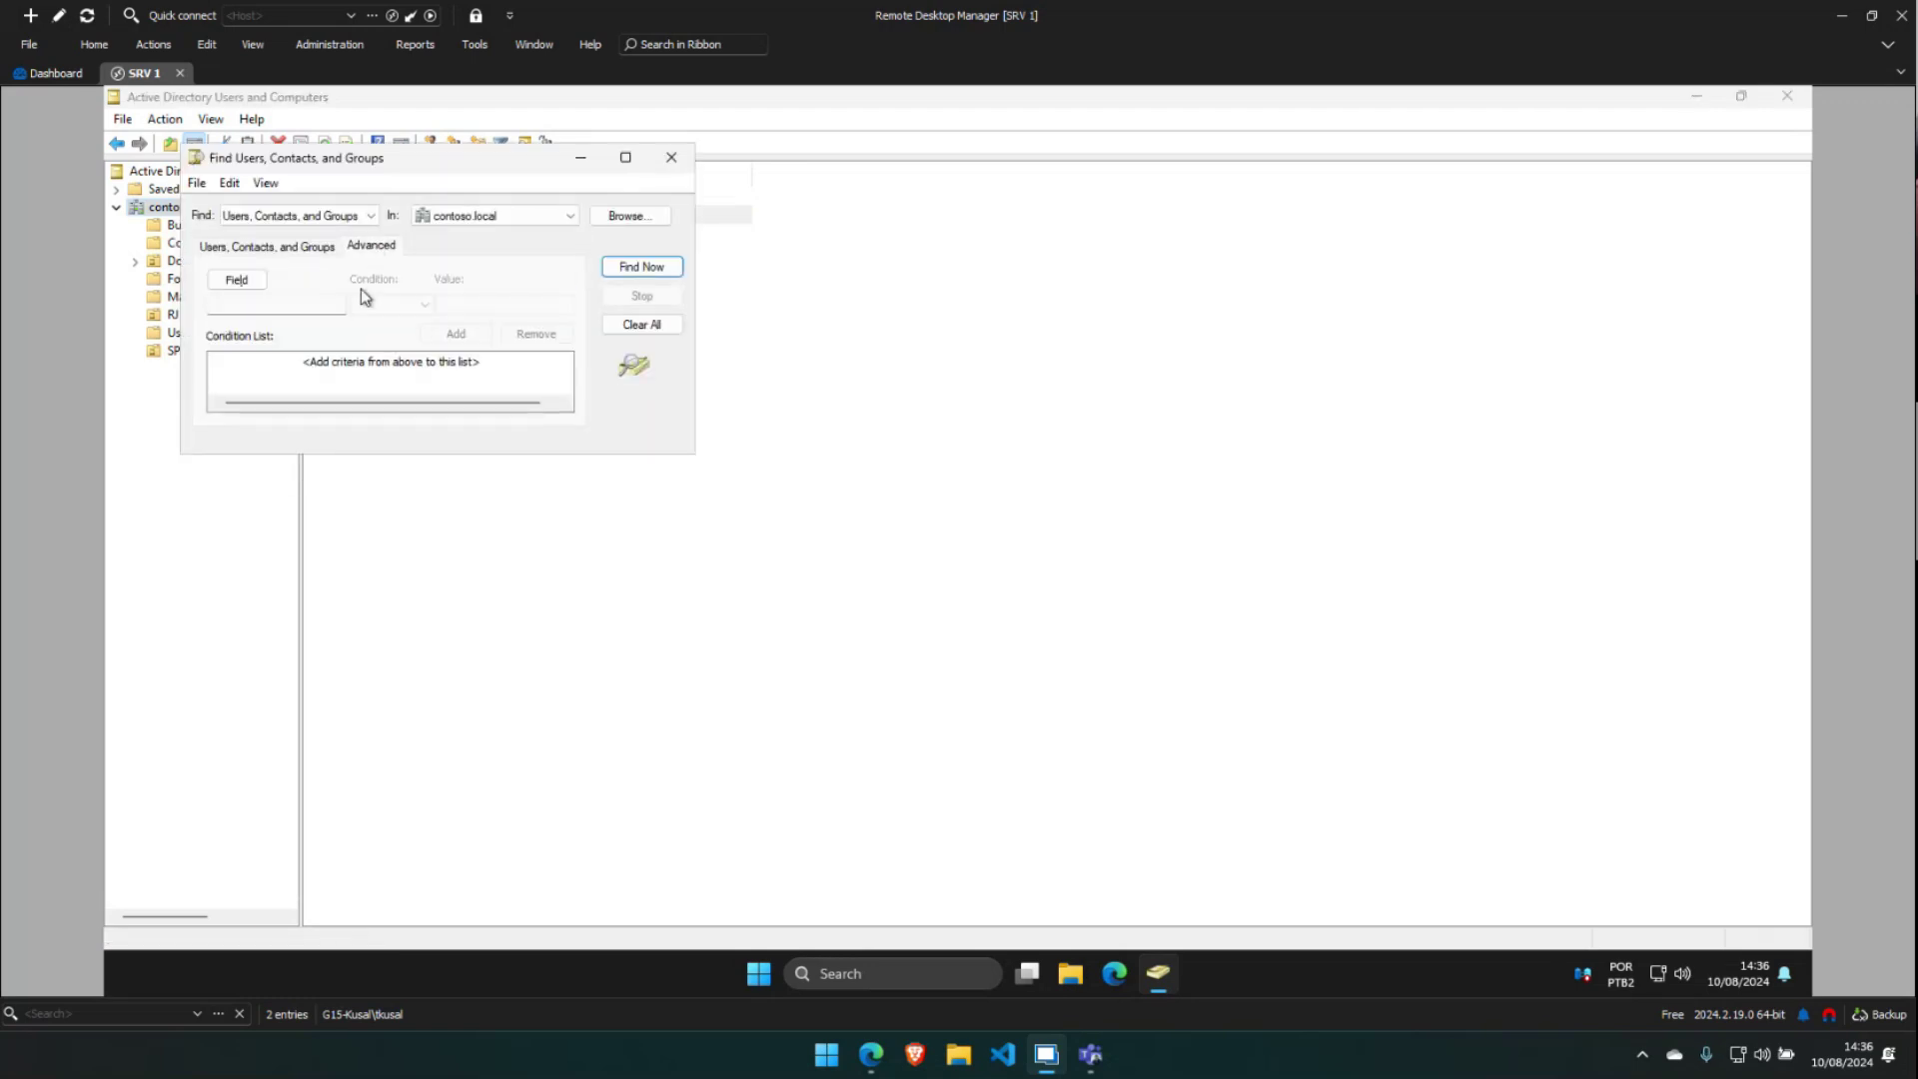
{"action": "left_click", "coordinate": [245, 283]}
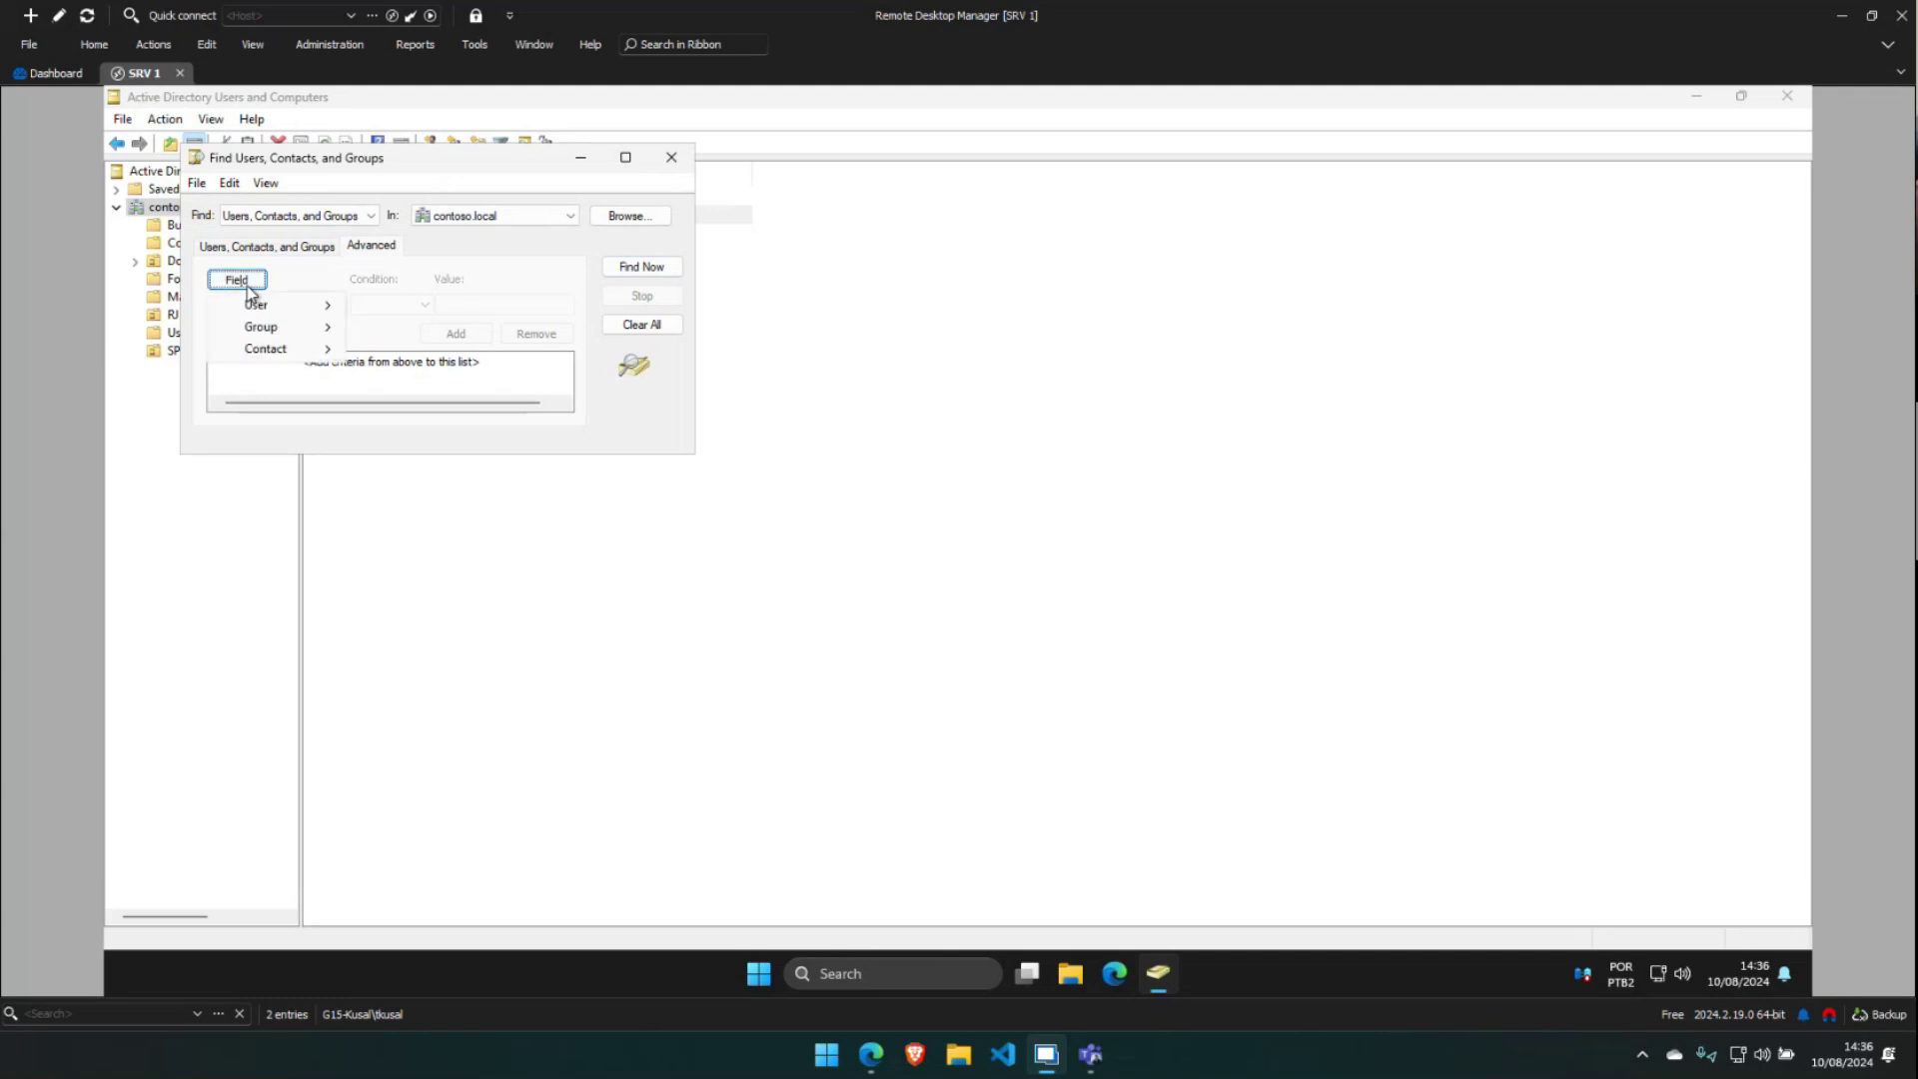
{"action": "mouse_move", "coordinate": [274, 310]}
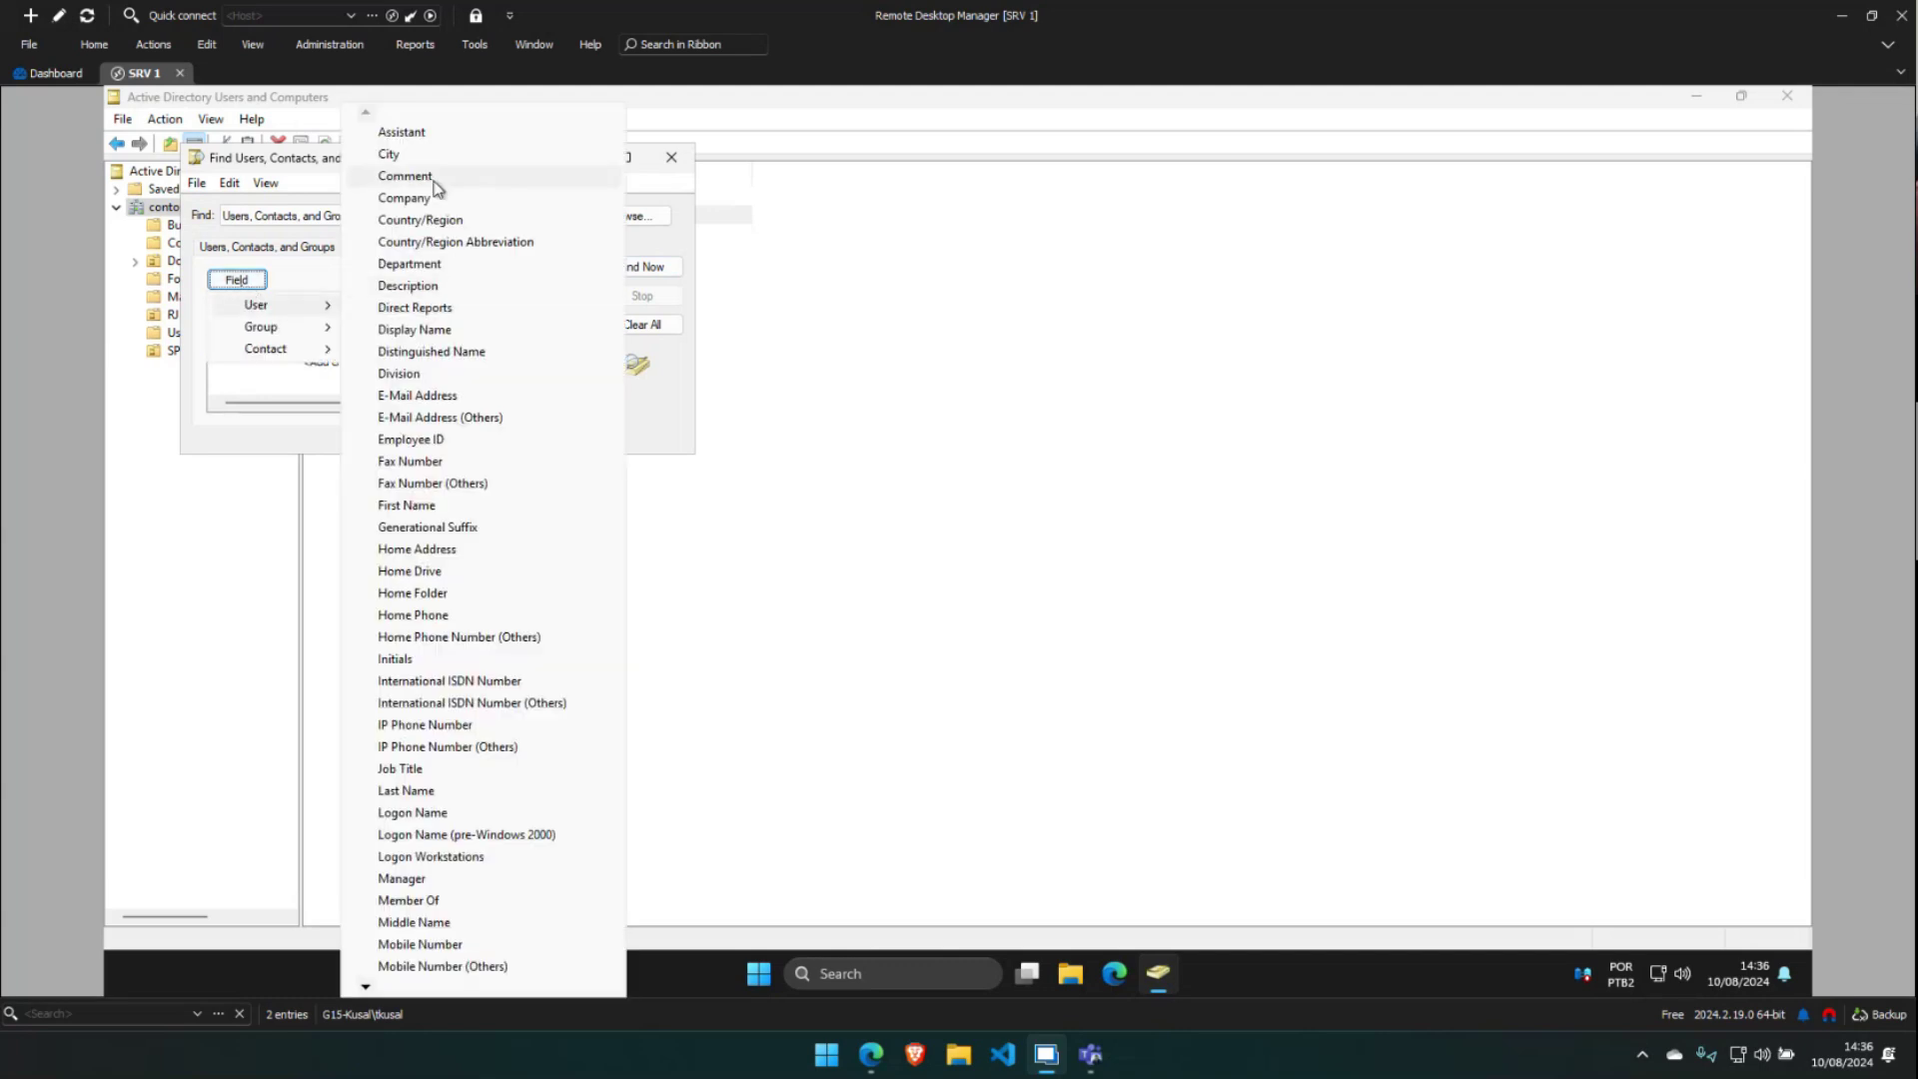
{"action": "left_click", "coordinate": [393, 156]}
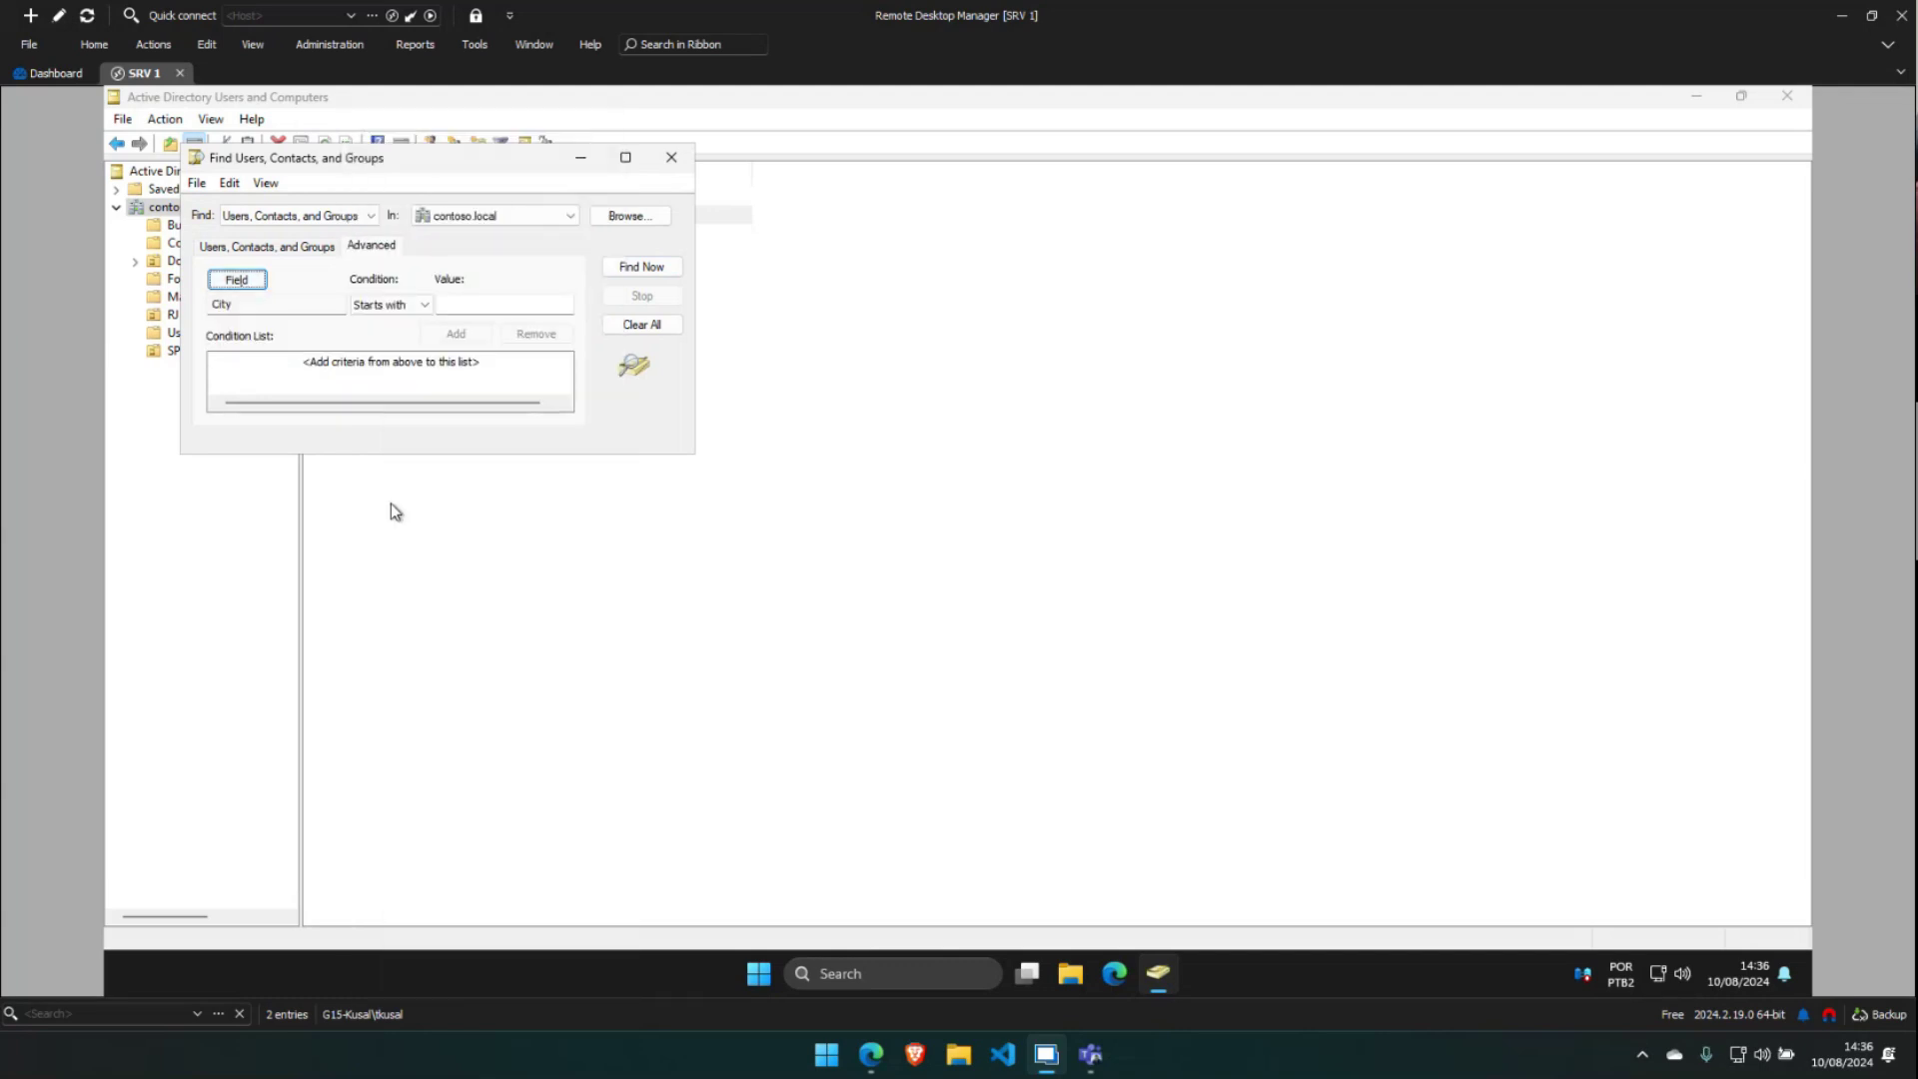
Add the condition City Is (exactly) São Paulo and run the search
{"action": "left_click", "coordinate": [421, 308]}
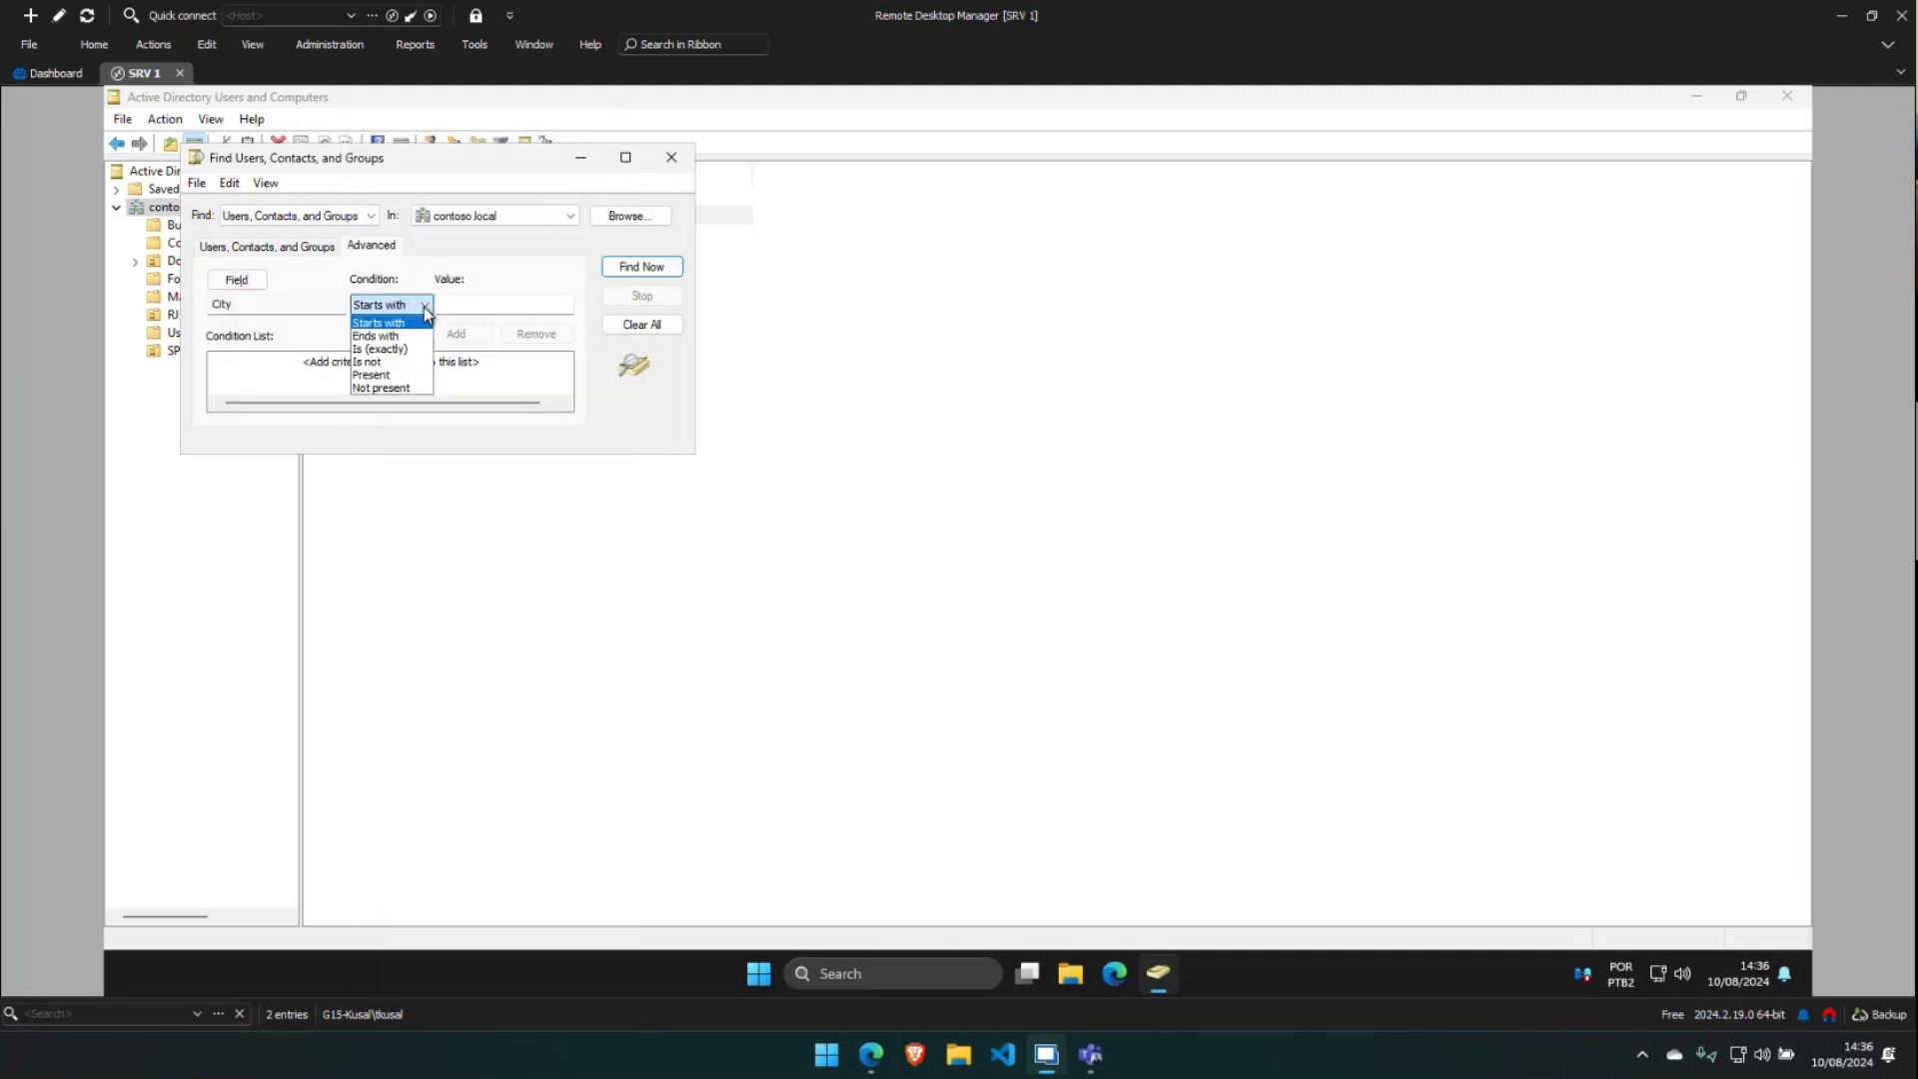
{"action": "left_click", "coordinate": [375, 349]}
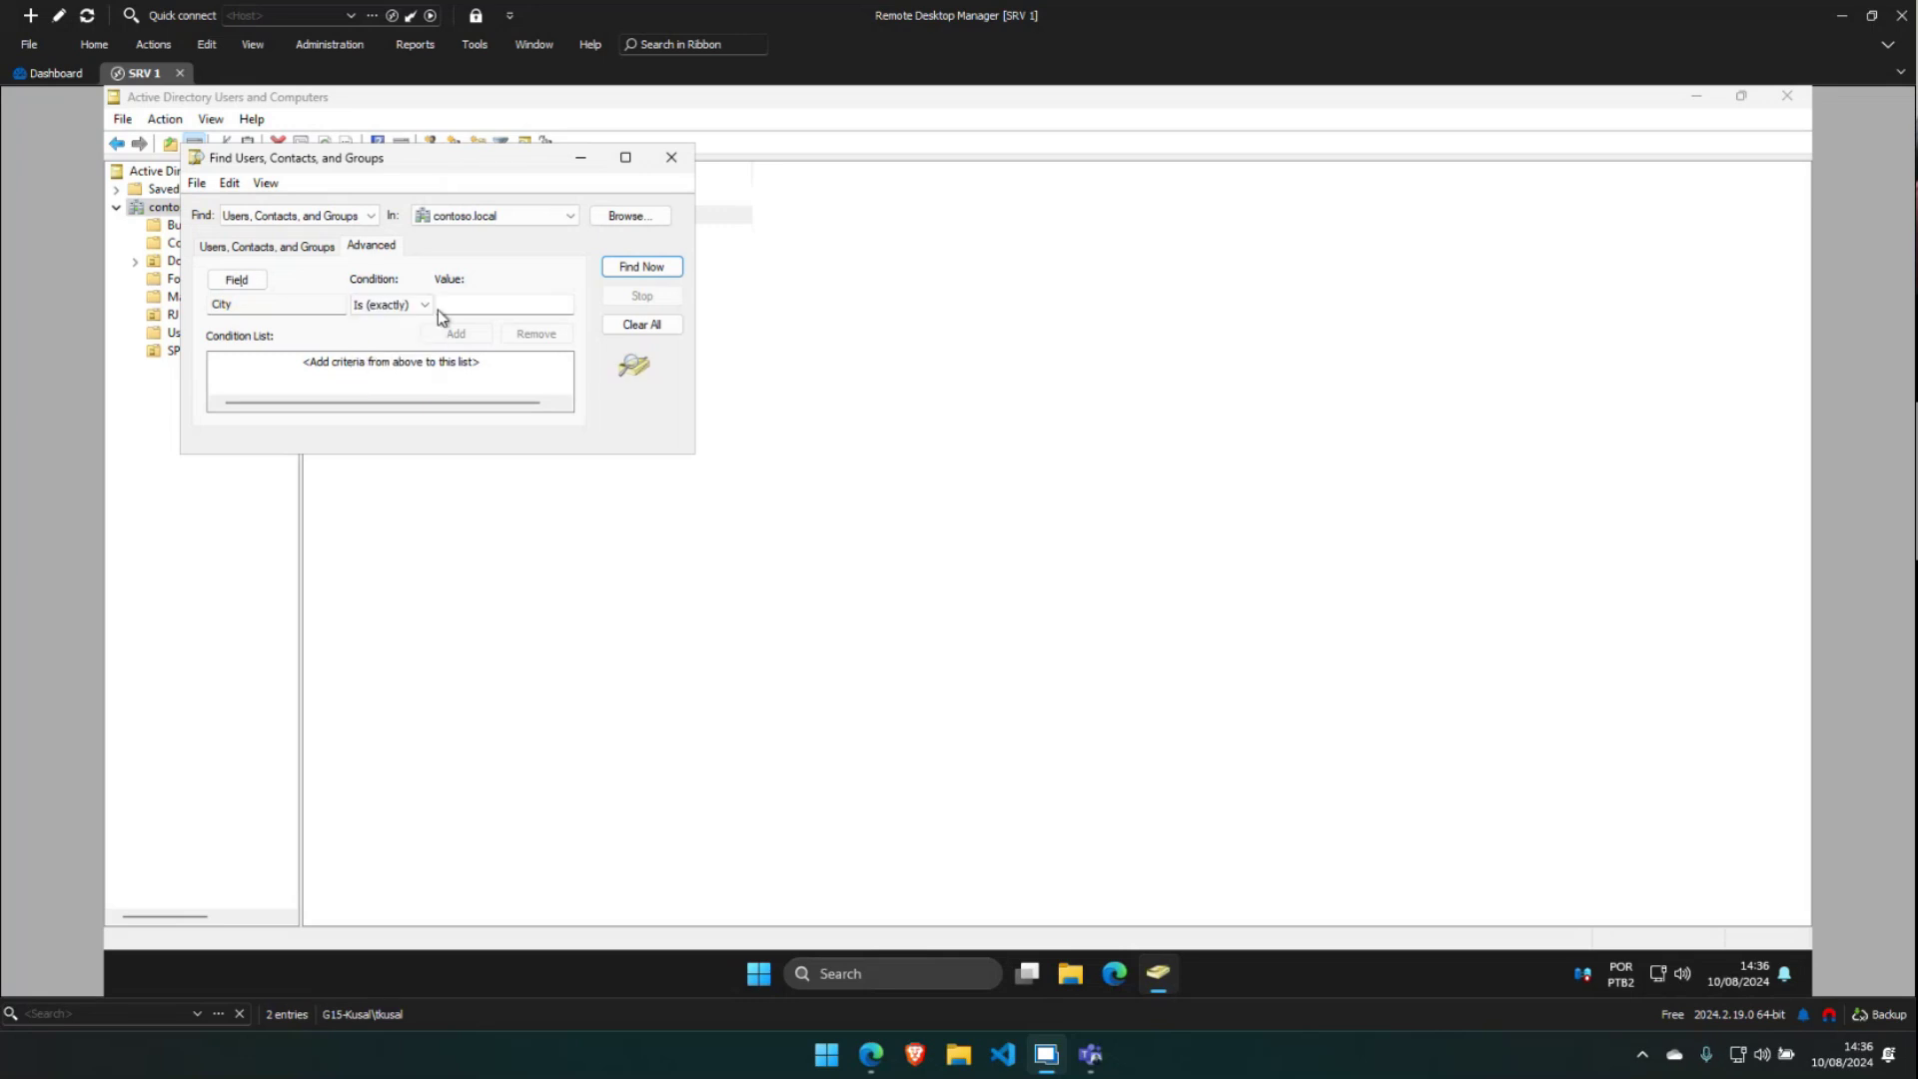
{"action": "left_click", "coordinate": [439, 306]}
{"action": "type", "text": "S"}
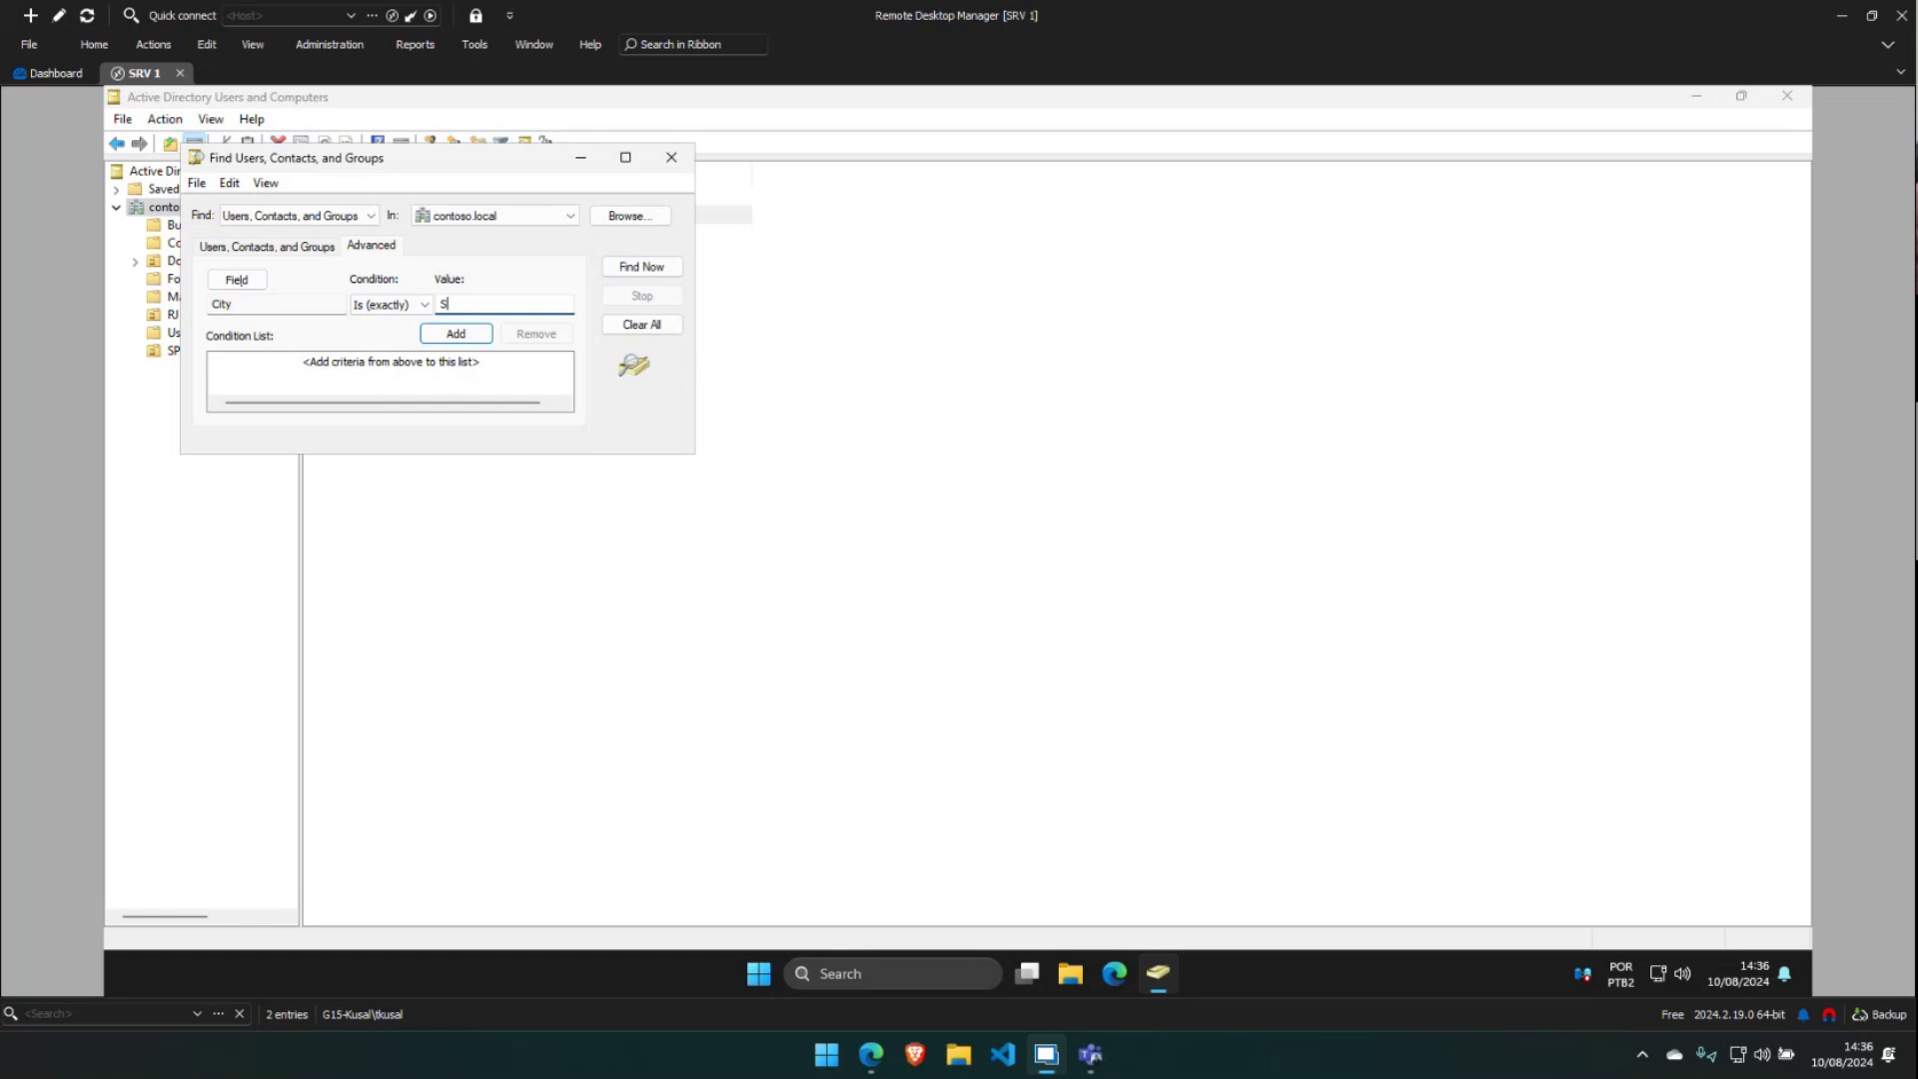
{"action": "type", "text": "ão Paulo"}
{"action": "left_click", "coordinate": [467, 336]}
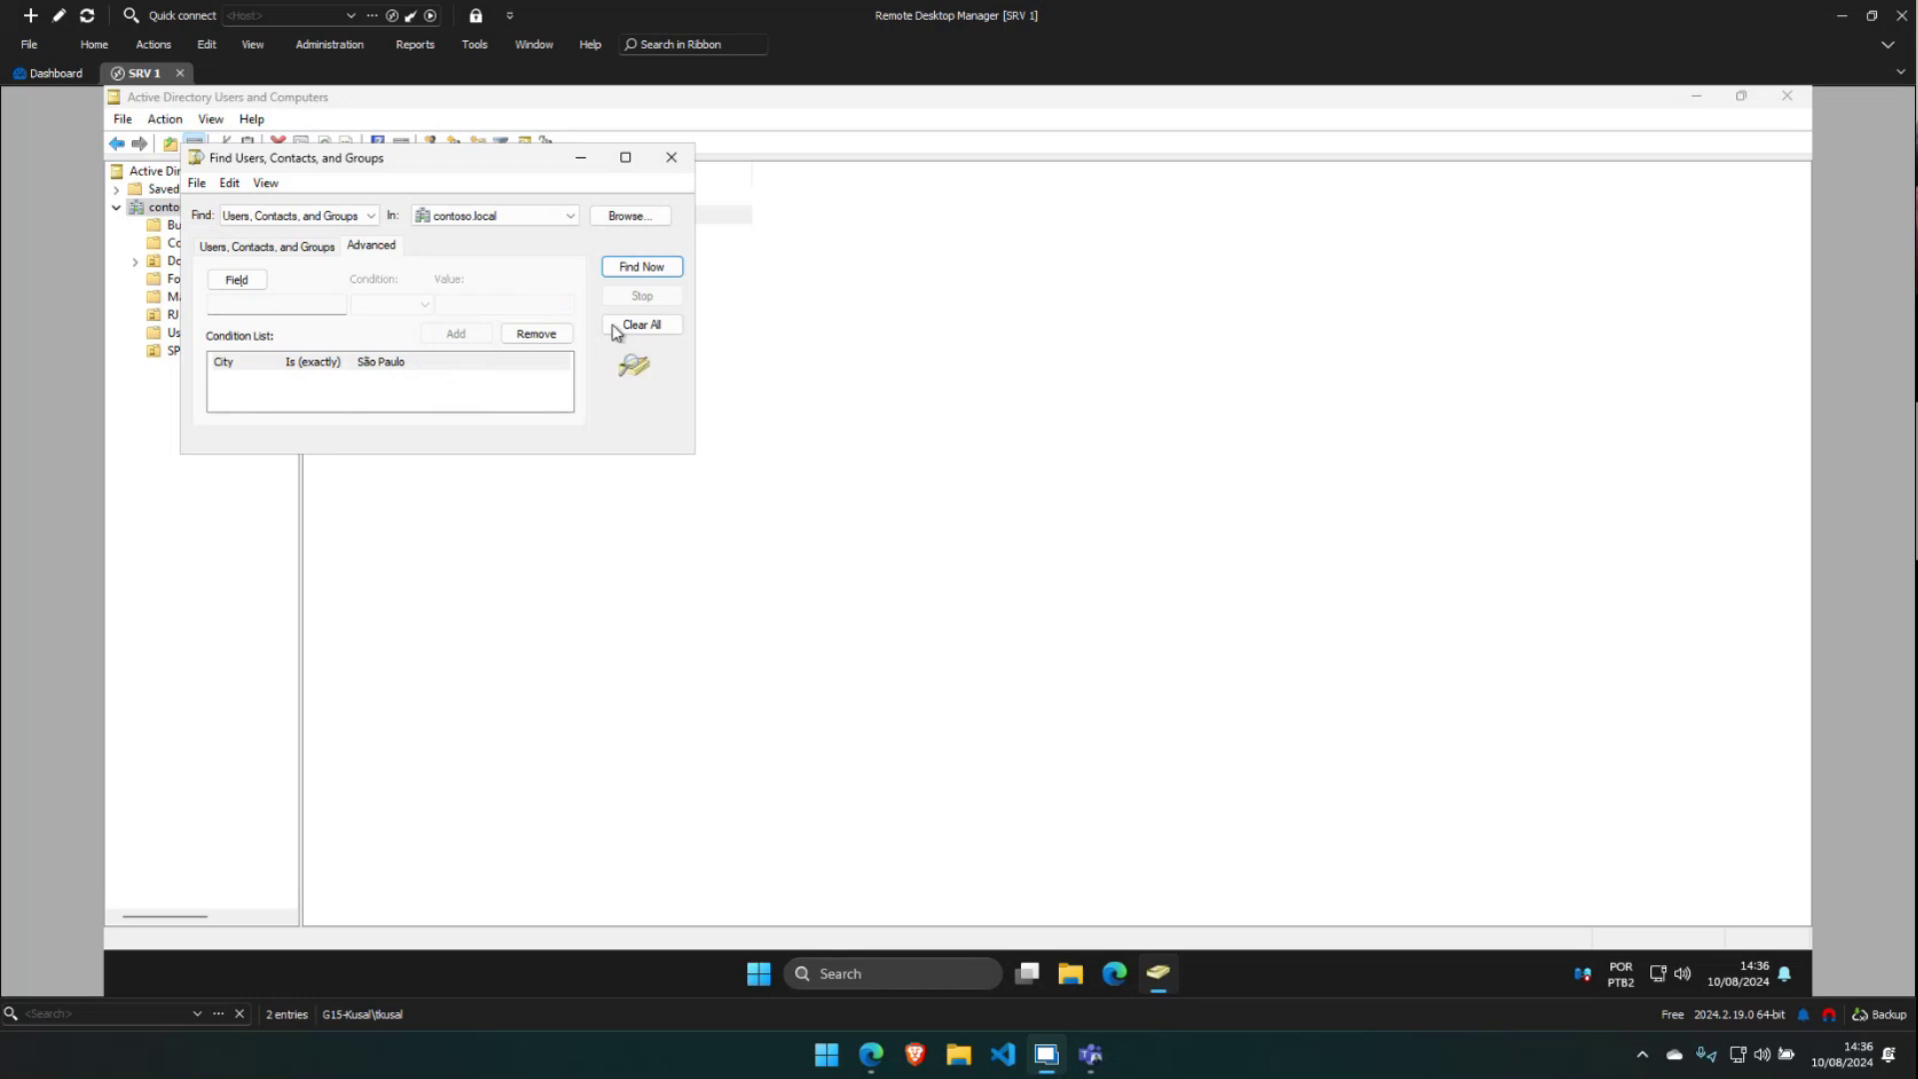
{"action": "left_click", "coordinate": [639, 267]}
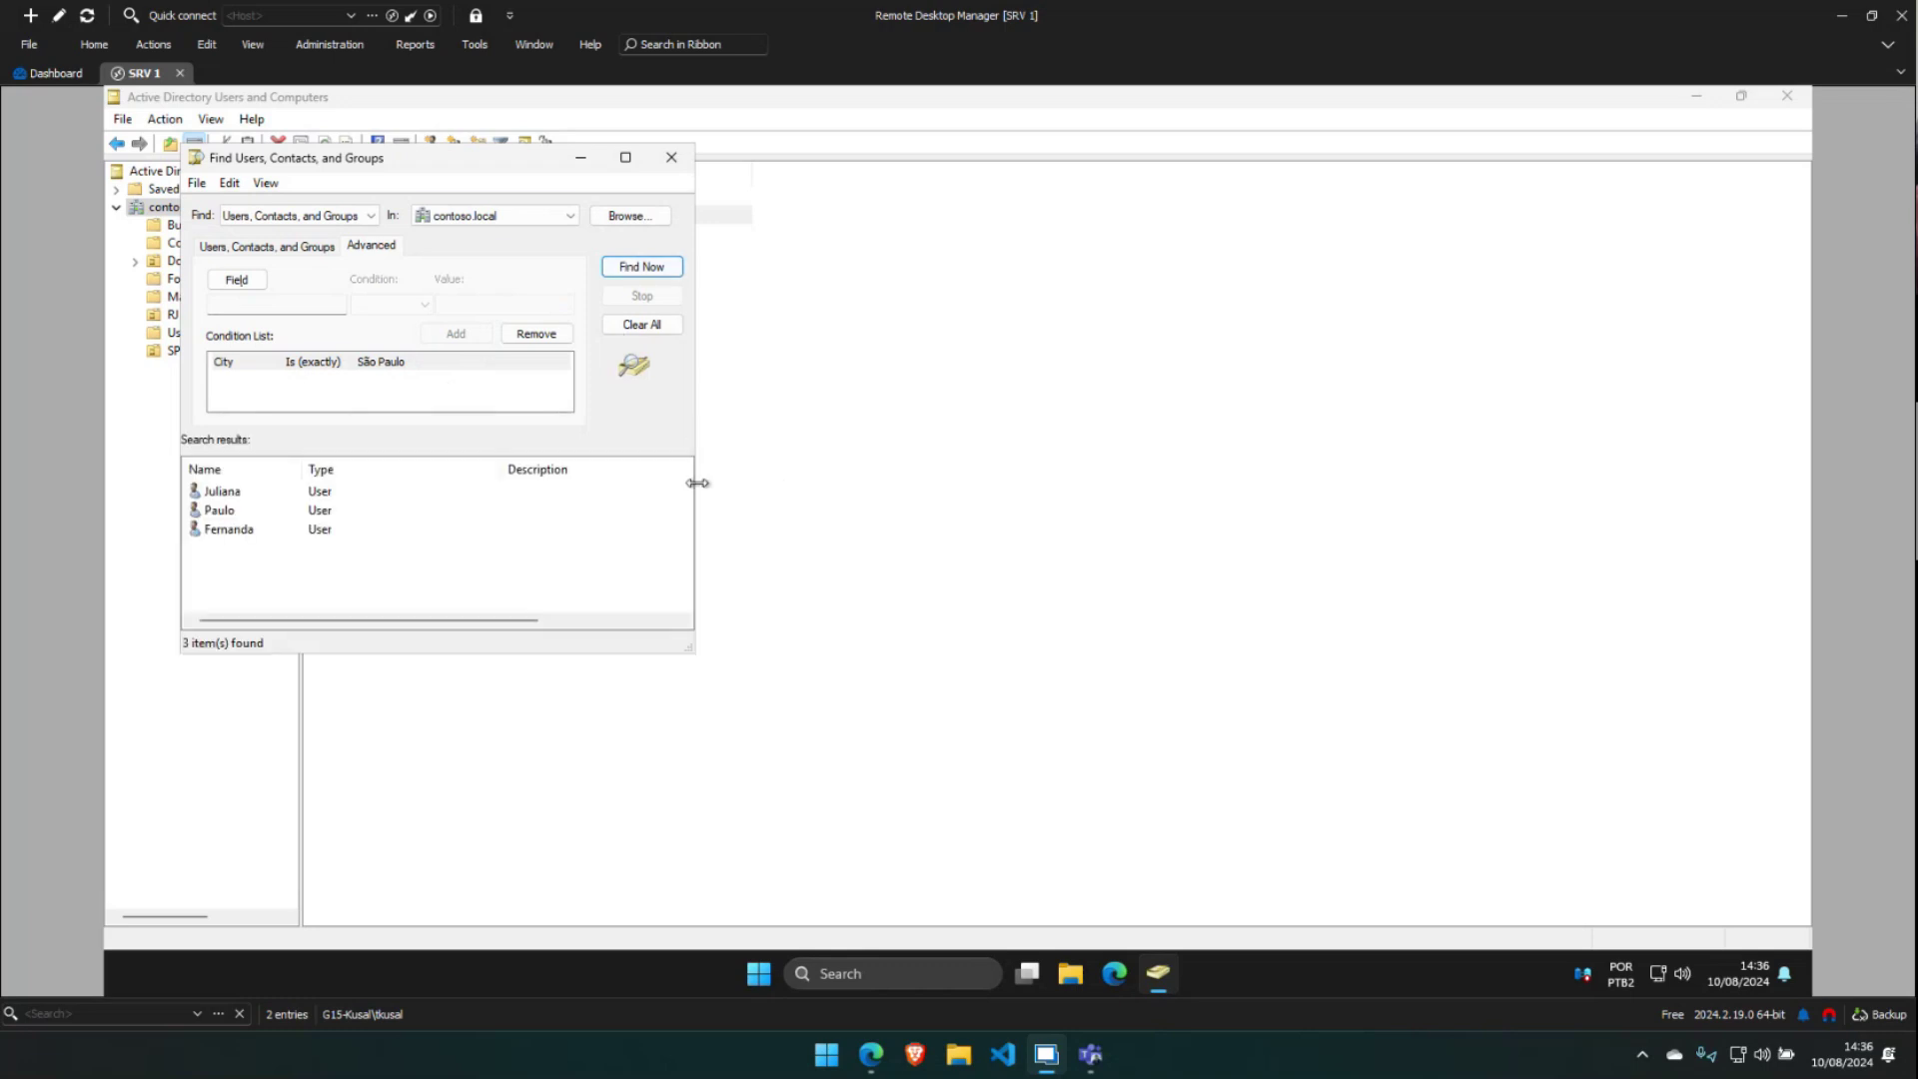
{"action": "left_click_drag", "start_coordinate": [441, 167], "coordinate": [625, 175]}
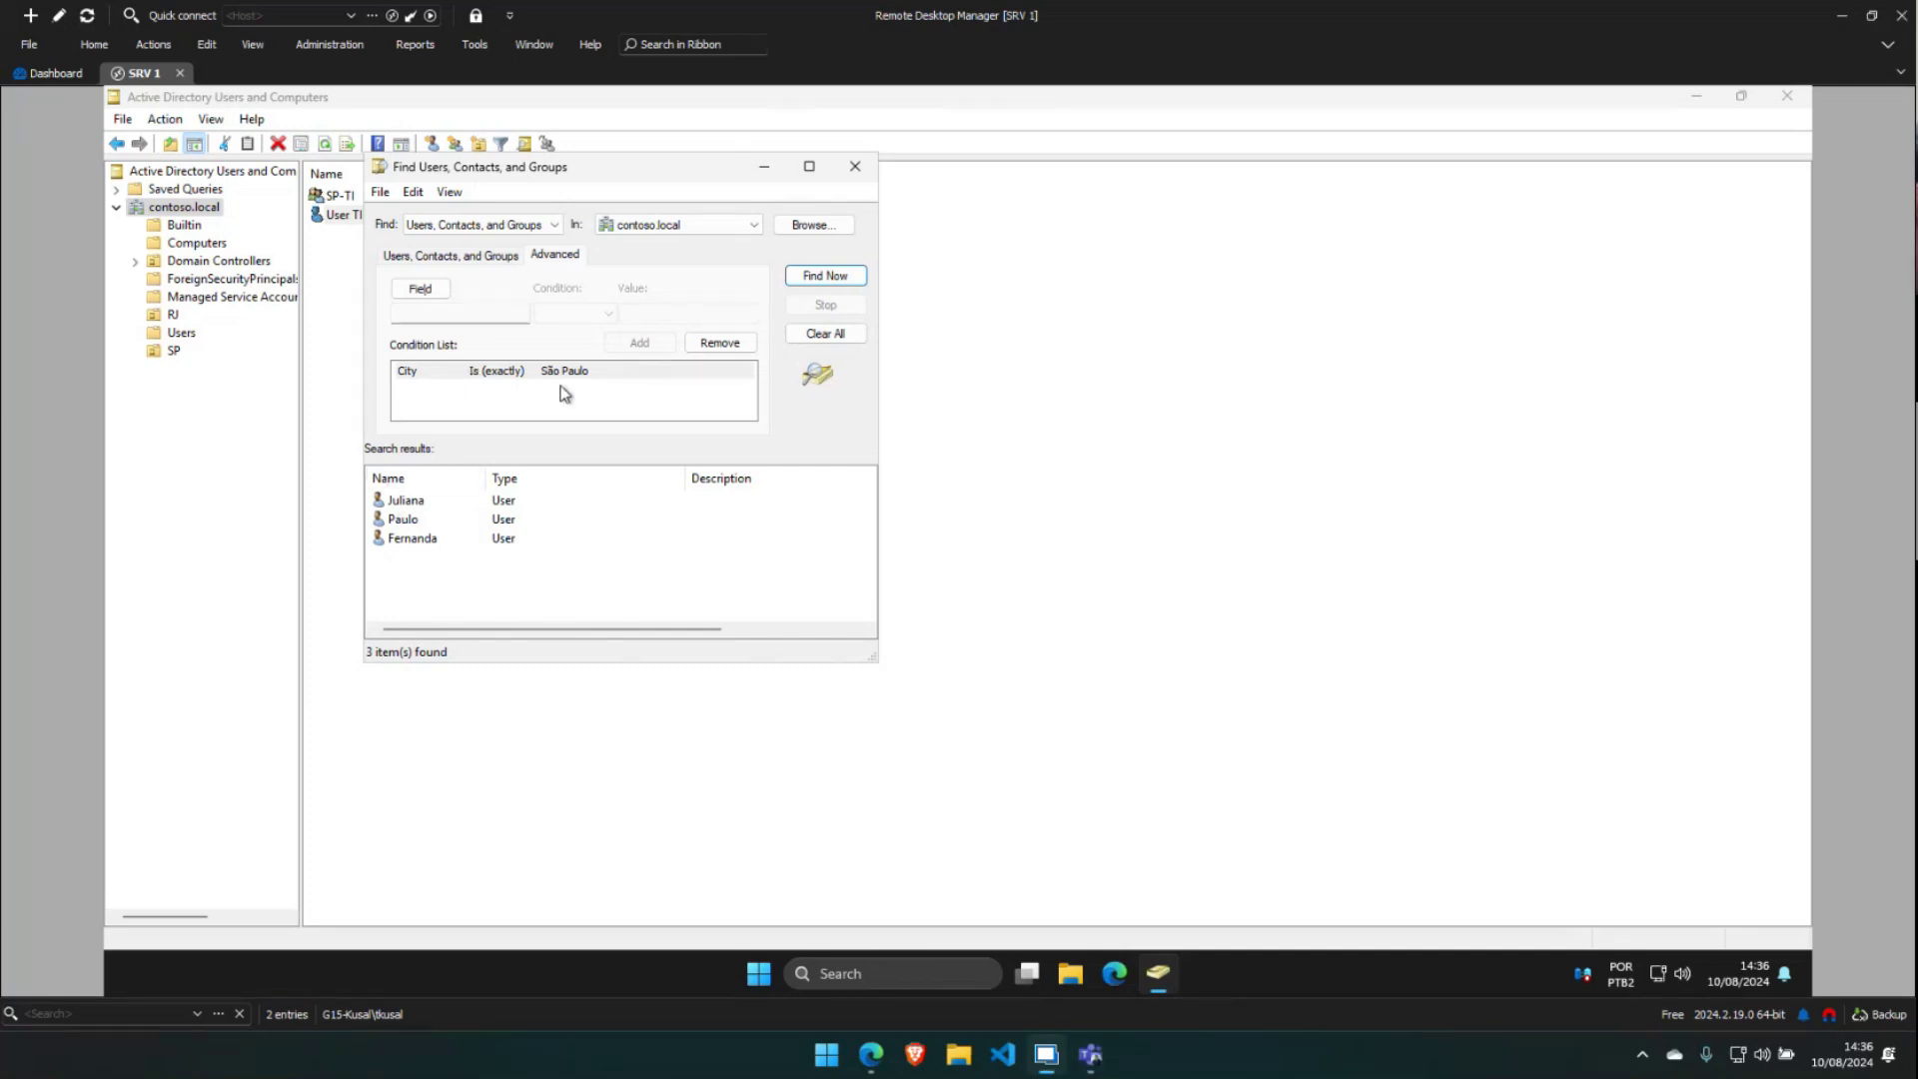
Disable the accounts of all users in the São Paulo search results
{"action": "left_click", "coordinate": [413, 546]}
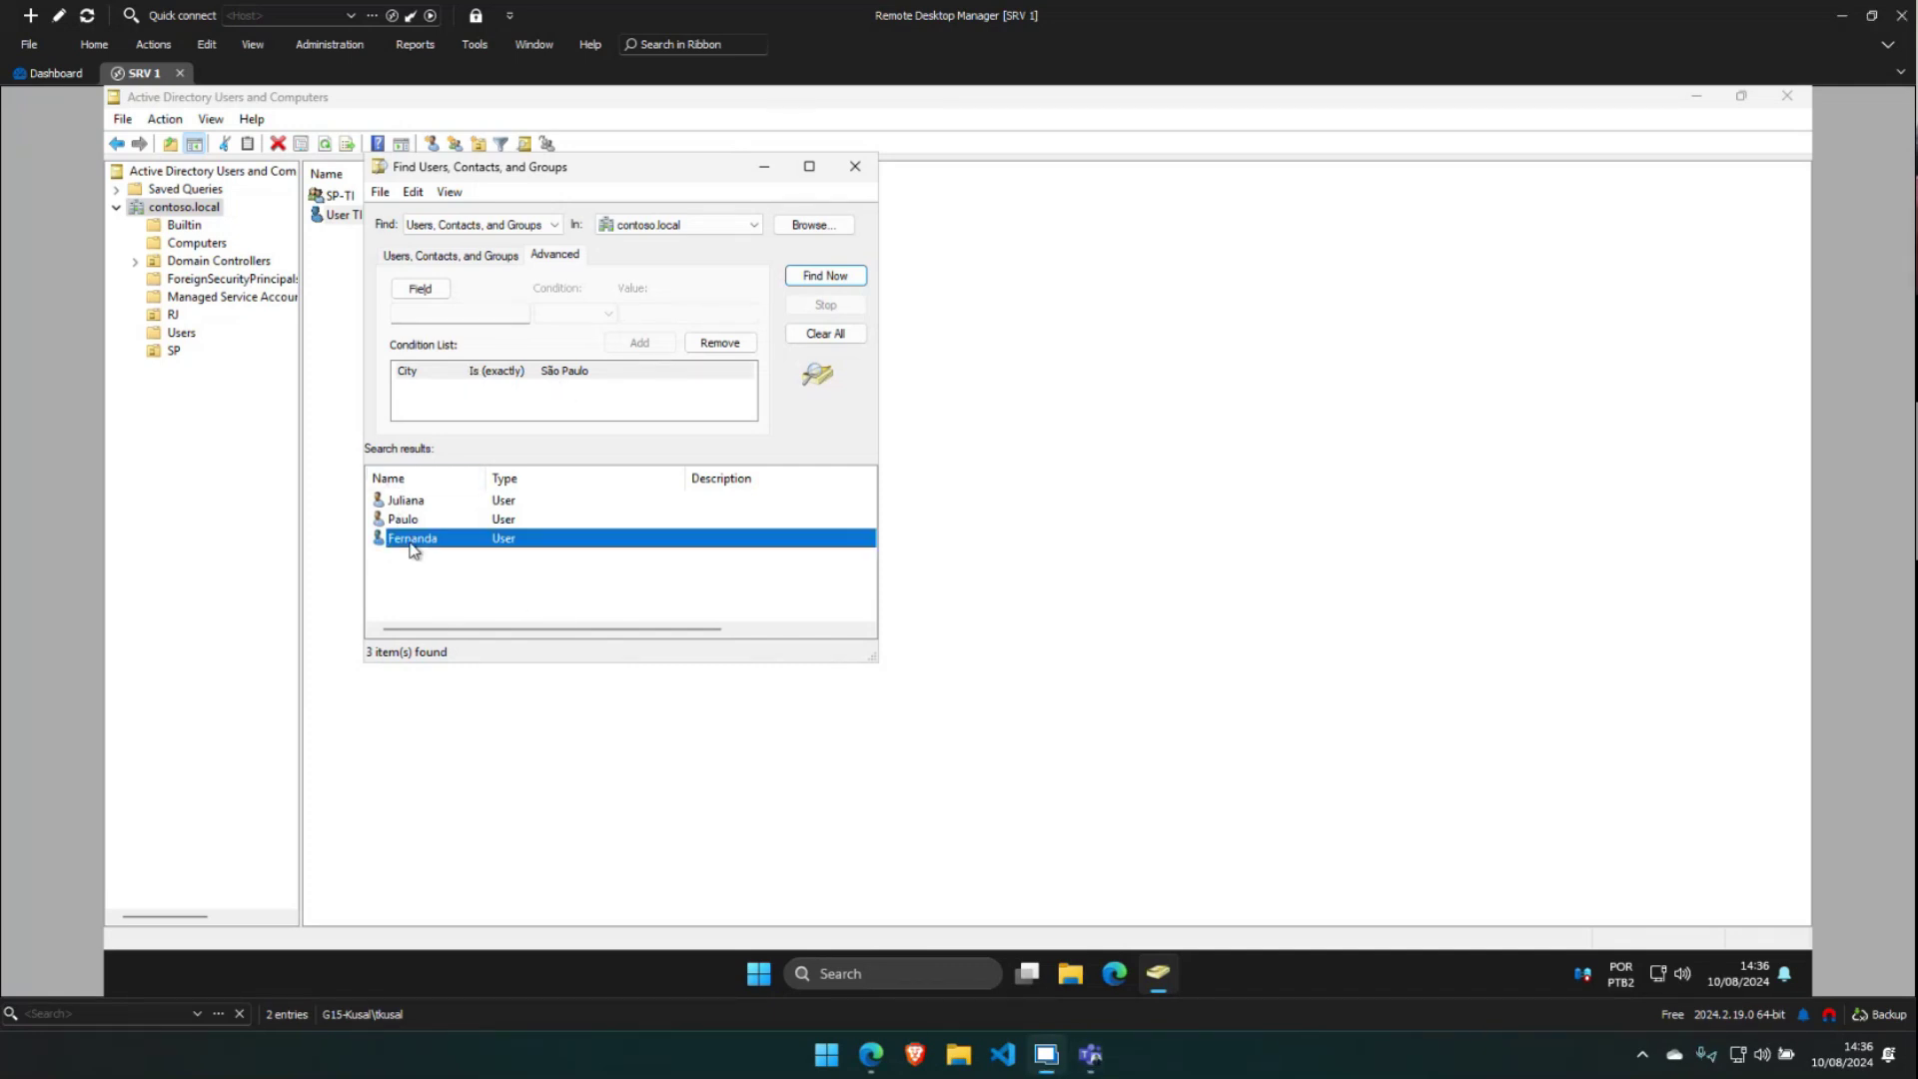
{"action": "left_click", "coordinate": [406, 504], "text": "shift"}
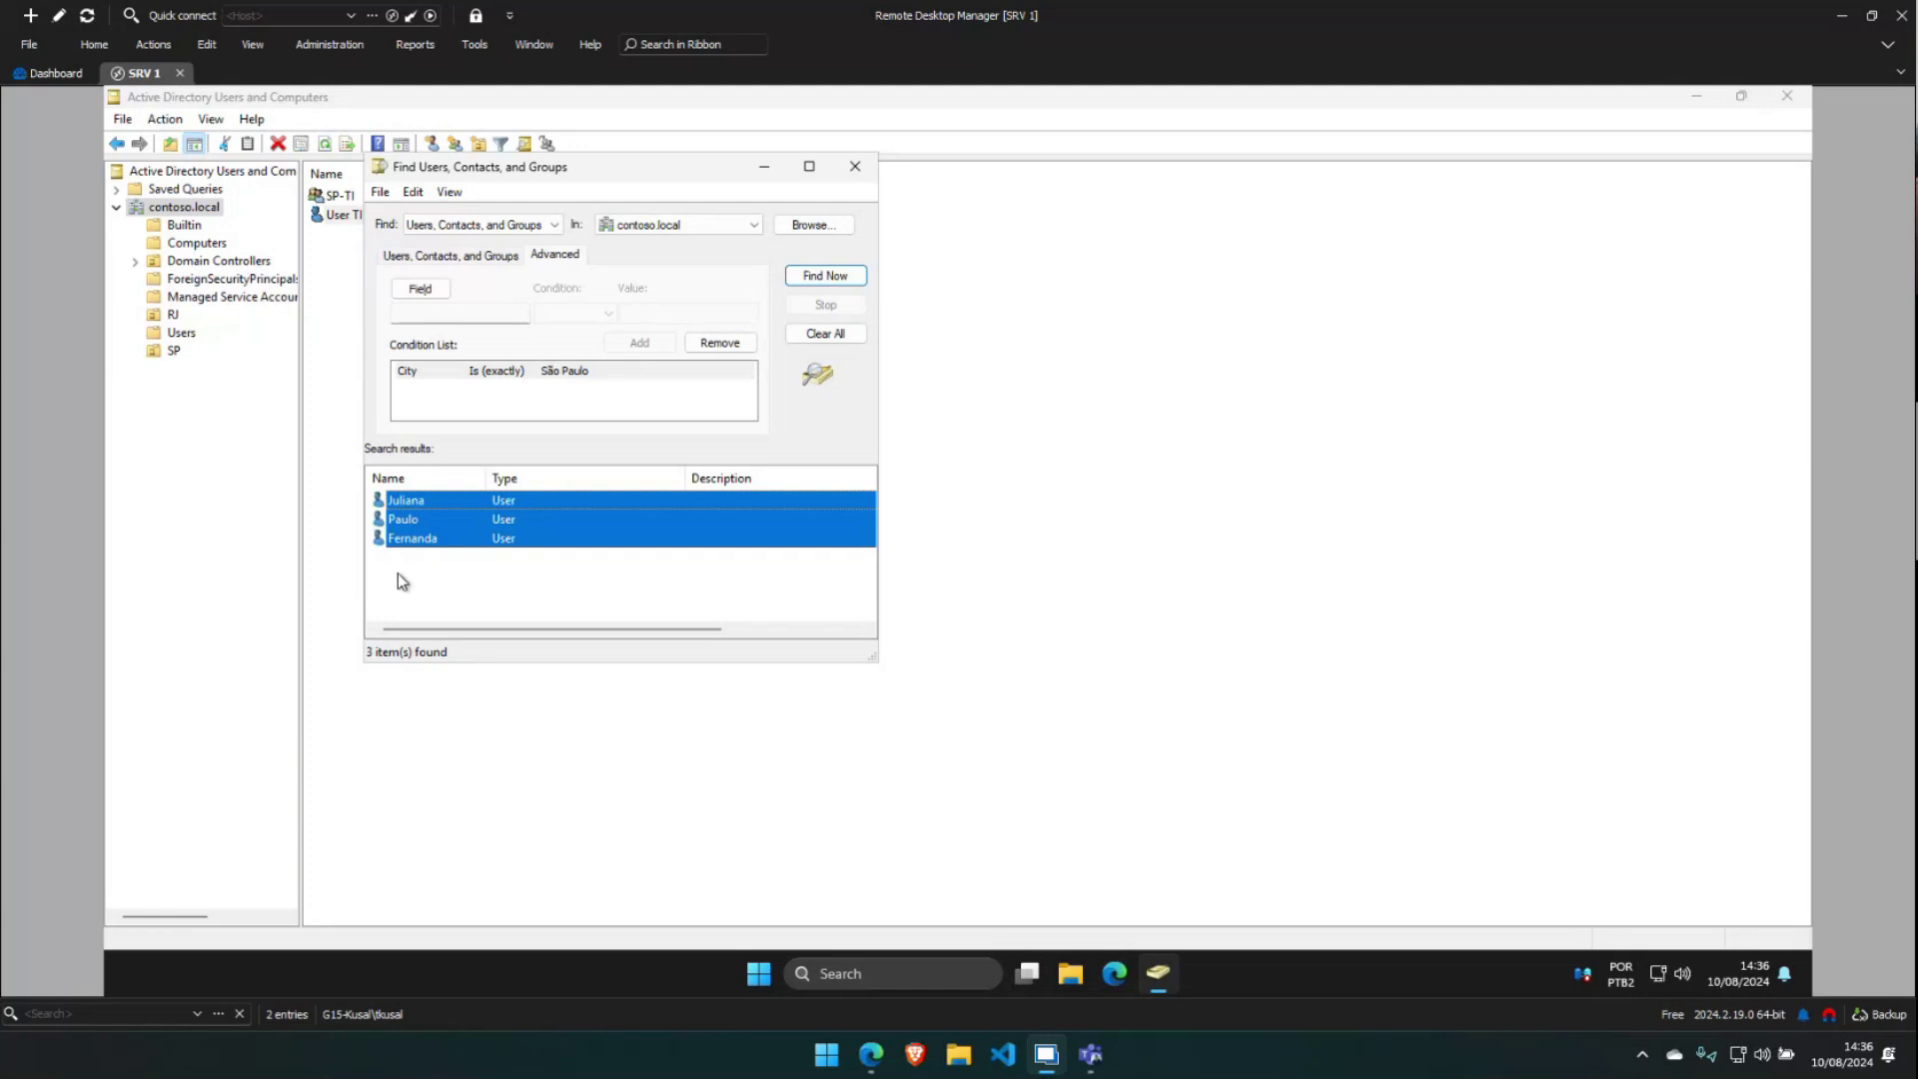
{"action": "right_click", "coordinate": [402, 504]}
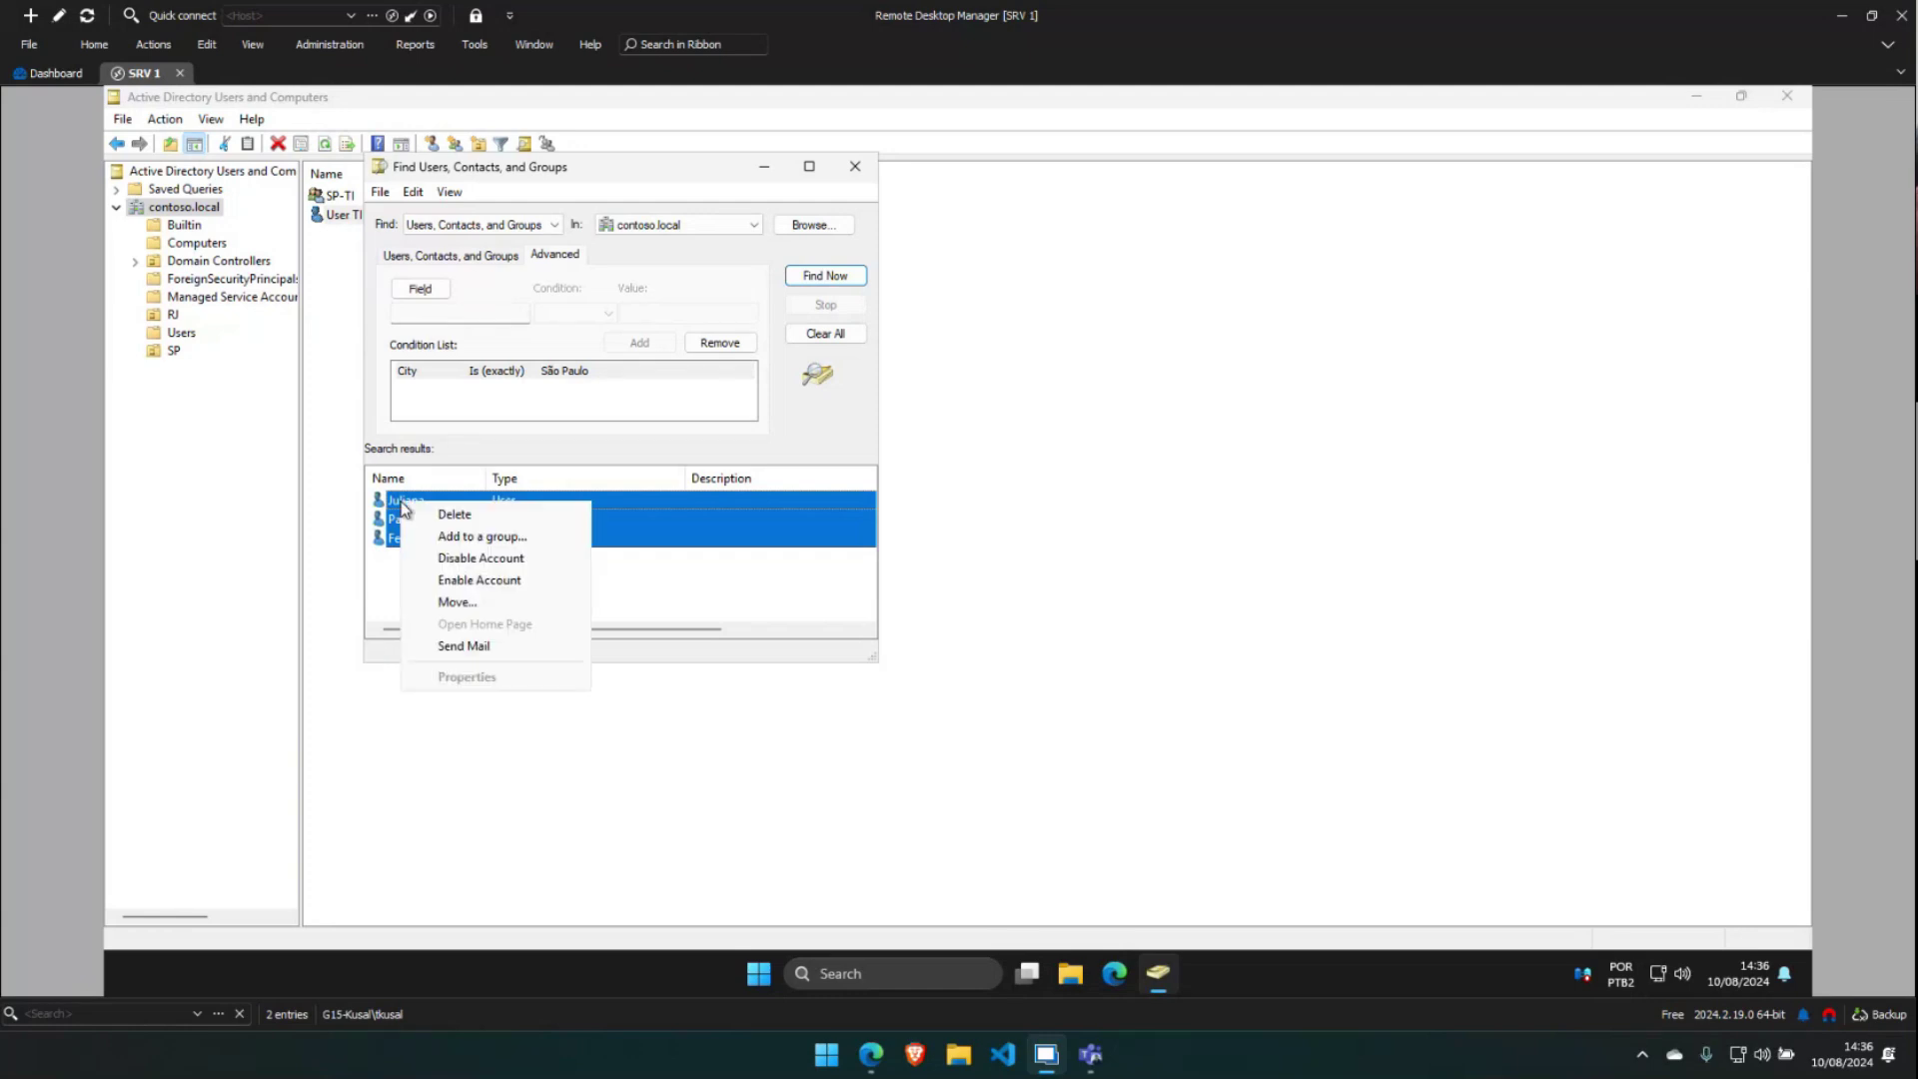
{"action": "left_click", "coordinate": [491, 561]}
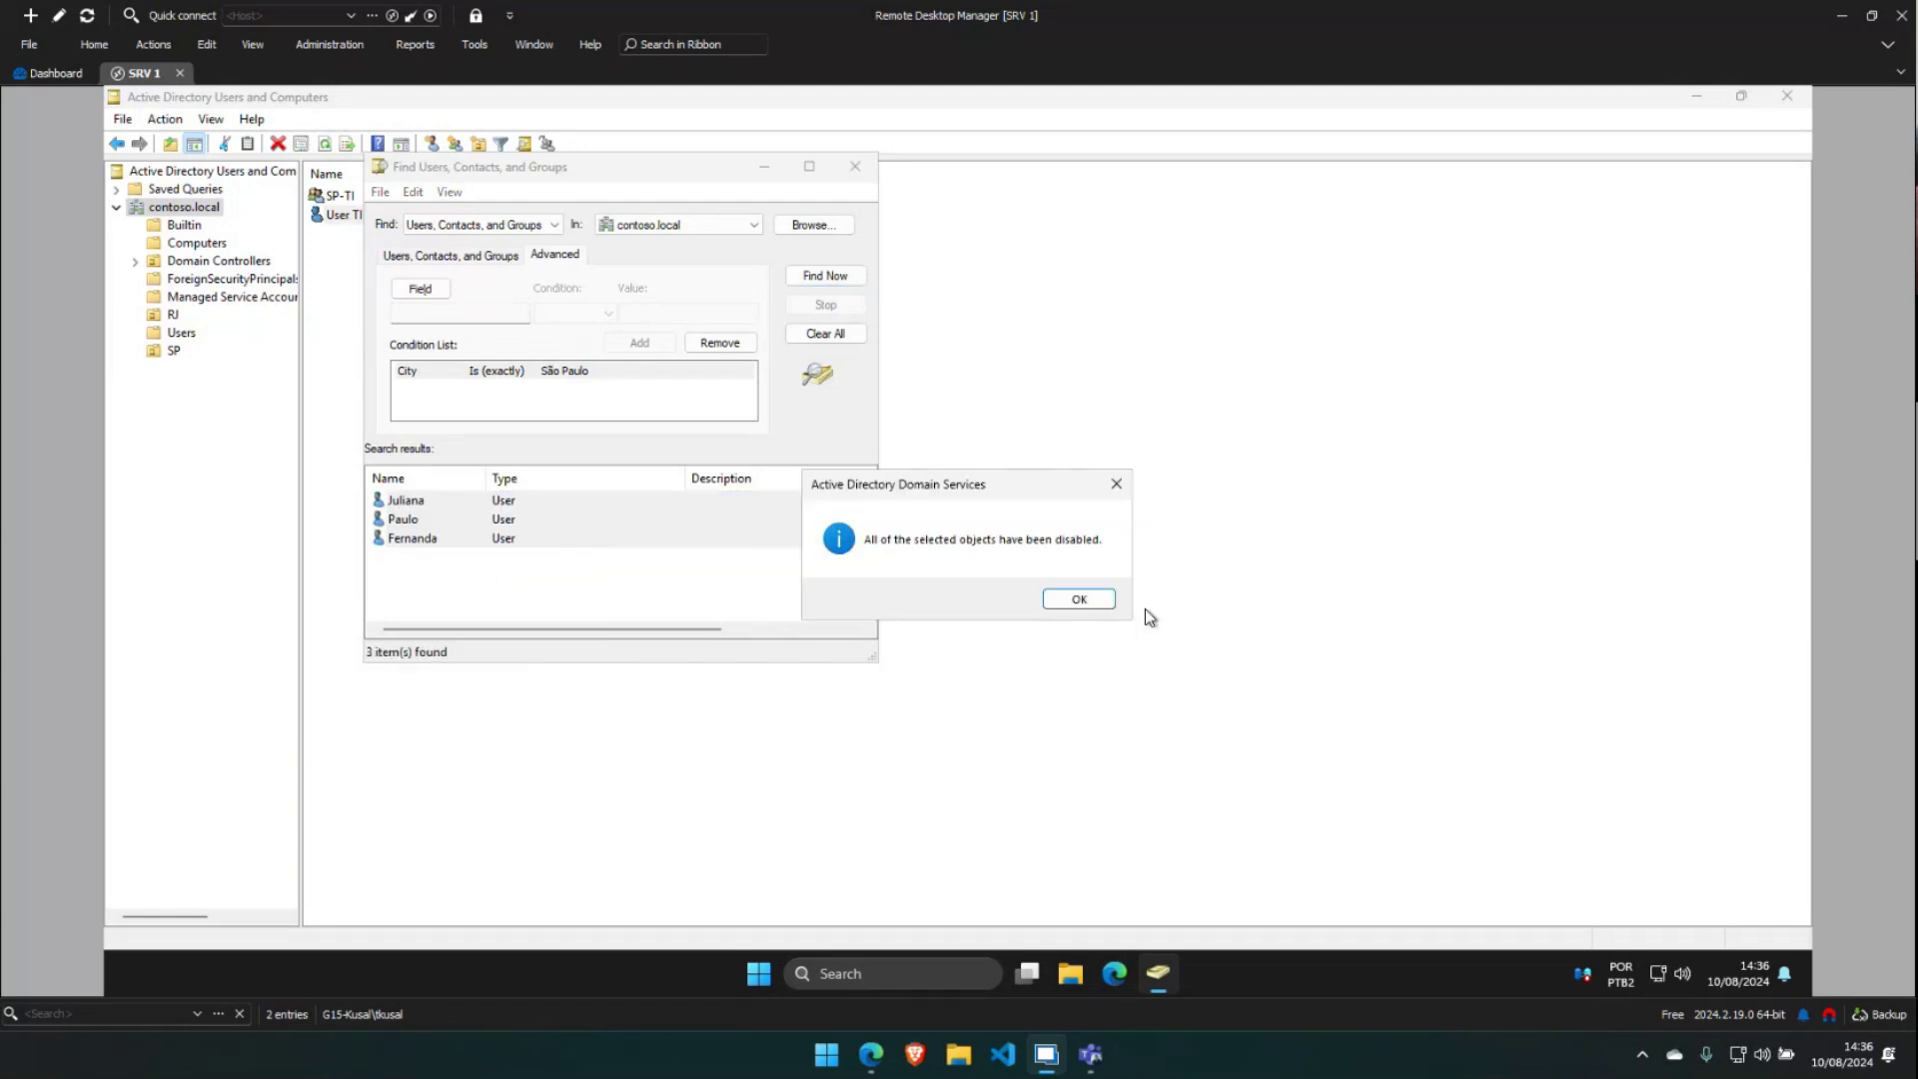
{"action": "left_click", "coordinate": [1096, 599]}
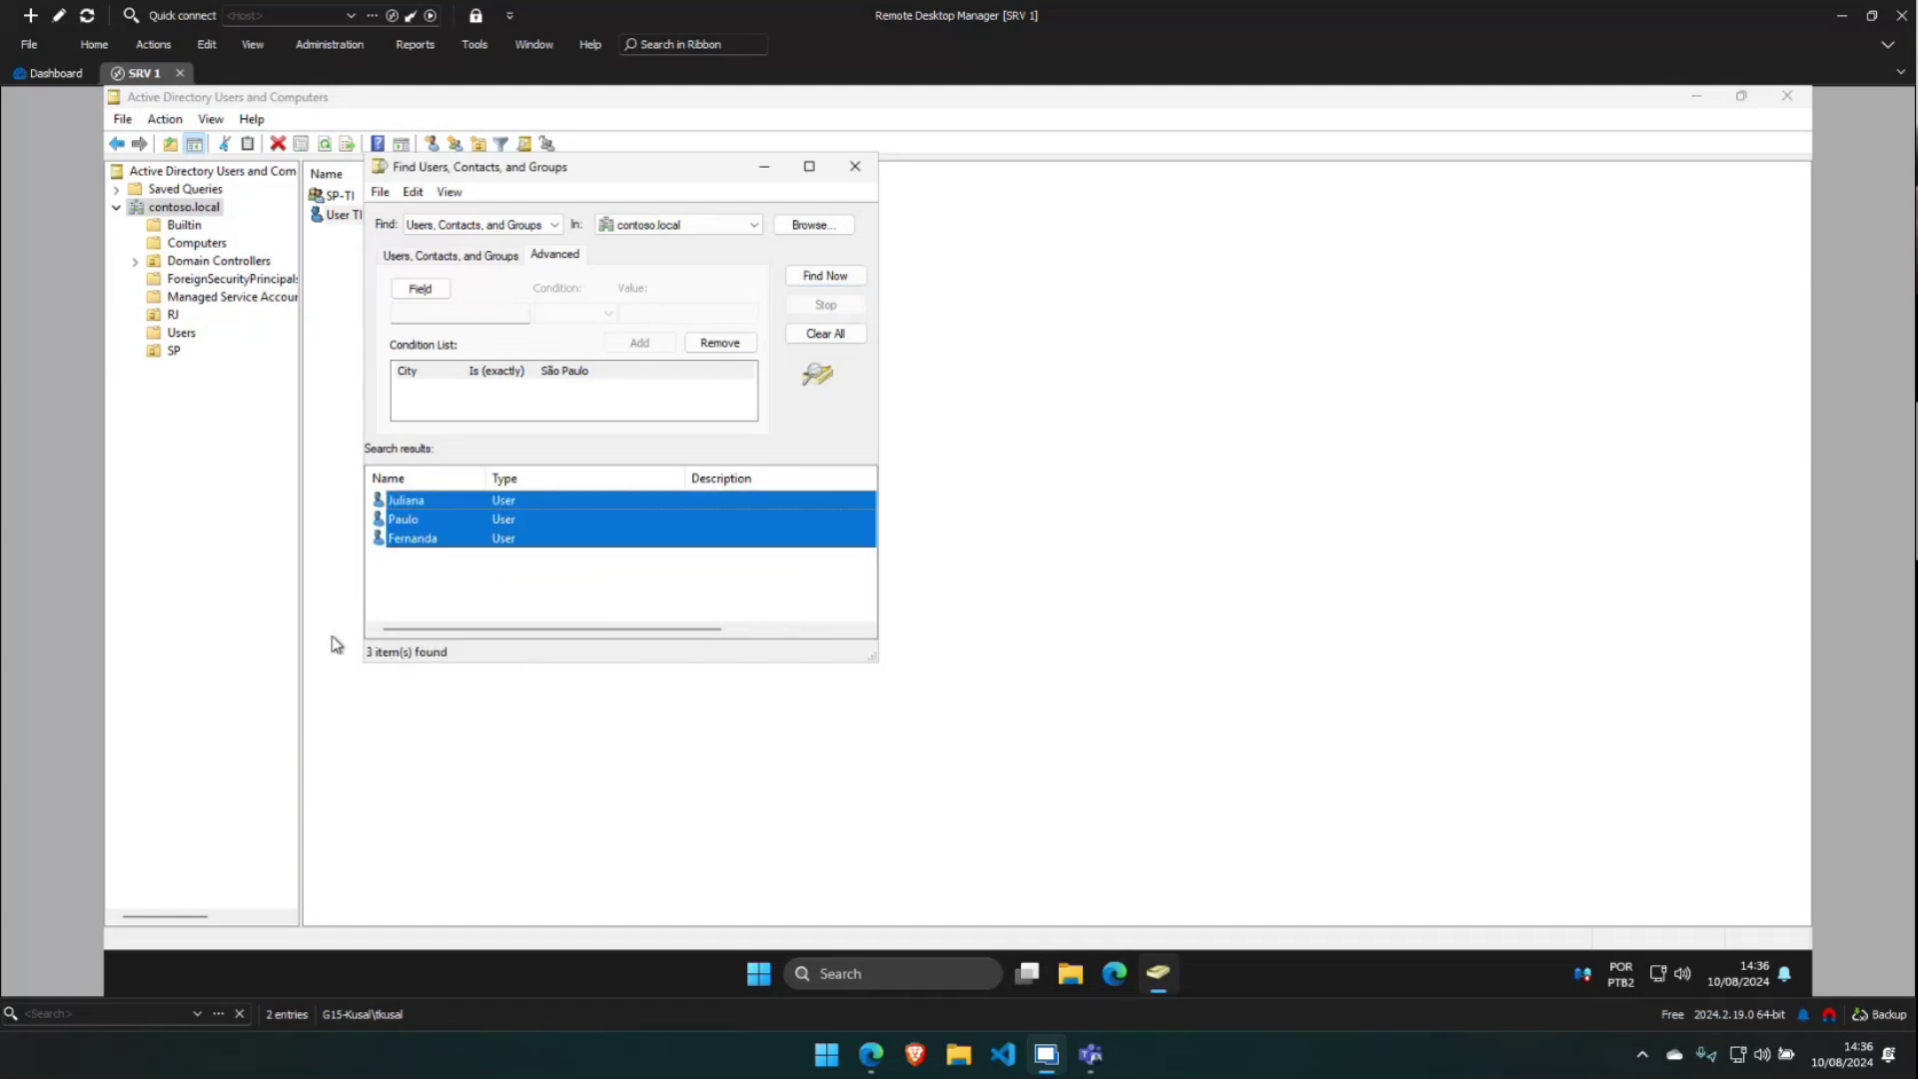
Move all users from the São Paulo search results into the SP organizational unit
{"action": "right_click", "coordinate": [406, 501]}
{"action": "left_click", "coordinate": [450, 603]}
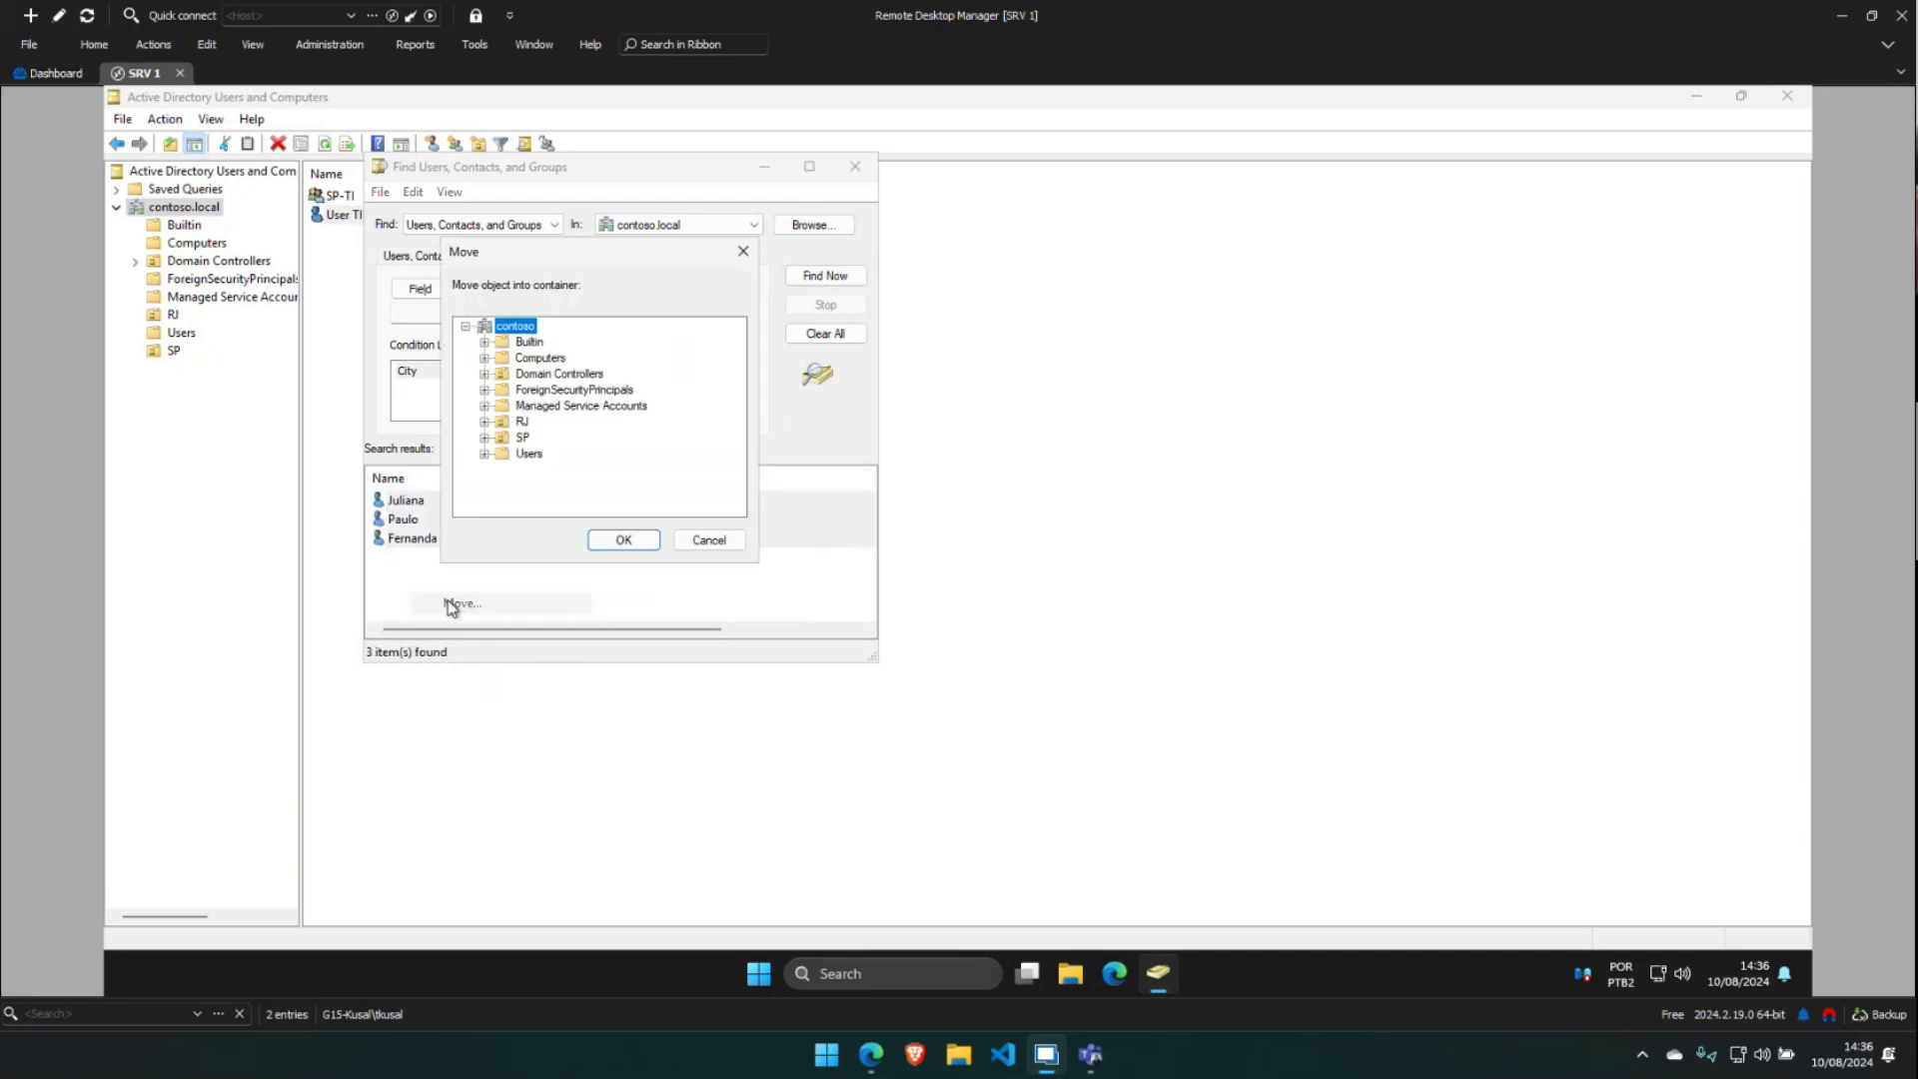
{"action": "left_click", "coordinate": [515, 441]}
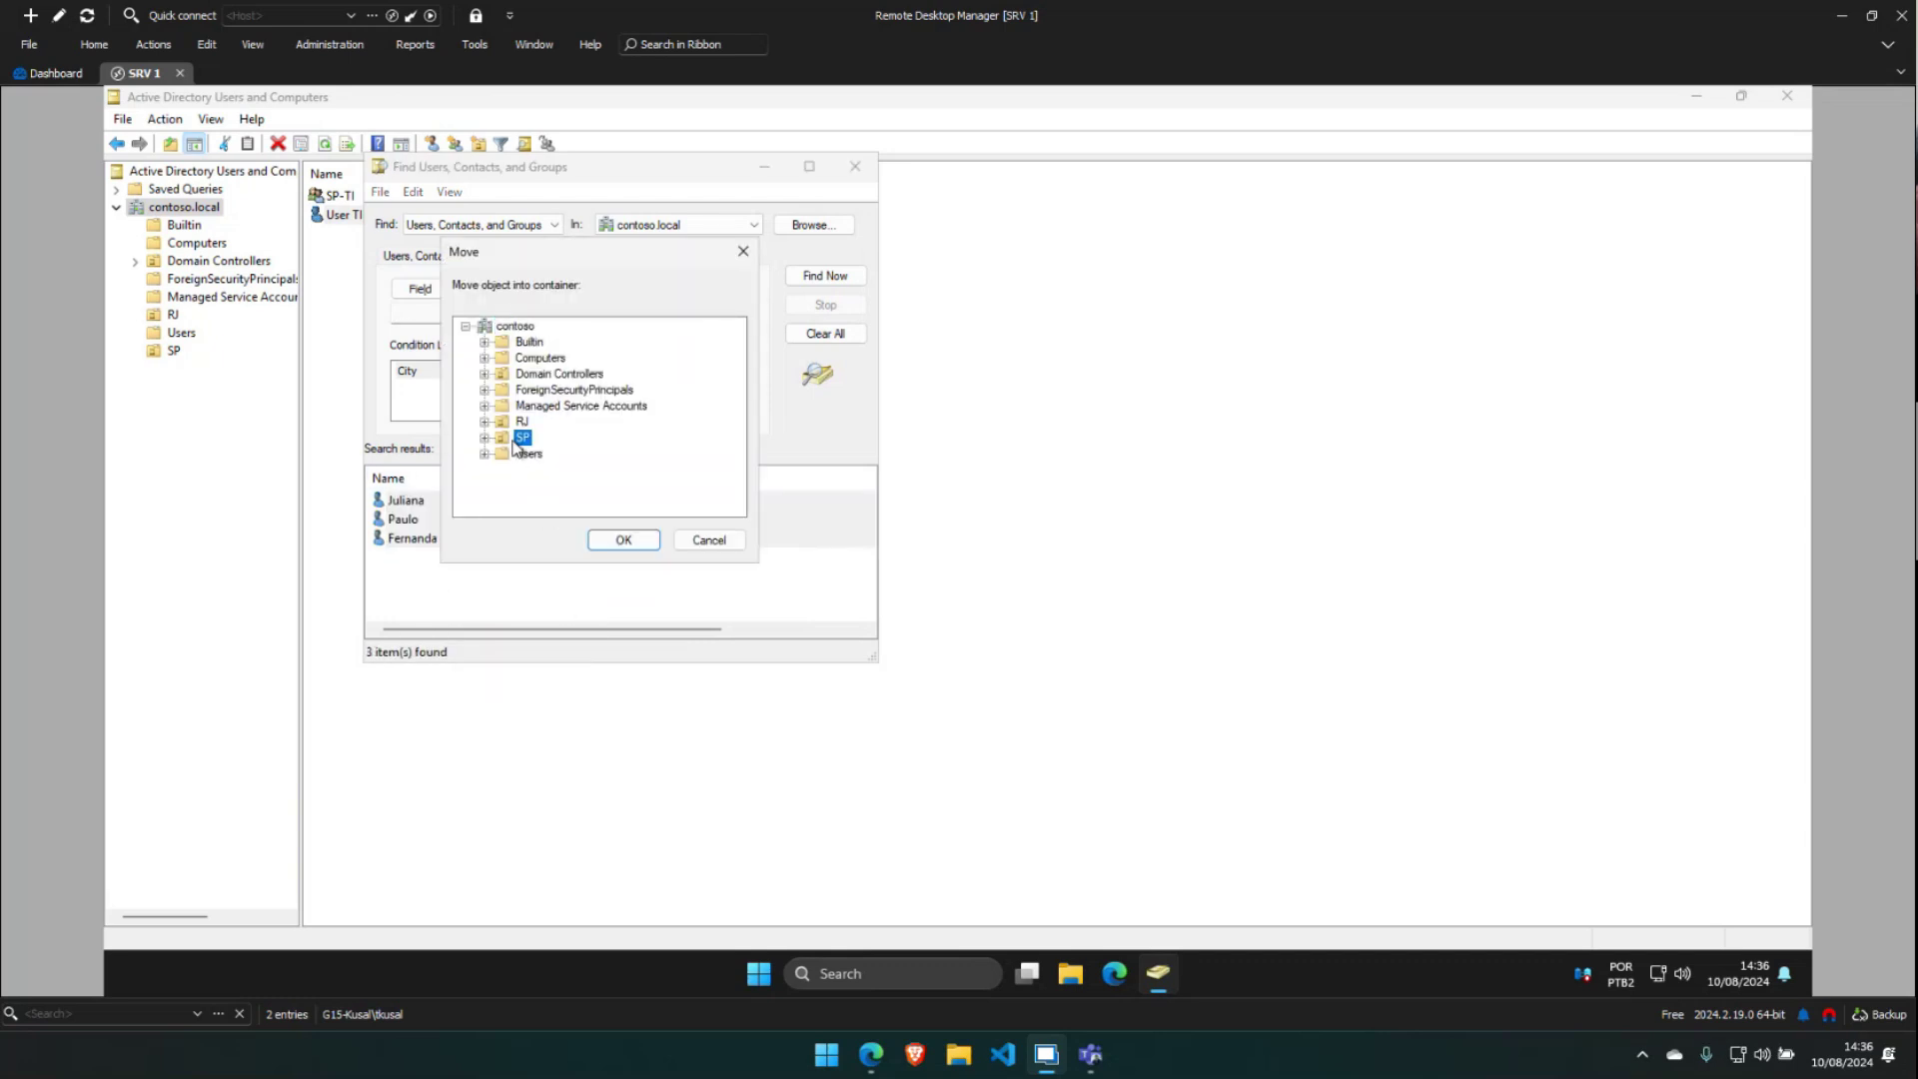
{"action": "left_click", "coordinate": [624, 540]}
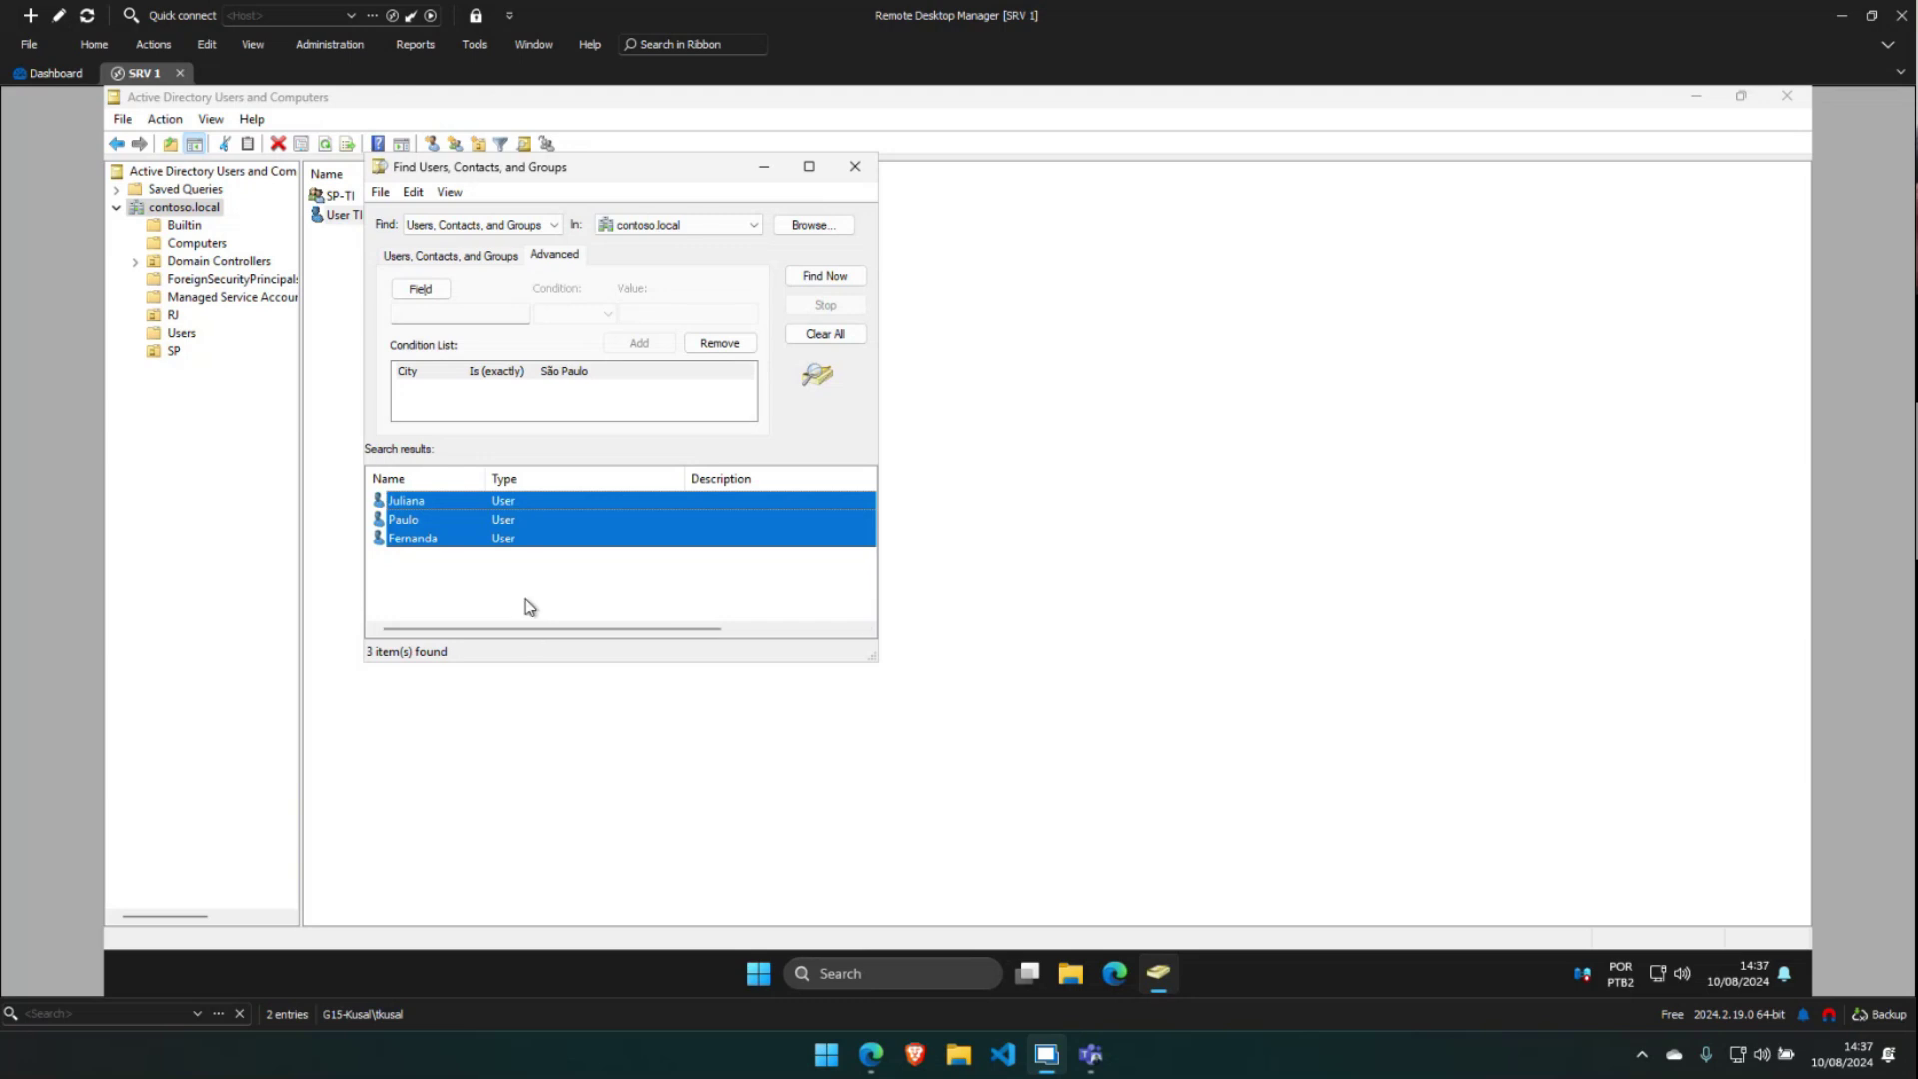
Return to the directory tree and refresh the contents of the SP organizational unit, leaving its name as it is
{"action": "left_click", "coordinate": [239, 335]}
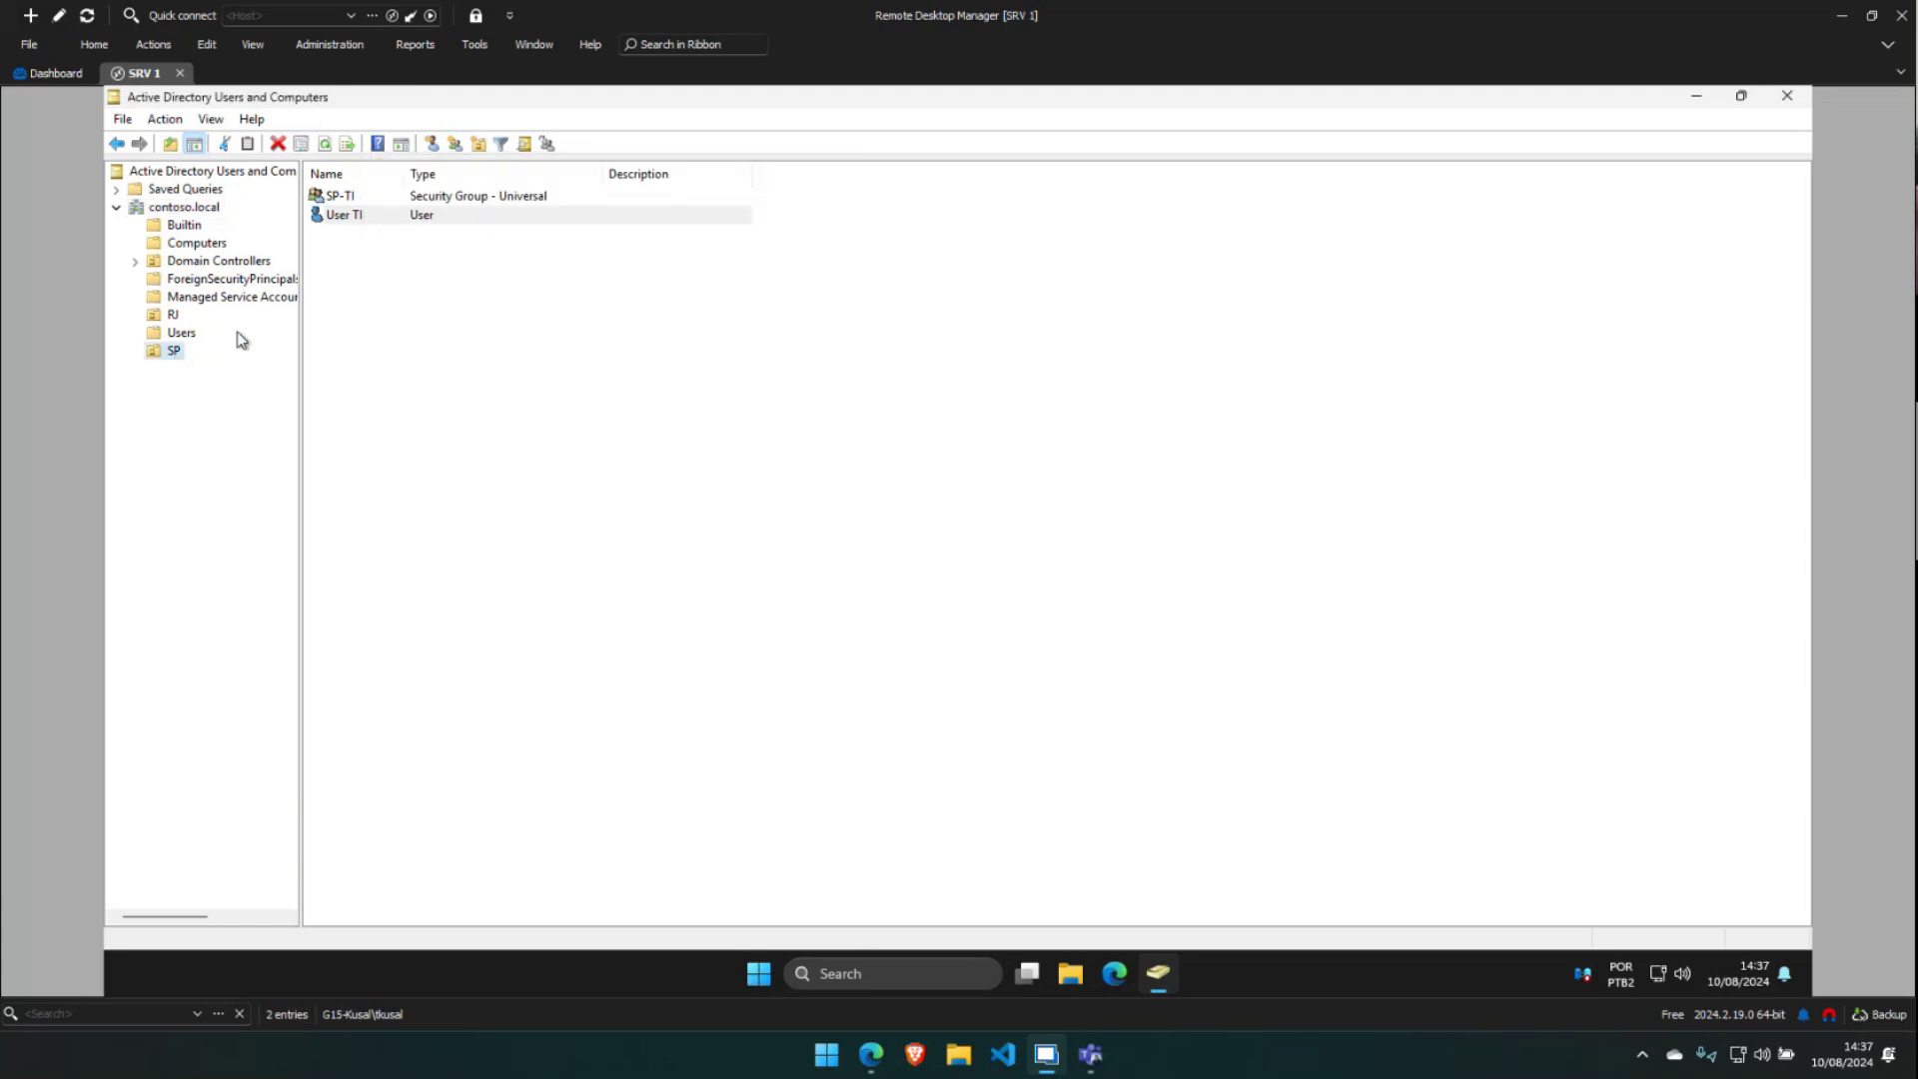
{"action": "right_click", "coordinate": [446, 278]}
{"action": "left_click", "coordinate": [177, 351]}
{"action": "right_click", "coordinate": [193, 350]}
{"action": "left_click", "coordinate": [233, 414]}
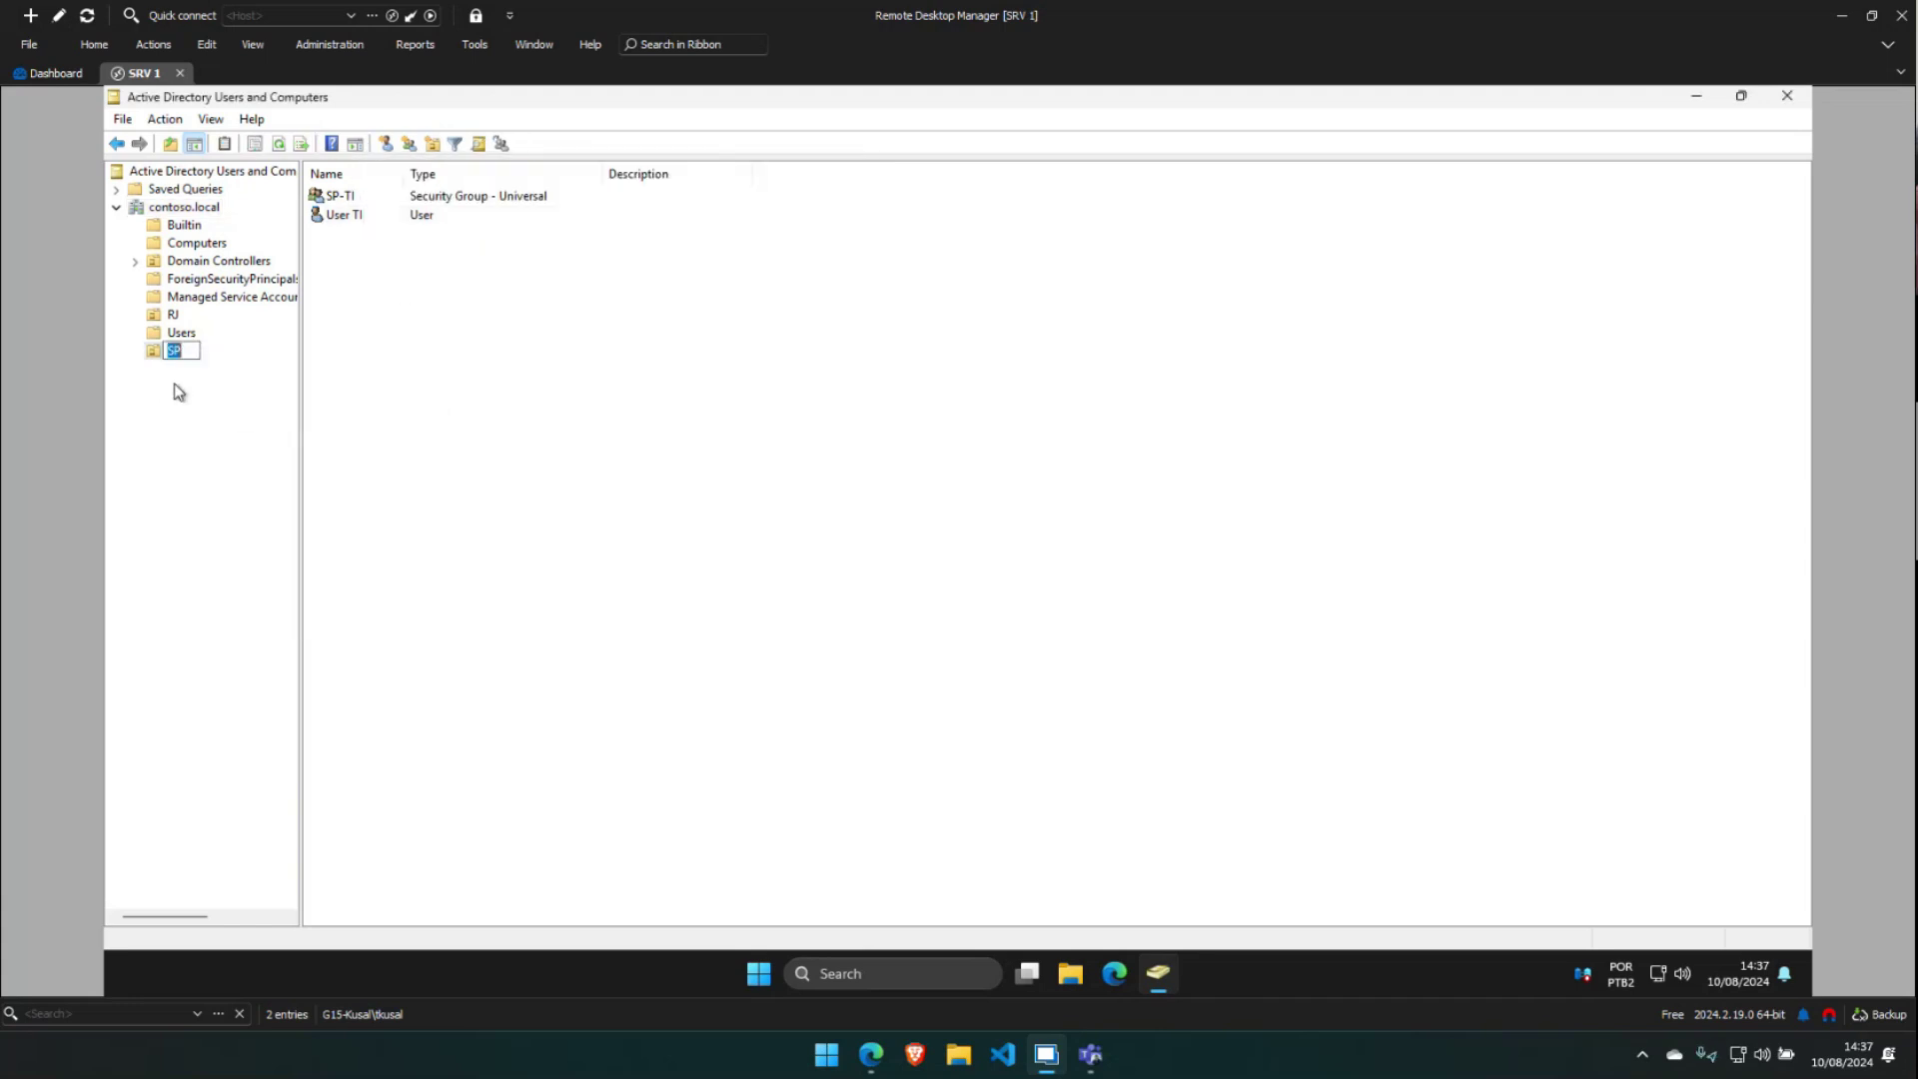
{"action": "key", "text": "Escape"}
{"action": "right_click", "coordinate": [179, 349]}
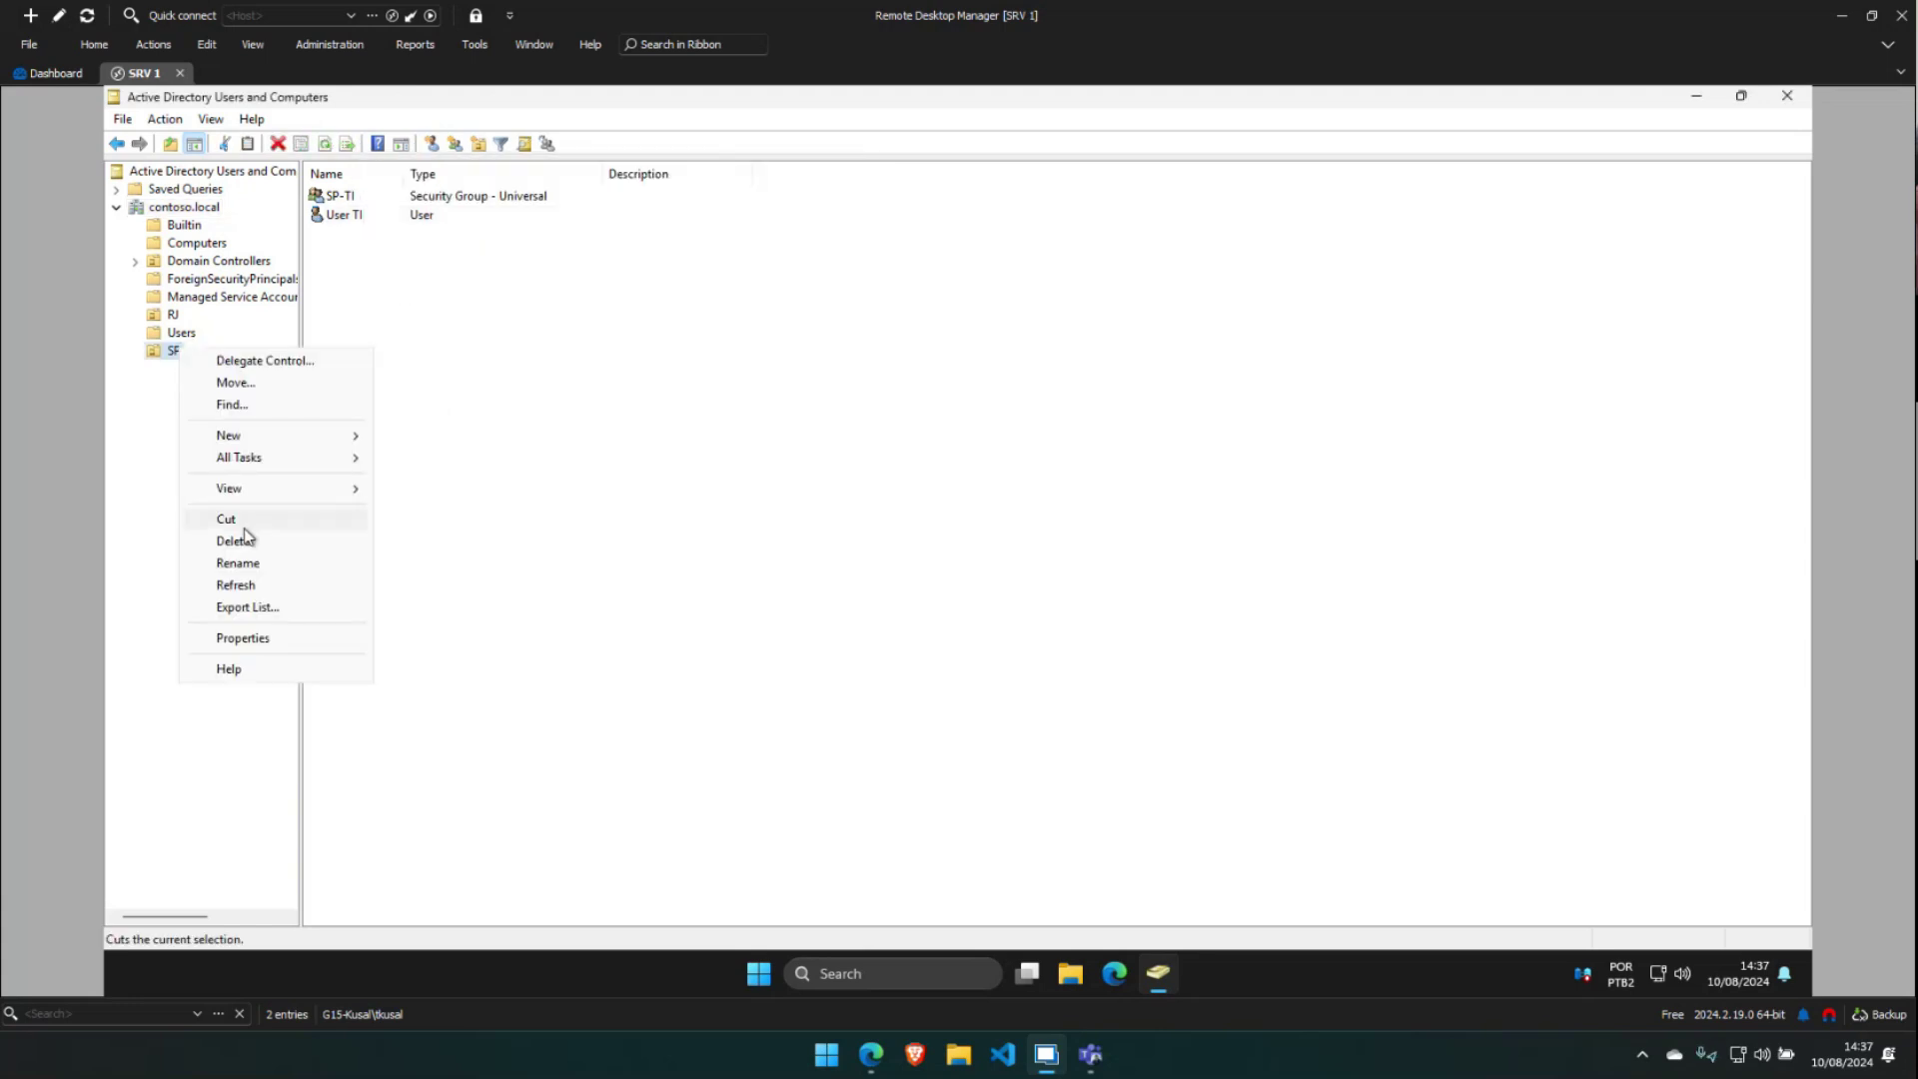
{"action": "left_click", "coordinate": [247, 584]}
Enable User must change password at next logon for the users just moved into SP, through their shared account properties
{"action": "left_click_drag", "start_coordinate": [358, 244], "coordinate": [354, 208]}
{"action": "right_click", "coordinate": [352, 202]}
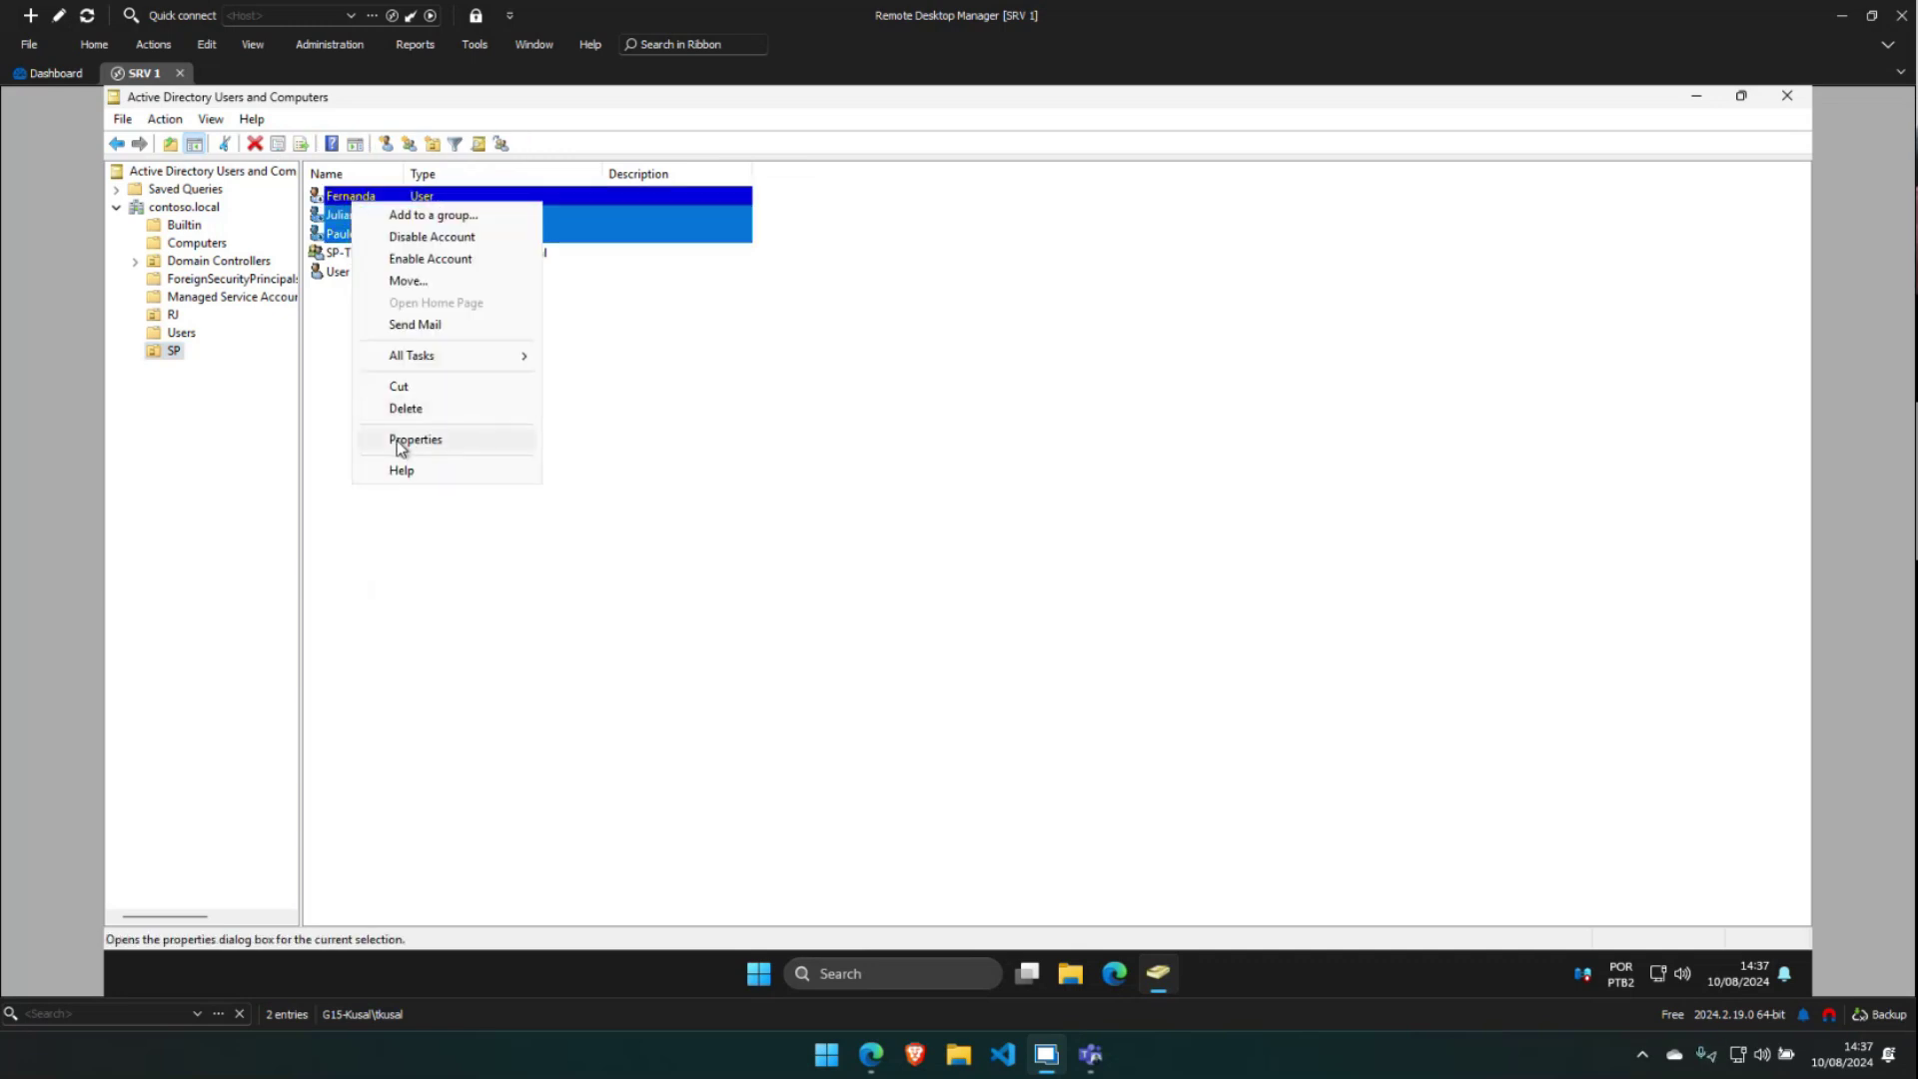
{"action": "left_click", "coordinate": [431, 441]}
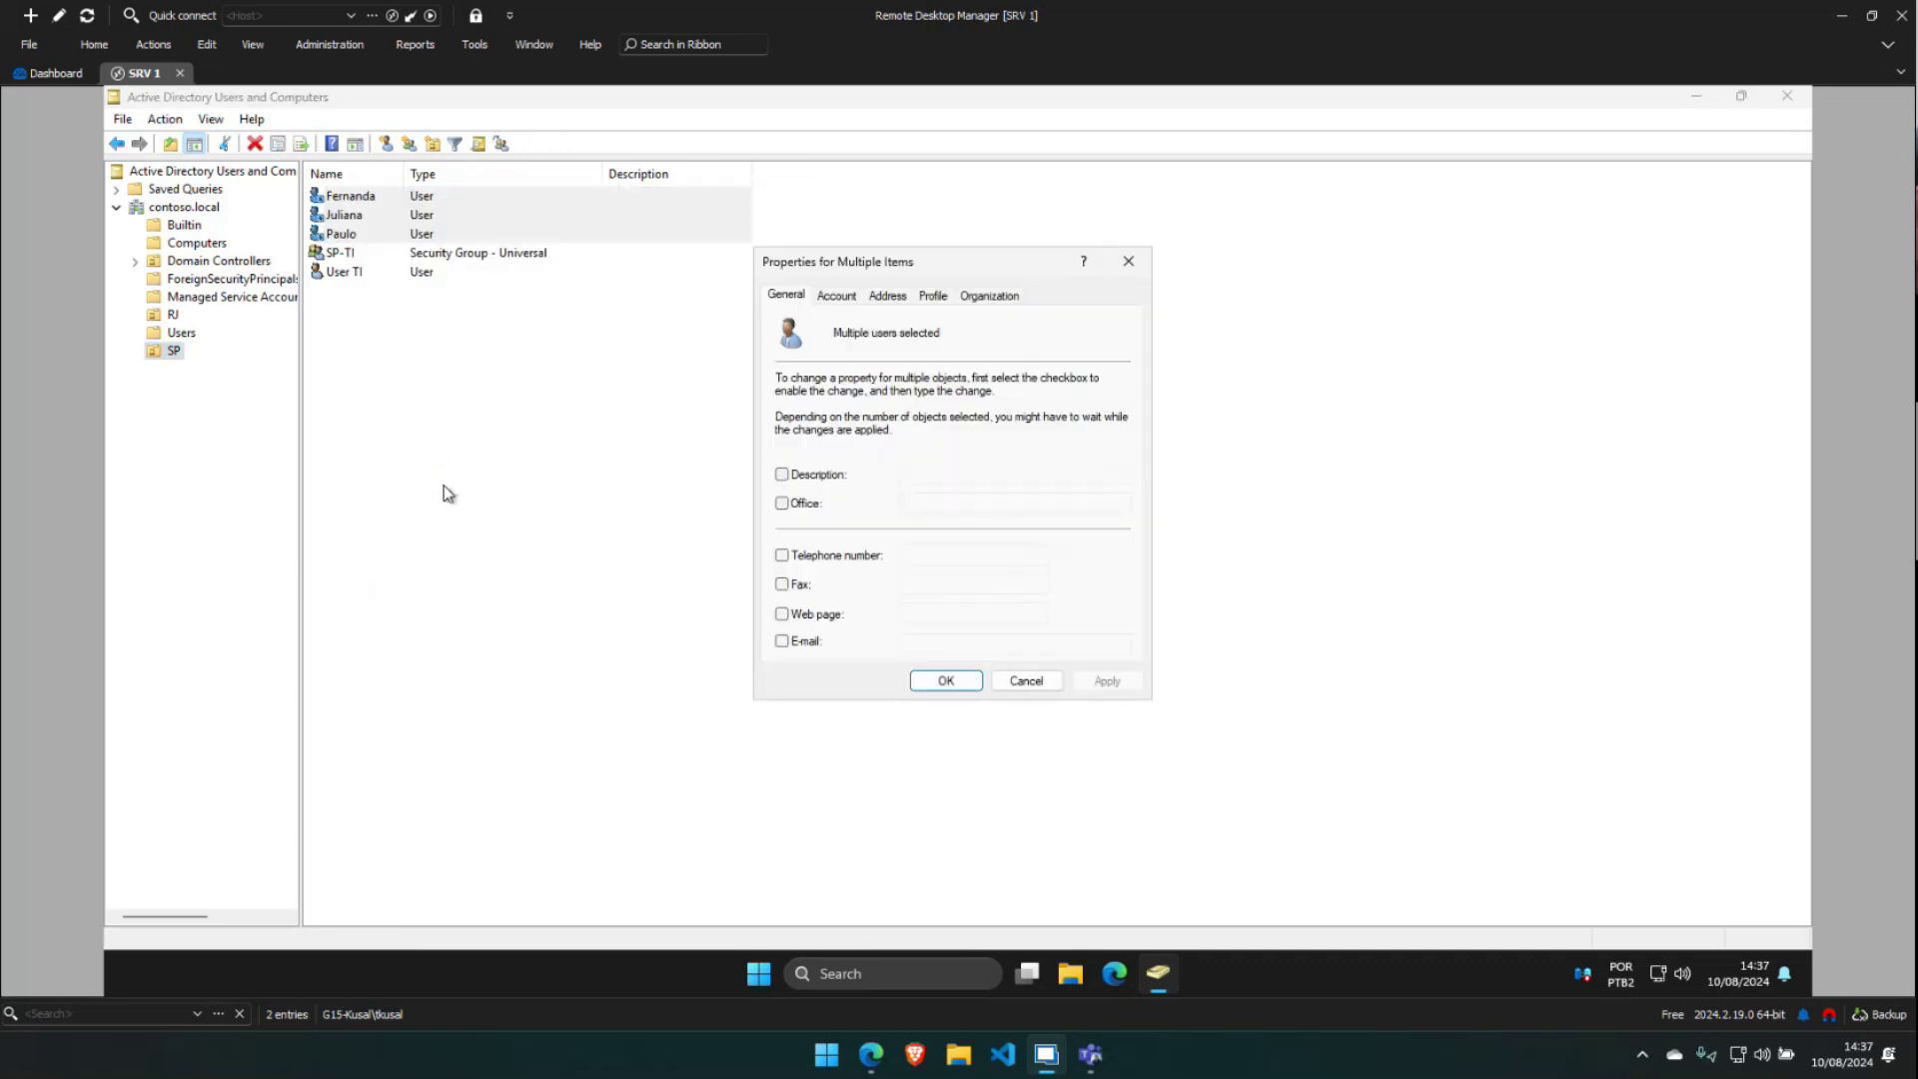
{"action": "left_click", "coordinate": [837, 297]}
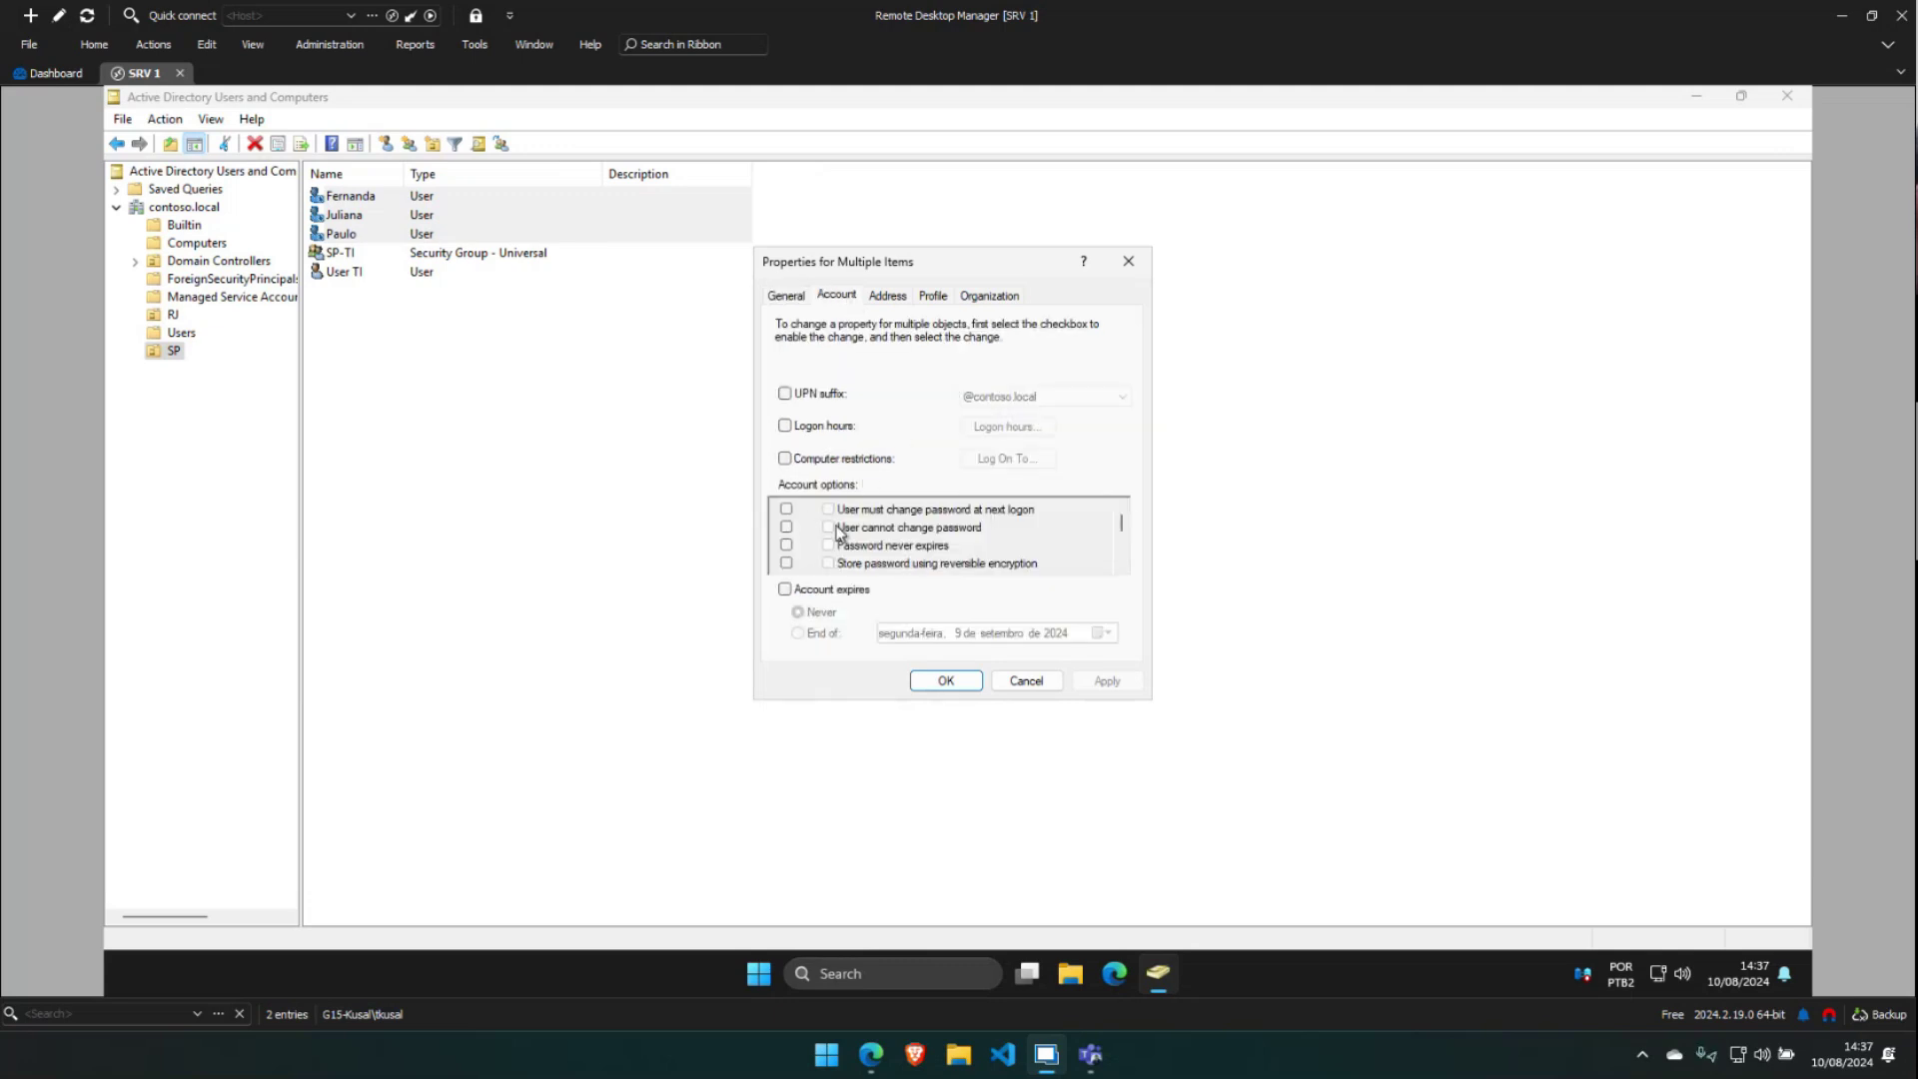
{"action": "left_click", "coordinate": [787, 510]}
{"action": "left_click", "coordinate": [828, 510]}
{"action": "left_click", "coordinate": [945, 682]}
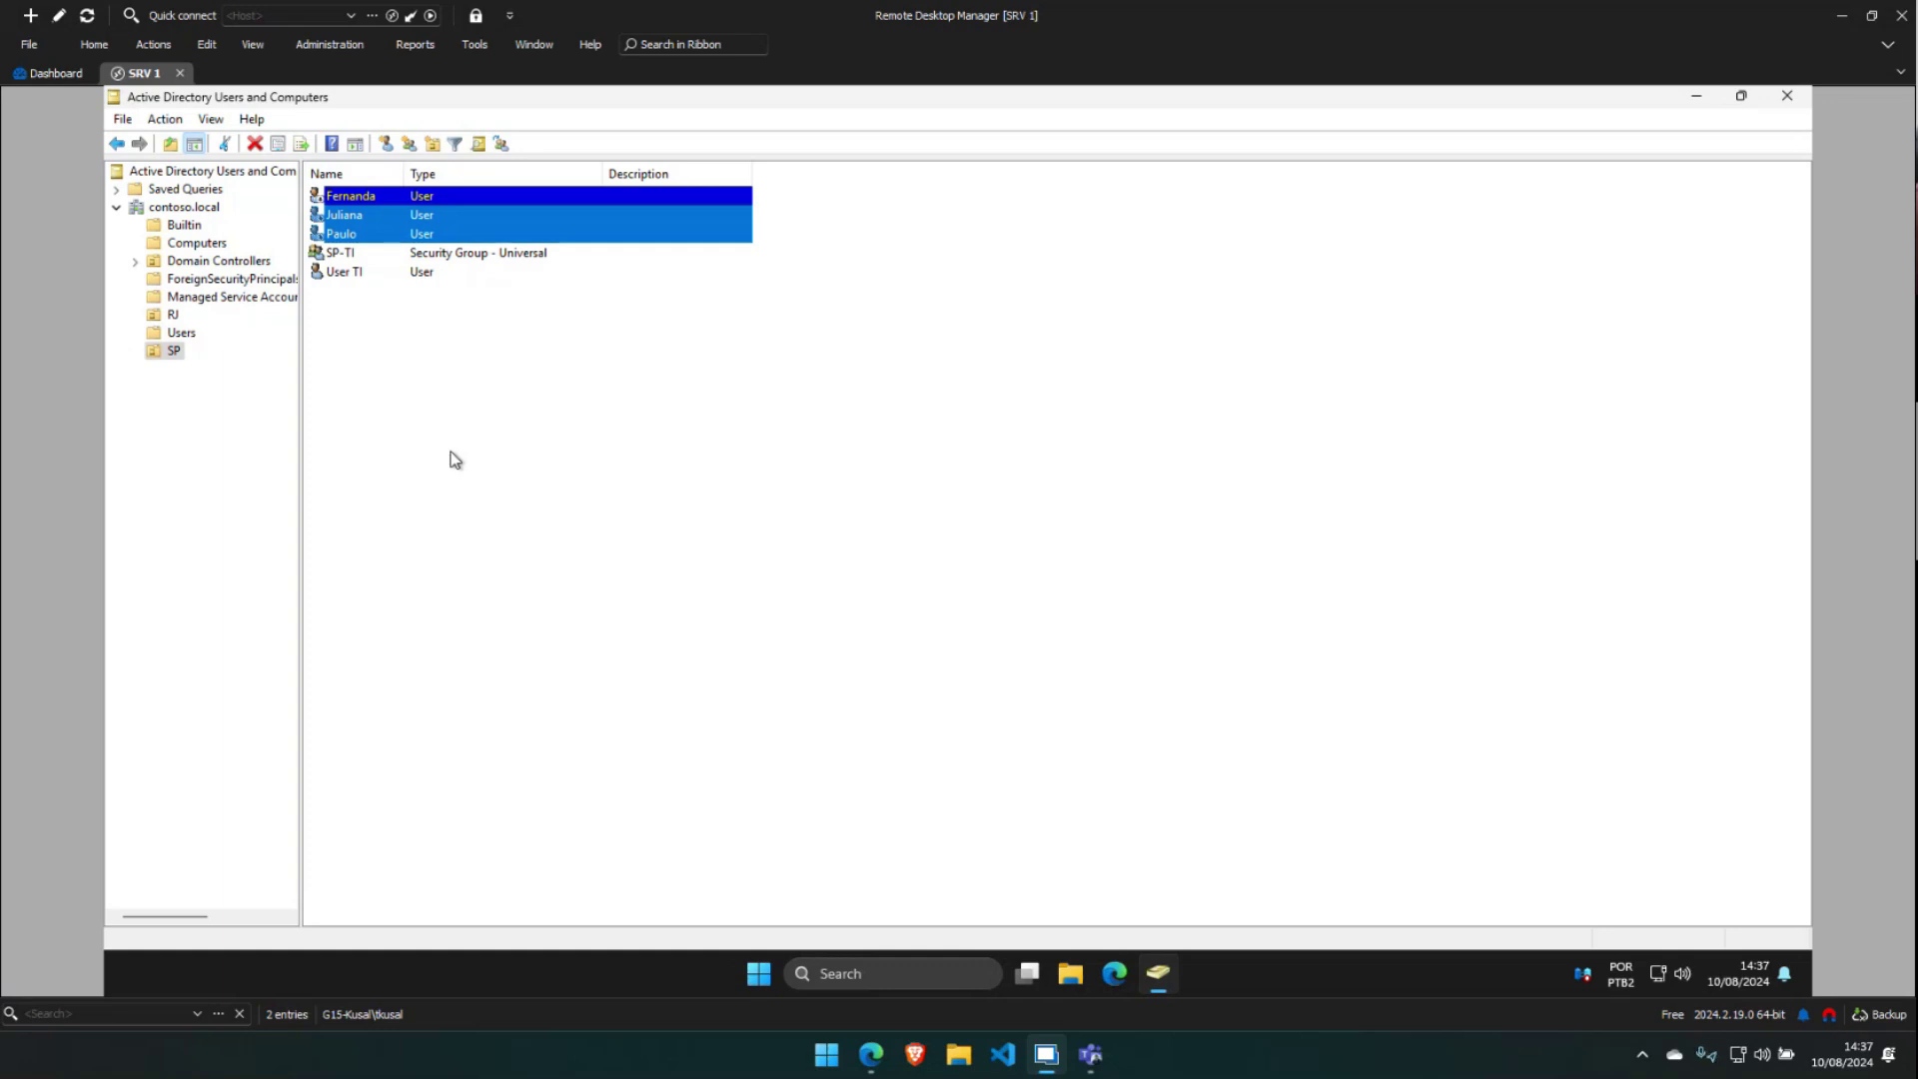
Enable the accounts of the selected São Paulo users in the SP organizational unit
{"action": "right_click", "coordinate": [340, 200]}
{"action": "left_click", "coordinate": [387, 254]}
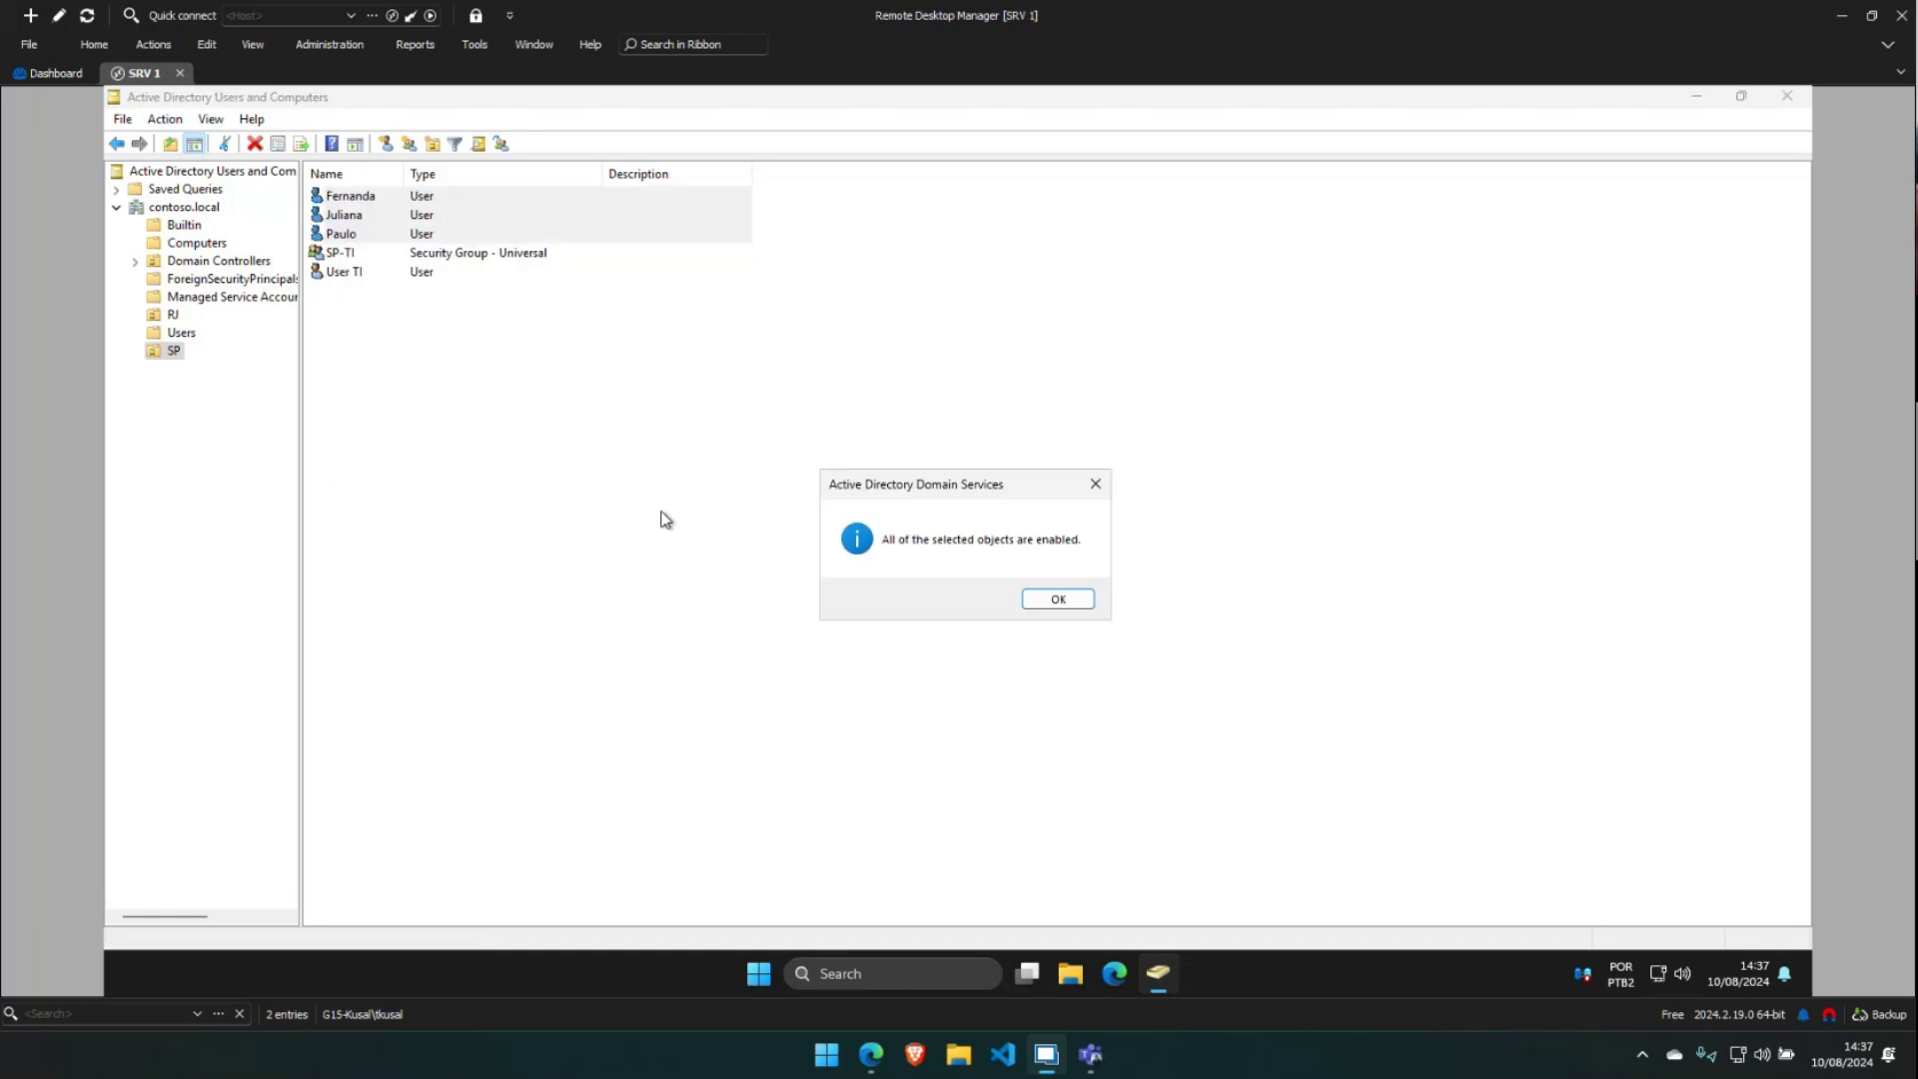
{"action": "left_click", "coordinate": [1057, 599]}
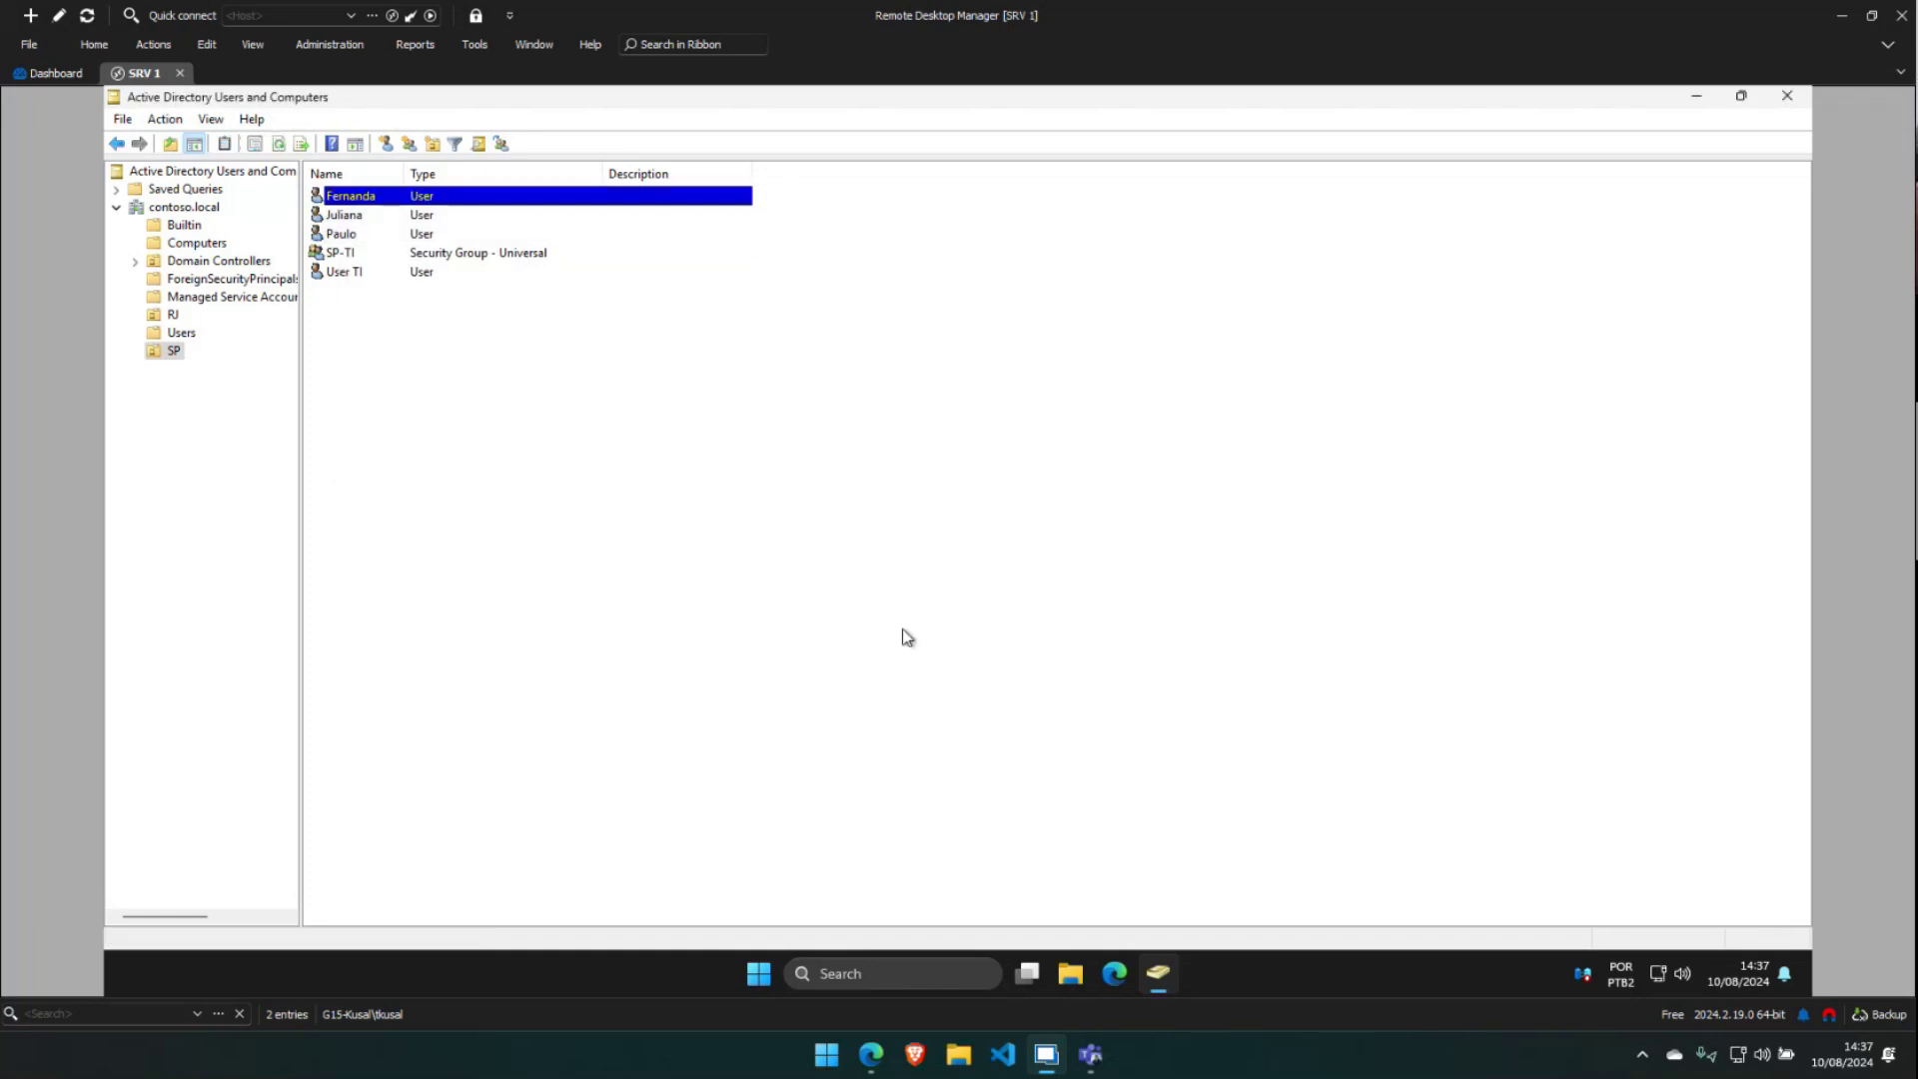
On the browser's project board, move the São Paulo search card to Feito and the 12-character password policy card to Em execução, and return to the remote session
{"action": "mouse_move", "coordinate": [867, 1058]}
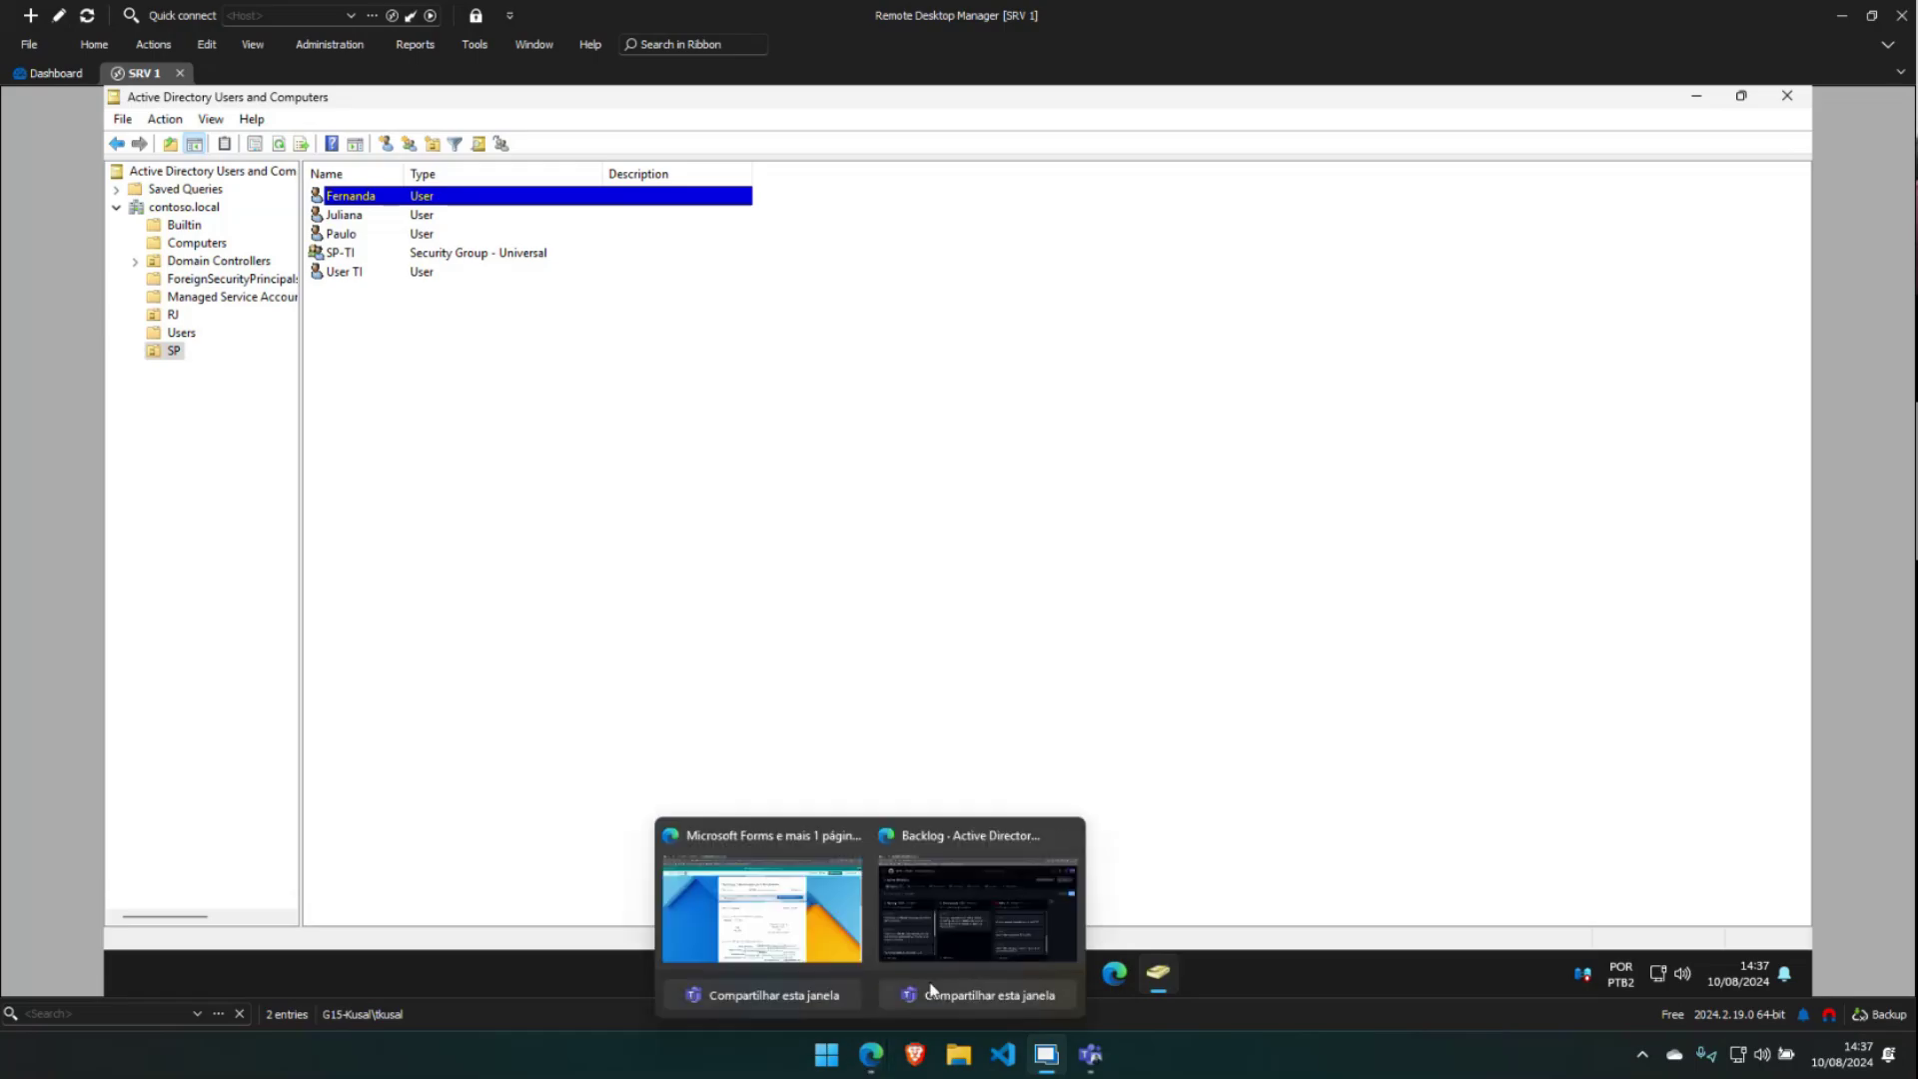
{"action": "left_click", "coordinate": [976, 904]}
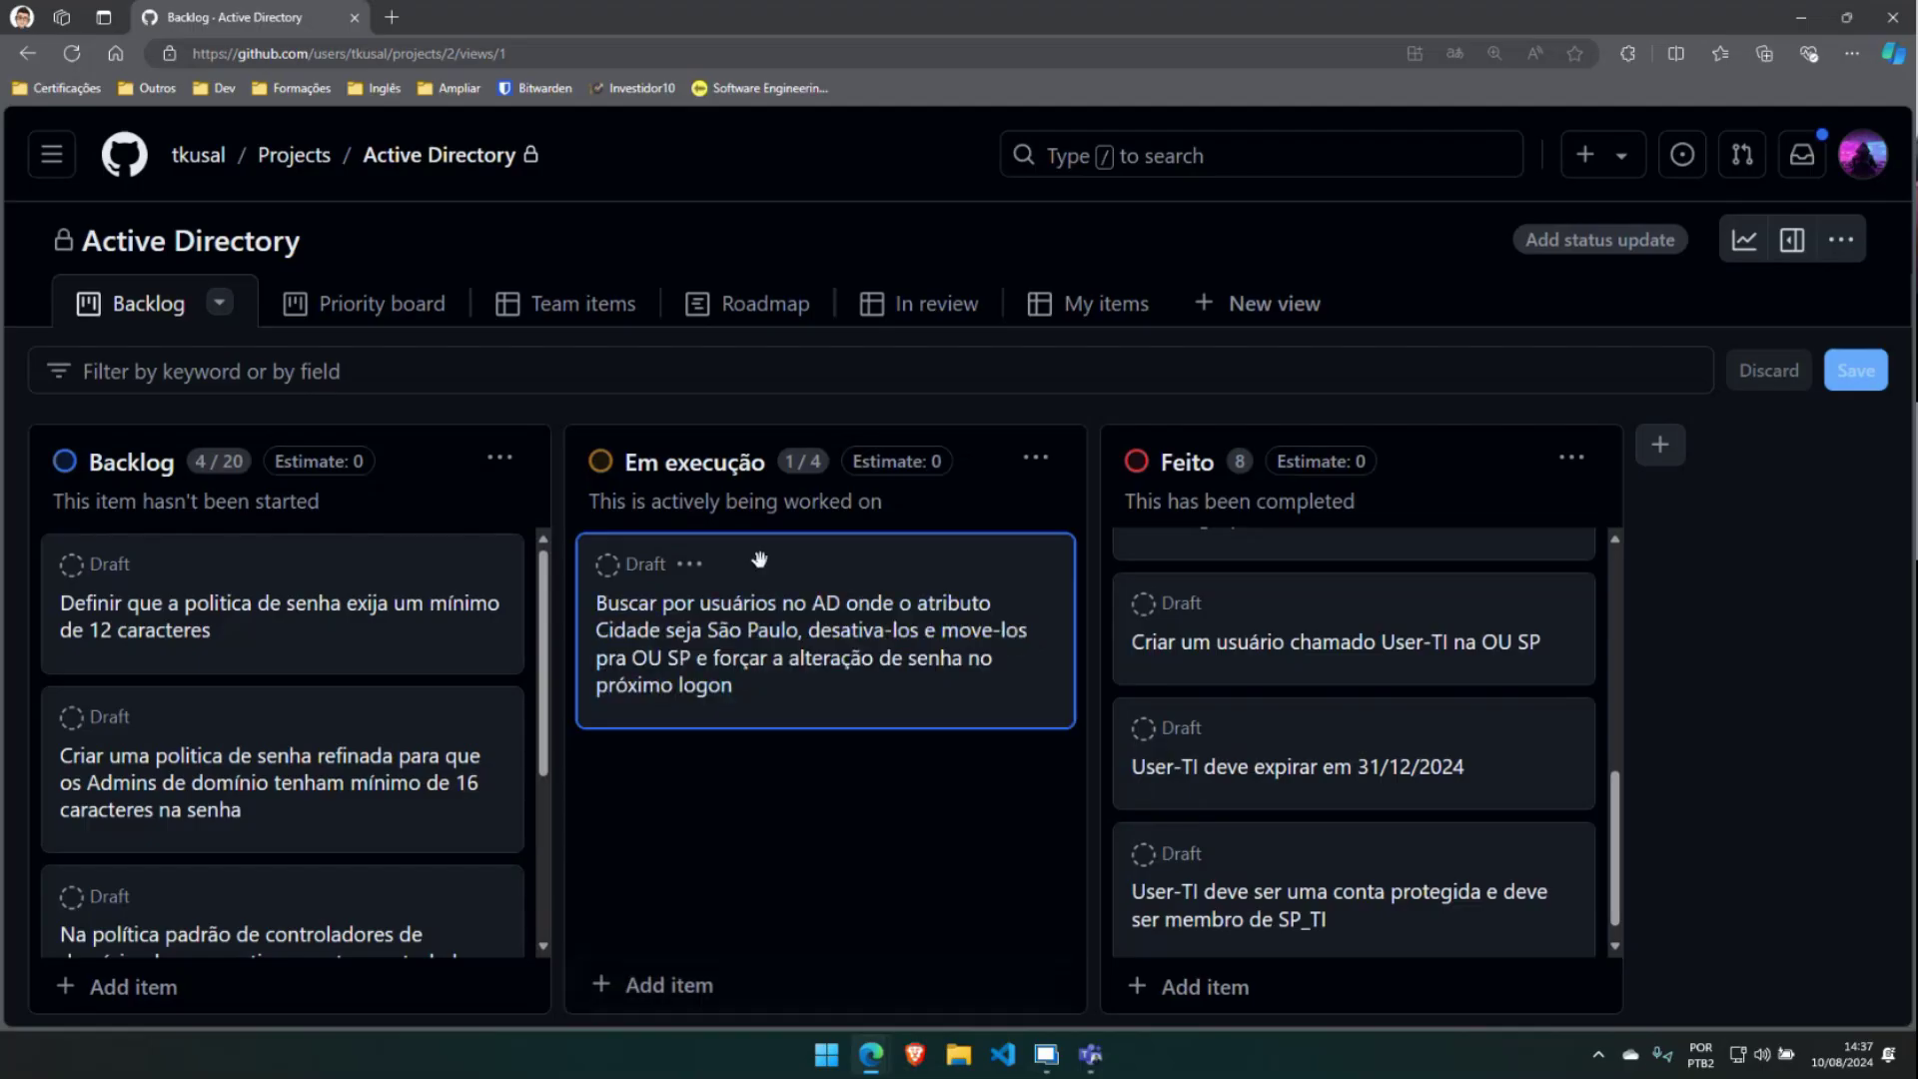
{"action": "left_click_drag", "start_coordinate": [758, 561], "coordinate": [1149, 959]}
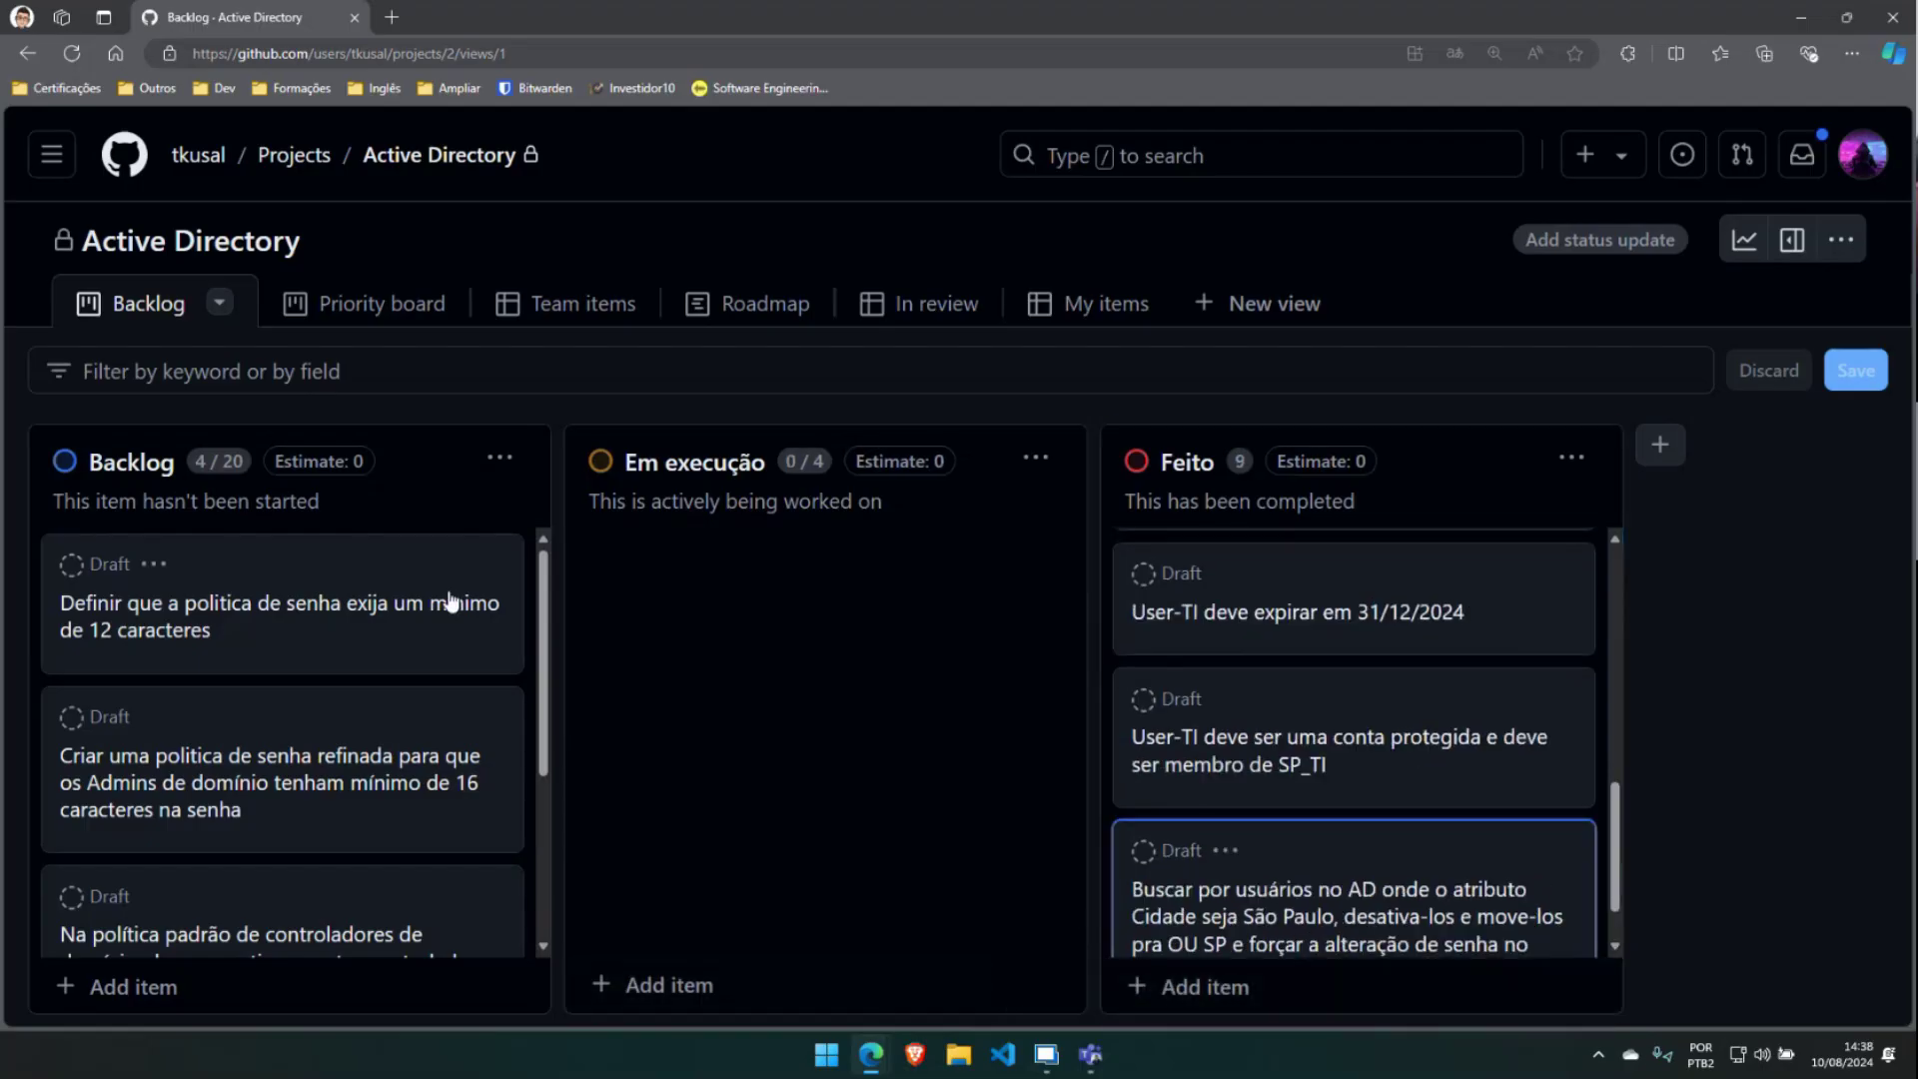
{"action": "scroll", "coordinate": [315, 719], "scroll_direction": "down", "scroll_amount": 3}
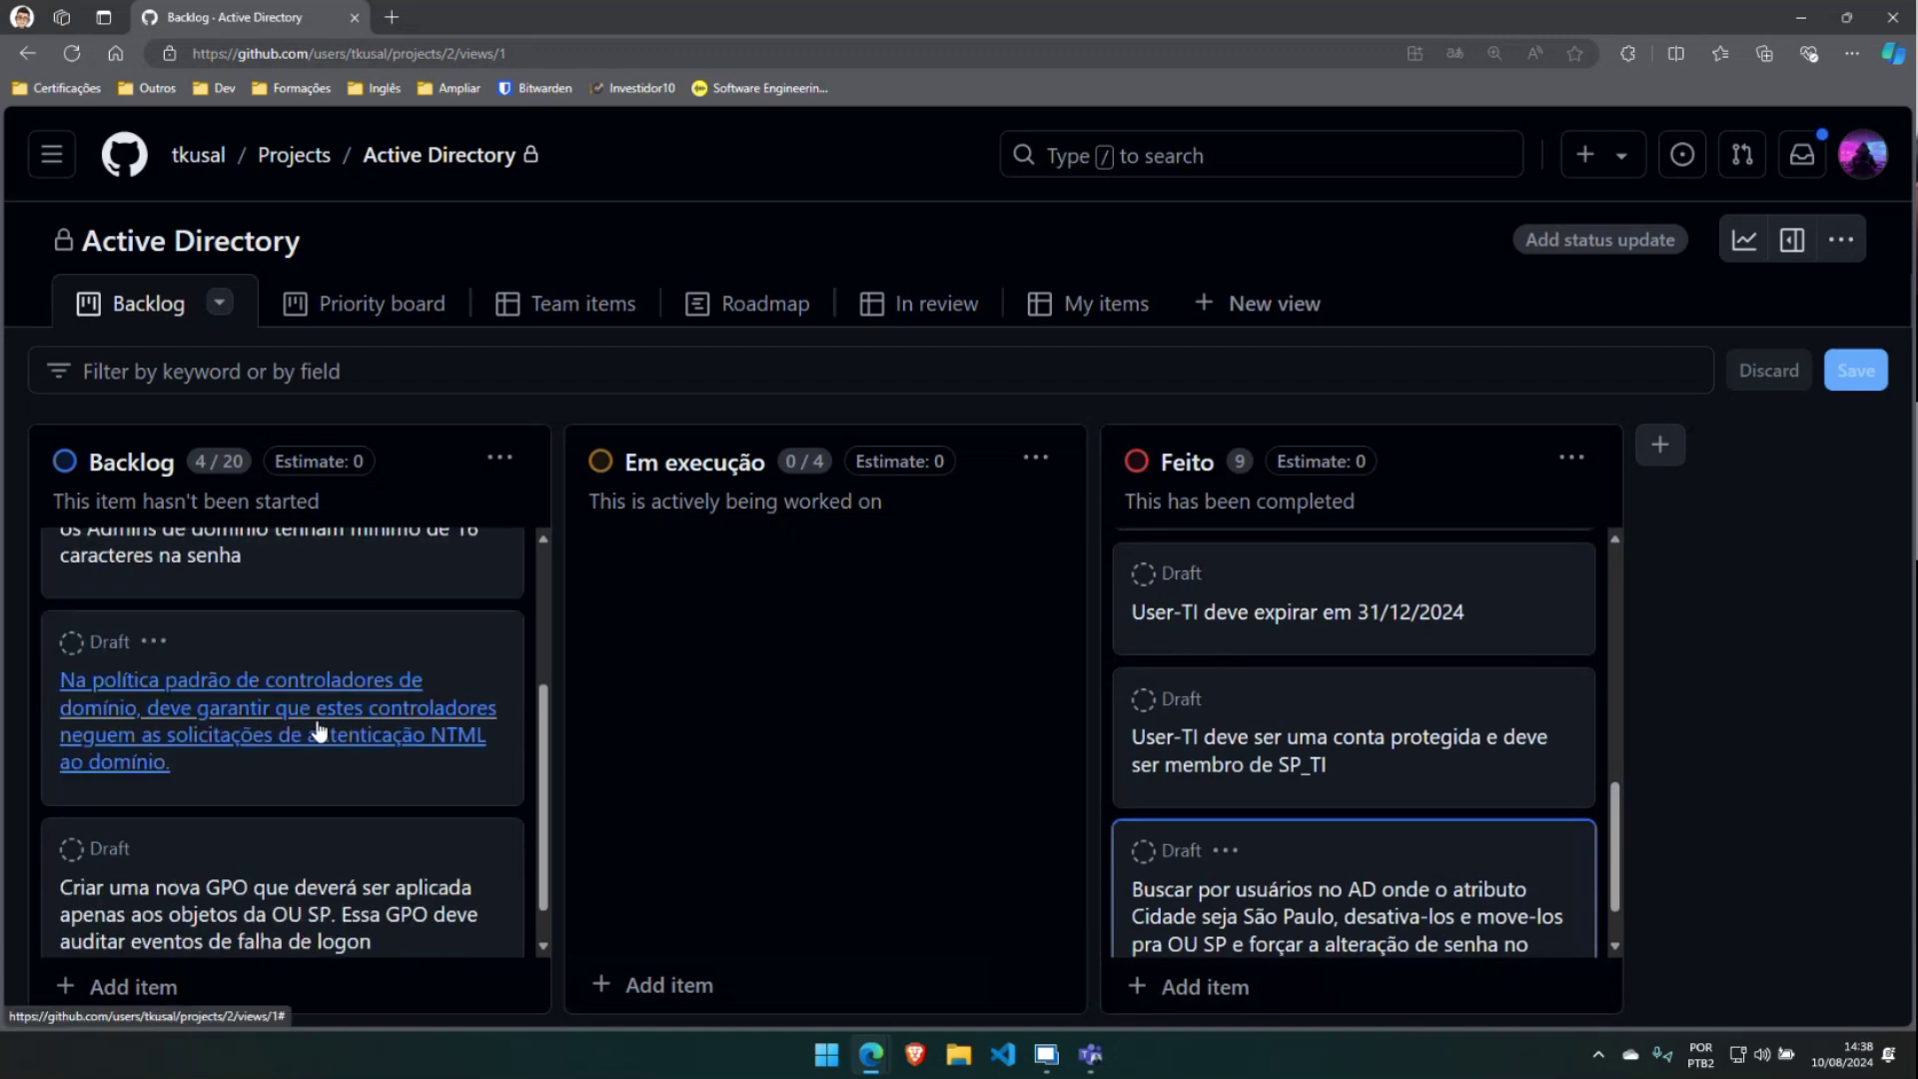
{"action": "scroll", "coordinate": [253, 557], "scroll_direction": "up", "scroll_amount": 3}
{"action": "left_click_drag", "start_coordinate": [253, 556], "coordinate": [816, 565]}
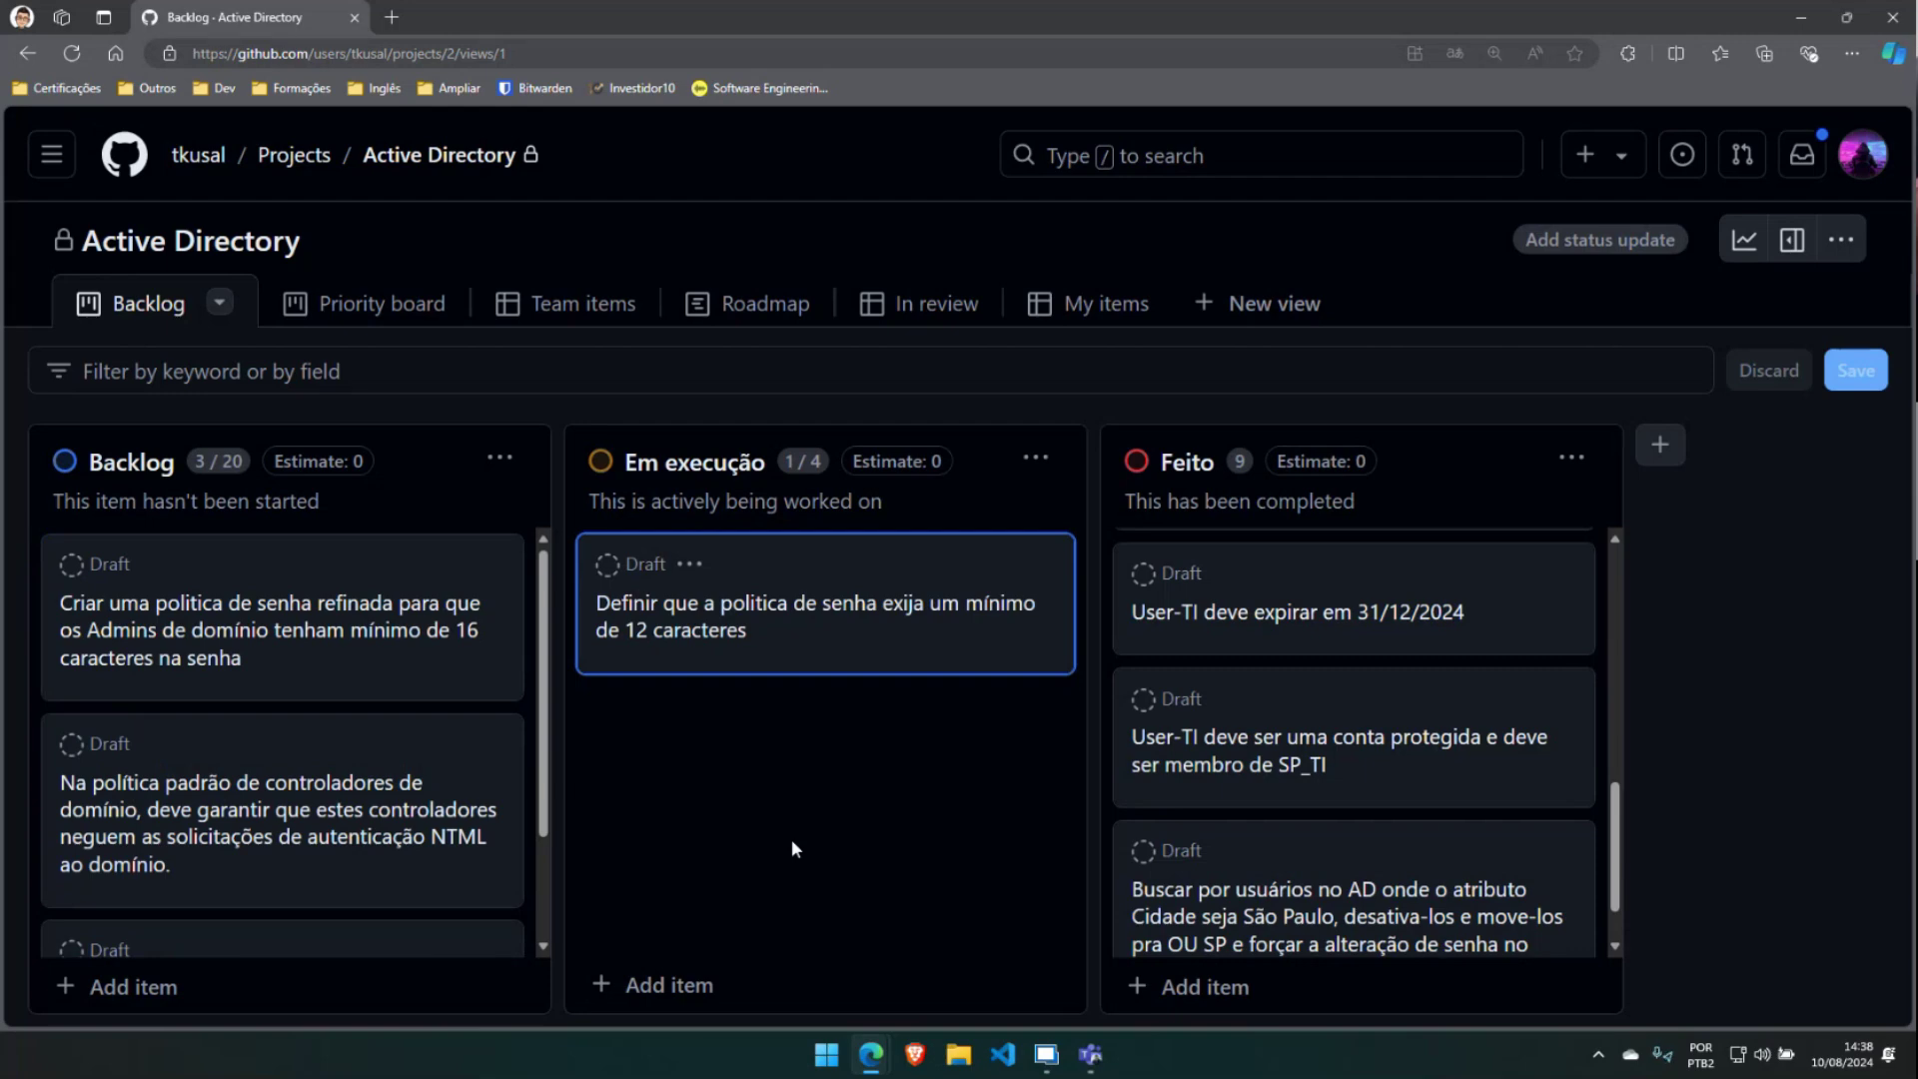
{"action": "left_click", "coordinate": [1049, 1059]}
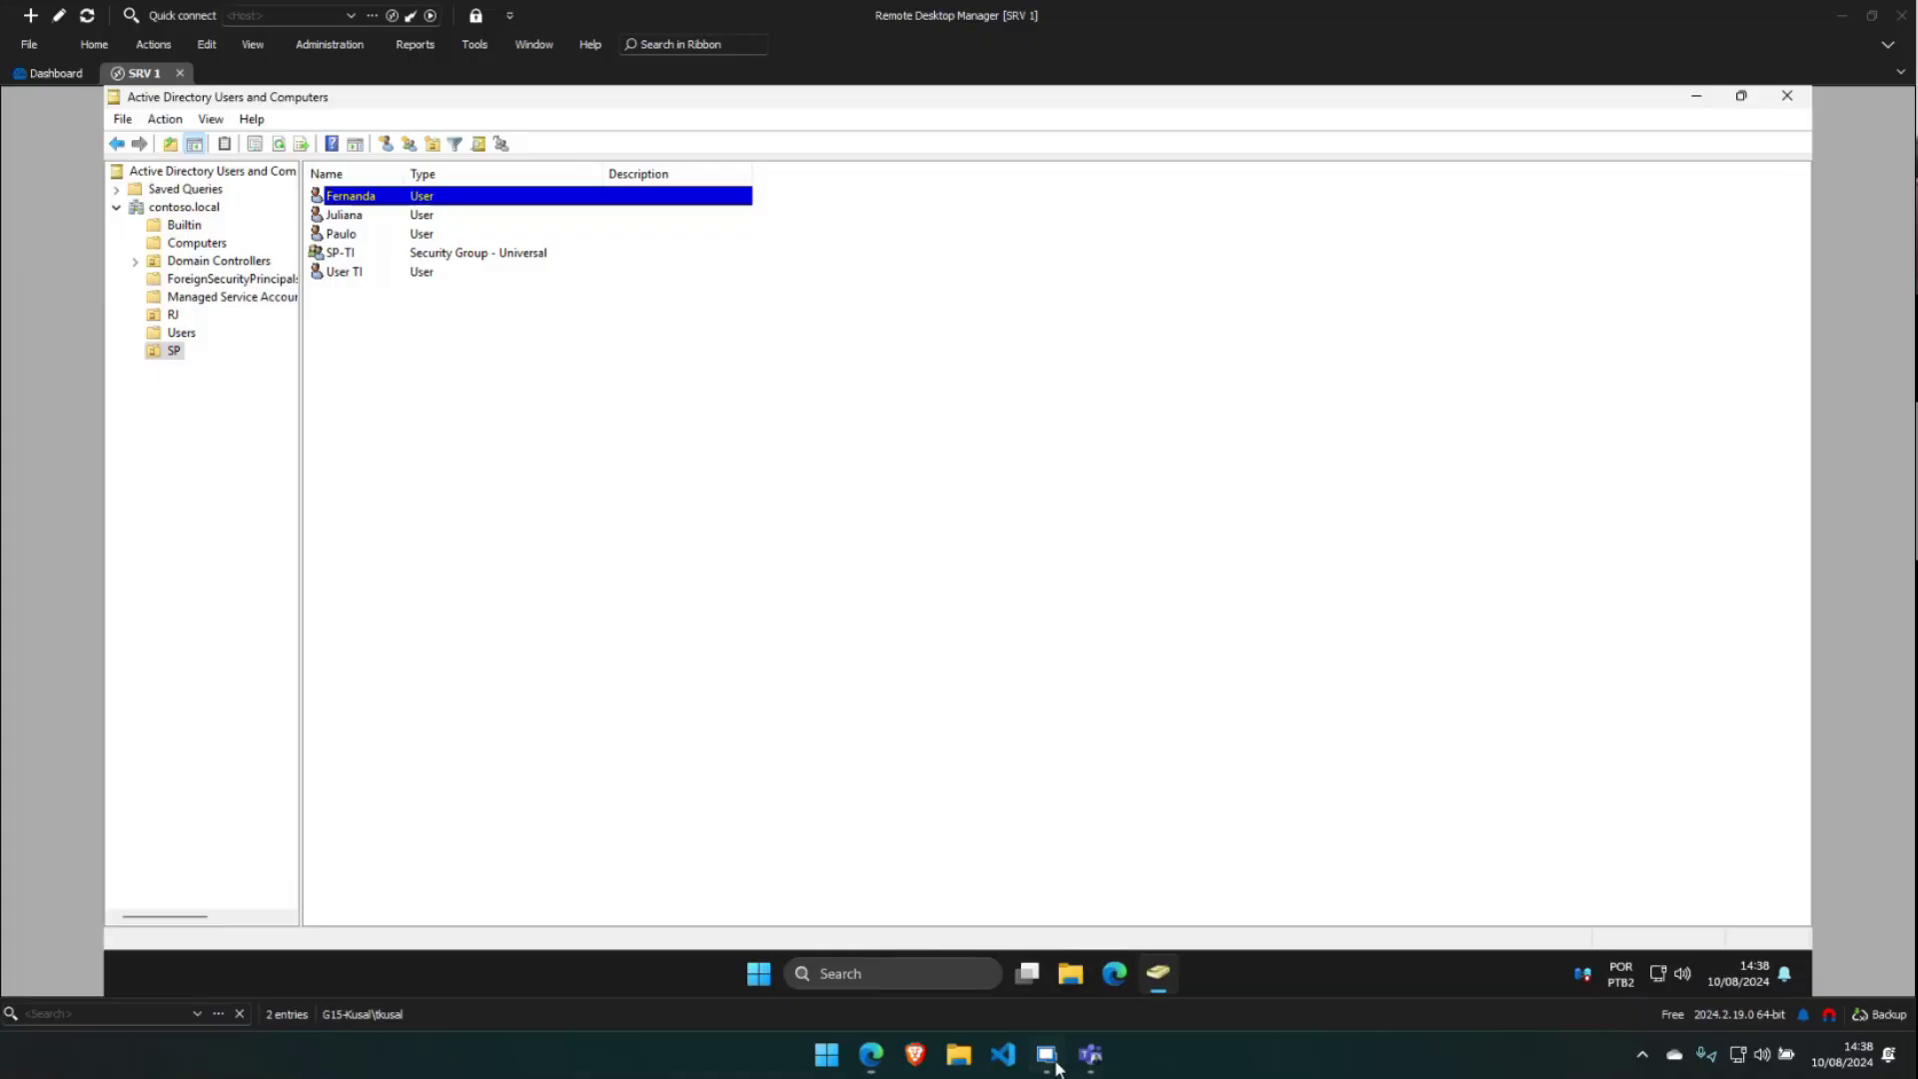
Close Active Directory Users and Computers and open Group Policy Management in a maximized window
{"action": "left_click", "coordinate": [1787, 96]}
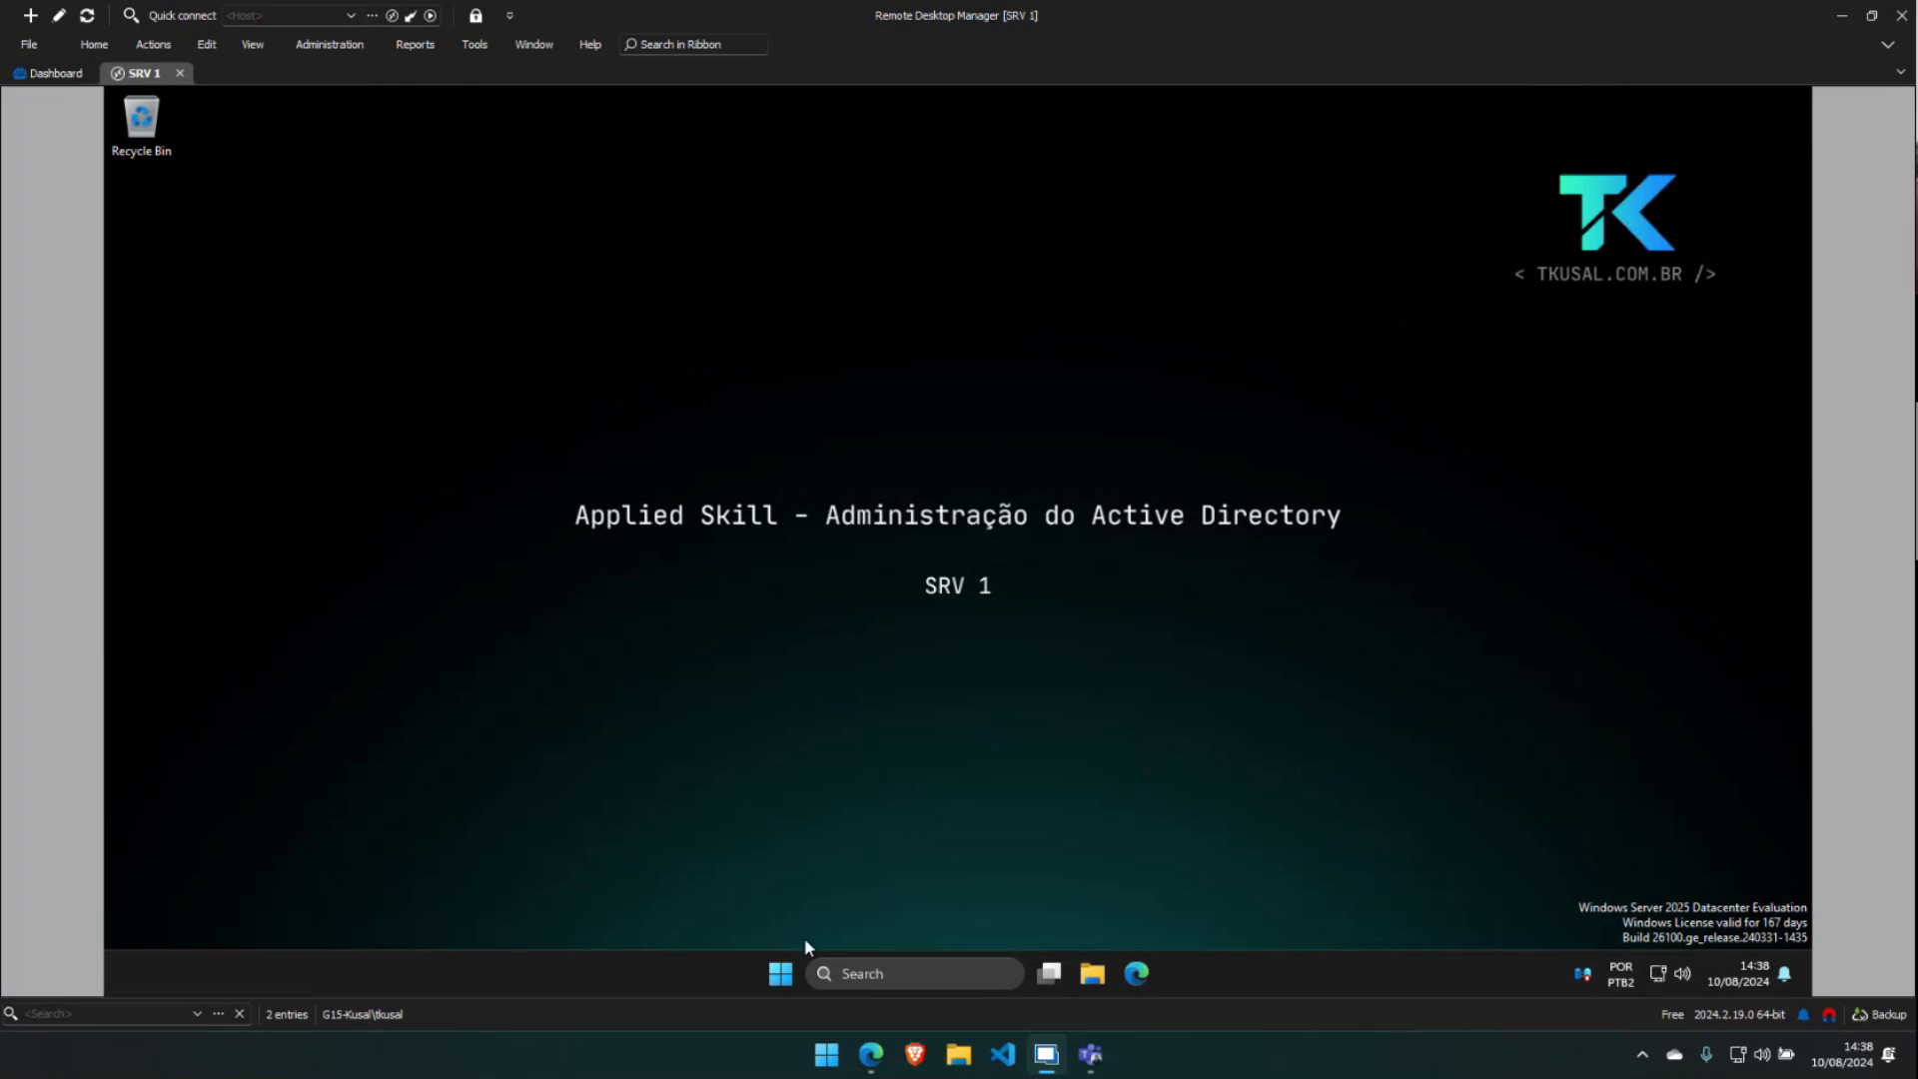
{"action": "left_click", "coordinate": [780, 975]}
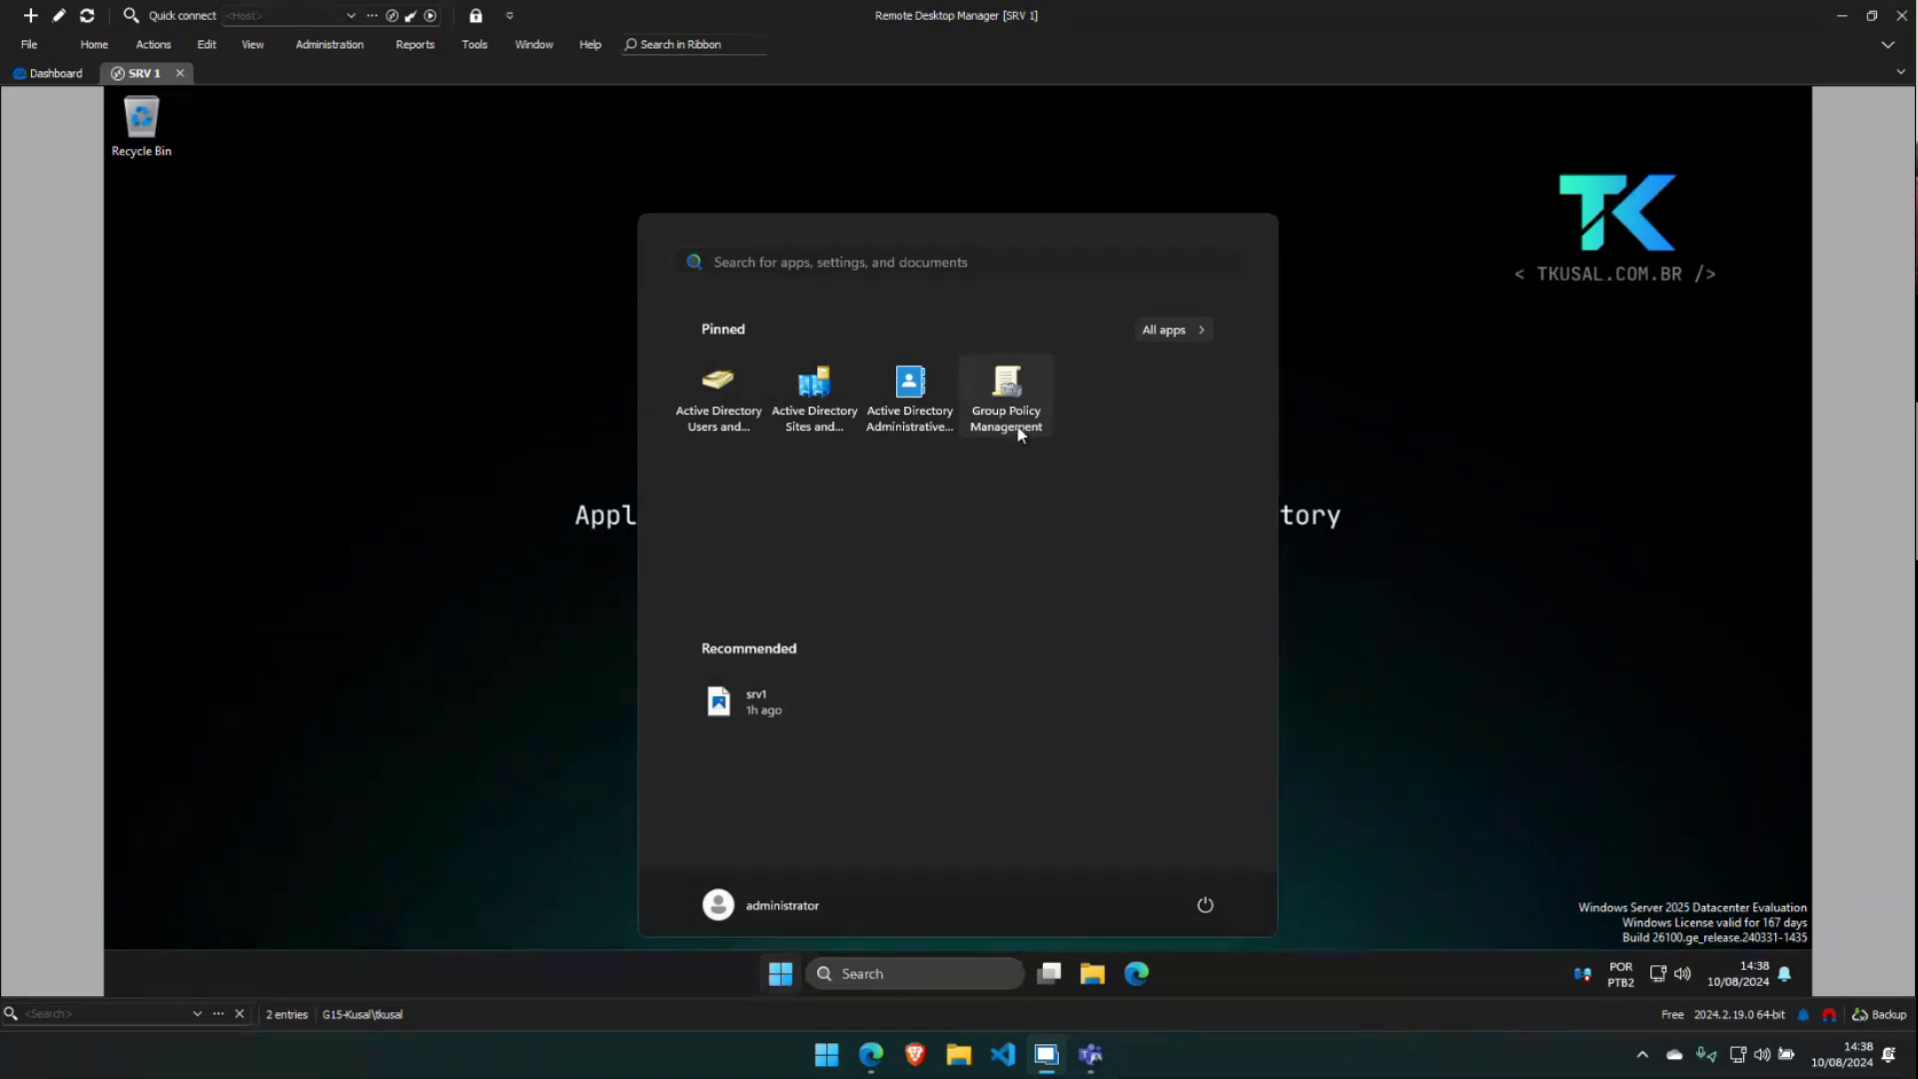
{"action": "left_click", "coordinate": [1016, 432]}
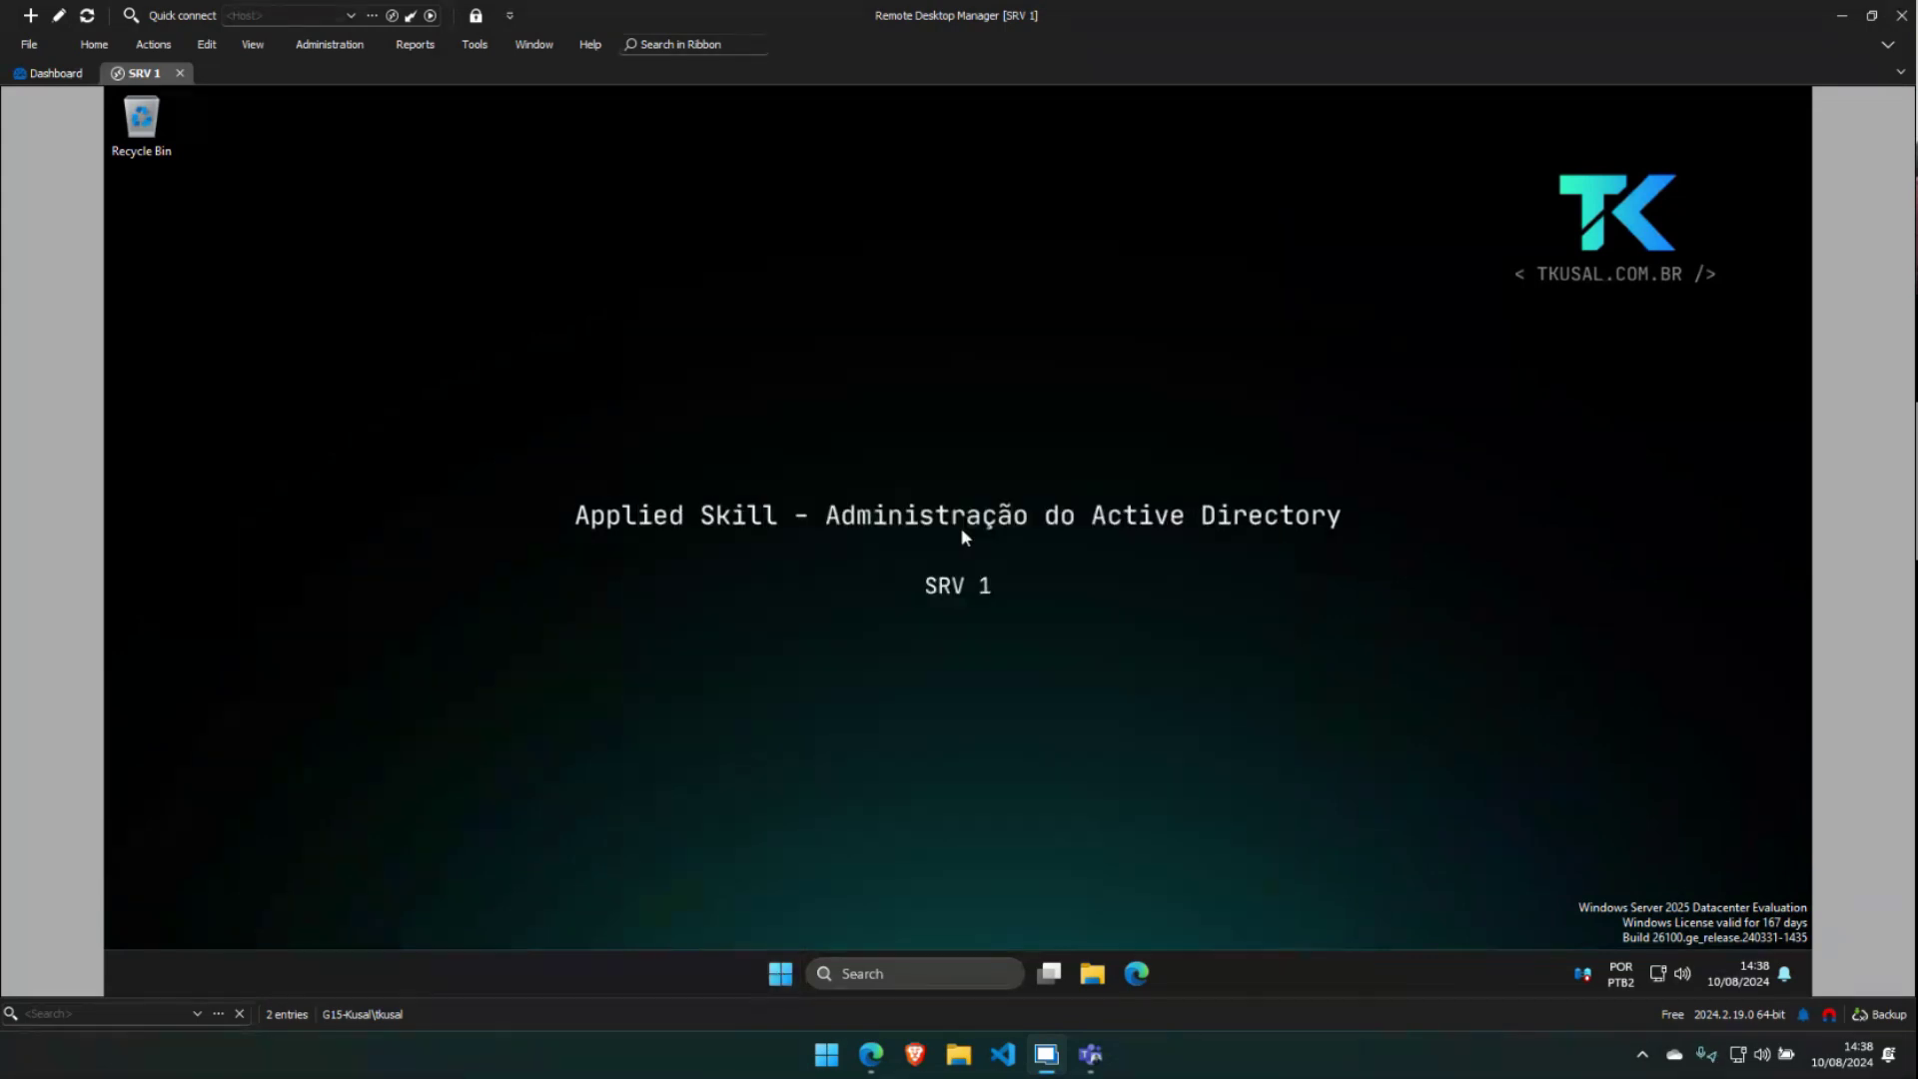
{"action": "left_click_drag", "start_coordinate": [736, 233], "coordinate": [852, 240]}
{"action": "double_click", "coordinate": [851, 239]}
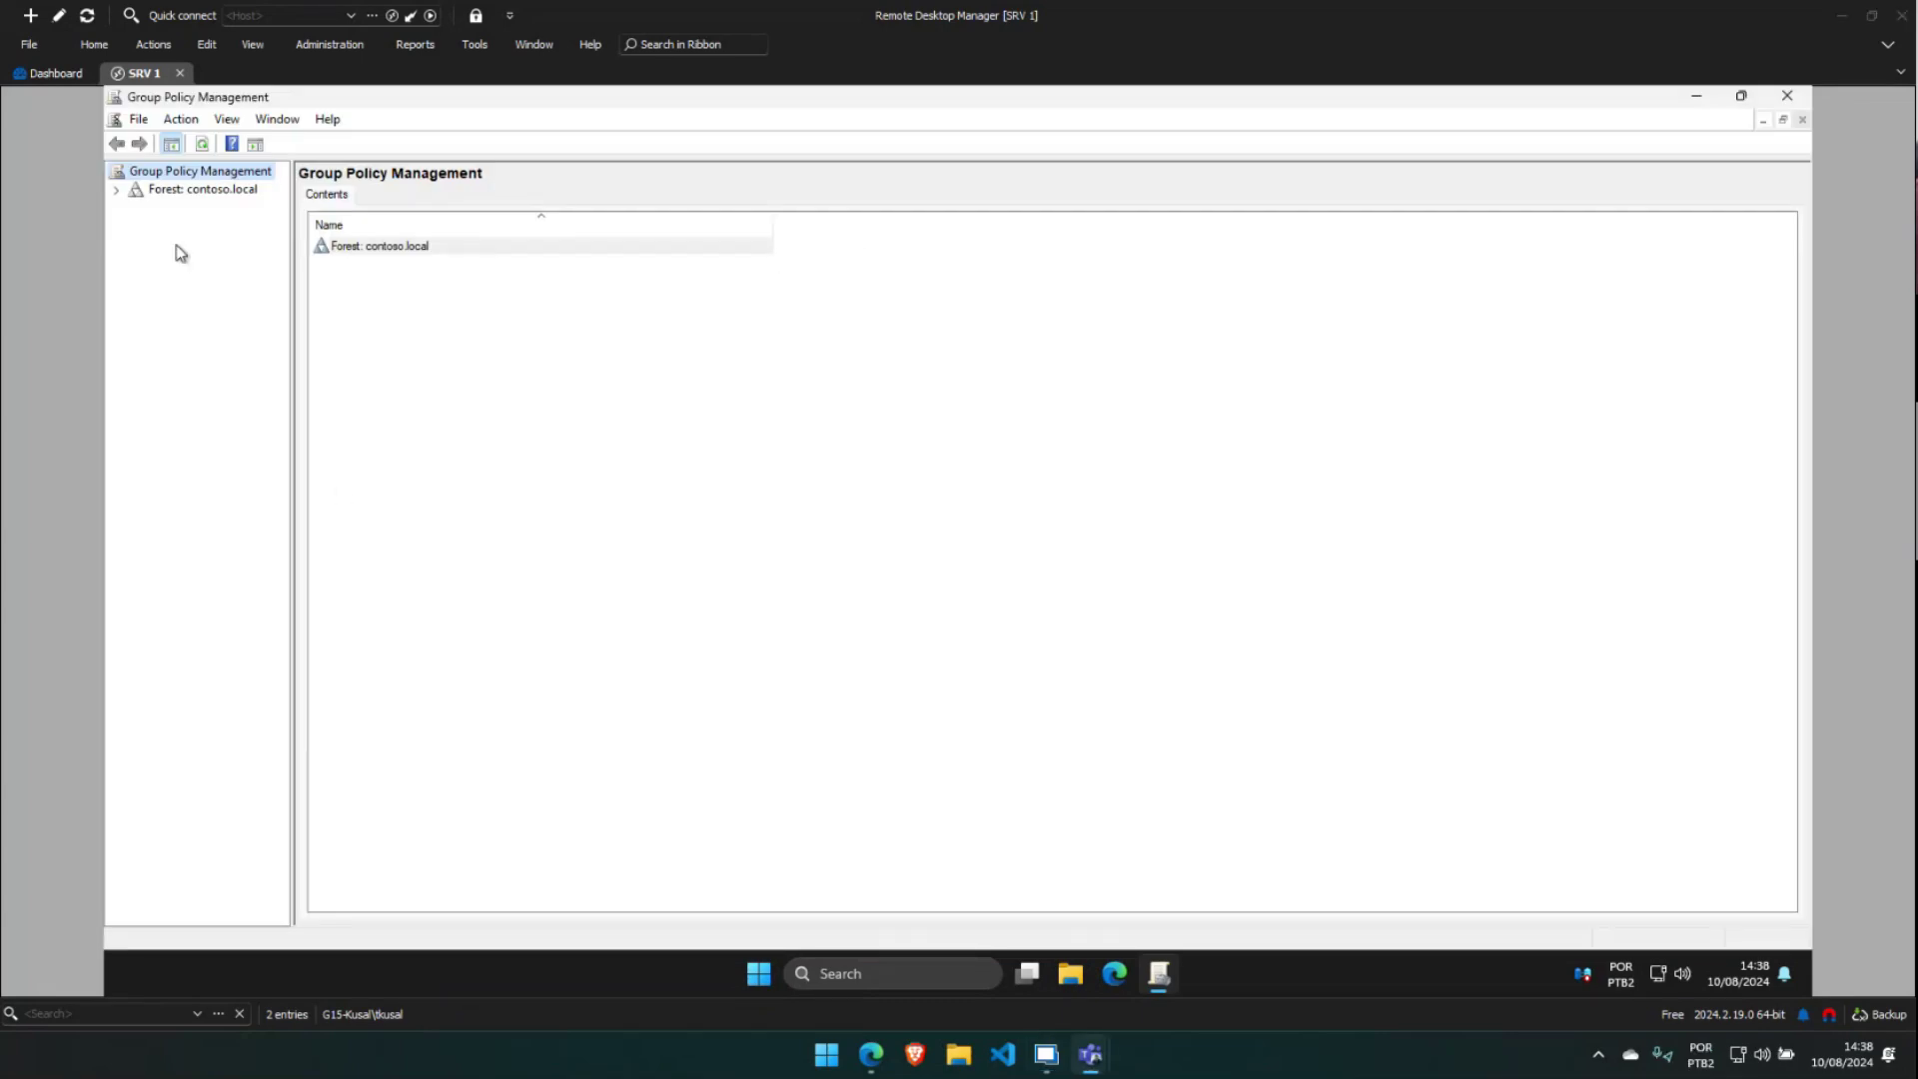
Expand the contoso.local forest down to the contents of its contoso.local domain and widen the tree so the full names fit
{"action": "double_click", "coordinate": [172, 194]}
{"action": "left_click", "coordinate": [136, 208]}
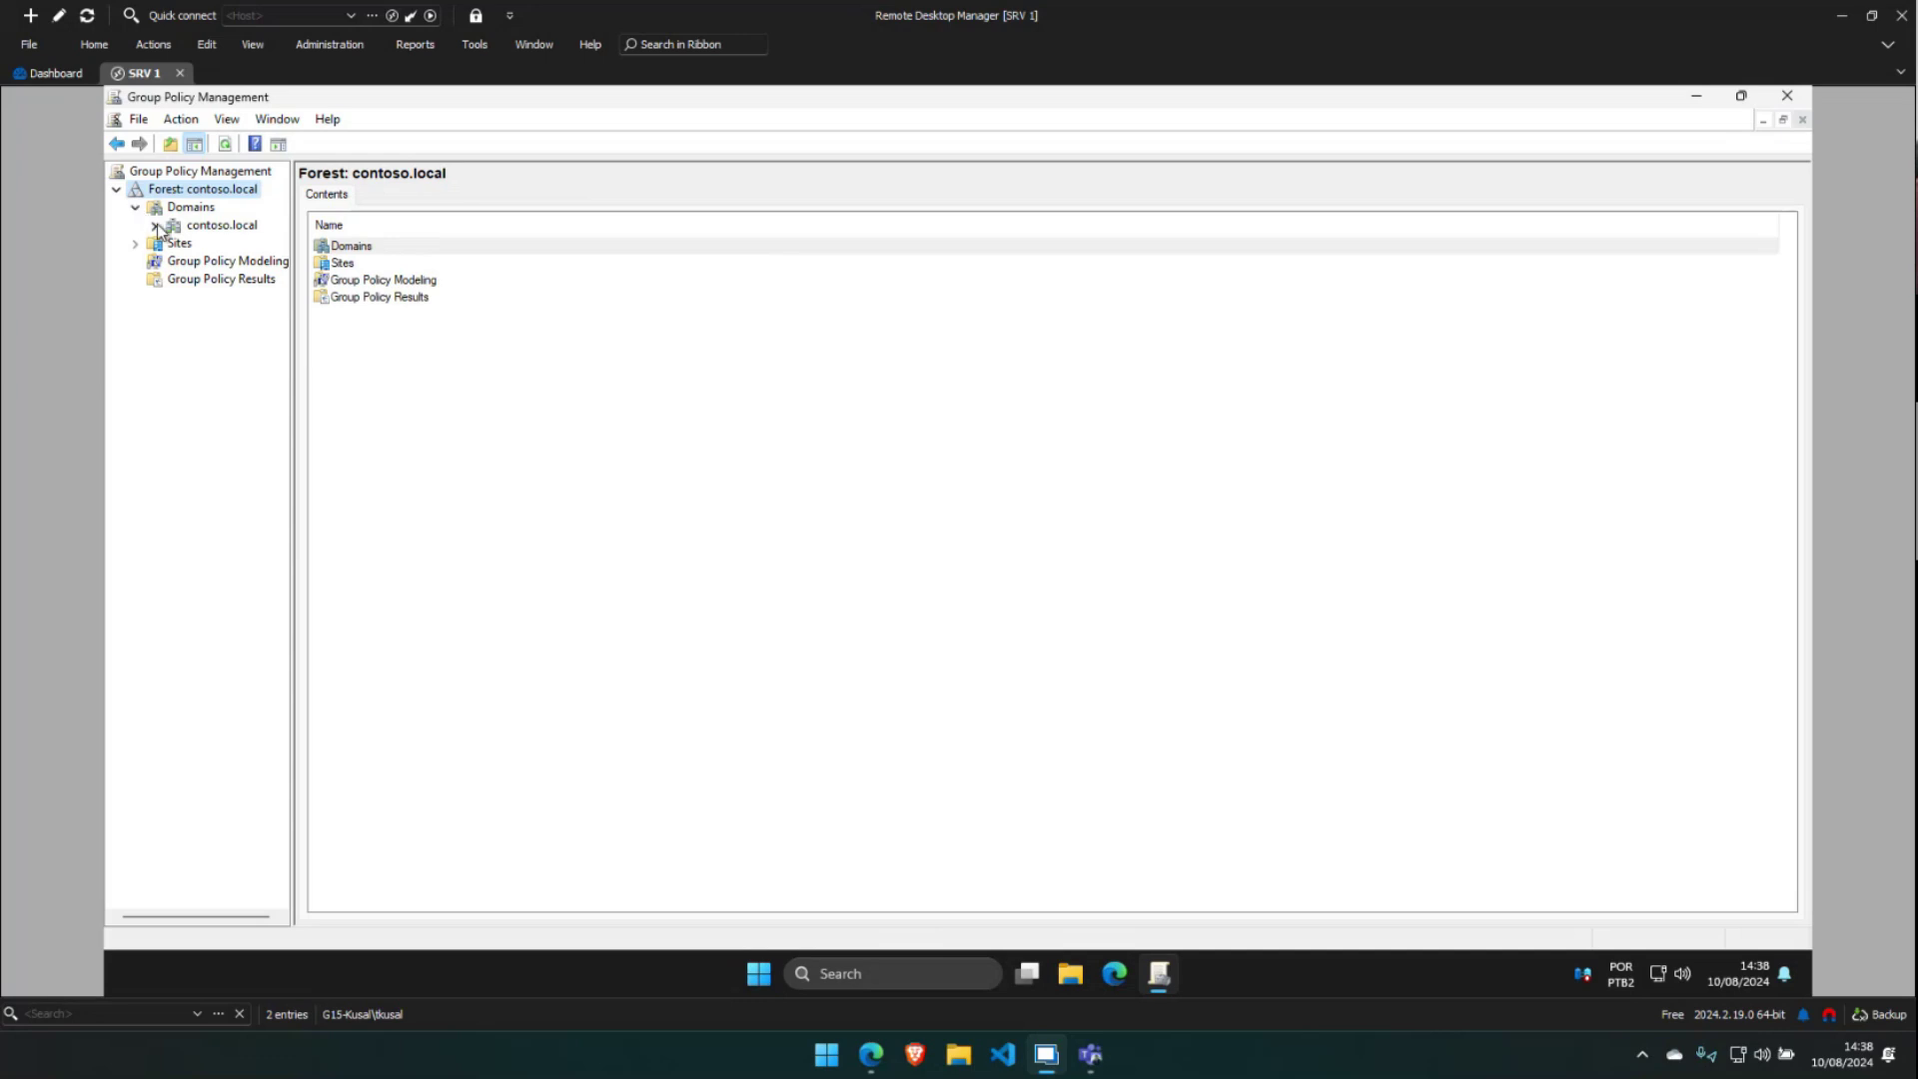
{"action": "left_click", "coordinate": [156, 226]}
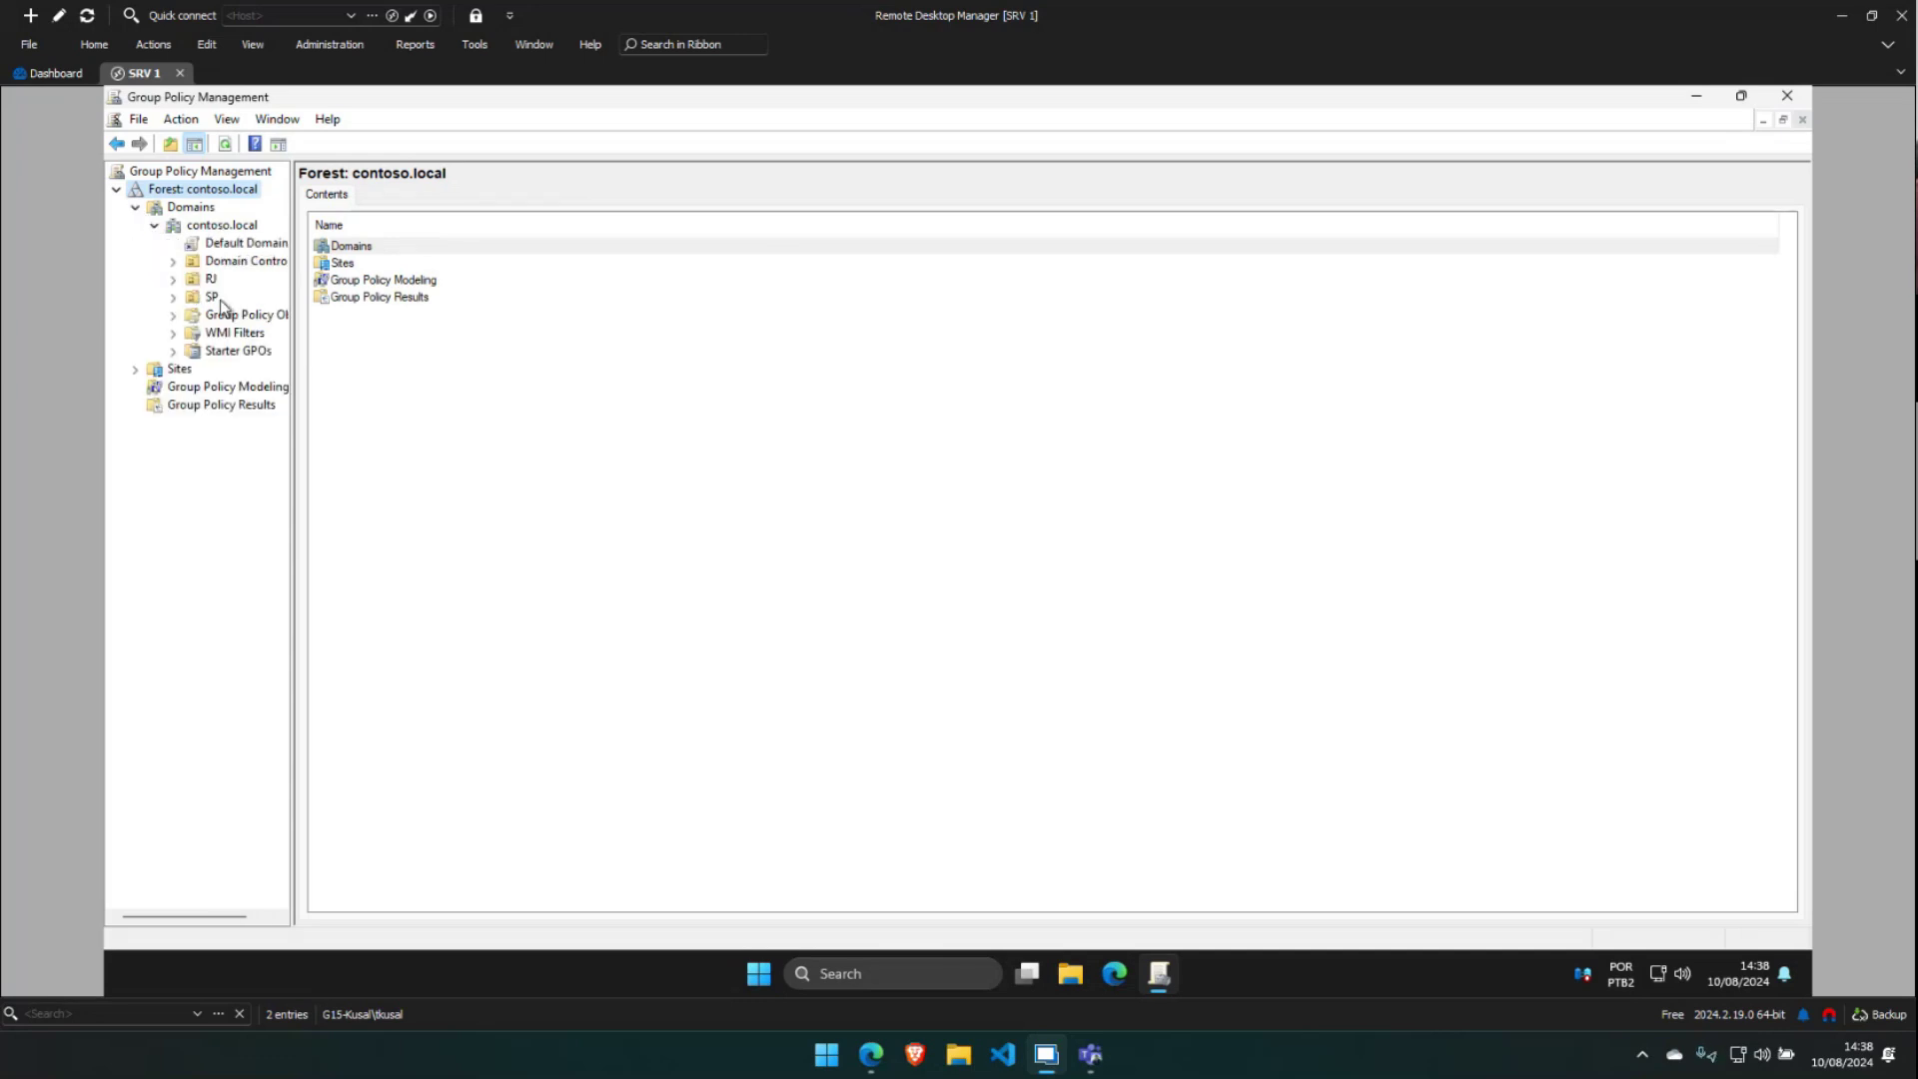
{"action": "left_click_drag", "start_coordinate": [290, 458], "coordinate": [400, 491]}
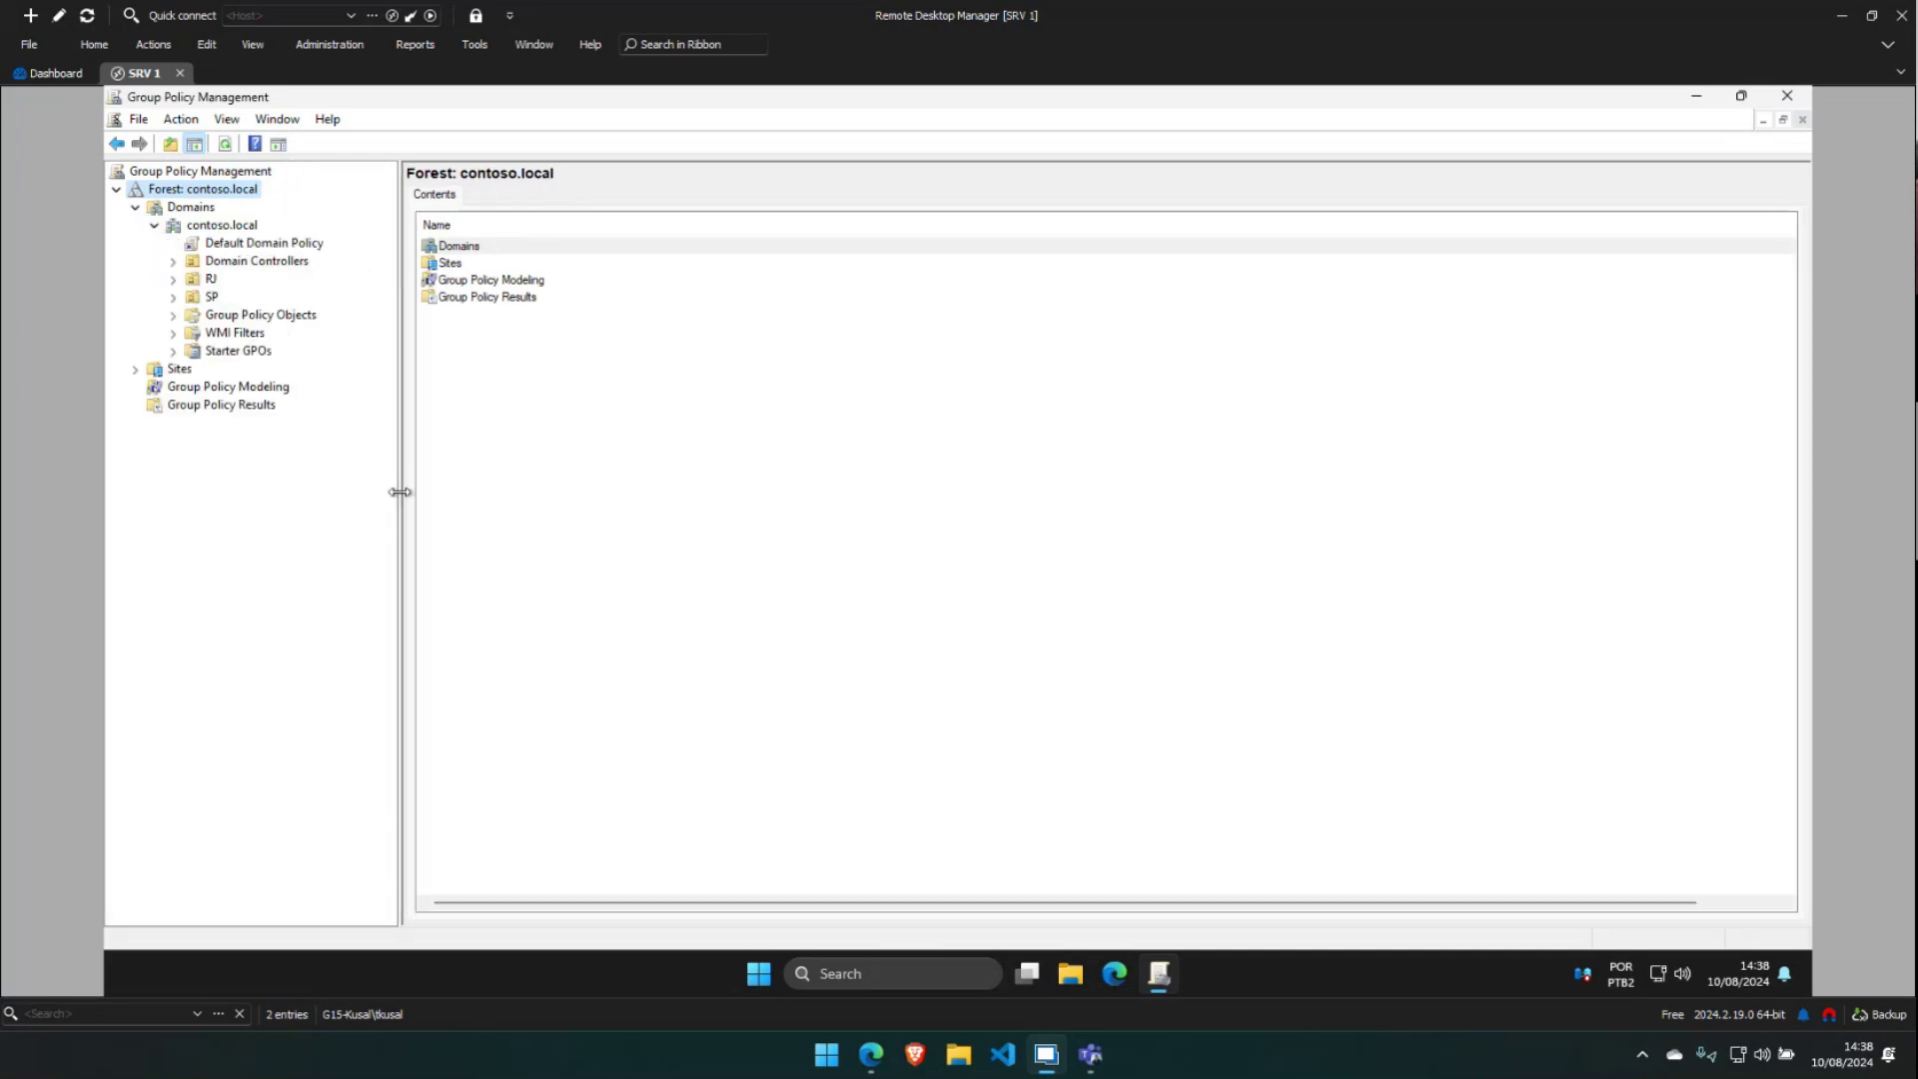
Examine the organizational units and Domain Controllers of contoso.local in Active Directory Users and Computers for comparison, and close that console
{"action": "left_click", "coordinate": [759, 973]}
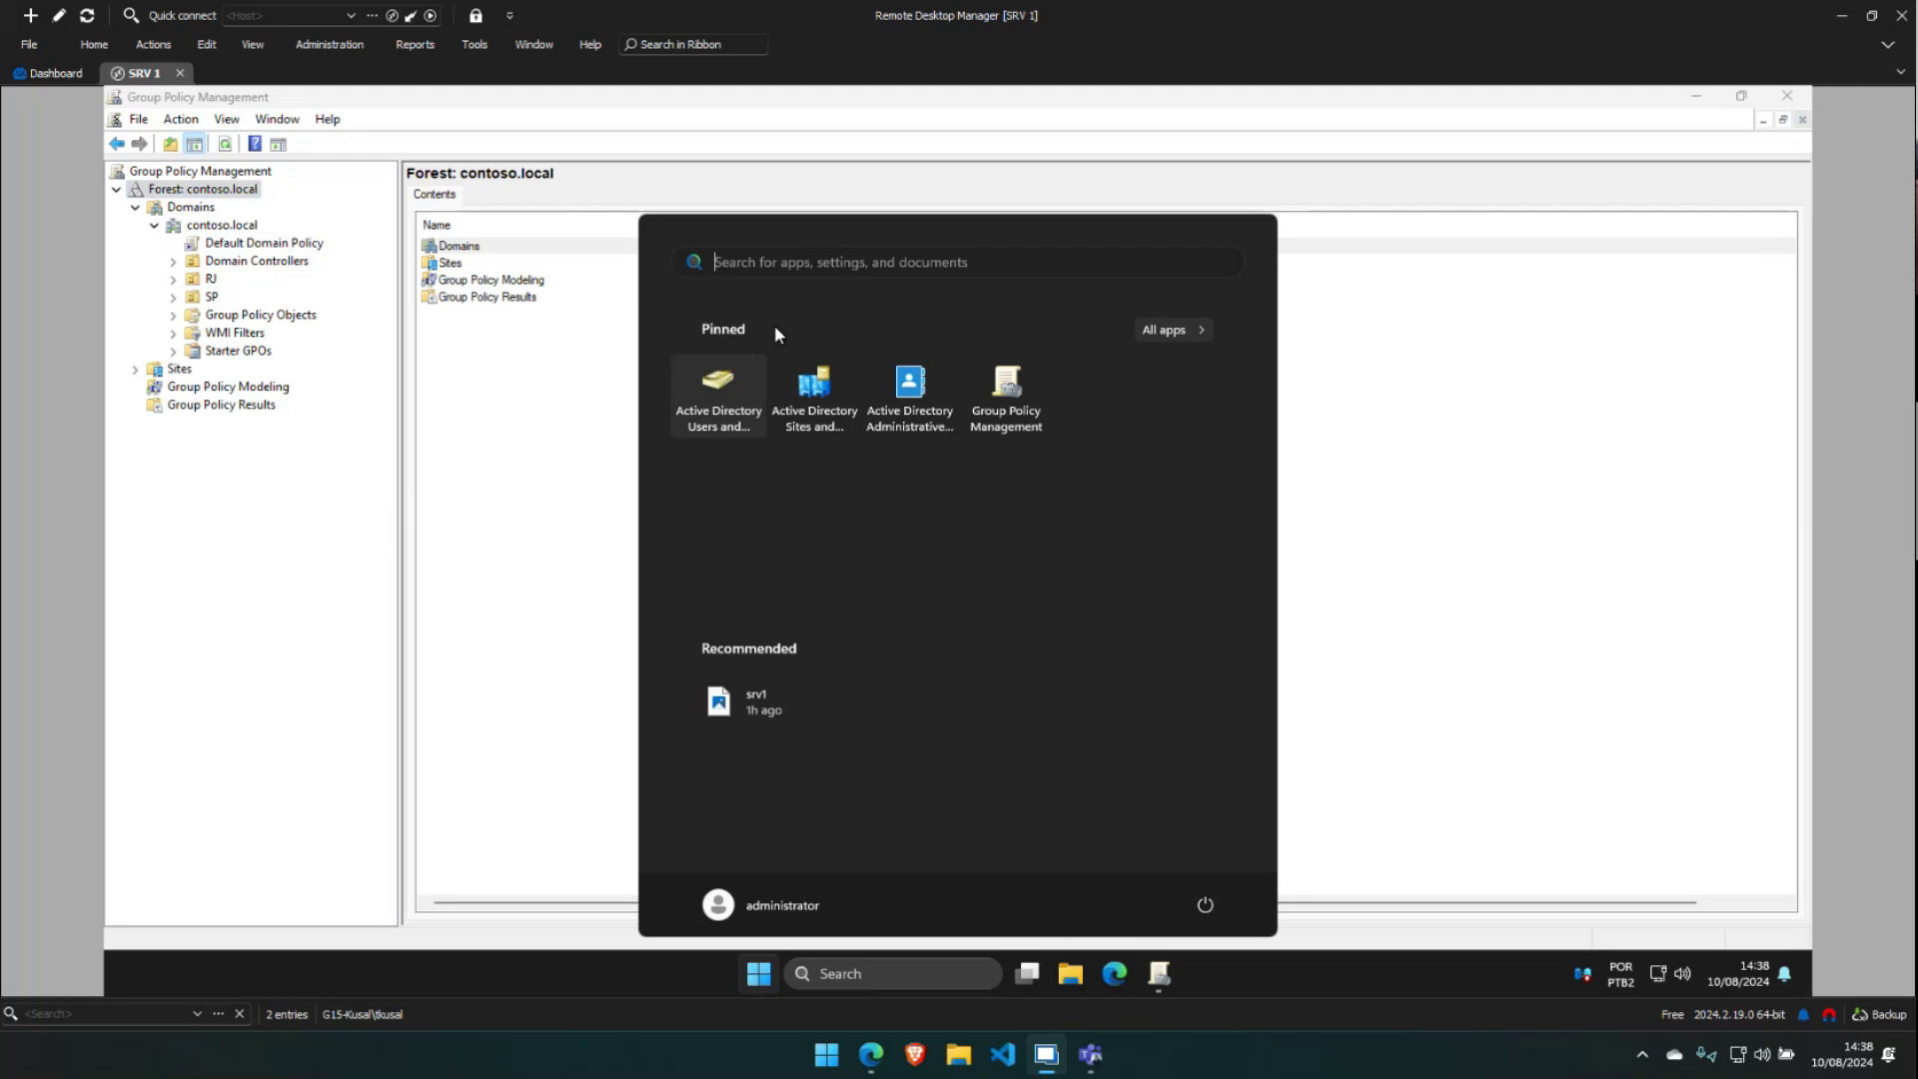
{"action": "left_click", "coordinate": [716, 404]}
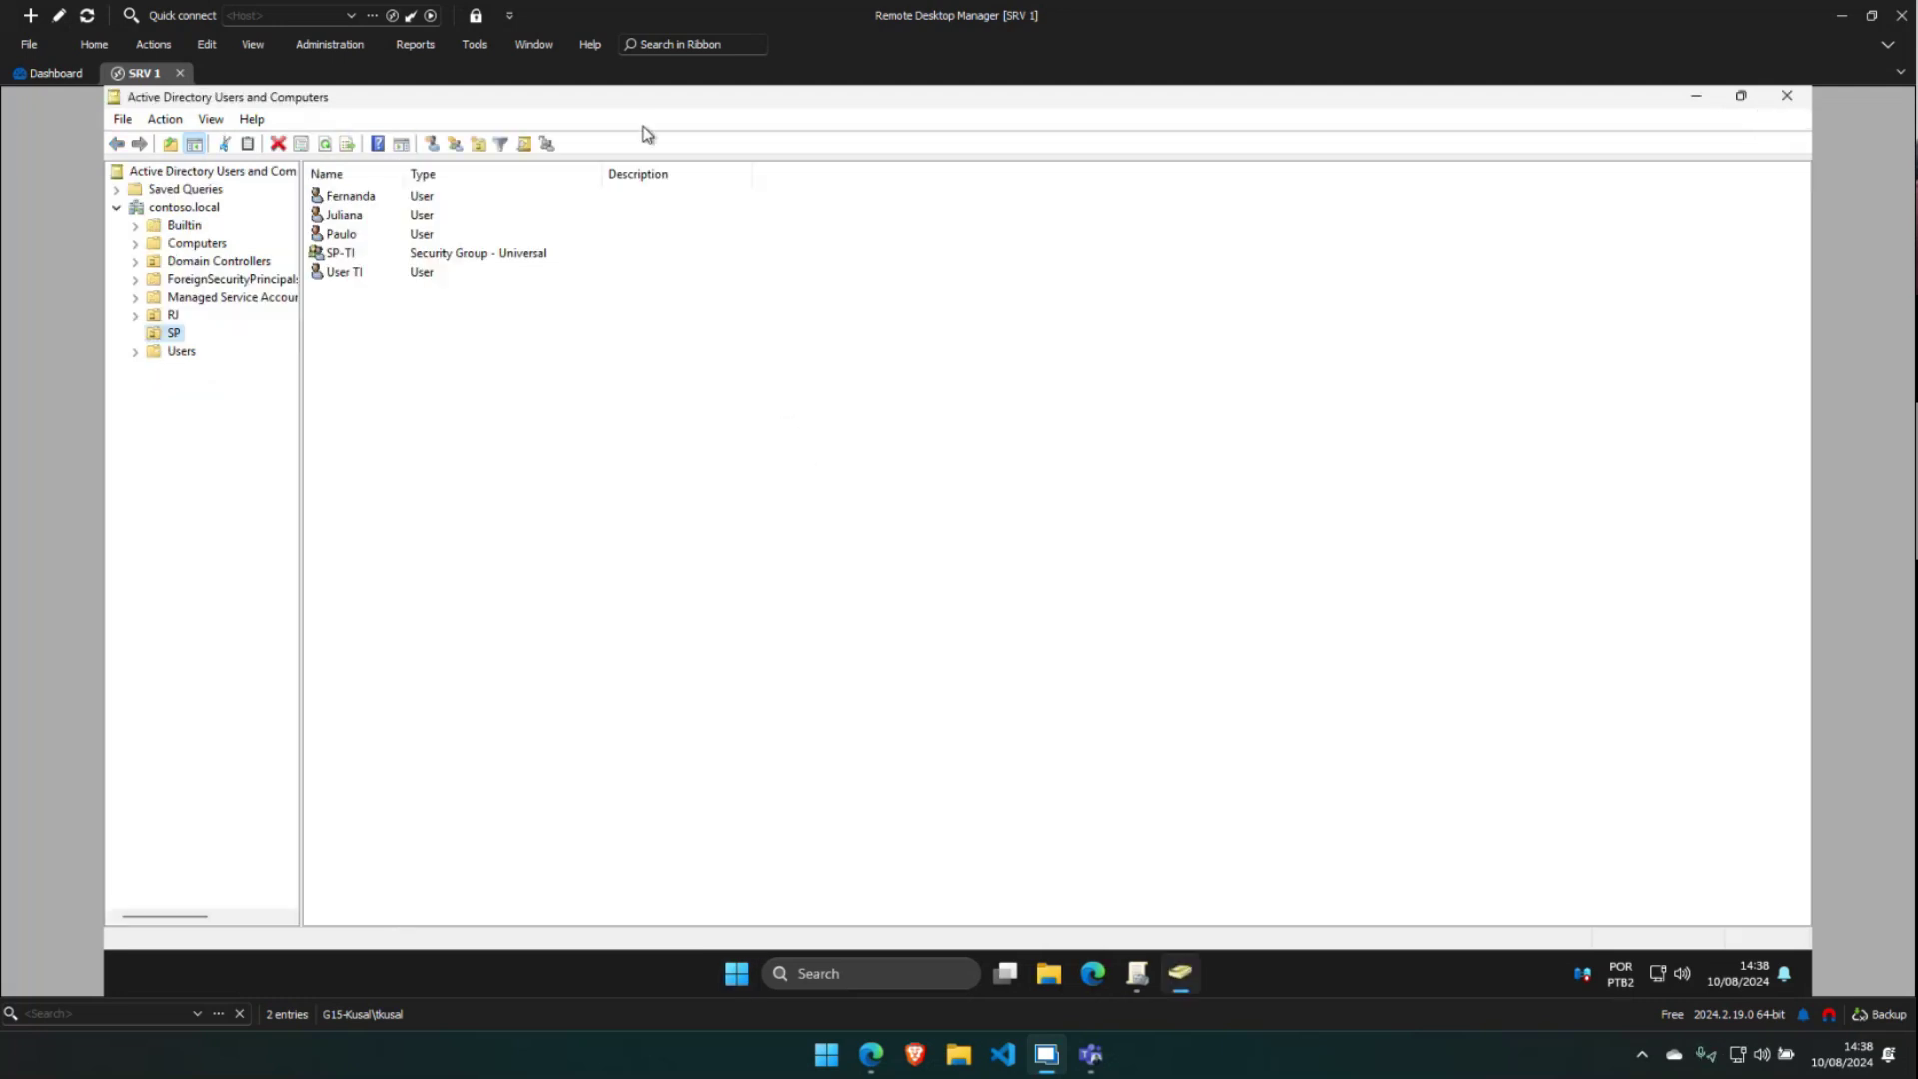
{"action": "left_click_drag", "start_coordinate": [646, 100], "coordinate": [613, 188]}
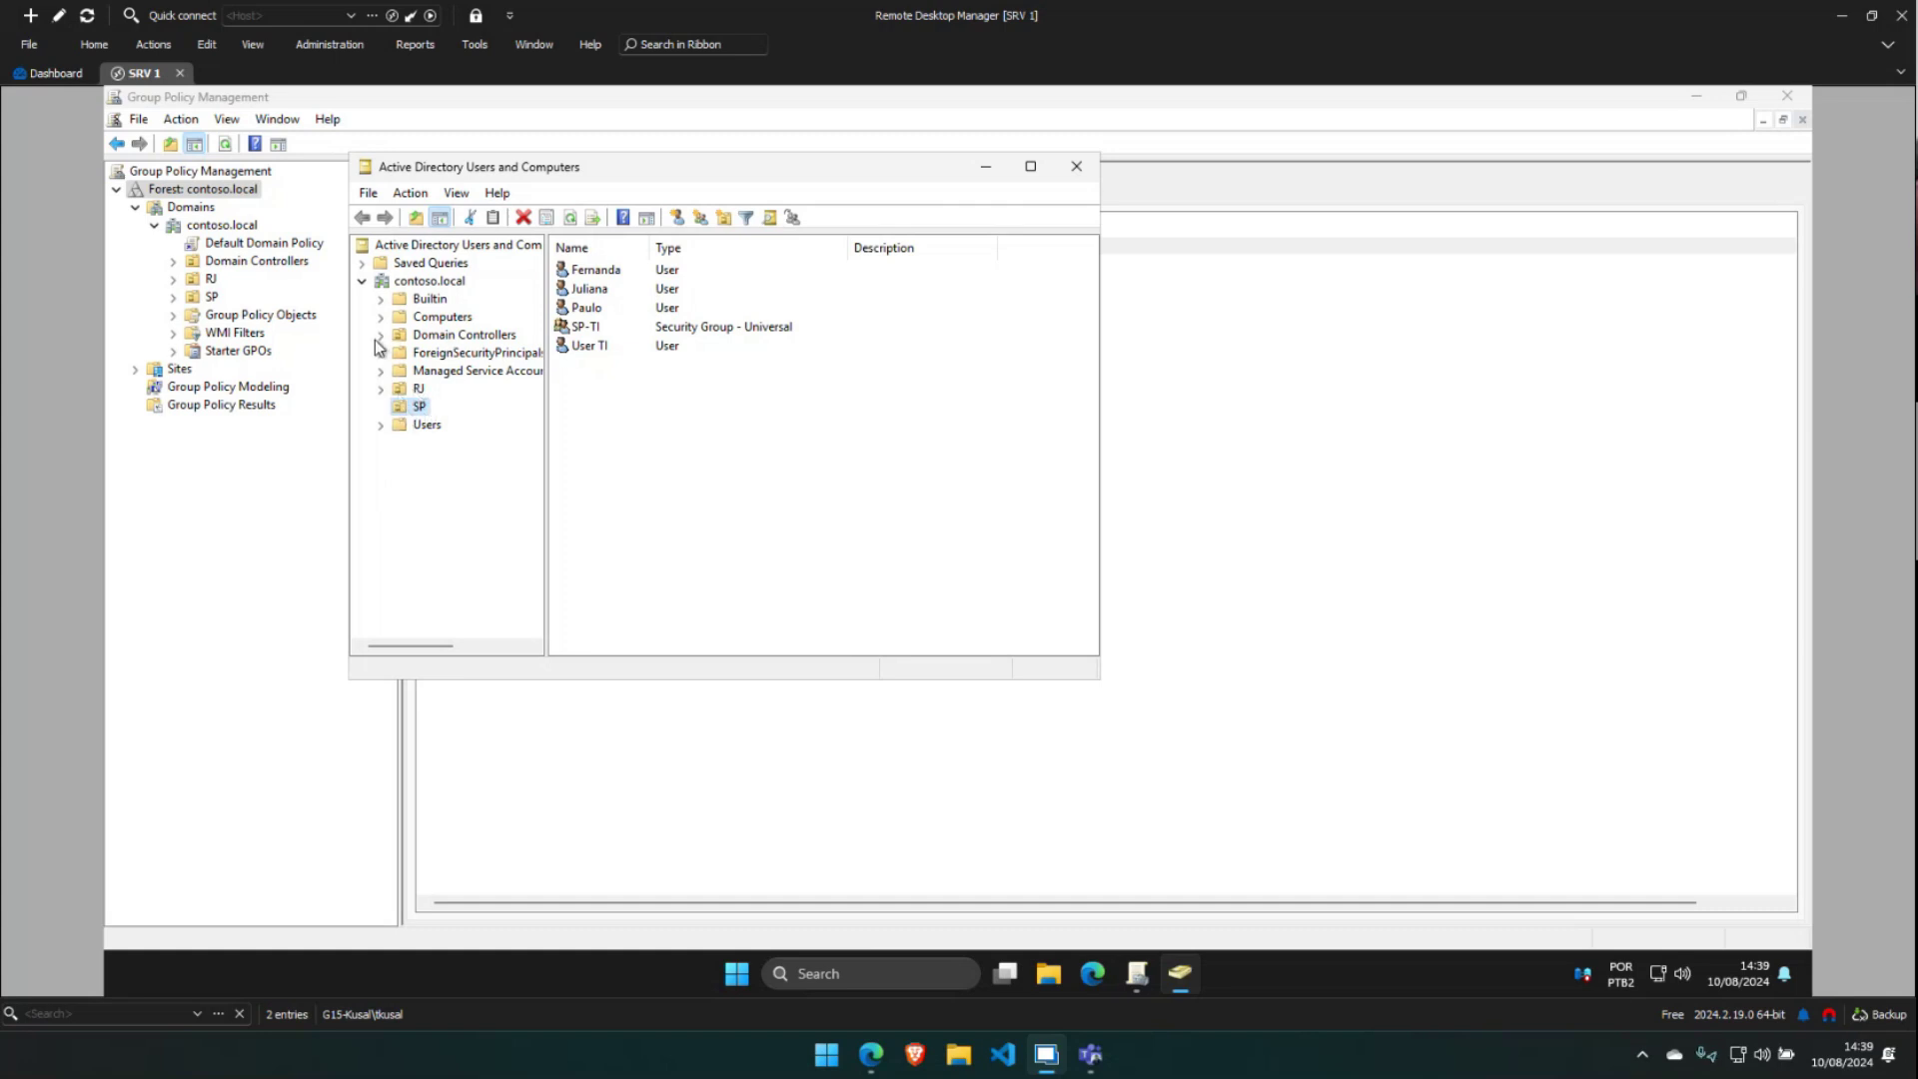
{"action": "left_click", "coordinate": [461, 338]}
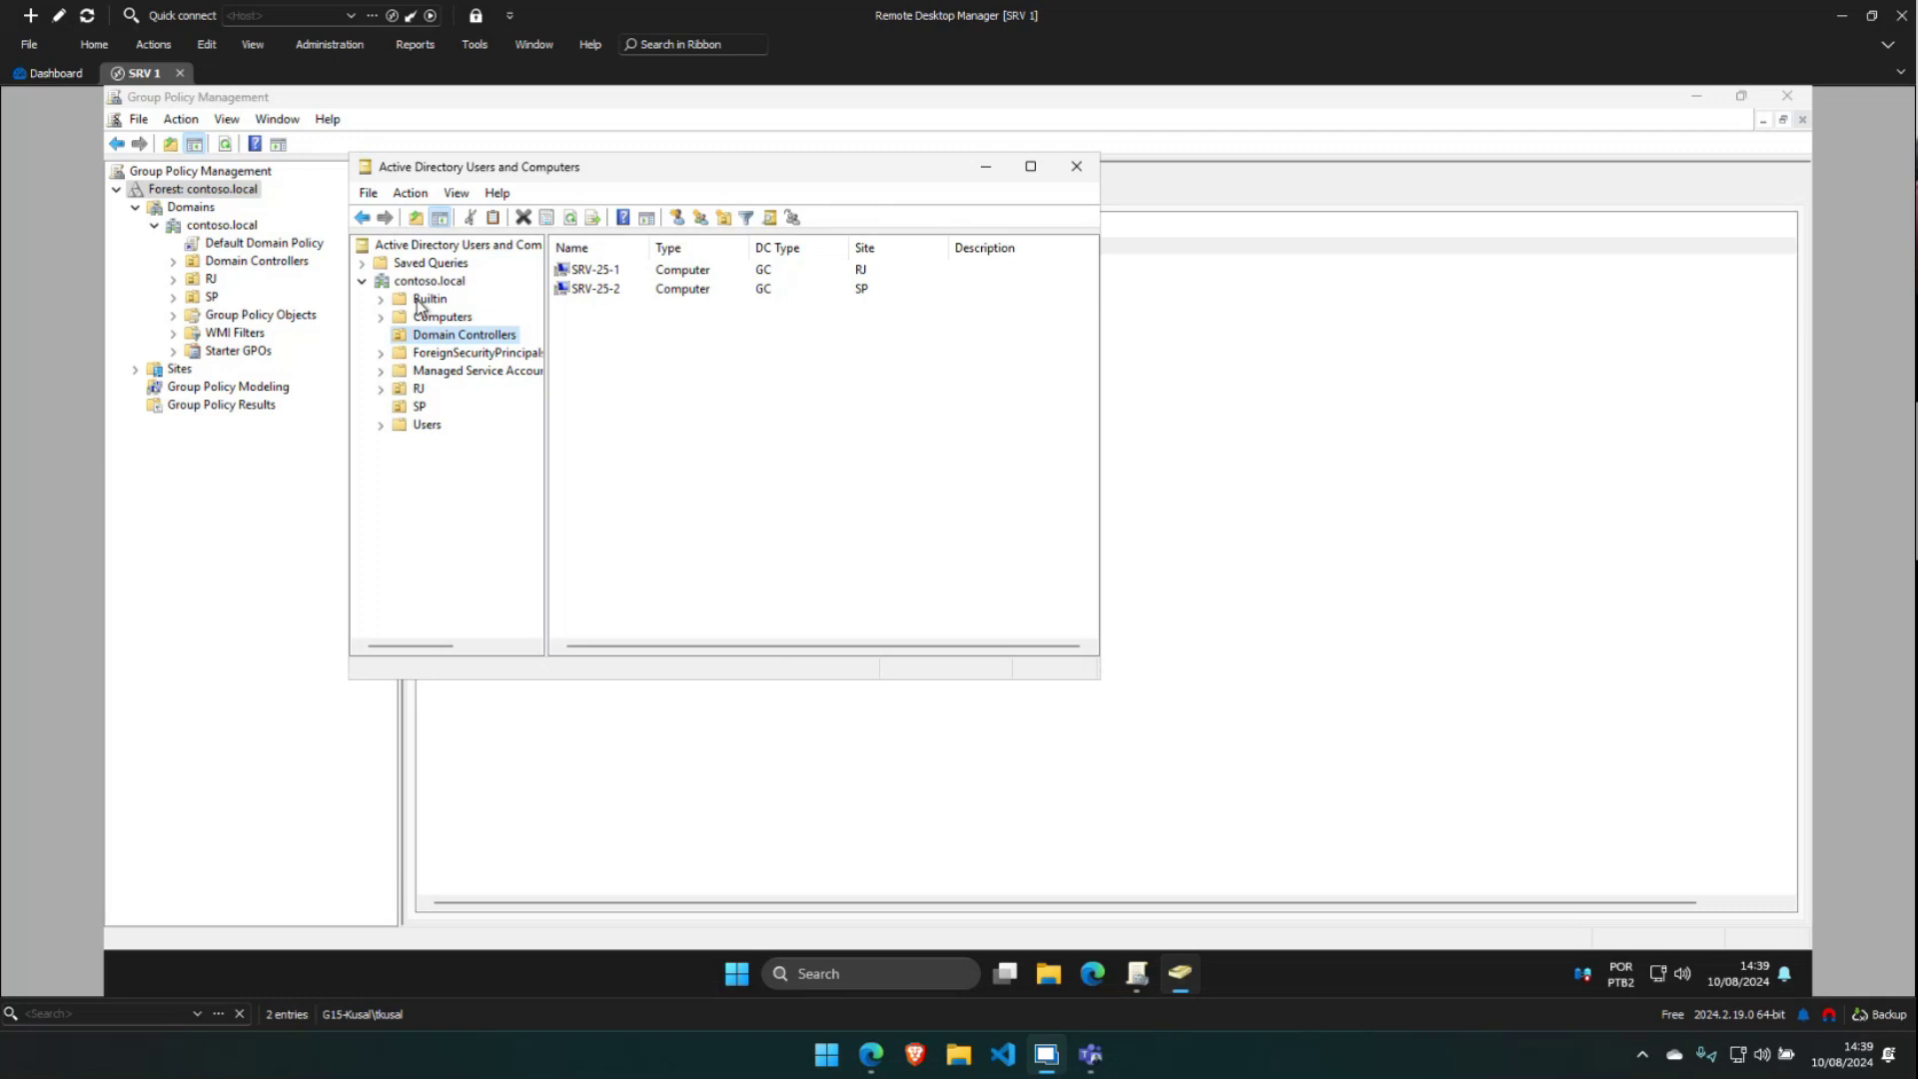
{"action": "left_click", "coordinate": [1071, 167]}
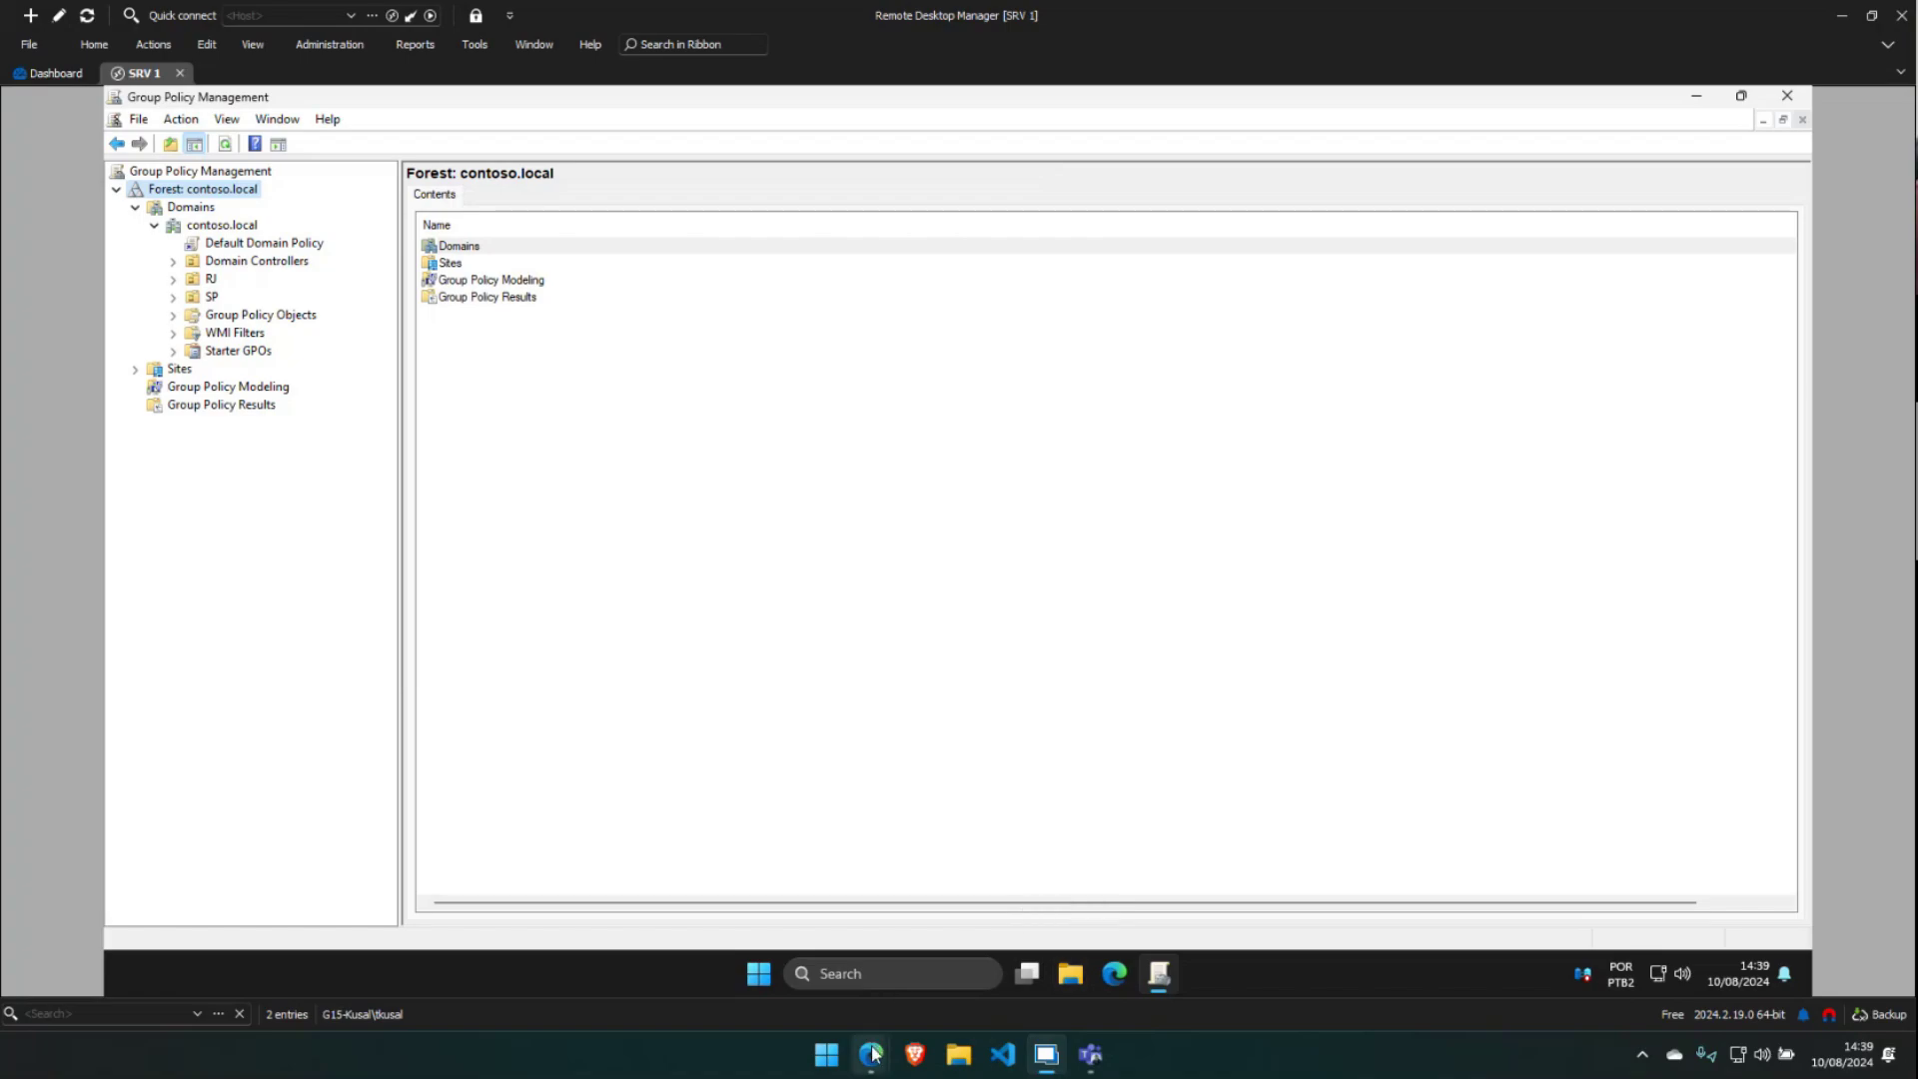
Check the password policy card under Em execução on the browser's project board and return to the remote session
{"action": "mouse_move", "coordinate": [871, 1054]}
{"action": "left_click", "coordinate": [926, 955]}
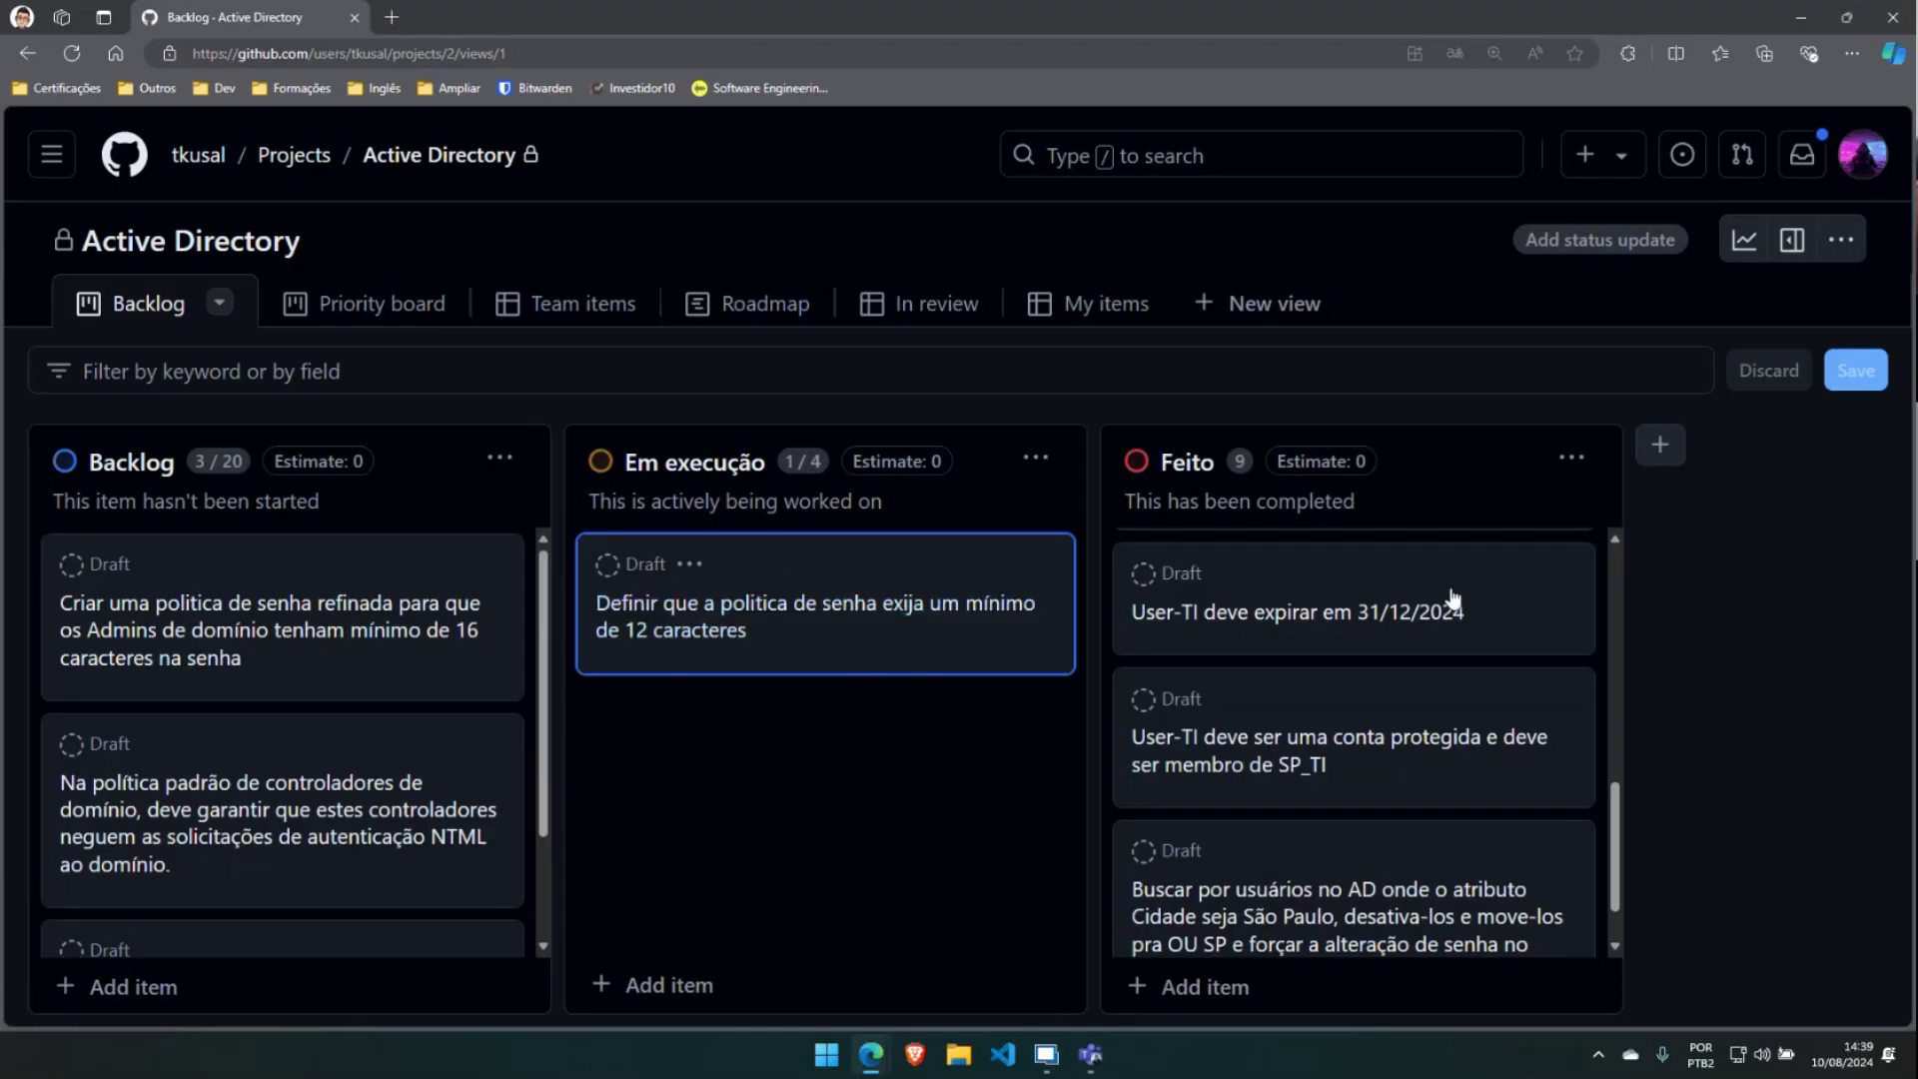
{"action": "left_click", "coordinate": [1799, 18]}
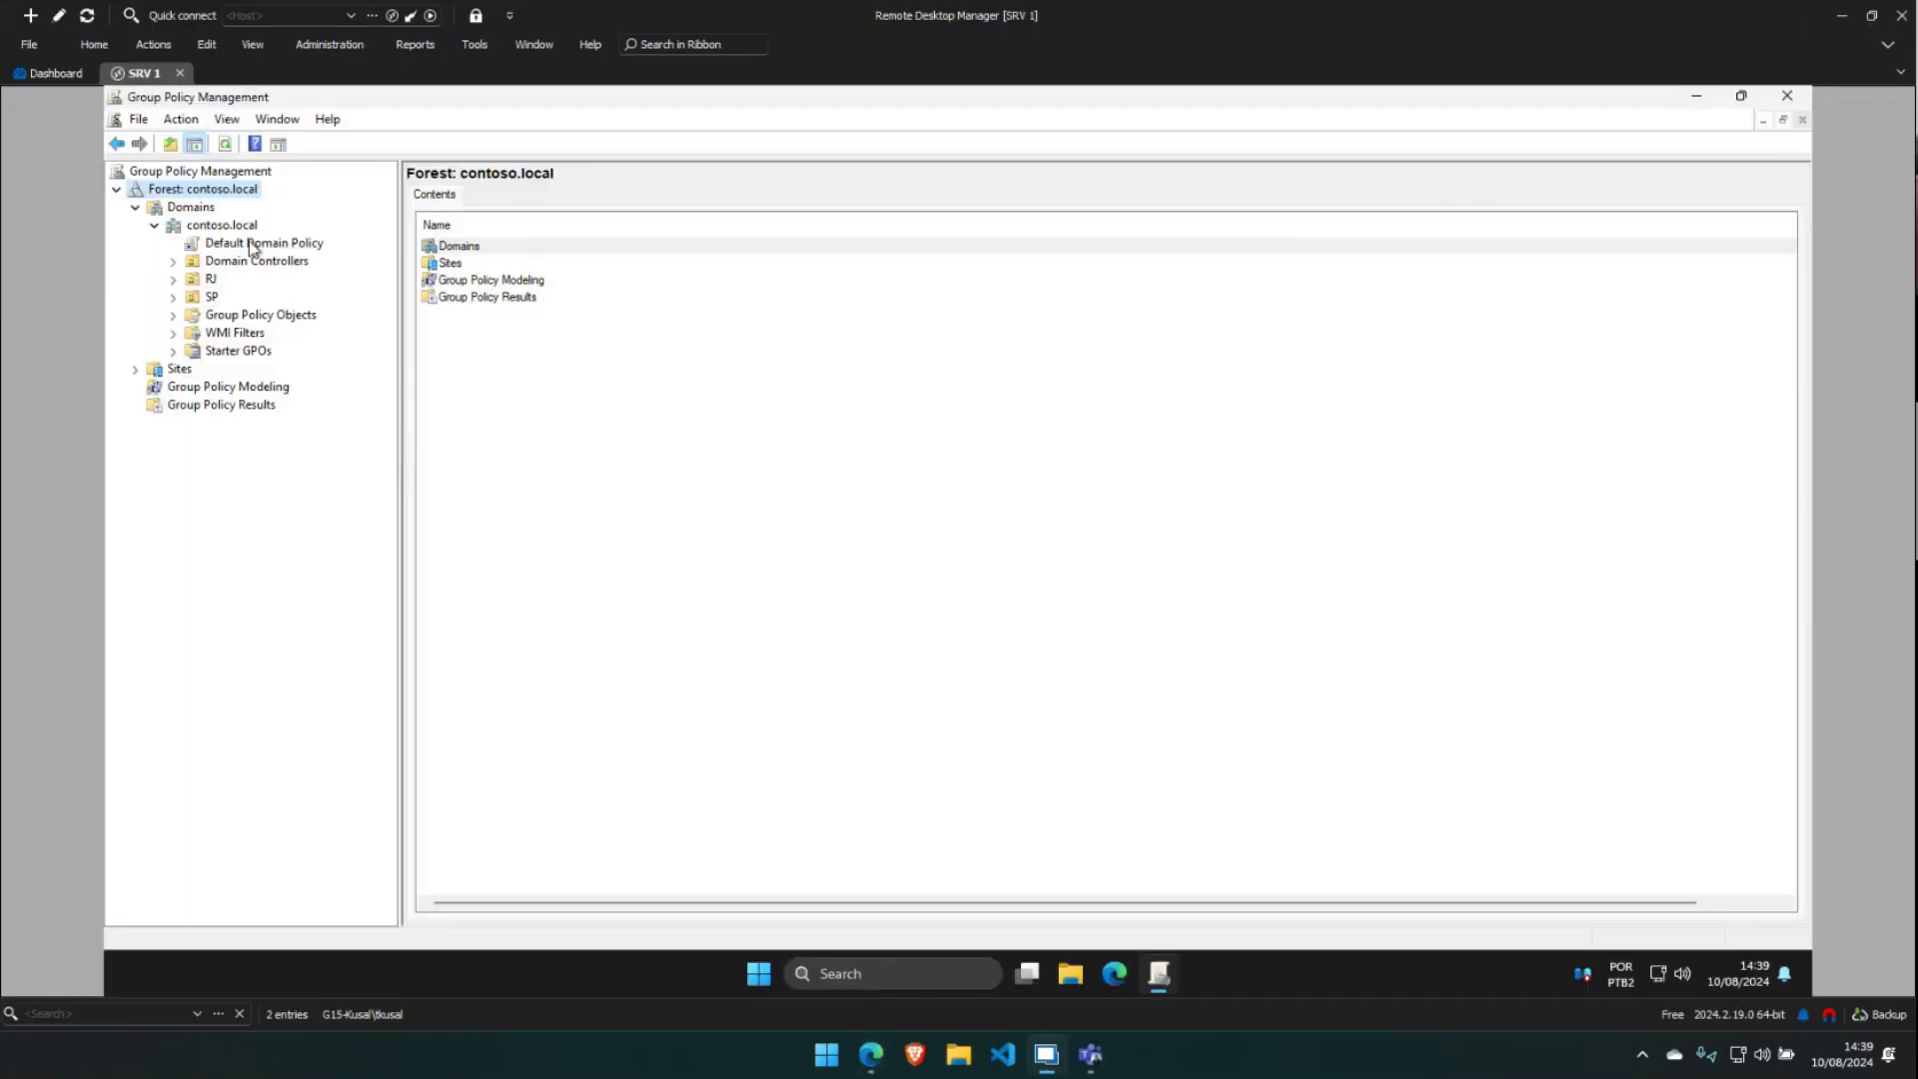
Open the Default Domain Policy linked to contoso.local, acknowledging the link notice, and expand Group Policy Objects
{"action": "left_click", "coordinate": [240, 244]}
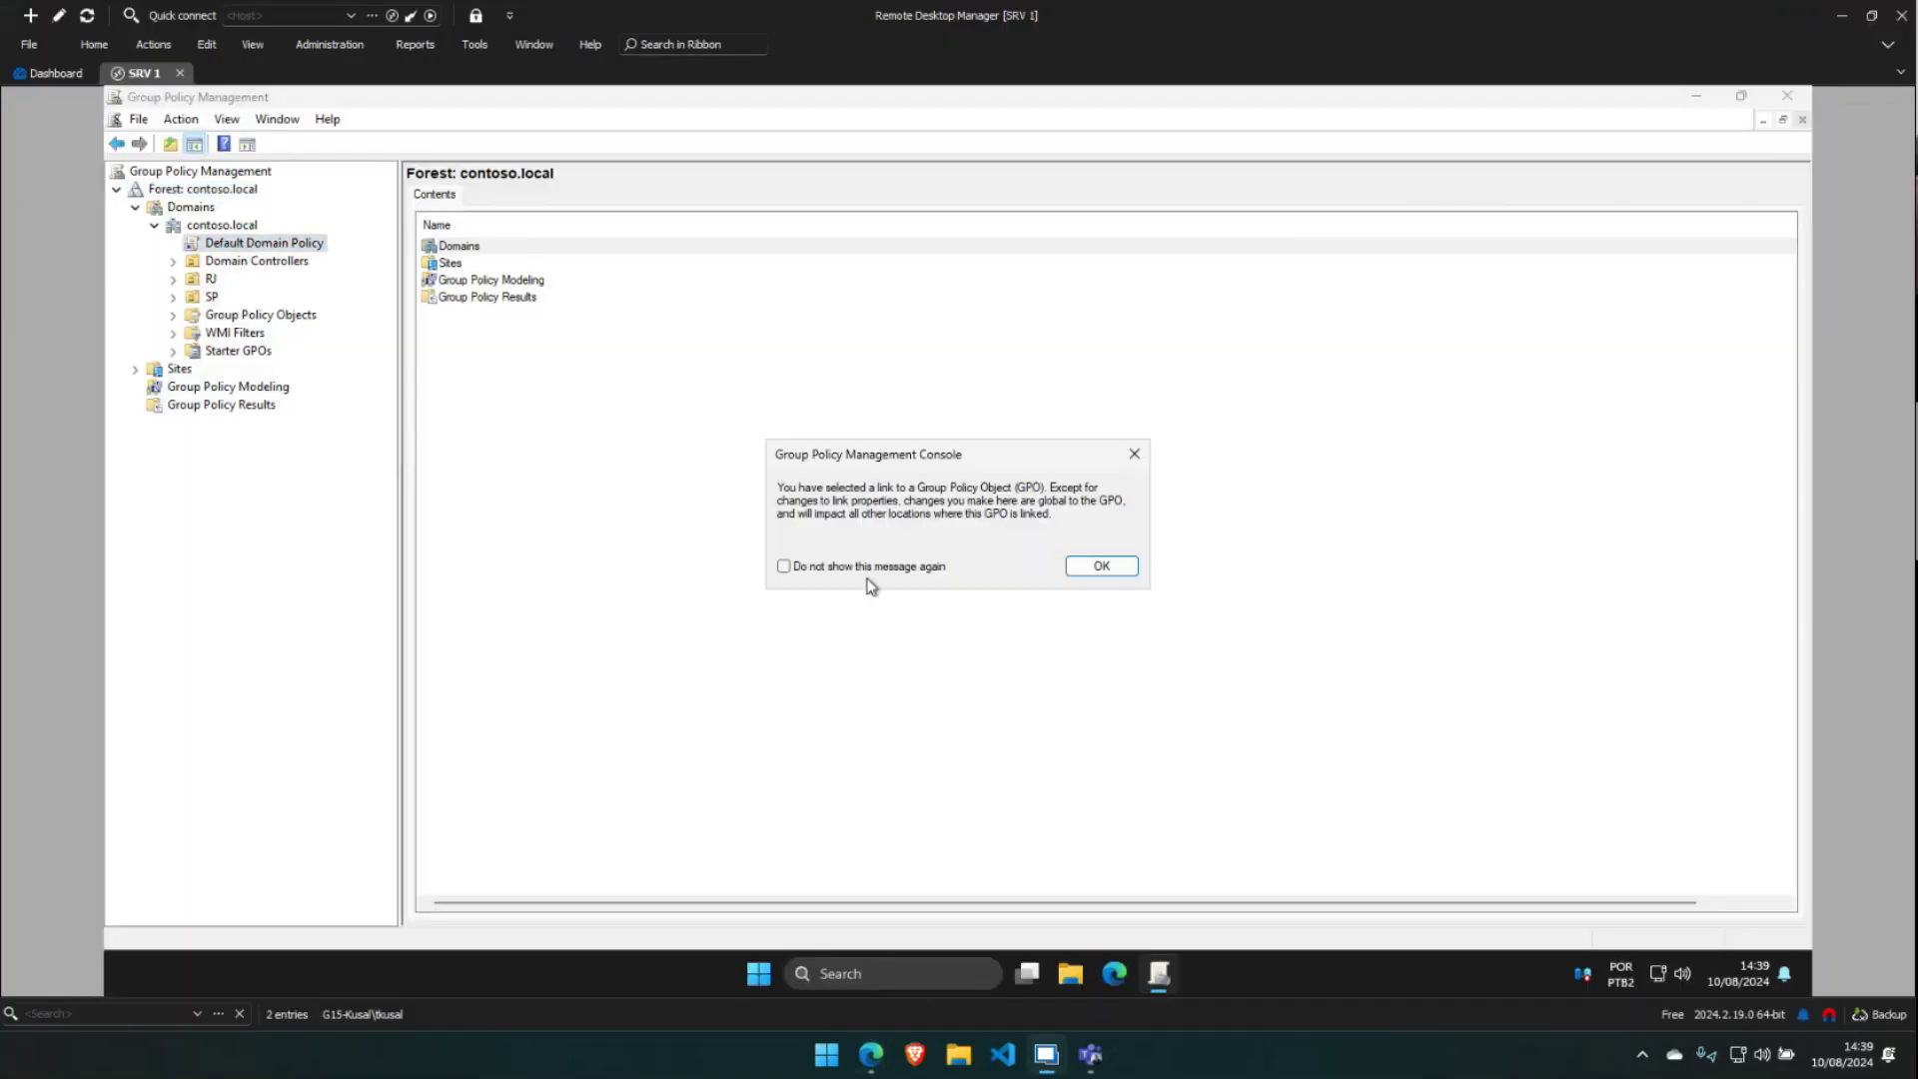
{"action": "left_click", "coordinate": [1101, 566]}
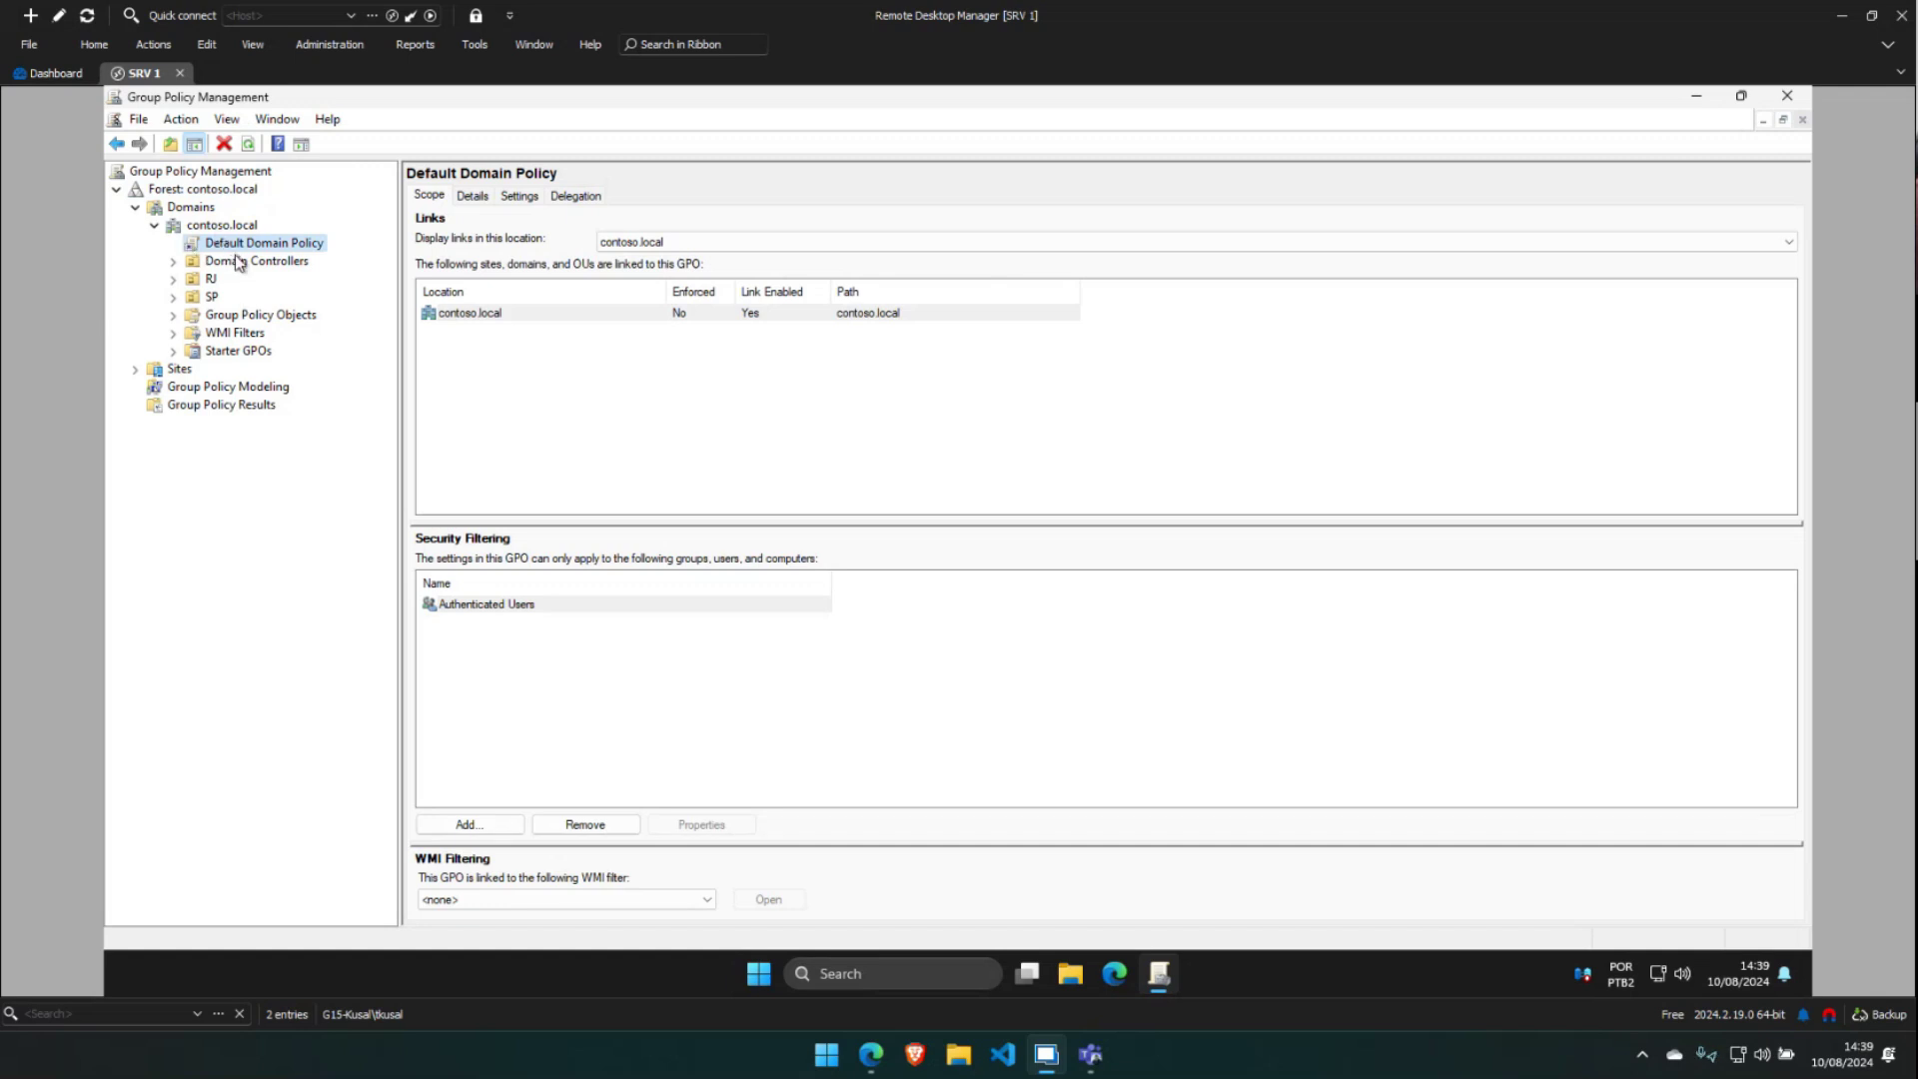
{"action": "left_click", "coordinate": [173, 316]}
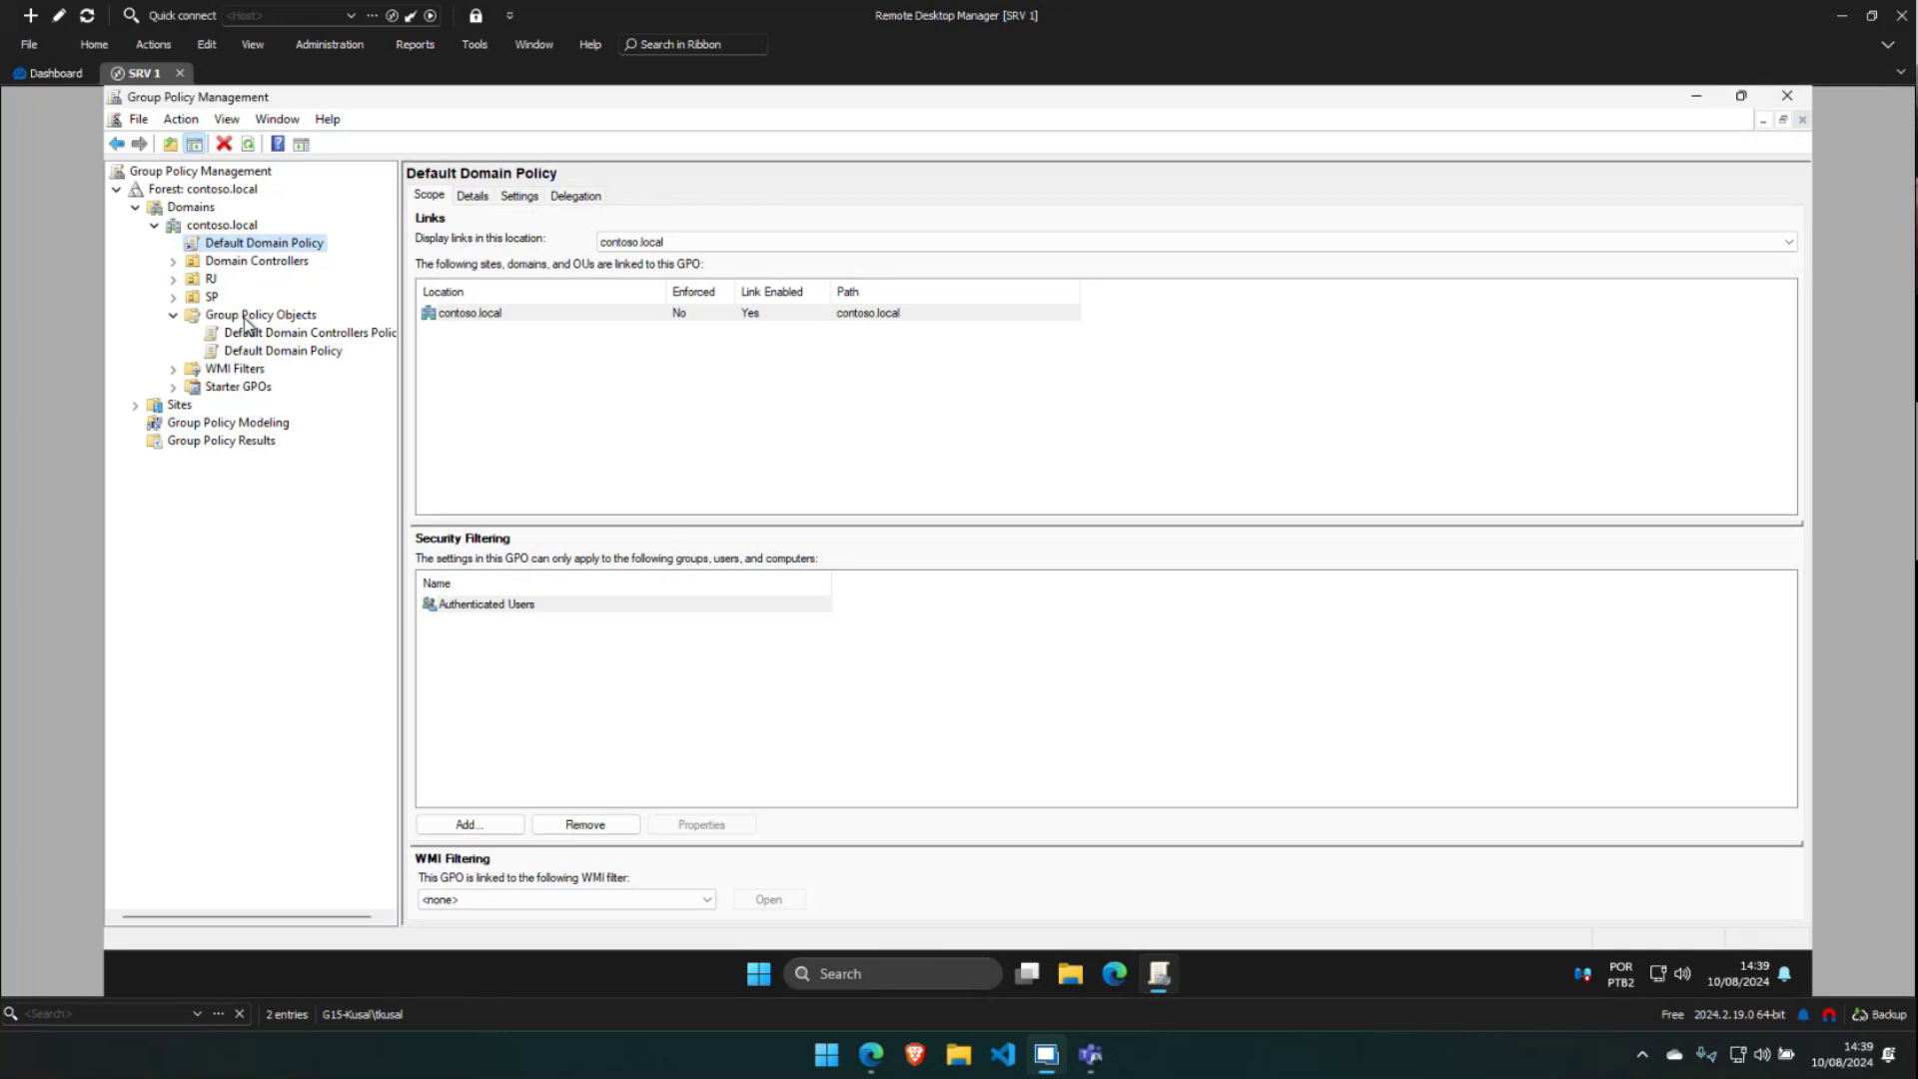
Display the Default Domain Policy's settings report, adding about:security_mmc.exe to the trusted sites
{"action": "left_click", "coordinate": [518, 199]}
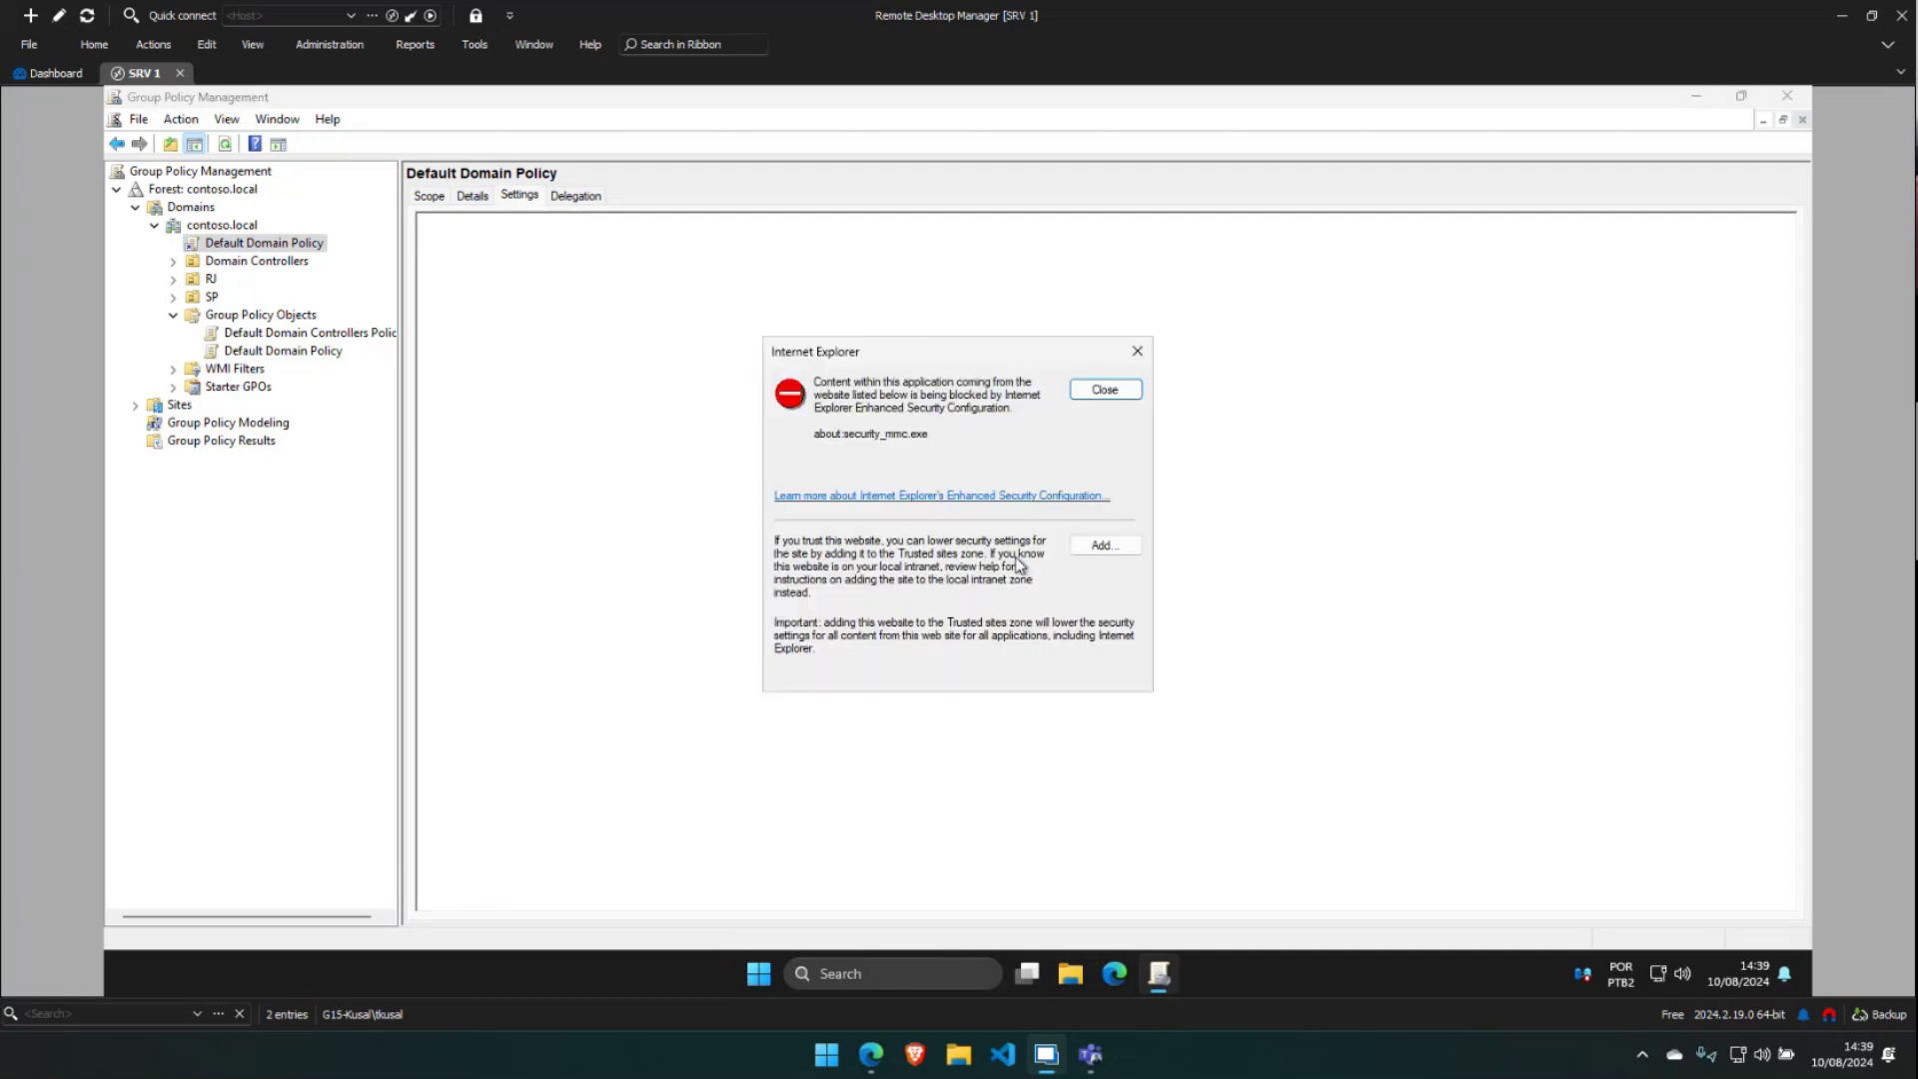
{"action": "left_click", "coordinate": [1087, 545]}
{"action": "left_click", "coordinate": [1095, 477]}
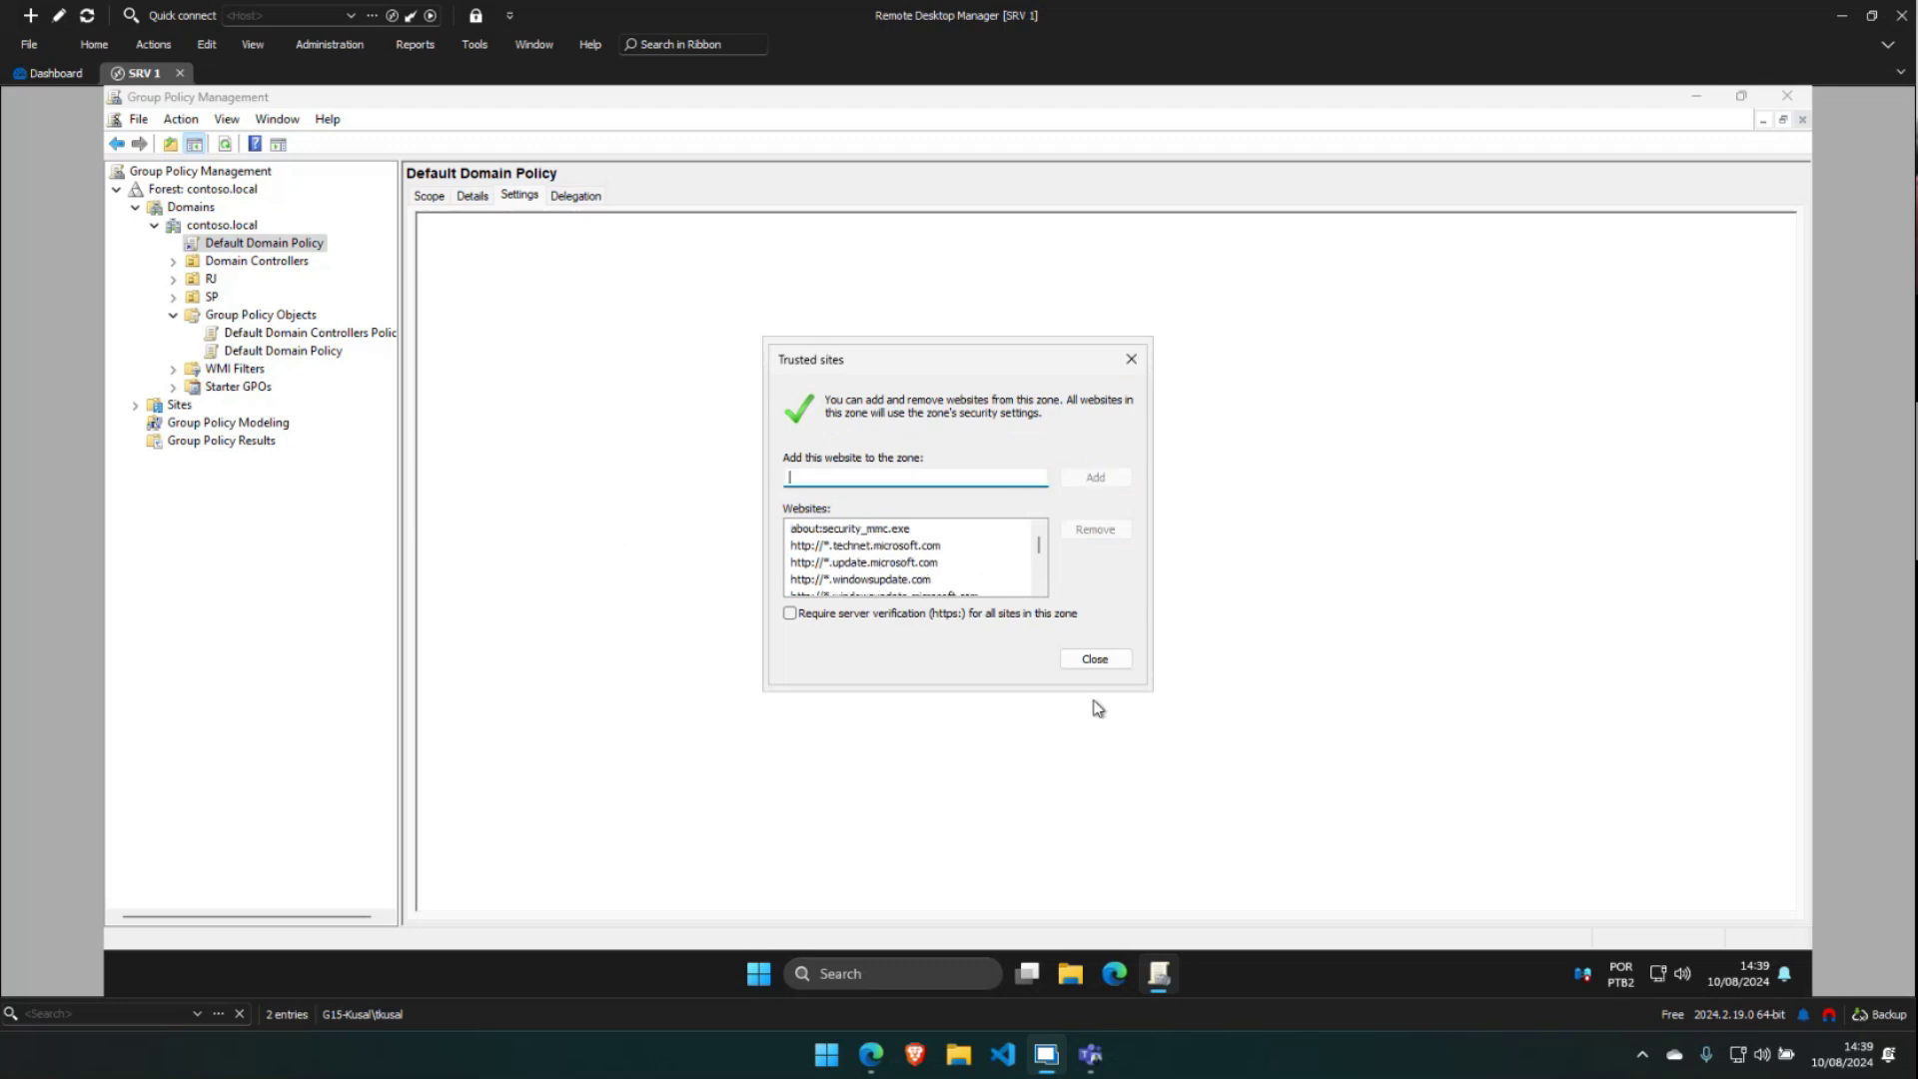
{"action": "left_click", "coordinate": [1096, 661]}
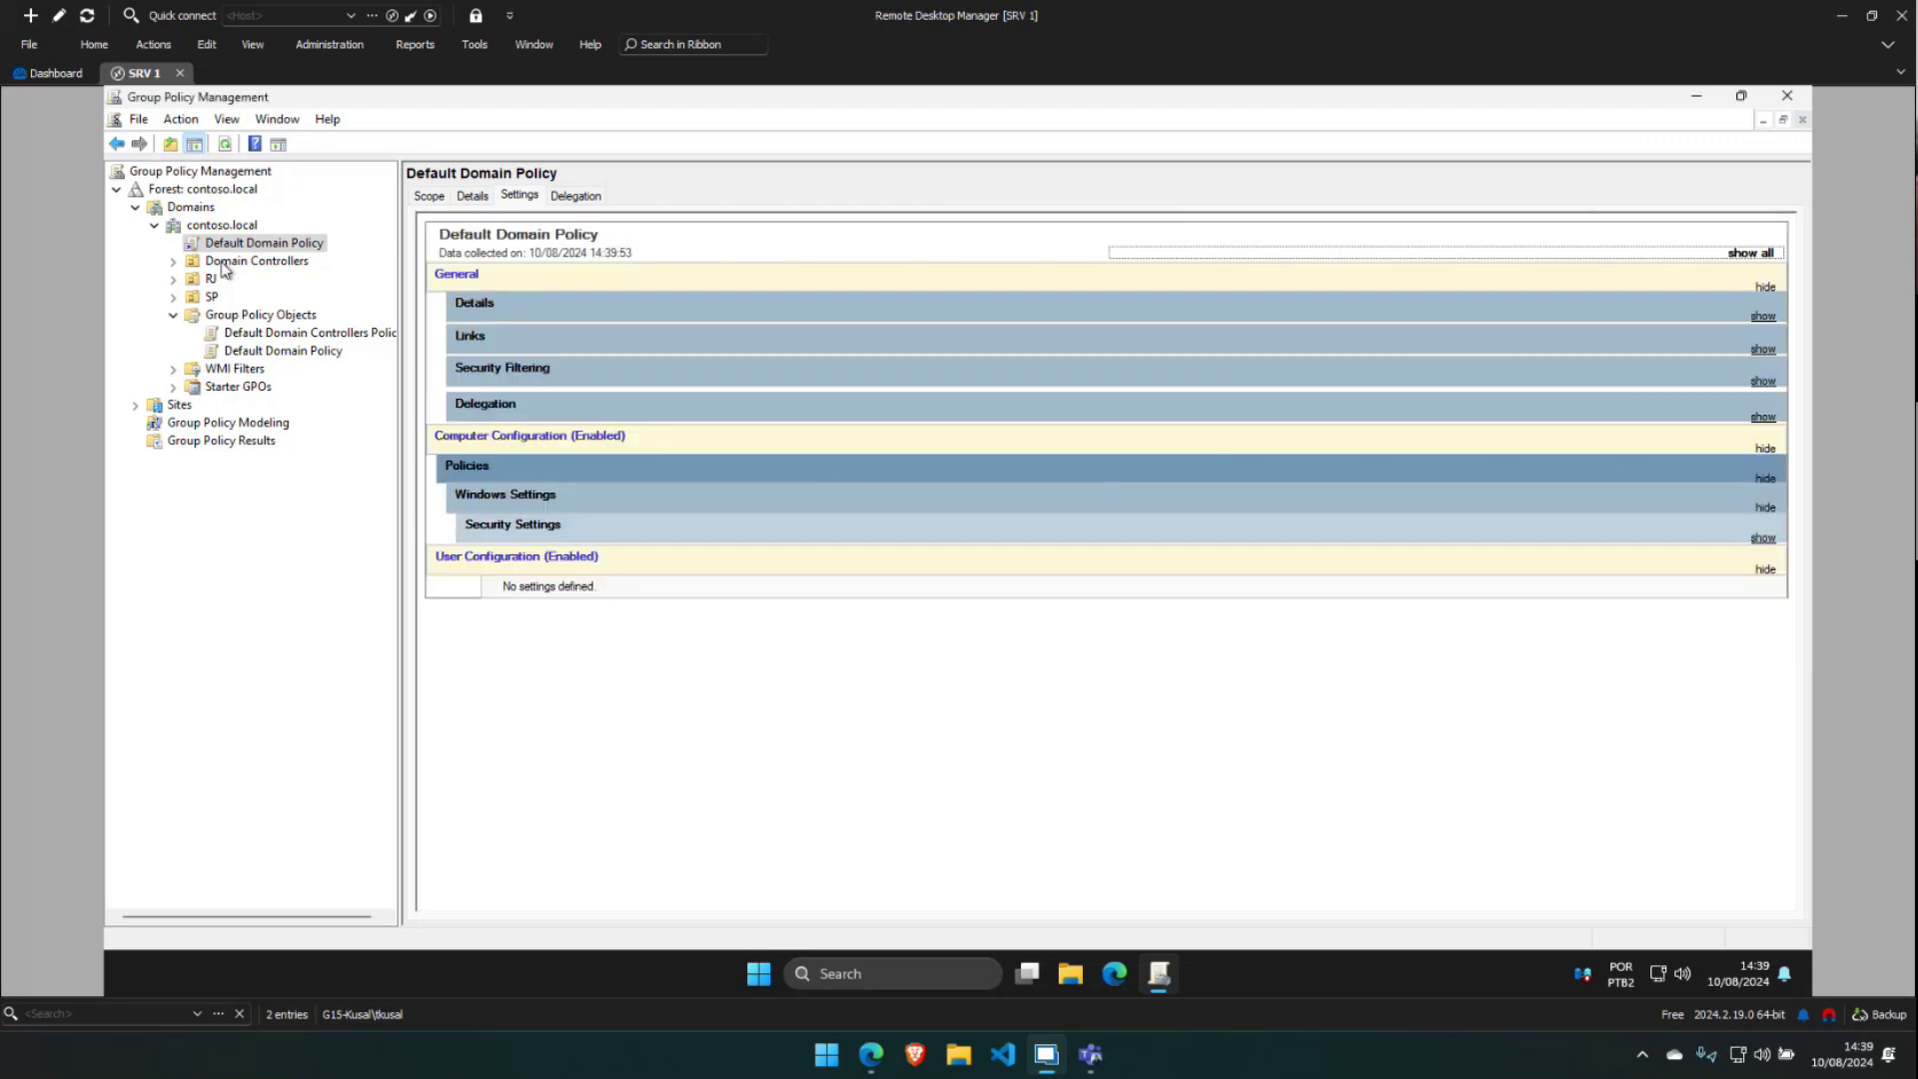
Examine the Password Policy values under Security Settings in the Default Domain Policy report
{"action": "left_click", "coordinate": [266, 246]}
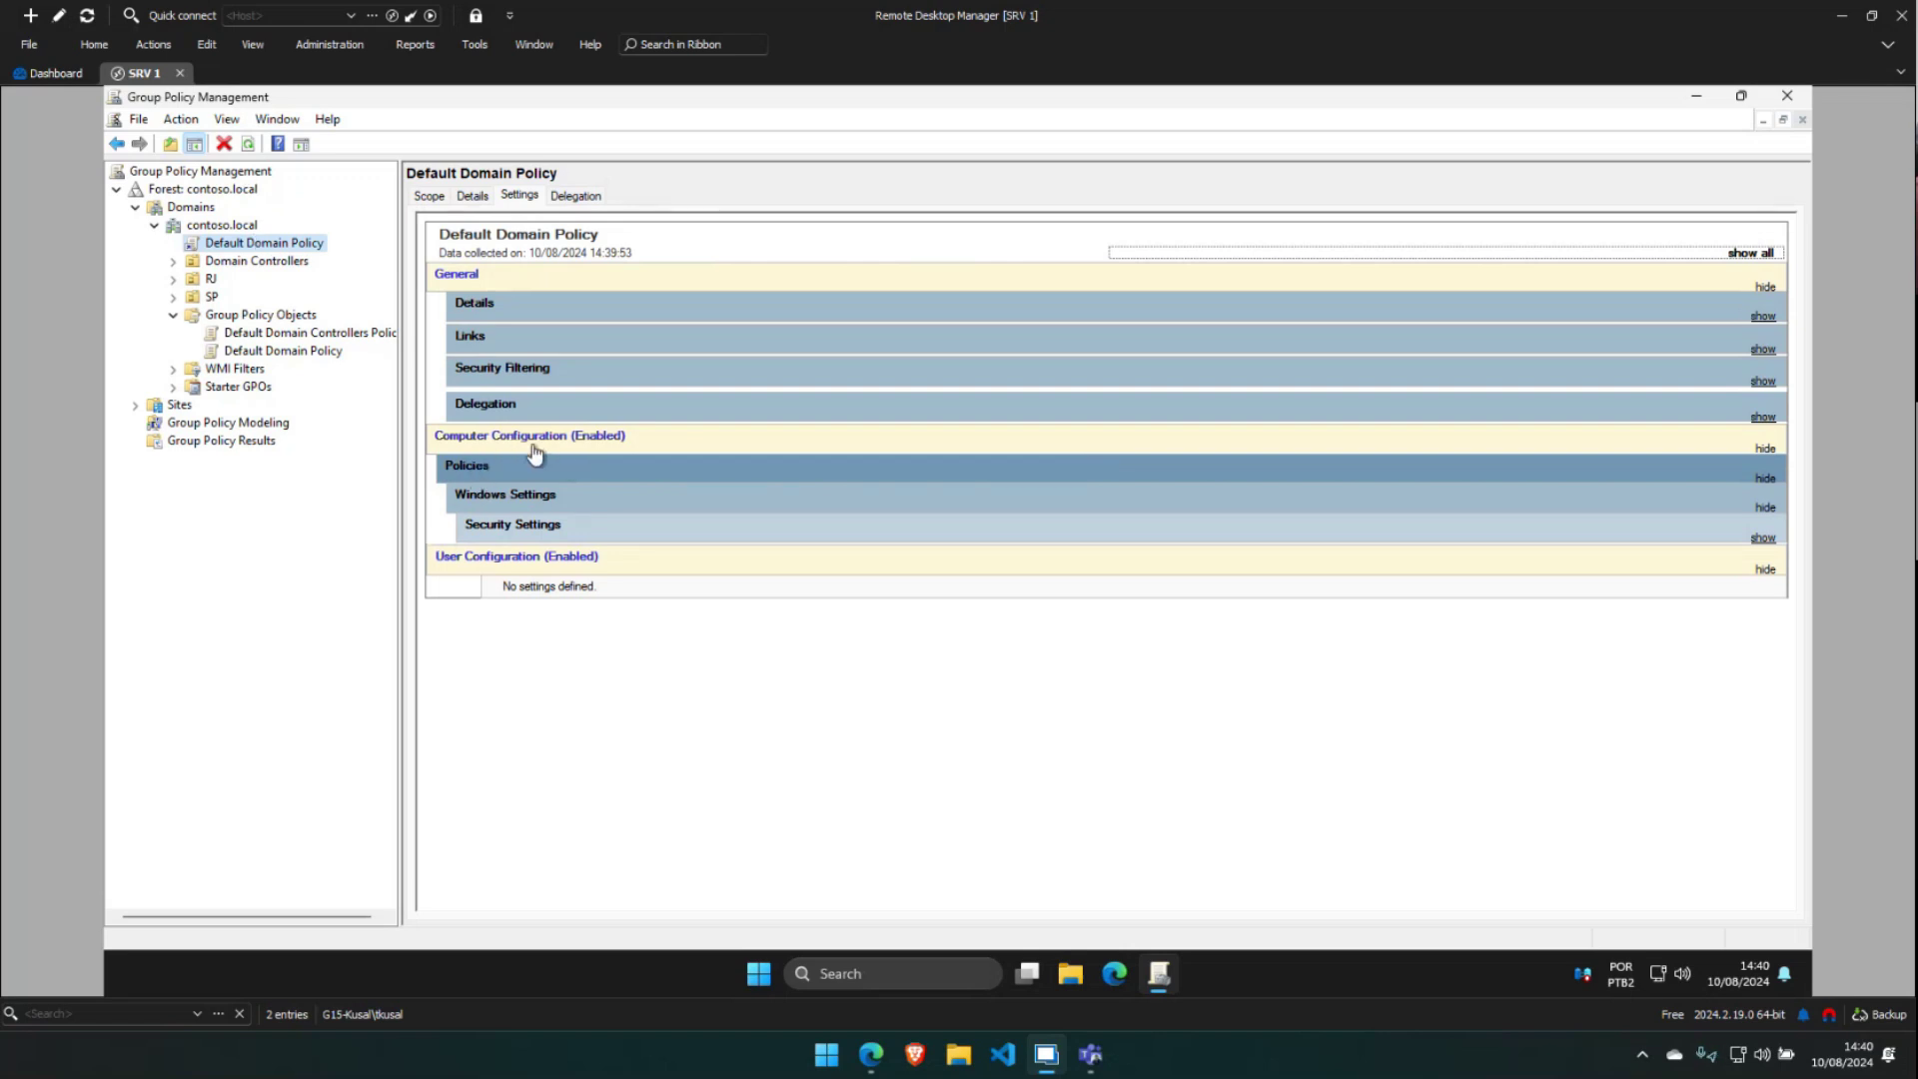
{"action": "left_click", "coordinate": [547, 526]}
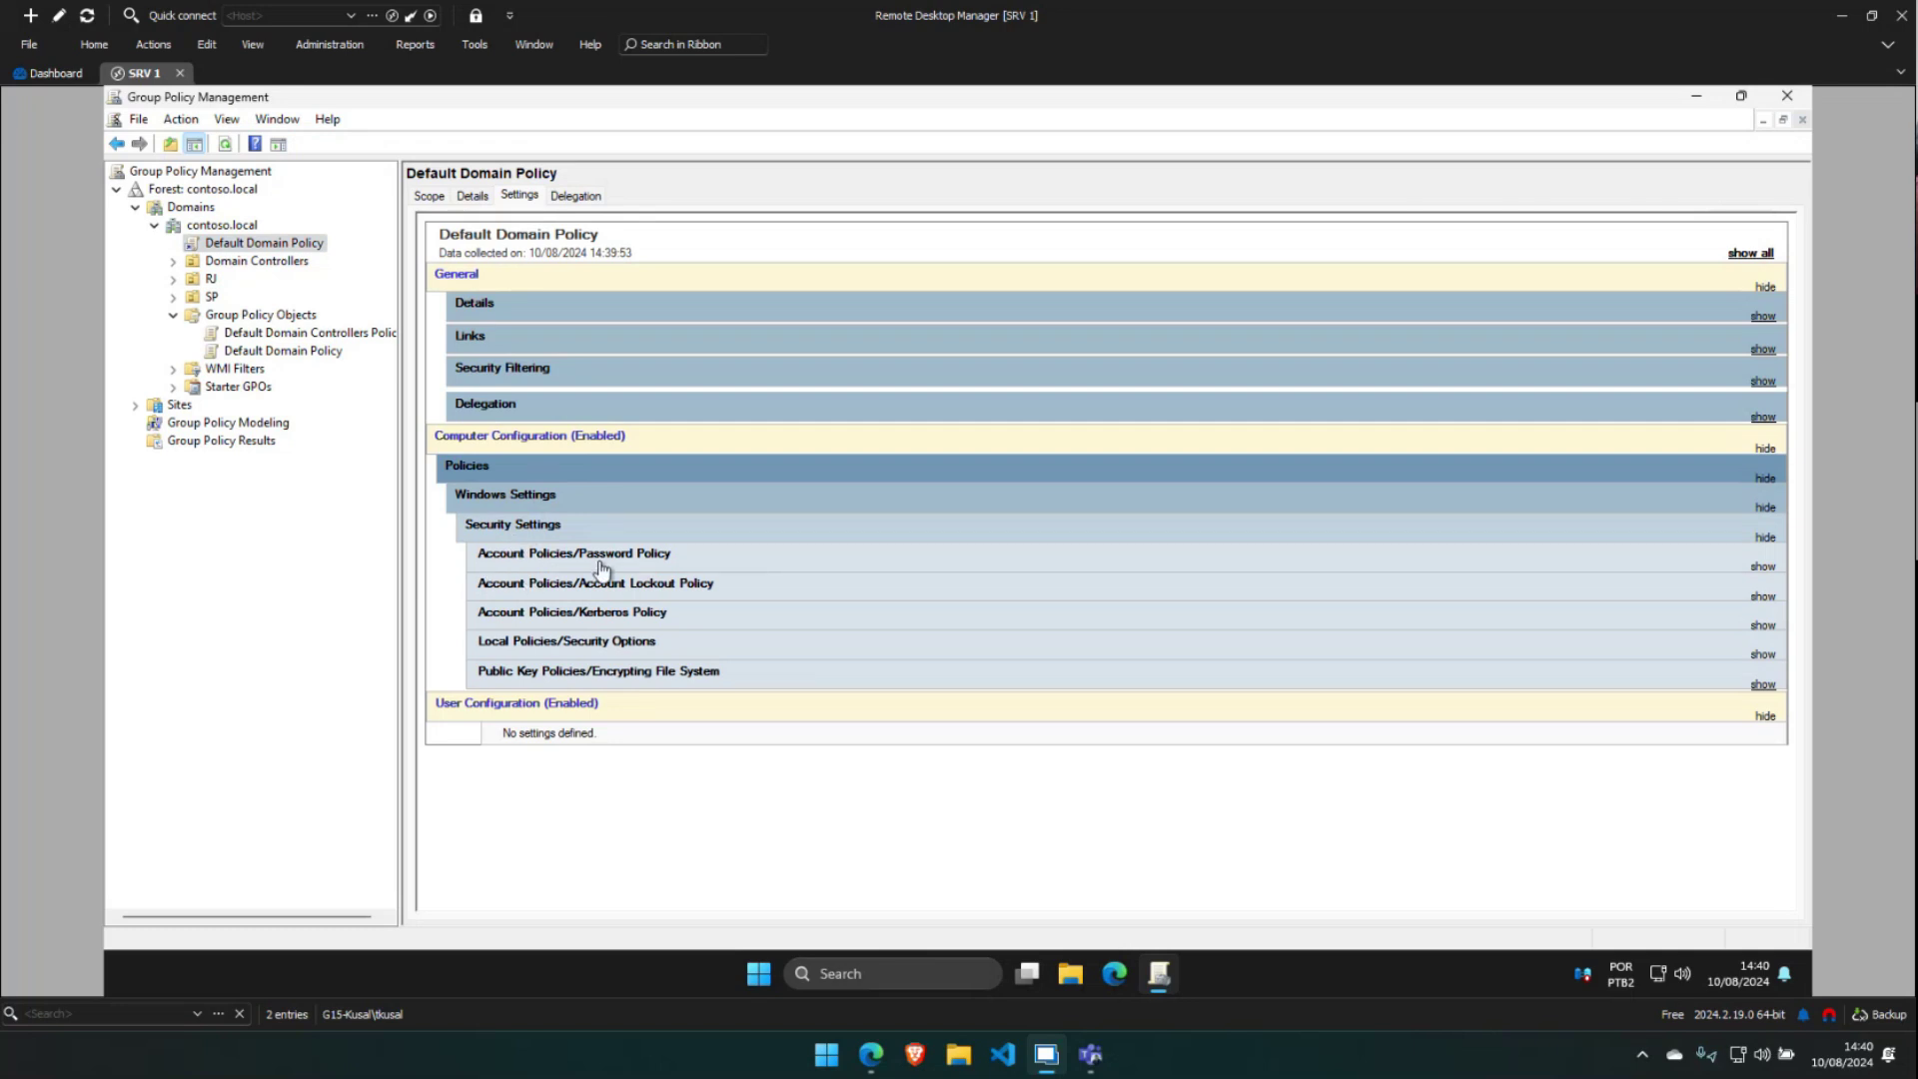
{"action": "left_click", "coordinate": [651, 557]}
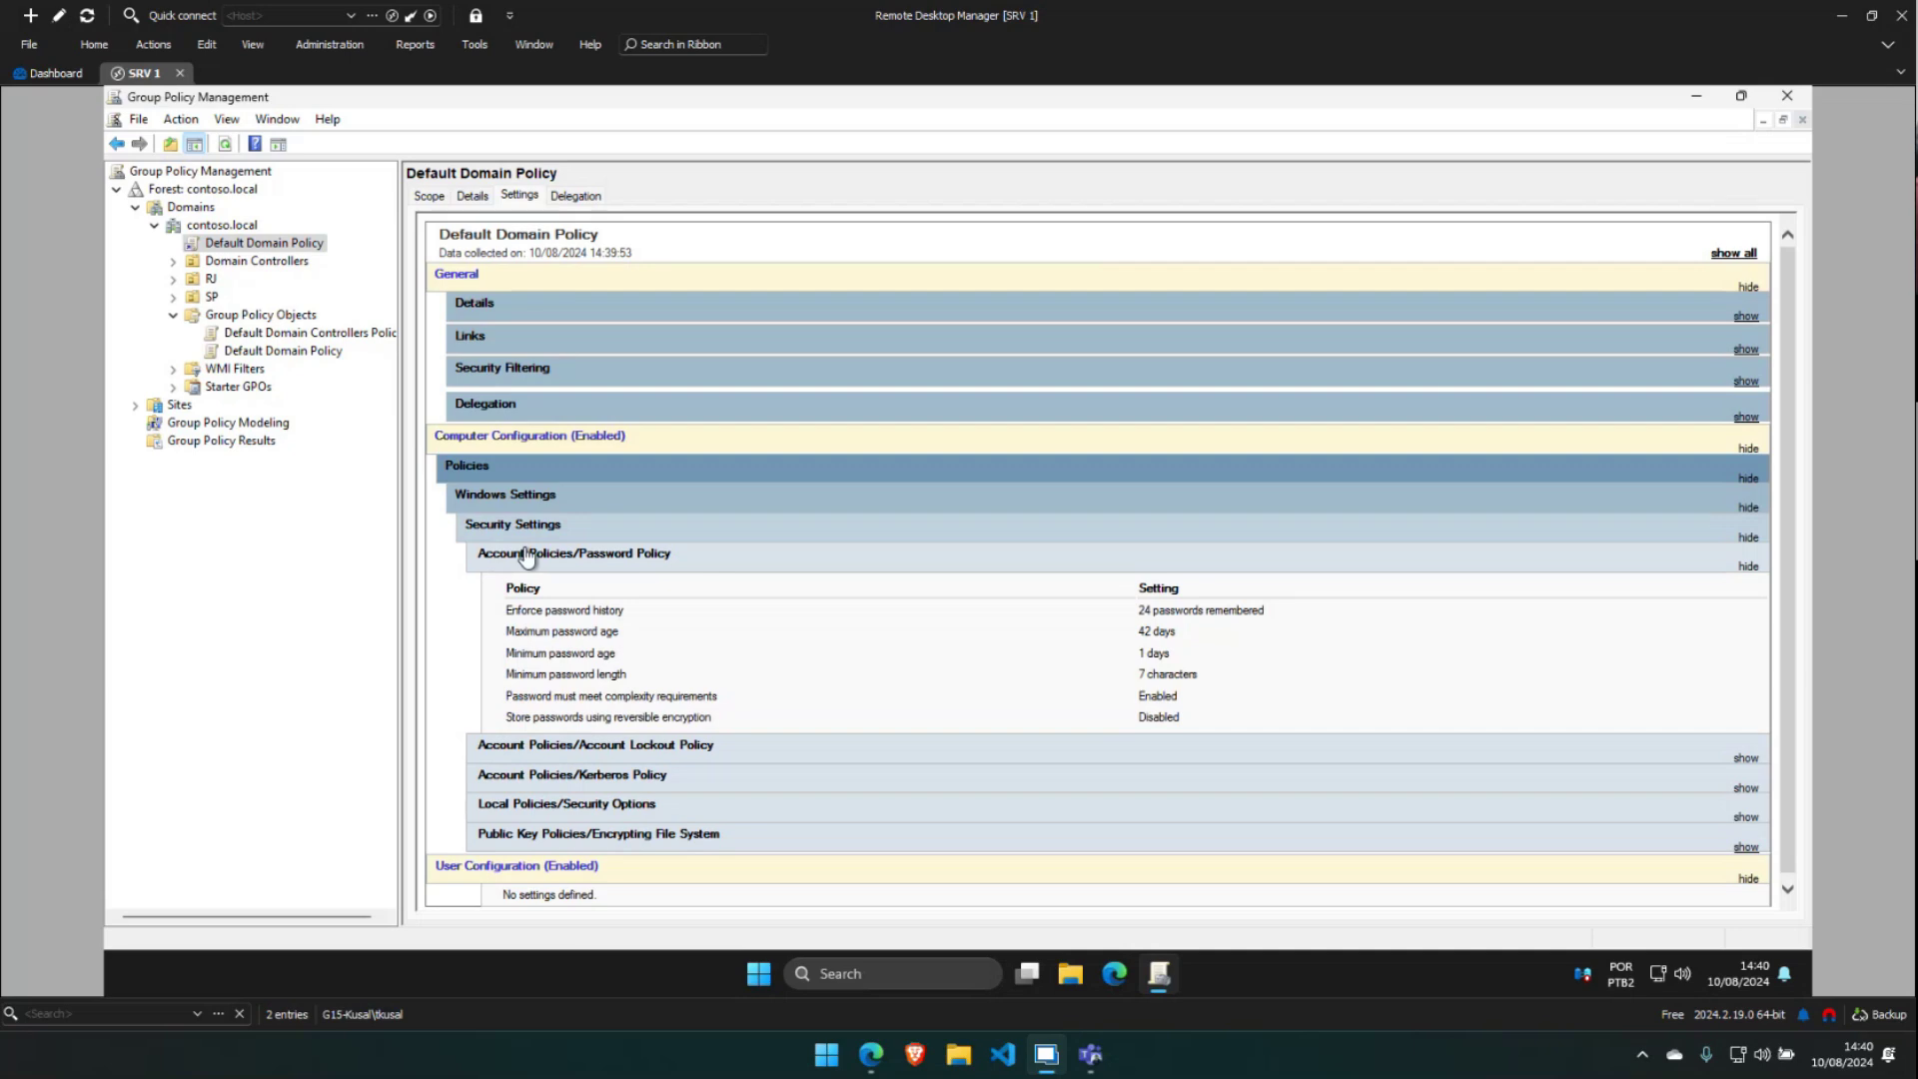
Open the Default Domain Policy for editing and move the editor window clear of the report's policy names
{"action": "right_click", "coordinate": [252, 247]}
{"action": "left_click", "coordinate": [298, 253]}
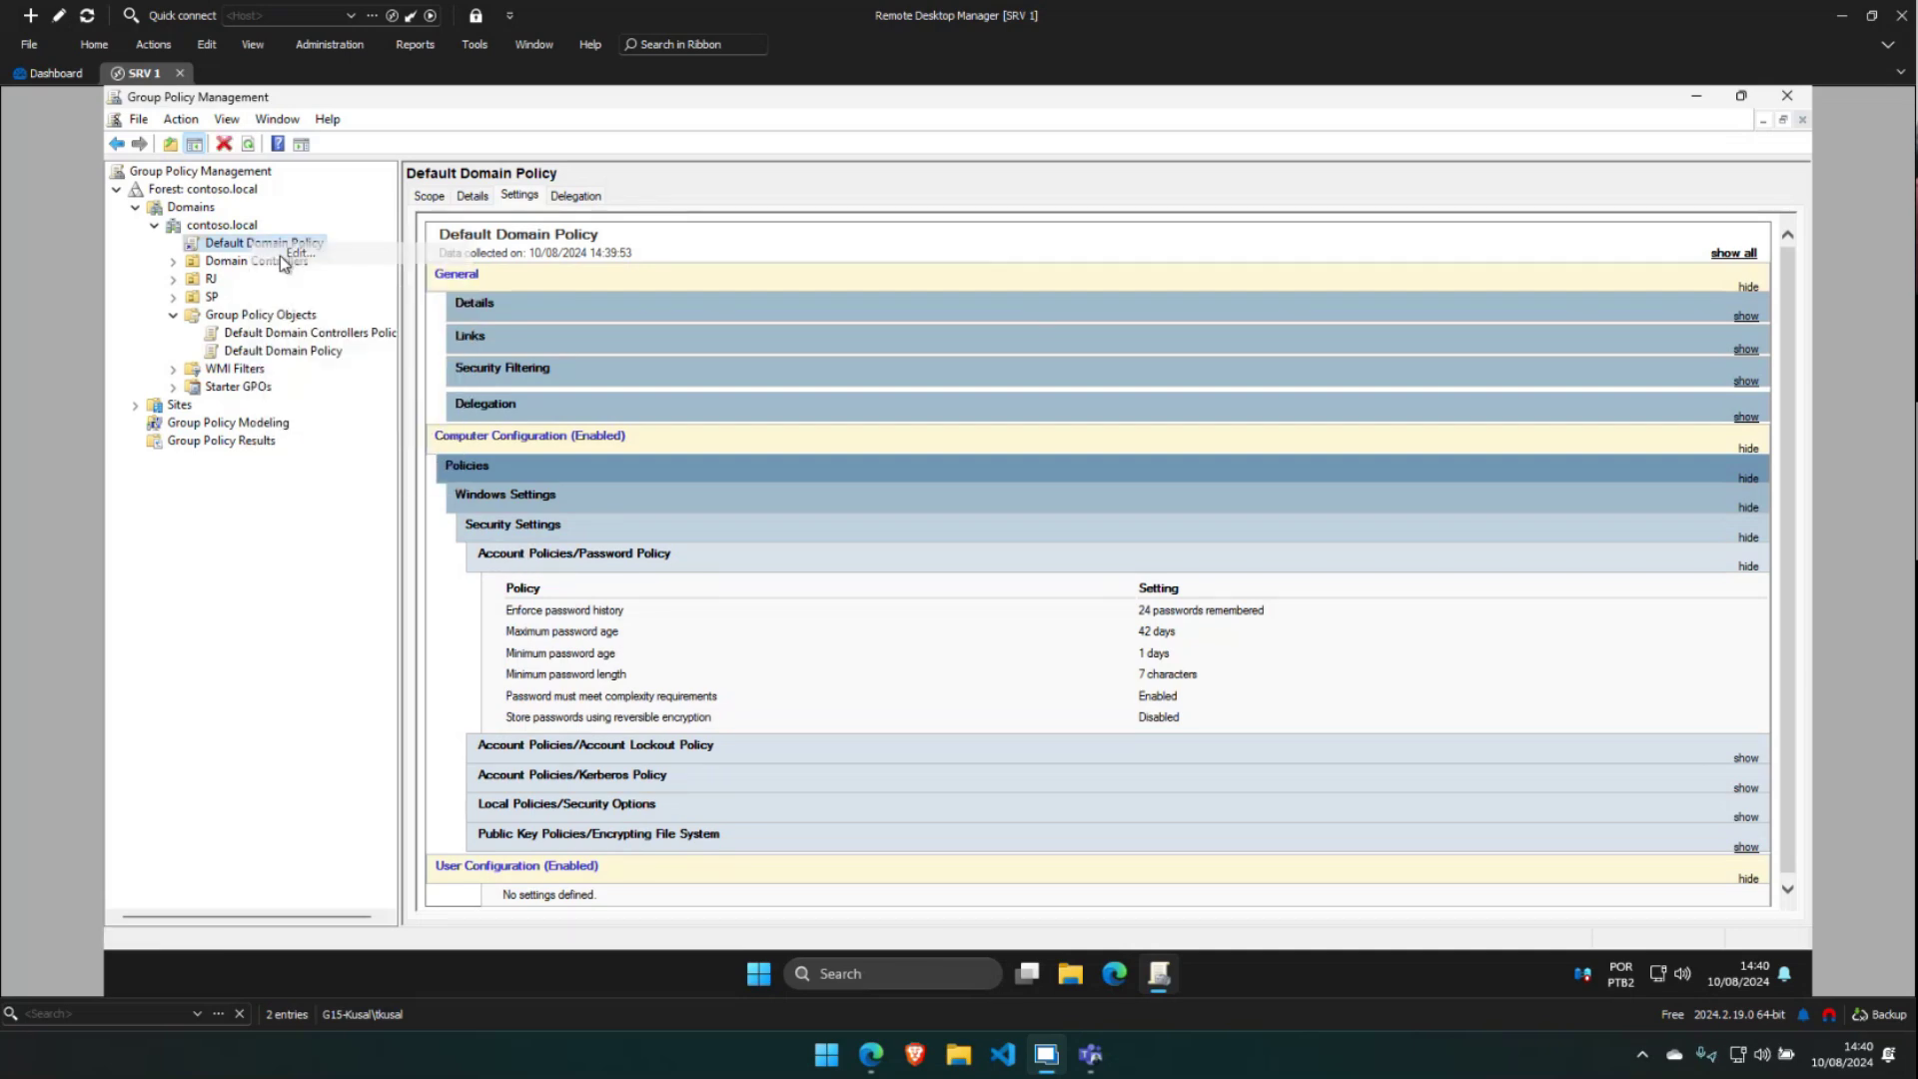
{"action": "left_click_drag", "start_coordinate": [465, 182], "coordinate": [1153, 198]}
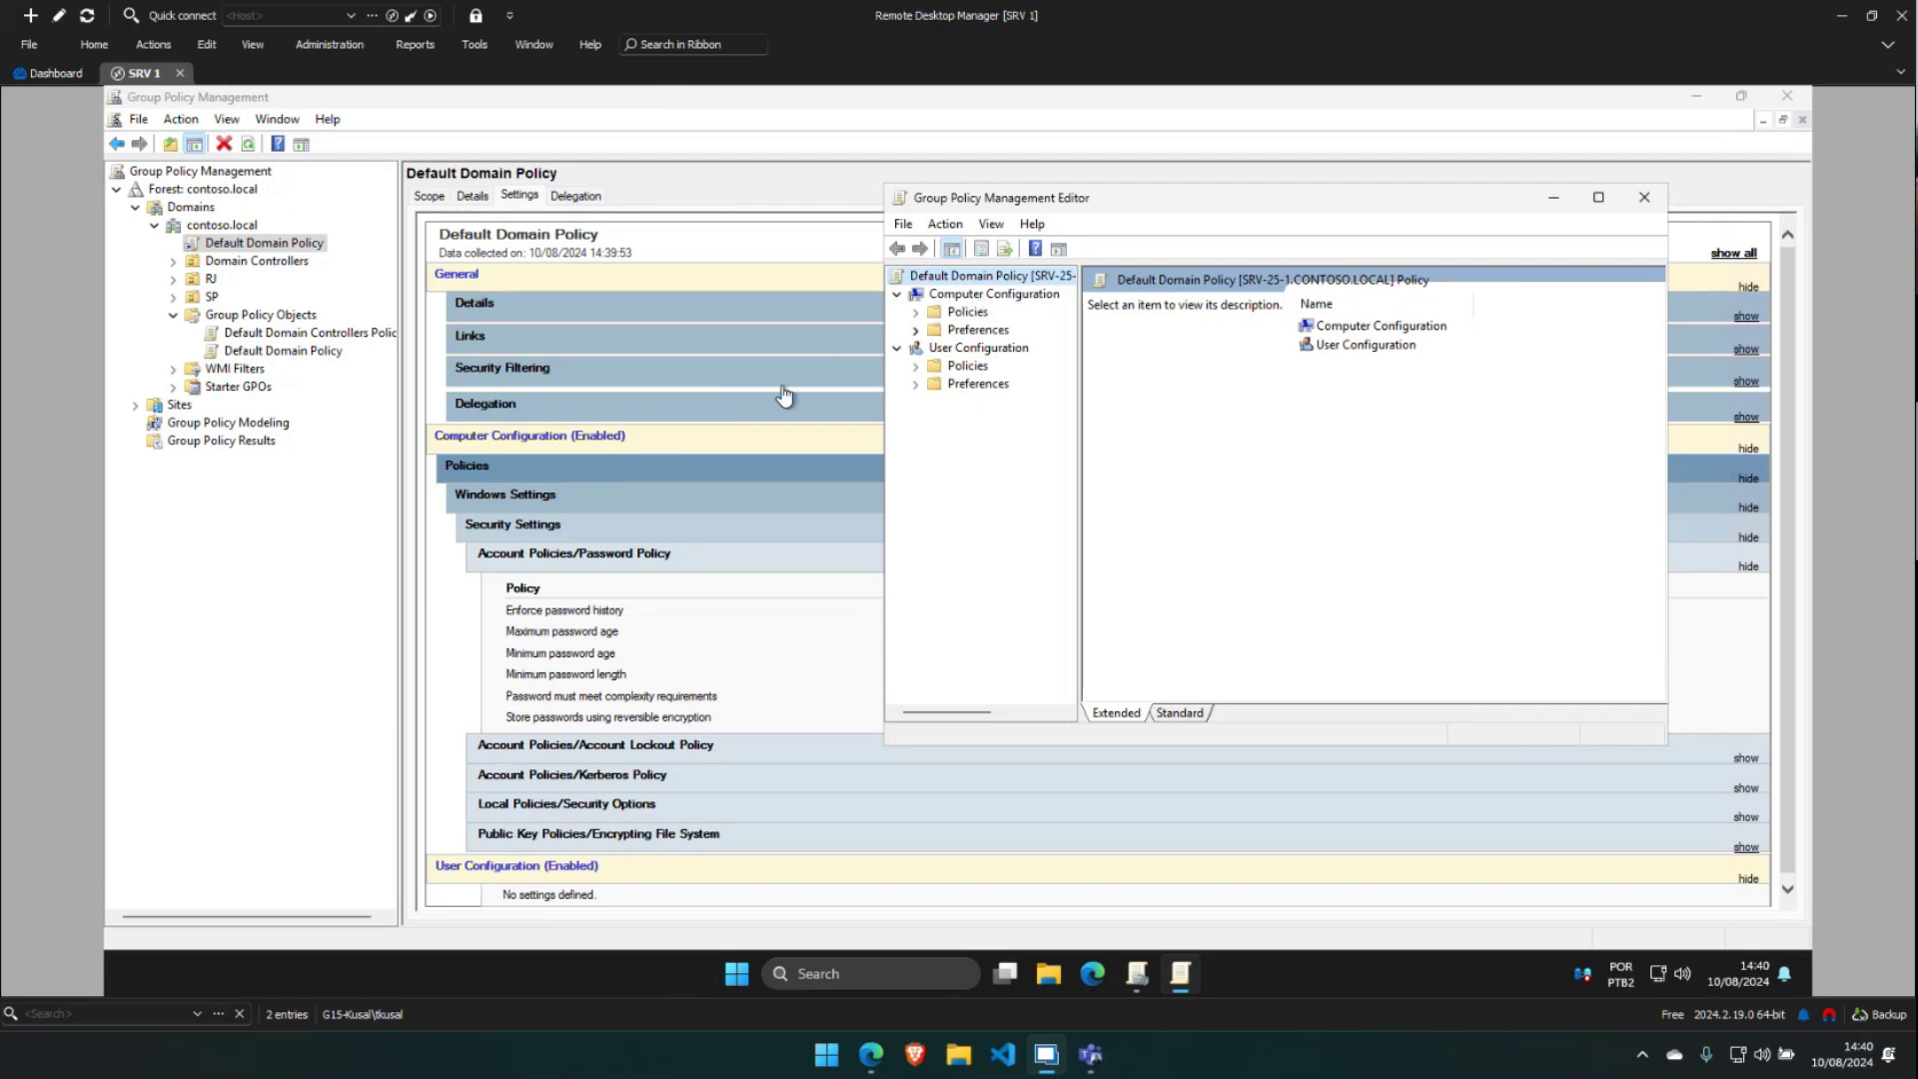
Open Password Policy under Computer Configuration > Policies > Windows Settings > Security Settings > Account Policies in the editor
{"action": "left_click", "coordinate": [915, 311]}
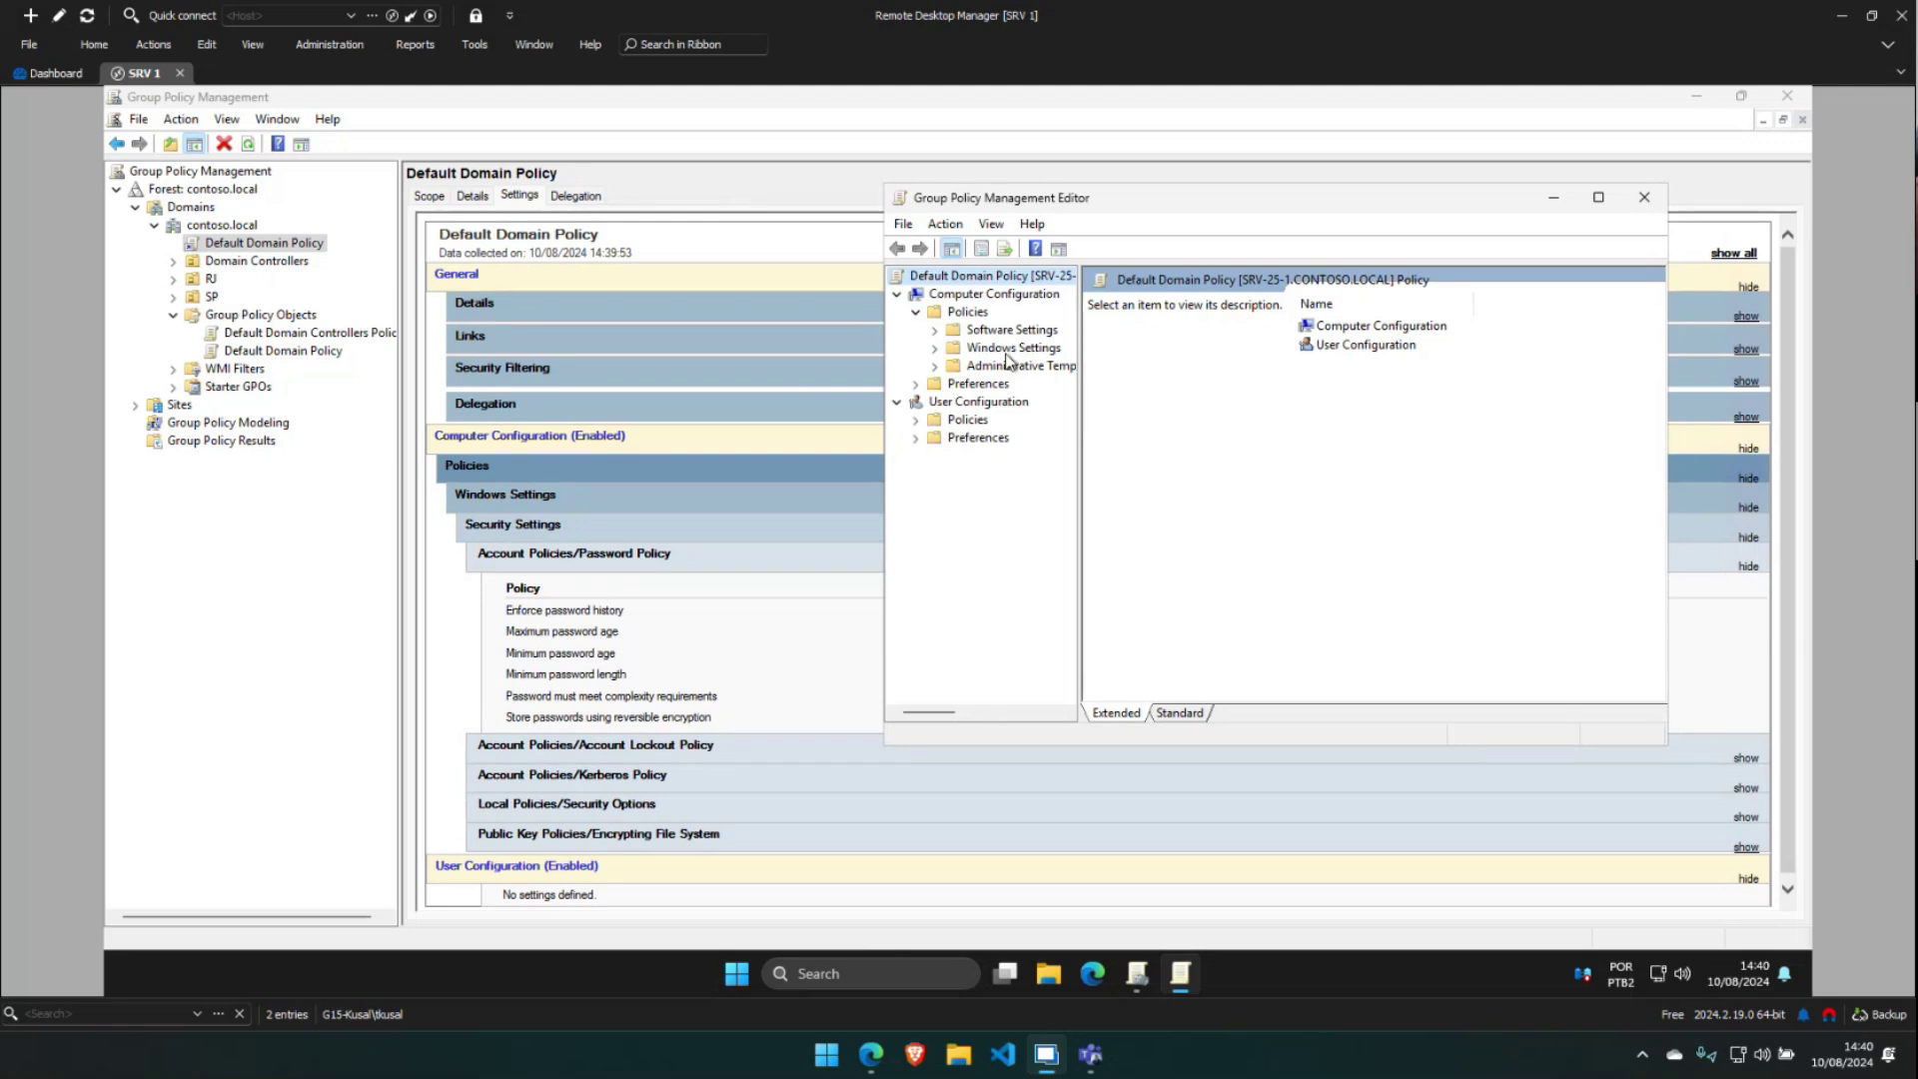
{"action": "left_click", "coordinate": [935, 349]}
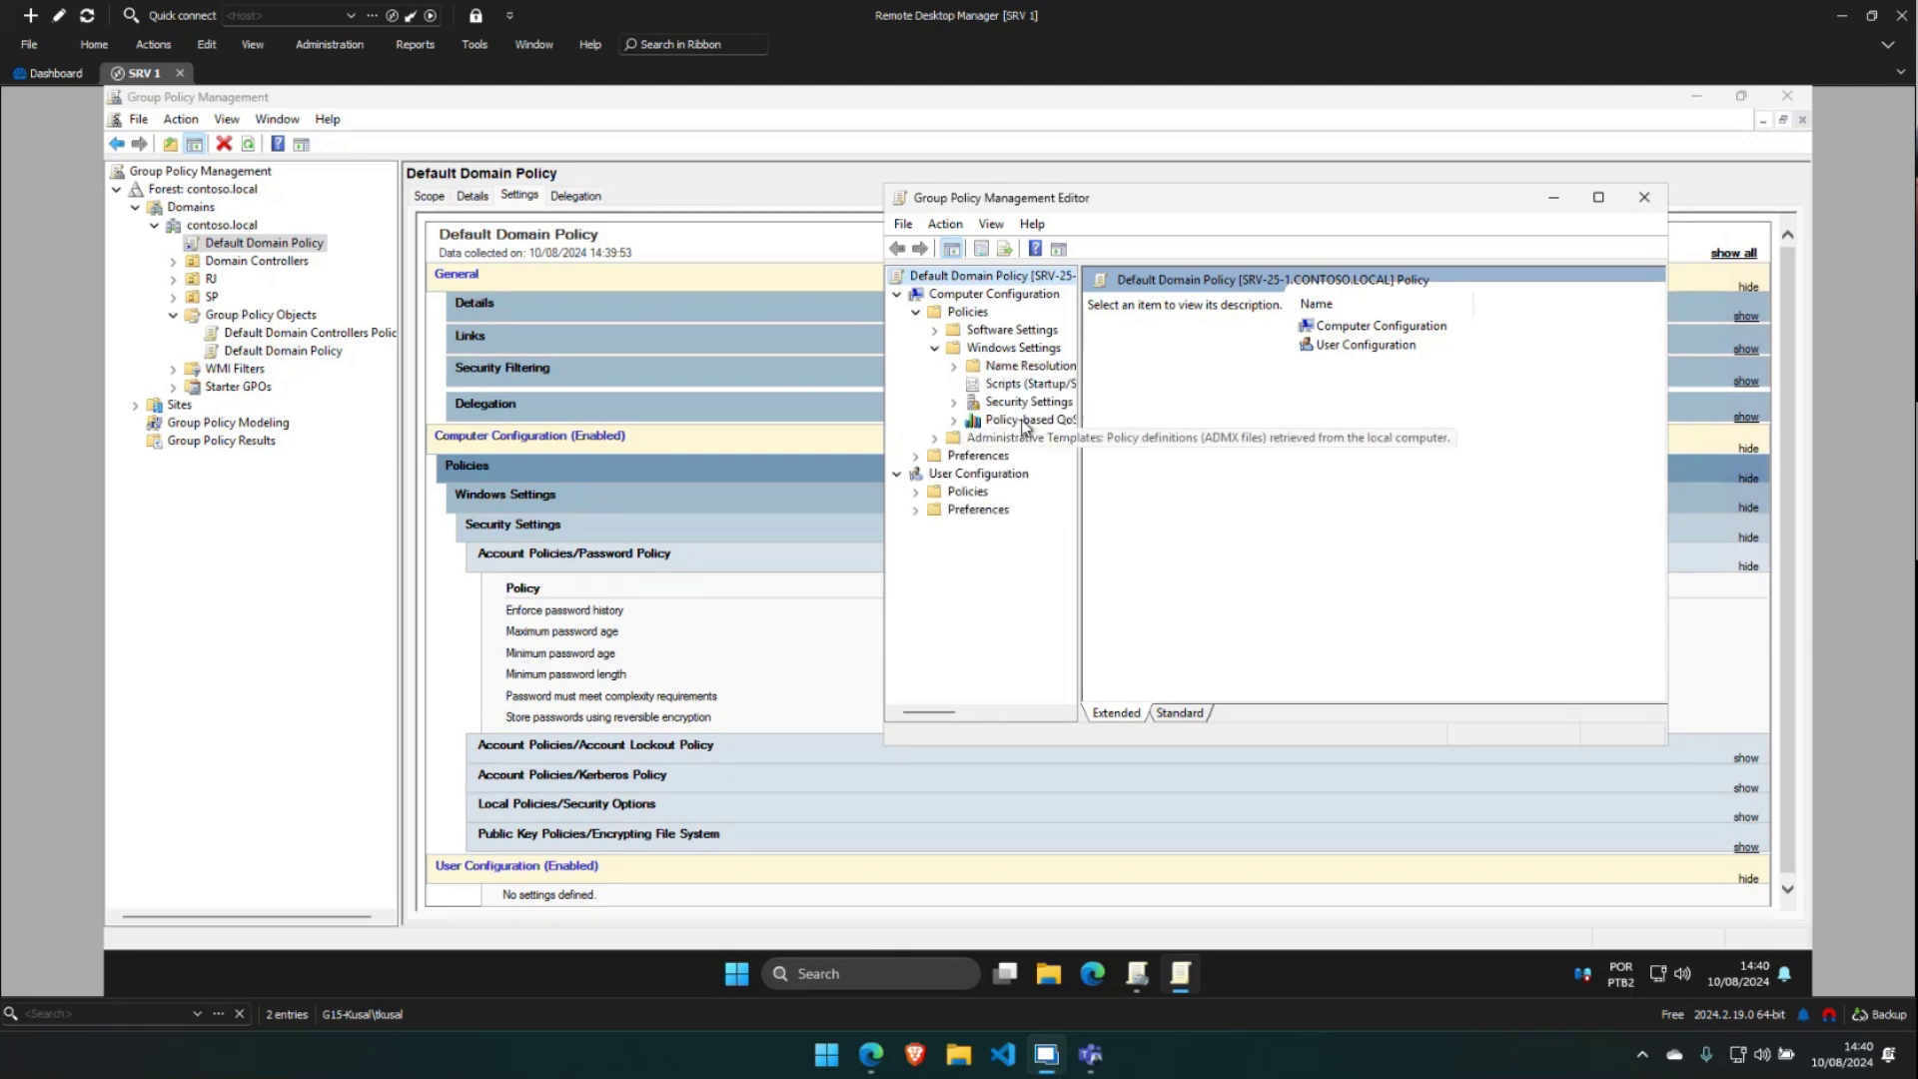
{"action": "left_click", "coordinate": [954, 402]}
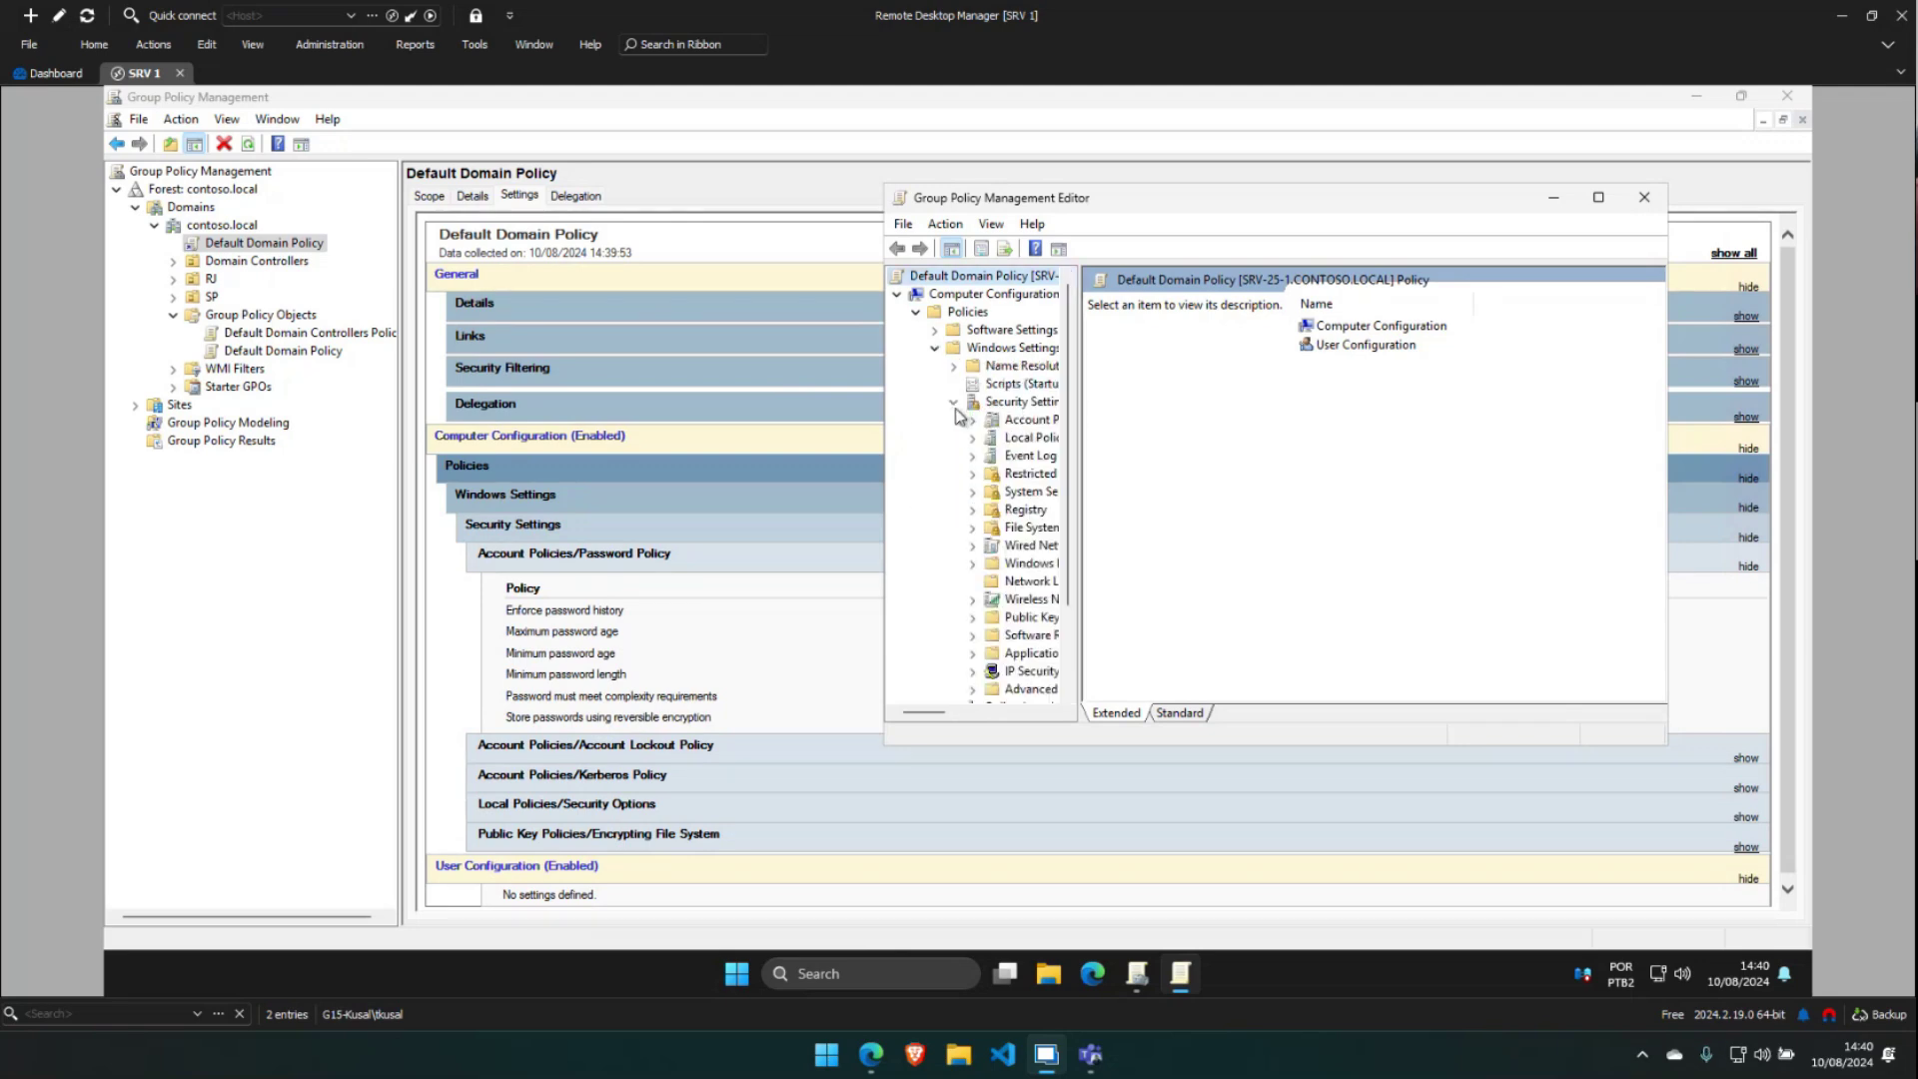
{"action": "left_click", "coordinate": [1031, 423]}
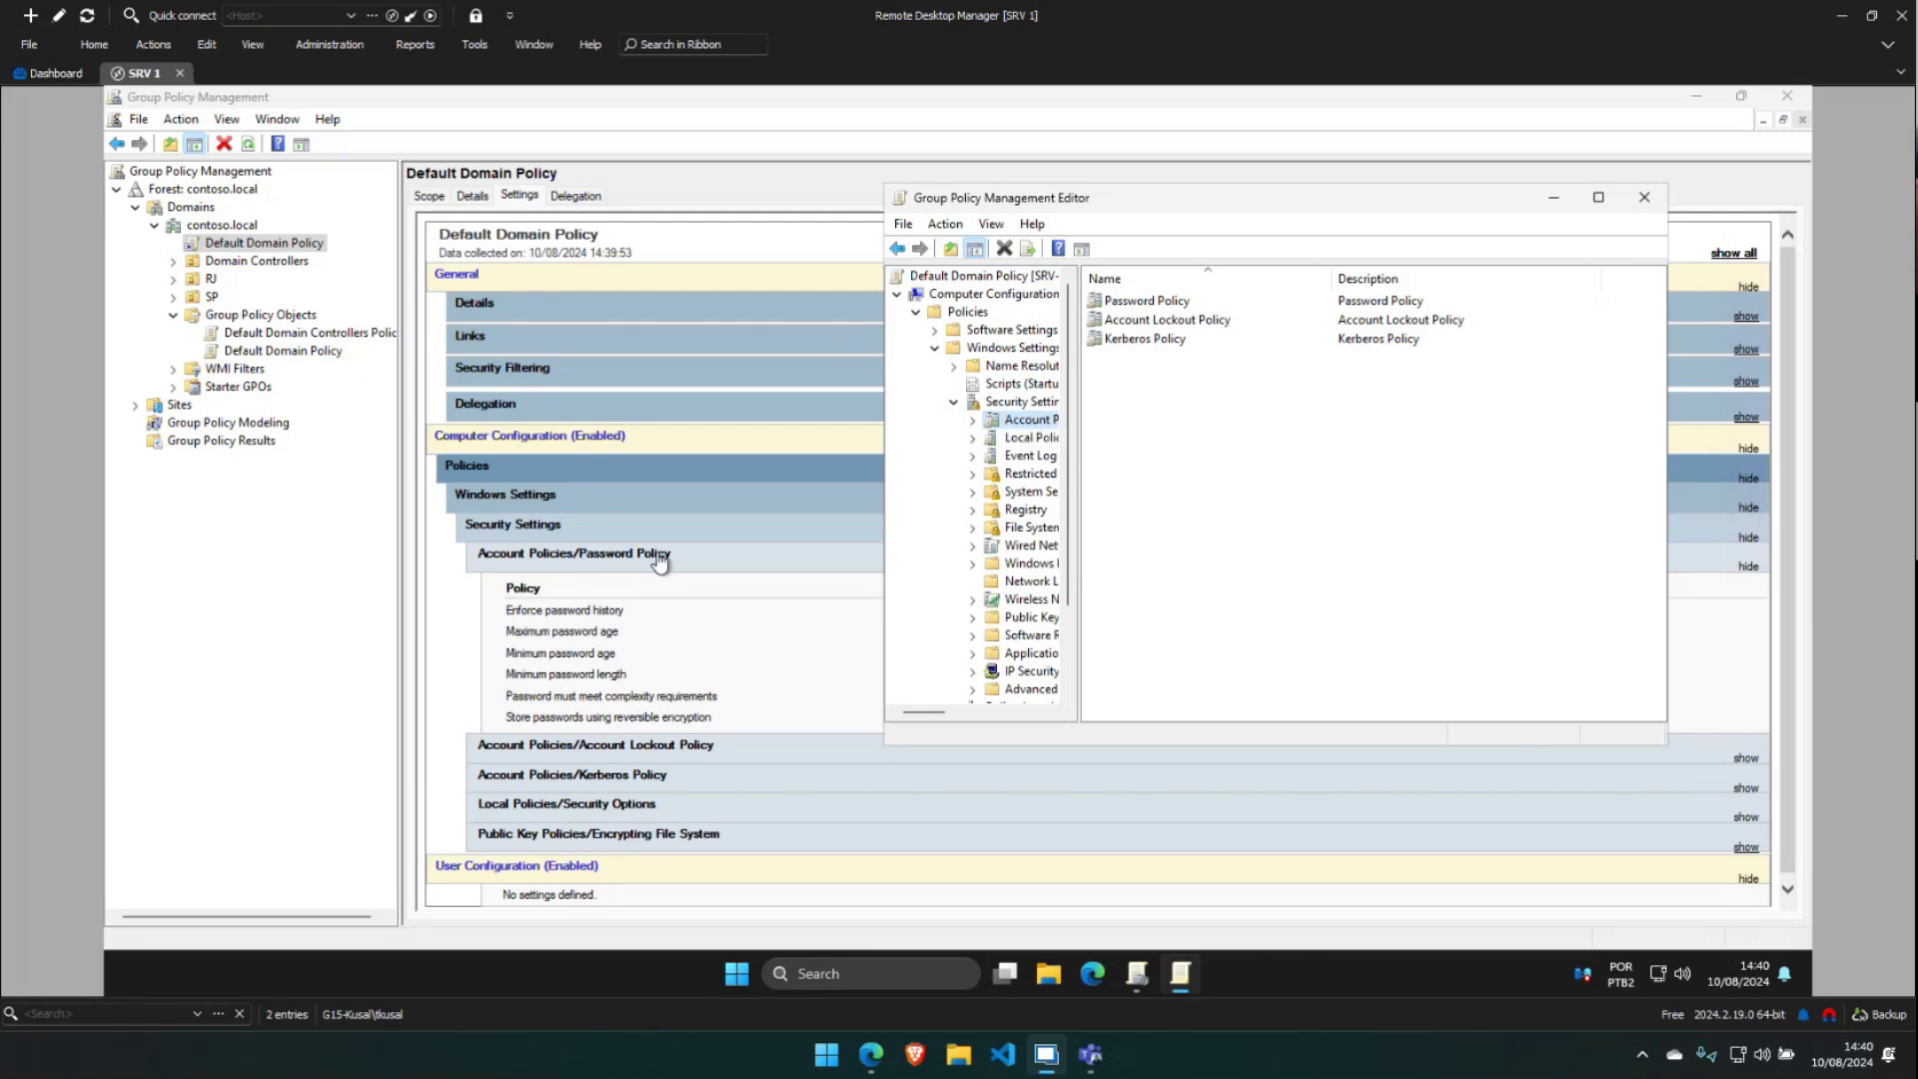
{"action": "double_click", "coordinate": [1162, 301]}
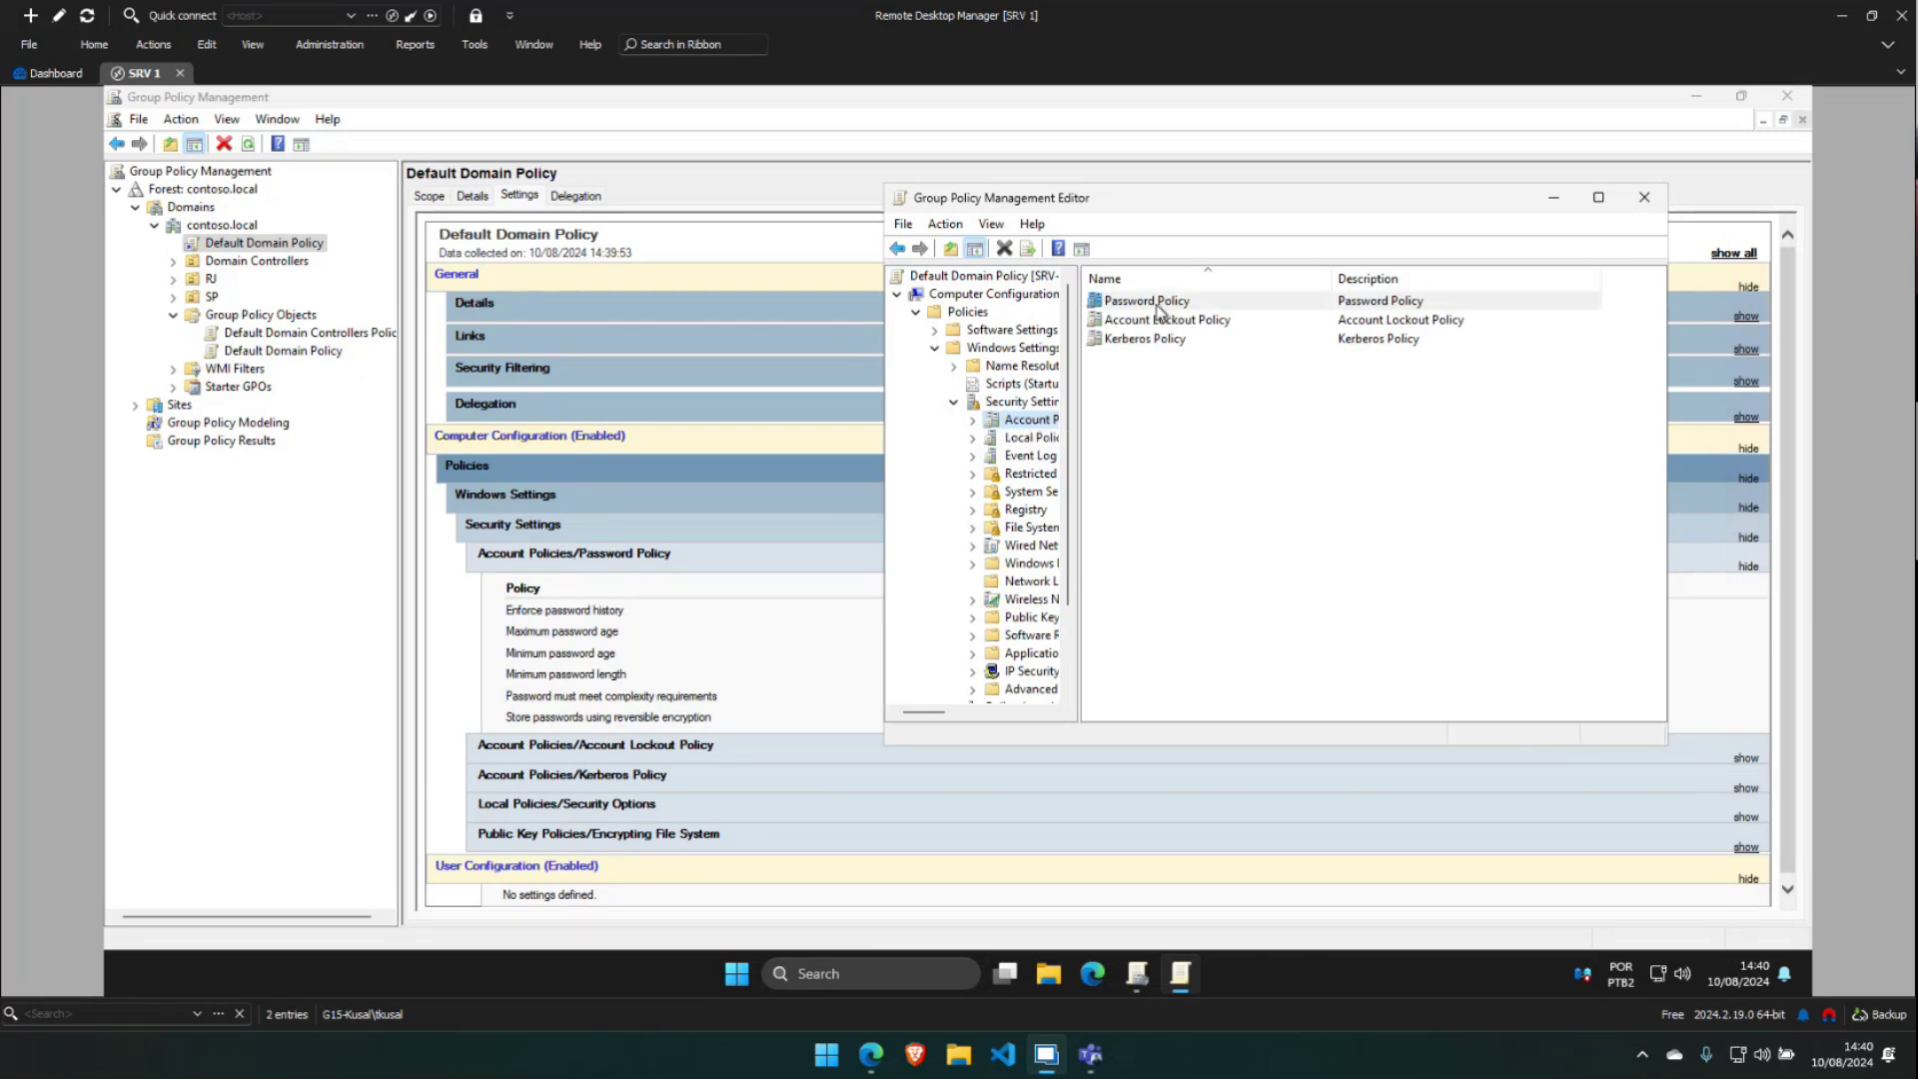
{"action": "left_click_drag", "start_coordinate": [1167, 206], "coordinate": [964, 186]}
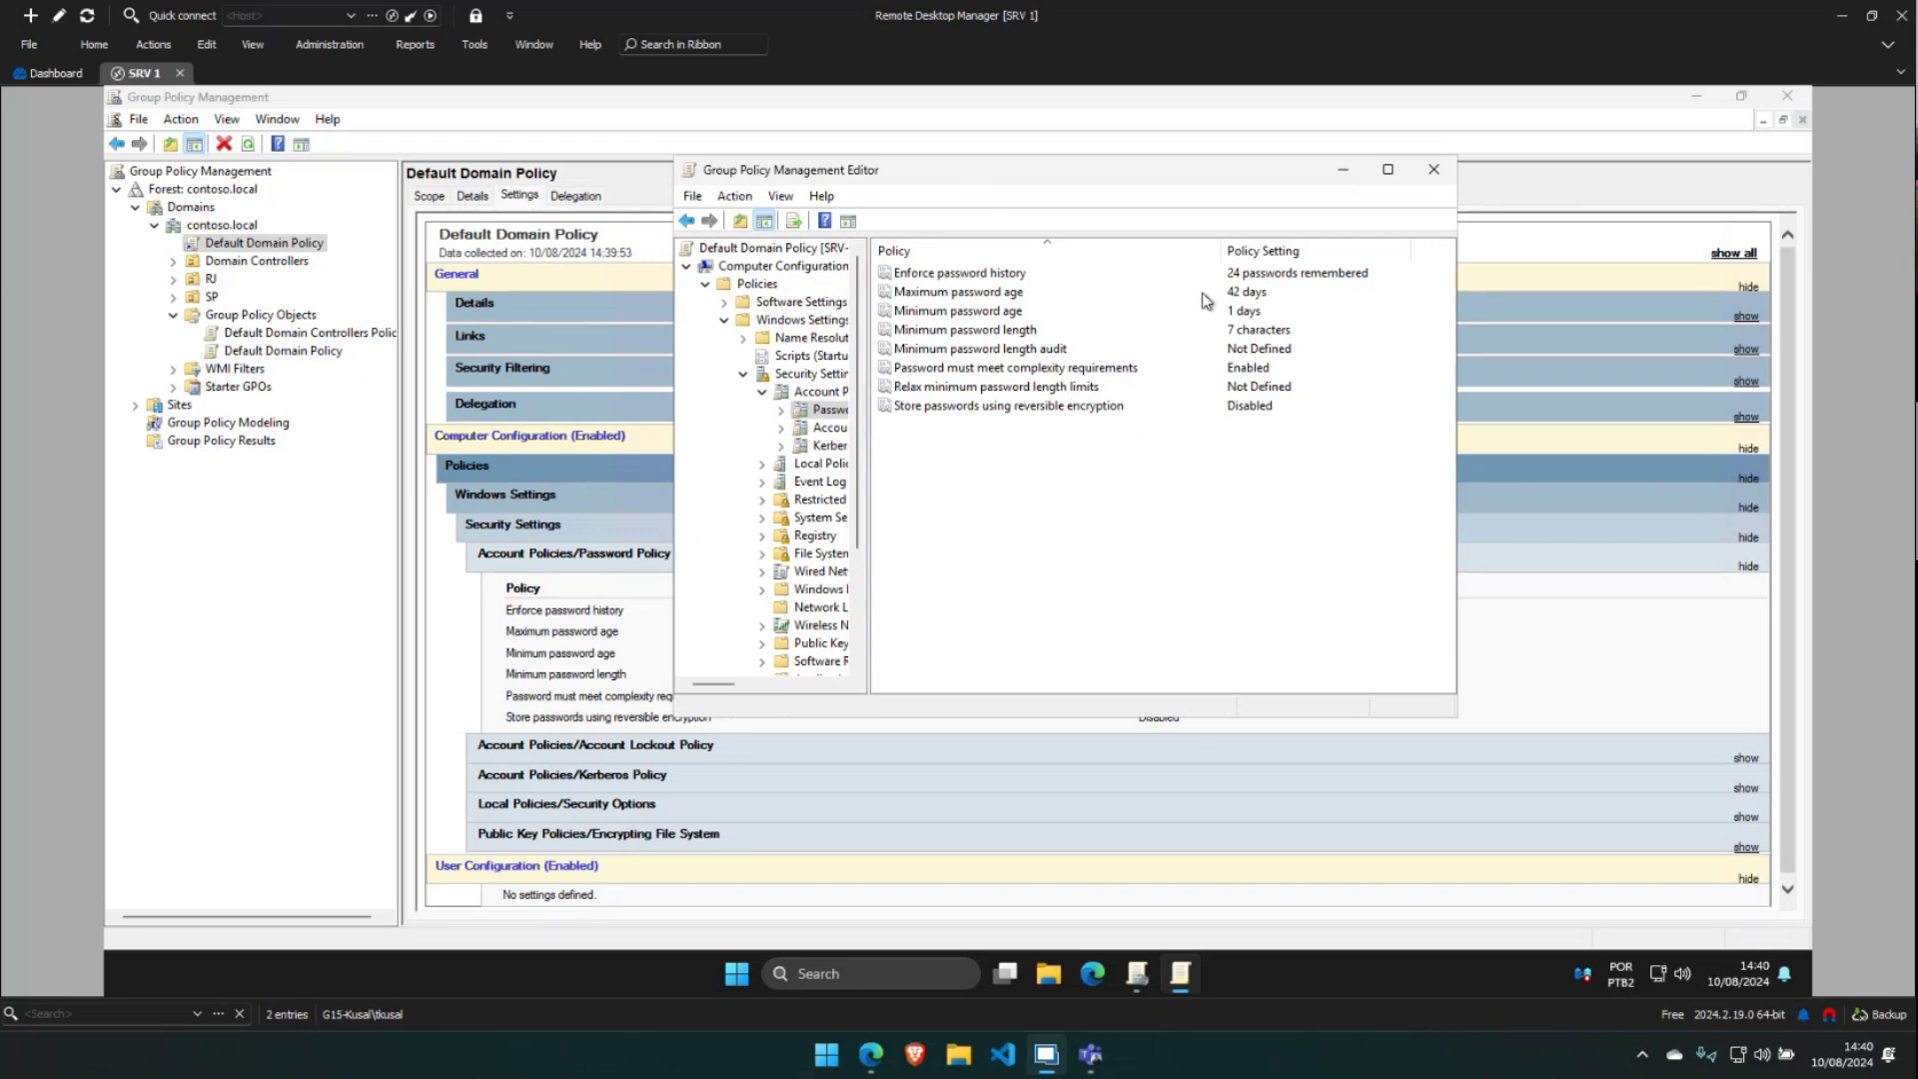
Review the password history, maximum age, minimum age and minimum length settings in the Password Policy
{"action": "left_click", "coordinate": [1297, 276]}
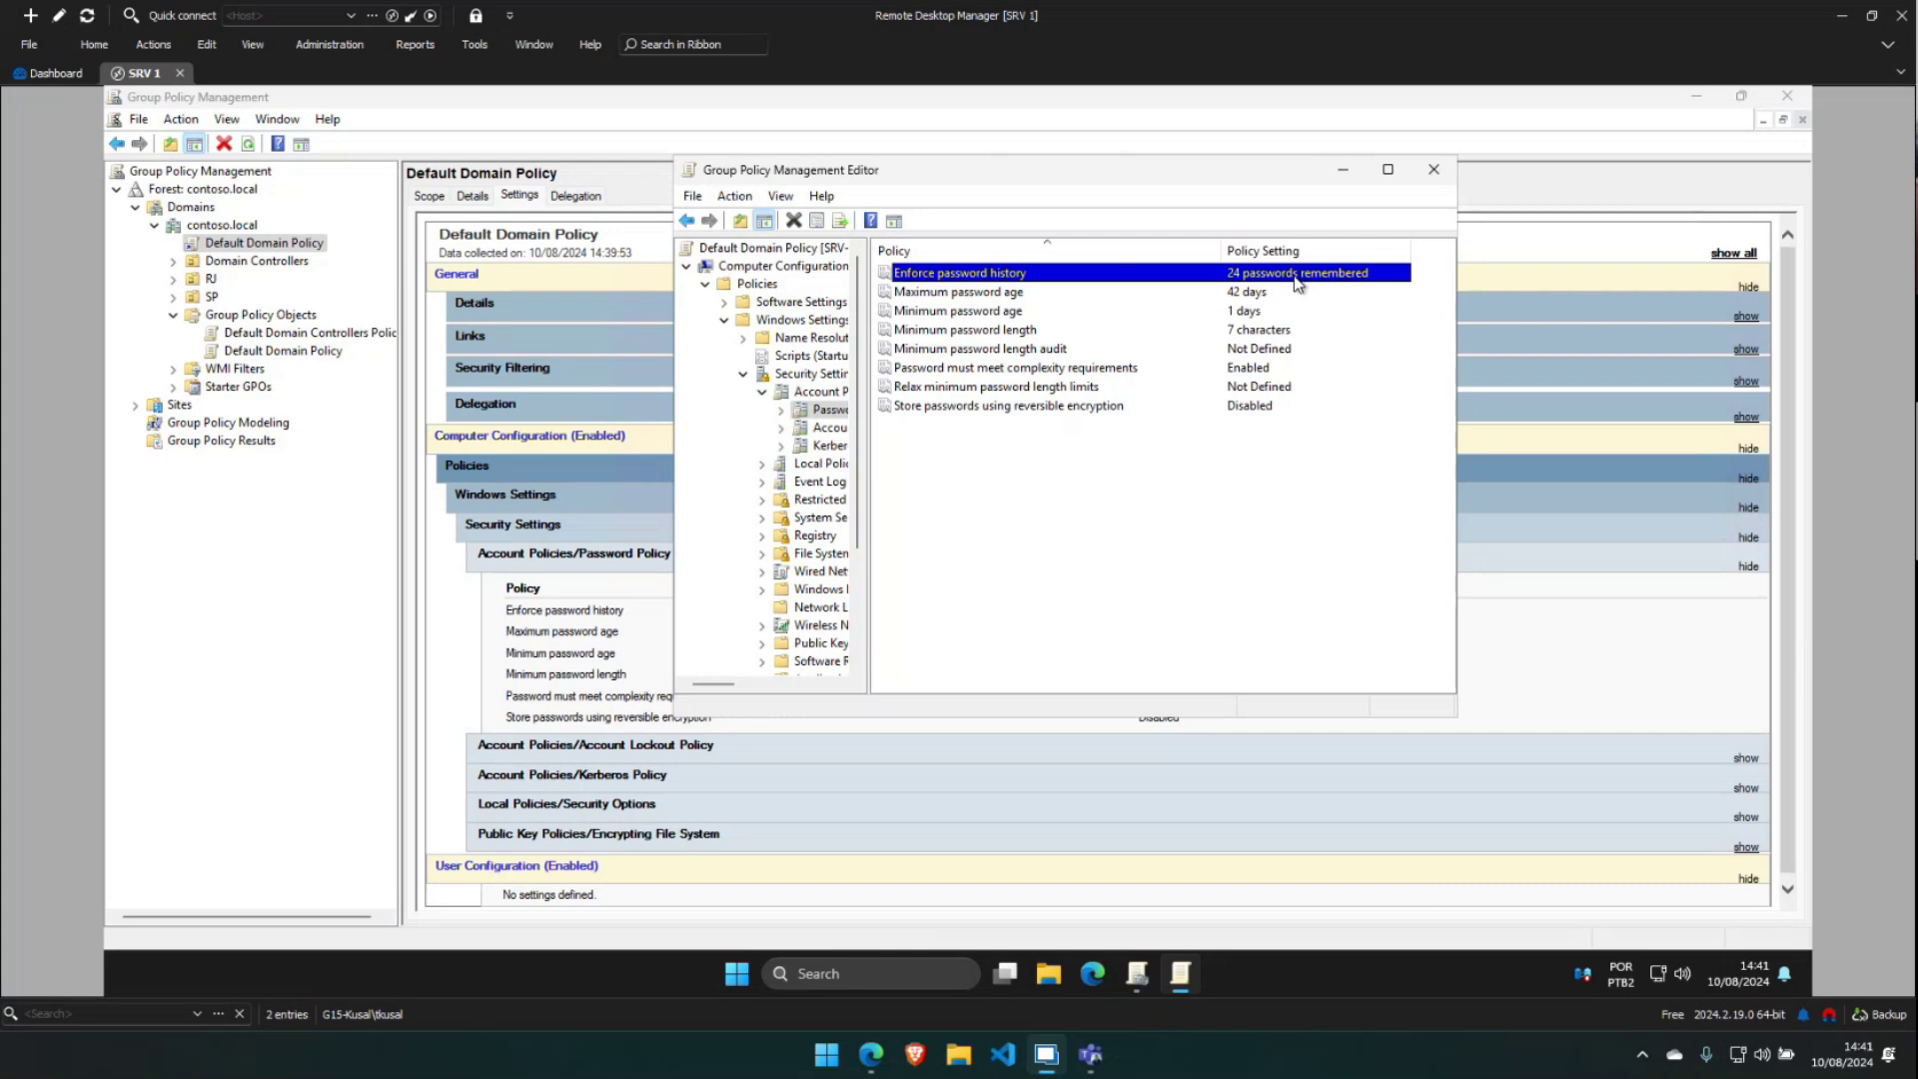
{"action": "left_click", "coordinate": [1240, 297]}
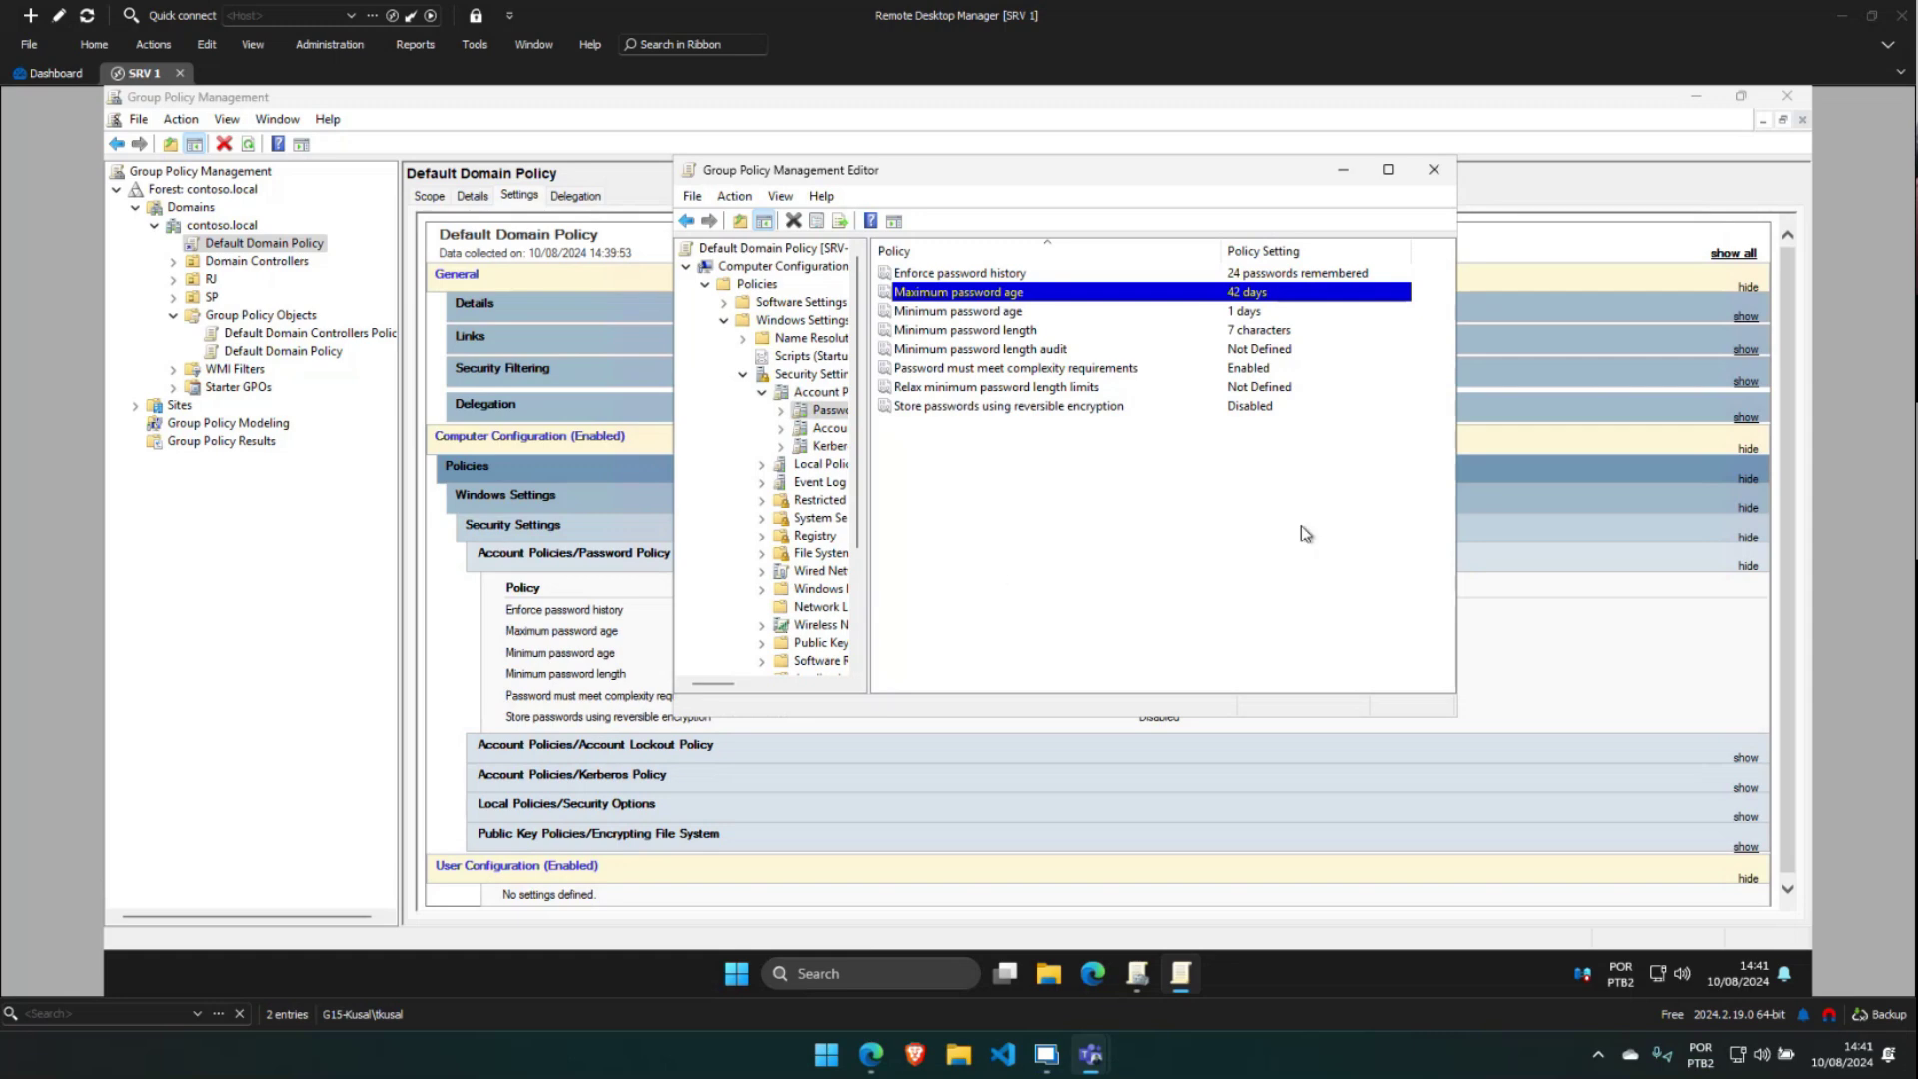
{"action": "left_click", "coordinate": [1157, 318]}
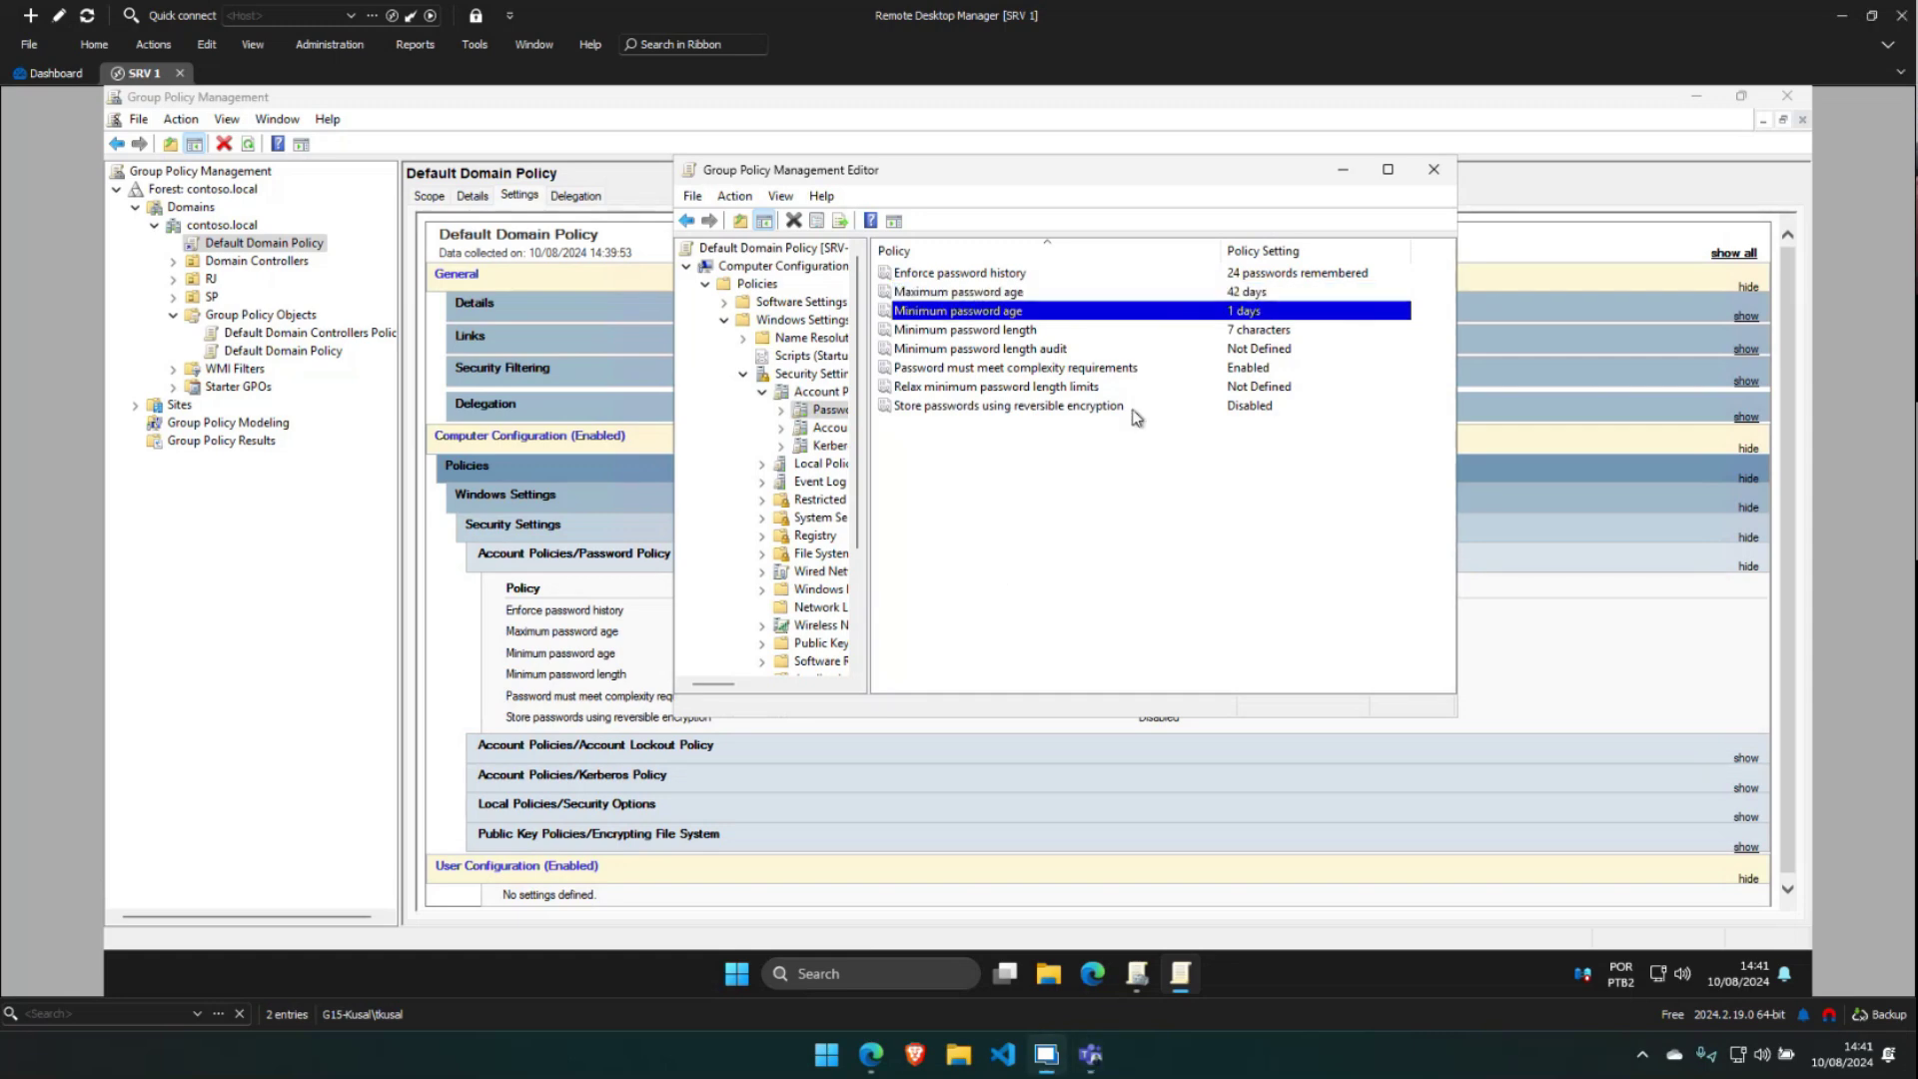
{"action": "left_click", "coordinate": [1004, 333]}
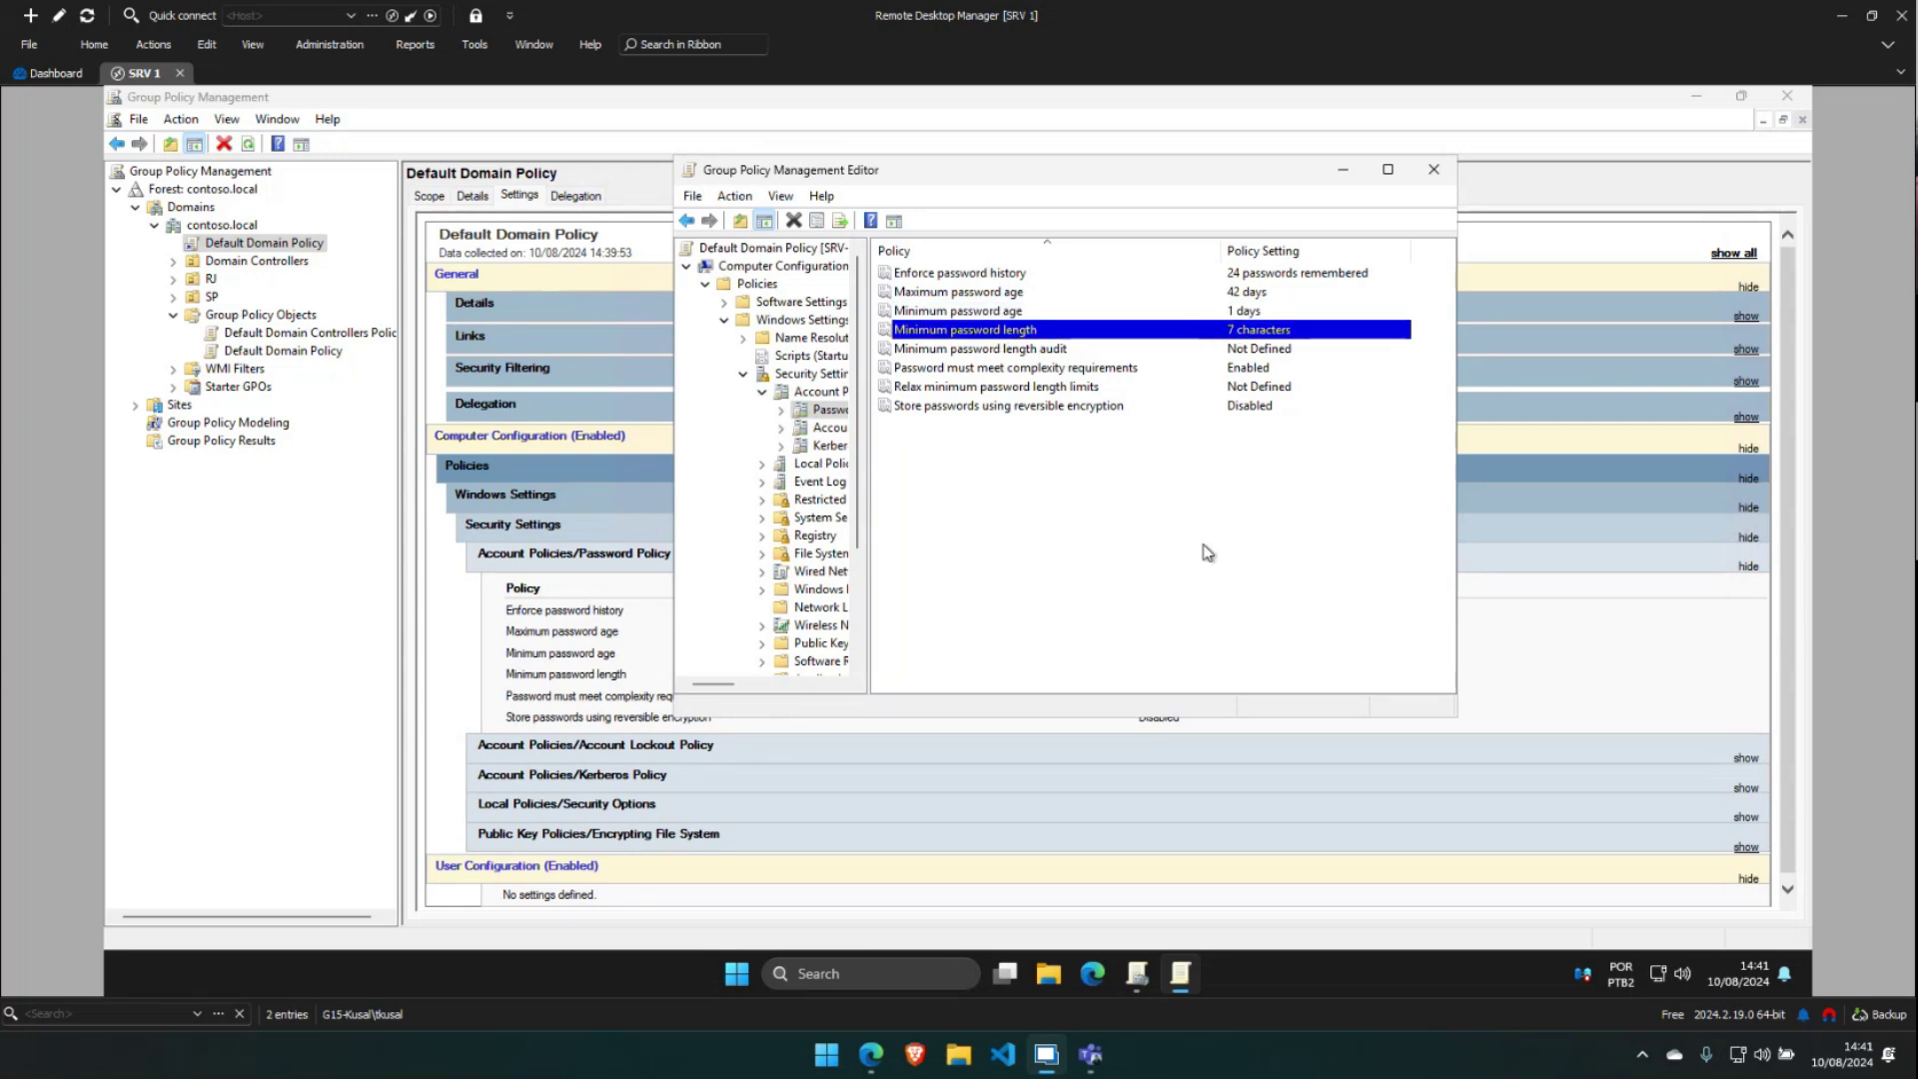
Set the minimum password length in the Password Policy to 12 characters and apply it
{"action": "double_click", "coordinate": [999, 329]}
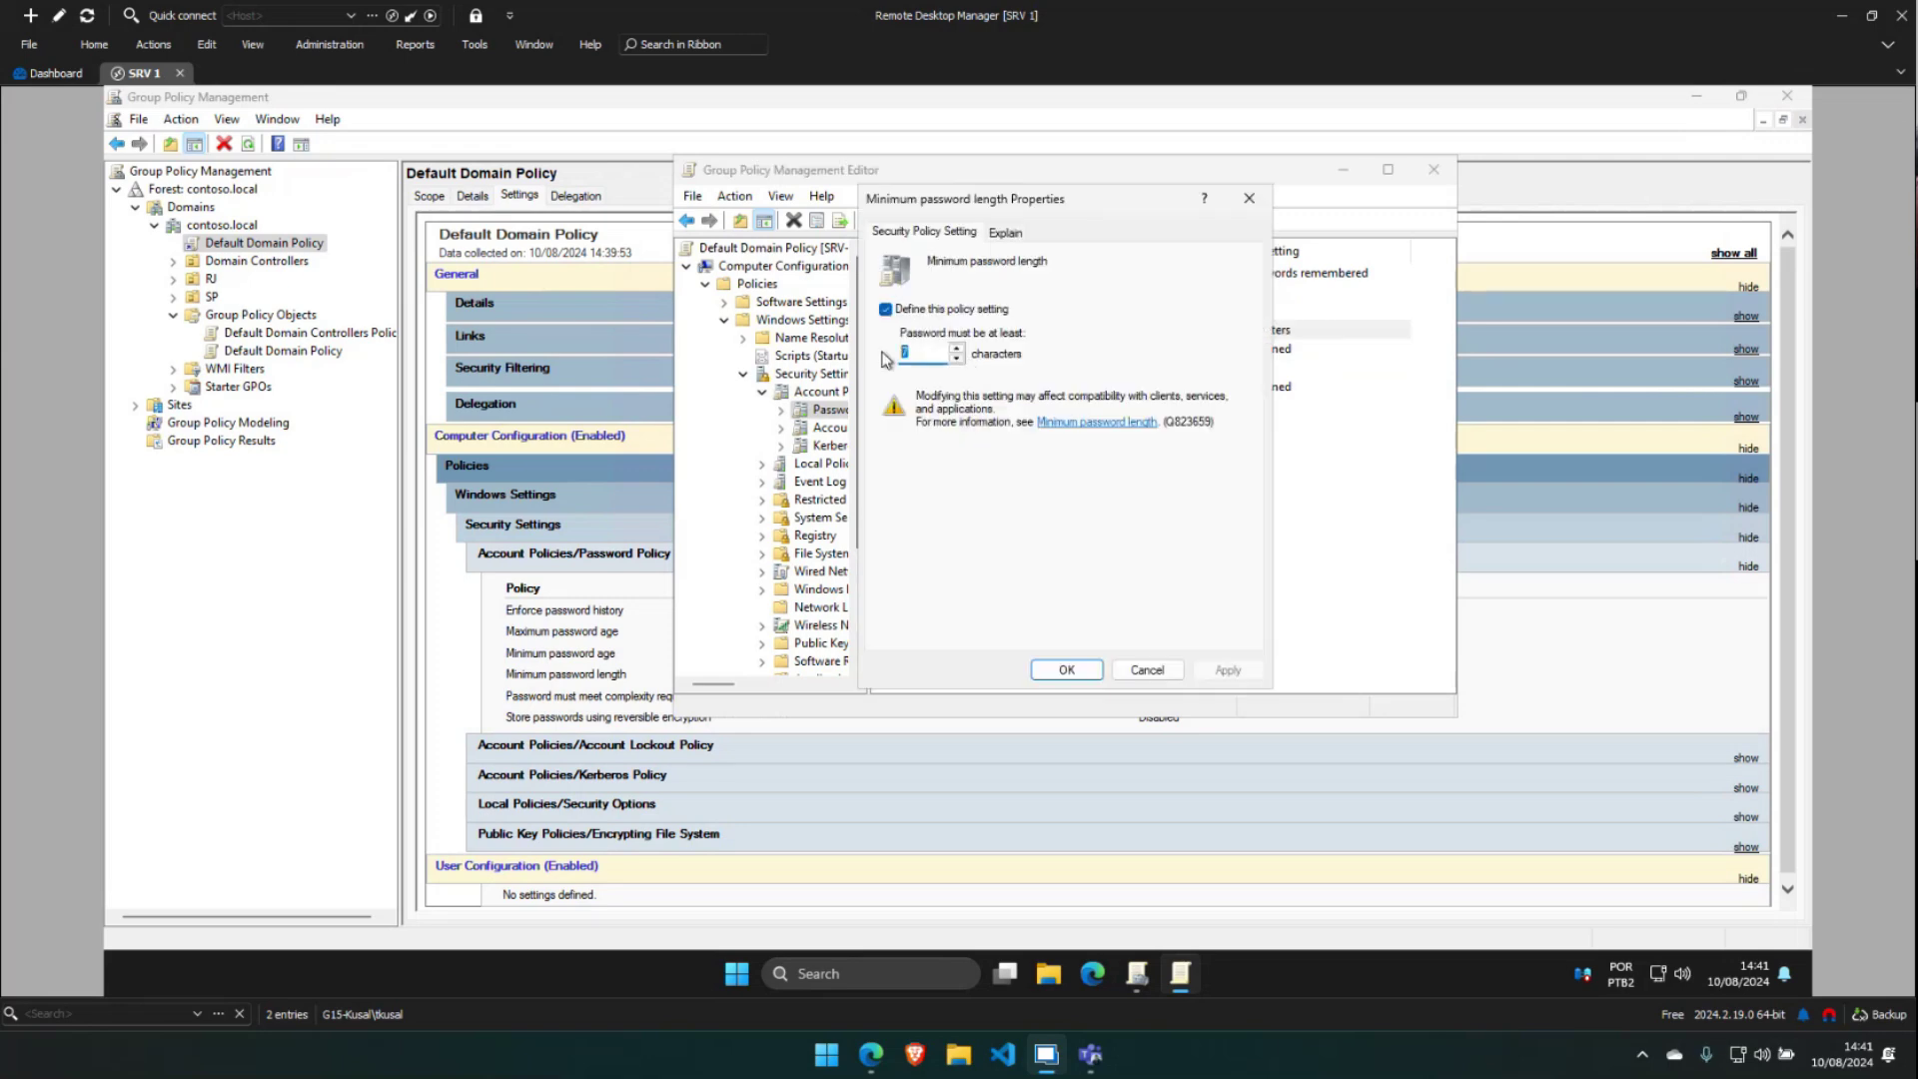
{"action": "type", "text": "12"}
{"action": "left_click", "coordinate": [1067, 670]}
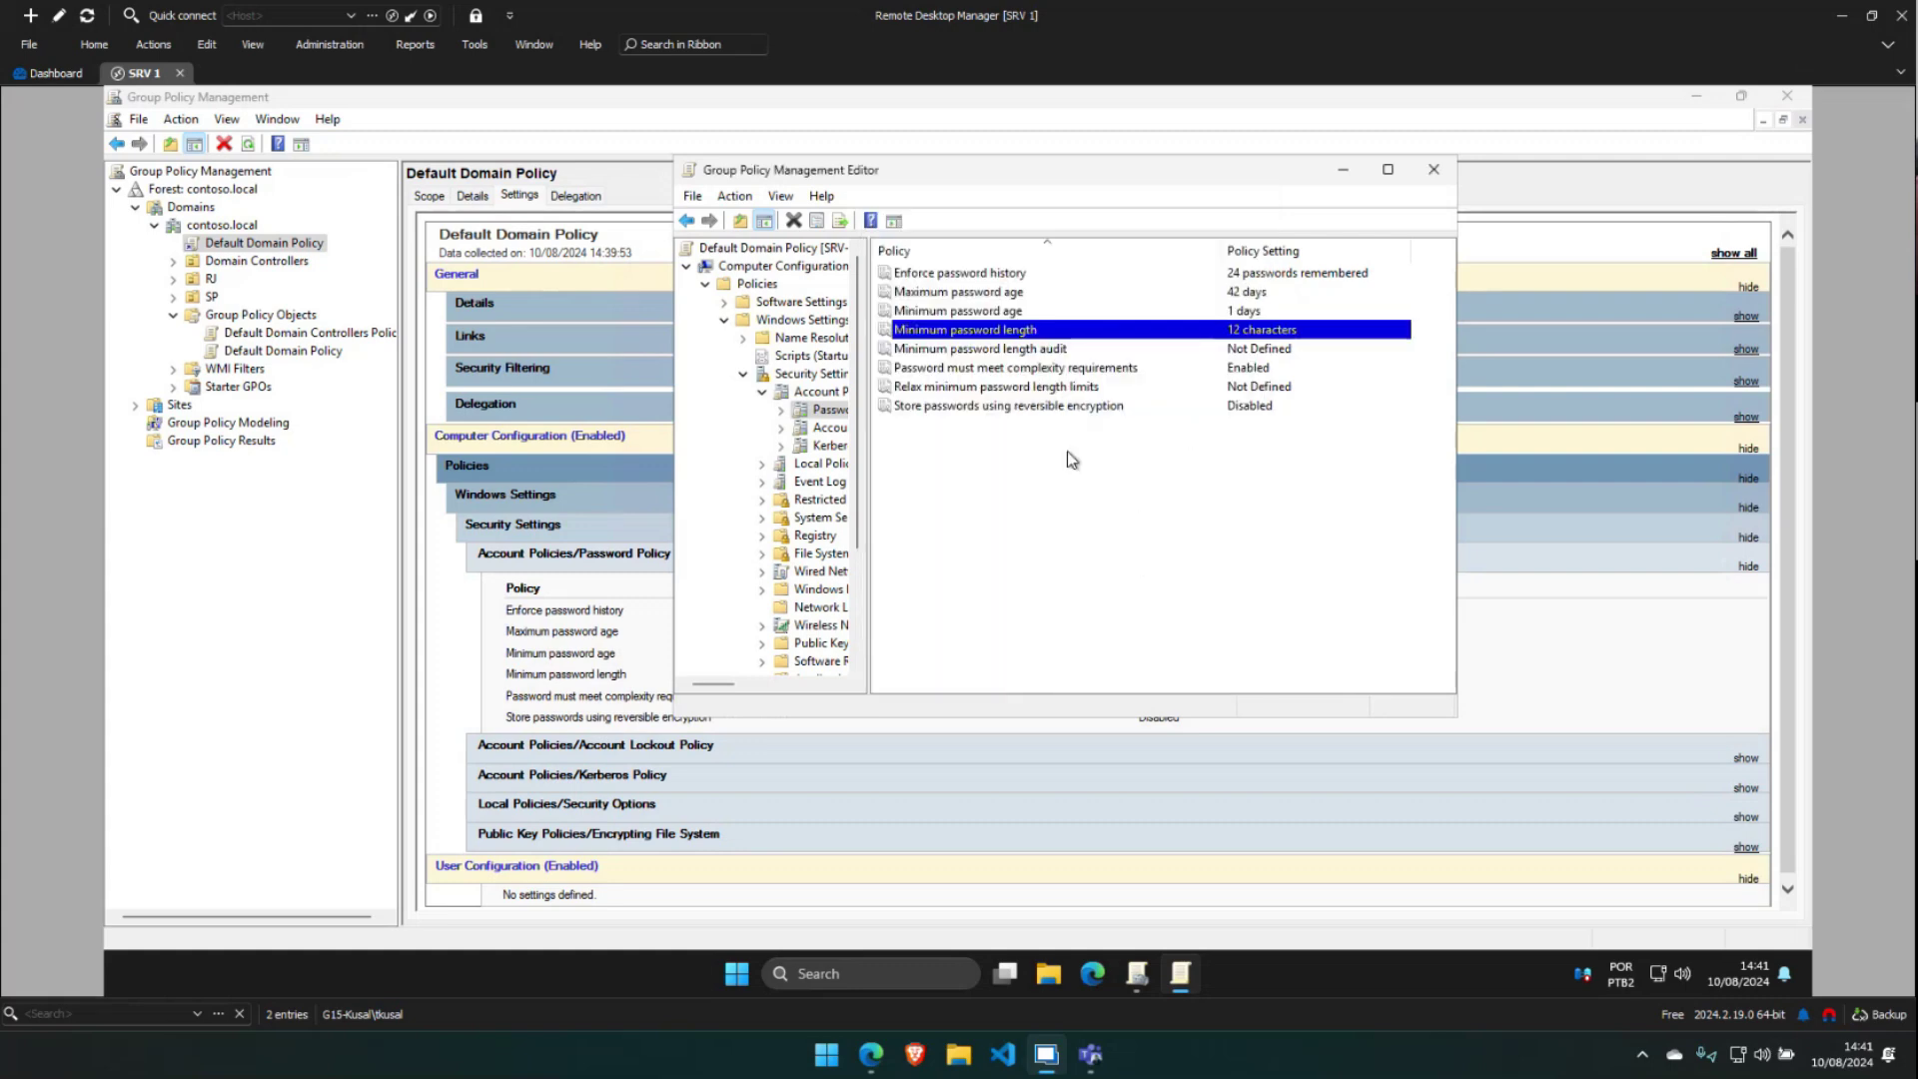
Review the password complexity and reversible encryption settings, and close the policy editor
{"action": "left_click", "coordinate": [989, 369]}
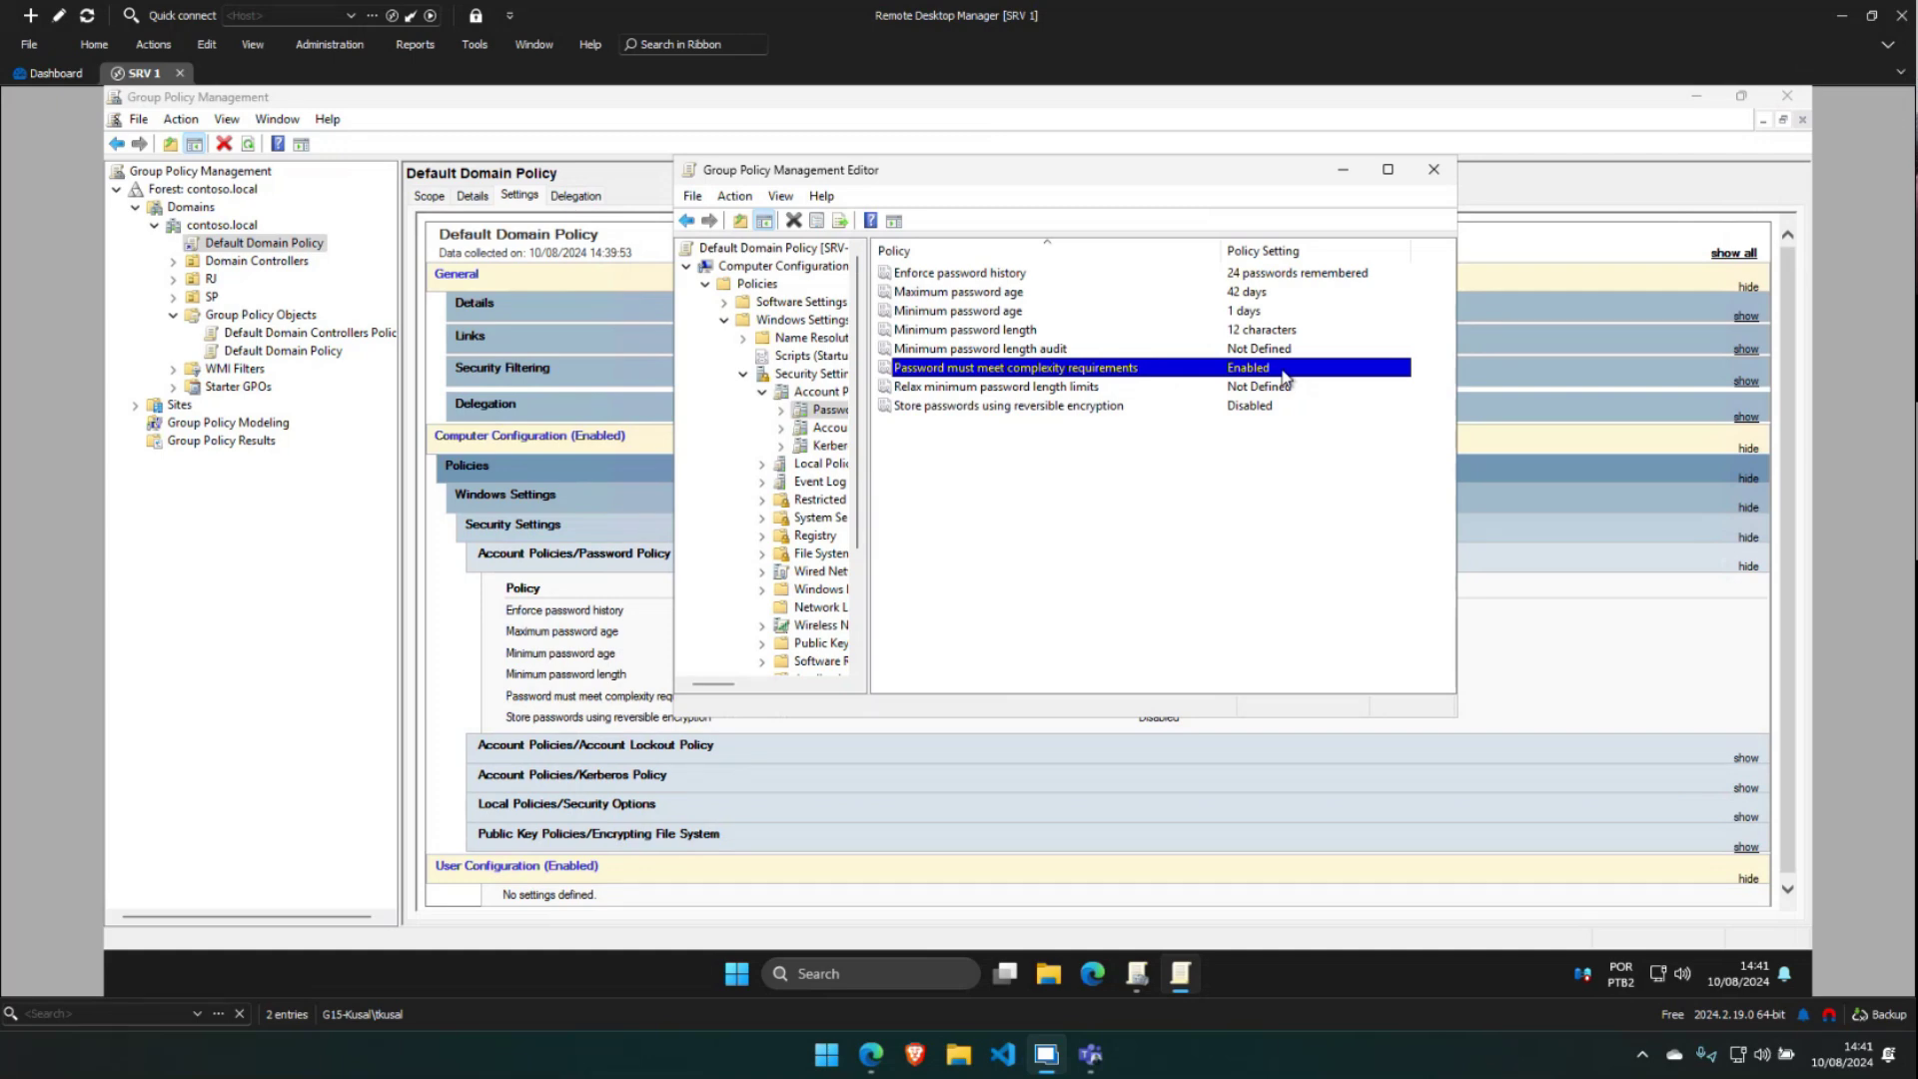
{"action": "left_click", "coordinate": [996, 407]}
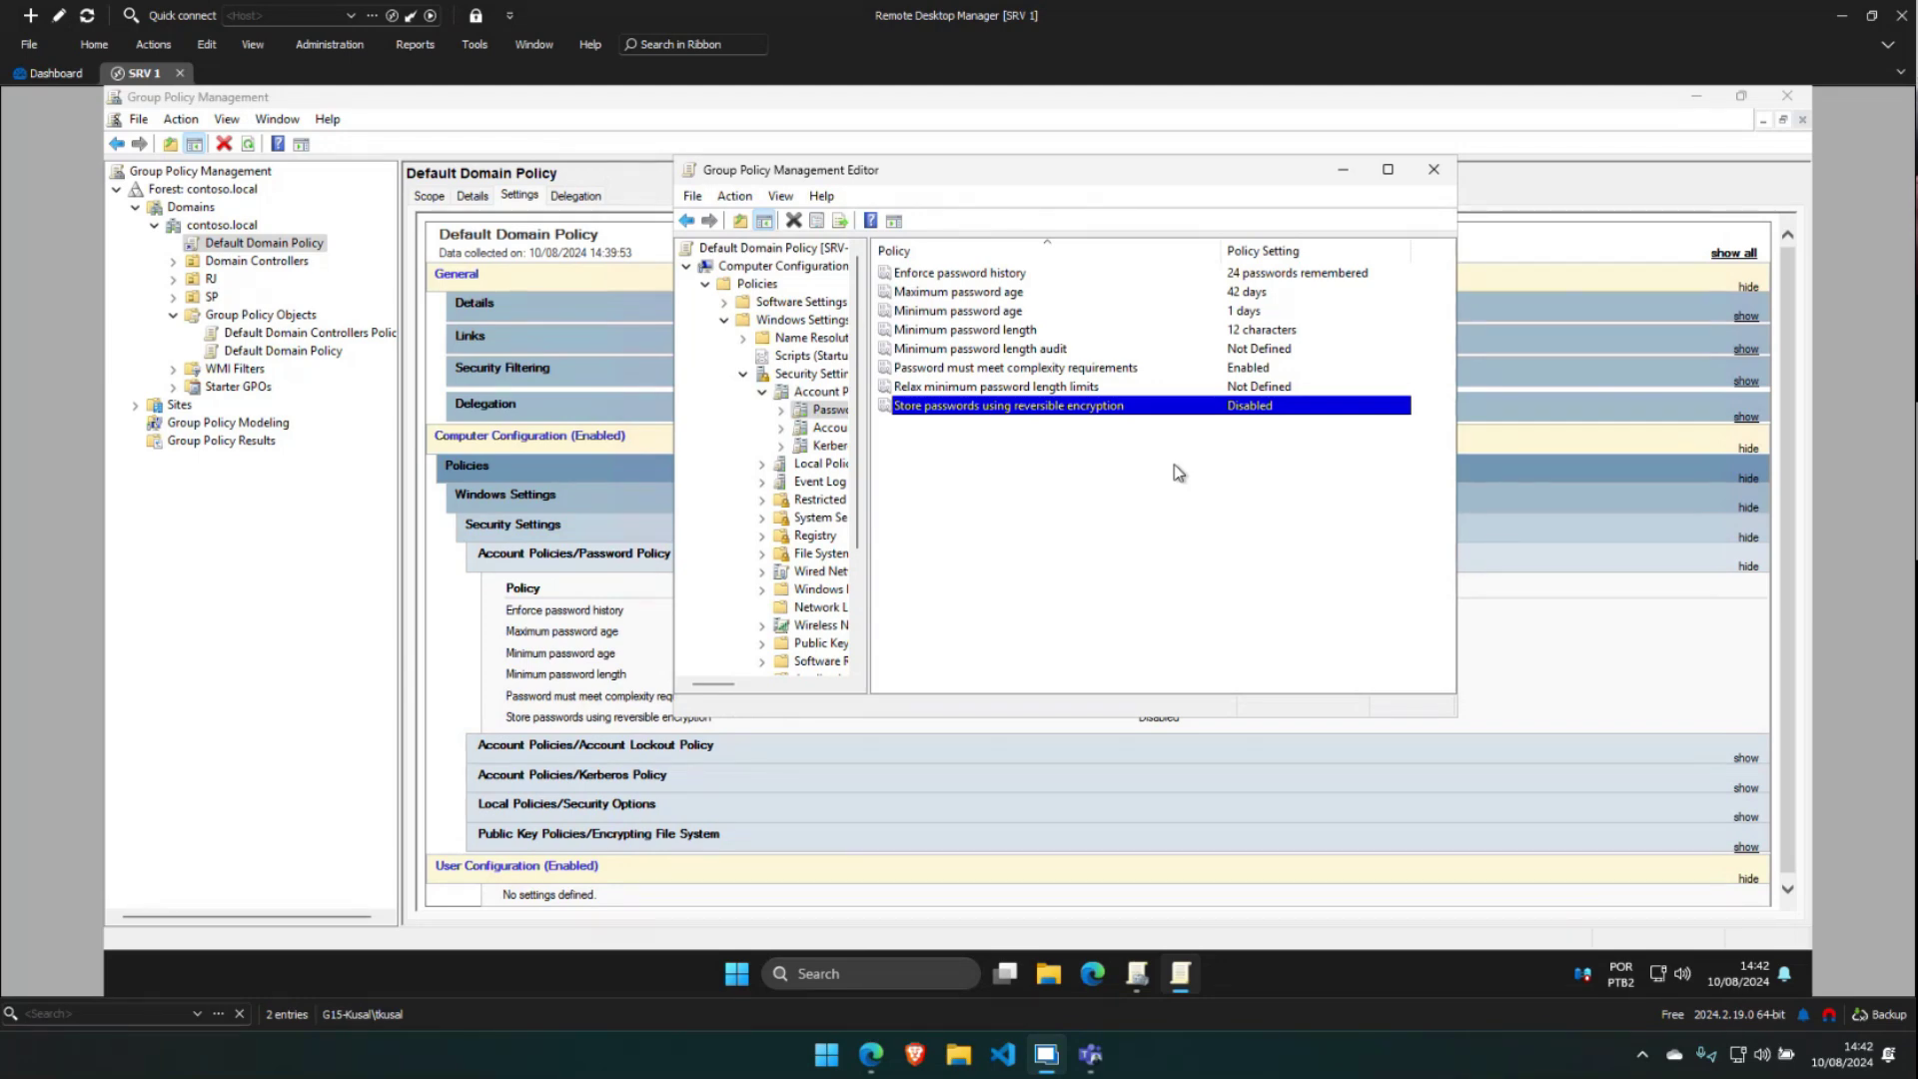
{"action": "left_click", "coordinate": [1434, 170]}
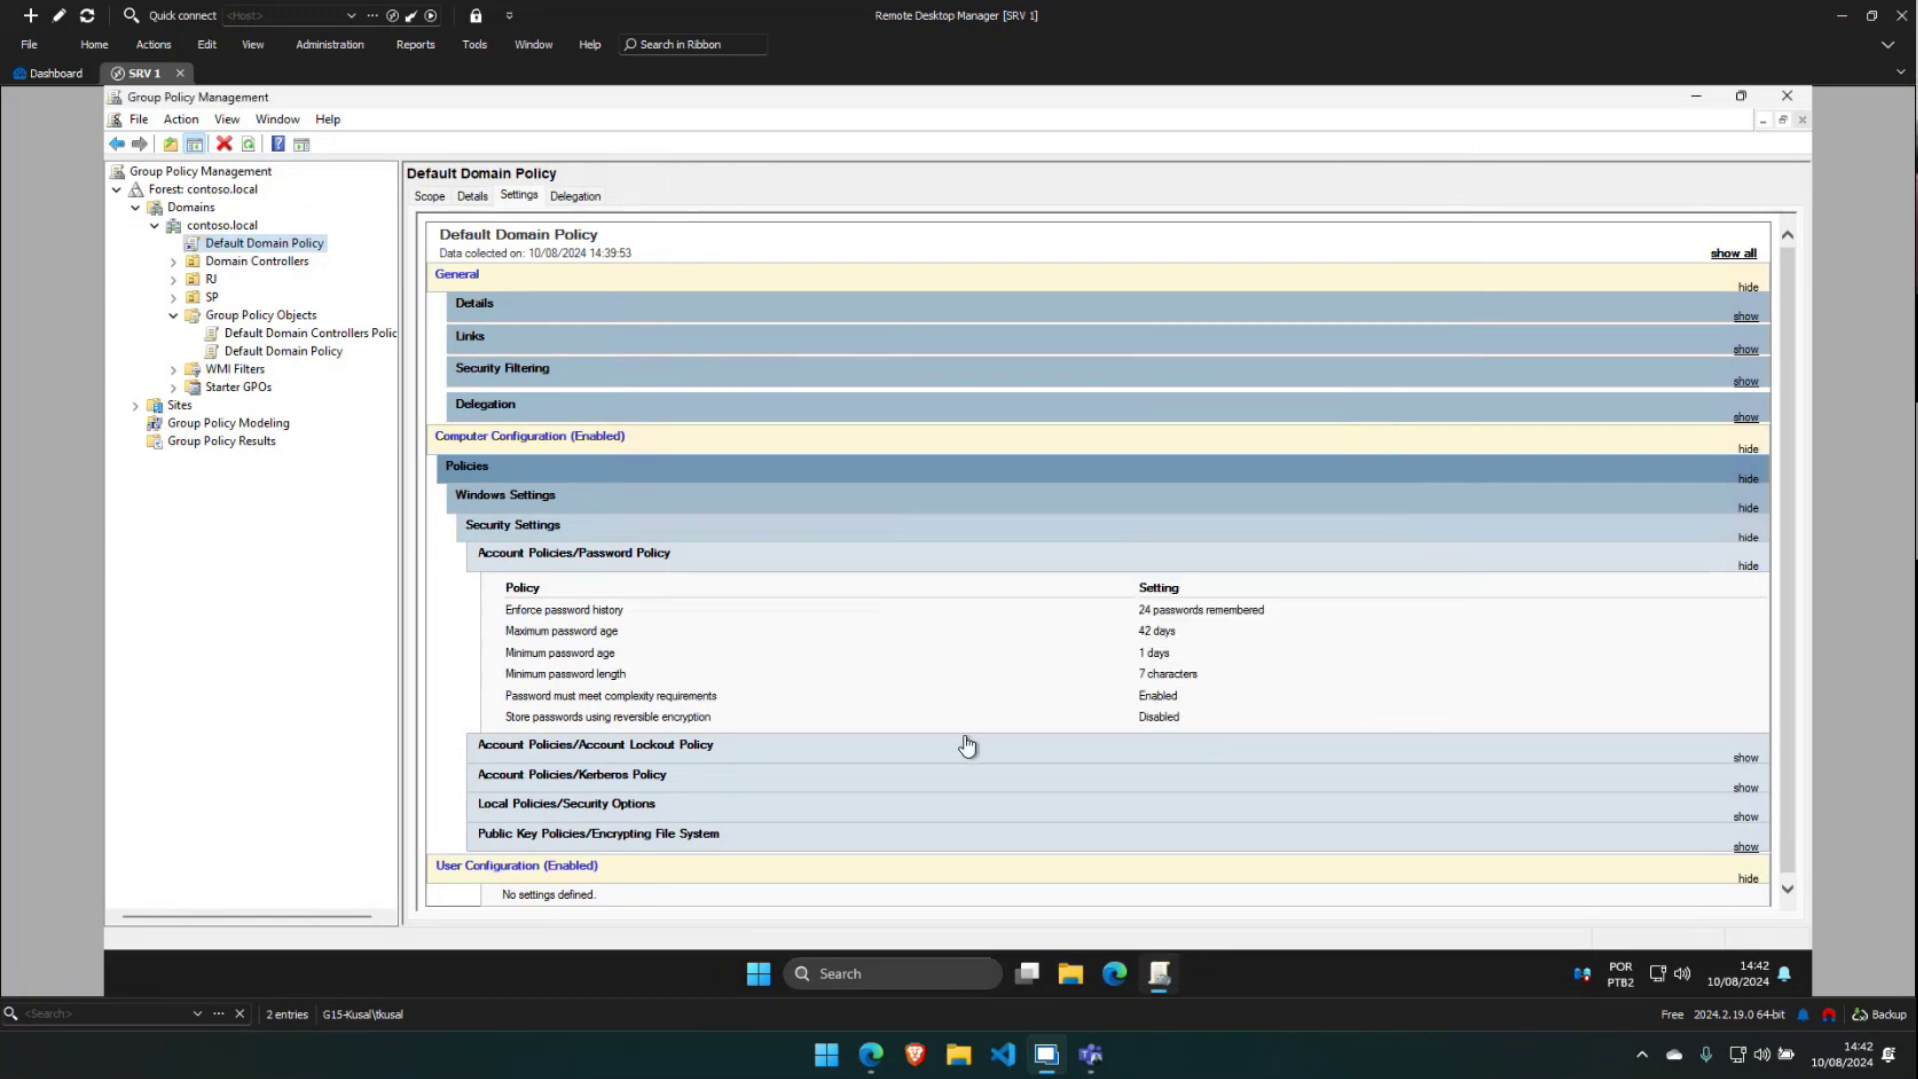
Reselect the Default Domain Policy under contoso.local and expand Security Settings in its settings report
{"action": "left_click", "coordinate": [265, 245]}
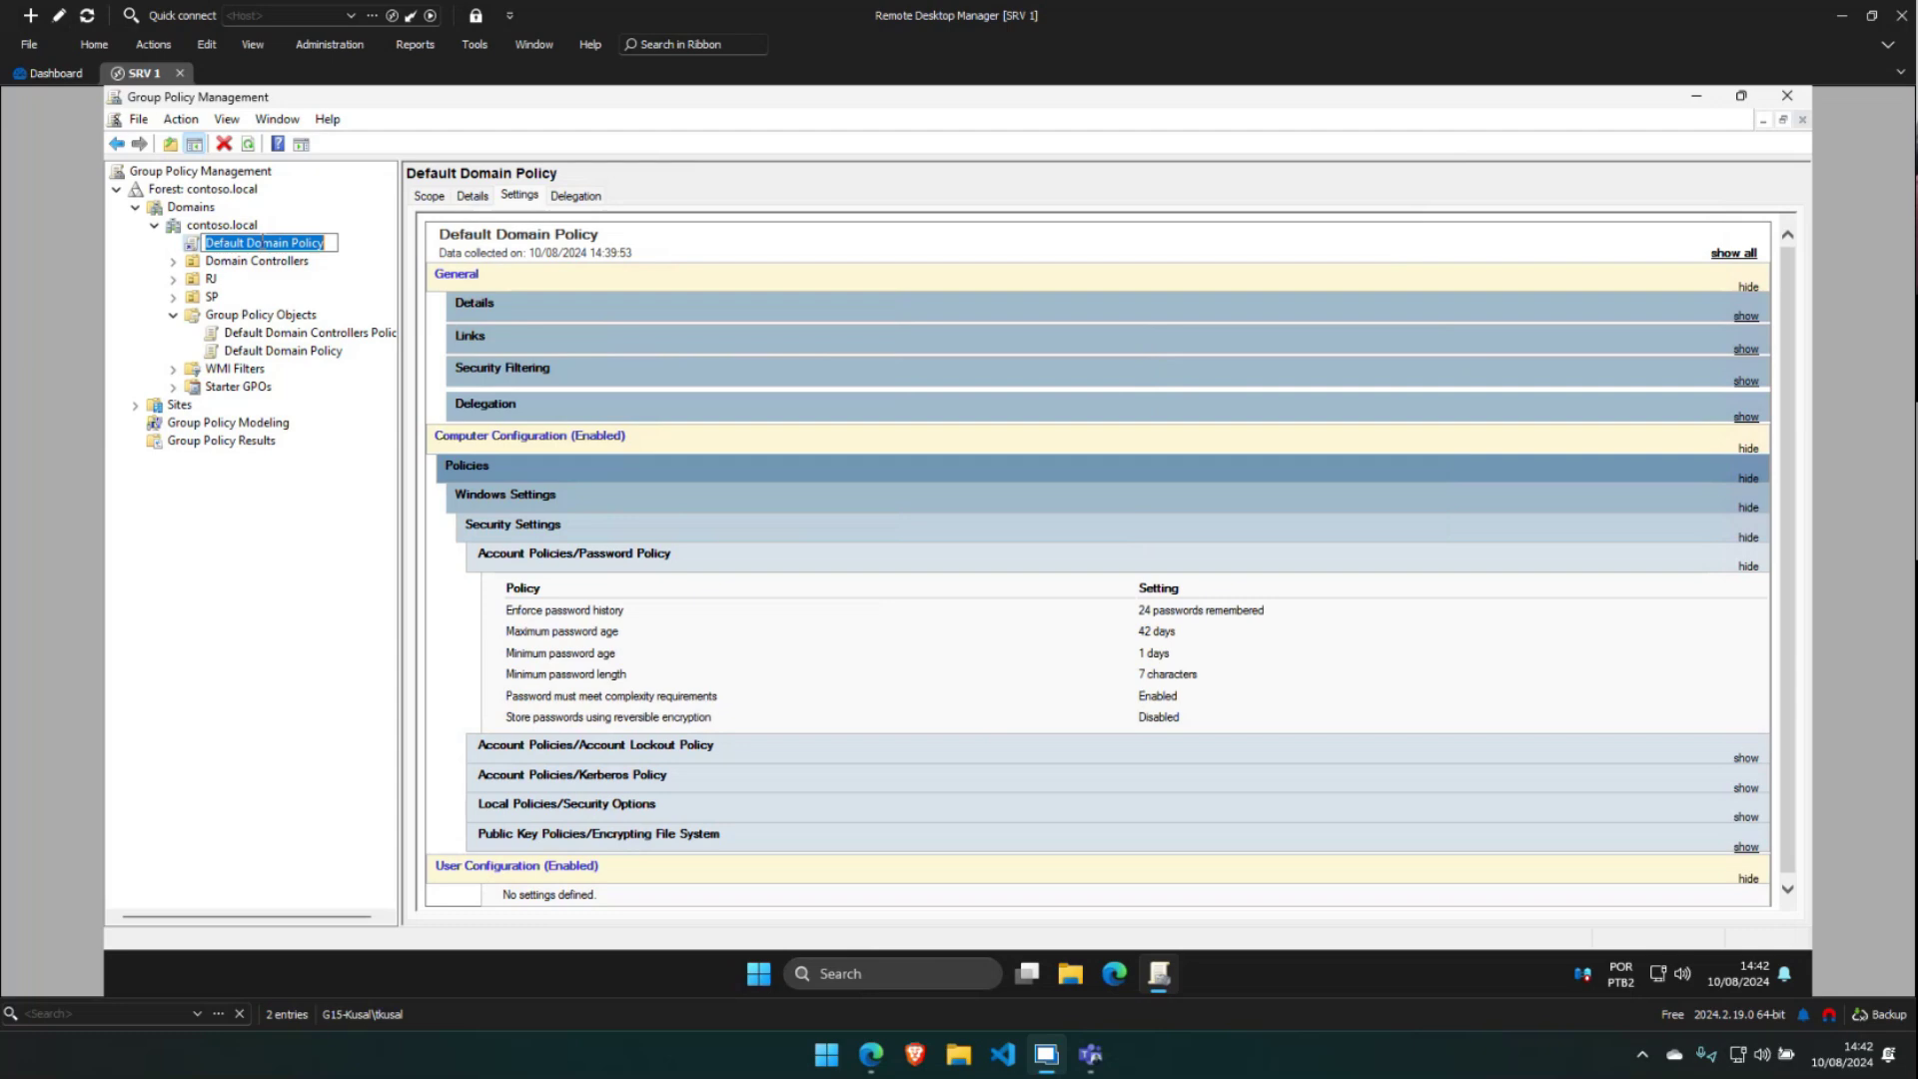
{"action": "key", "text": "Escape"}
{"action": "left_click", "coordinate": [223, 242]}
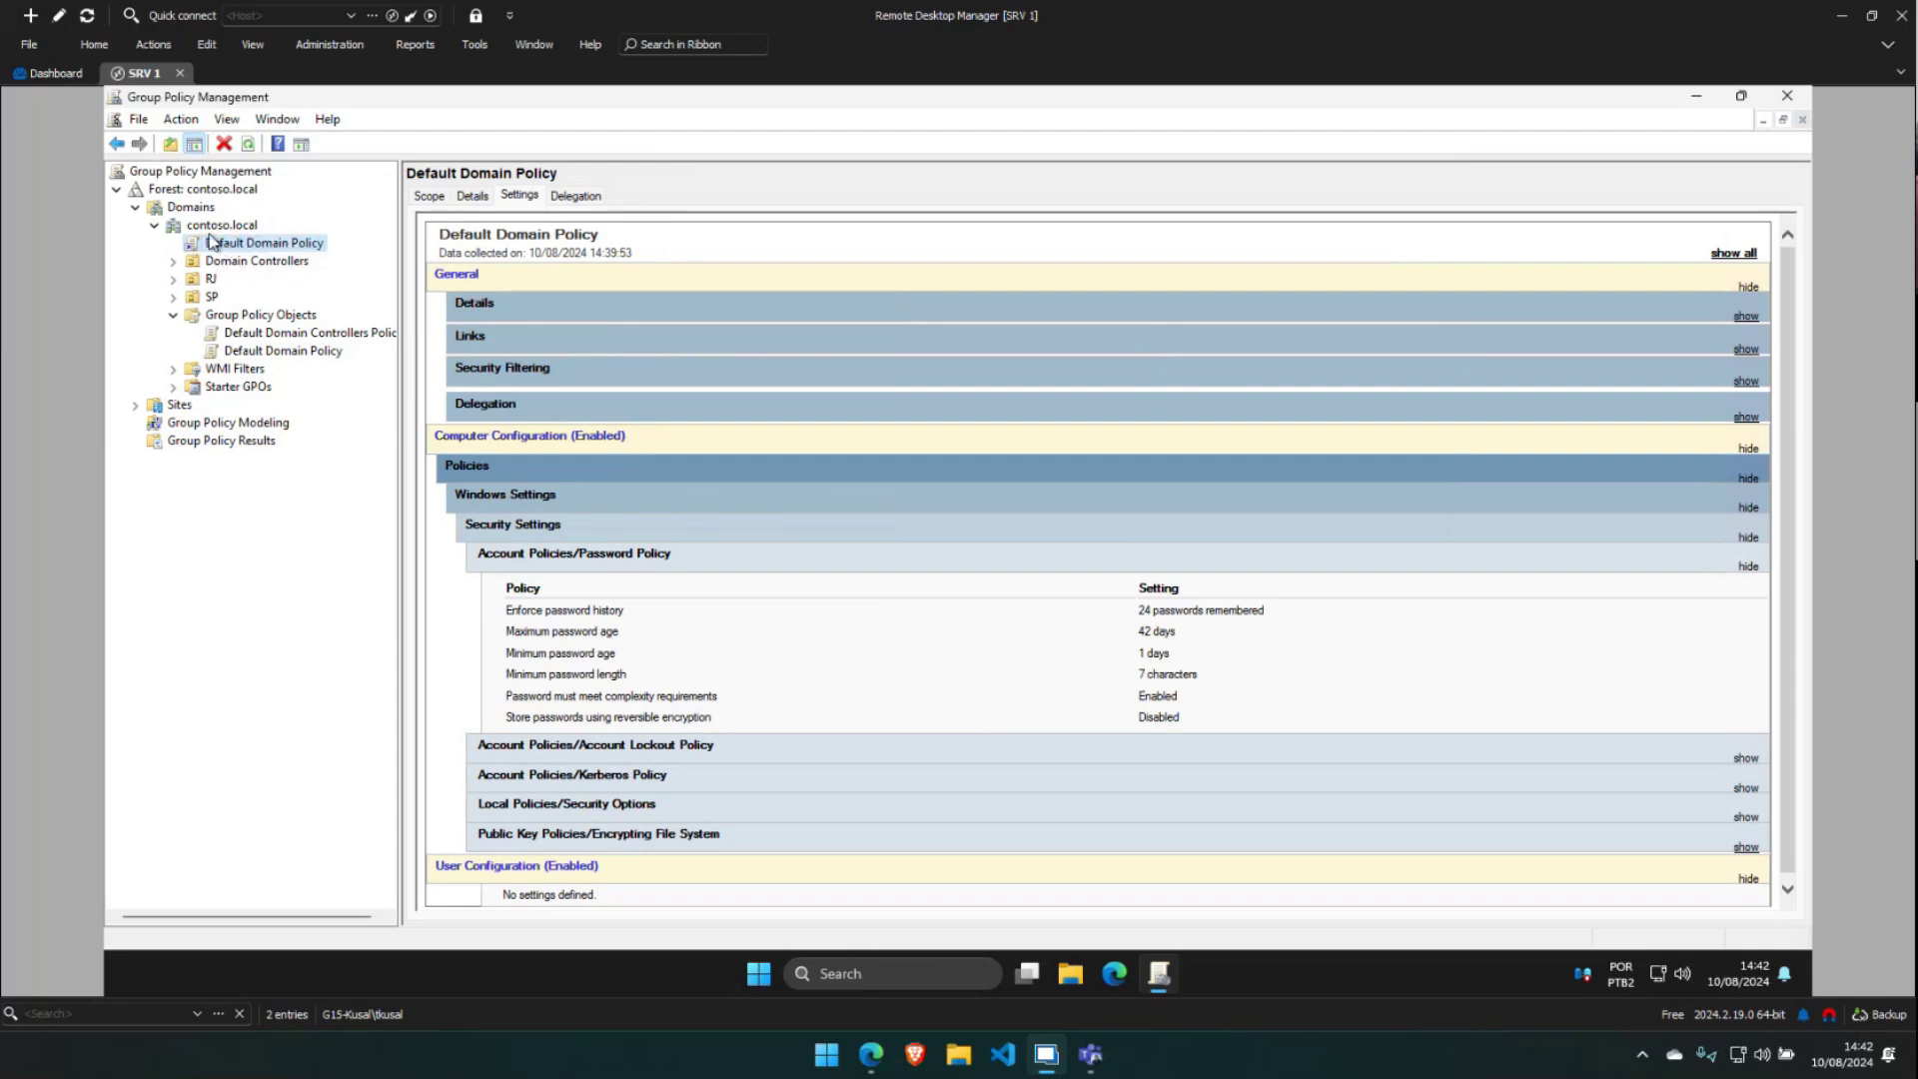
{"action": "key", "text": "Escape"}
{"action": "left_click", "coordinate": [155, 230]}
{"action": "left_click", "coordinate": [154, 228]}
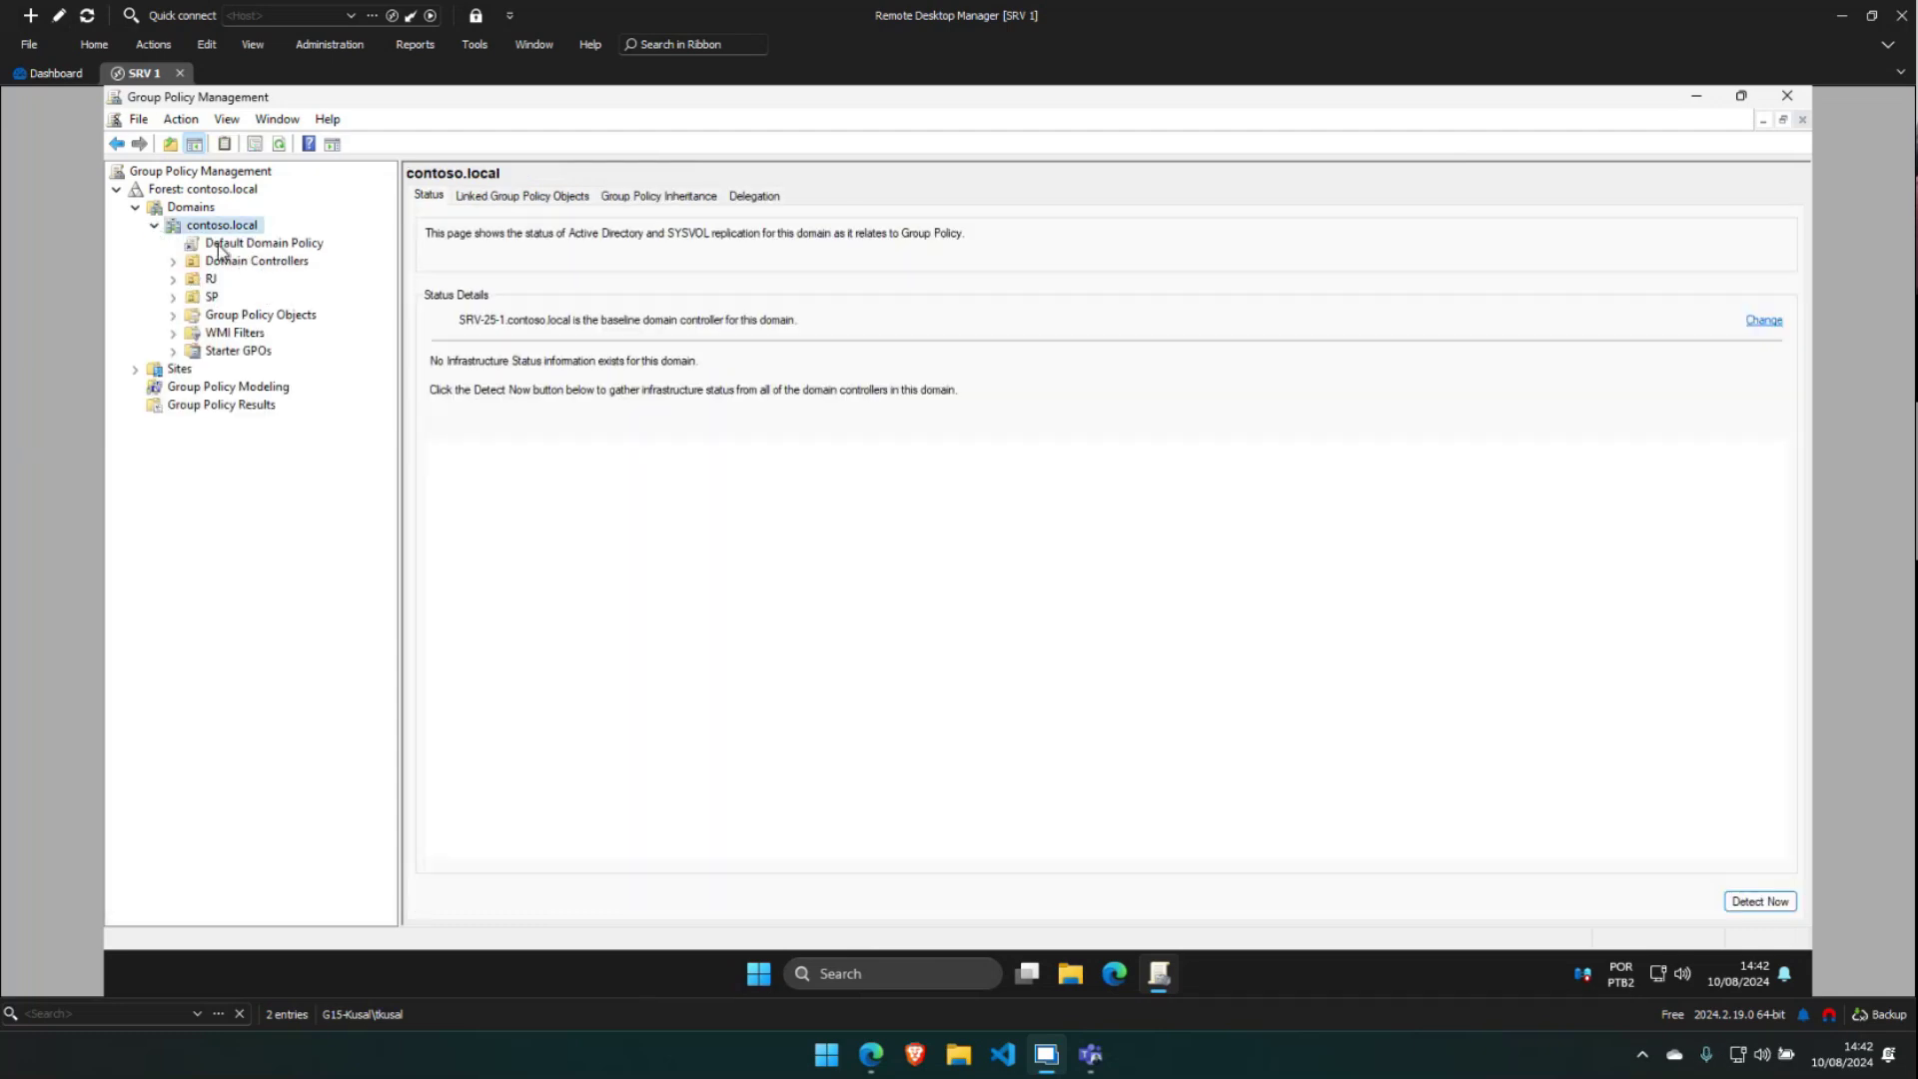
{"action": "left_click", "coordinate": [155, 226]}
{"action": "left_click", "coordinate": [155, 226]}
{"action": "left_click", "coordinate": [256, 246]}
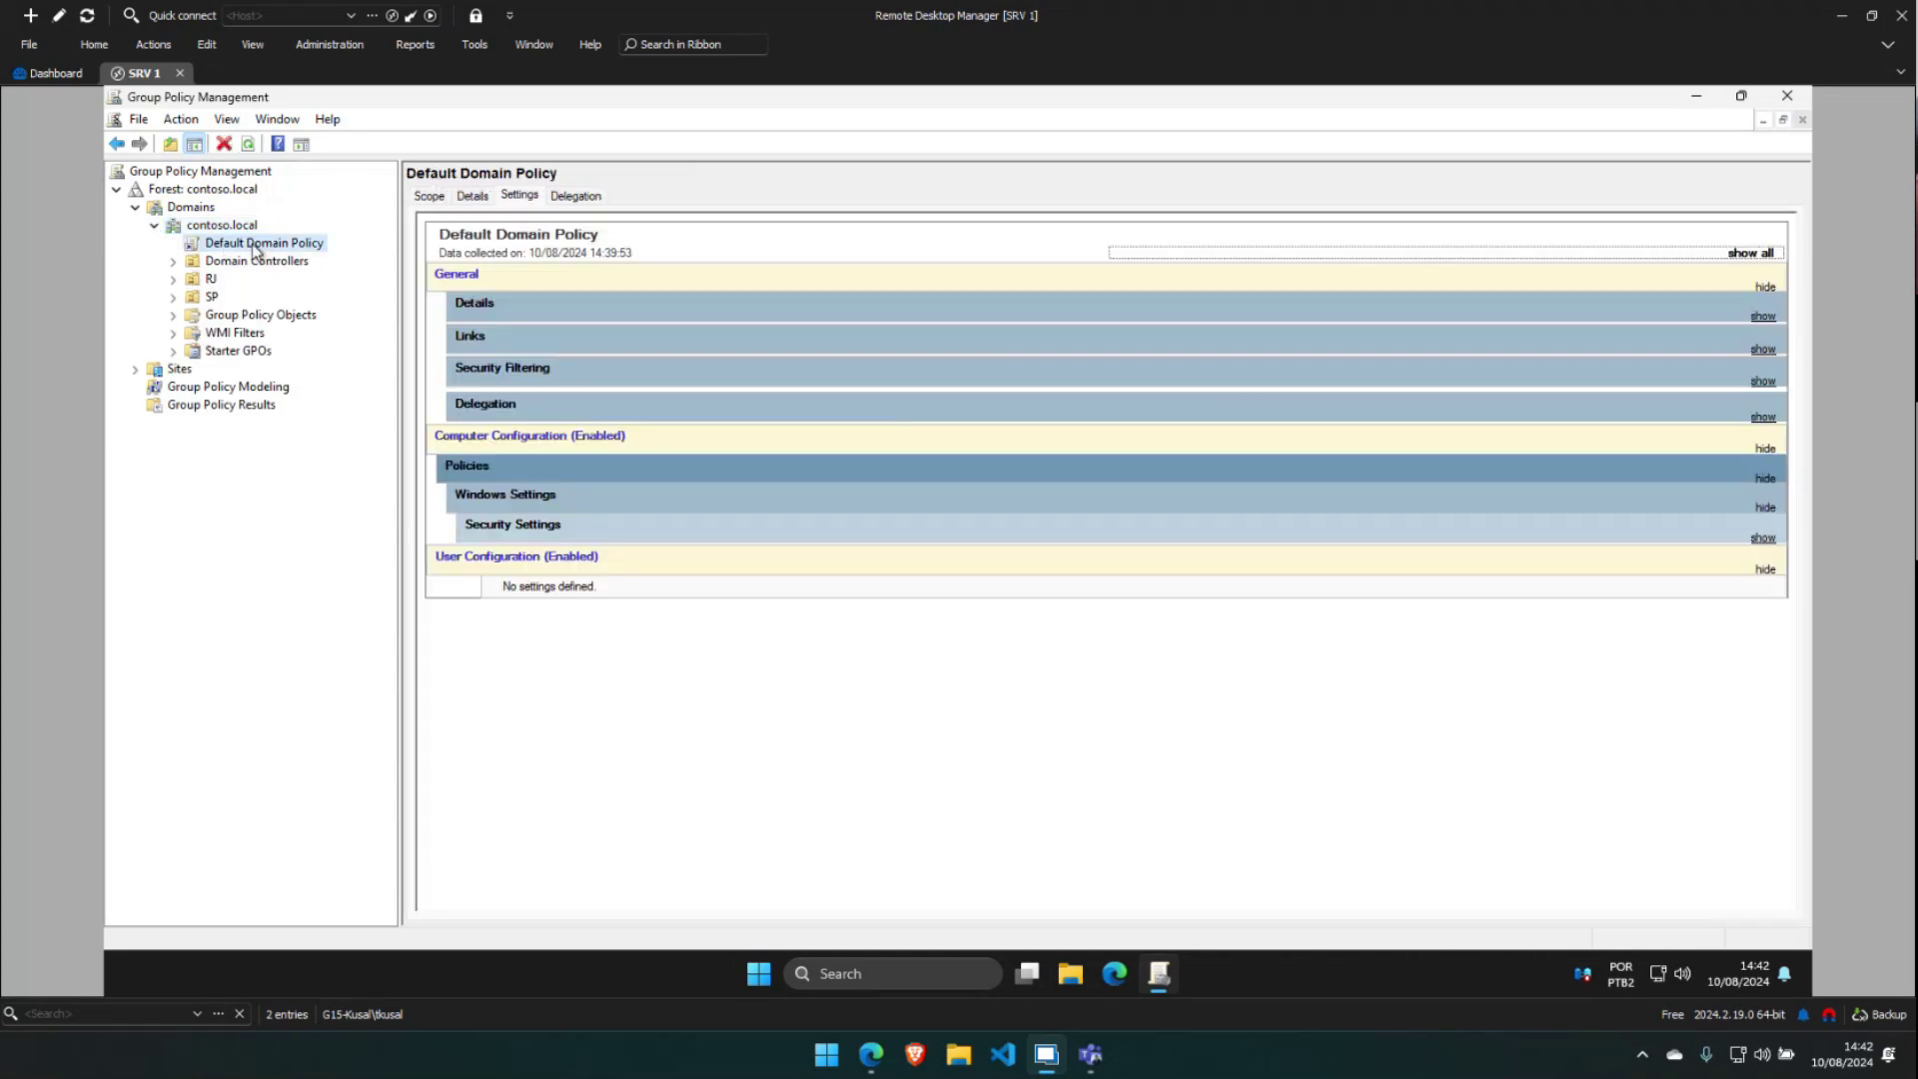
{"action": "left_click", "coordinate": [538, 532]}
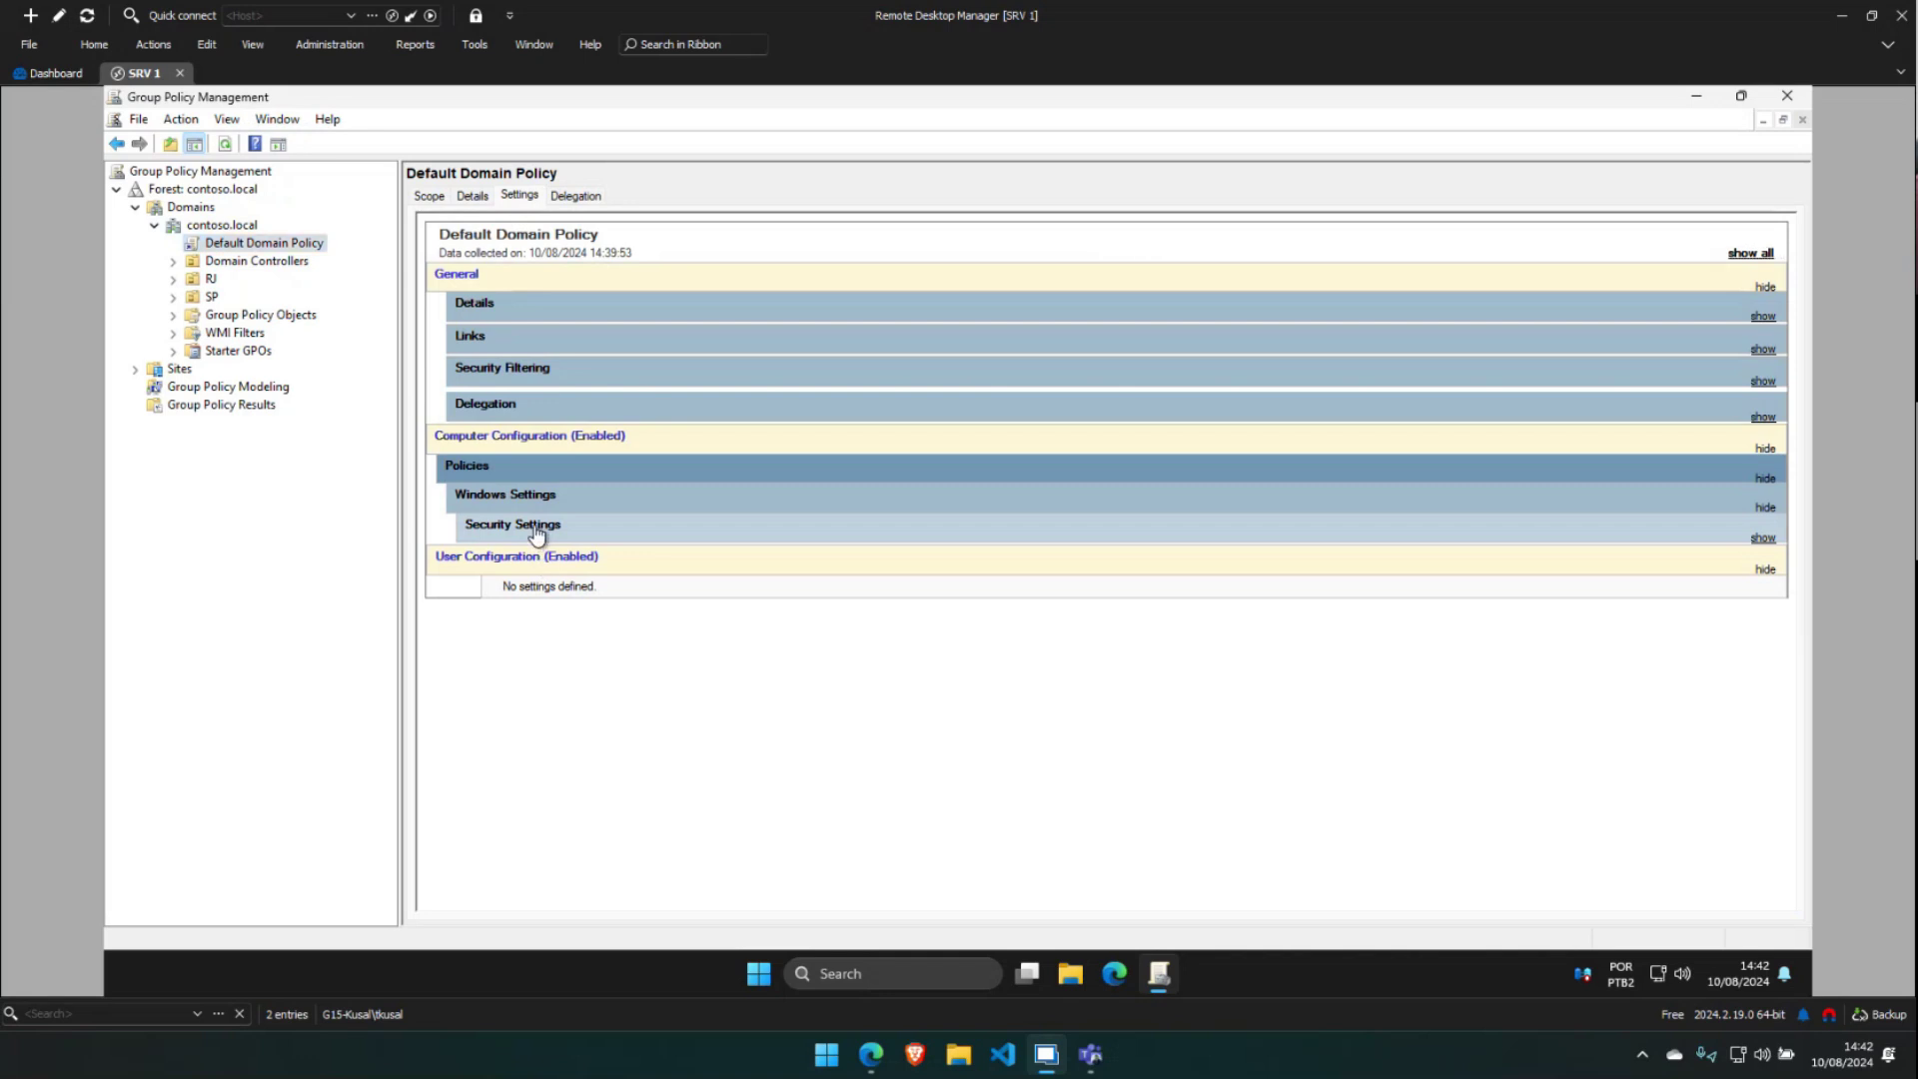
{"action": "left_click", "coordinate": [537, 529]}
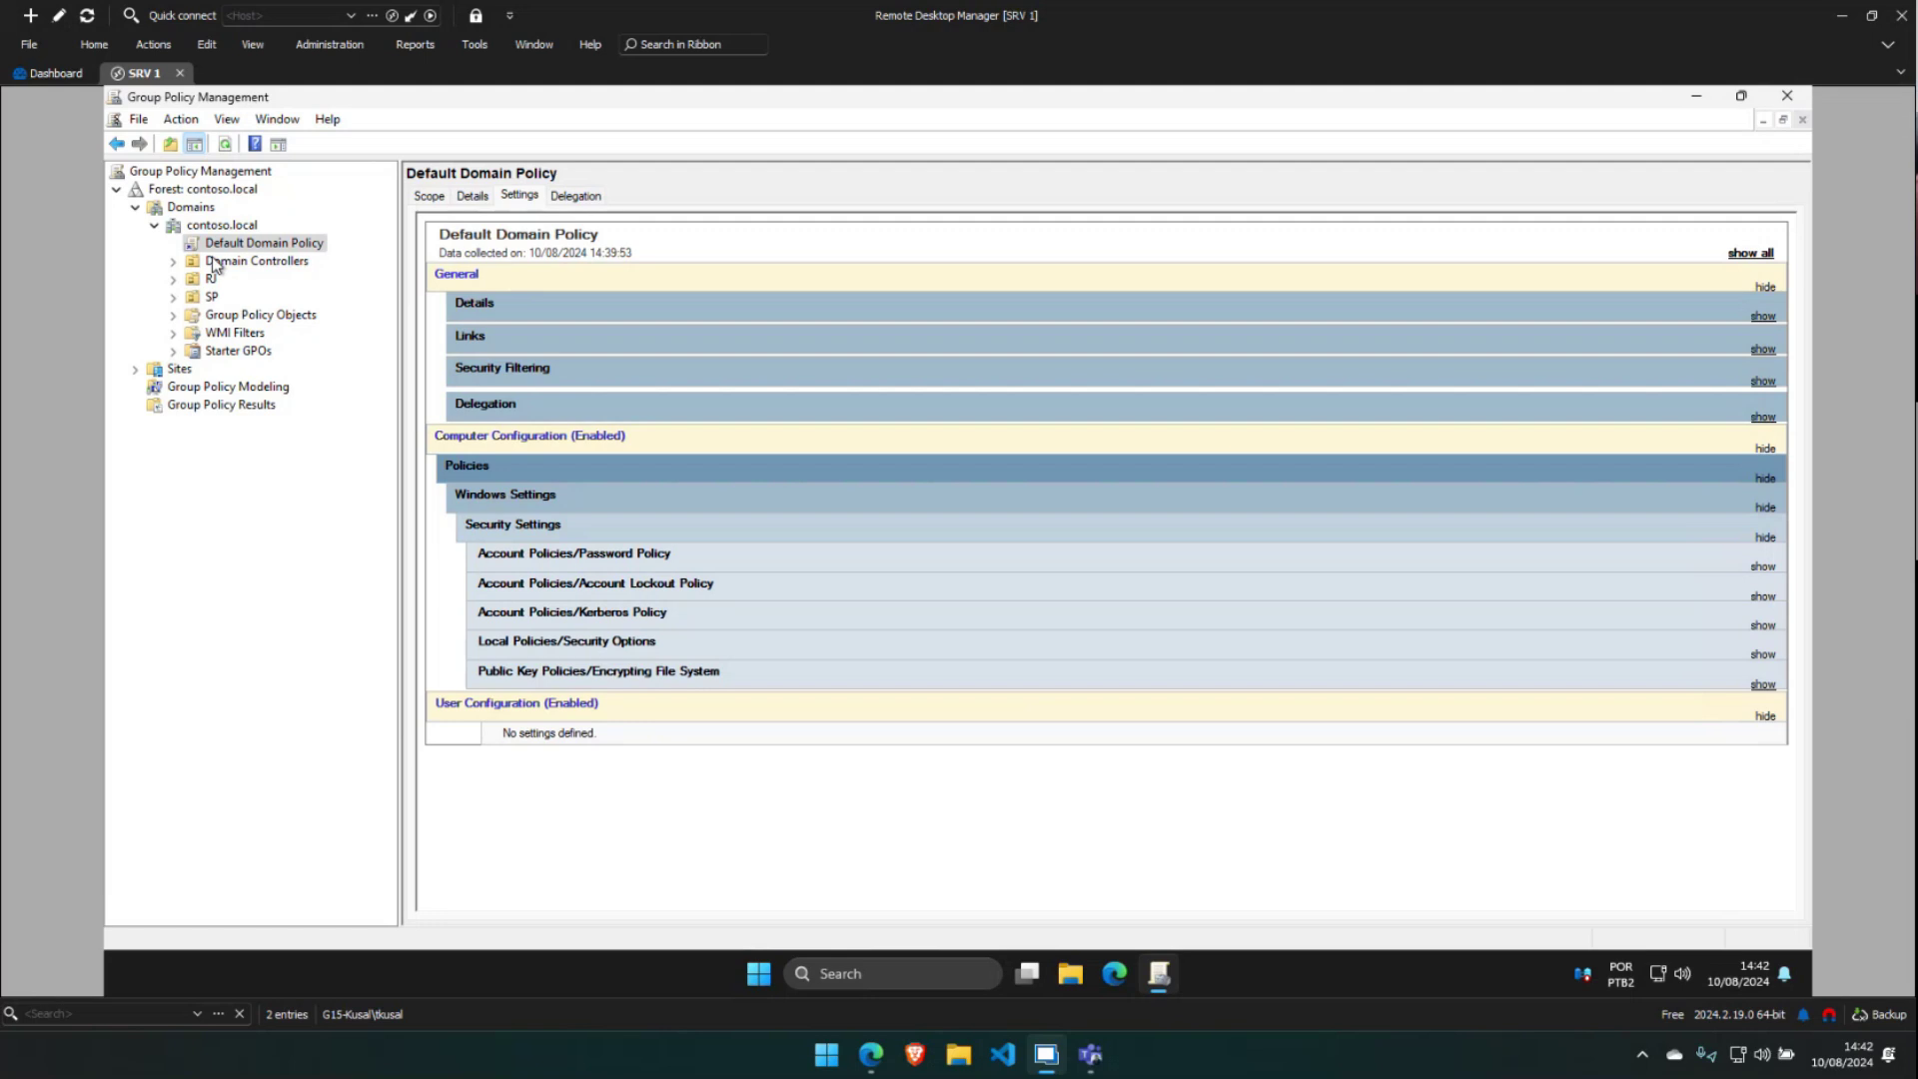
View the Default Domain Controllers Policy linked under Domain Controllers, and return to the contoso.local domain
{"action": "left_click", "coordinate": [157, 310]}
{"action": "left_click", "coordinate": [173, 262]}
{"action": "left_click", "coordinate": [327, 284]}
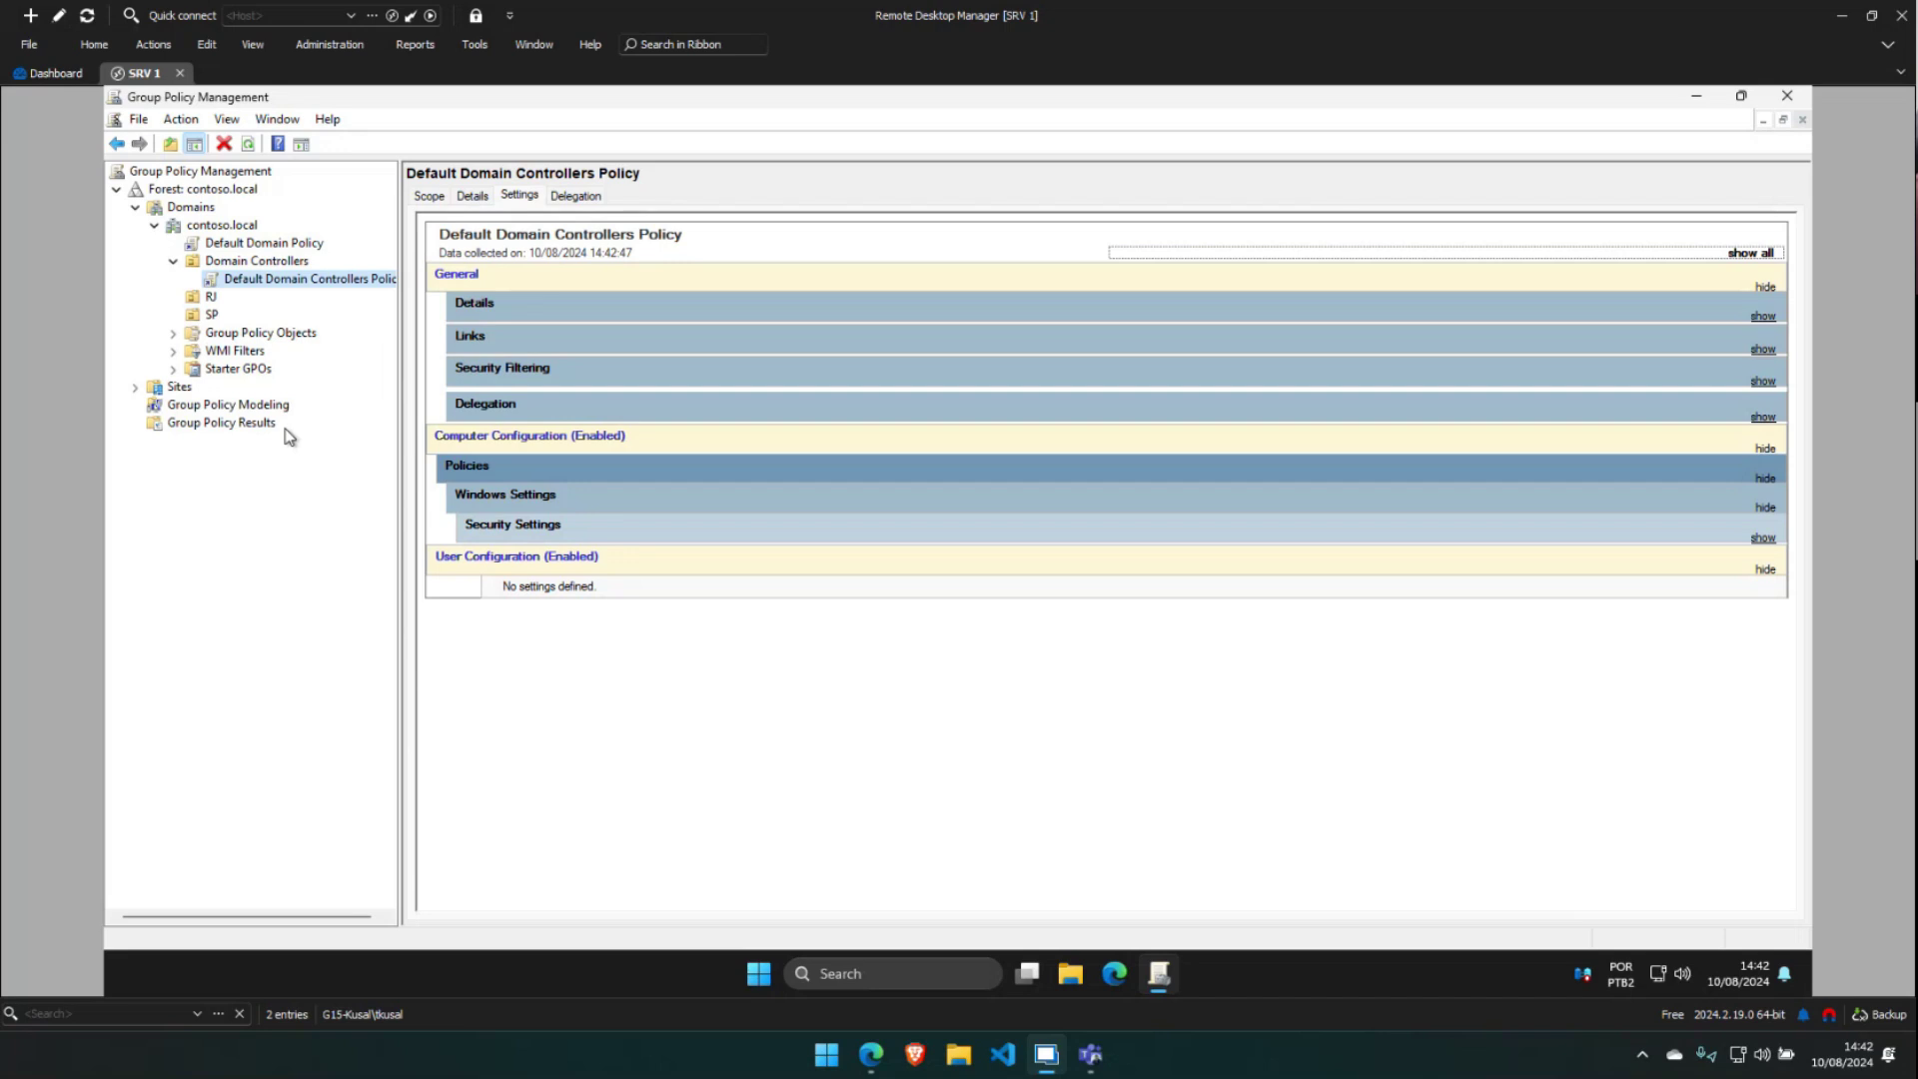
{"action": "left_click", "coordinate": [216, 233]}
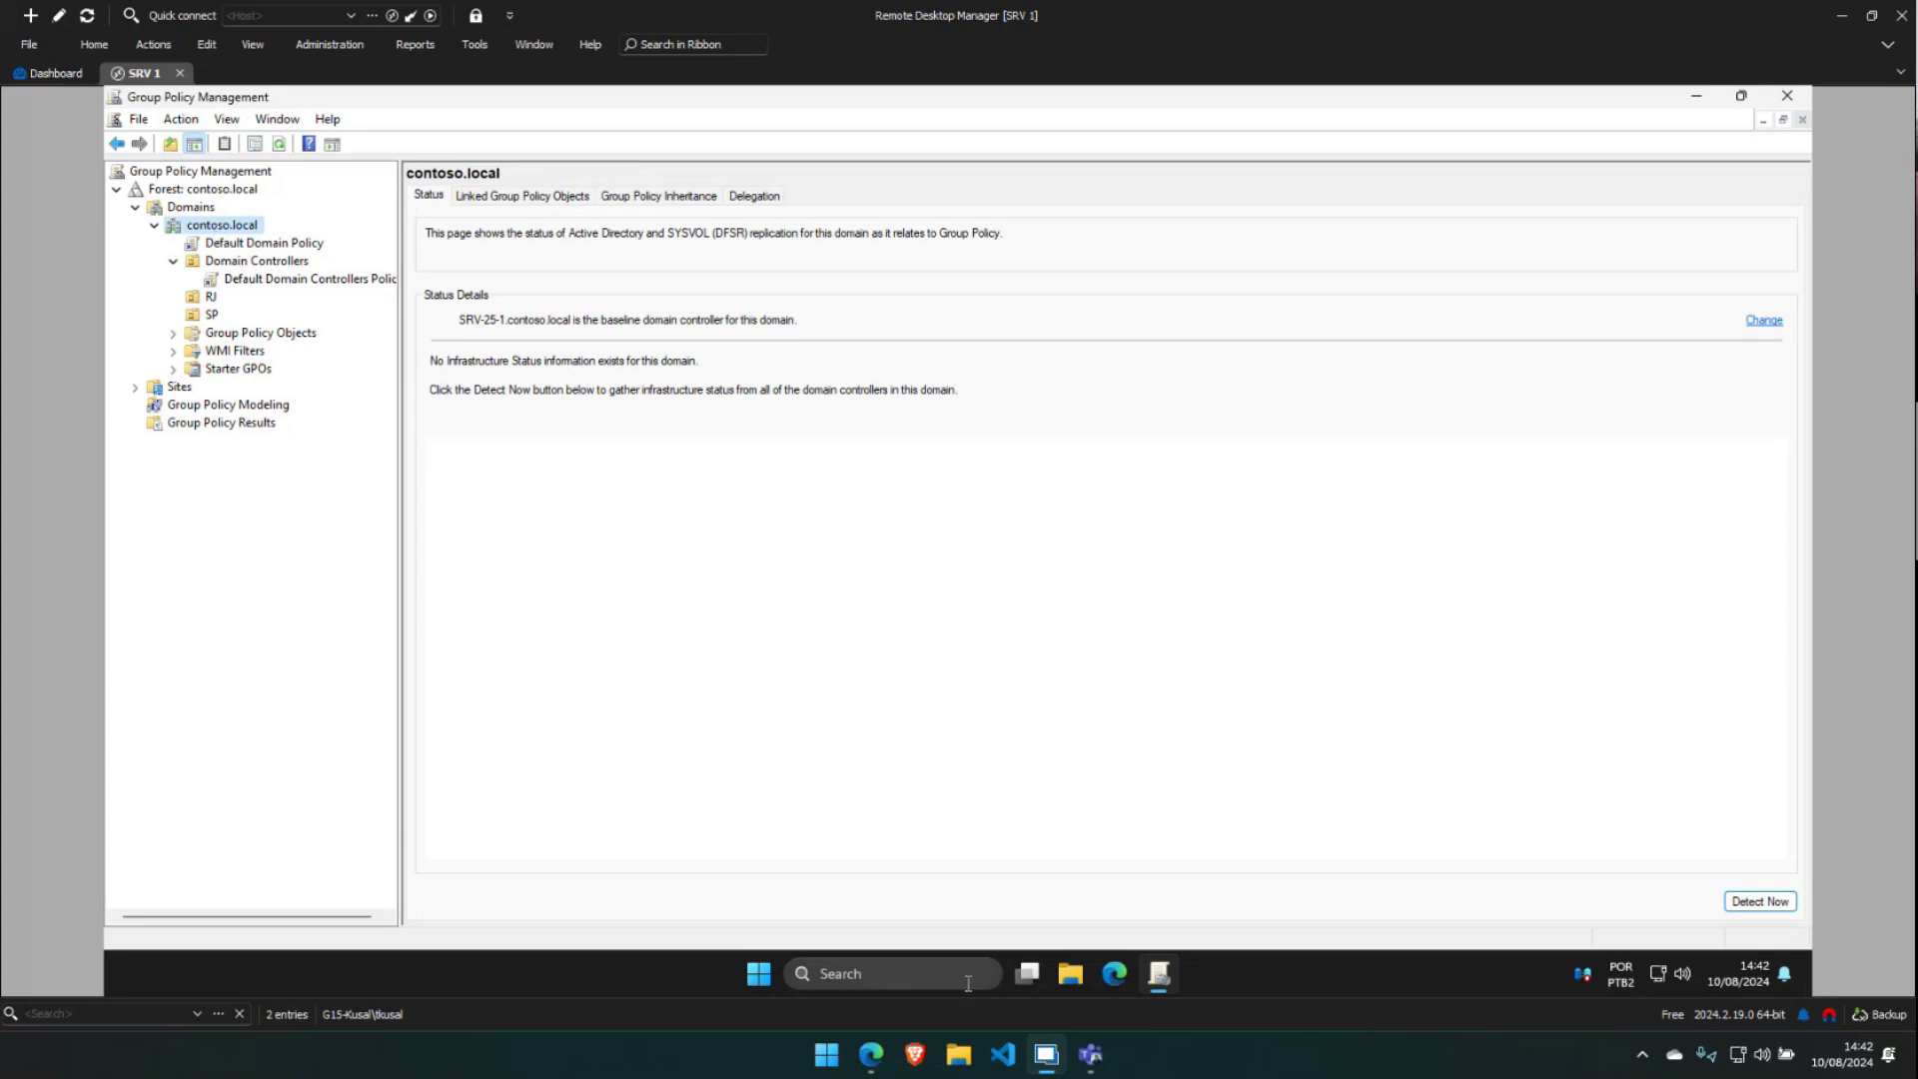
On the GitHub project board, move the 12-character password policy card to Feito and the 16-character domain admins card to Em execução
{"action": "left_click", "coordinate": [876, 1056]}
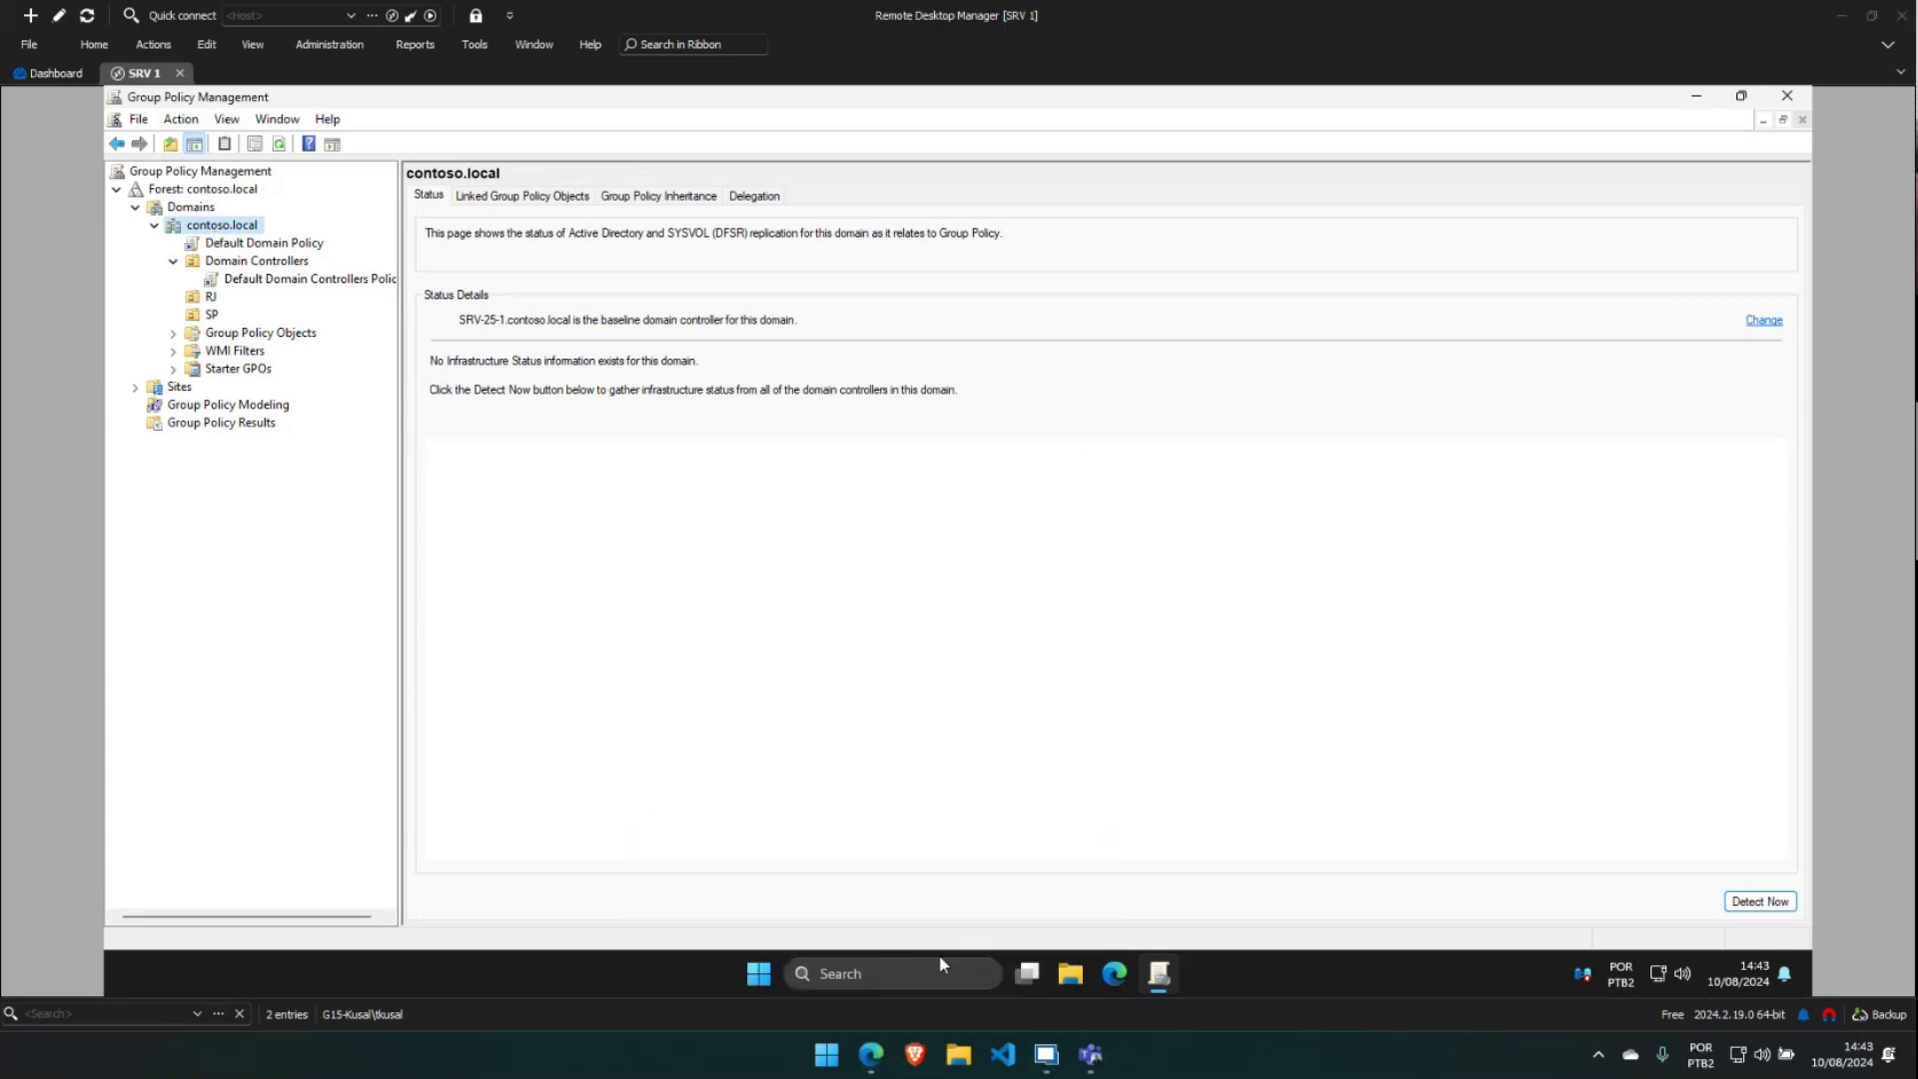
{"action": "left_click", "coordinate": [940, 965]}
{"action": "left_click_drag", "start_coordinate": [783, 569], "coordinate": [1348, 889]}
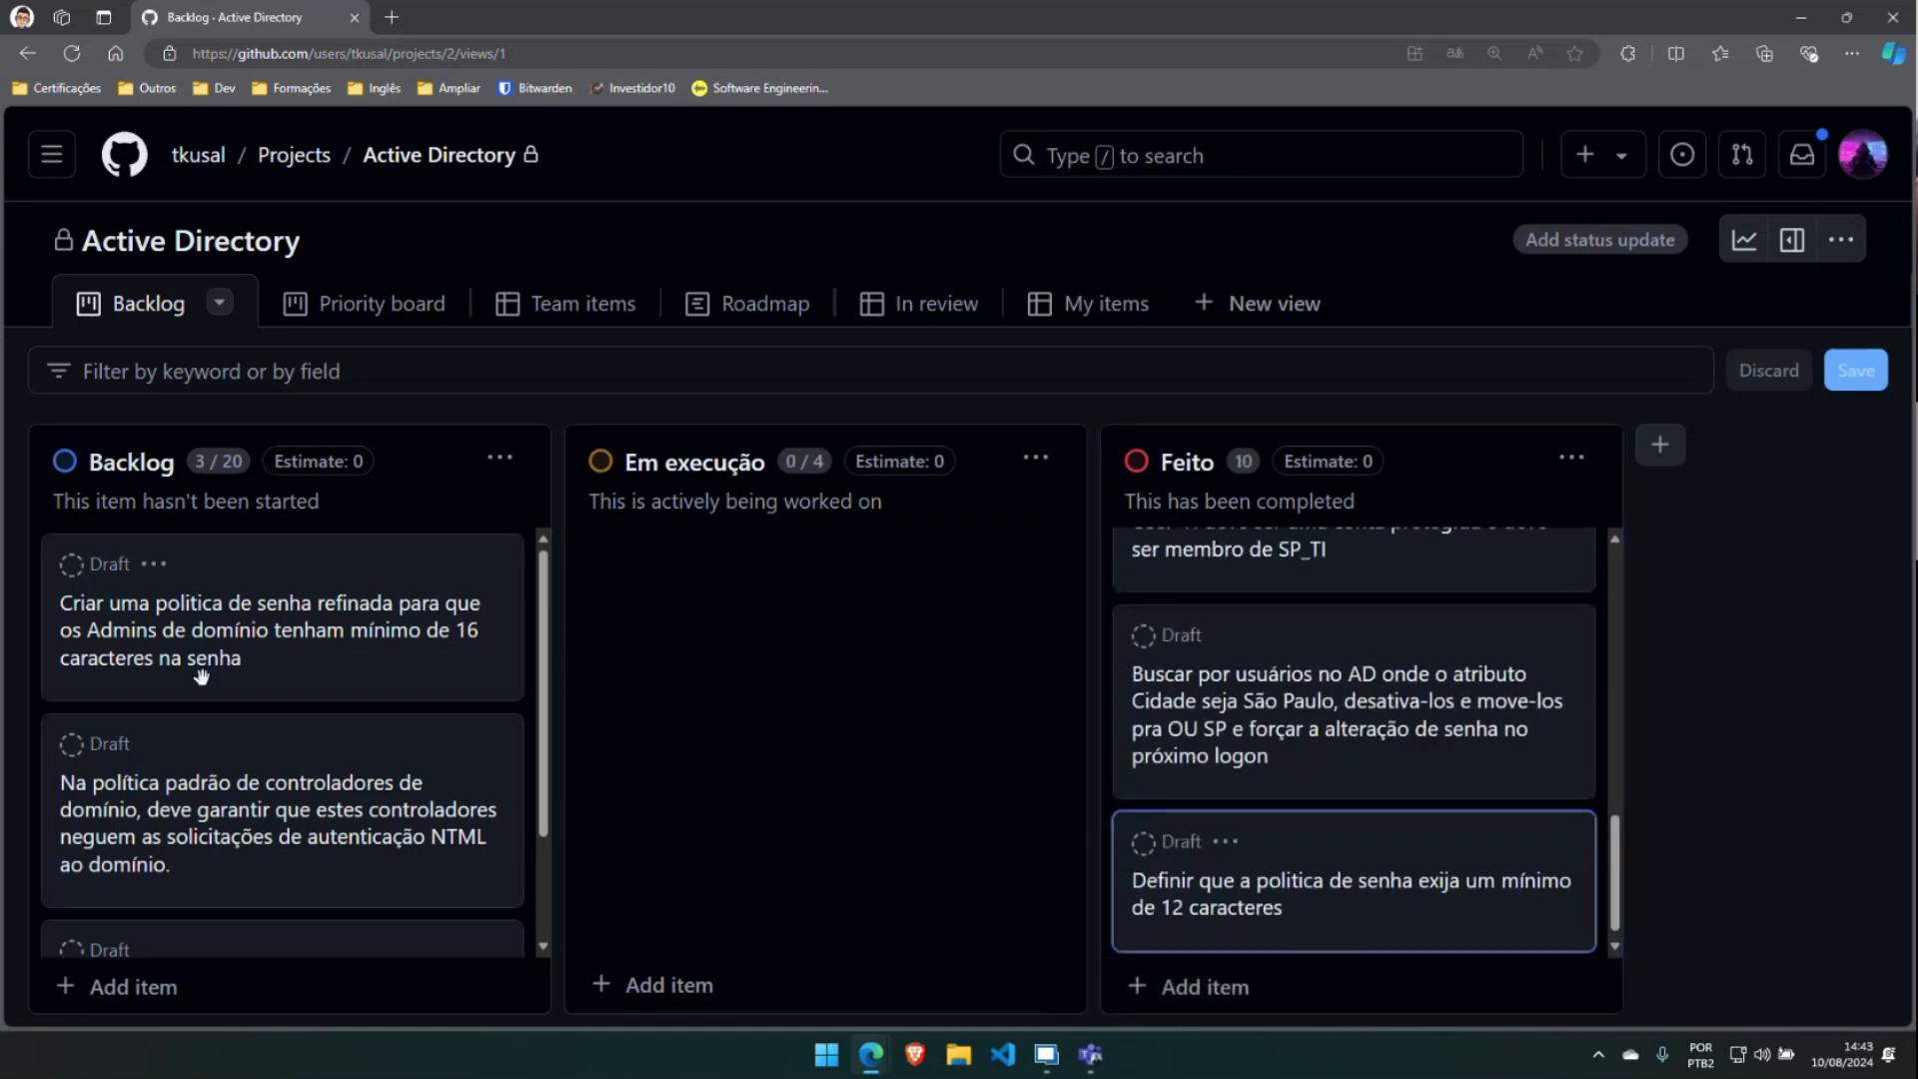
{"action": "left_click_drag", "start_coordinate": [413, 684], "coordinate": [899, 705]}
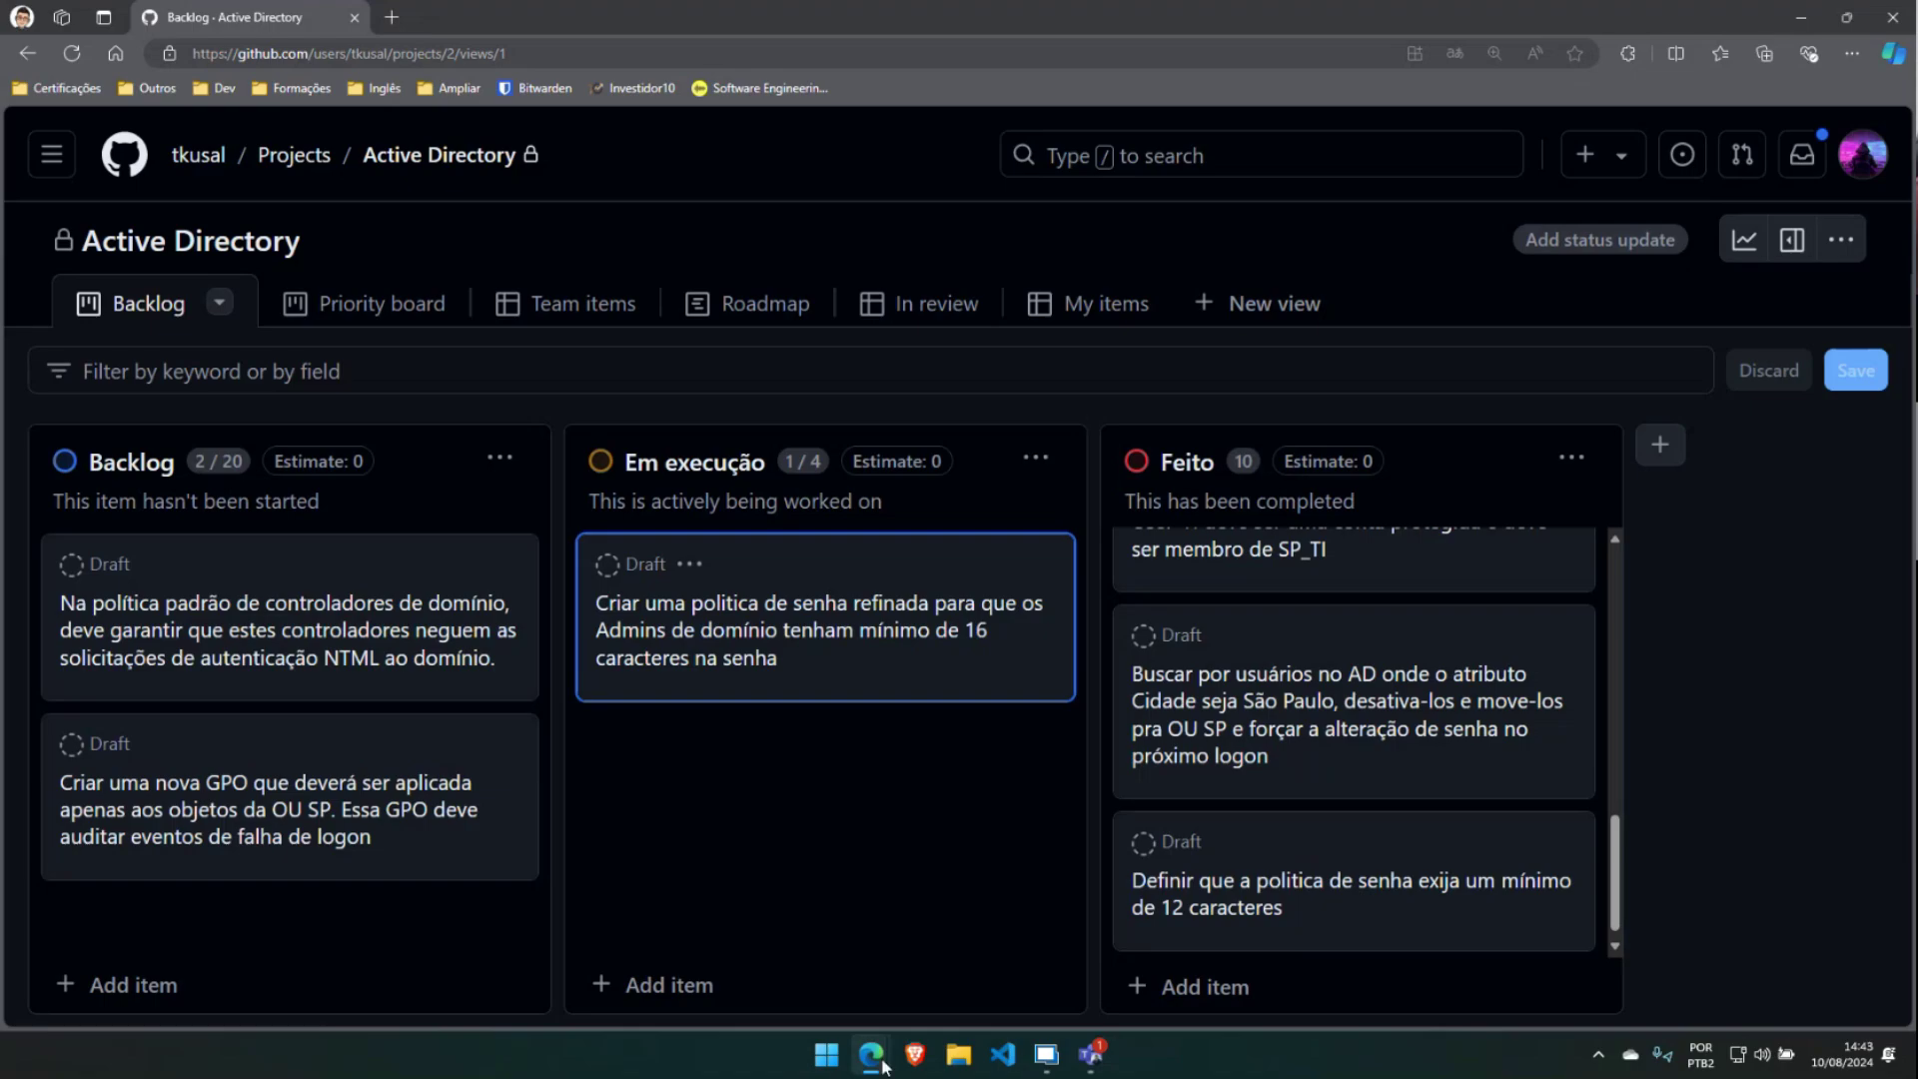
Return to the SRV 1 remote session and open Active Directory Administrative Center
{"action": "left_click", "coordinate": [1044, 1056]}
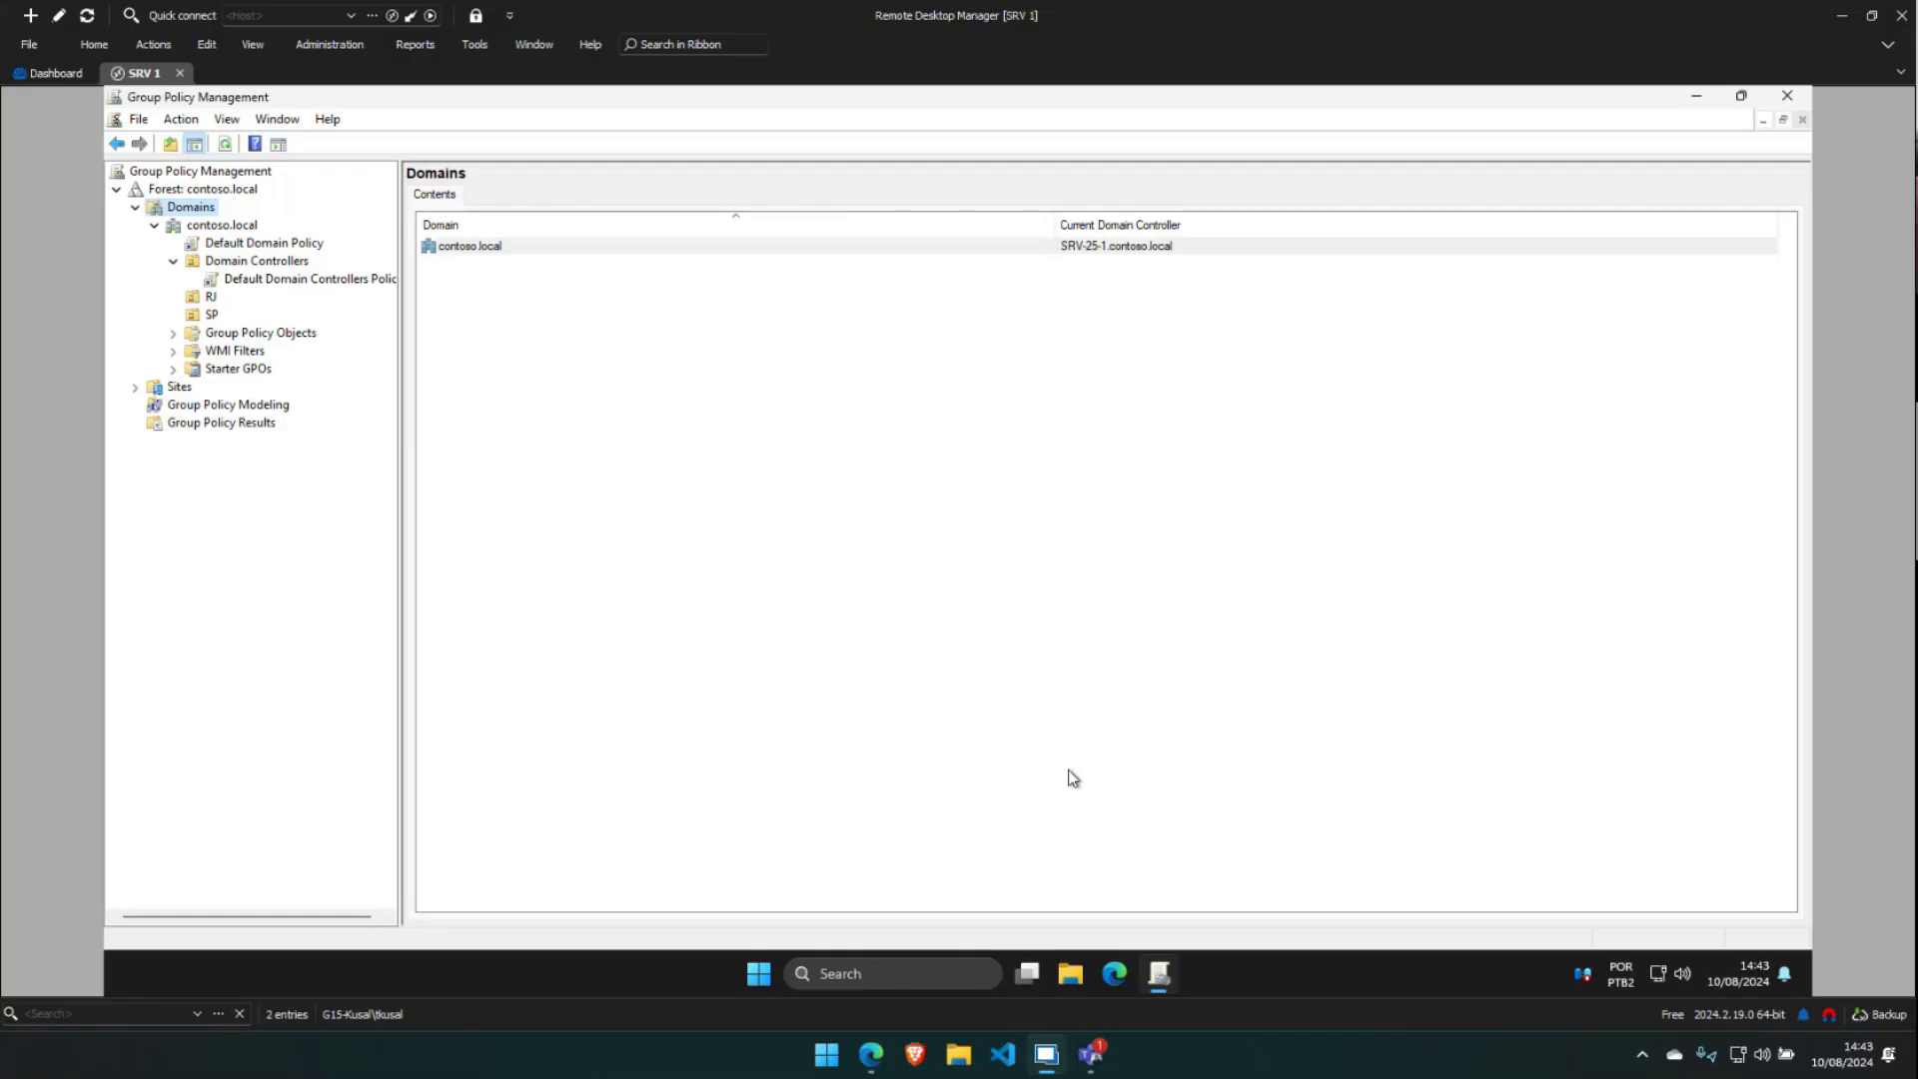
{"action": "left_click", "coordinate": [756, 975]}
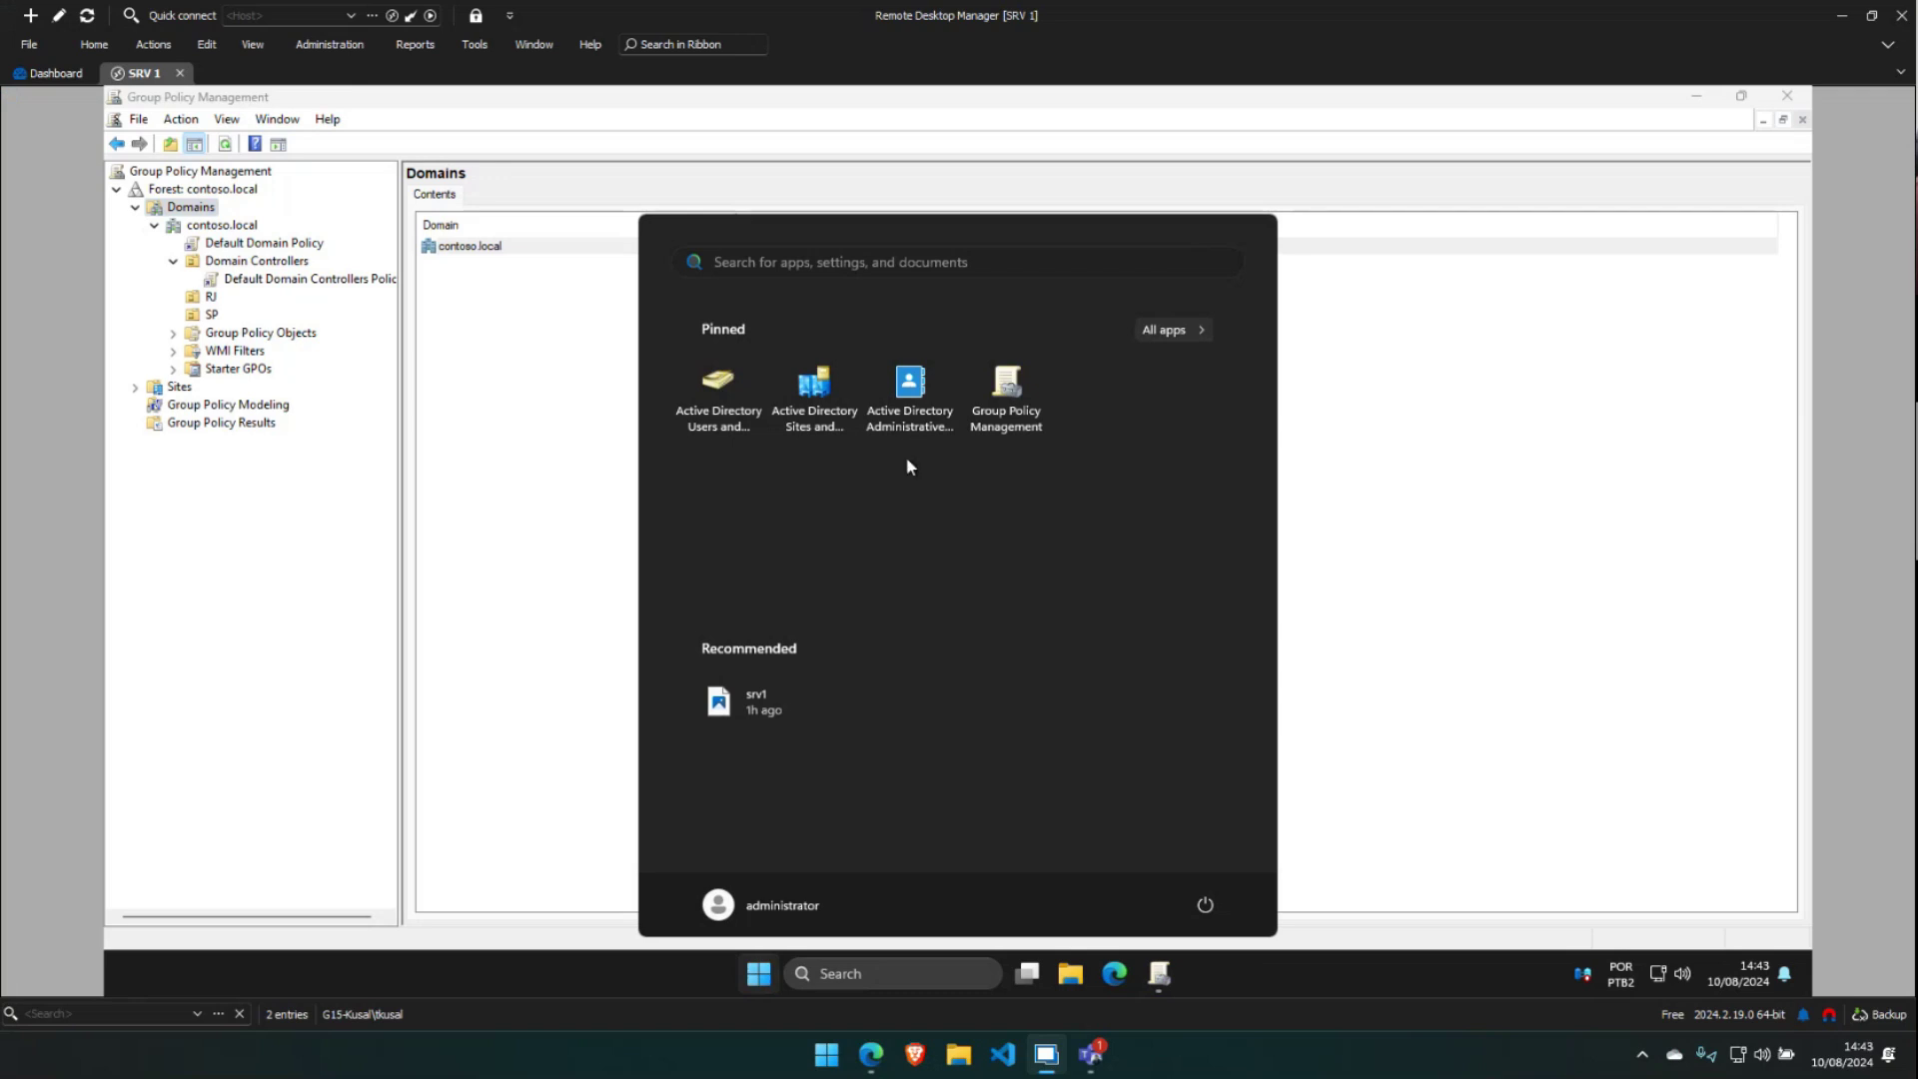
{"action": "left_click", "coordinate": [909, 427]}
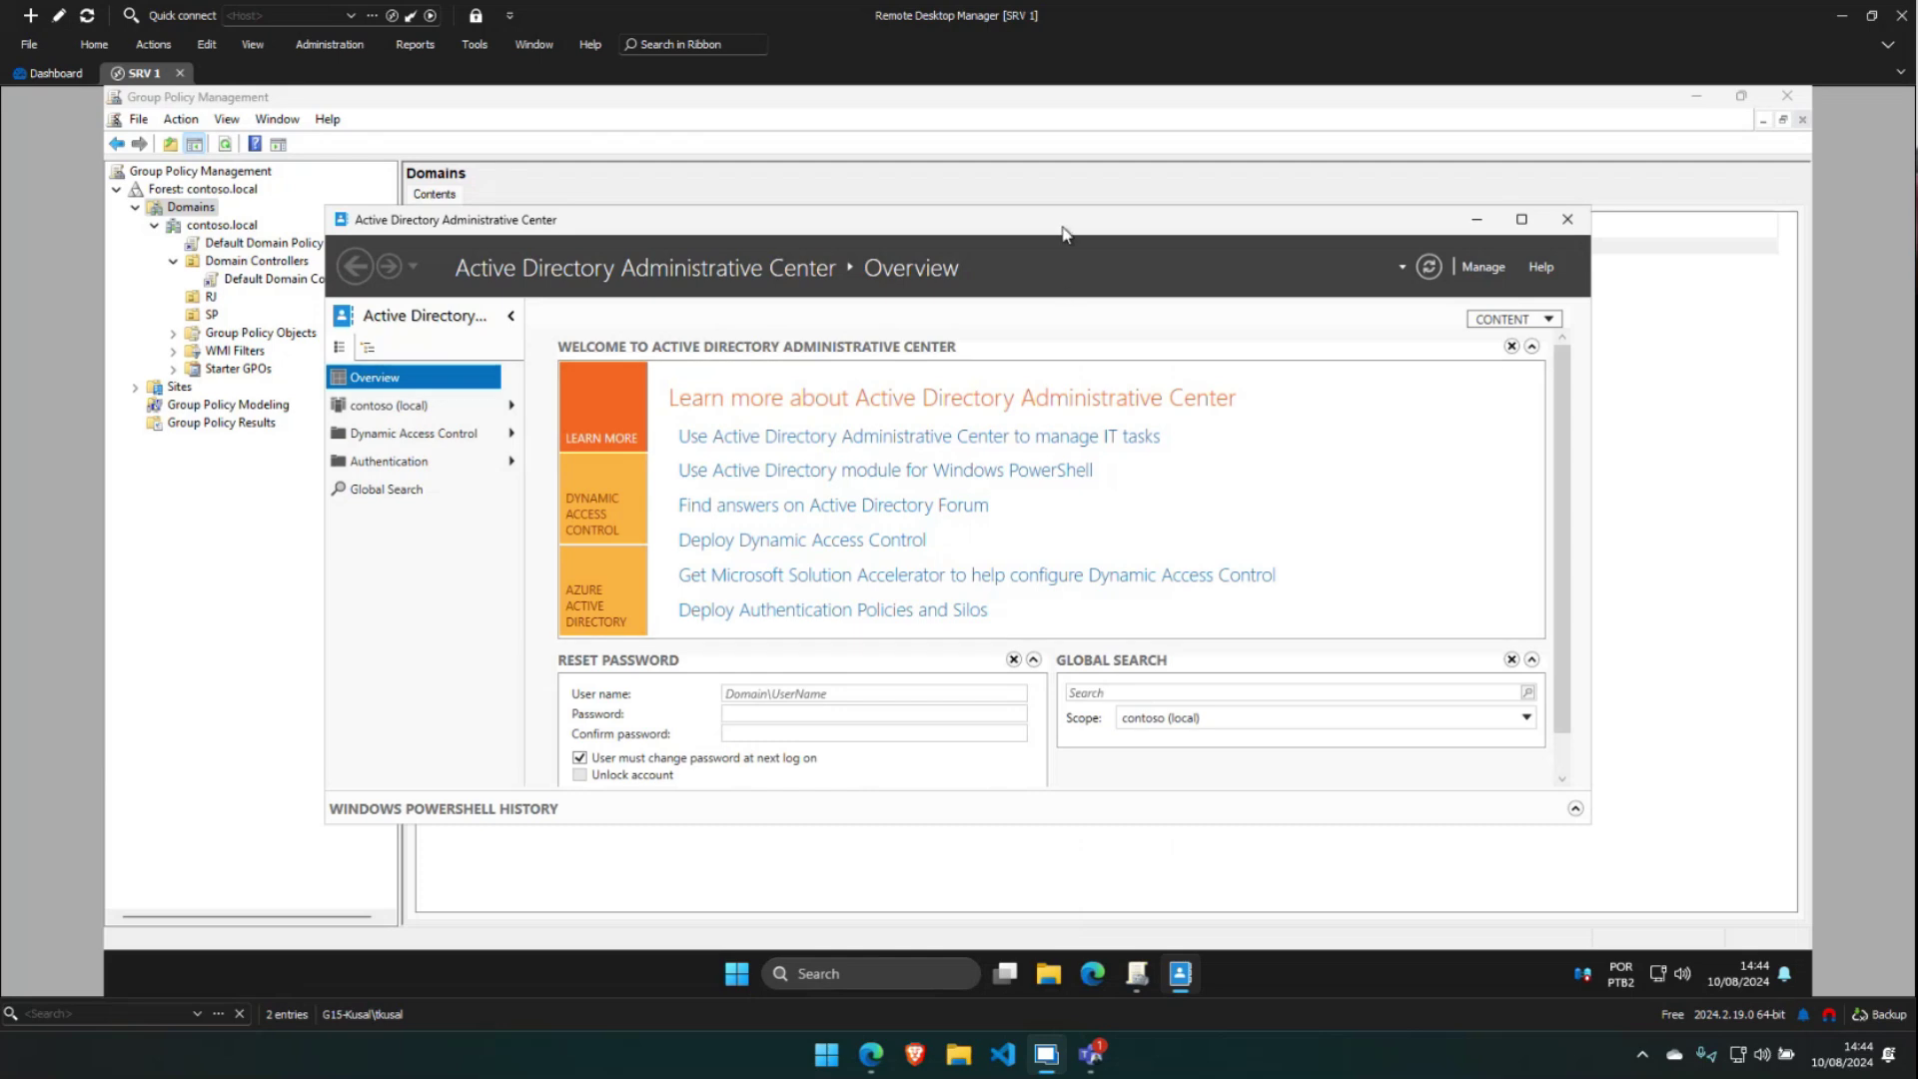
{"action": "left_click", "coordinate": [727, 973]}
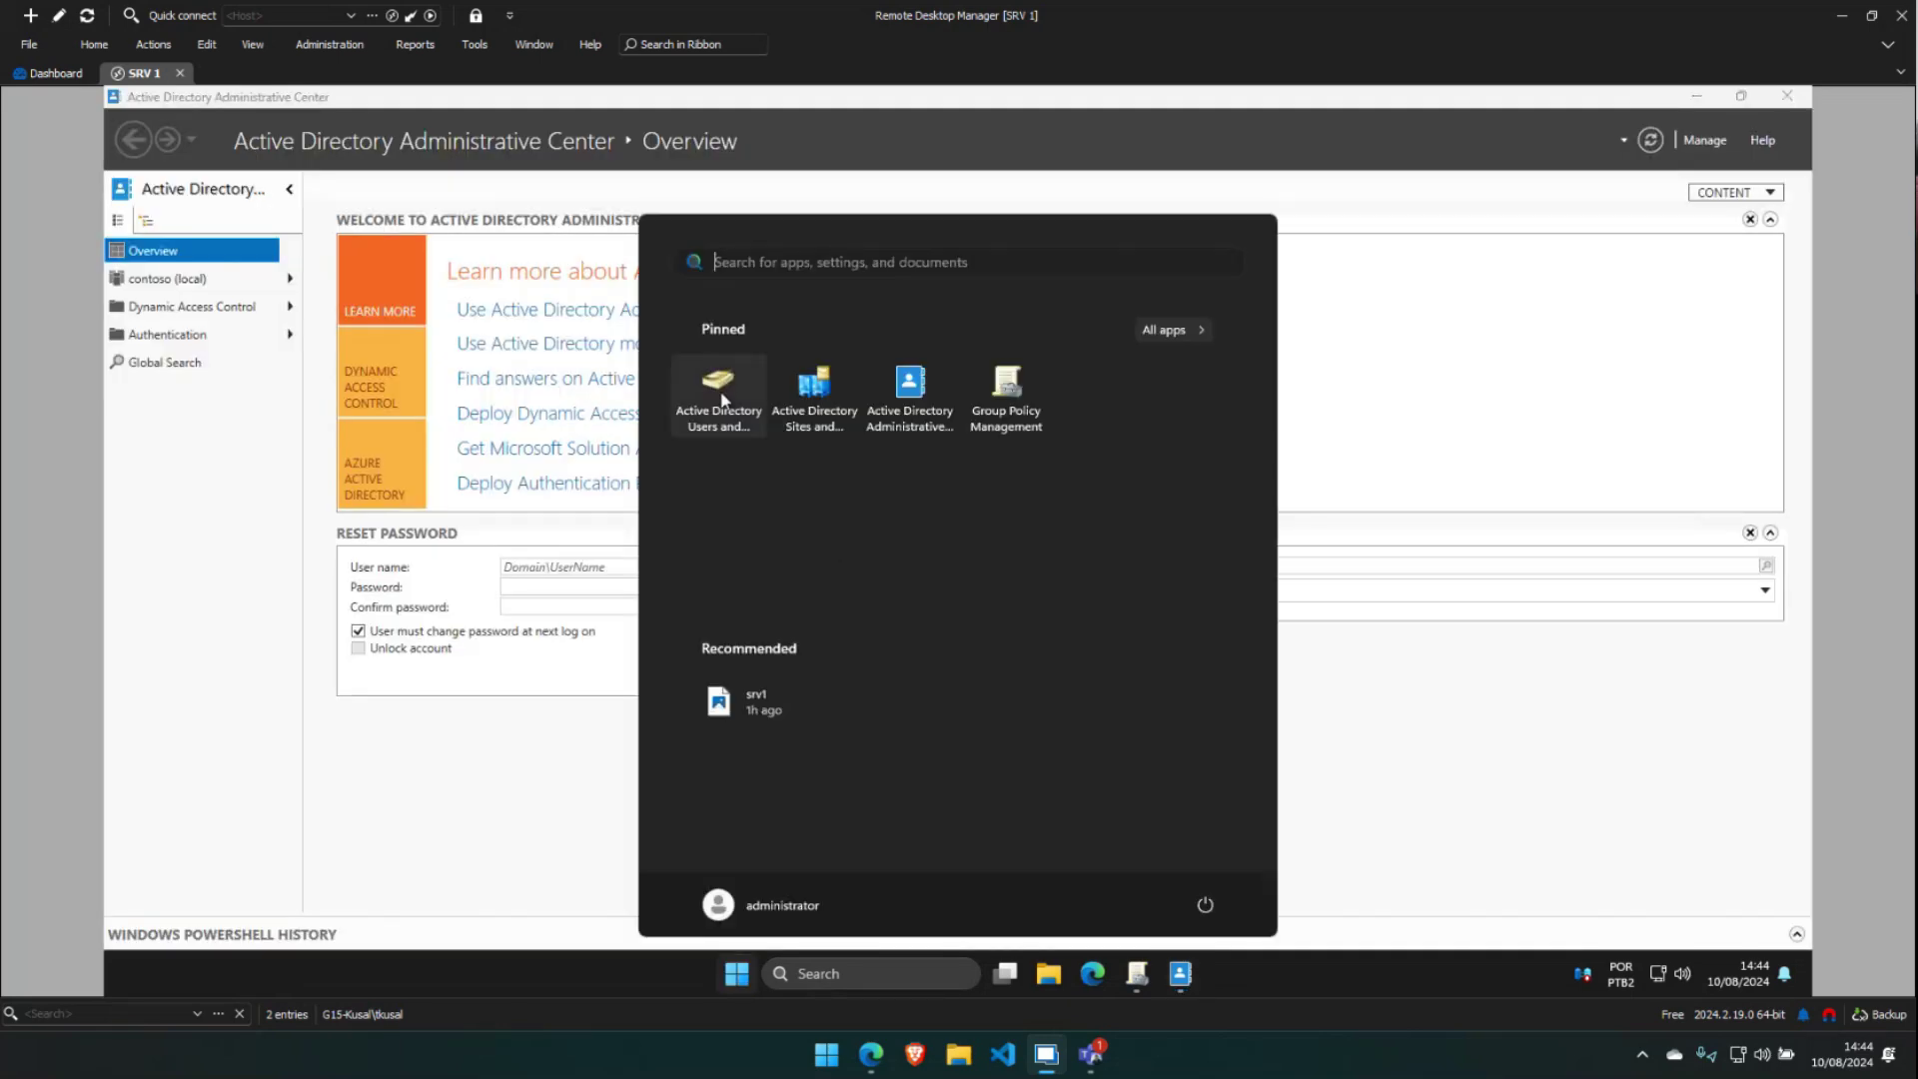
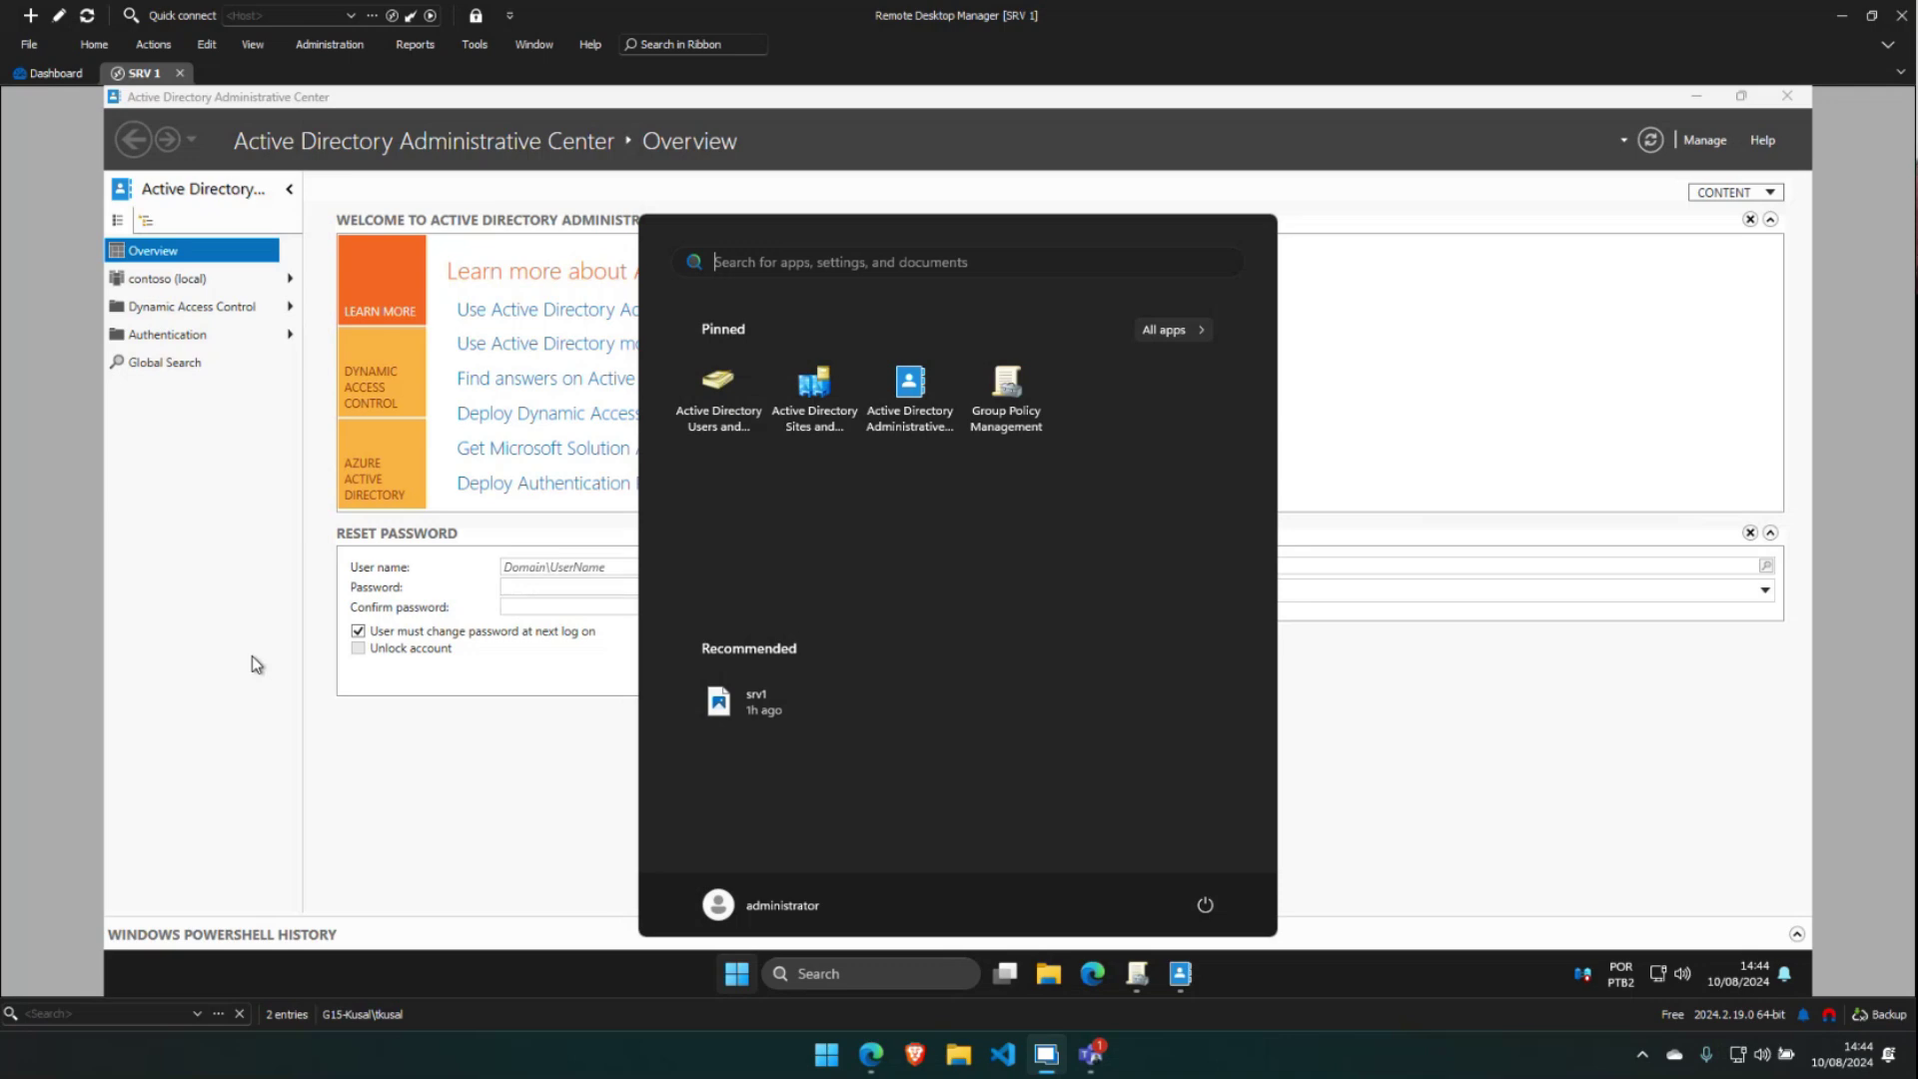
{"action": "left_click", "coordinate": [252, 656]}
Browse the SP and RJ organizational units under contoso (local)
{"action": "left_click", "coordinate": [290, 282]}
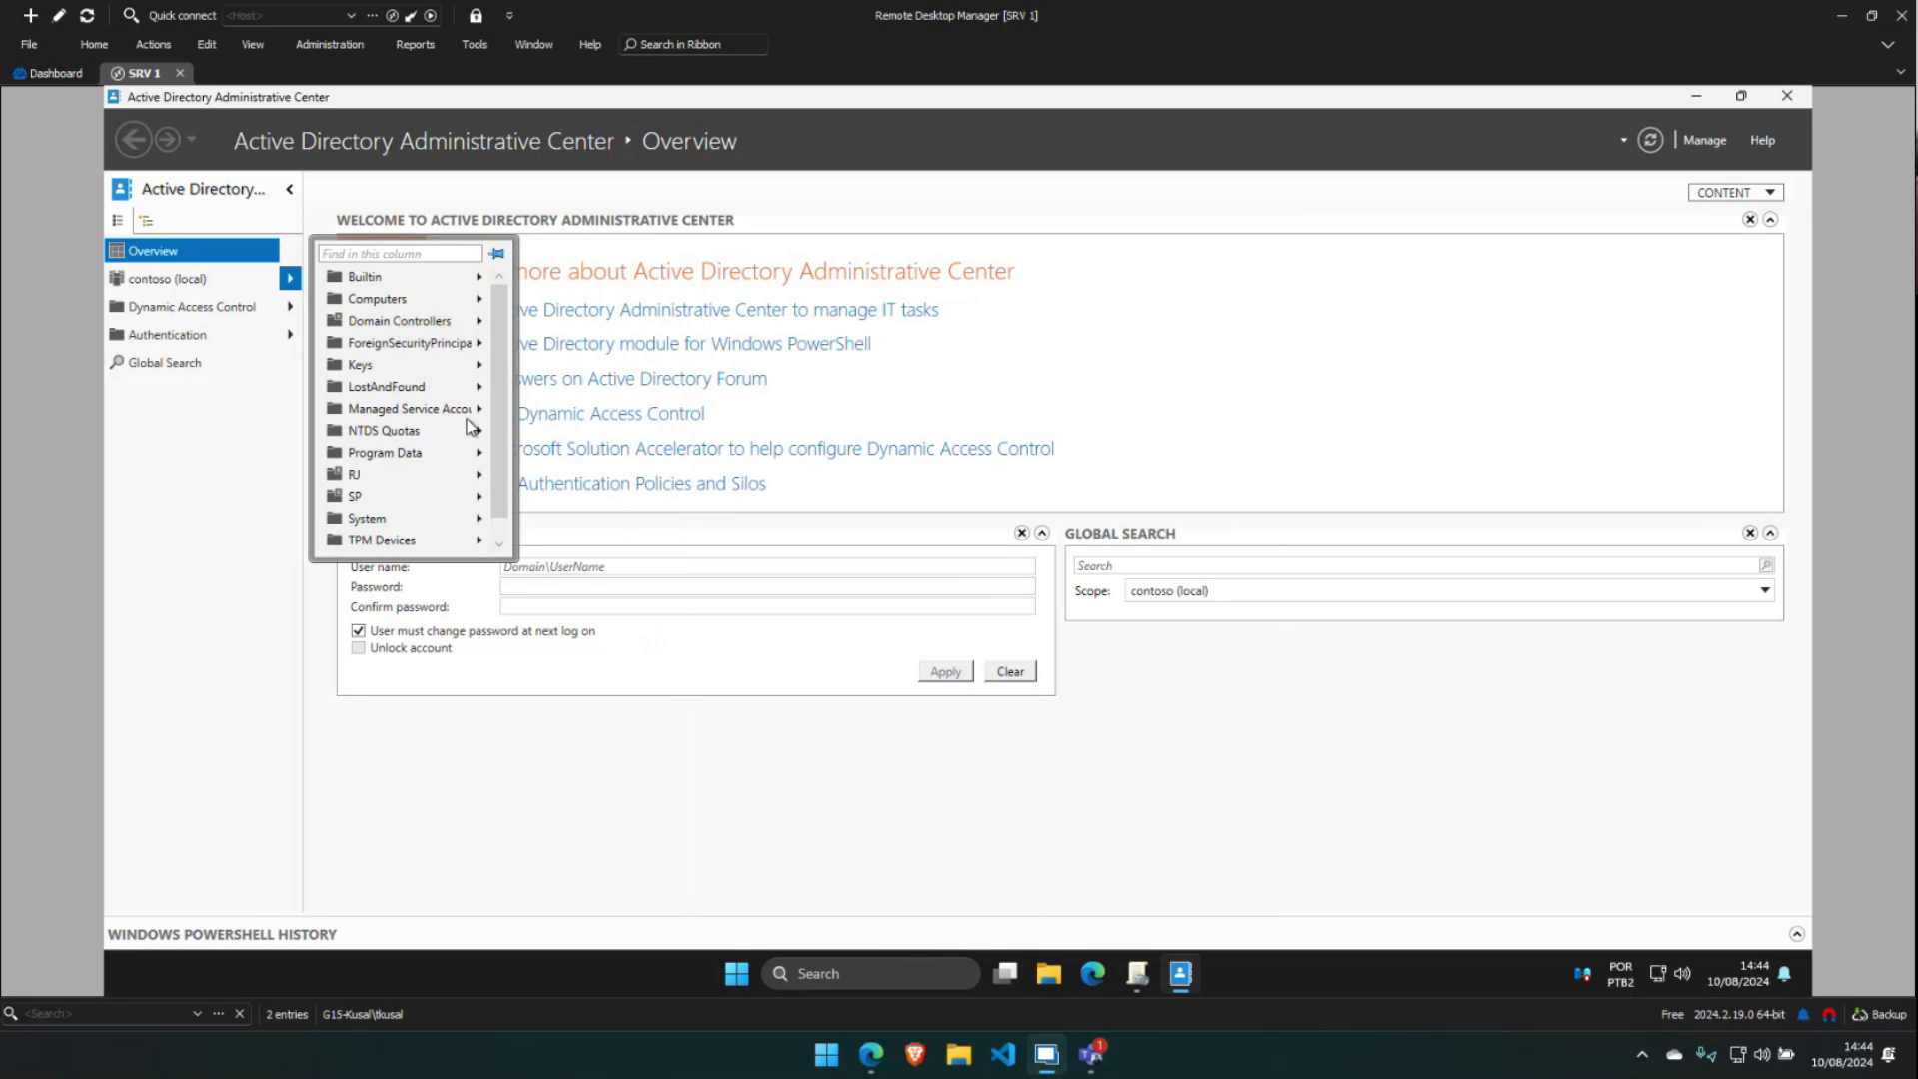
{"action": "scroll", "coordinate": [489, 410], "scroll_direction": "down", "scroll_amount": 1}
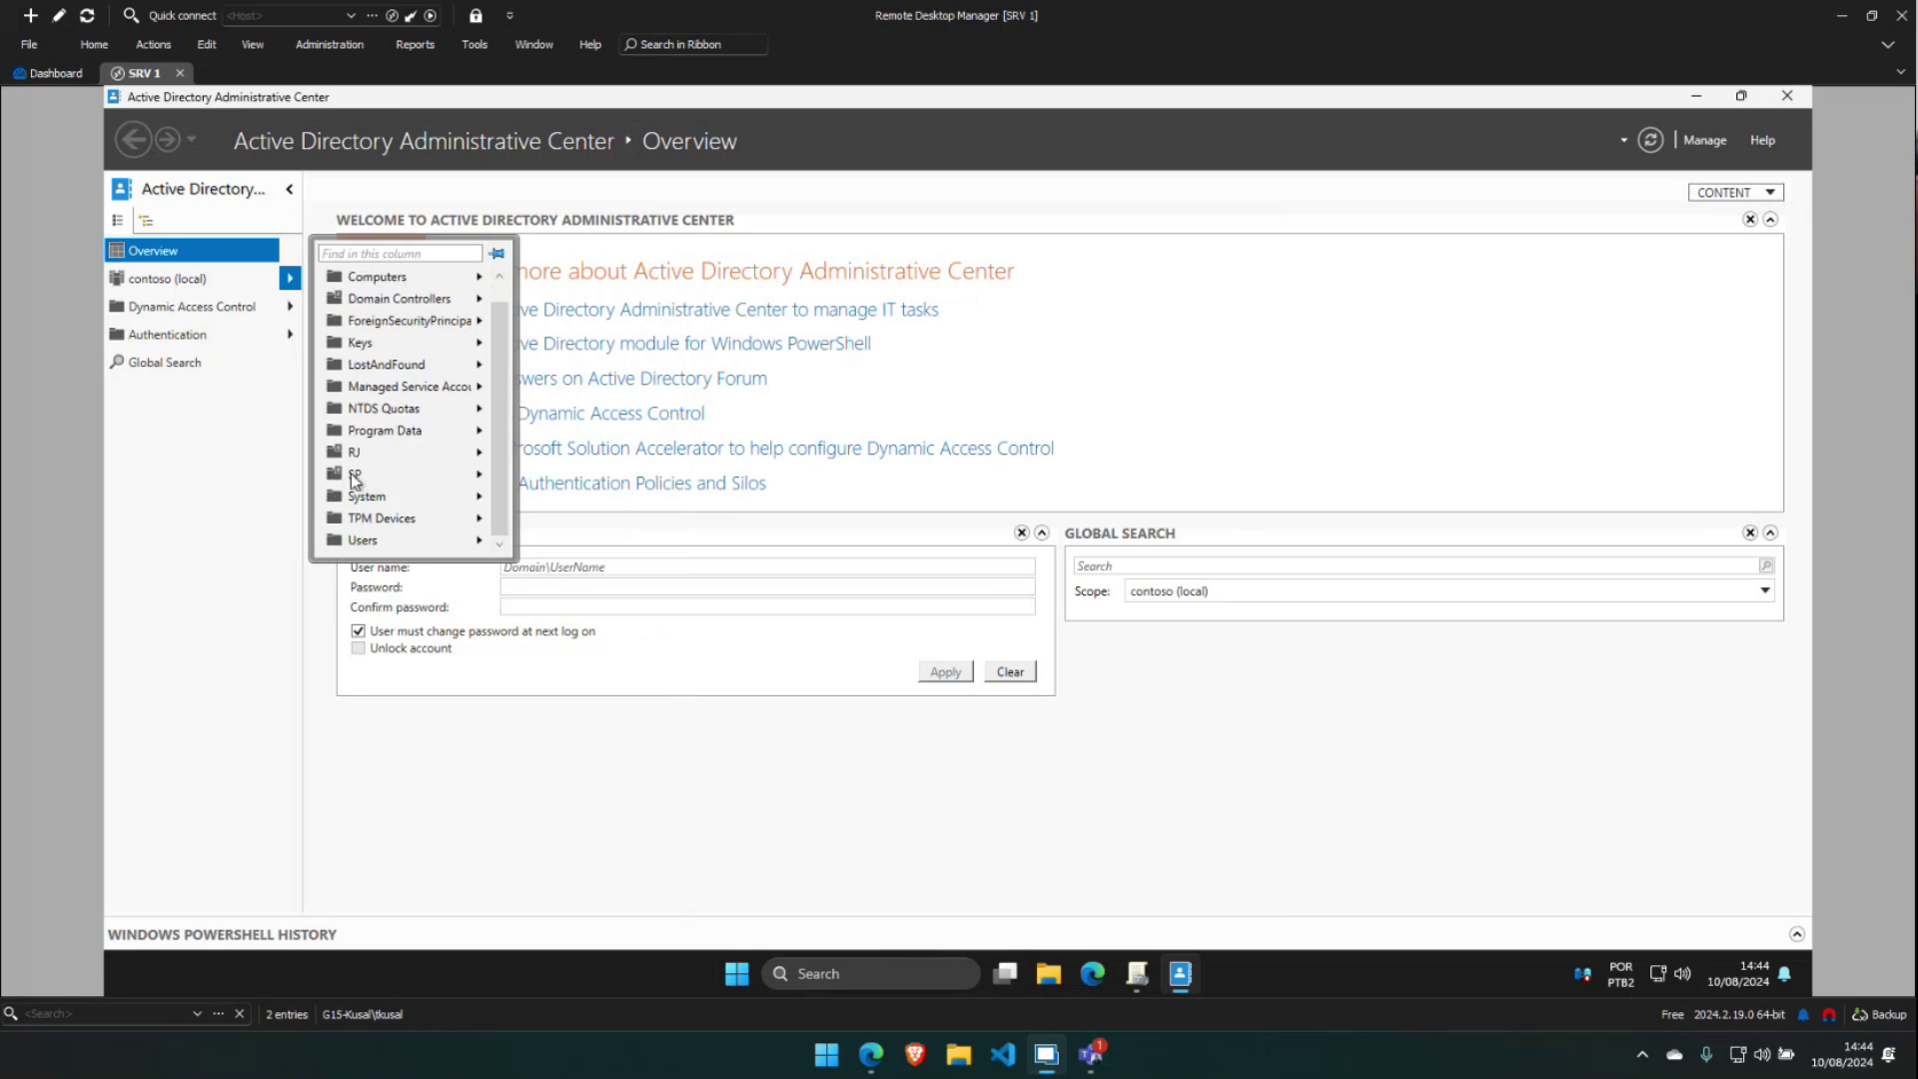
{"action": "left_click", "coordinate": [355, 476]}
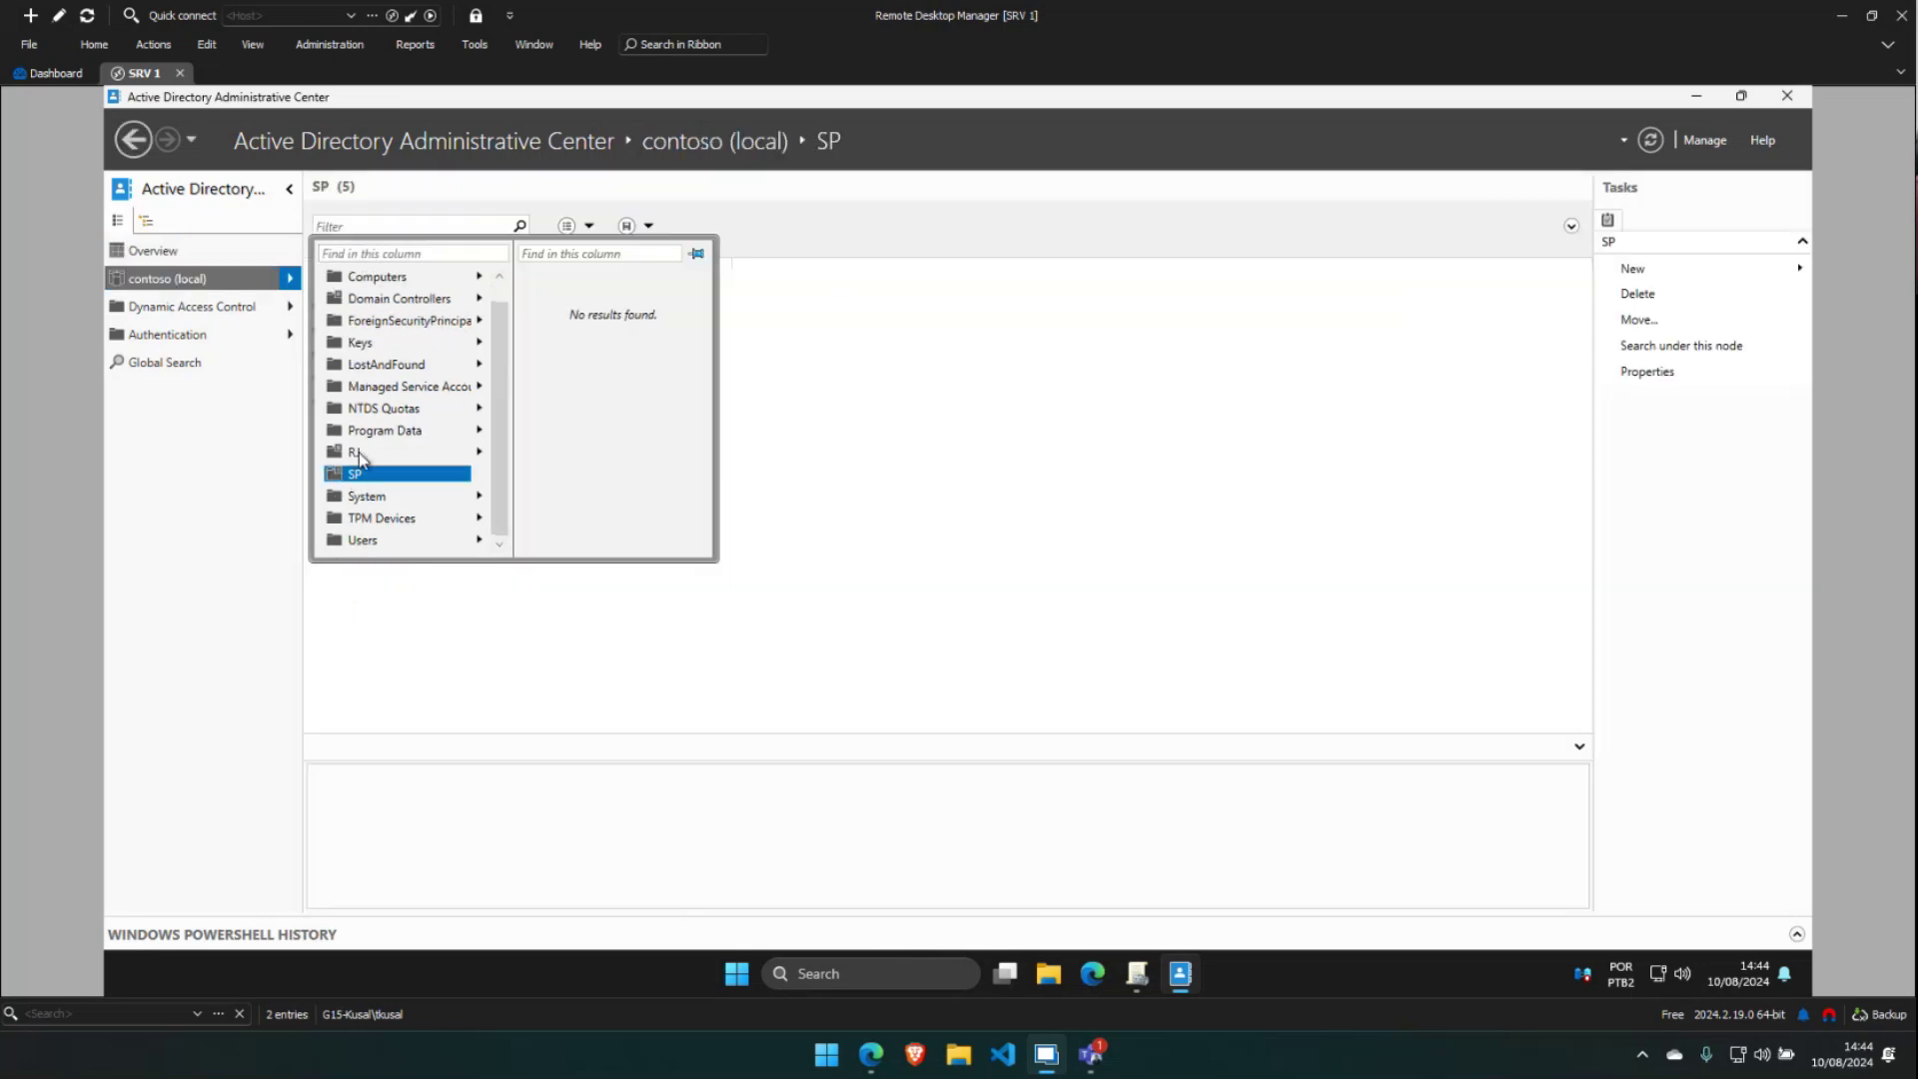
{"action": "left_click", "coordinate": [358, 452]}
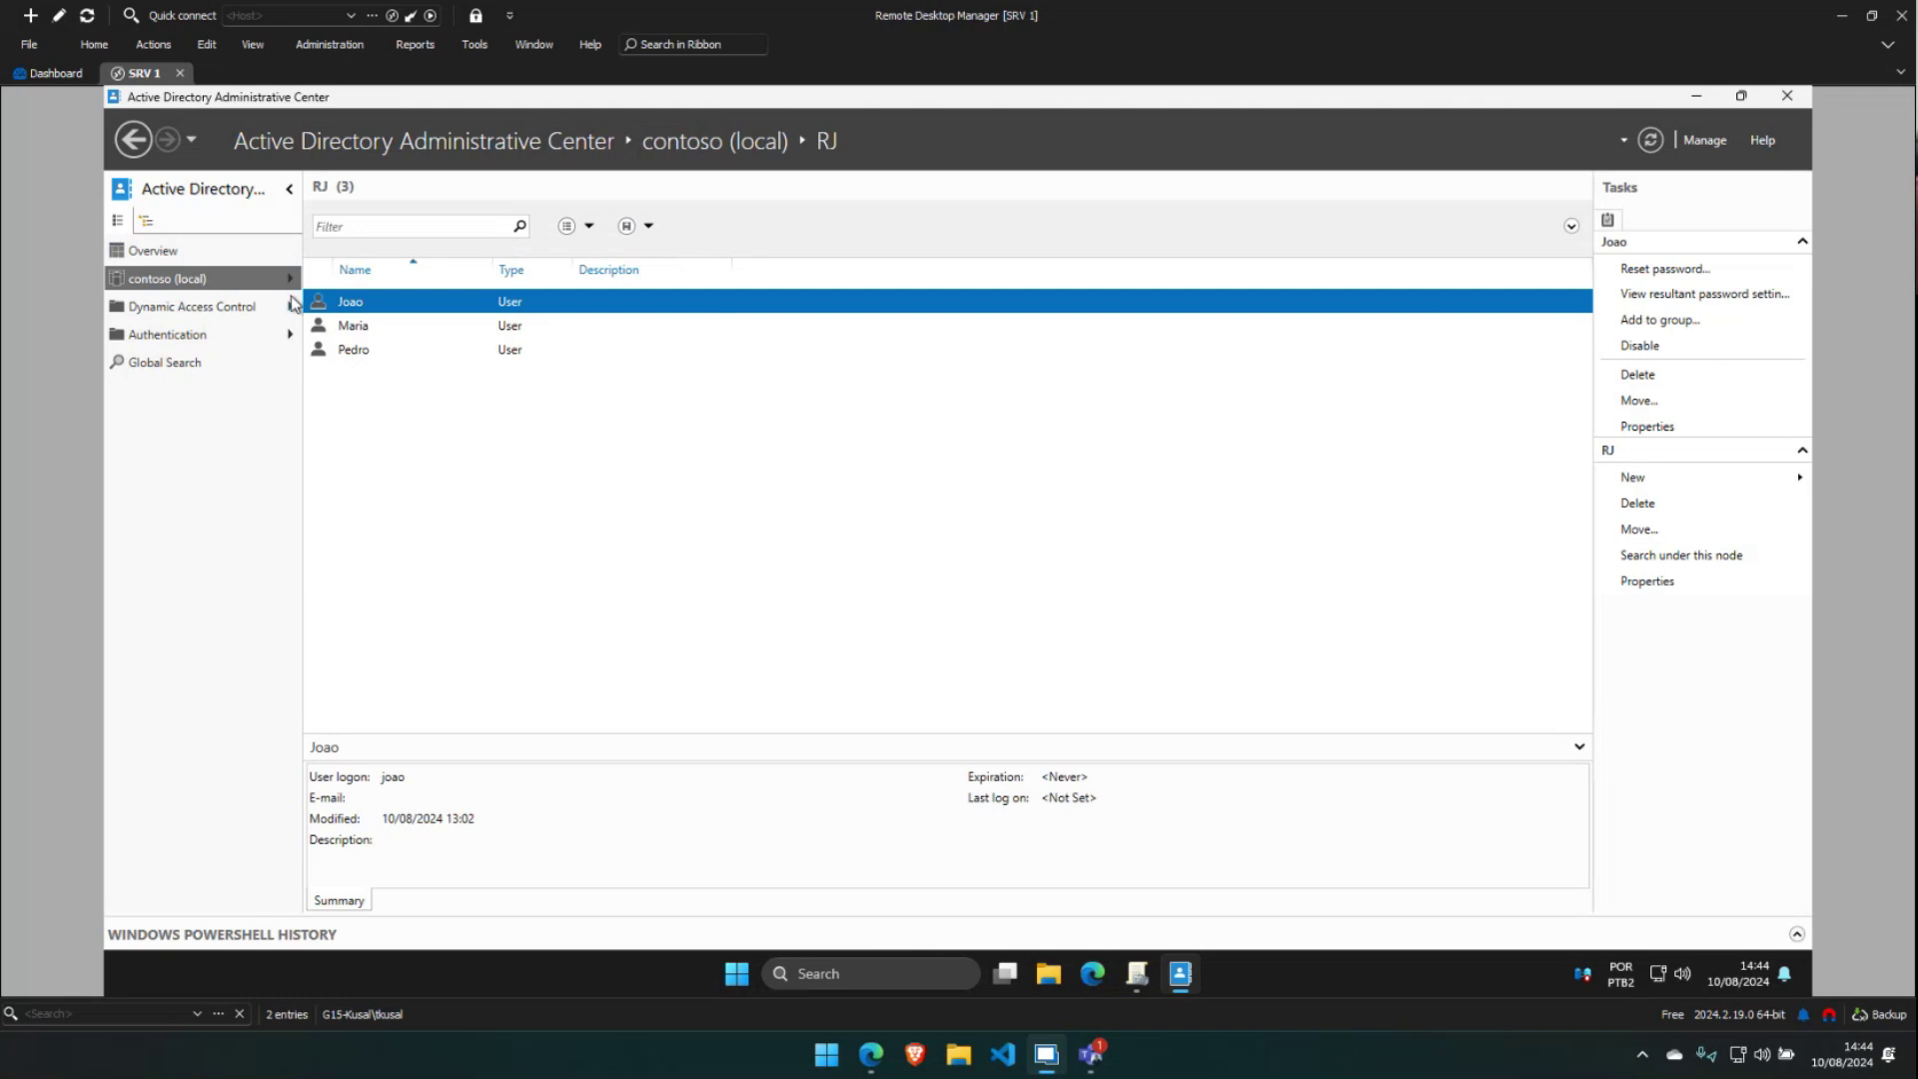
Open the Password Settings Container under System in contoso (local)
{"action": "left_click", "coordinate": [289, 278]}
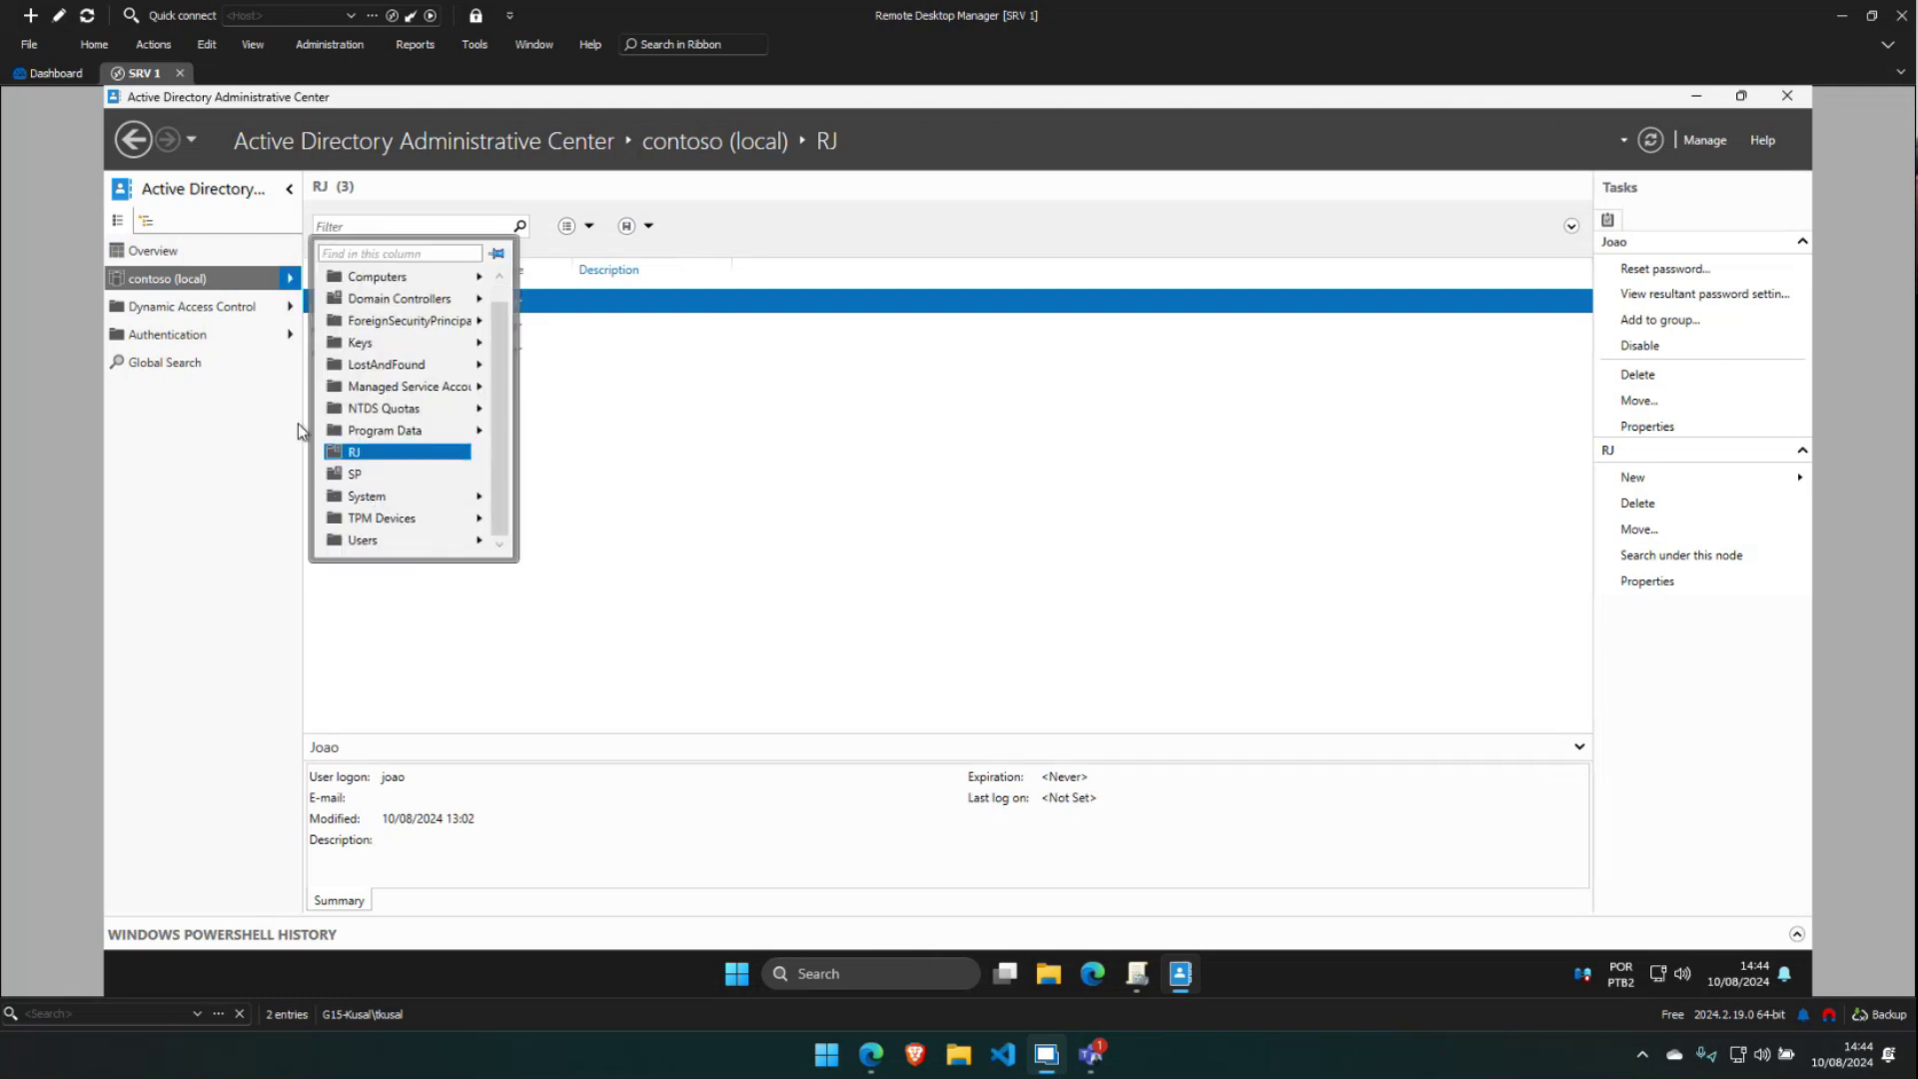
{"action": "left_click", "coordinate": [411, 499]}
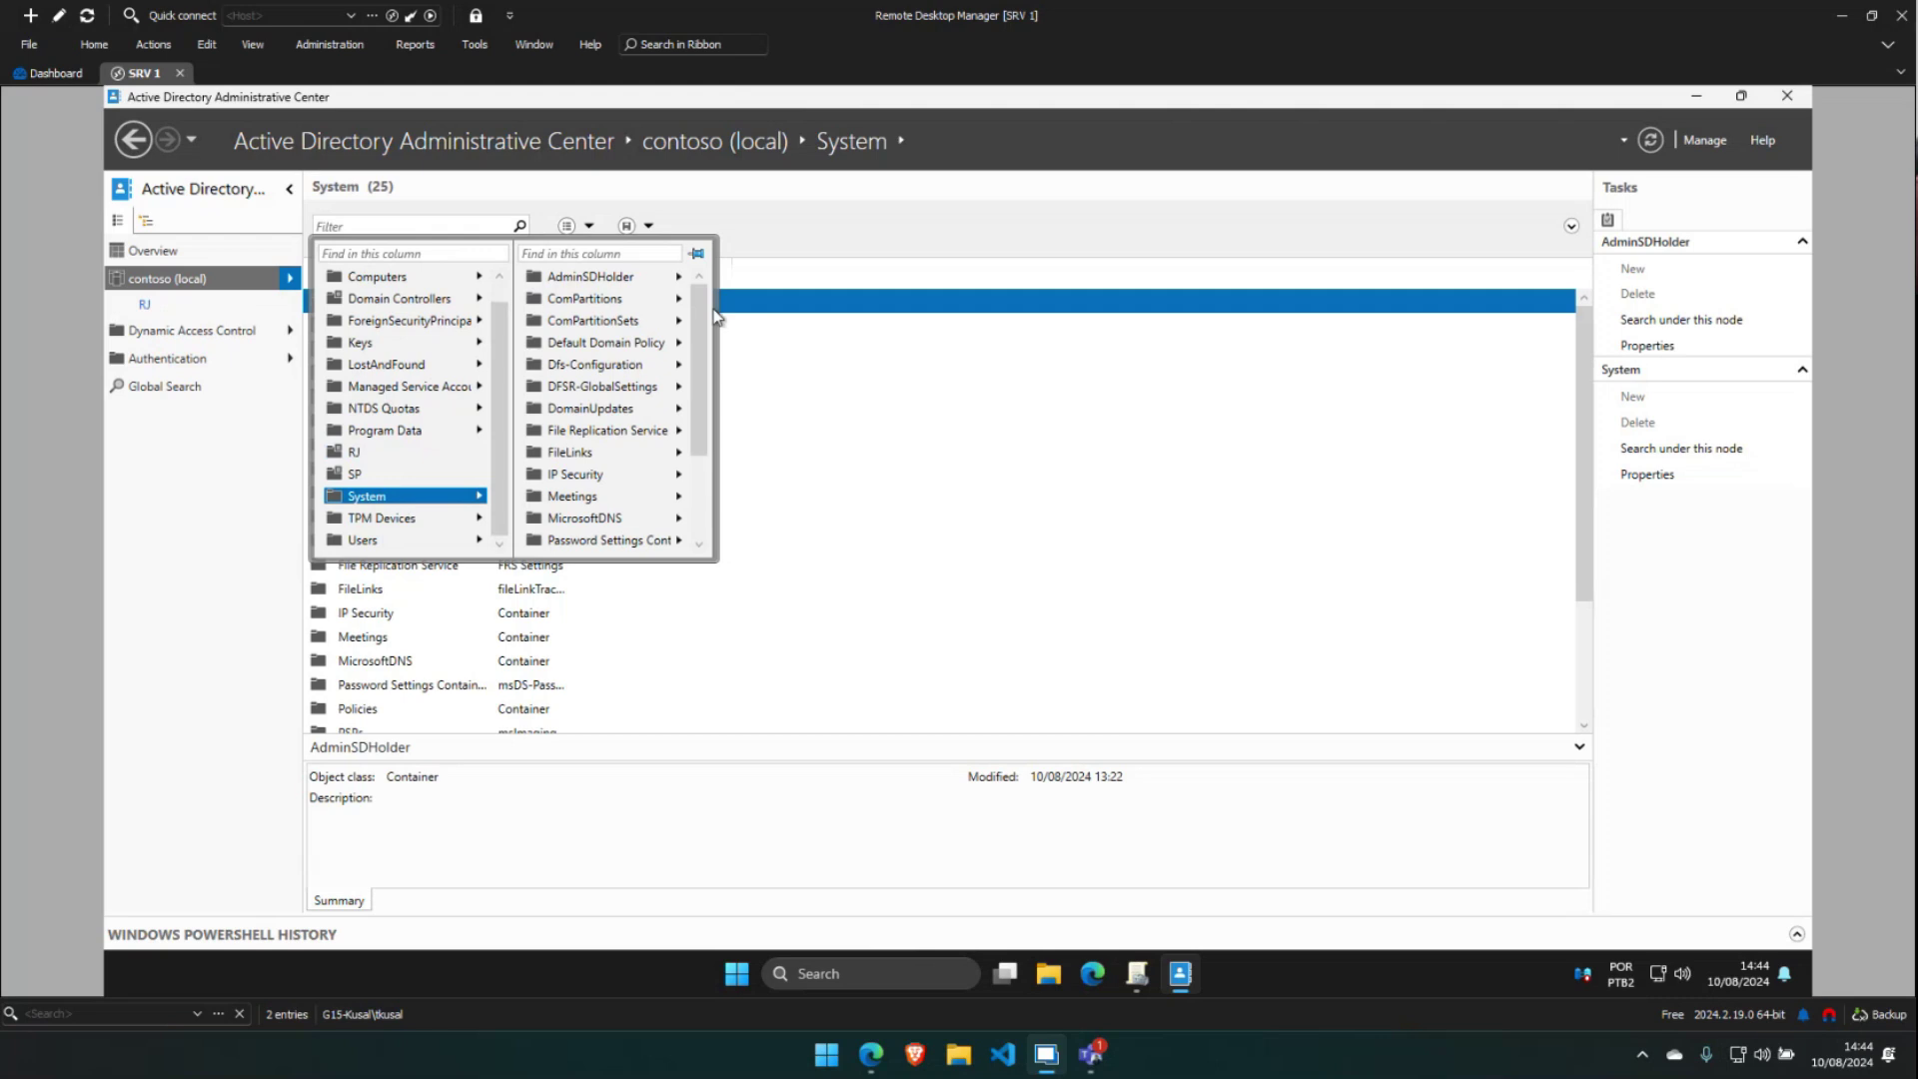
{"action": "left_click_drag", "start_coordinate": [695, 351], "coordinate": [695, 384]}
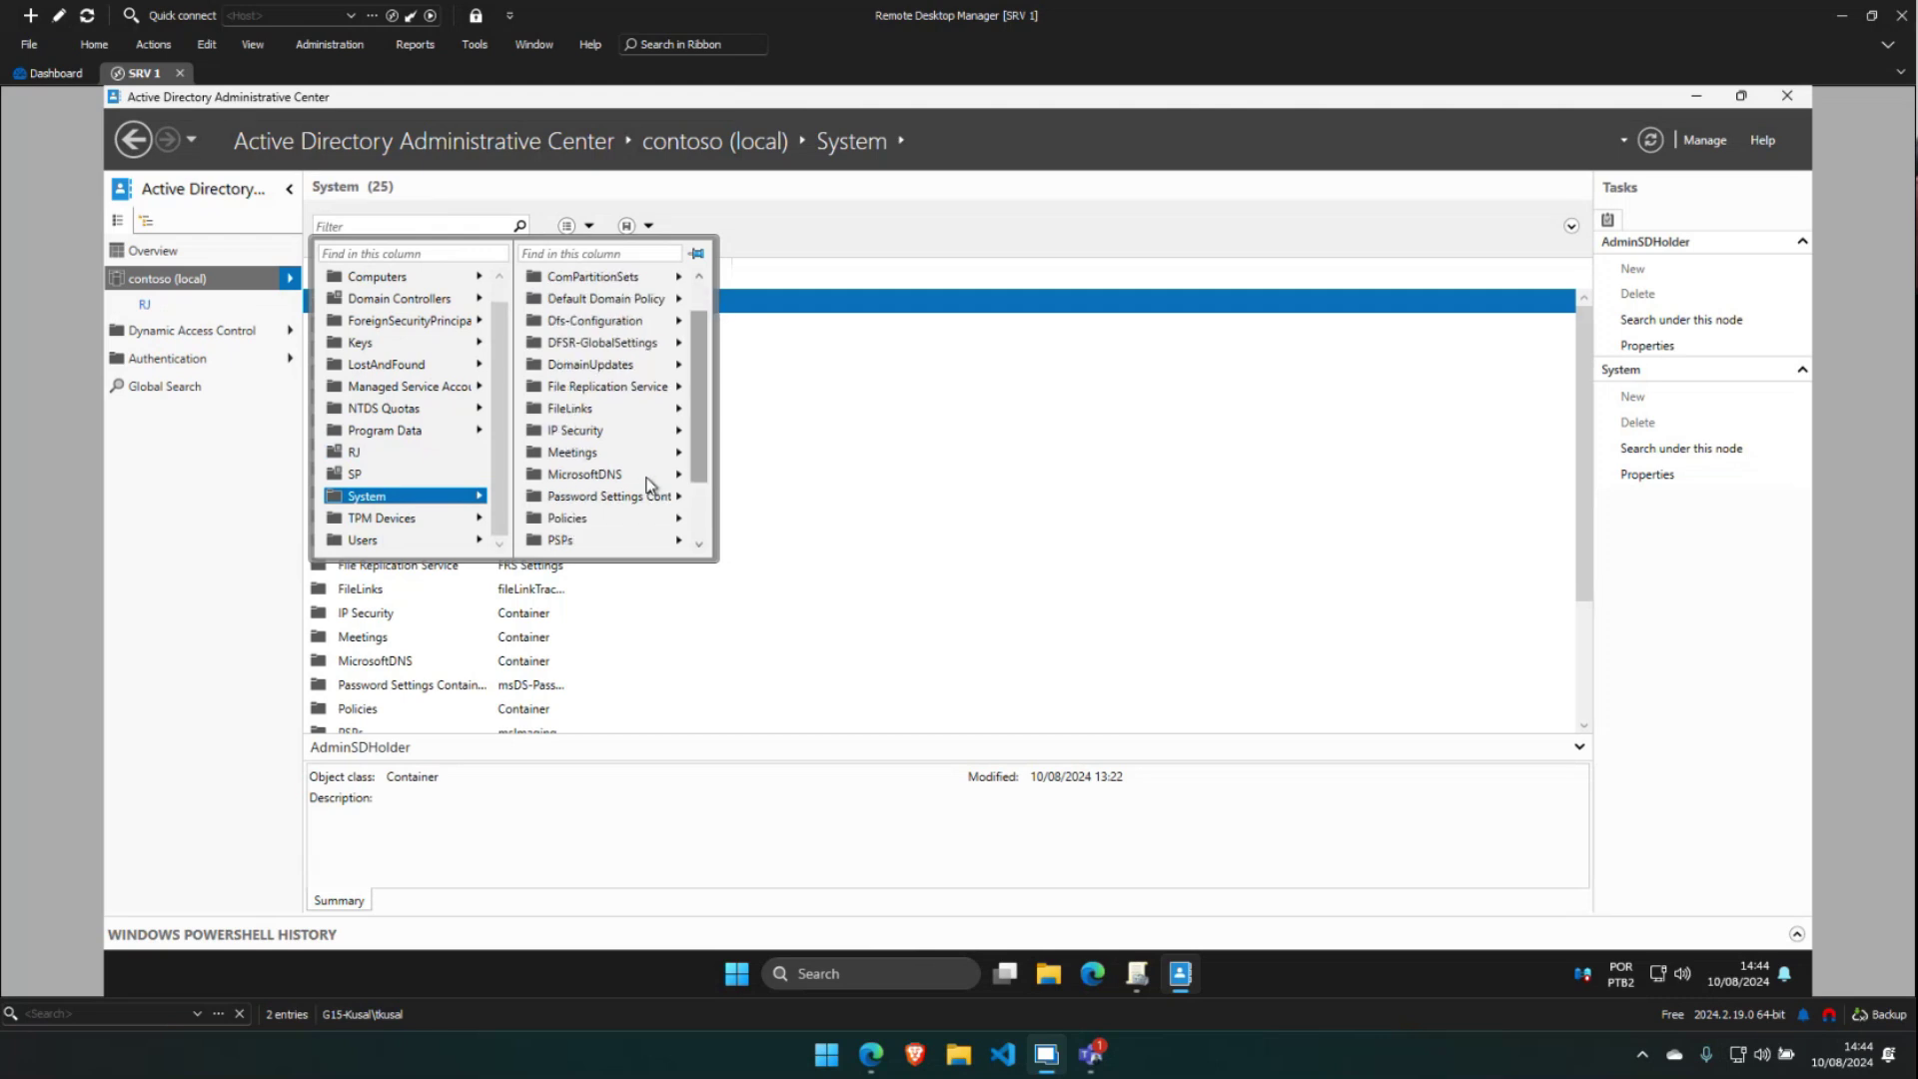
{"action": "left_click", "coordinate": [604, 495]}
{"action": "left_click", "coordinate": [1057, 524]}
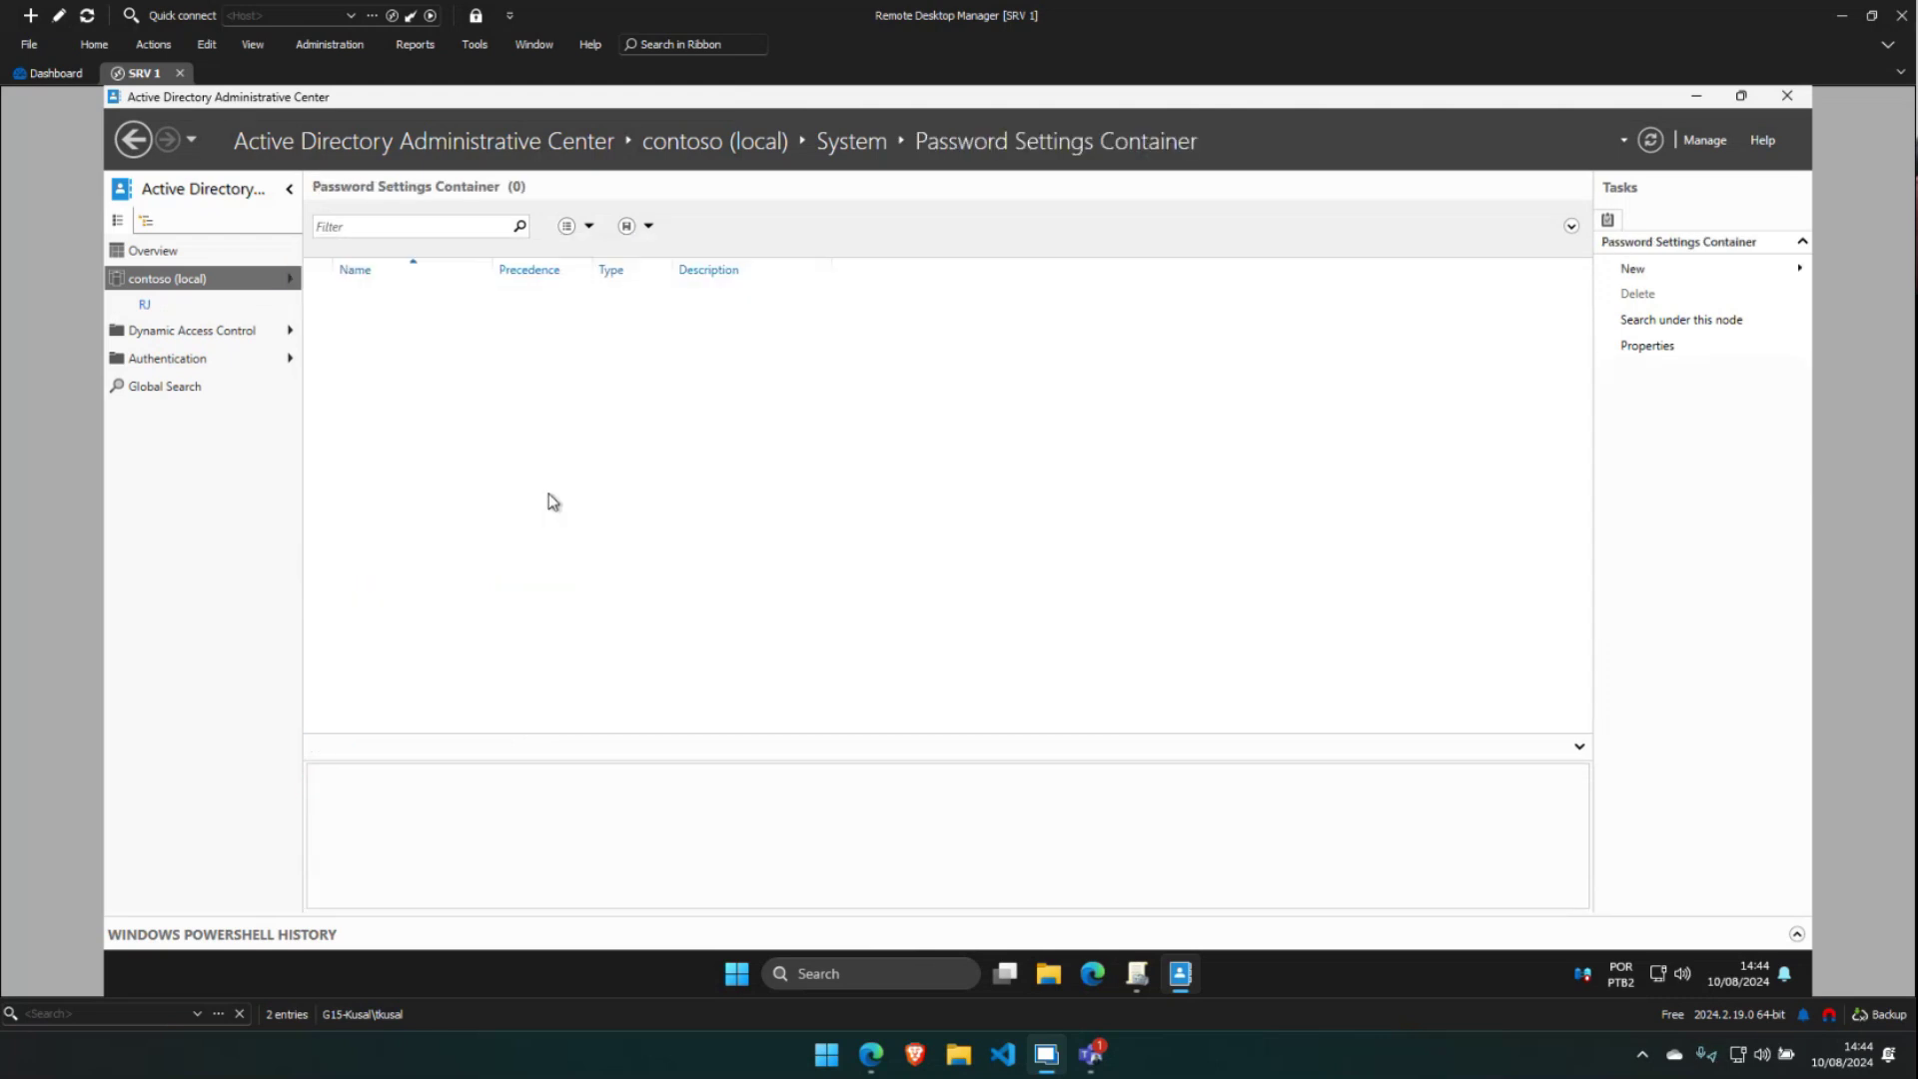
Start a new Password Settings object in the container and name it "Politica de Senha para Domain Admin"
{"action": "right_click", "coordinate": [463, 386]}
{"action": "mouse_move", "coordinate": [520, 399]}
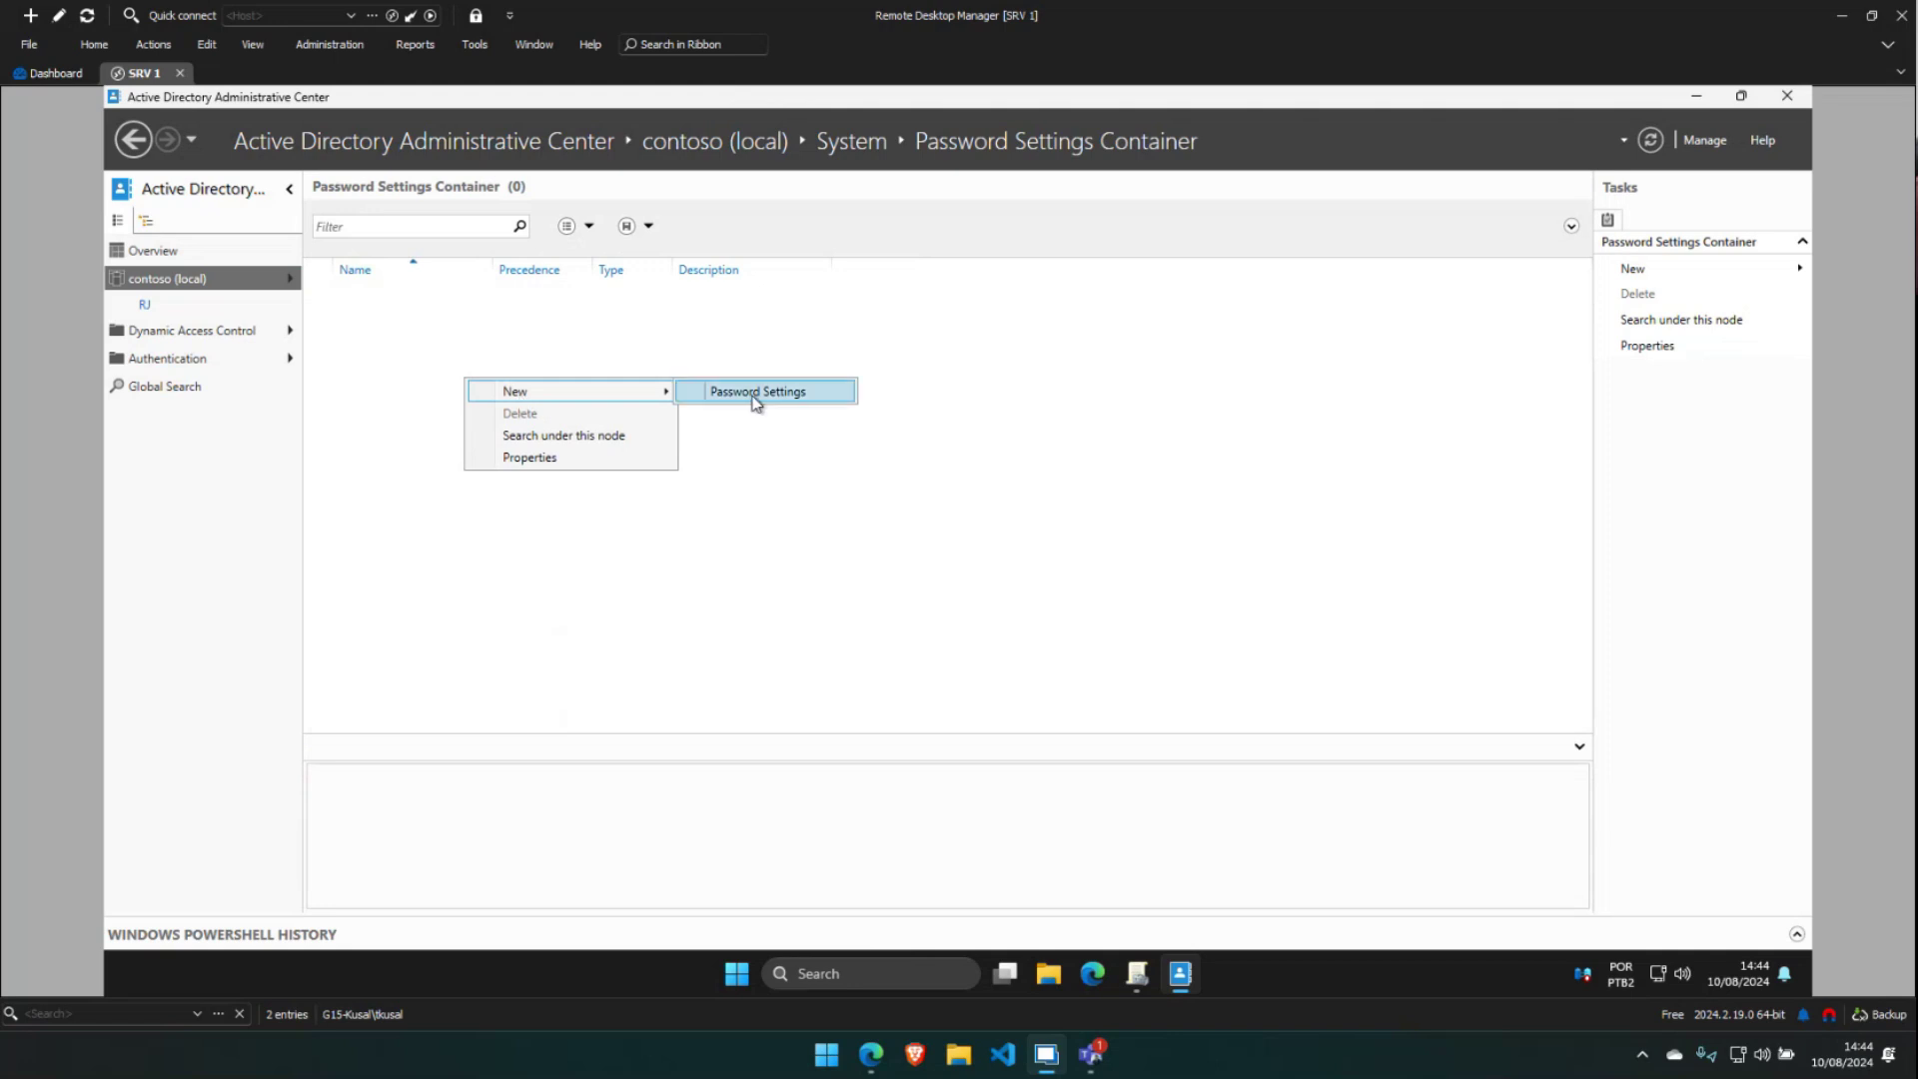
{"action": "left_click", "coordinate": [756, 391]}
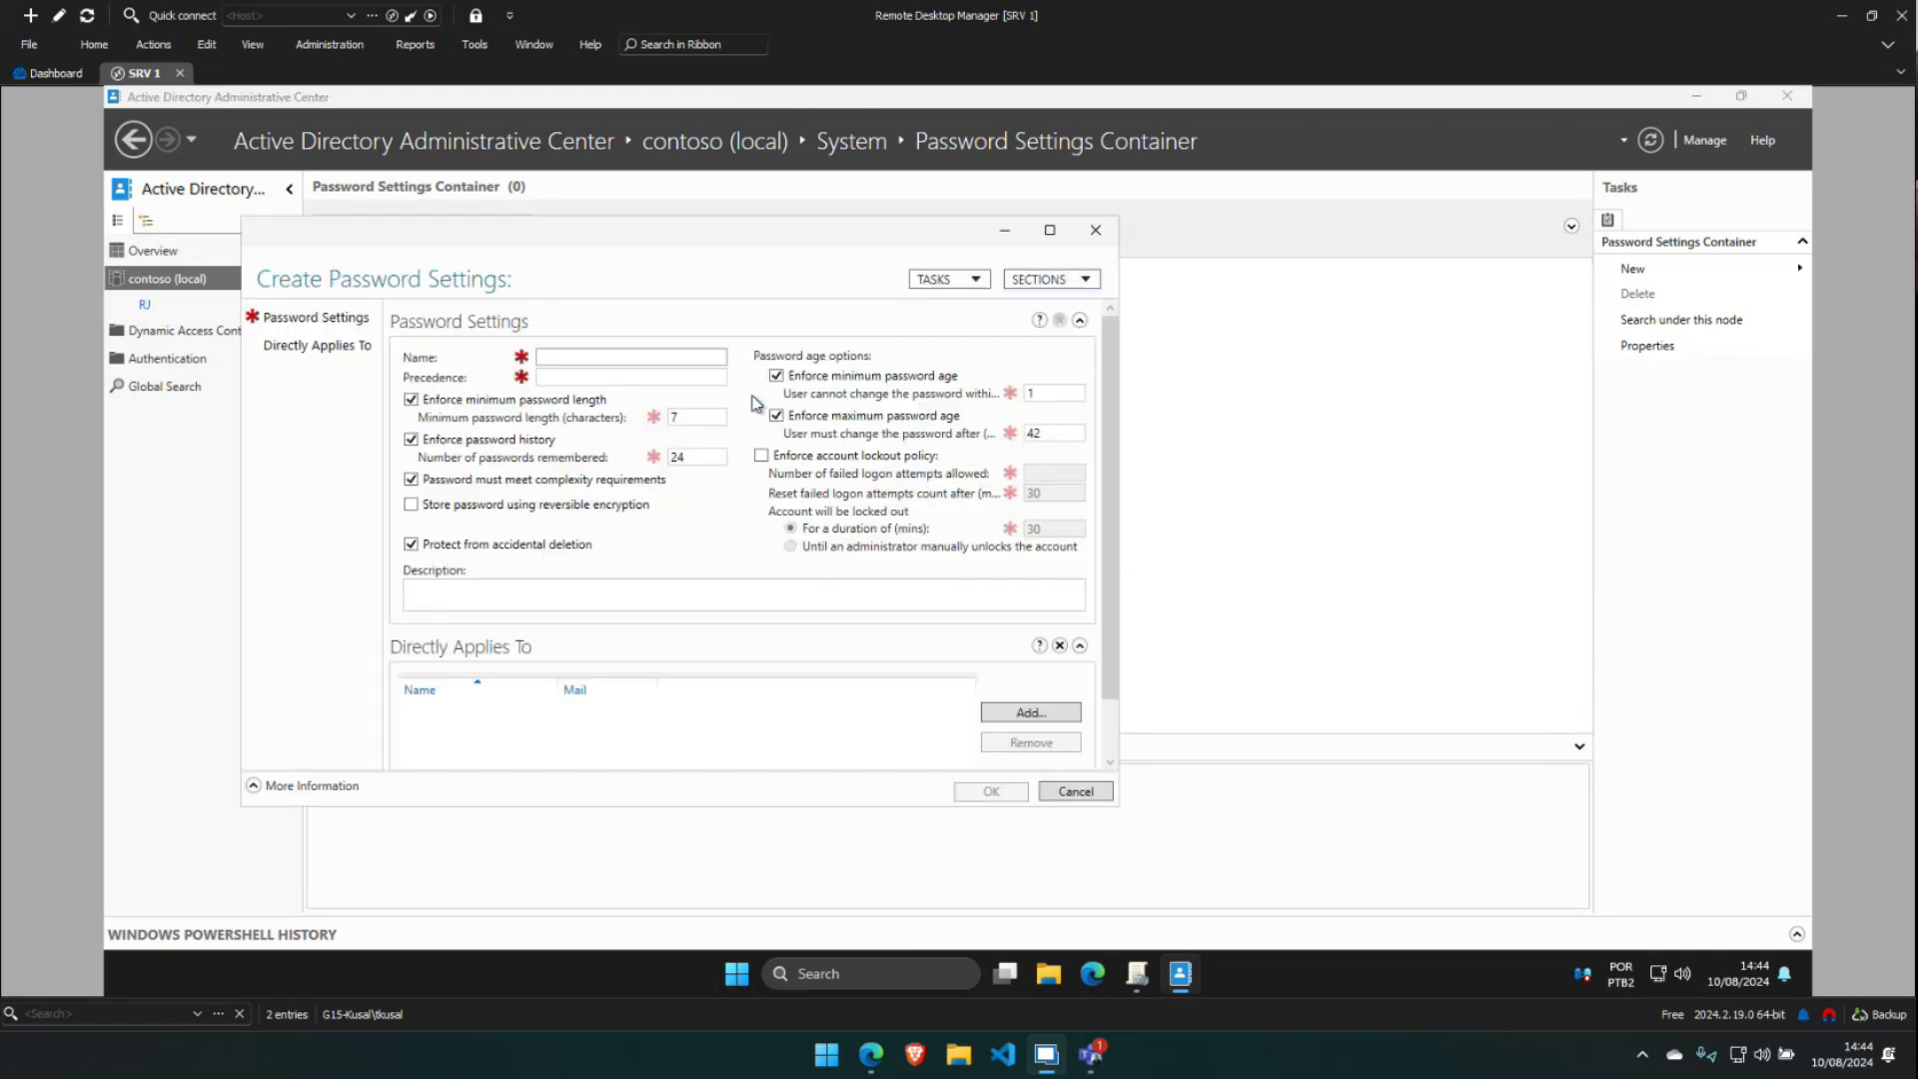
{"action": "left_click", "coordinate": [583, 353]}
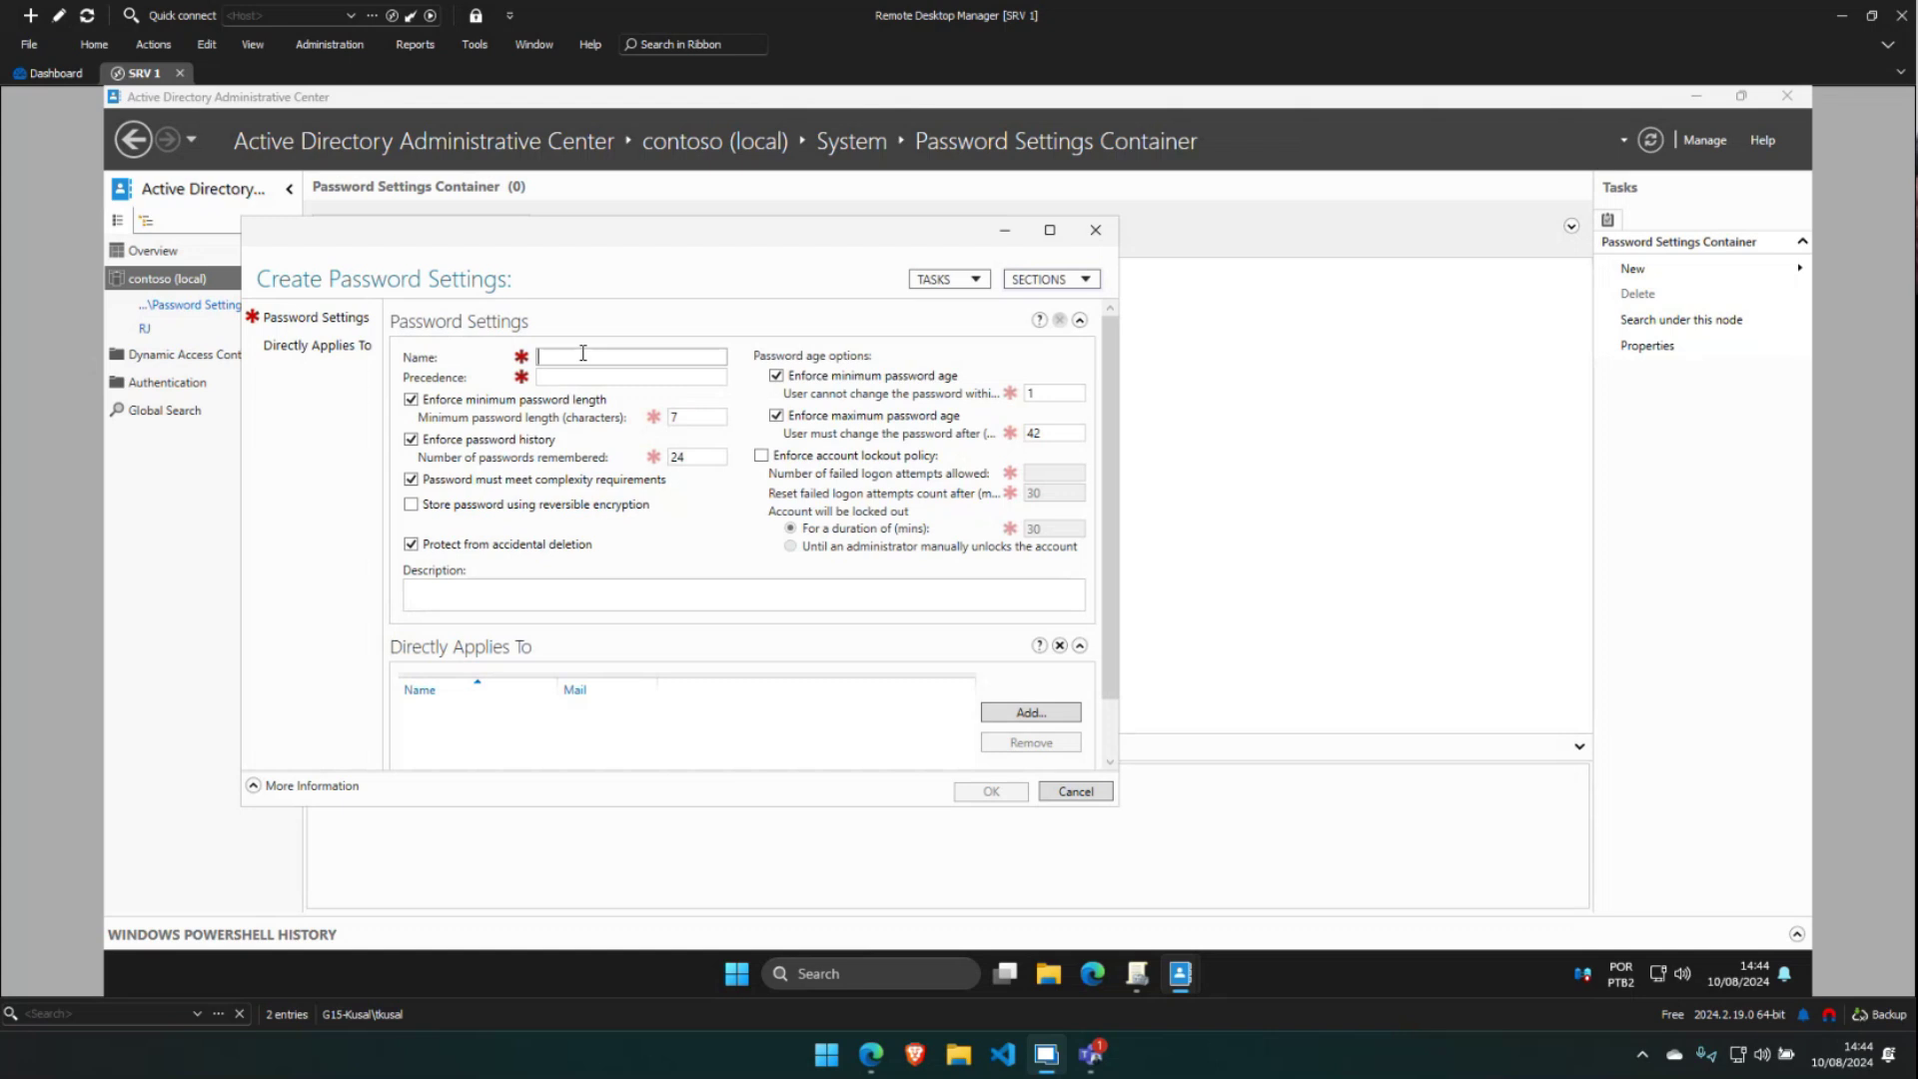
{"action": "type", "text": "Politica de Senha para DOmain"}
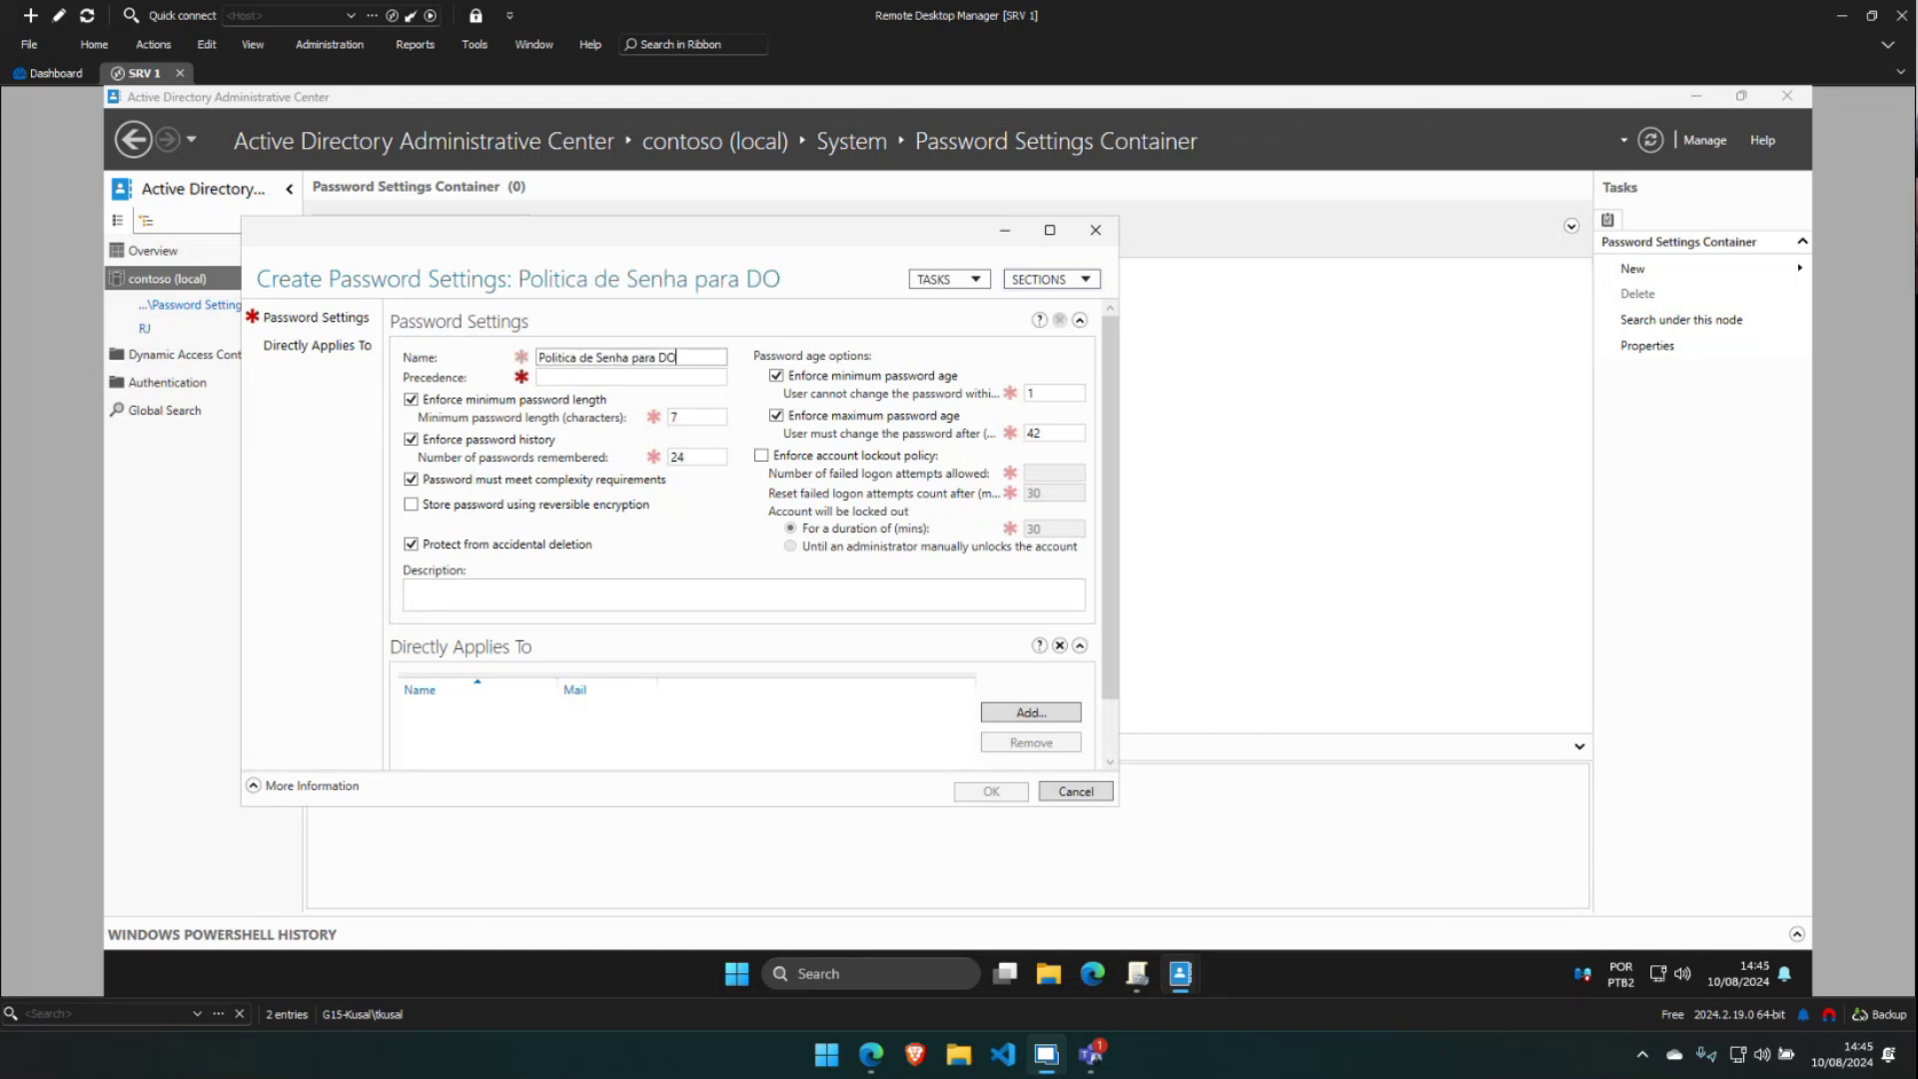
{"action": "key", "text": "BackSpace"}
{"action": "key", "text": "BackSpace"}
{"action": "key", "text": "BackSpace"}
{"action": "key", "text": "BackSpace"}
{"action": "key", "text": "BackSpace"}
{"action": "type", "text": "omain Admin"}
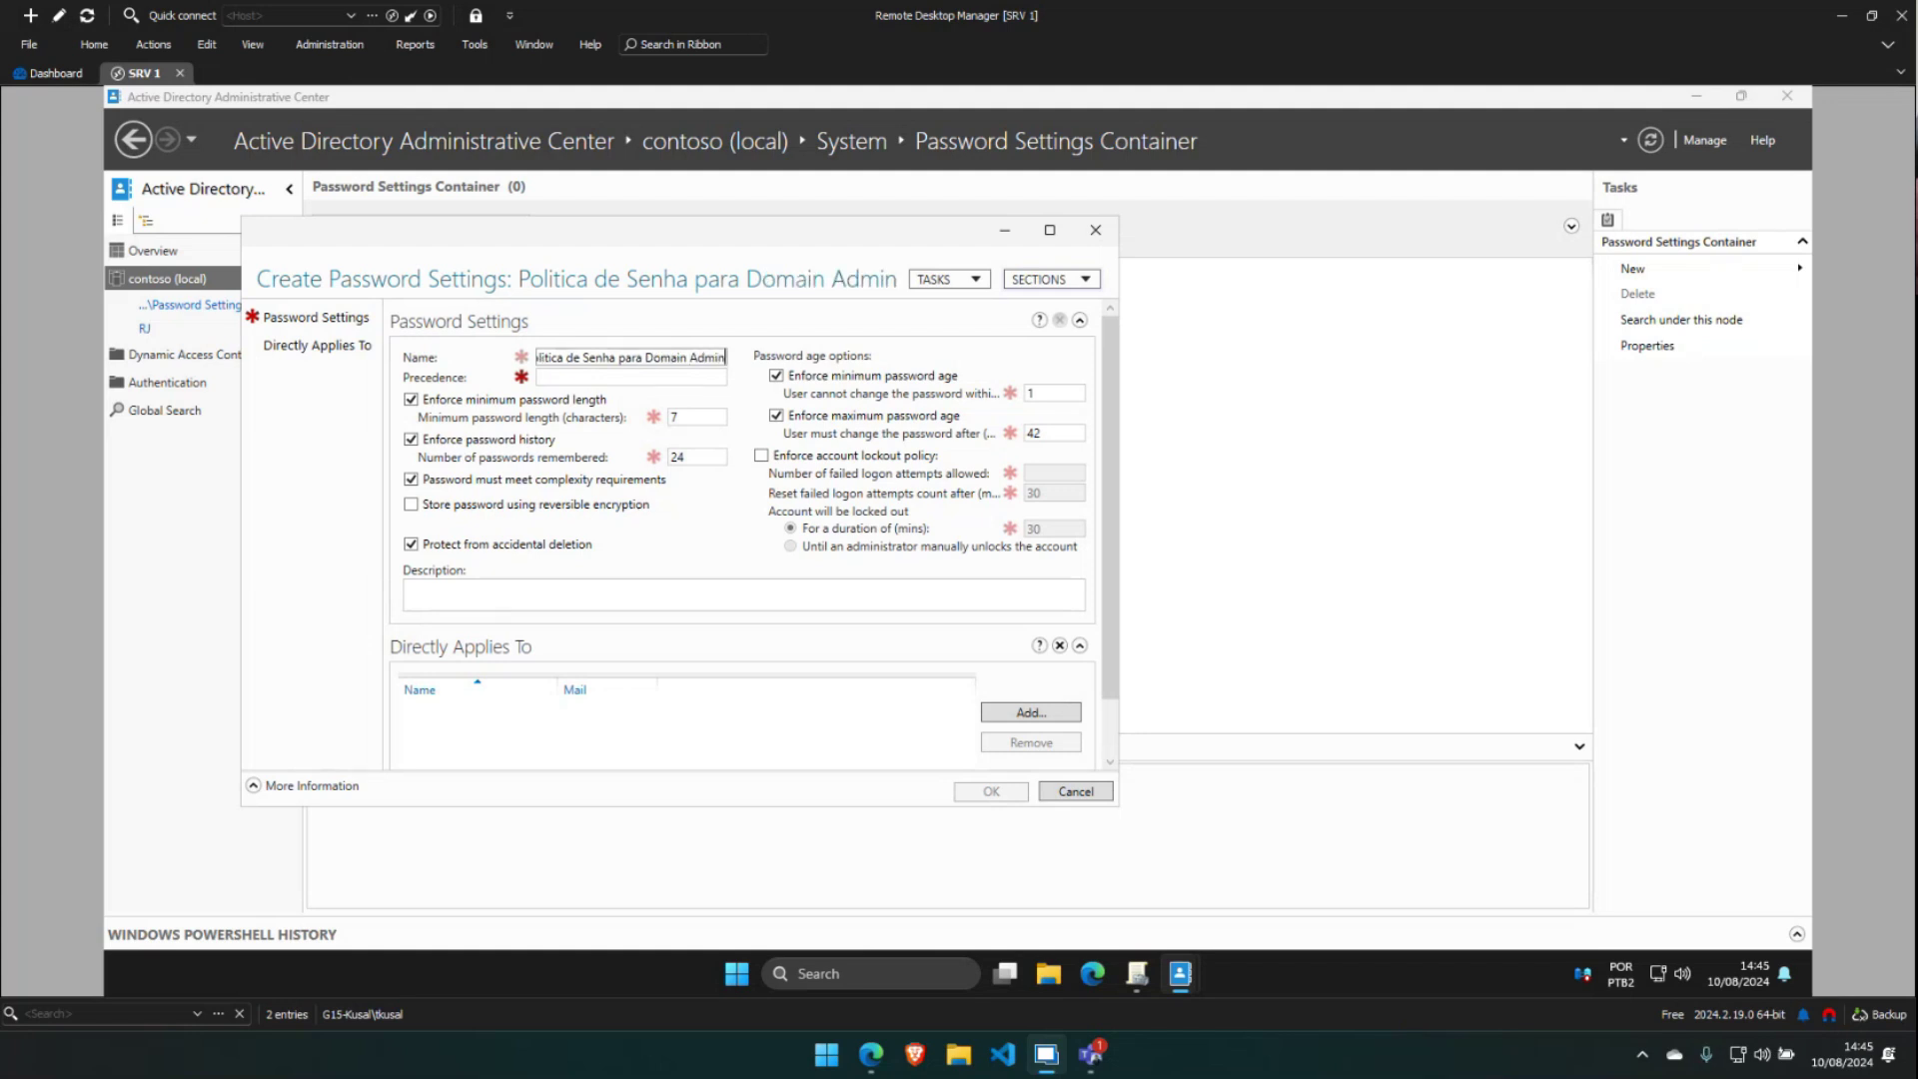
{"action": "key", "text": "Tab"}
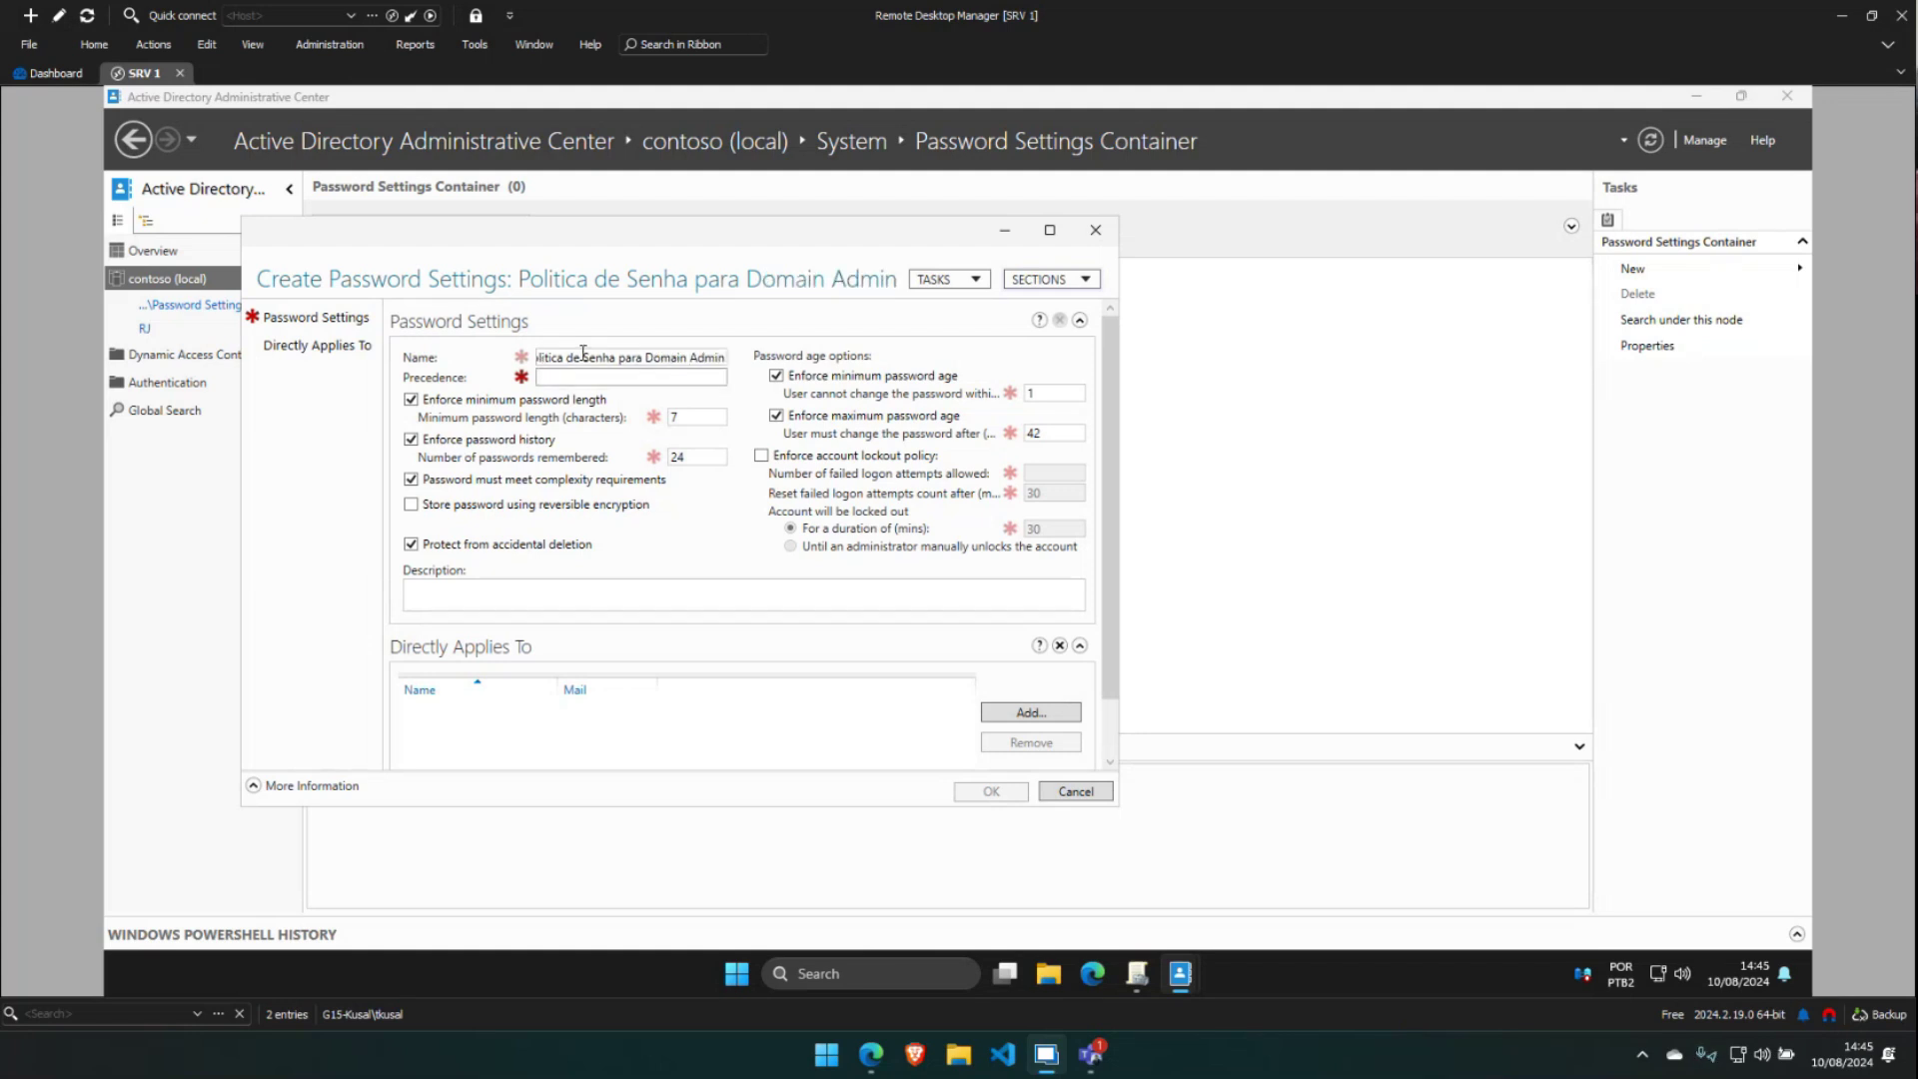
Set the new password settings' precedence to 1 and minimum password length to 16 characters, checking the requirement on the backlog board
{"action": "type", "text": "1"}
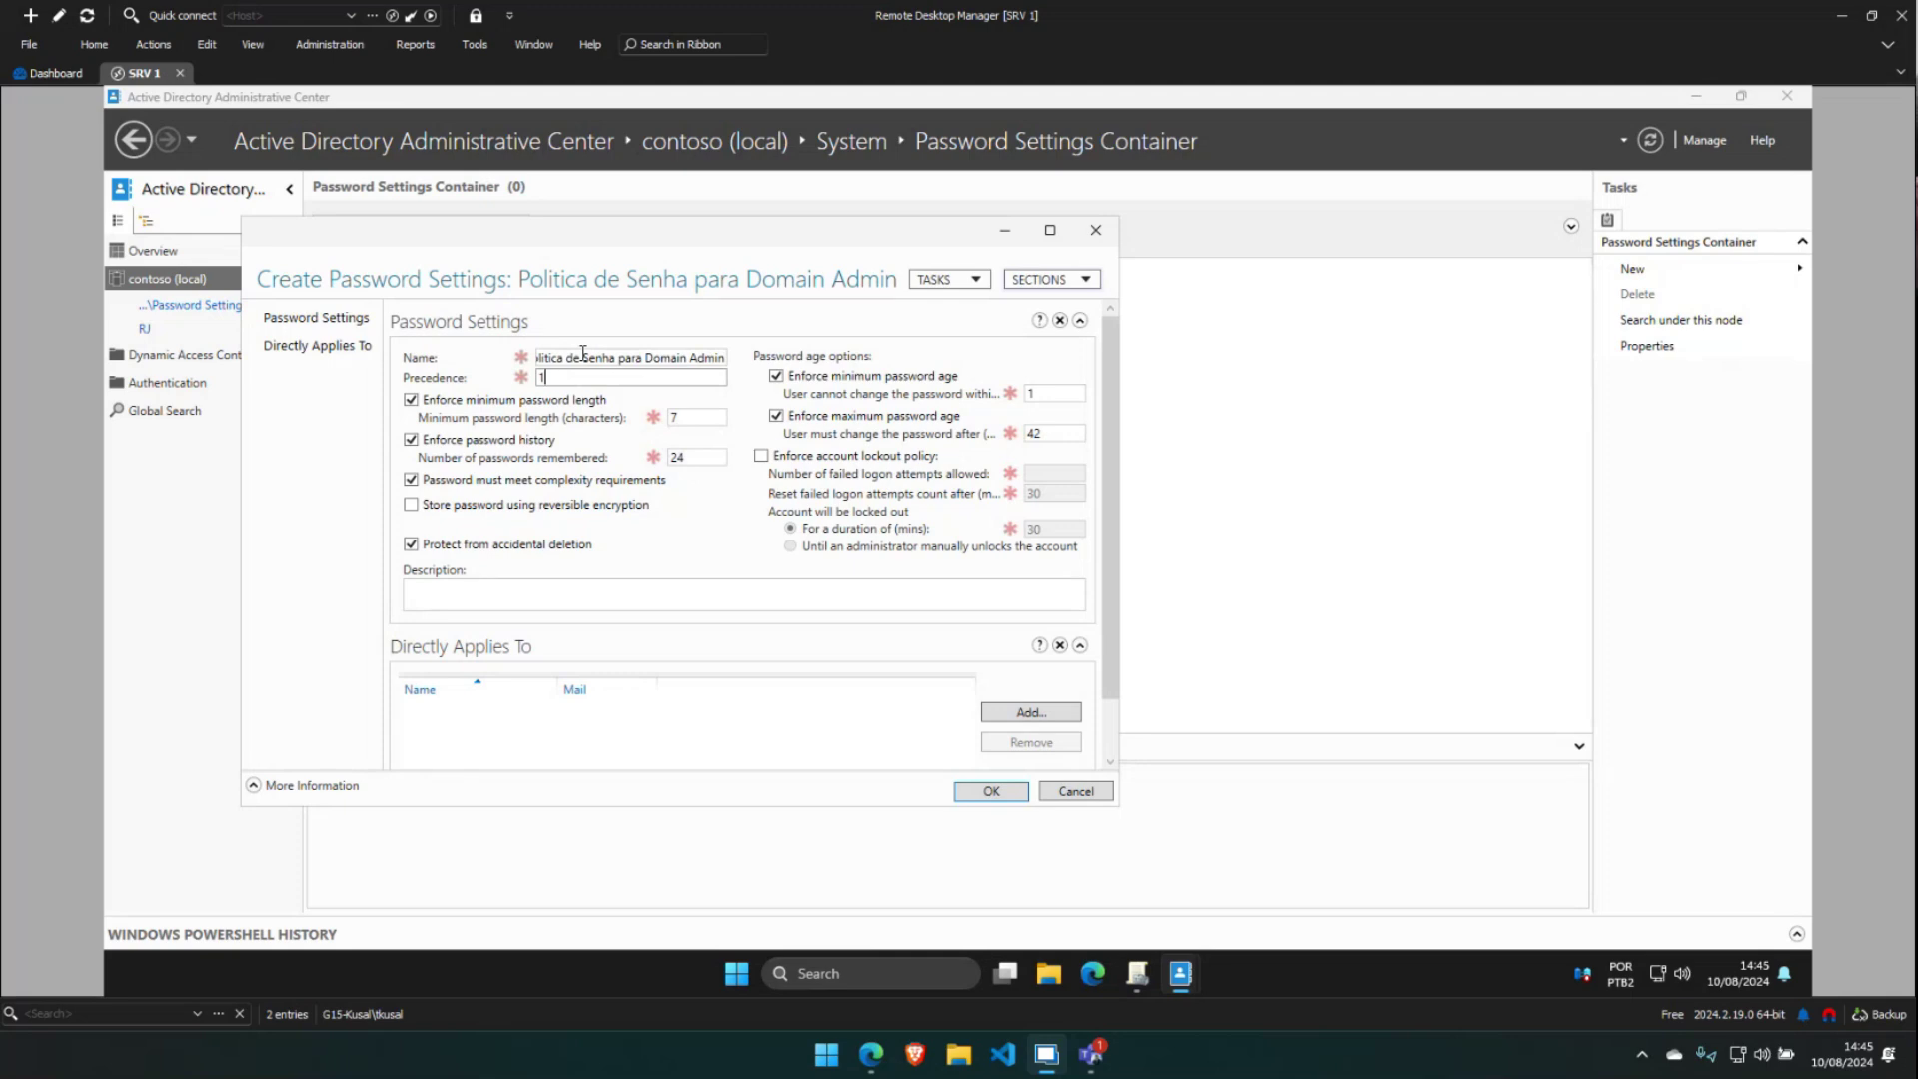
{"action": "left_click_drag", "start_coordinate": [509, 243], "coordinate": [550, 230]}
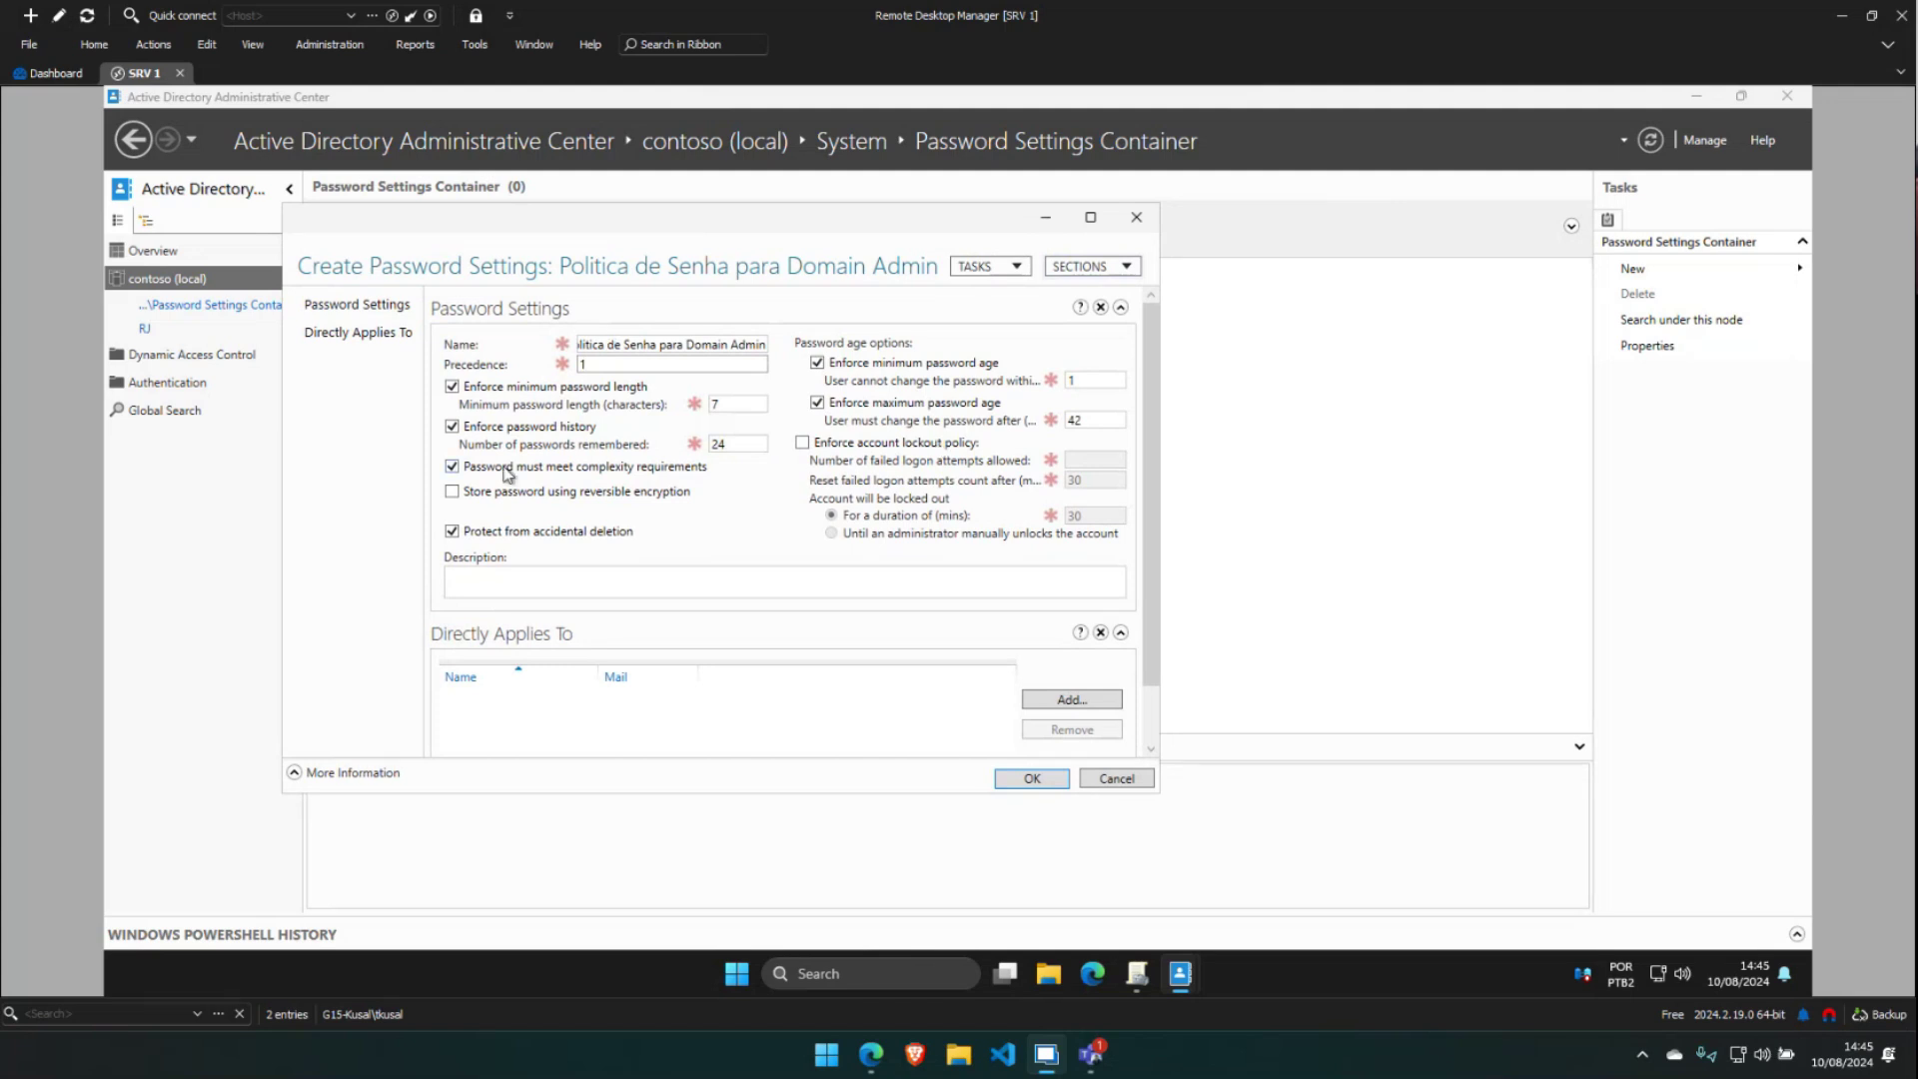
{"action": "double_click", "coordinate": [728, 404]}
{"action": "type", "text": "16"}
{"action": "mouse_move", "coordinate": [871, 1054]}
{"action": "left_click", "coordinate": [953, 959]}
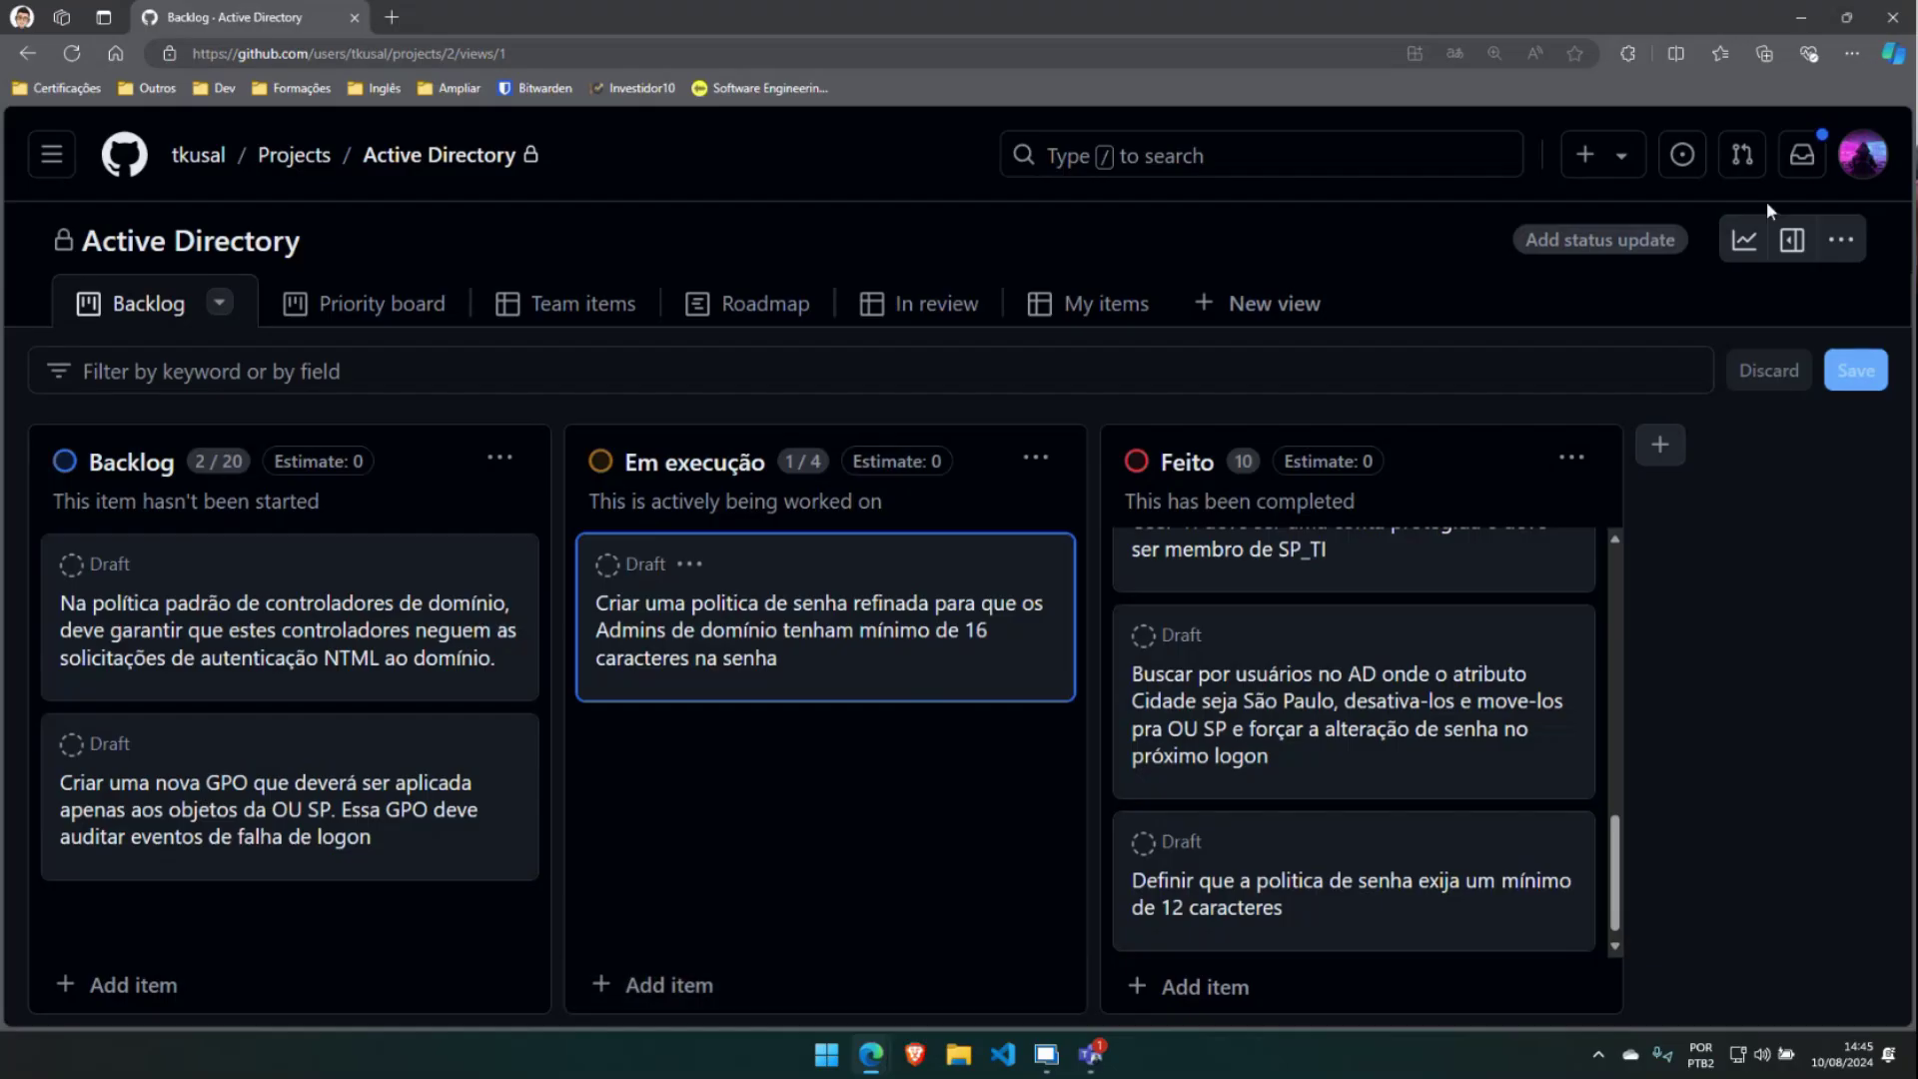
{"action": "left_click", "coordinate": [1801, 17]}
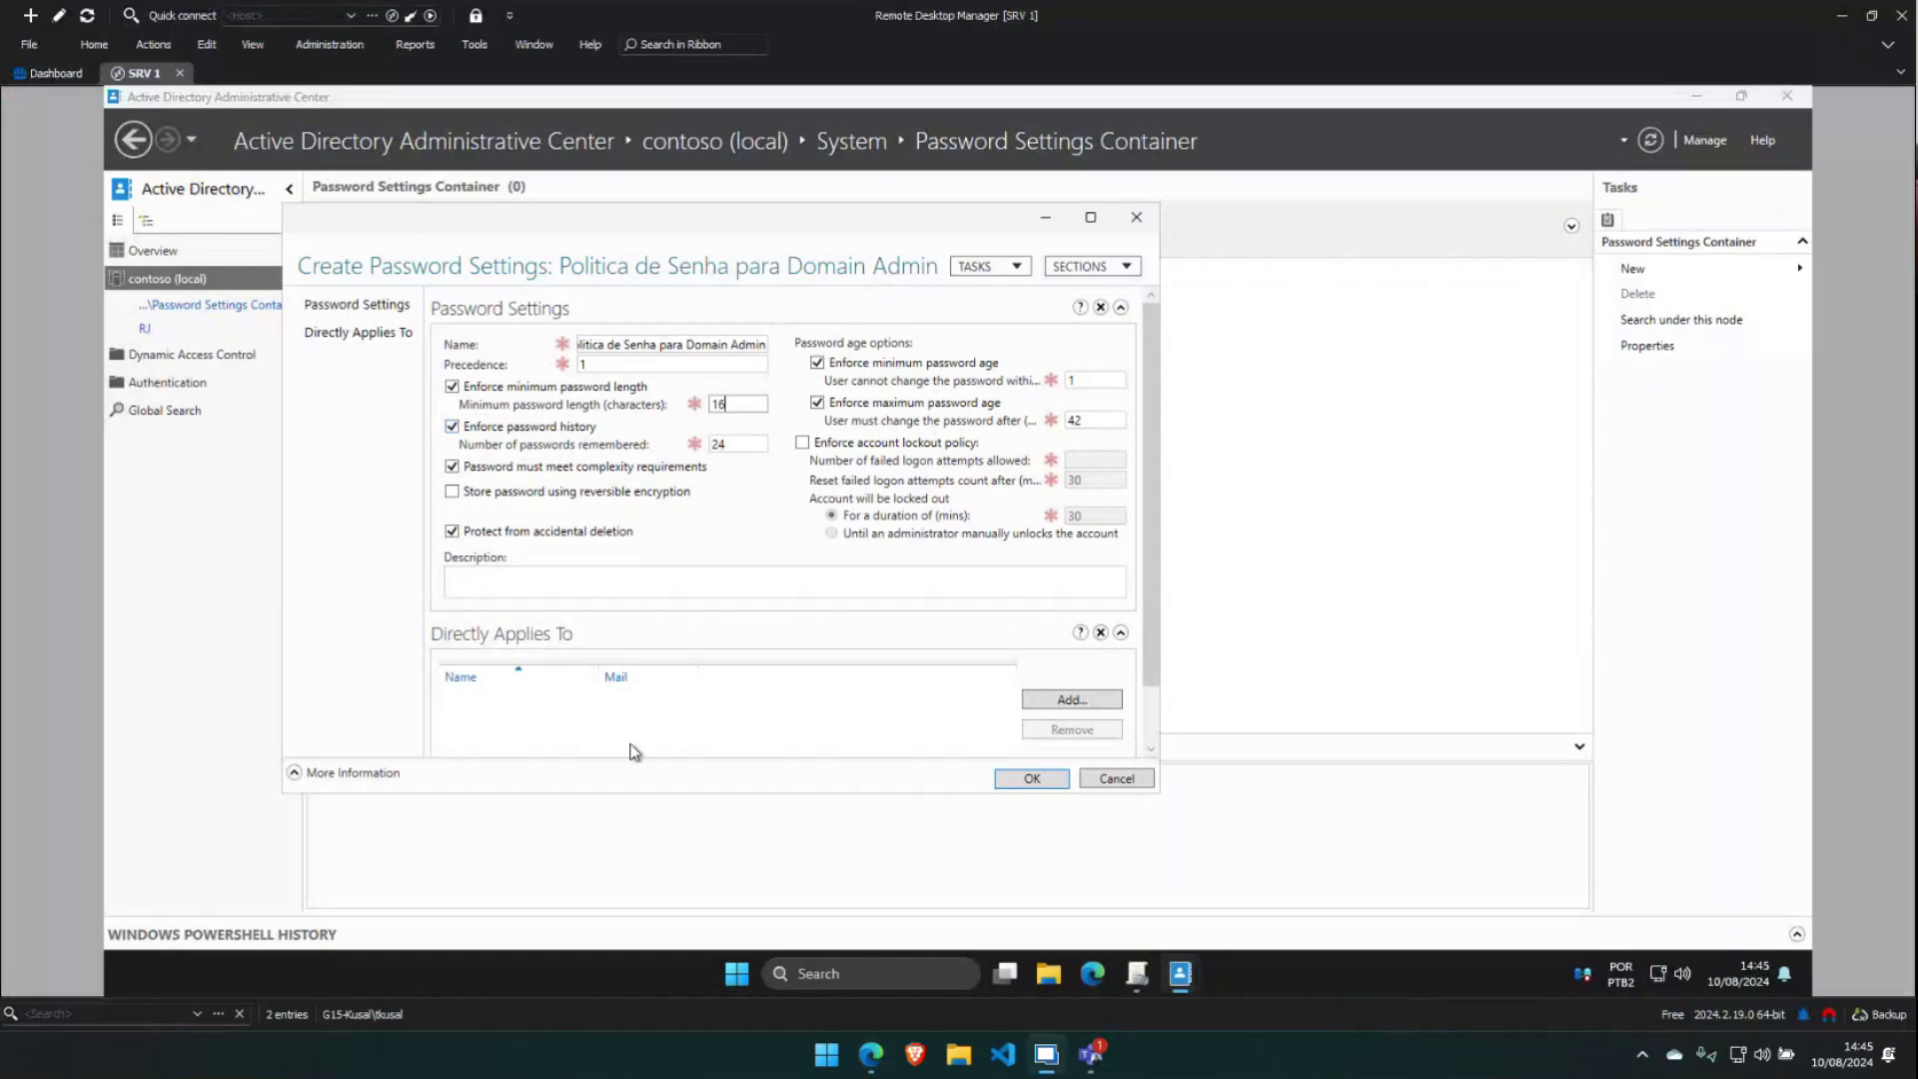
Apply the password settings directly to the Domain Admins group and save the new policy
{"action": "left_click", "coordinate": [1067, 701]}
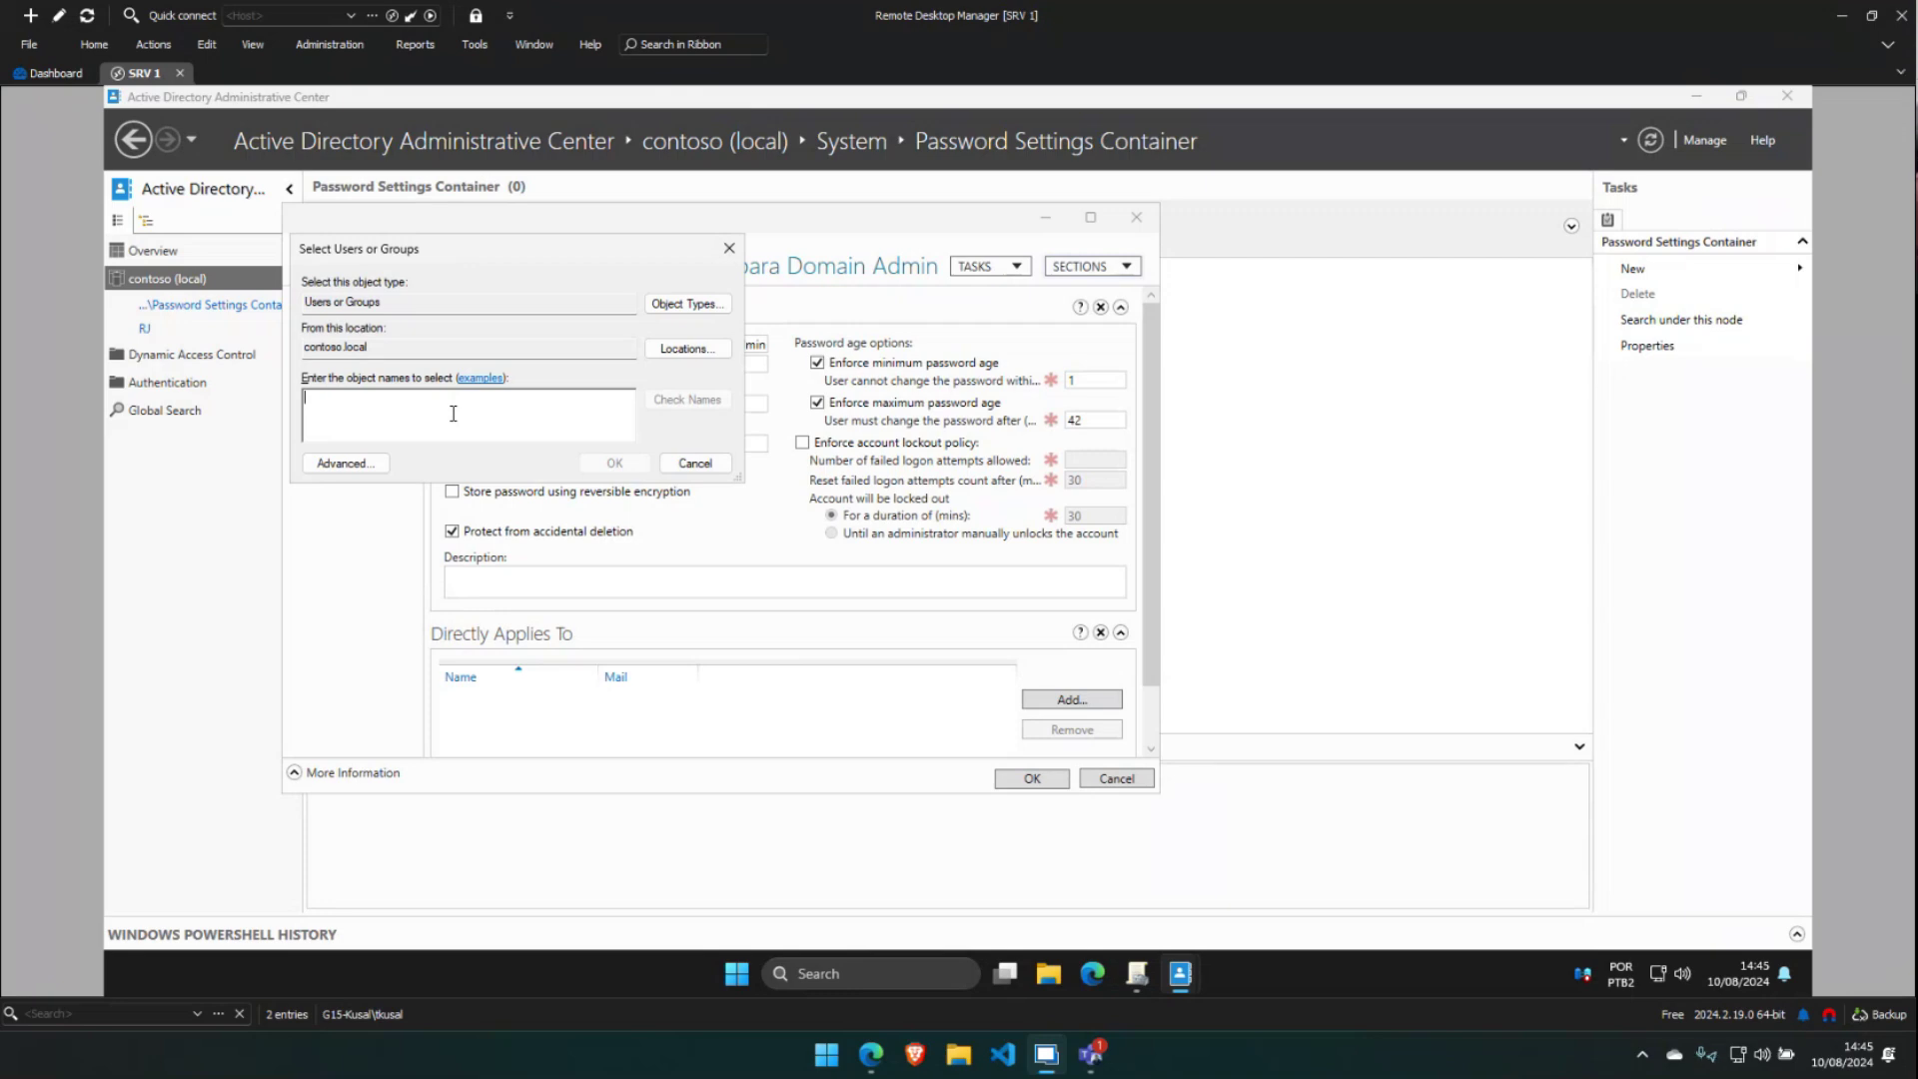
{"action": "type", "text": "Domain"}
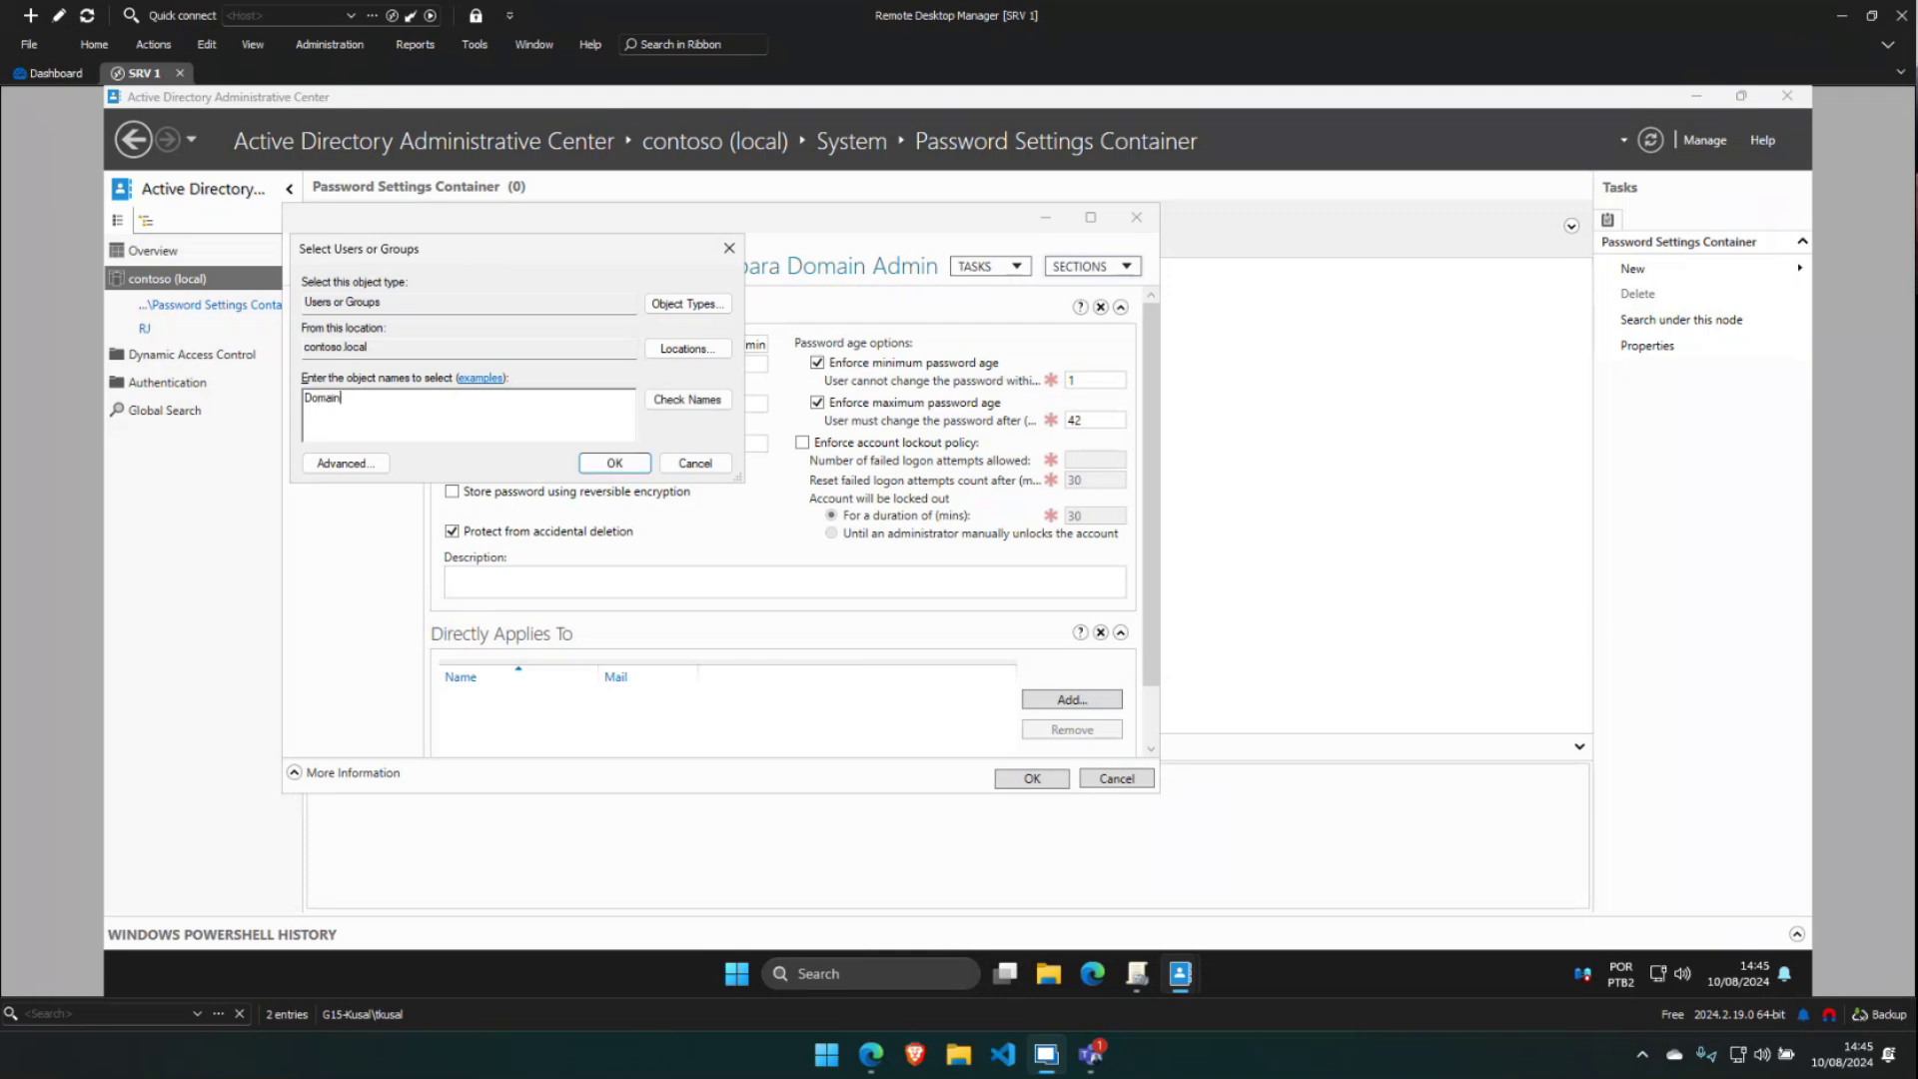
{"action": "left_click", "coordinate": [687, 398]}
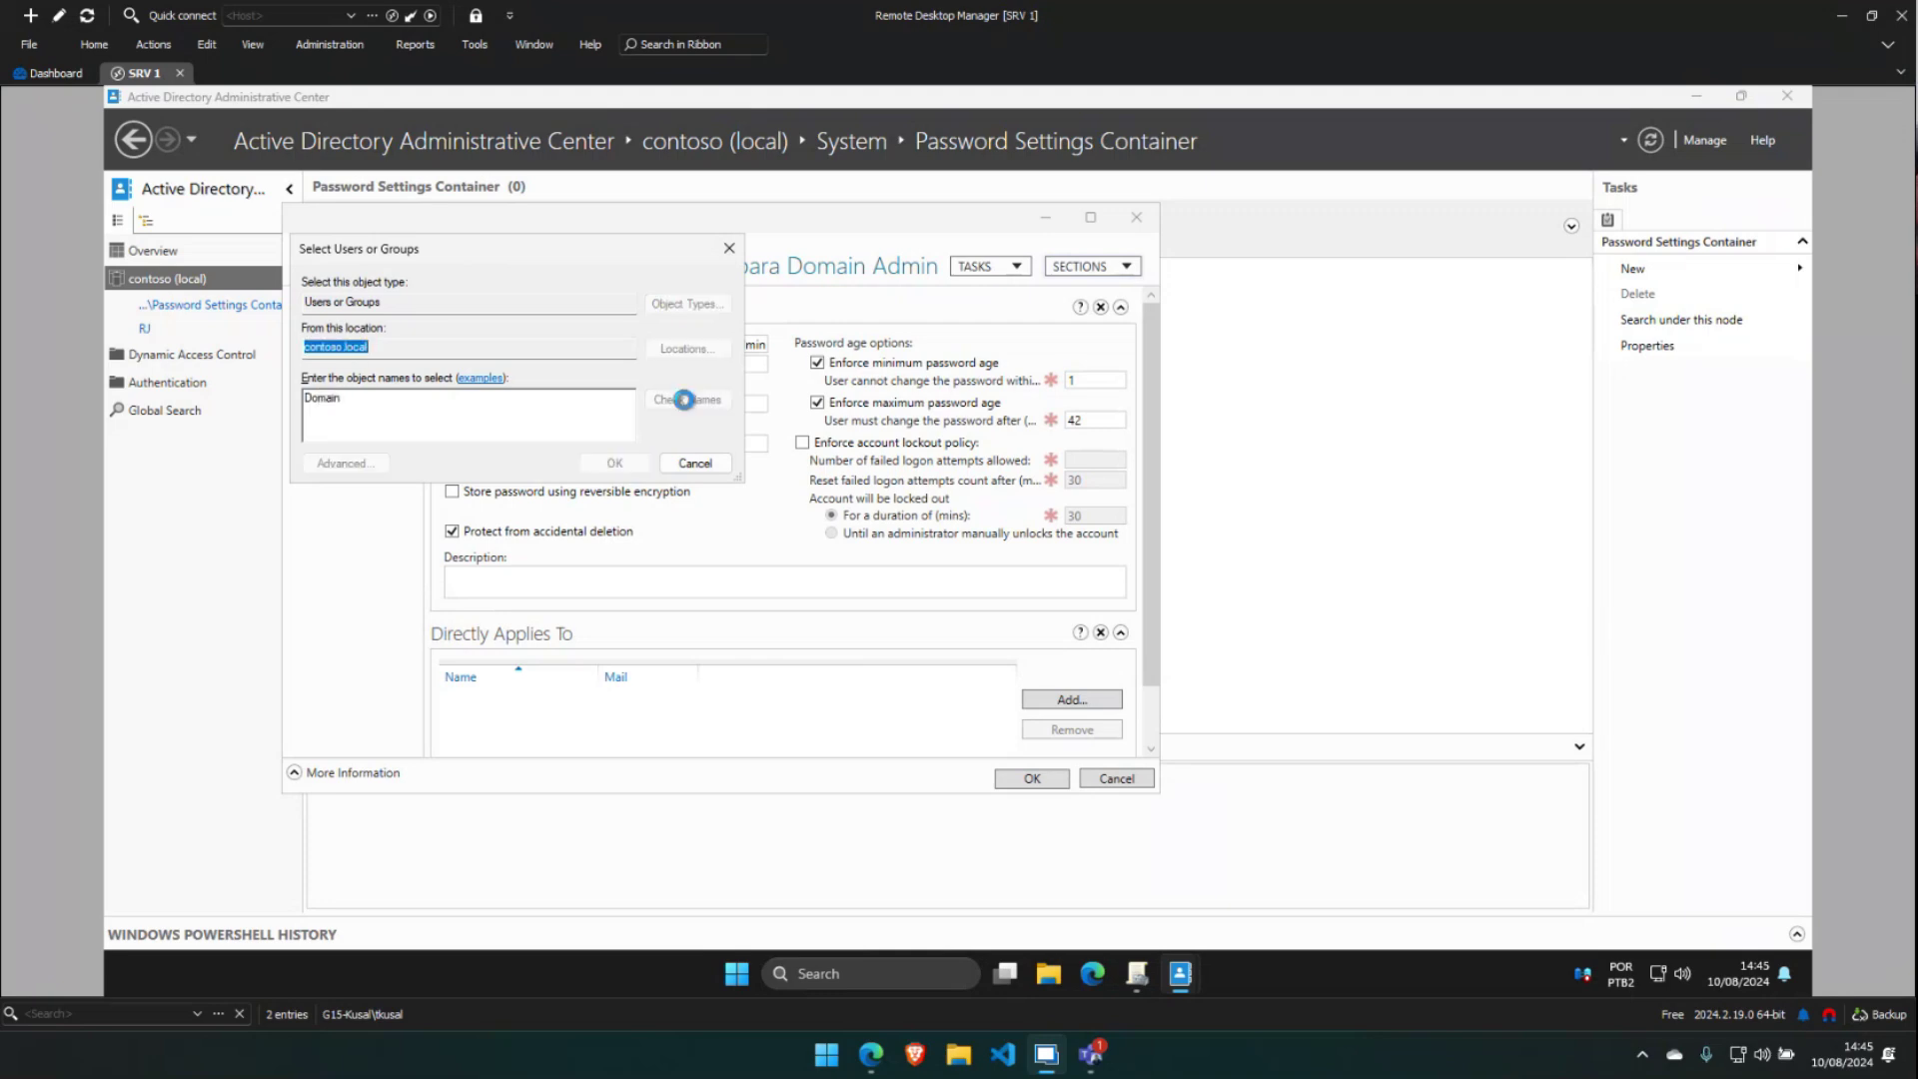
{"action": "left_click_drag", "start_coordinate": [435, 381], "coordinate": [515, 383]}
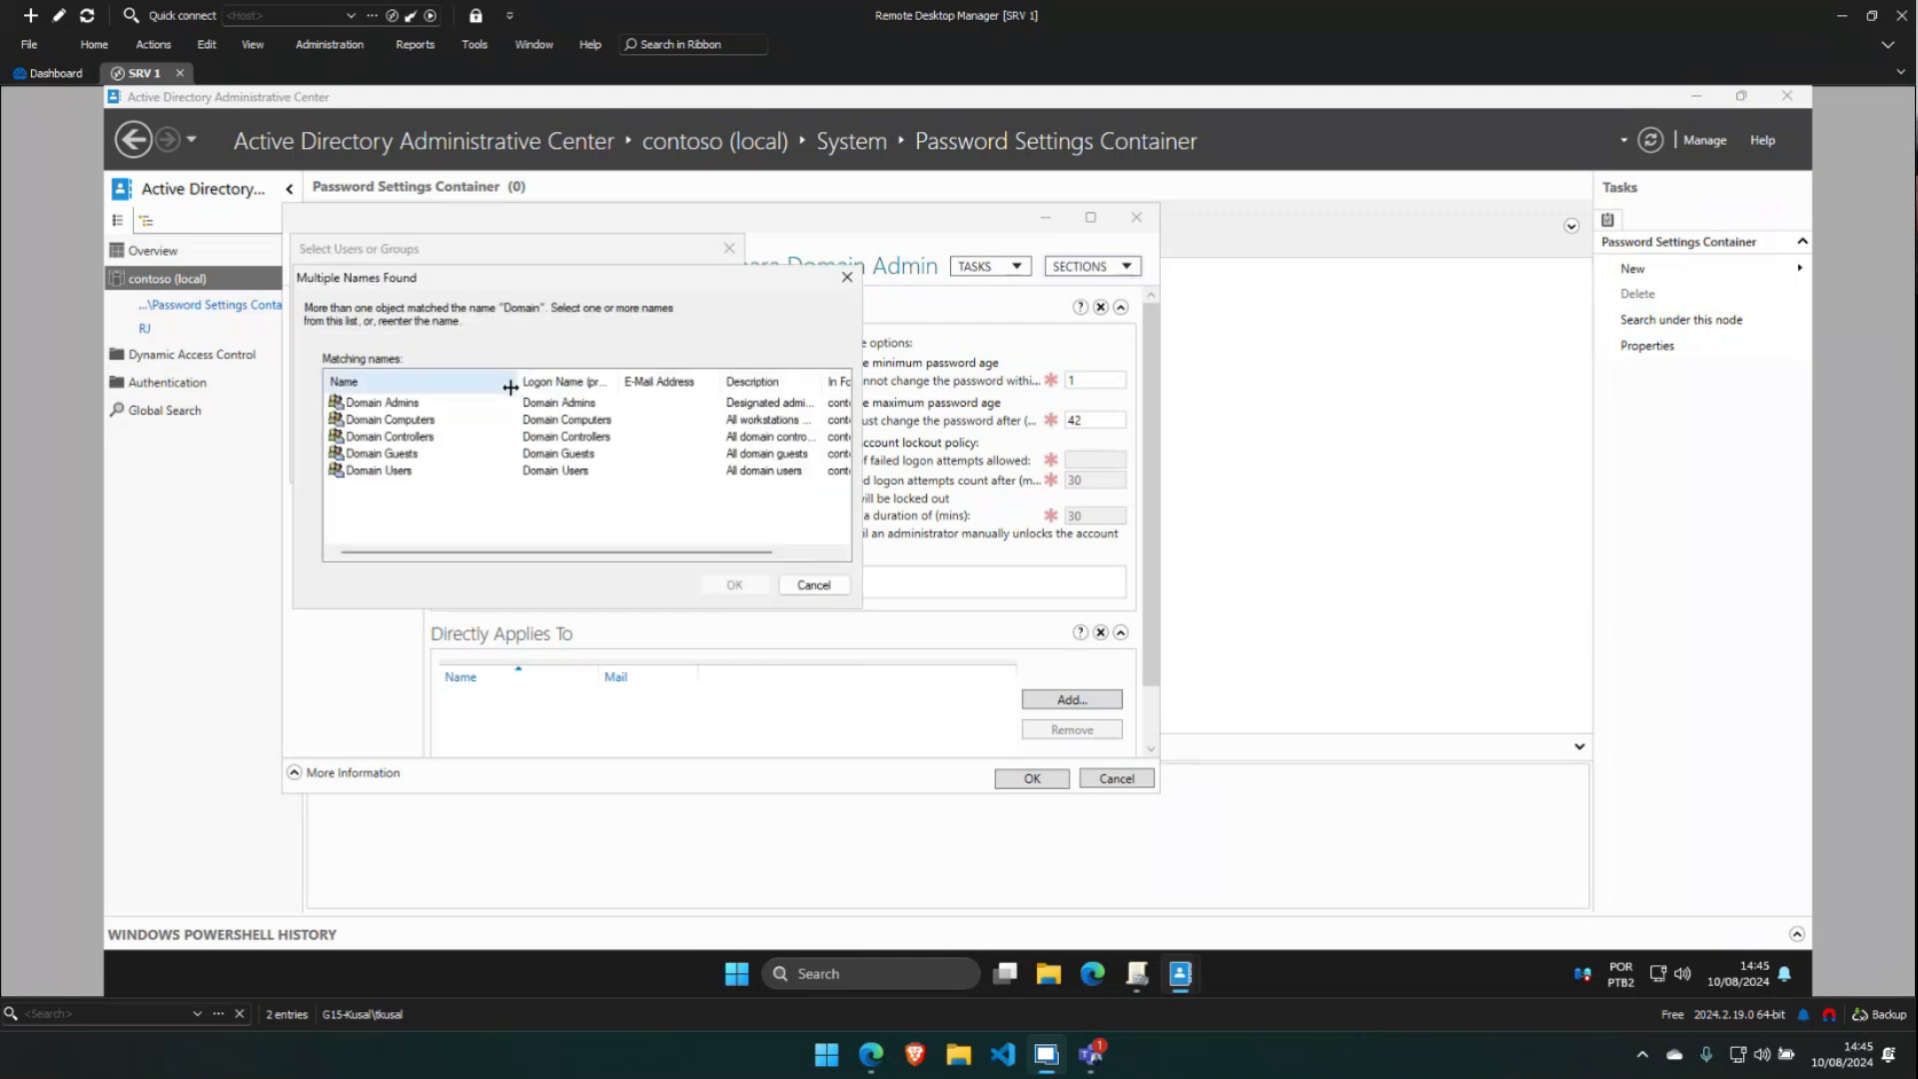
{"action": "left_click", "coordinate": [387, 408]}
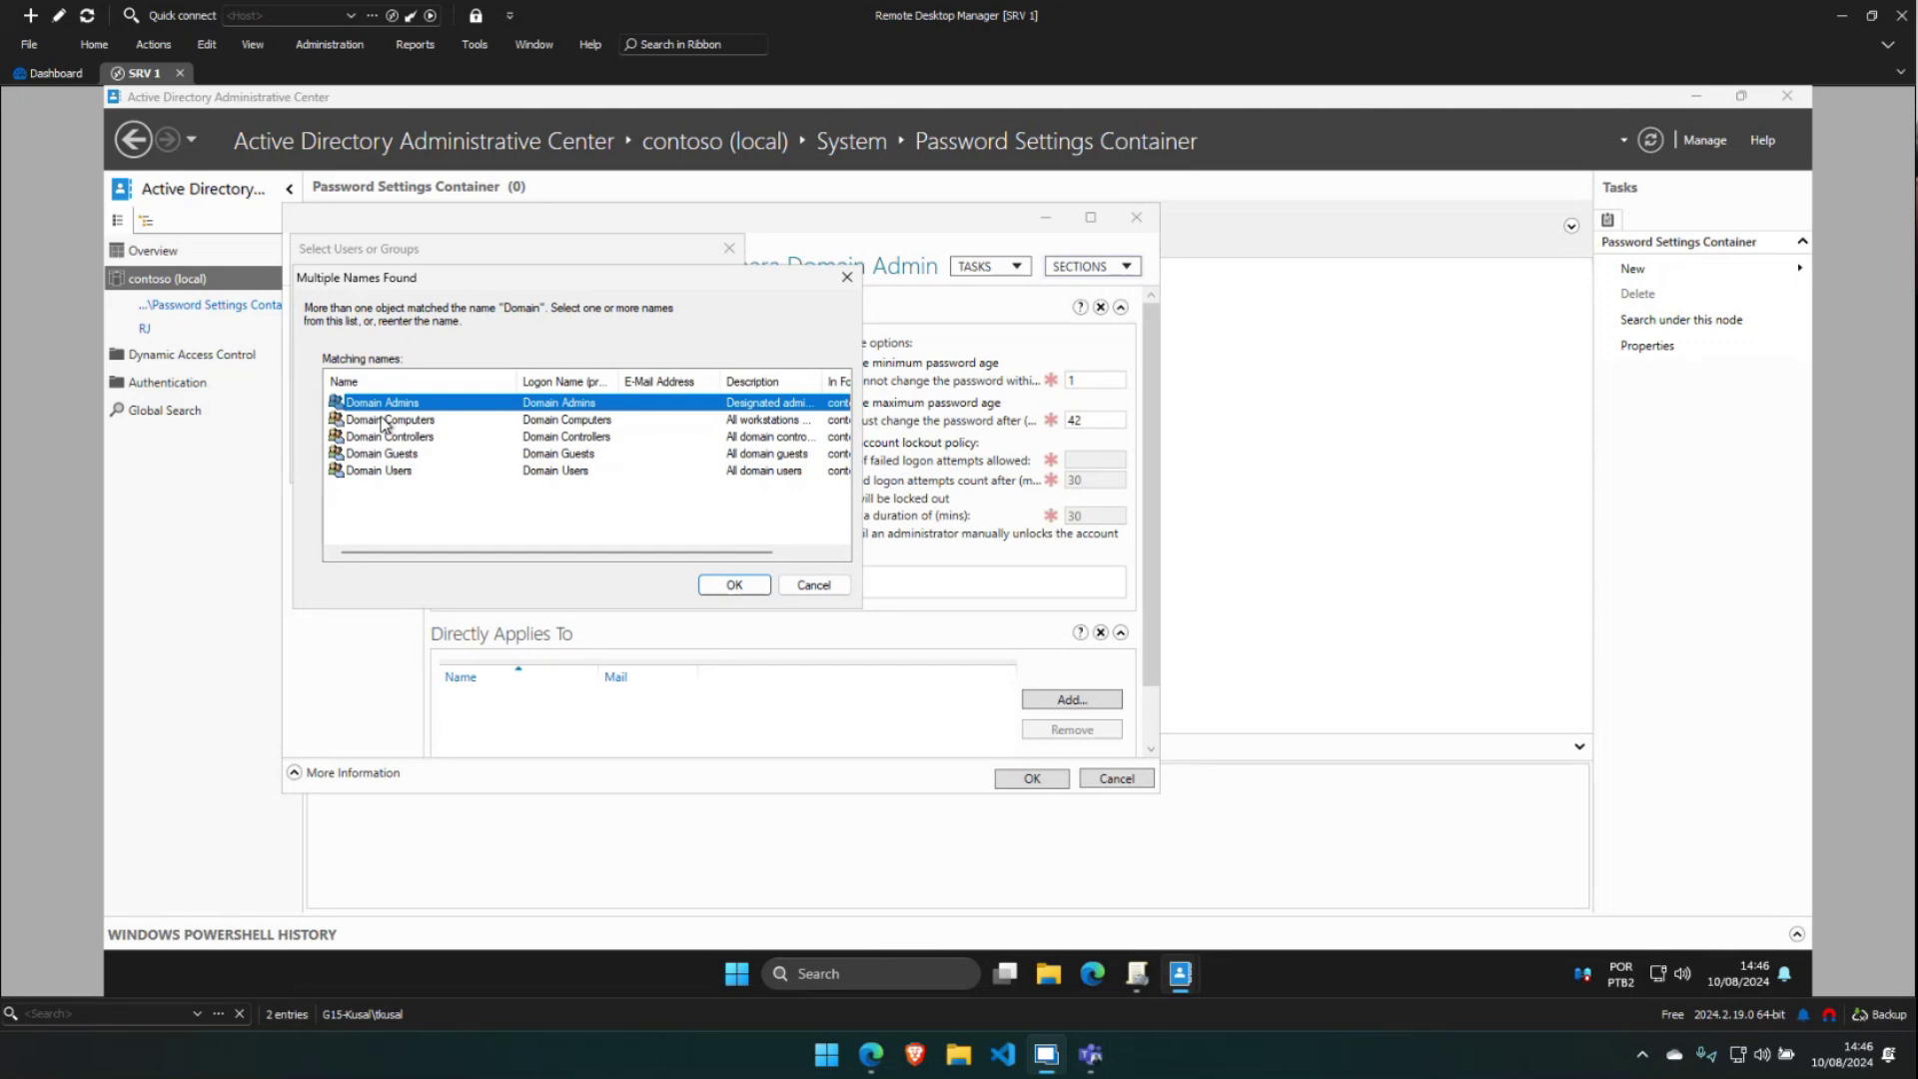
{"action": "double_click", "coordinate": [380, 403]}
{"action": "left_click", "coordinate": [621, 462]}
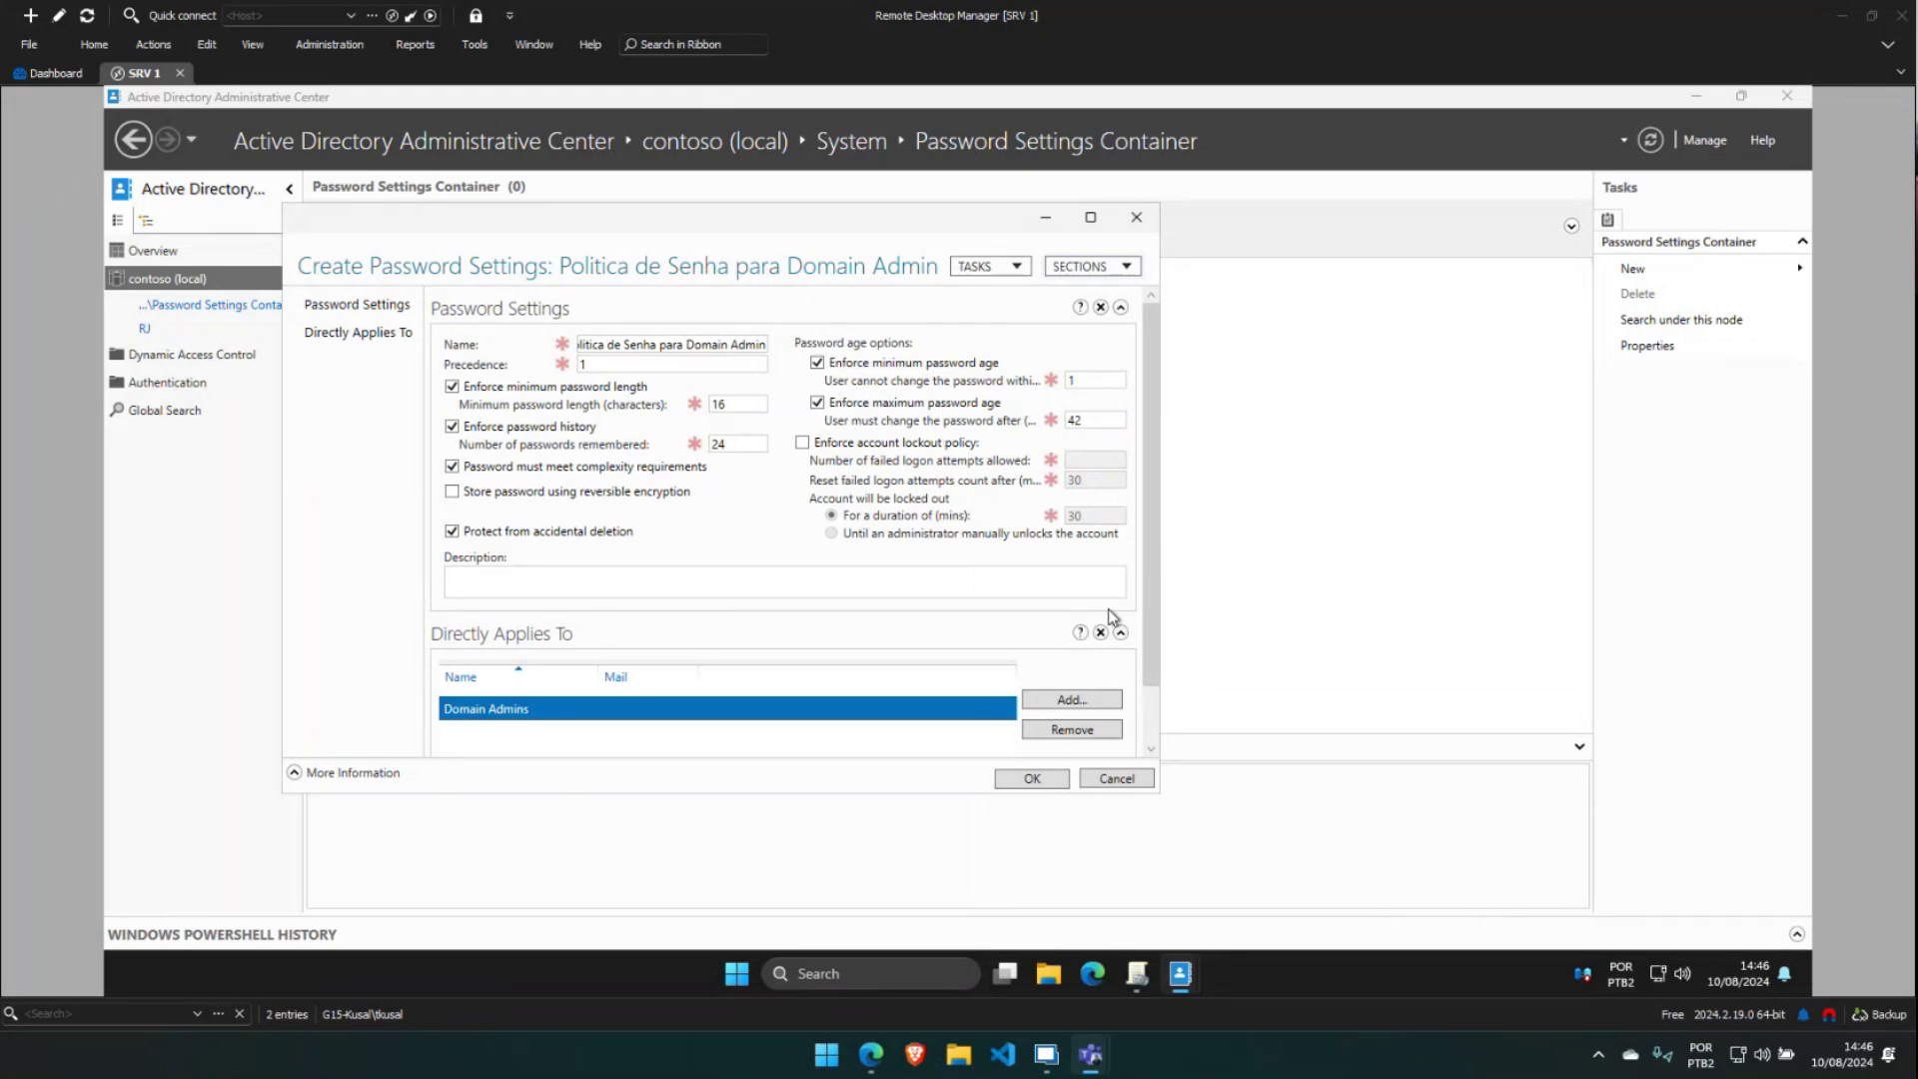
{"action": "left_click_drag", "start_coordinate": [1146, 632], "coordinate": [1137, 701]}
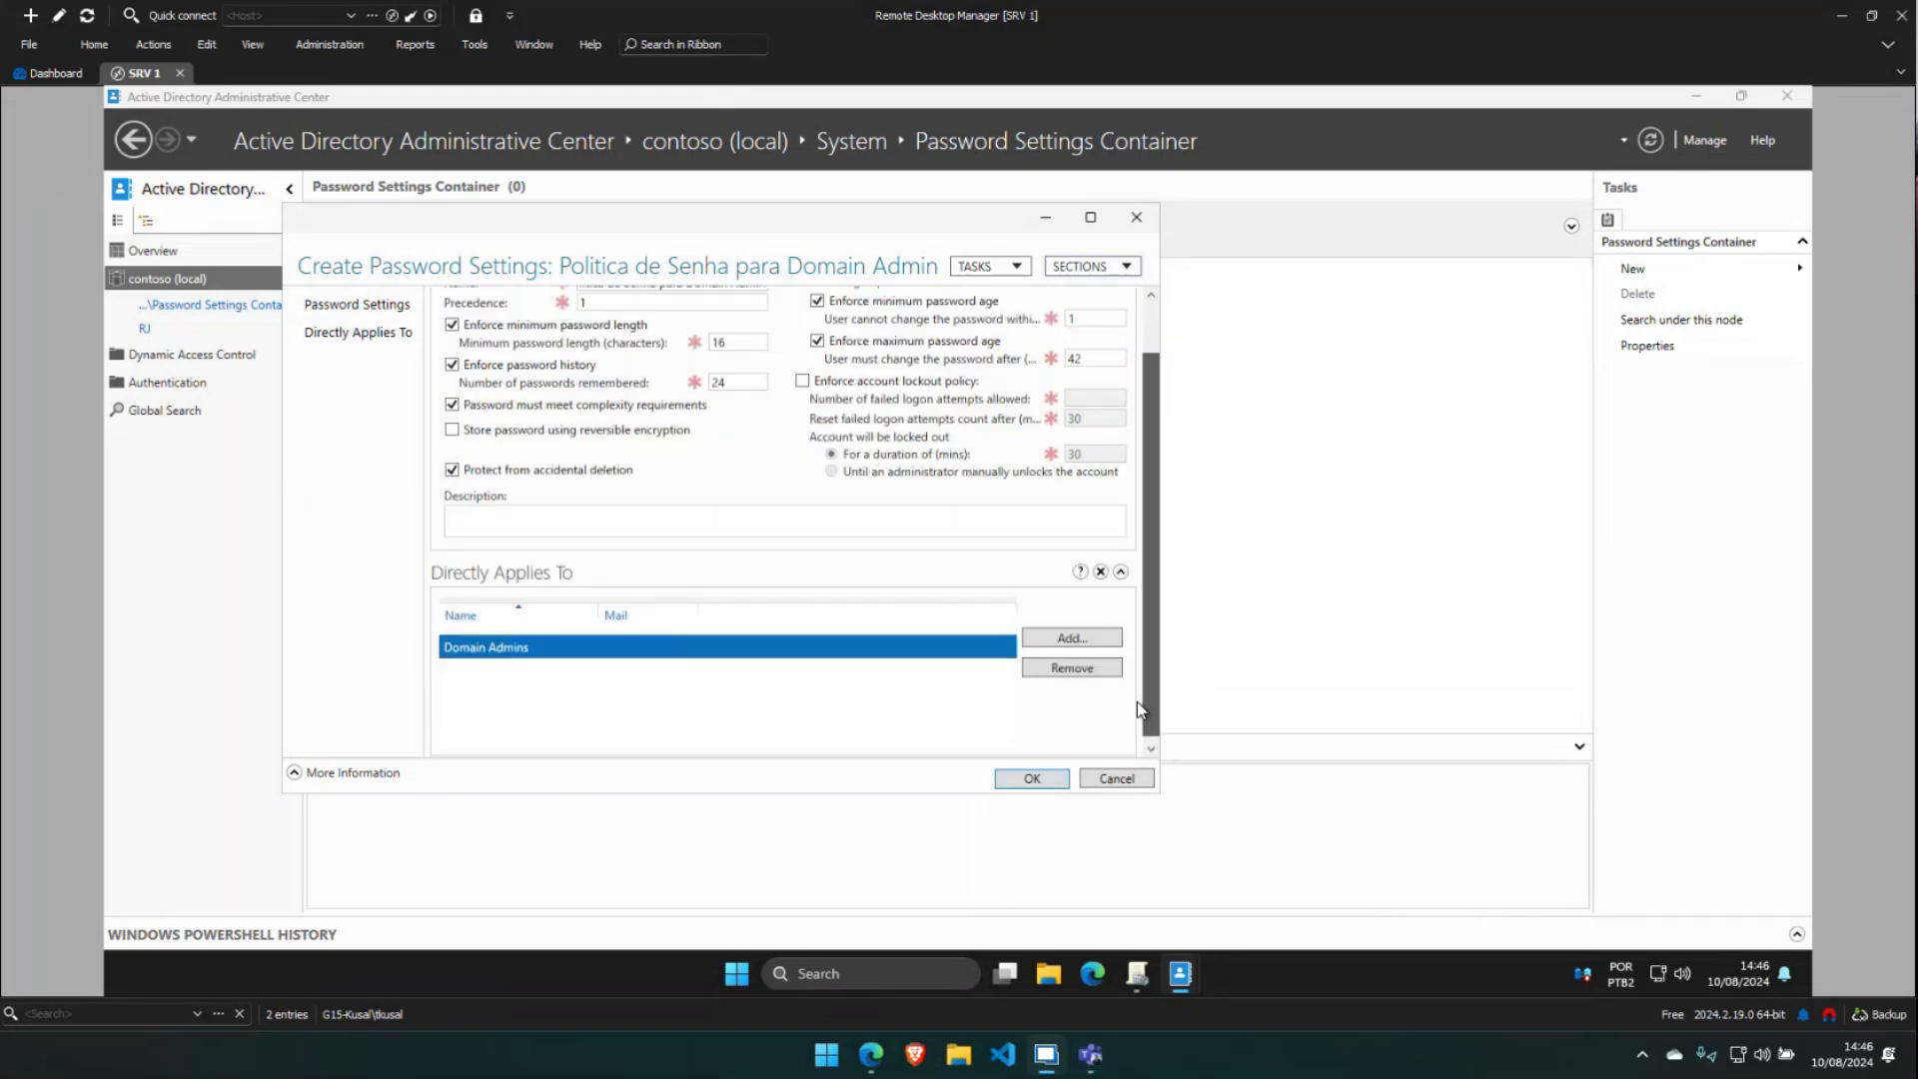
{"action": "left_click", "coordinate": [1028, 779]}
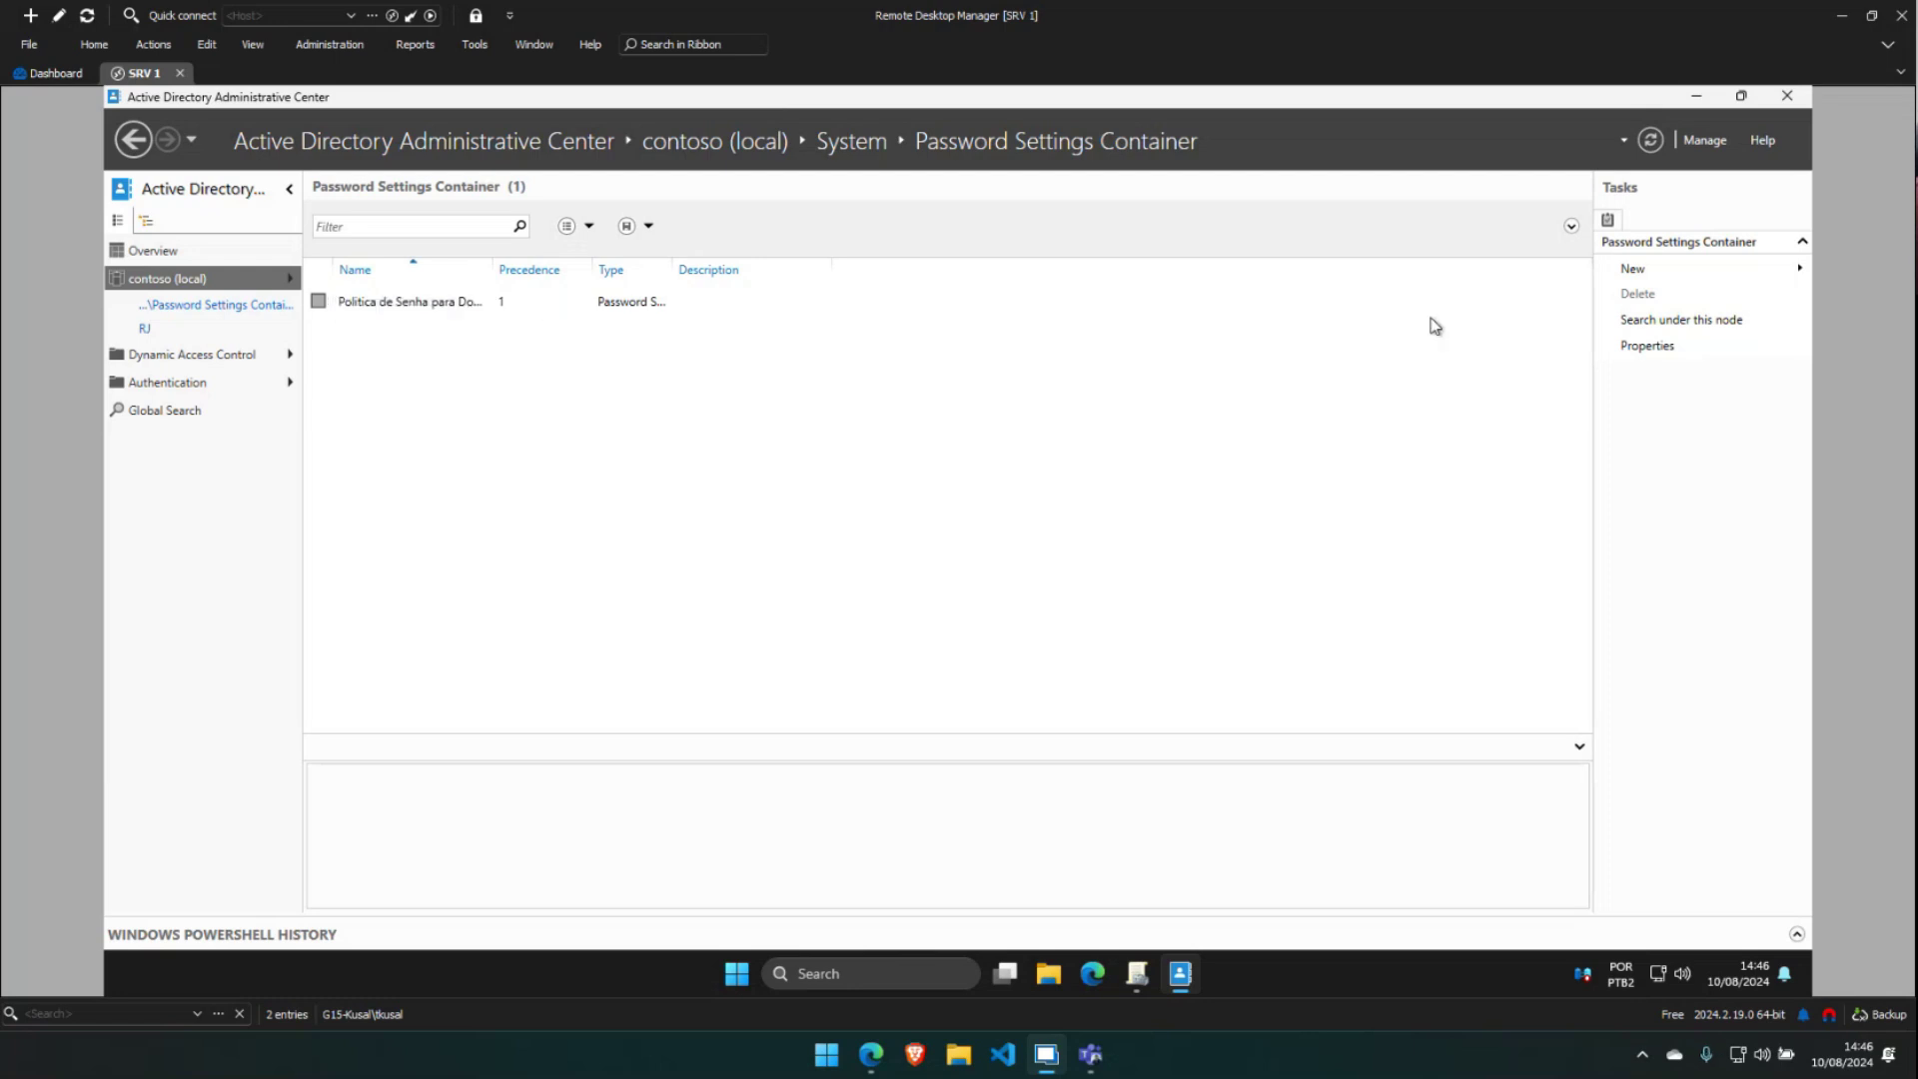
On the GitHub Active Directory board, move the 16-character password policy card to Feito and the NTLM denial card to Em execução
{"action": "mouse_move", "coordinate": [871, 1054]}
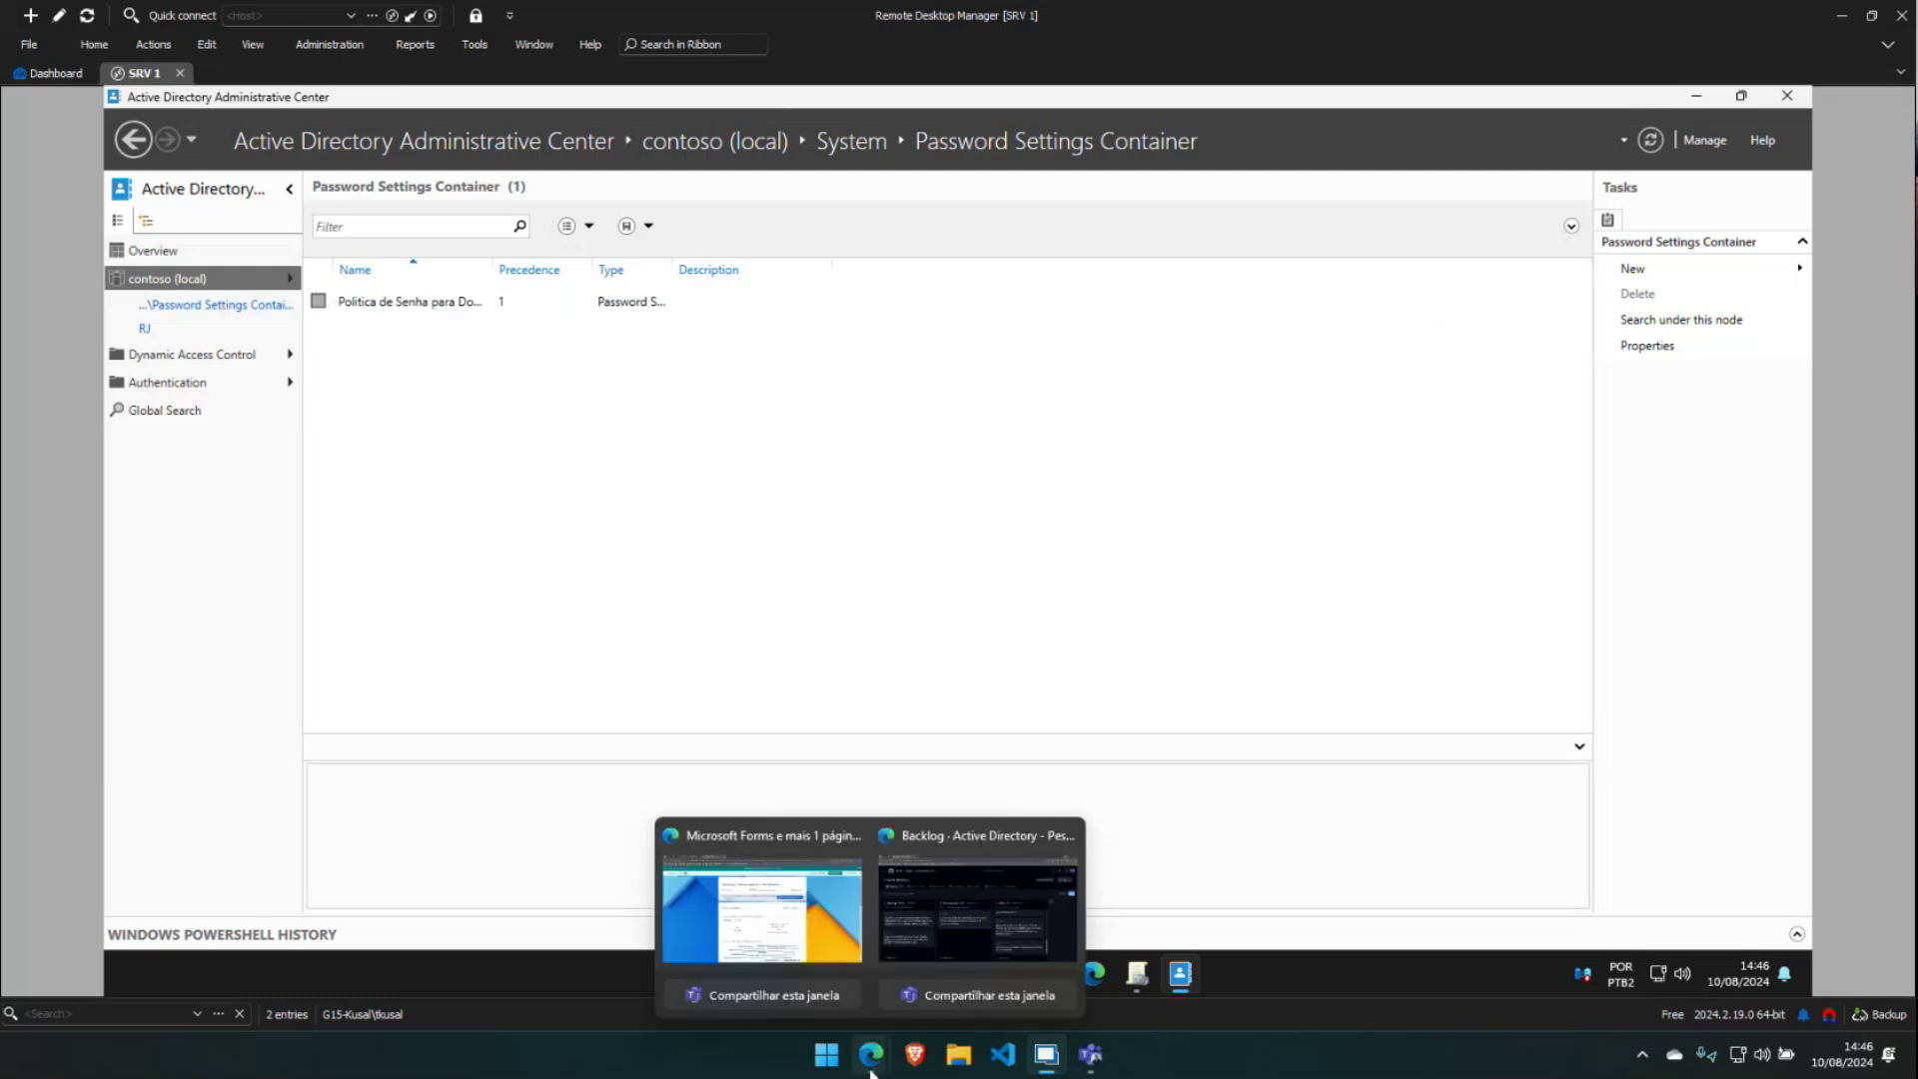
{"action": "left_click", "coordinate": [977, 904]}
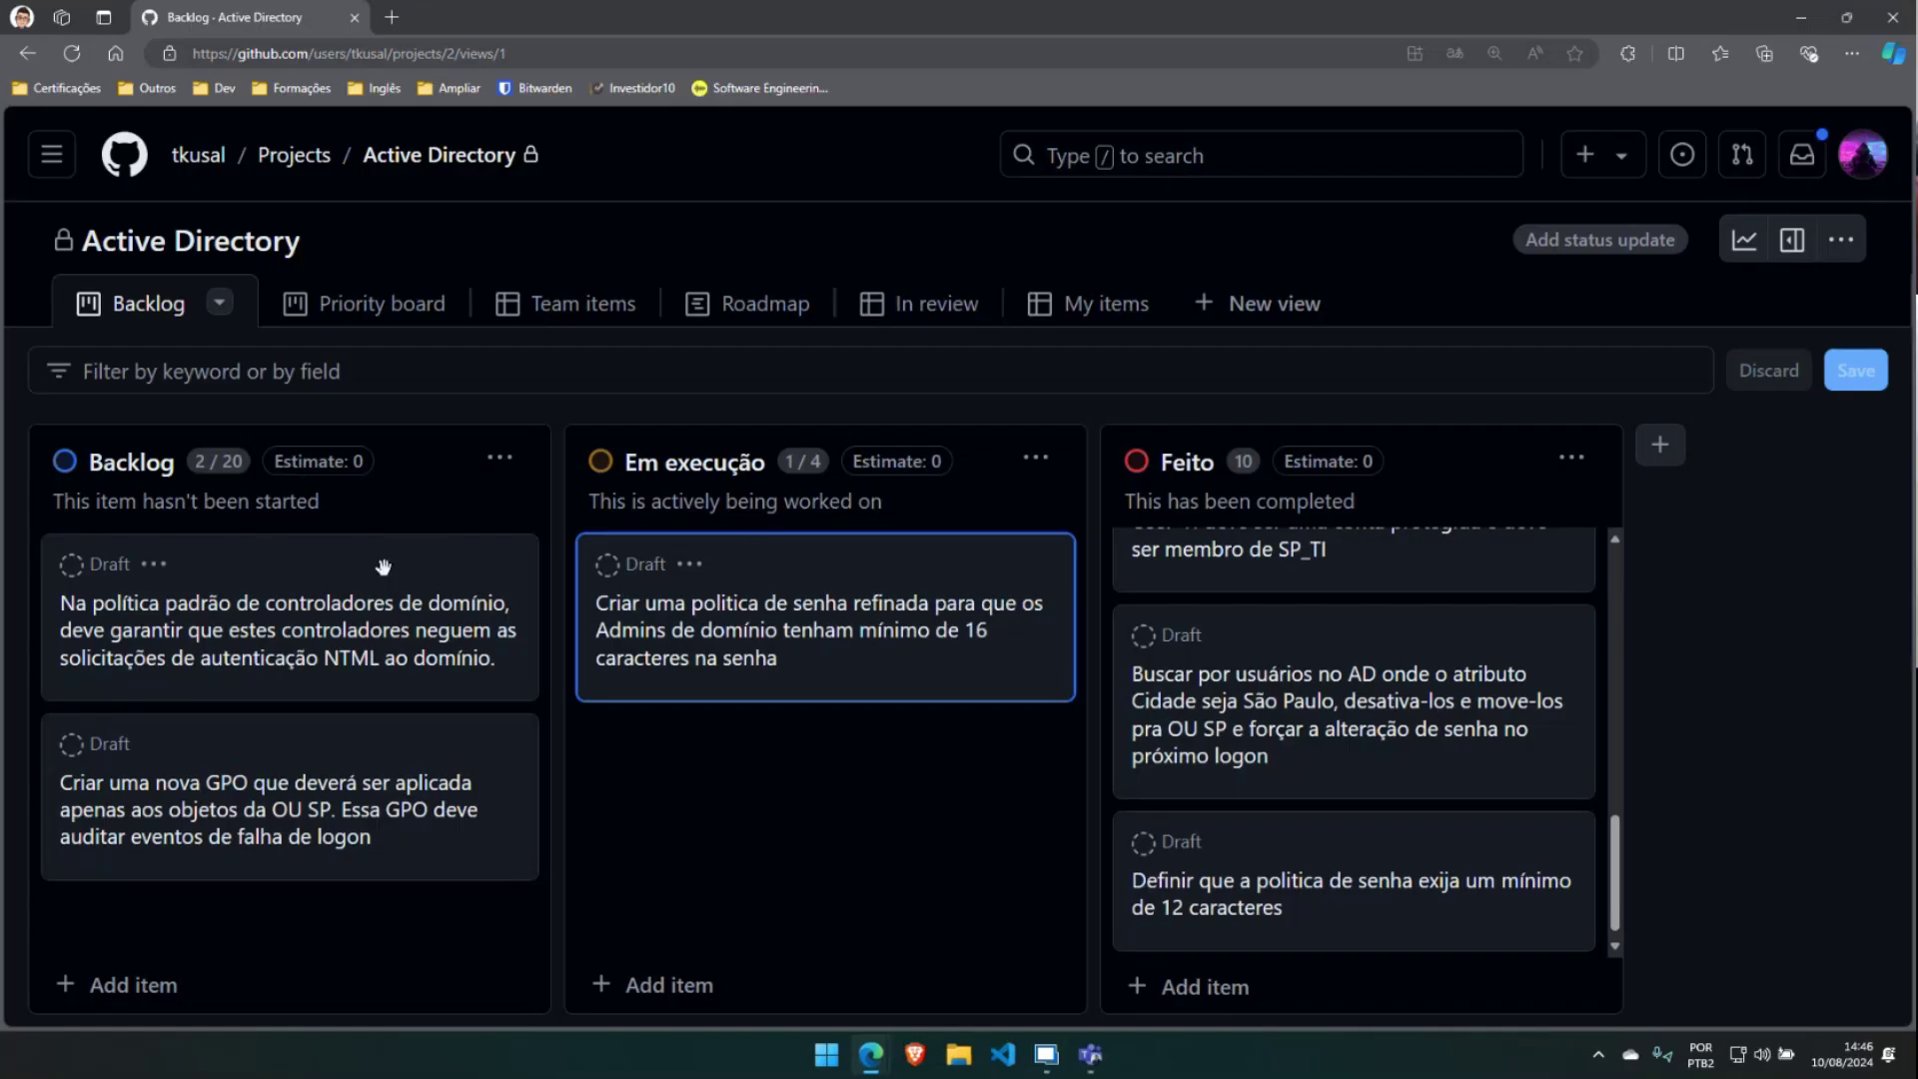
{"action": "left_click_drag", "start_coordinate": [385, 561], "coordinate": [1479, 998]}
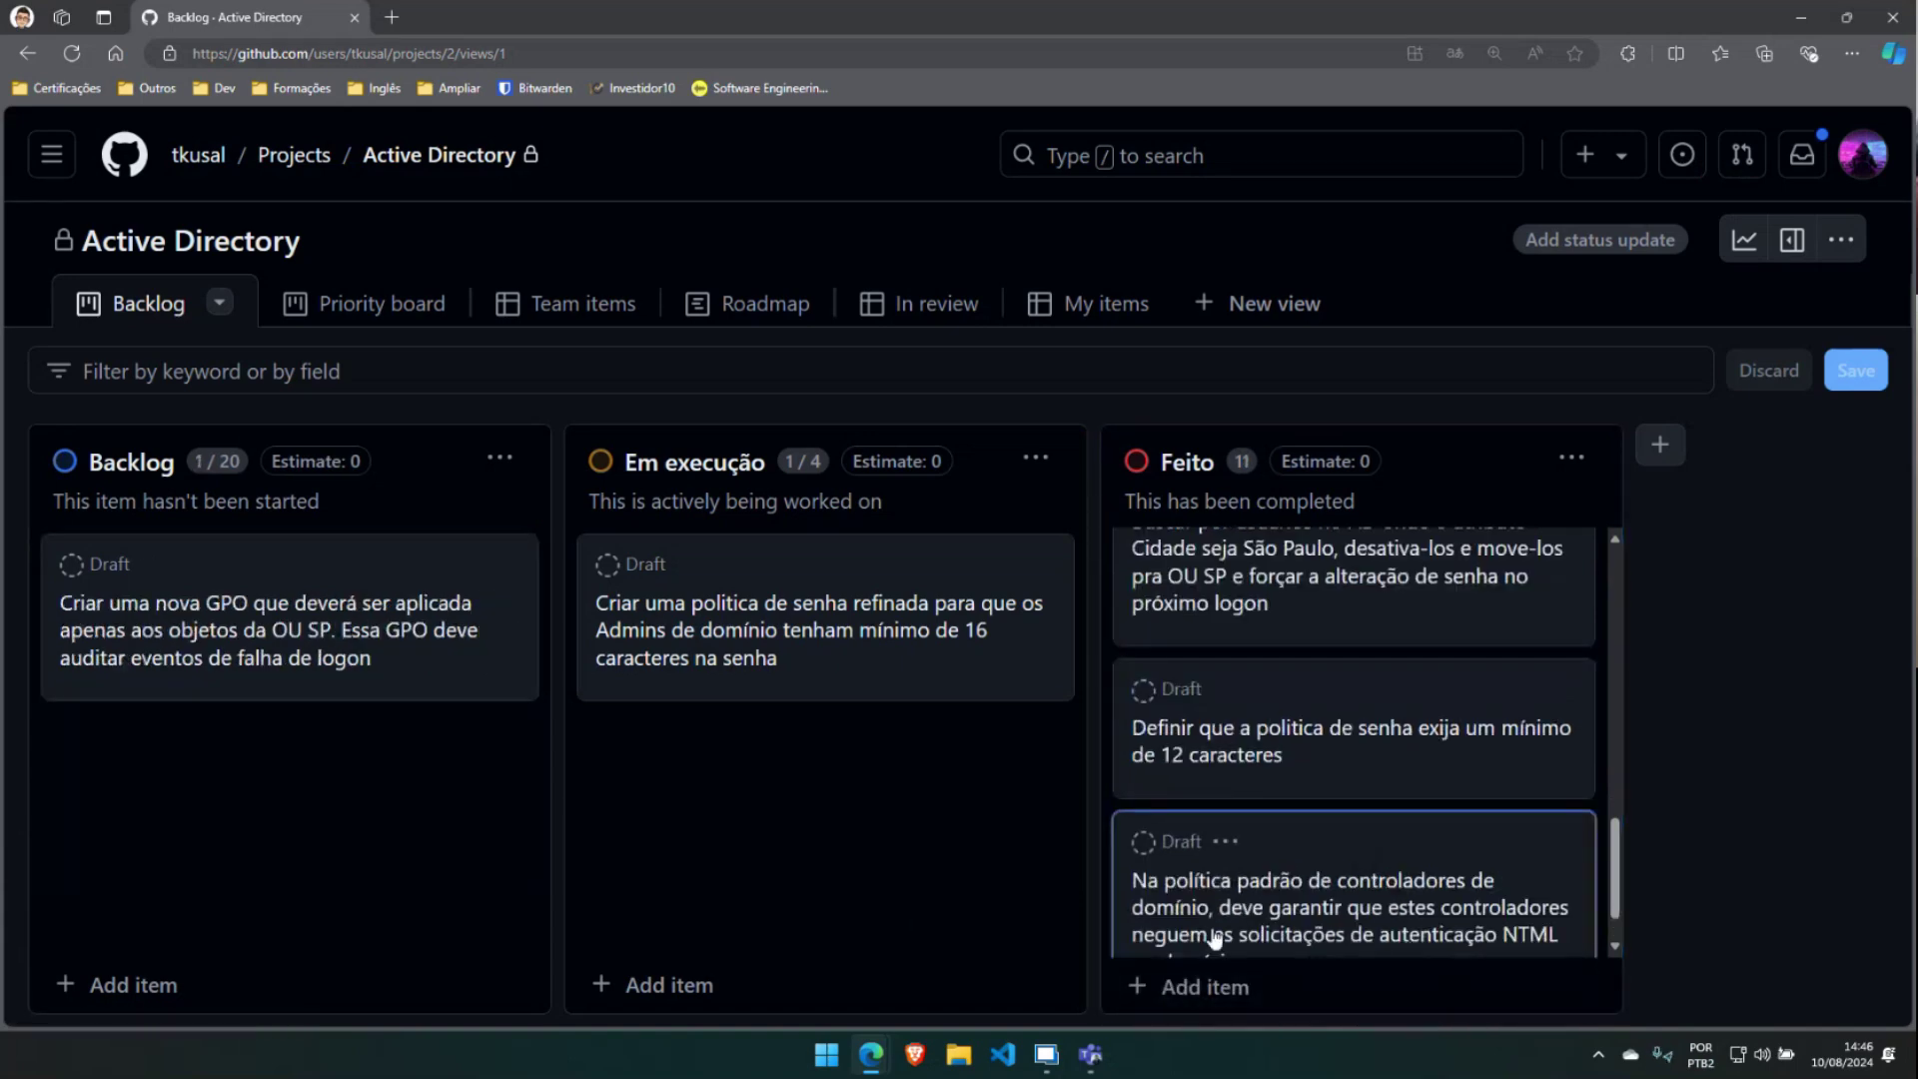
{"action": "left_click_drag", "start_coordinate": [1339, 850], "coordinate": [258, 527]}
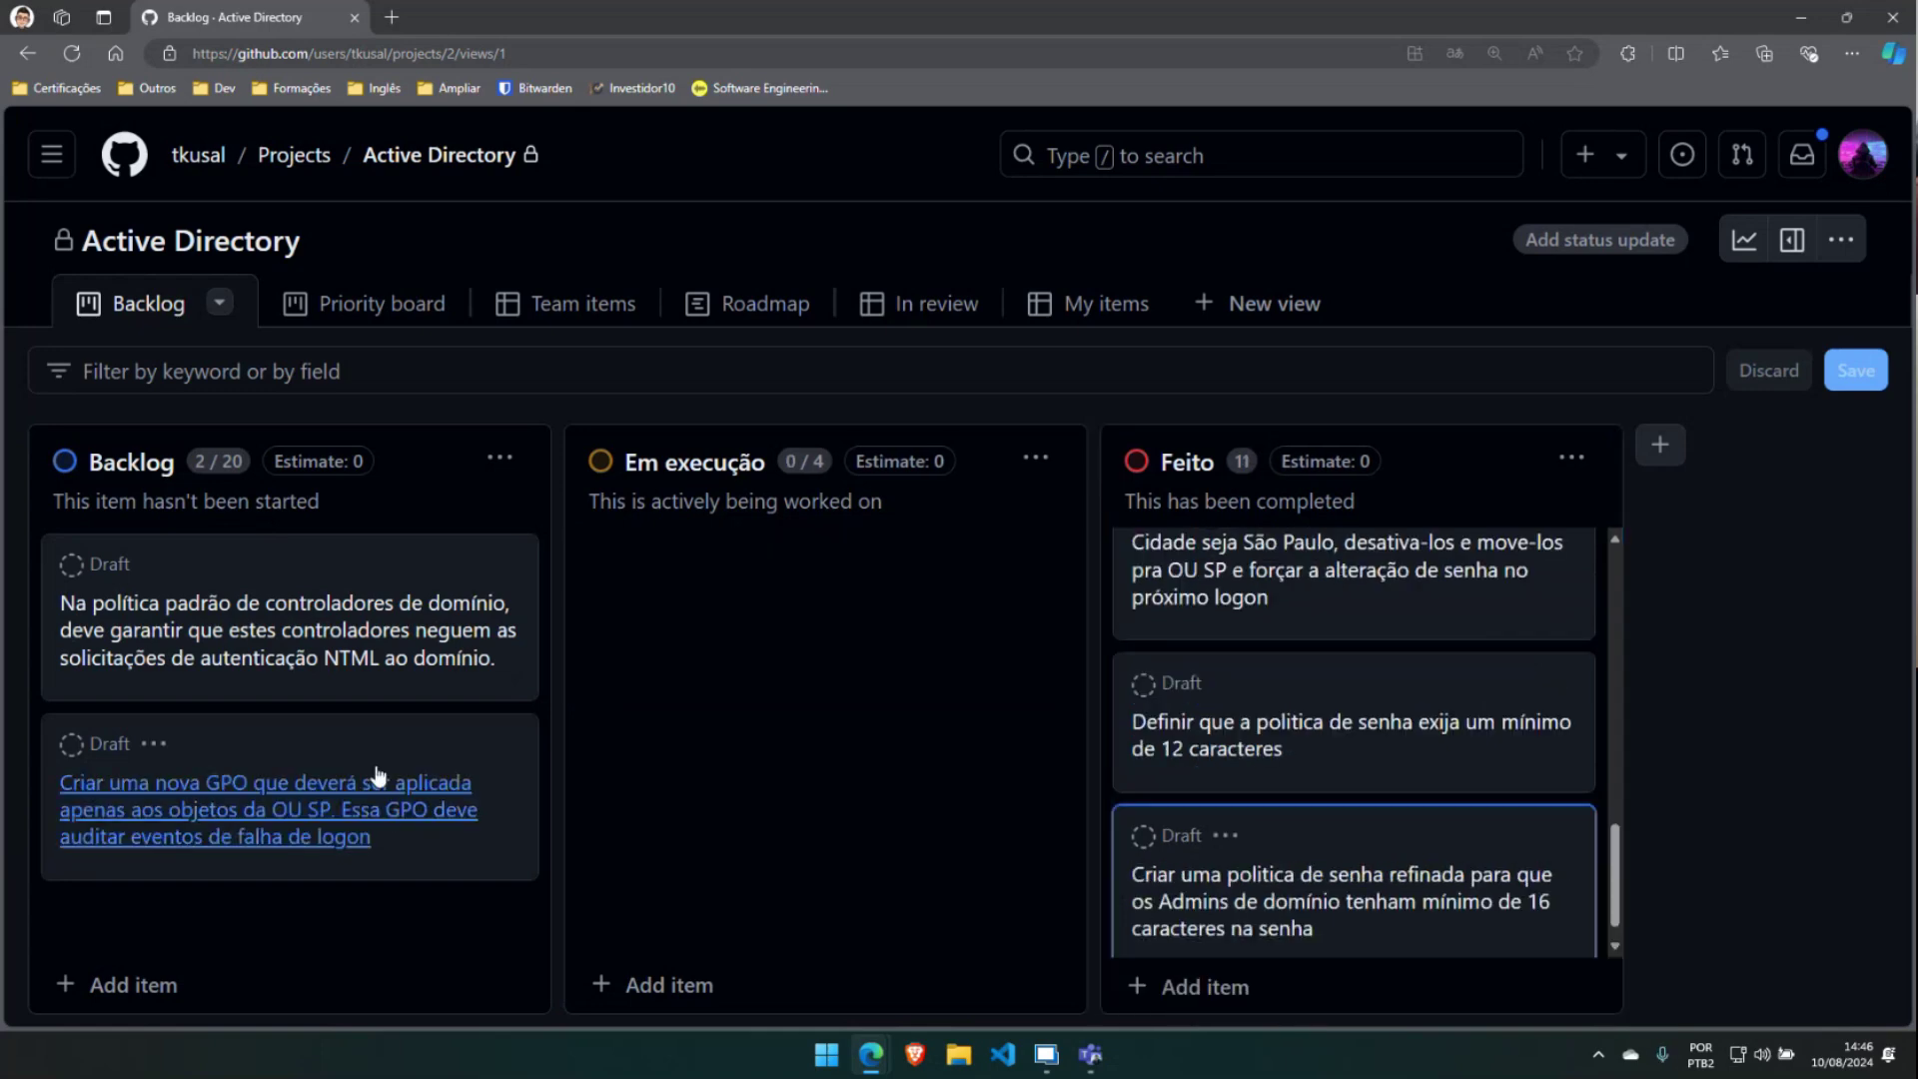
{"action": "left_click_drag", "start_coordinate": [183, 572], "coordinate": [752, 763]}
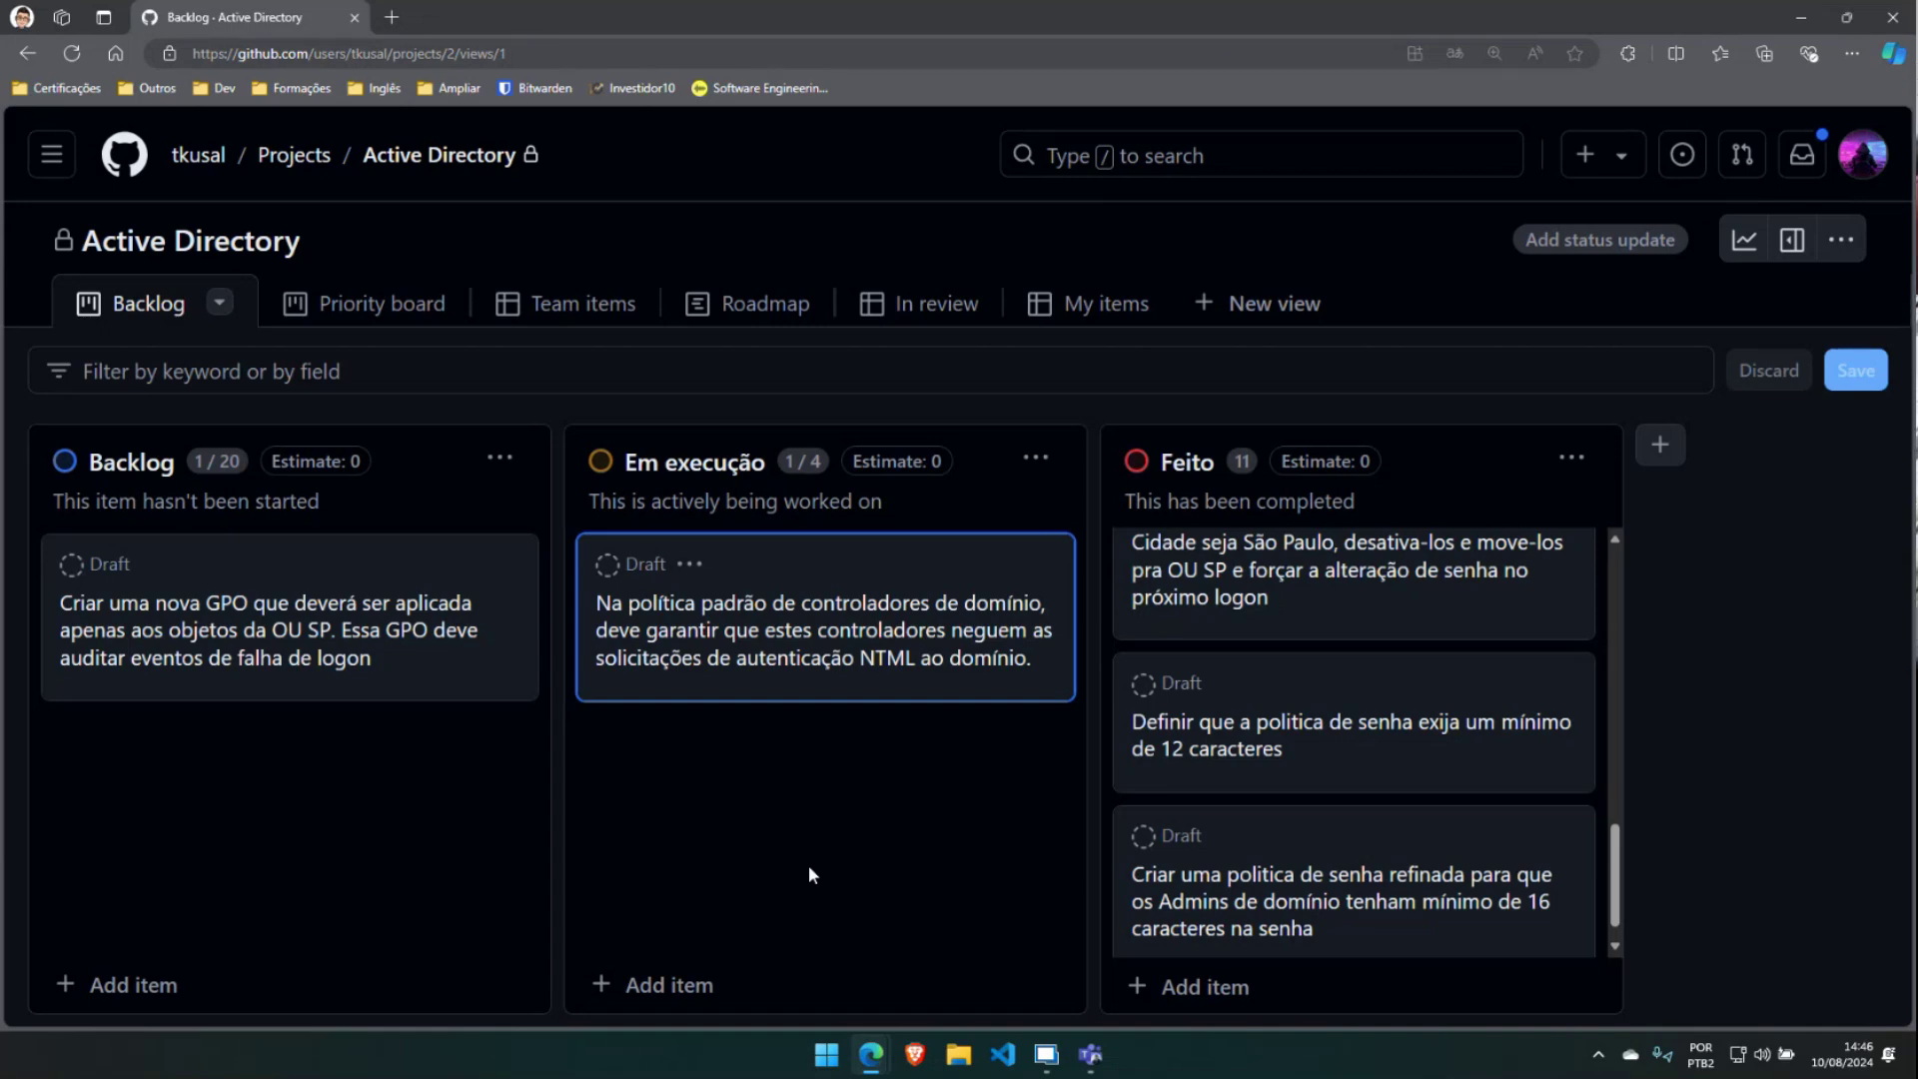
Back in the SRV 1 session, close Active Directory Administrative Center and review the Default Domain Controllers Policy settings in Group Policy Management
{"action": "left_click", "coordinate": [1800, 18]}
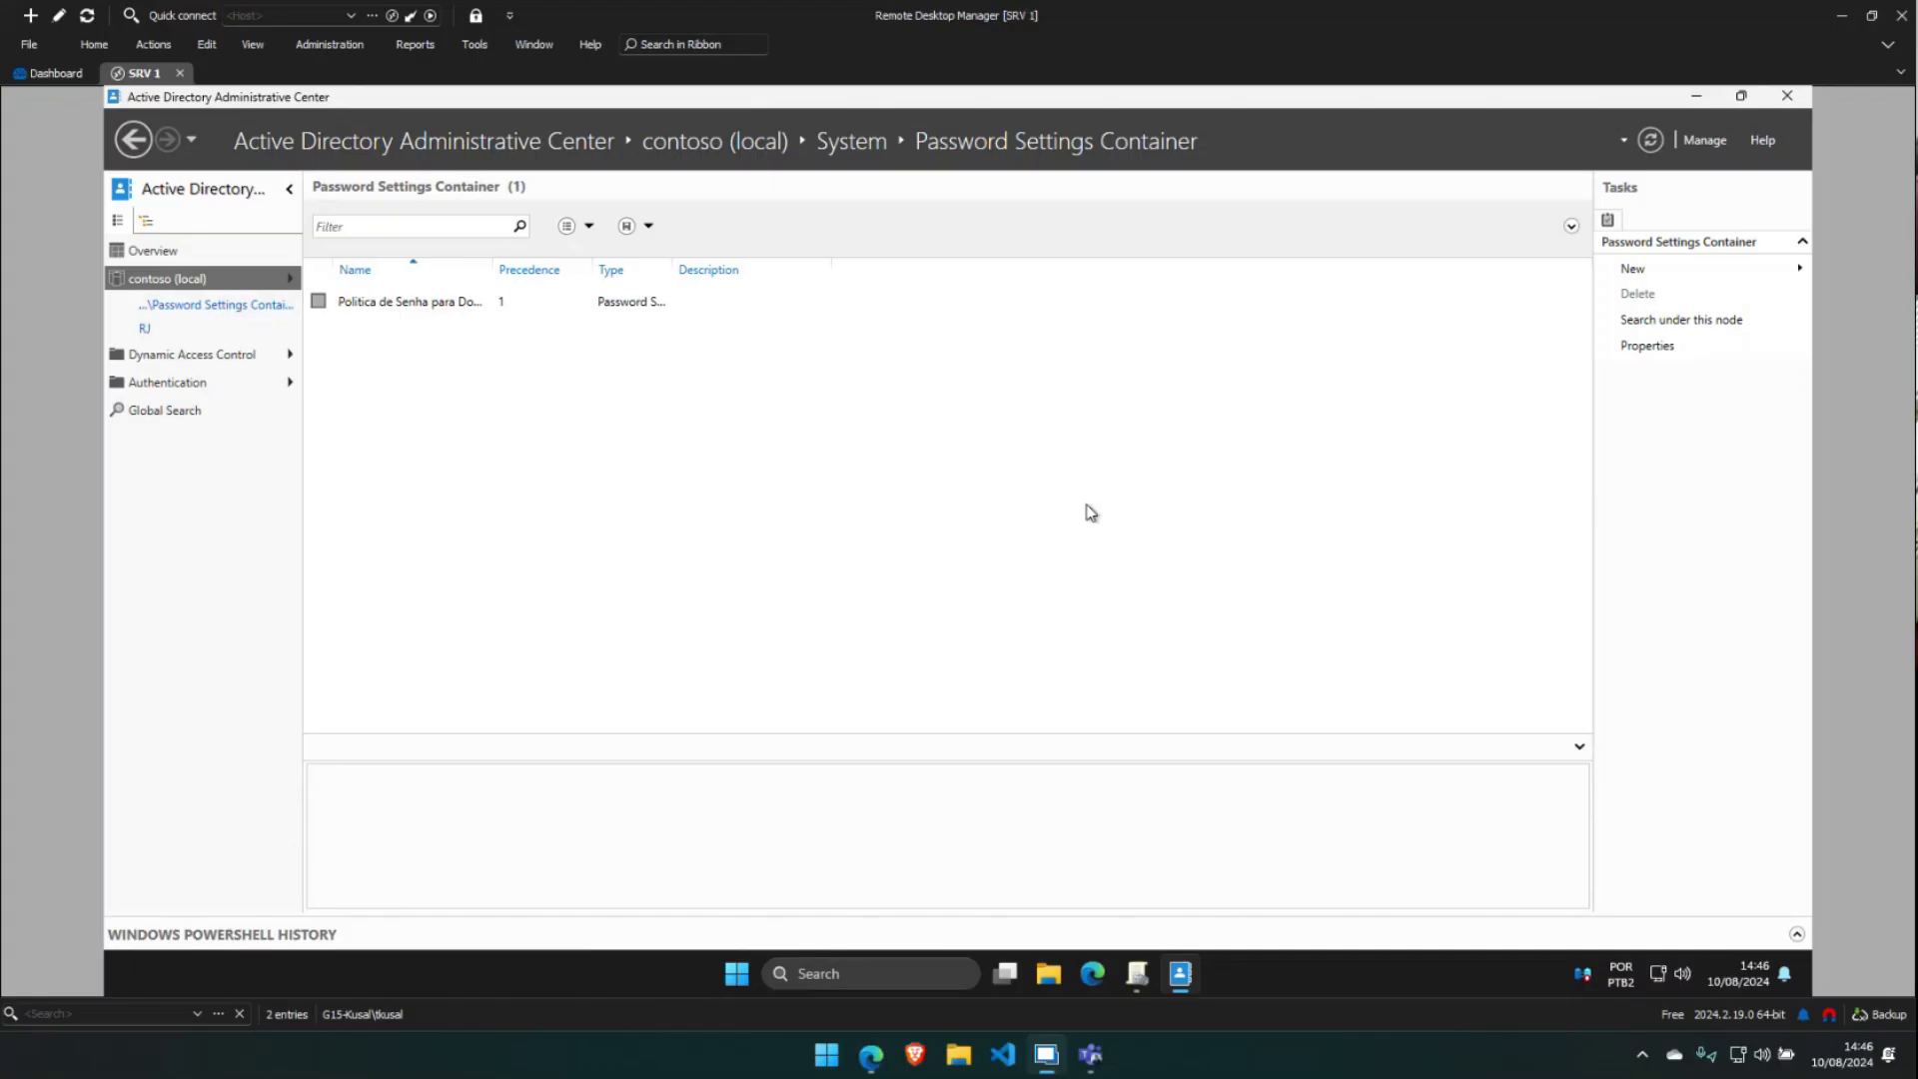
{"action": "left_click", "coordinate": [1787, 95]}
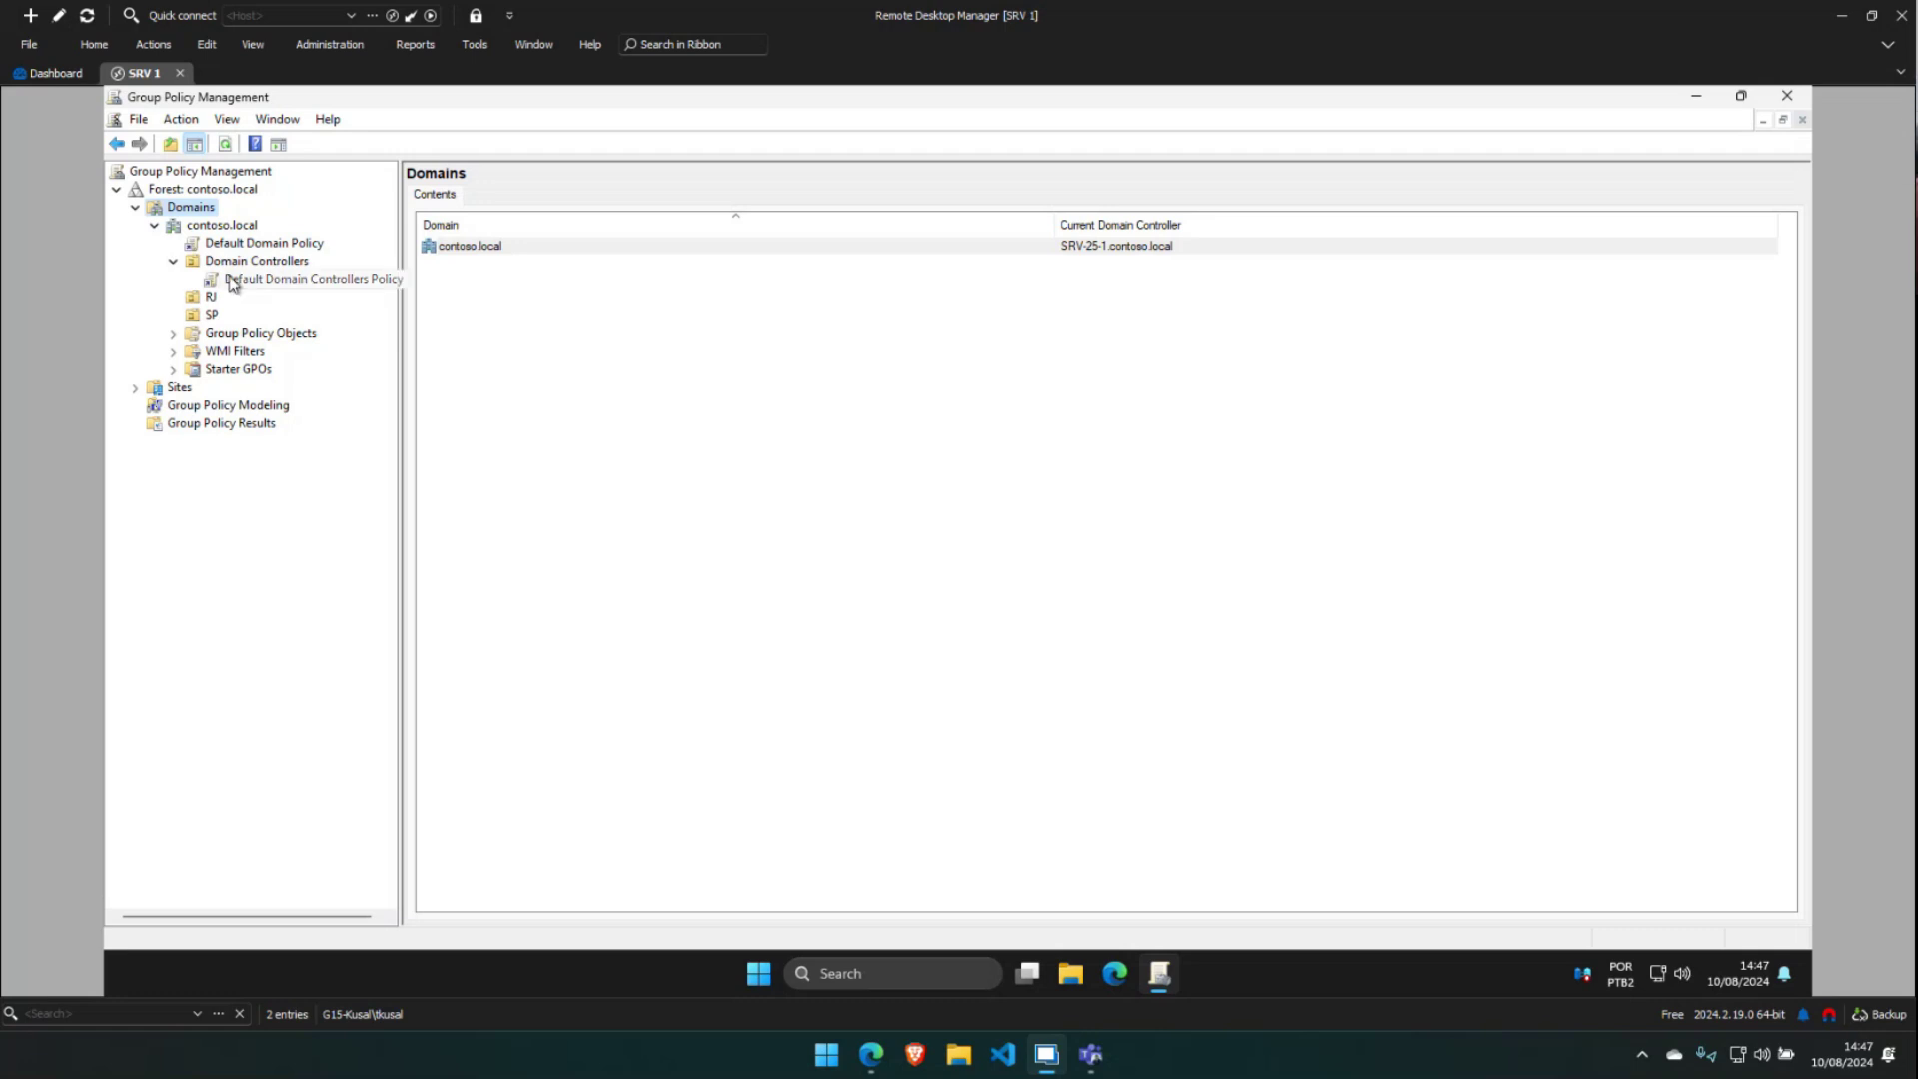
{"action": "left_click", "coordinate": [293, 282]}
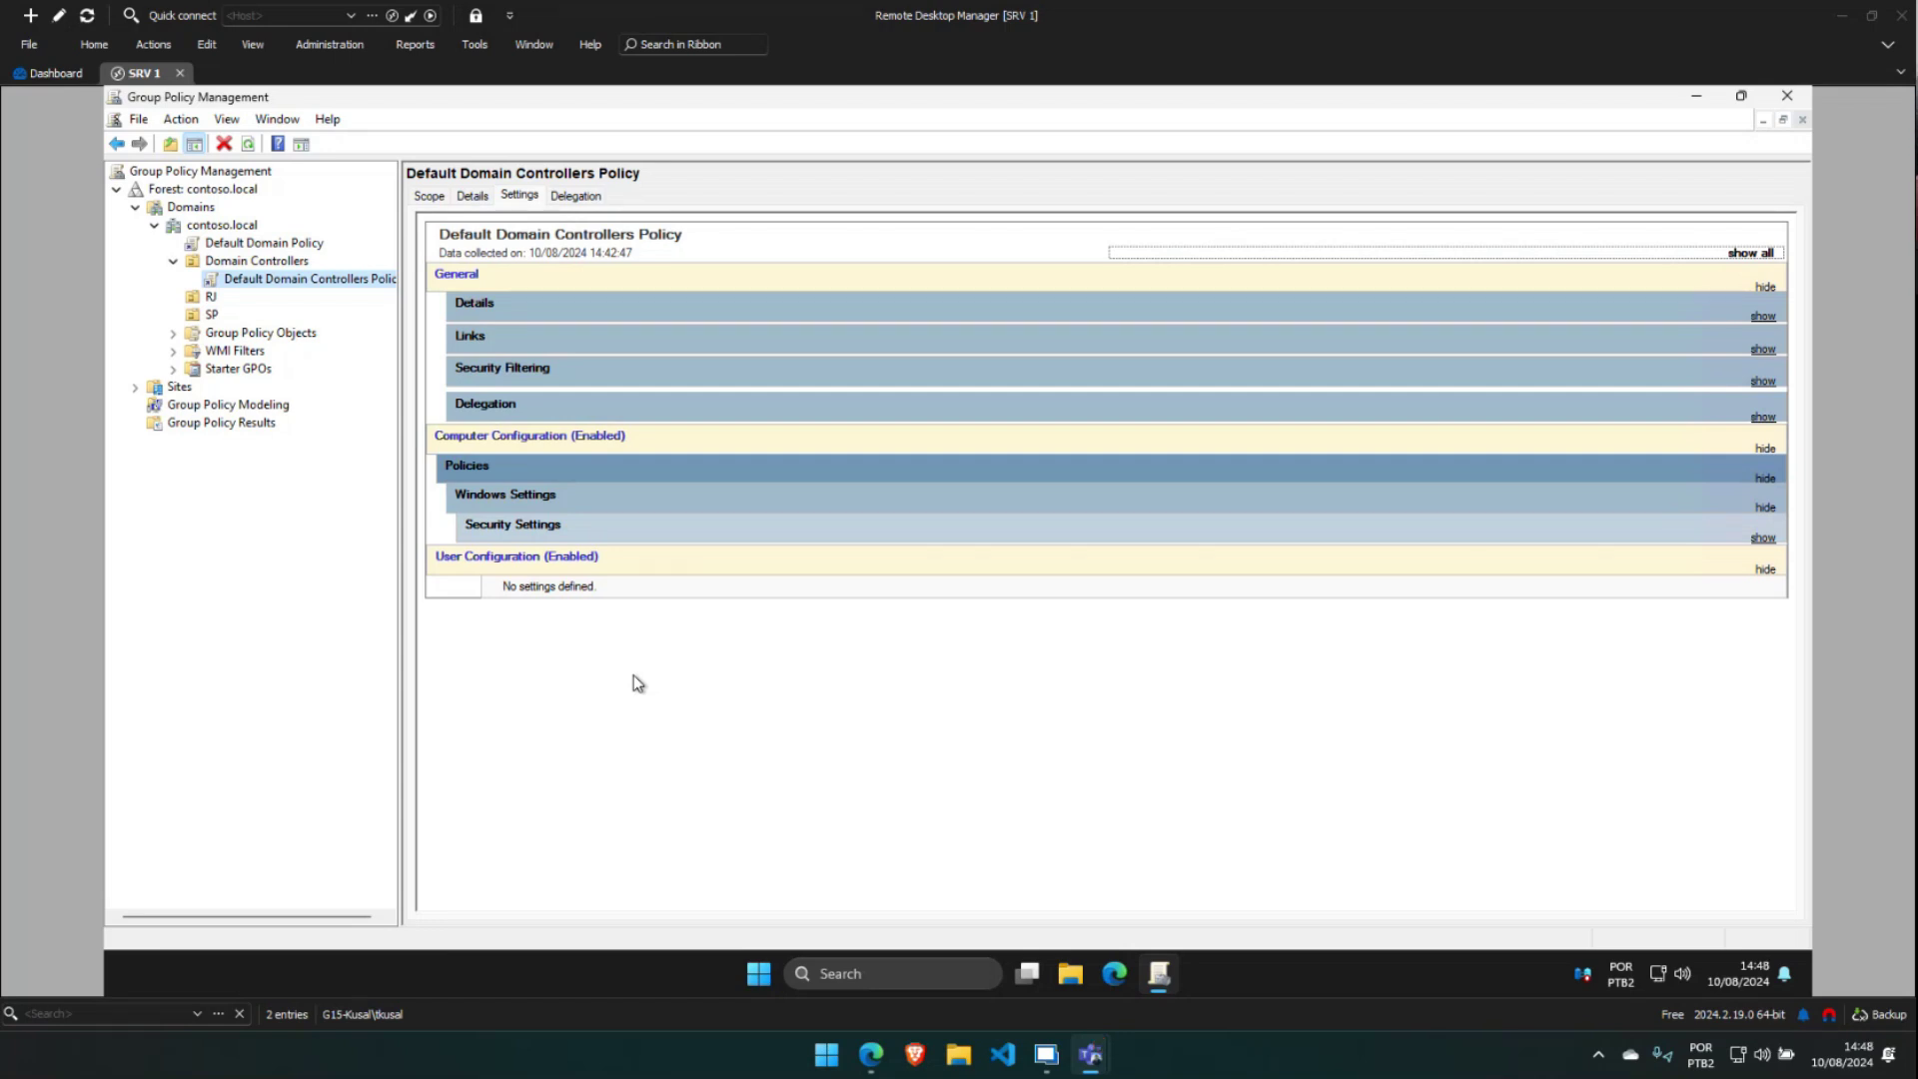
{"action": "right_click", "coordinate": [300, 279]}
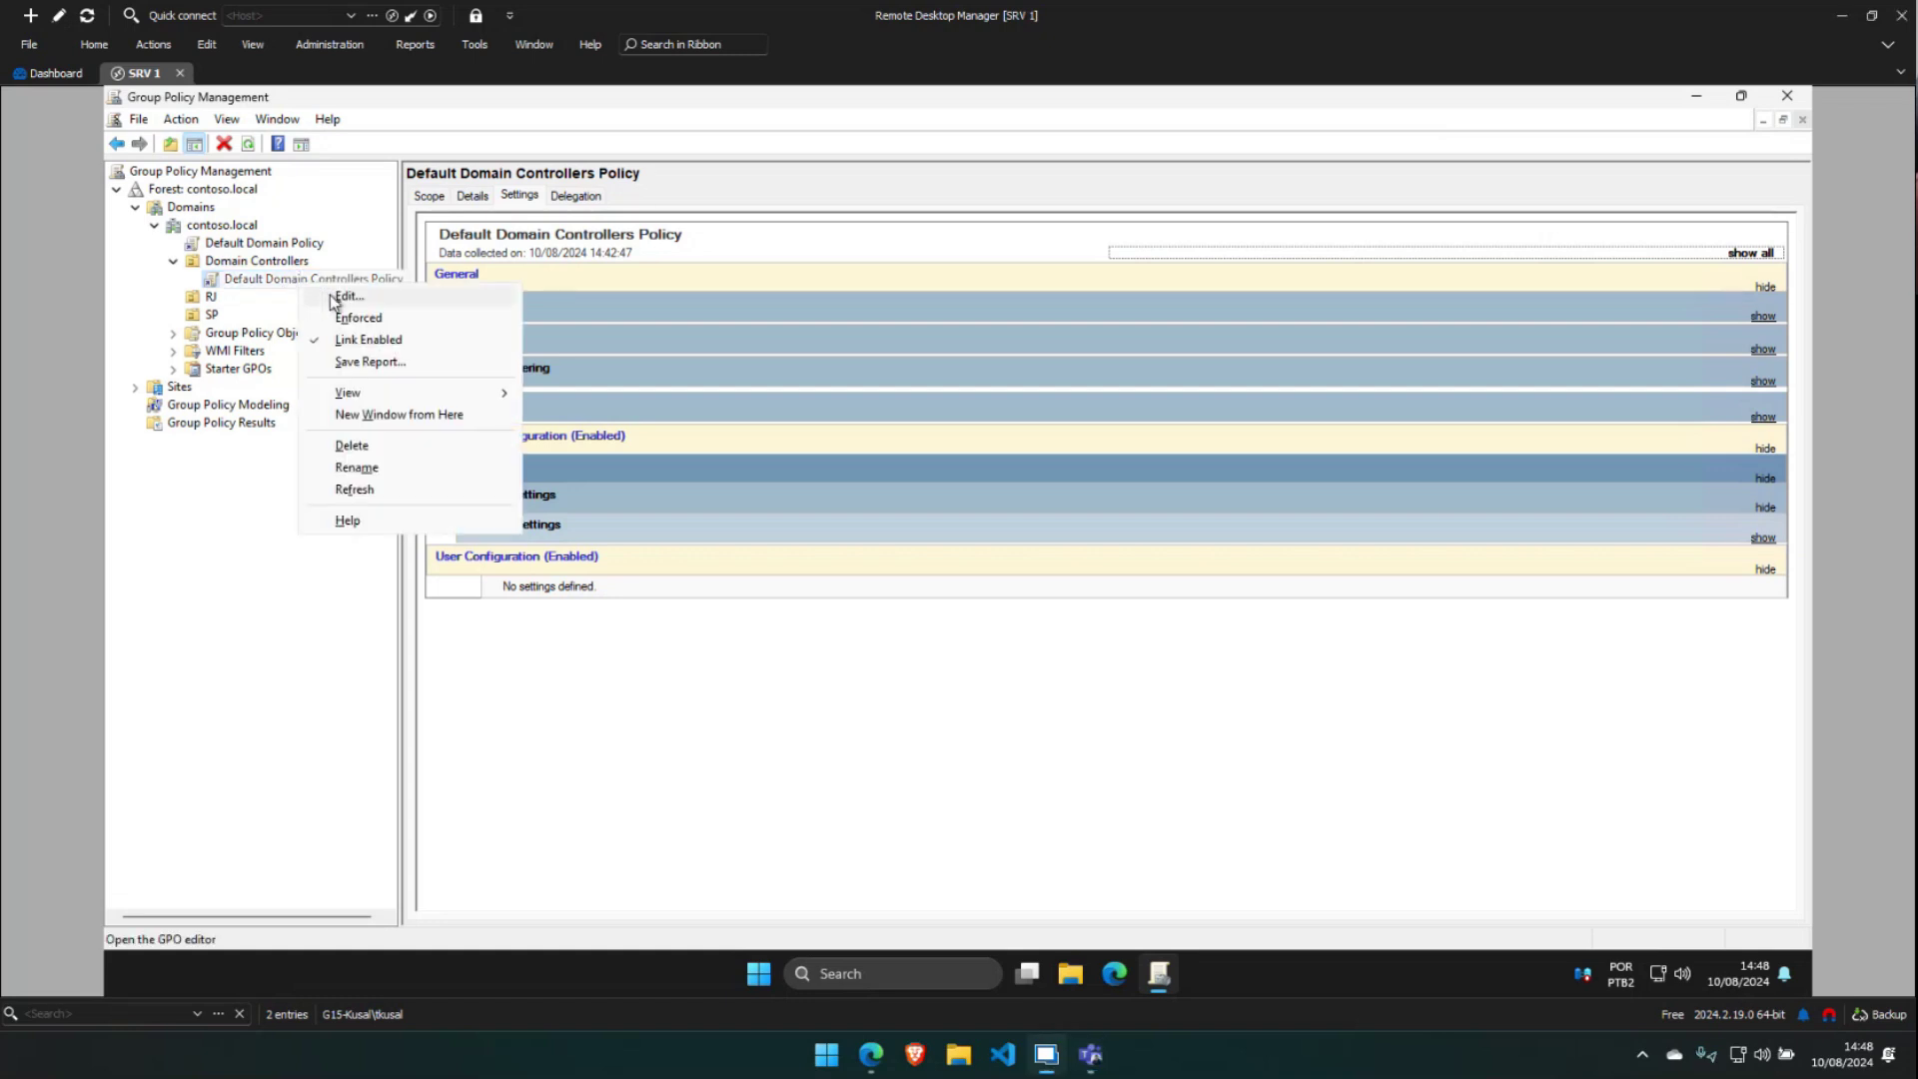
{"action": "left_click", "coordinate": [583, 753]}
{"action": "left_click", "coordinate": [541, 530]}
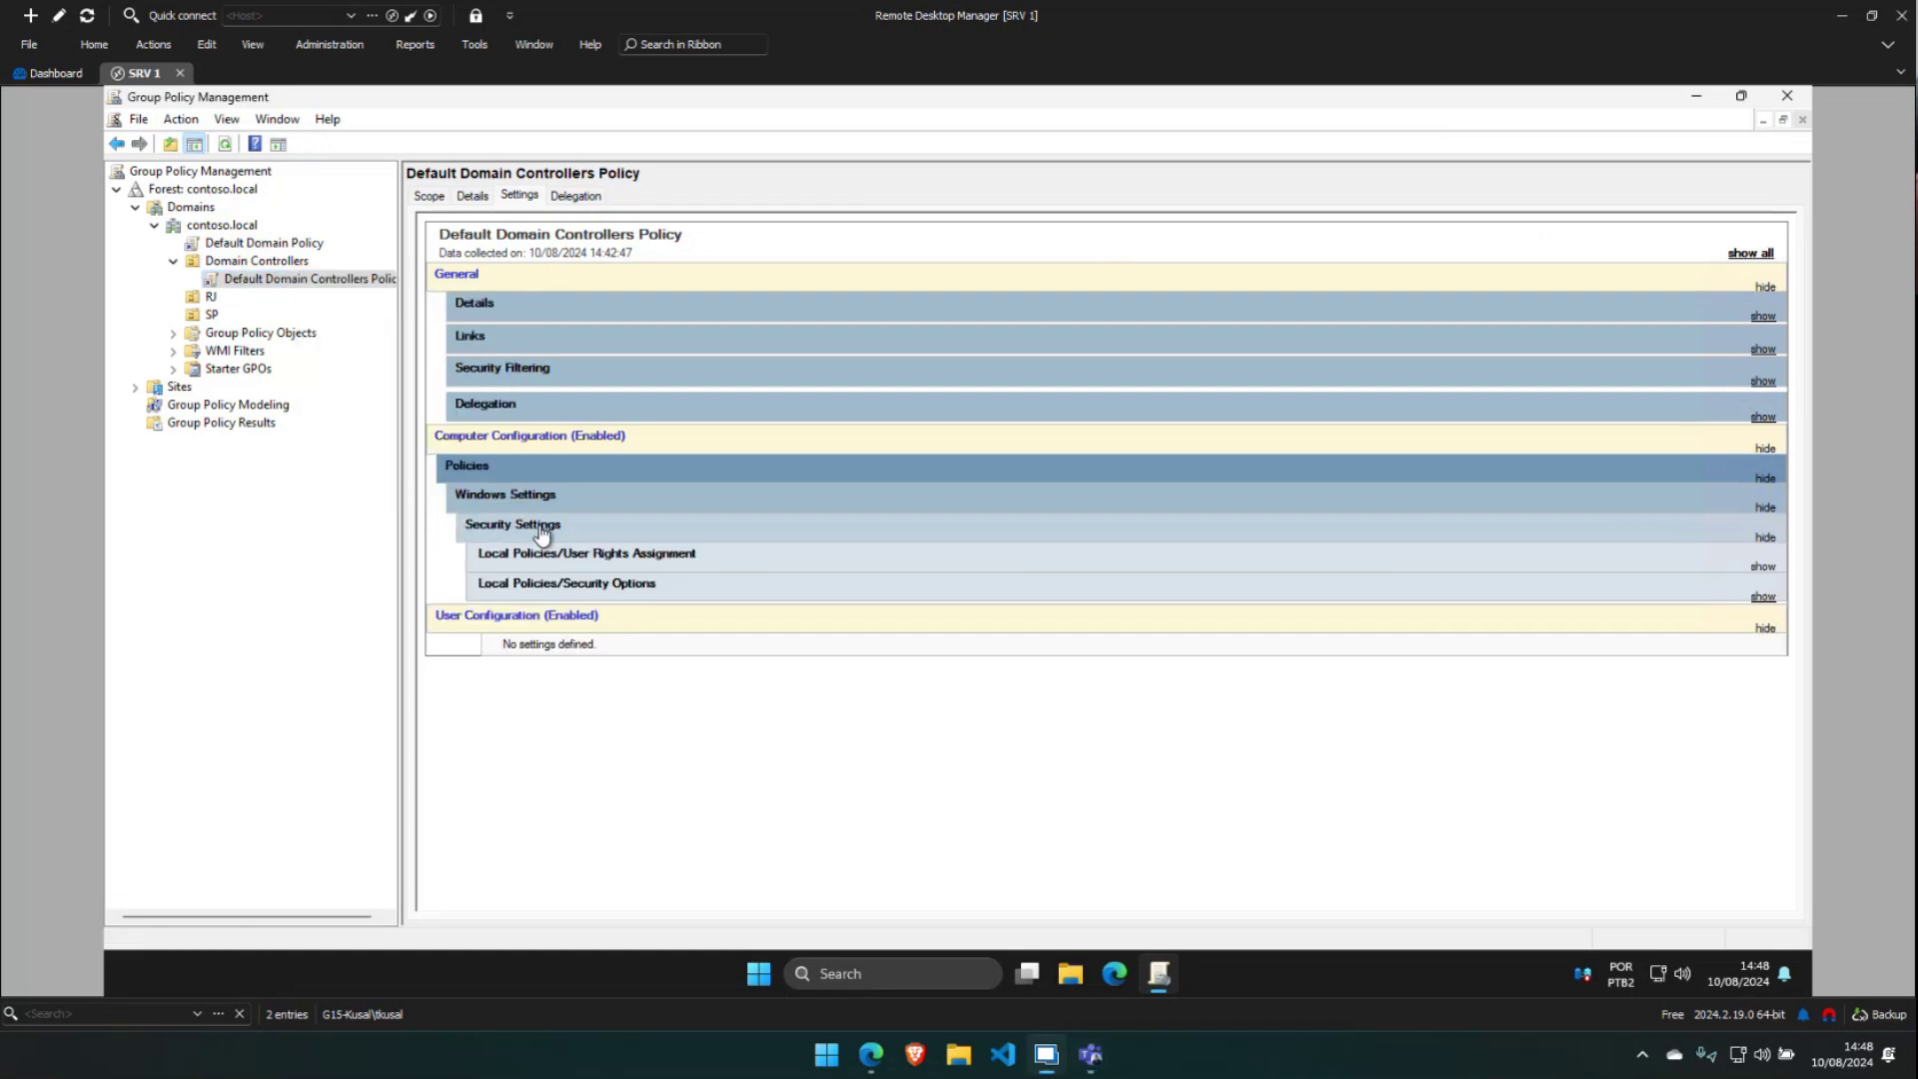
{"action": "left_click", "coordinate": [646, 537]}
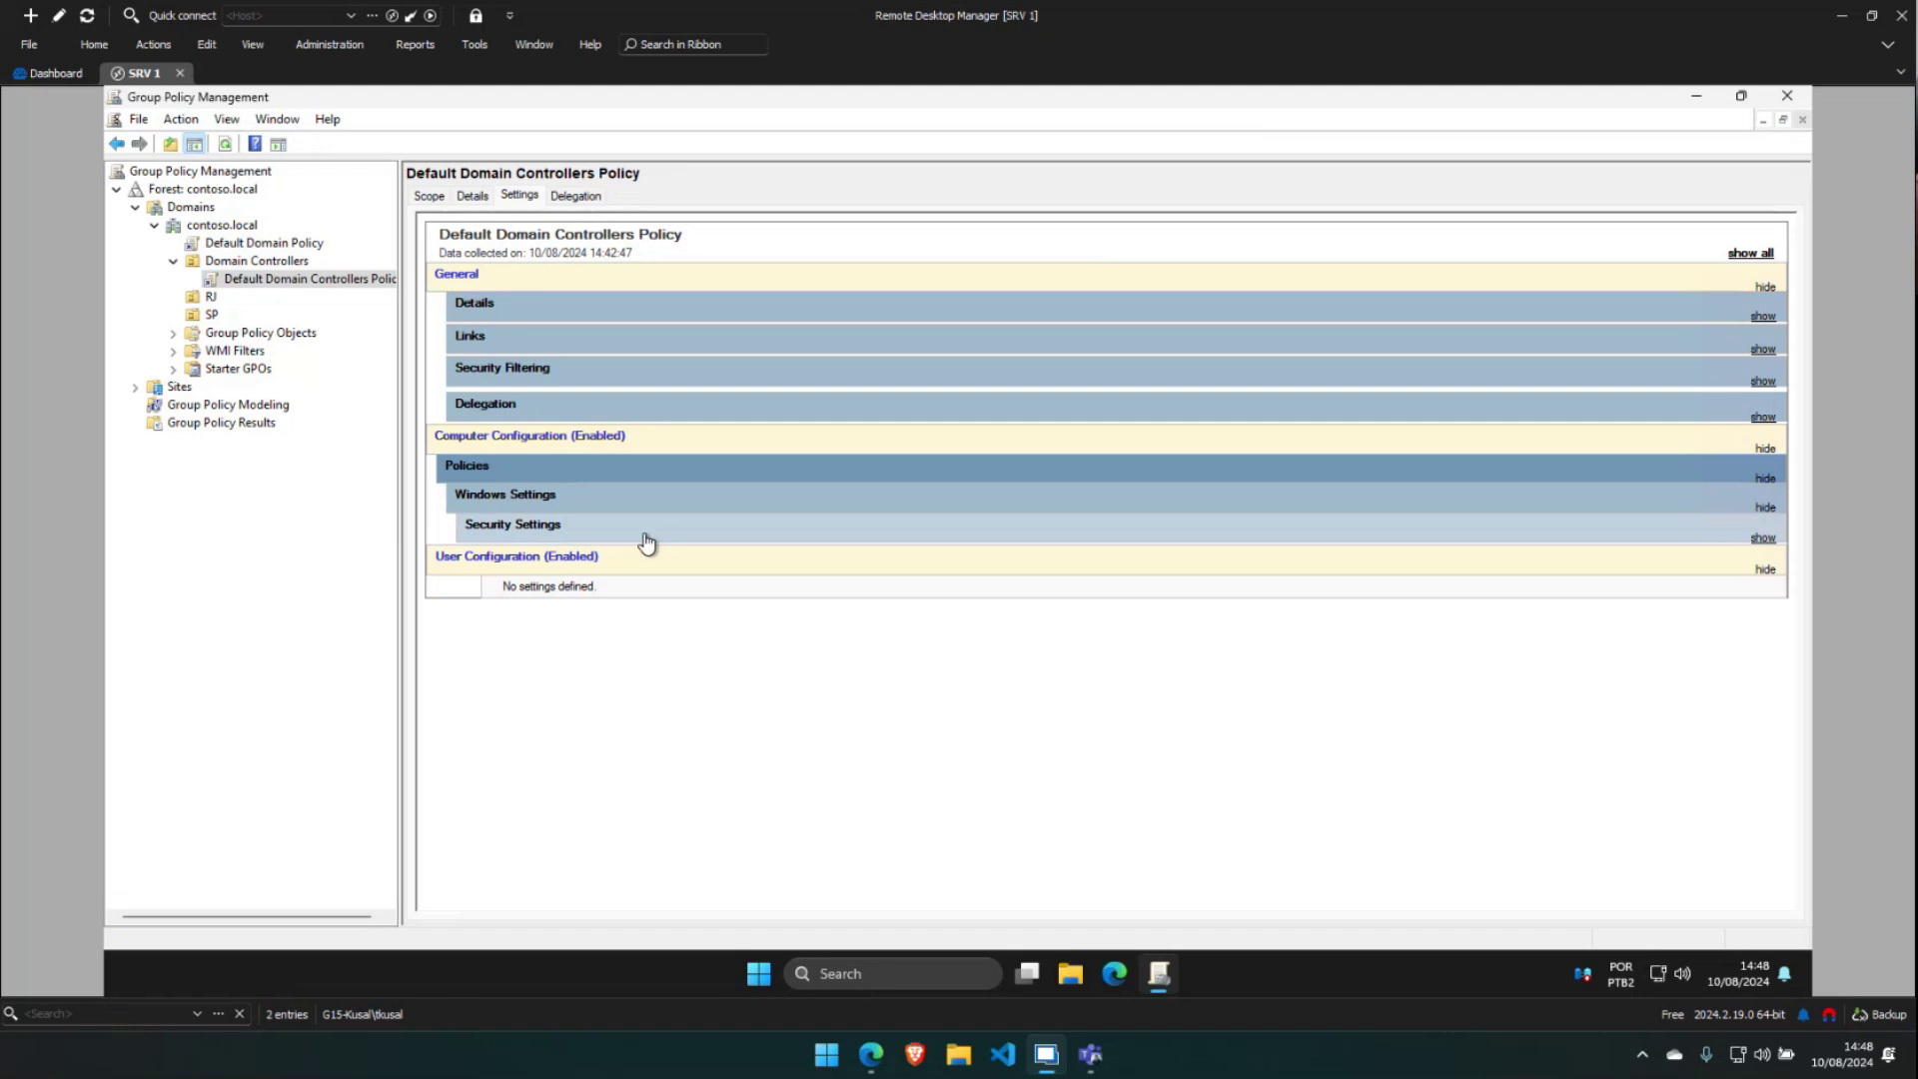
Open the Default Domain Controllers Policy for editing and go to Computer Configuration > Policies > Windows Settings > Security Settings in a maximized editor
{"action": "right_click", "coordinate": [285, 284]}
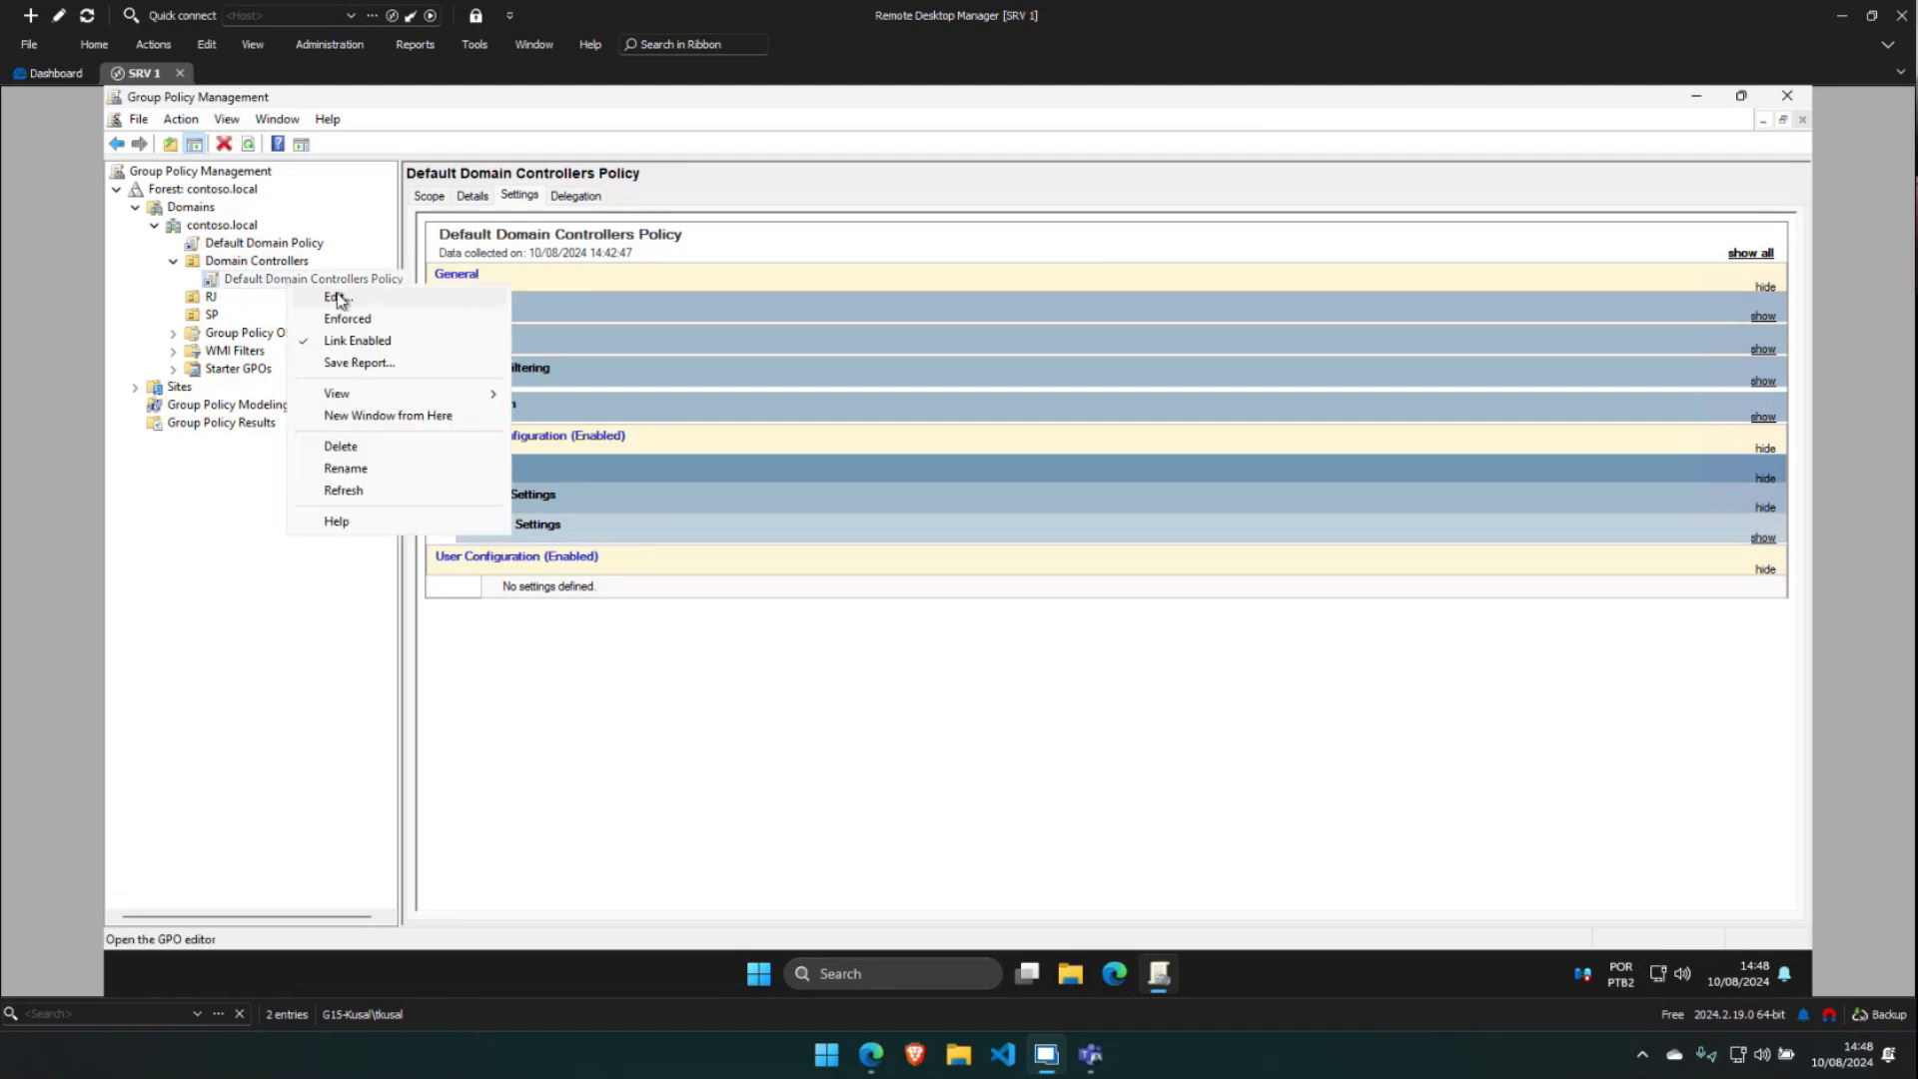
{"action": "left_click", "coordinate": [337, 298]}
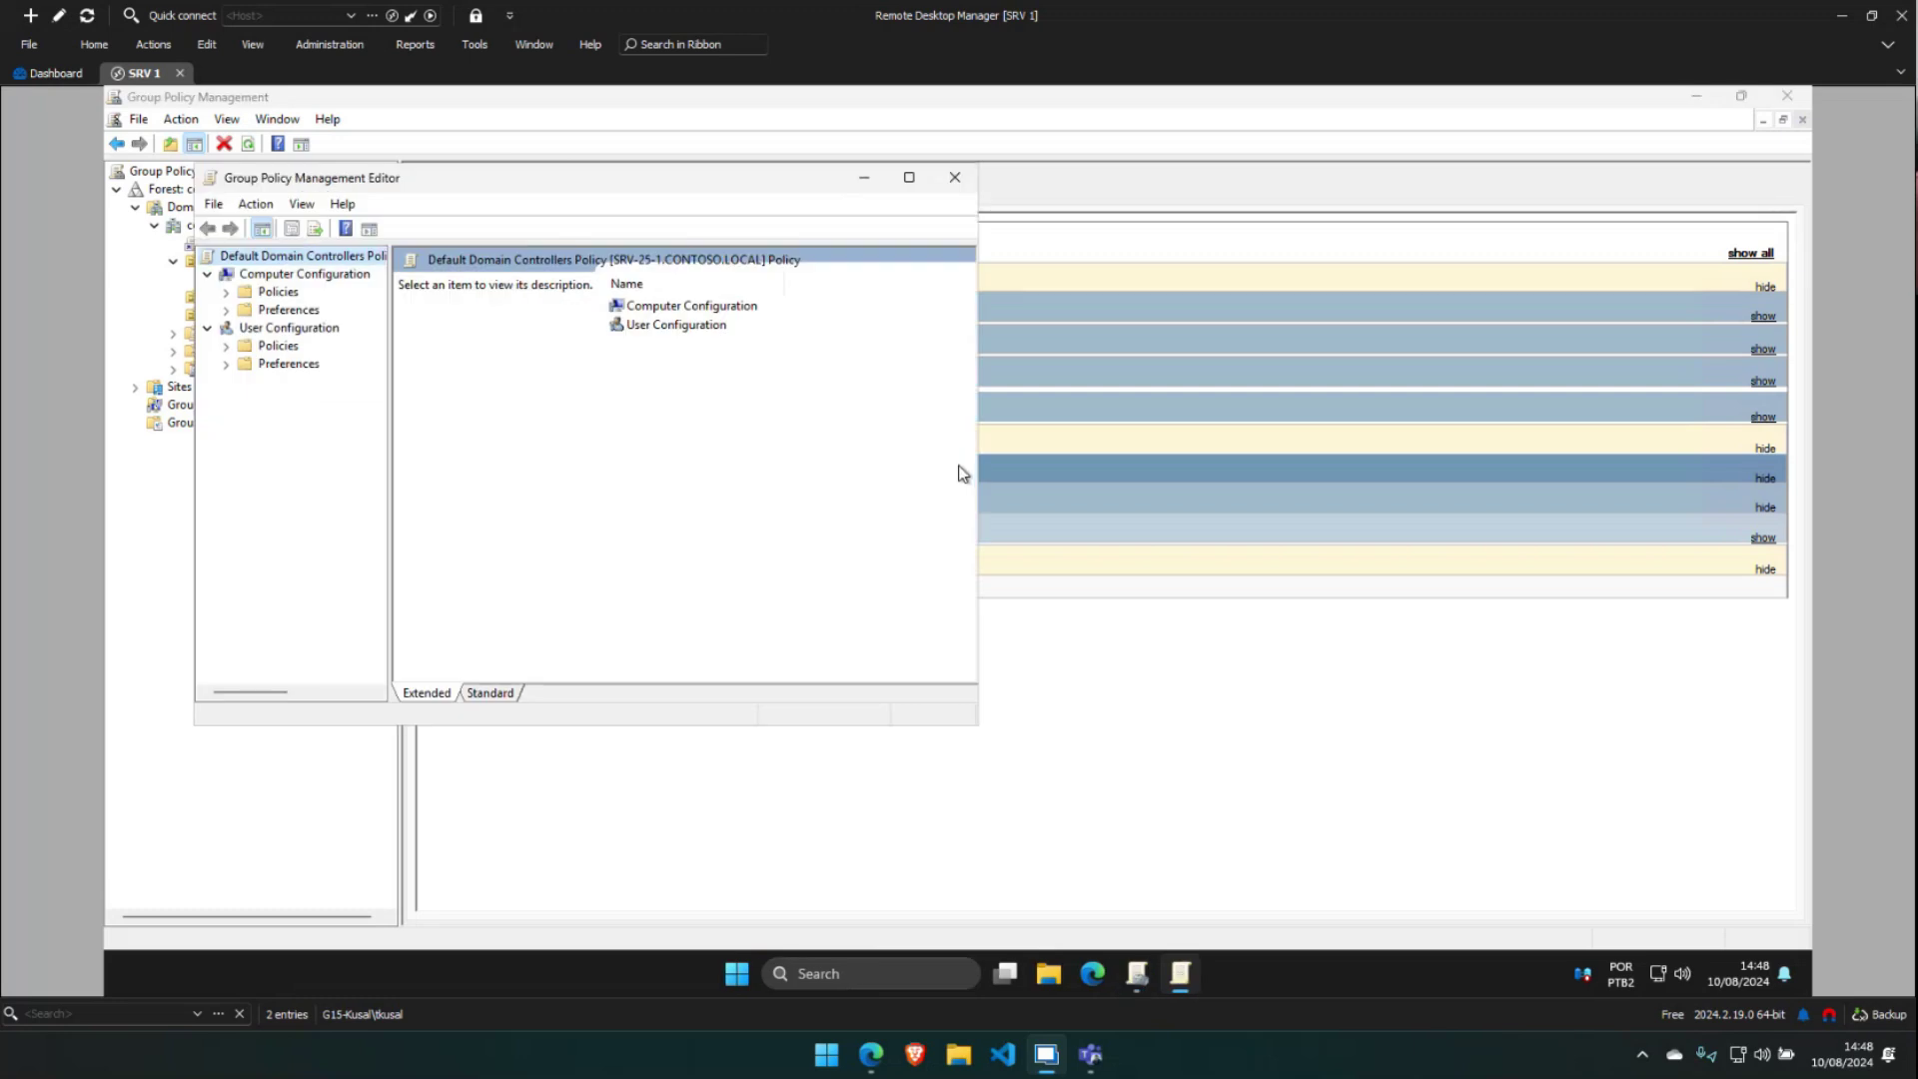
{"action": "left_click_drag", "start_coordinate": [817, 191], "coordinate": [1315, 230]}
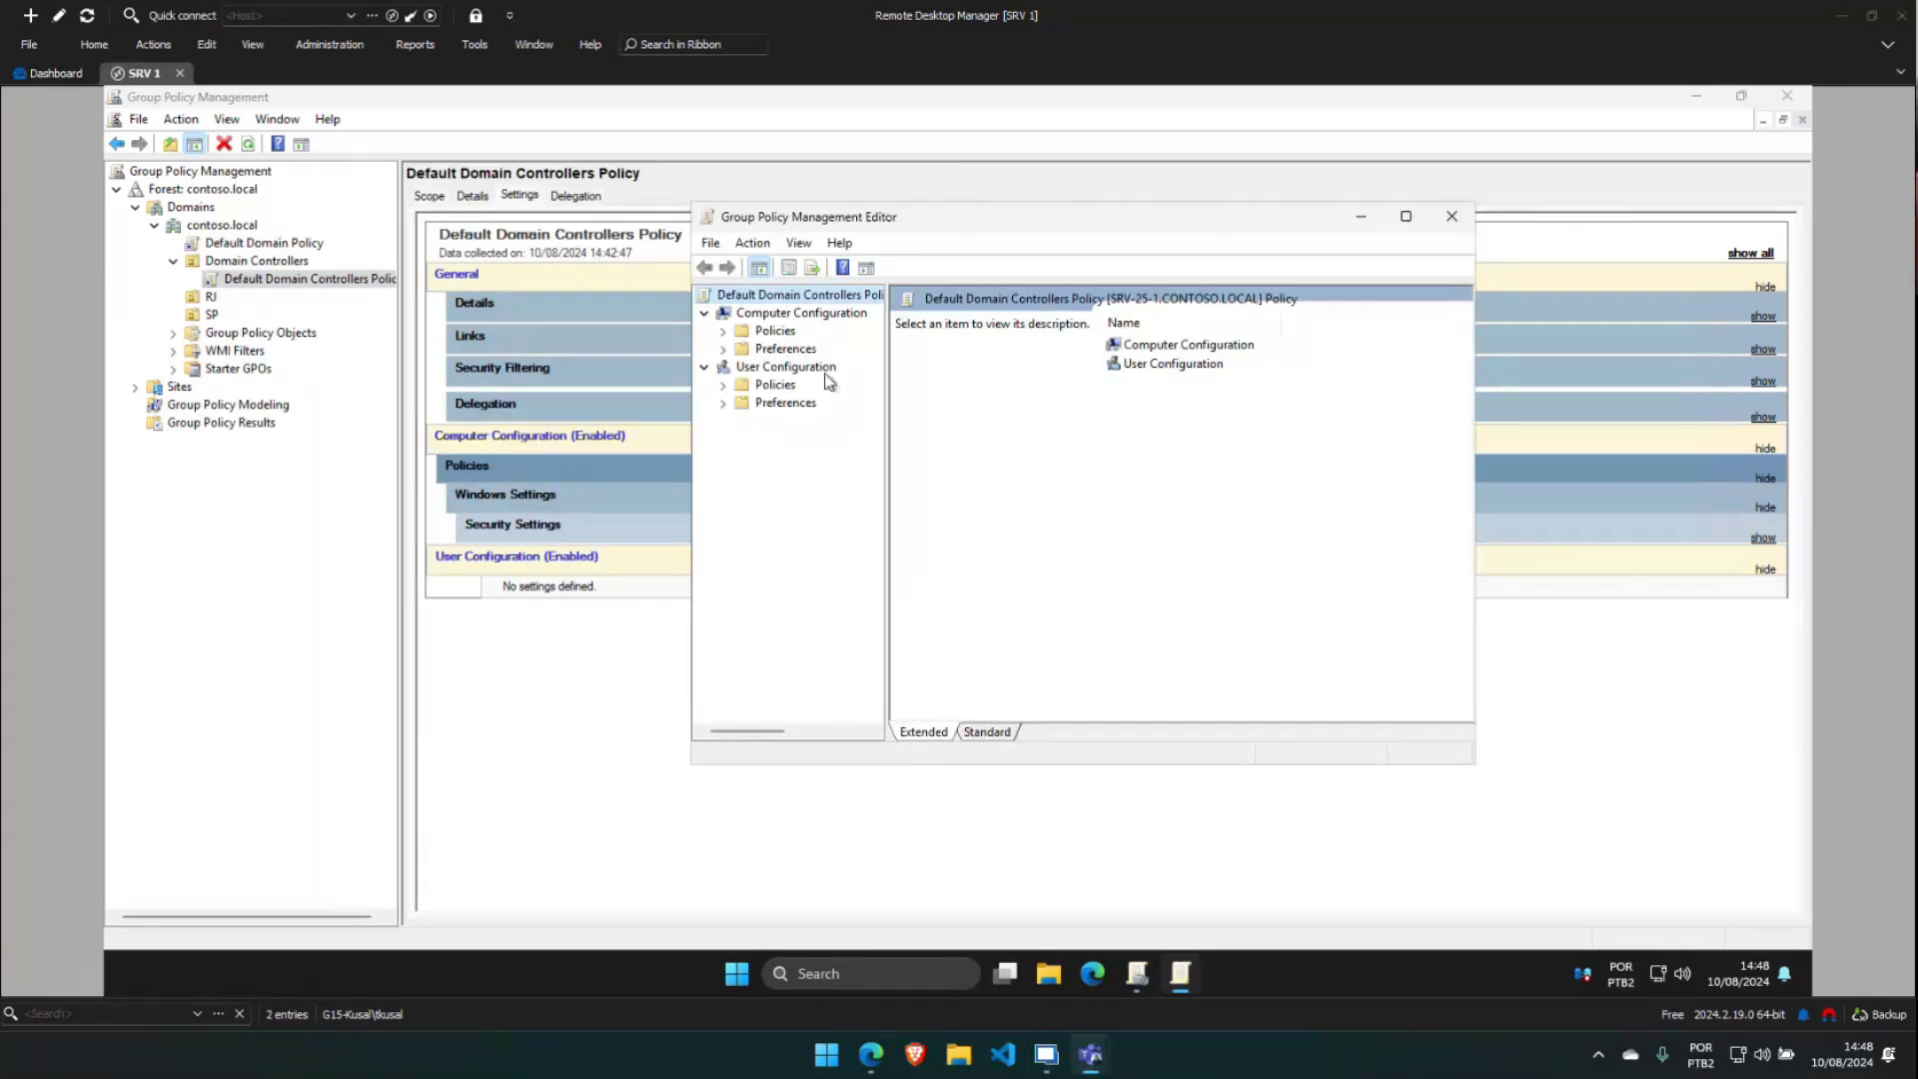
{"action": "left_click", "coordinate": [807, 318]}
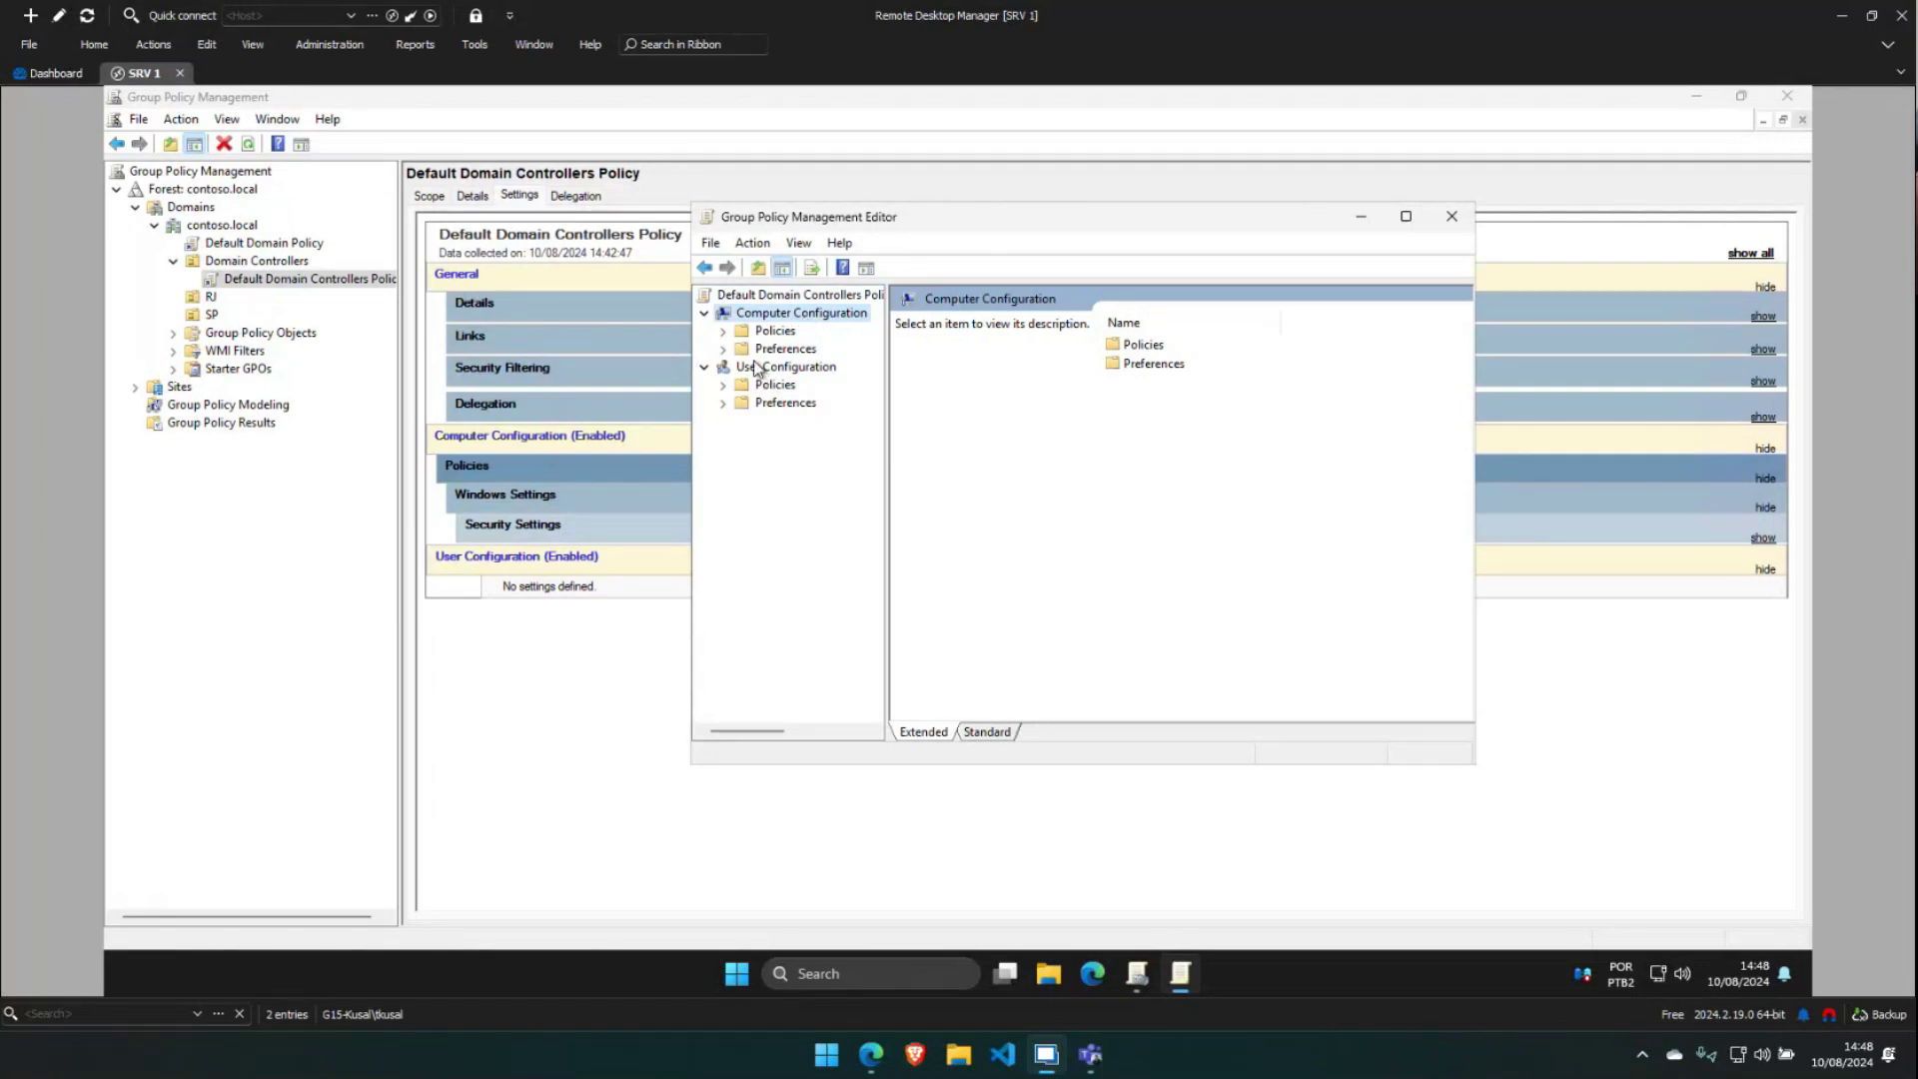
{"action": "double_click", "coordinate": [772, 331]}
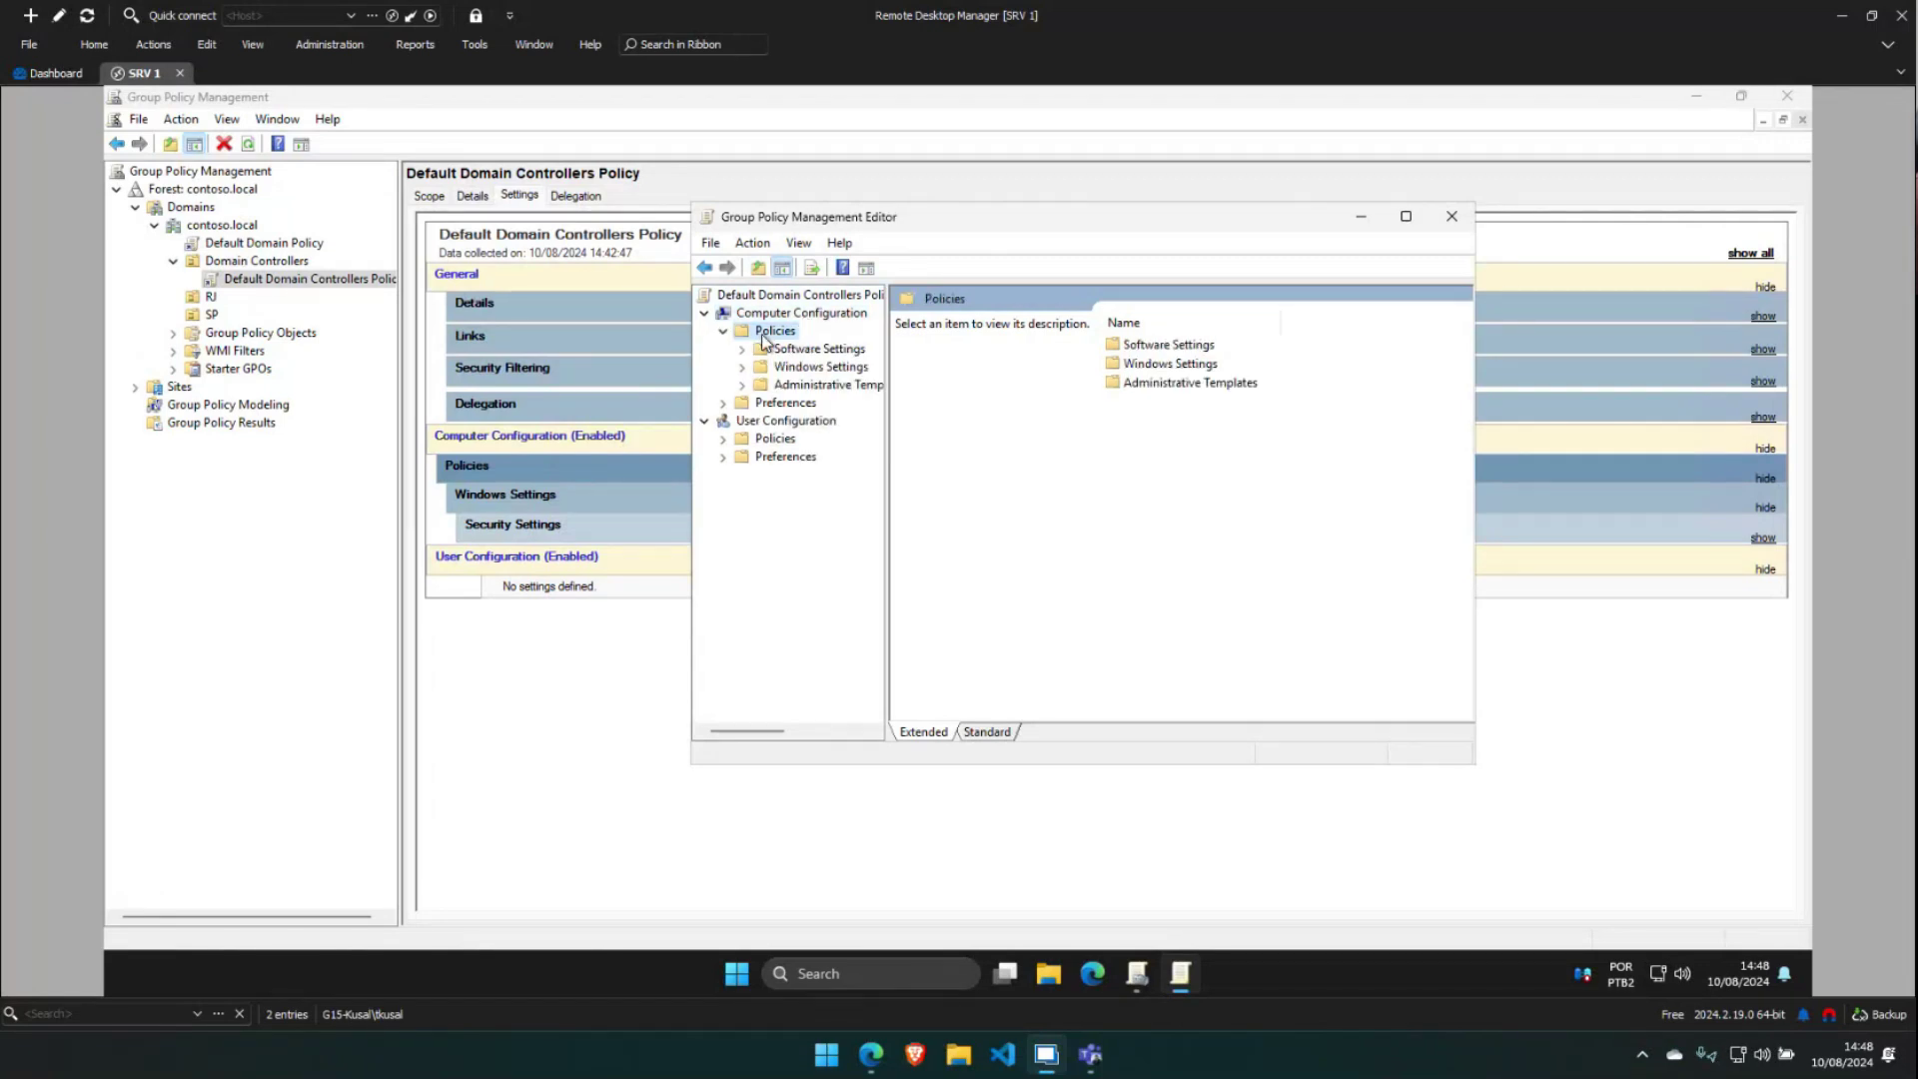
{"action": "double_click", "coordinate": [1184, 366]}
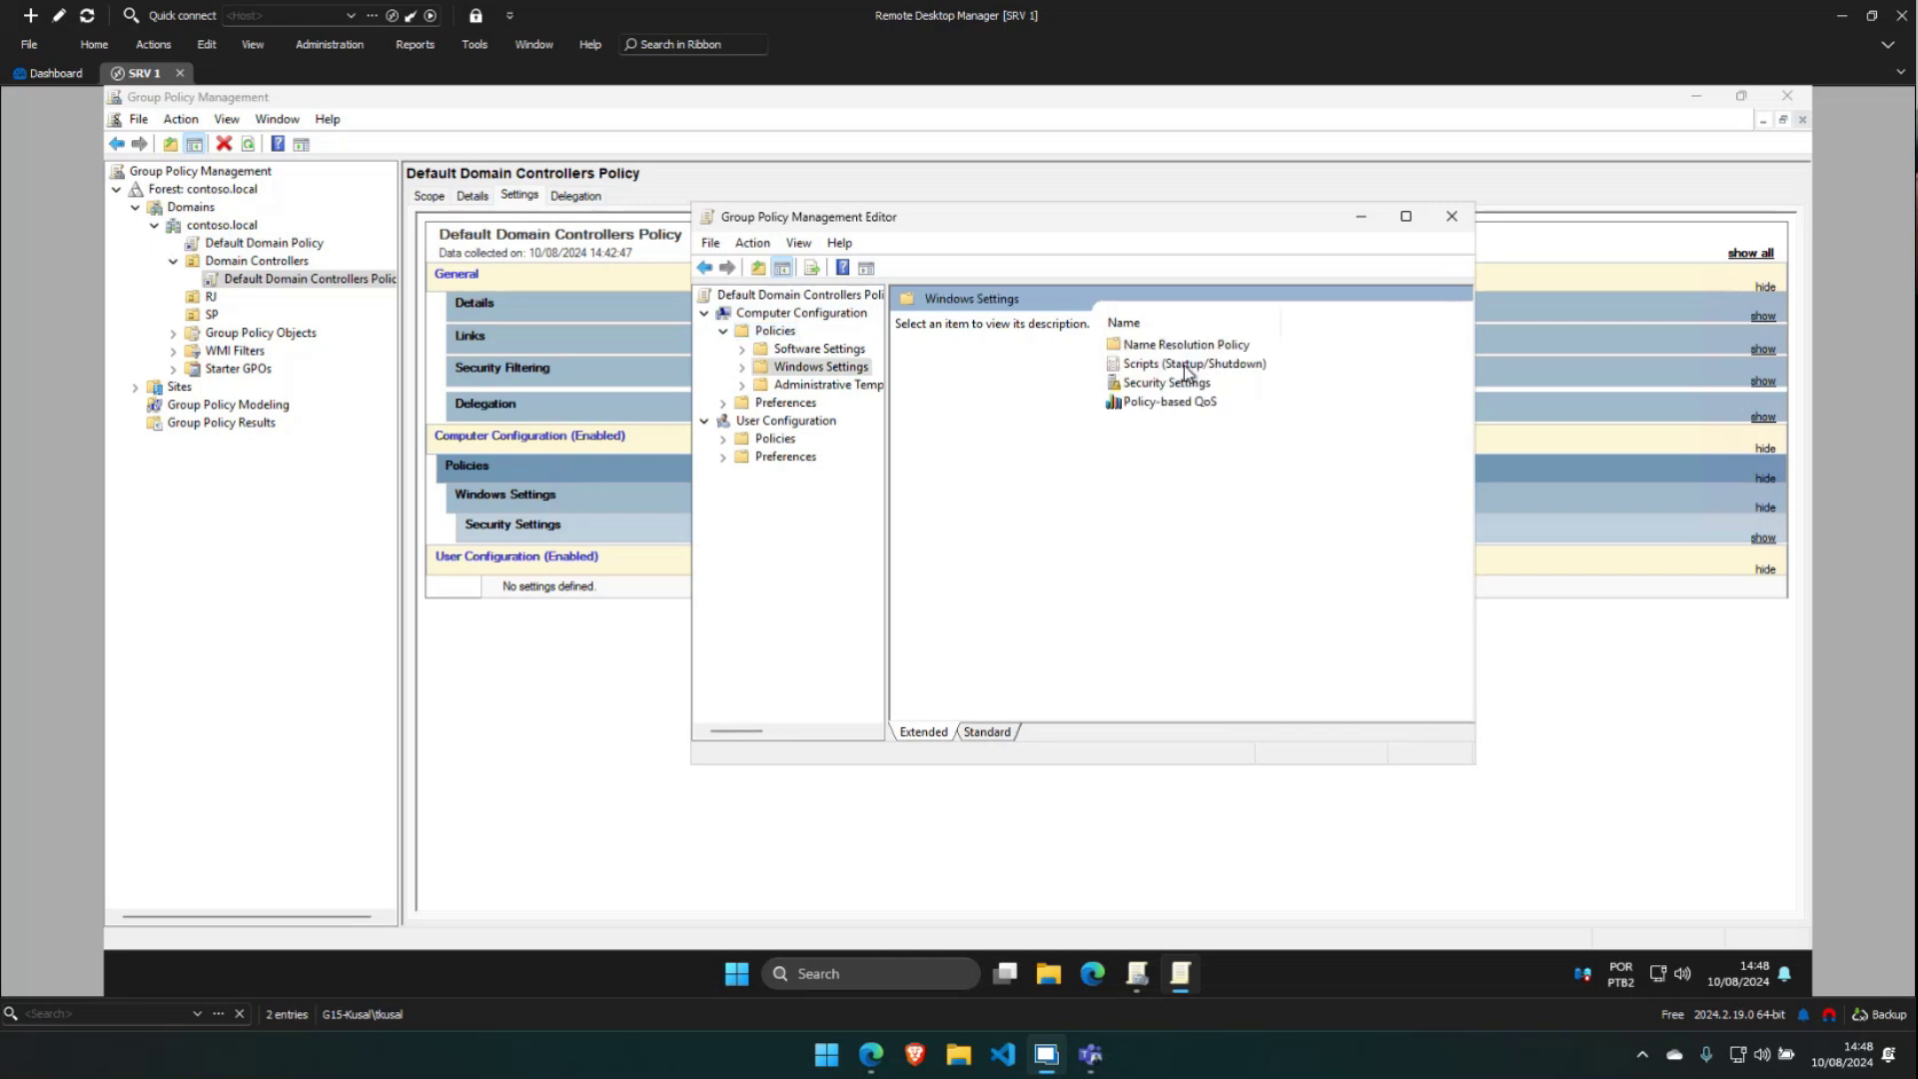
{"action": "left_click", "coordinate": [1404, 220]}
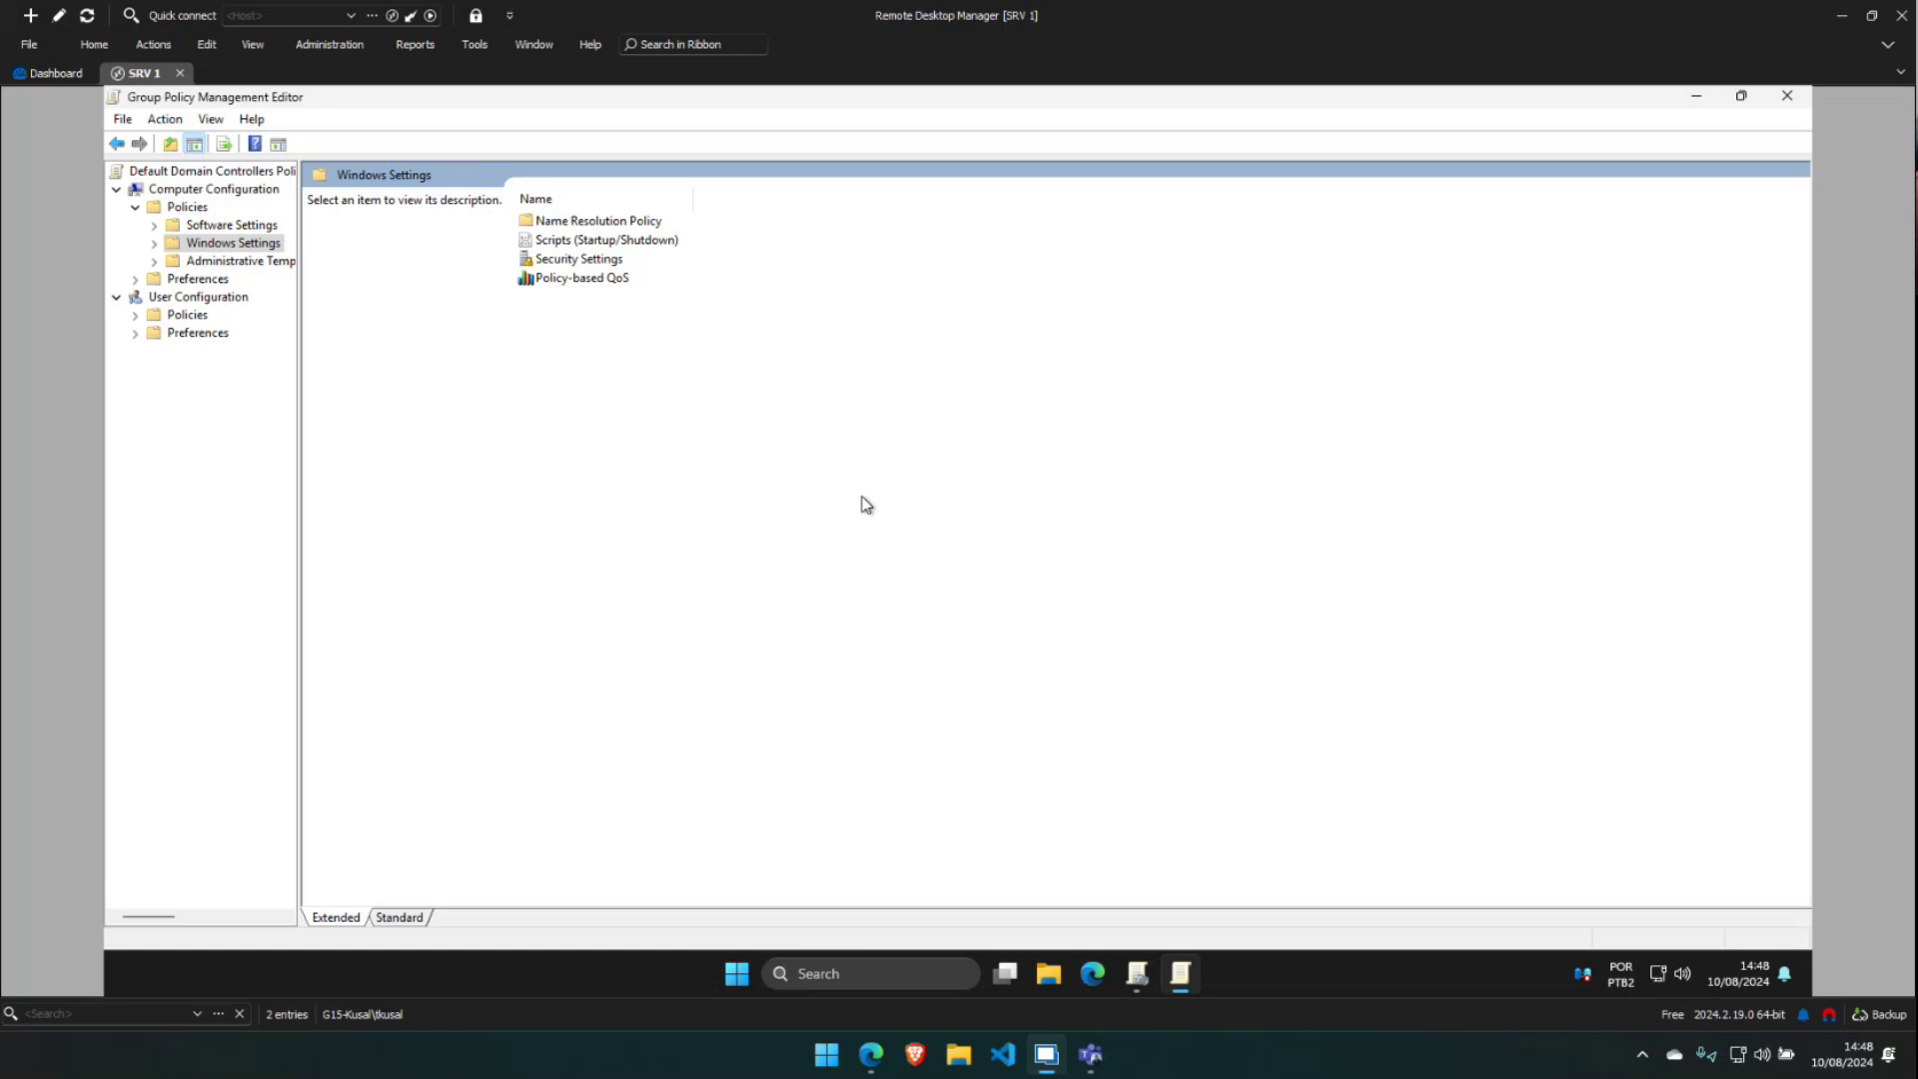
{"action": "double_click", "coordinate": [606, 263]}
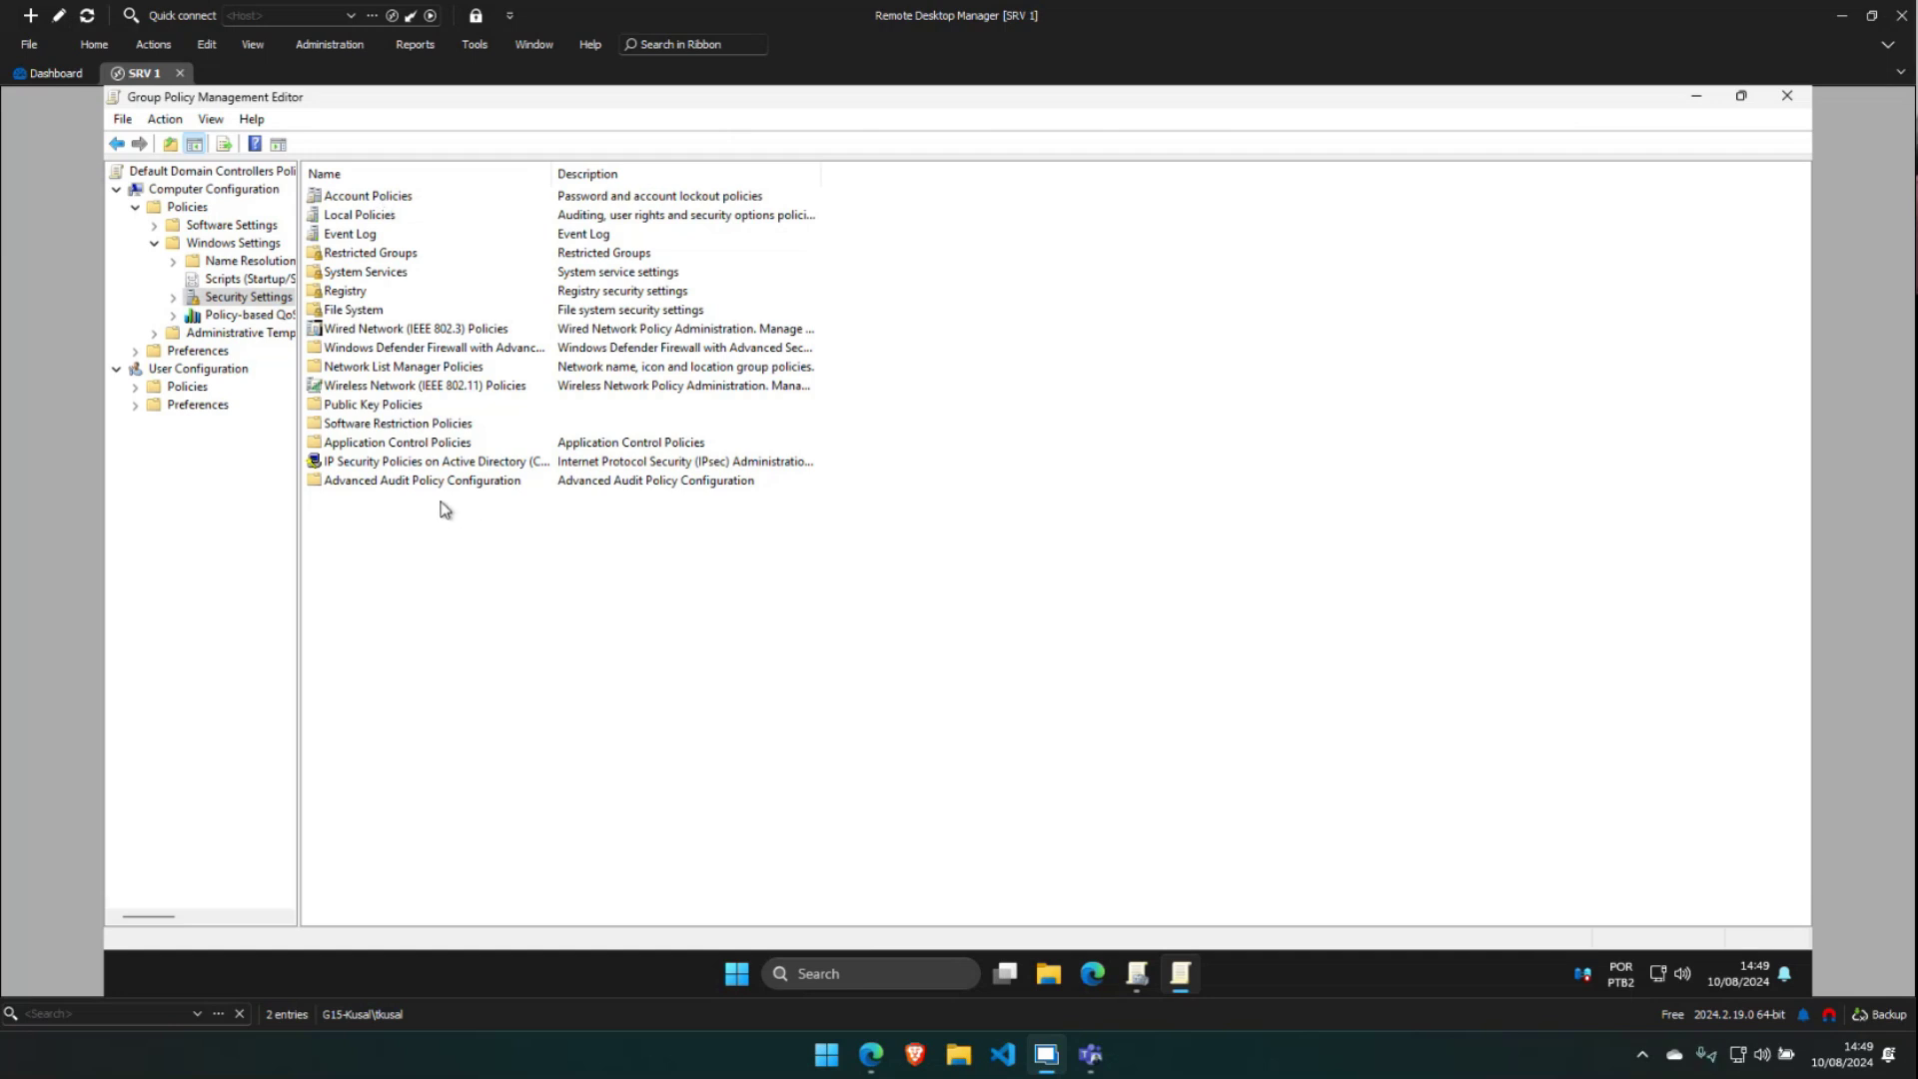
Open Local Policies > Security Options, find the Restrict NTLM policies and widen the Policy column to show their full names
{"action": "double_click", "coordinate": [386, 218]}
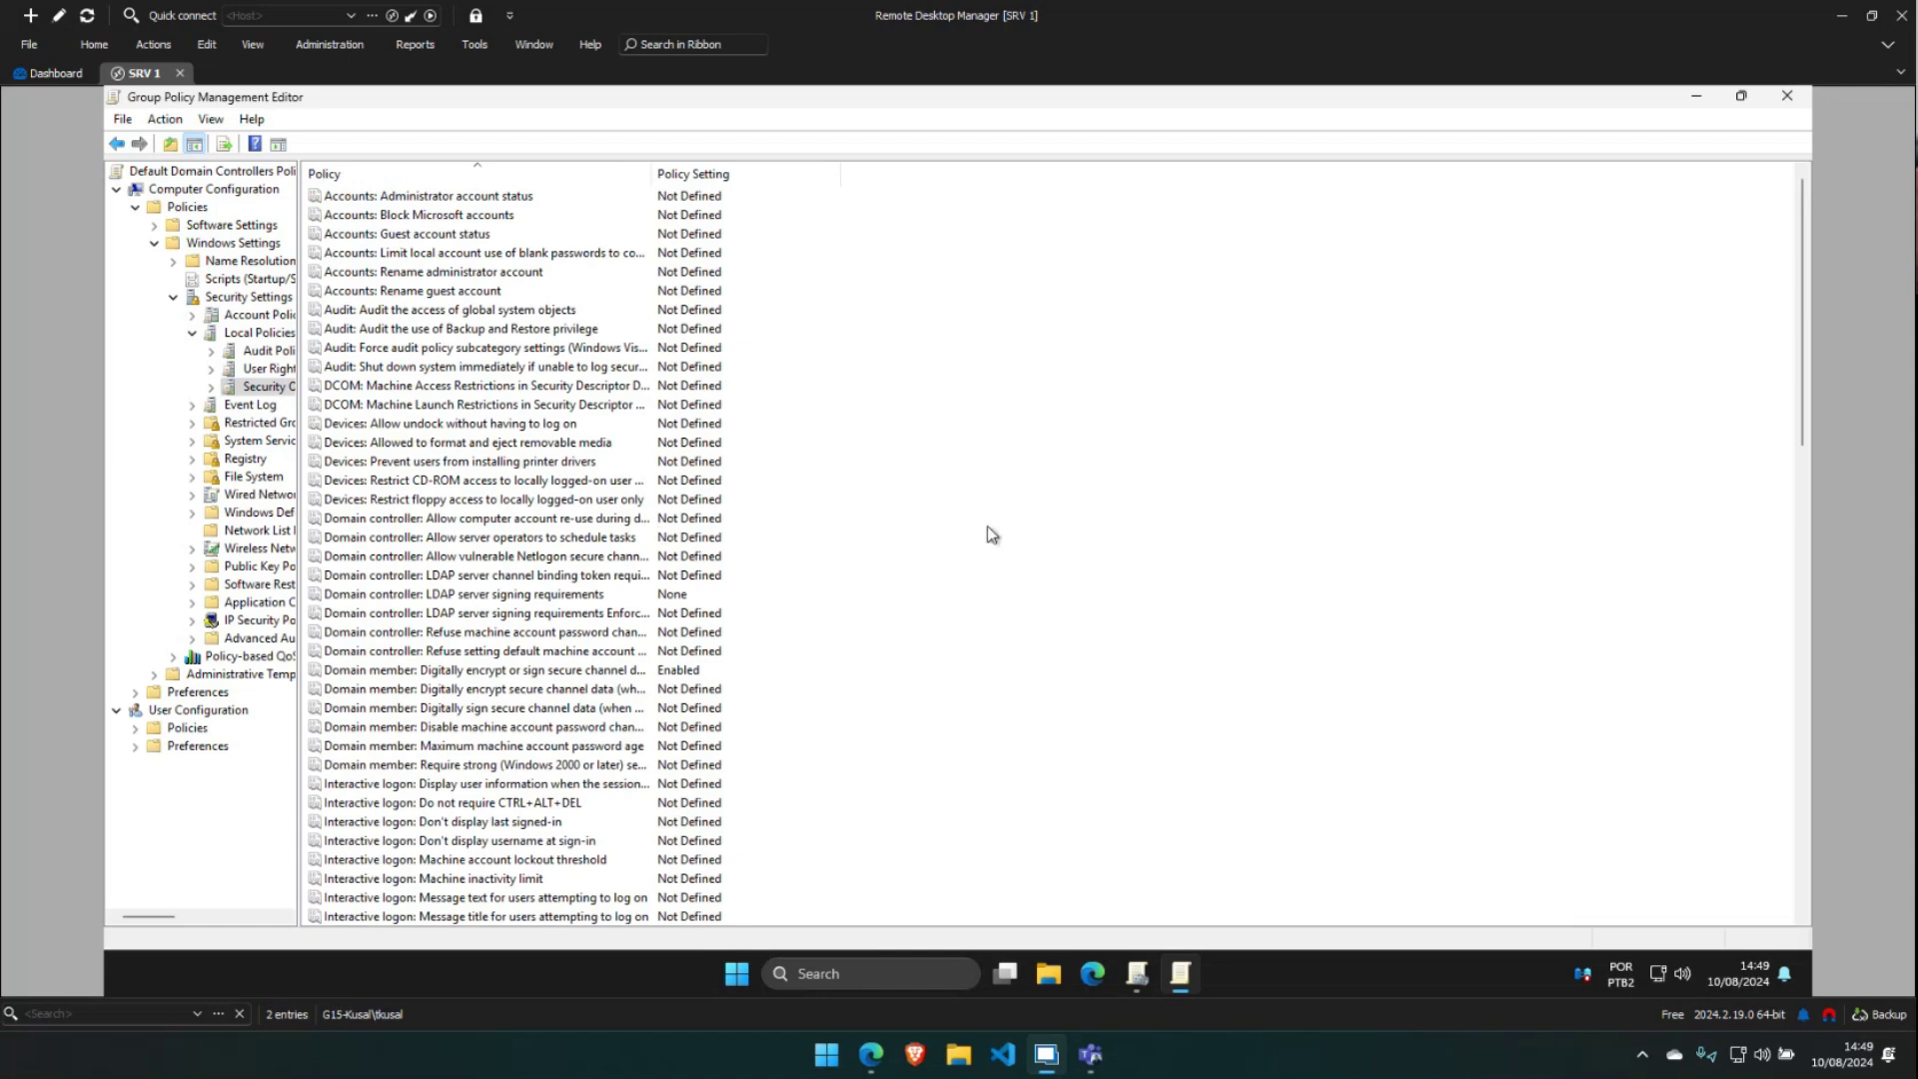
{"action": "scroll", "coordinate": [996, 615], "scroll_direction": "down", "scroll_amount": 15}
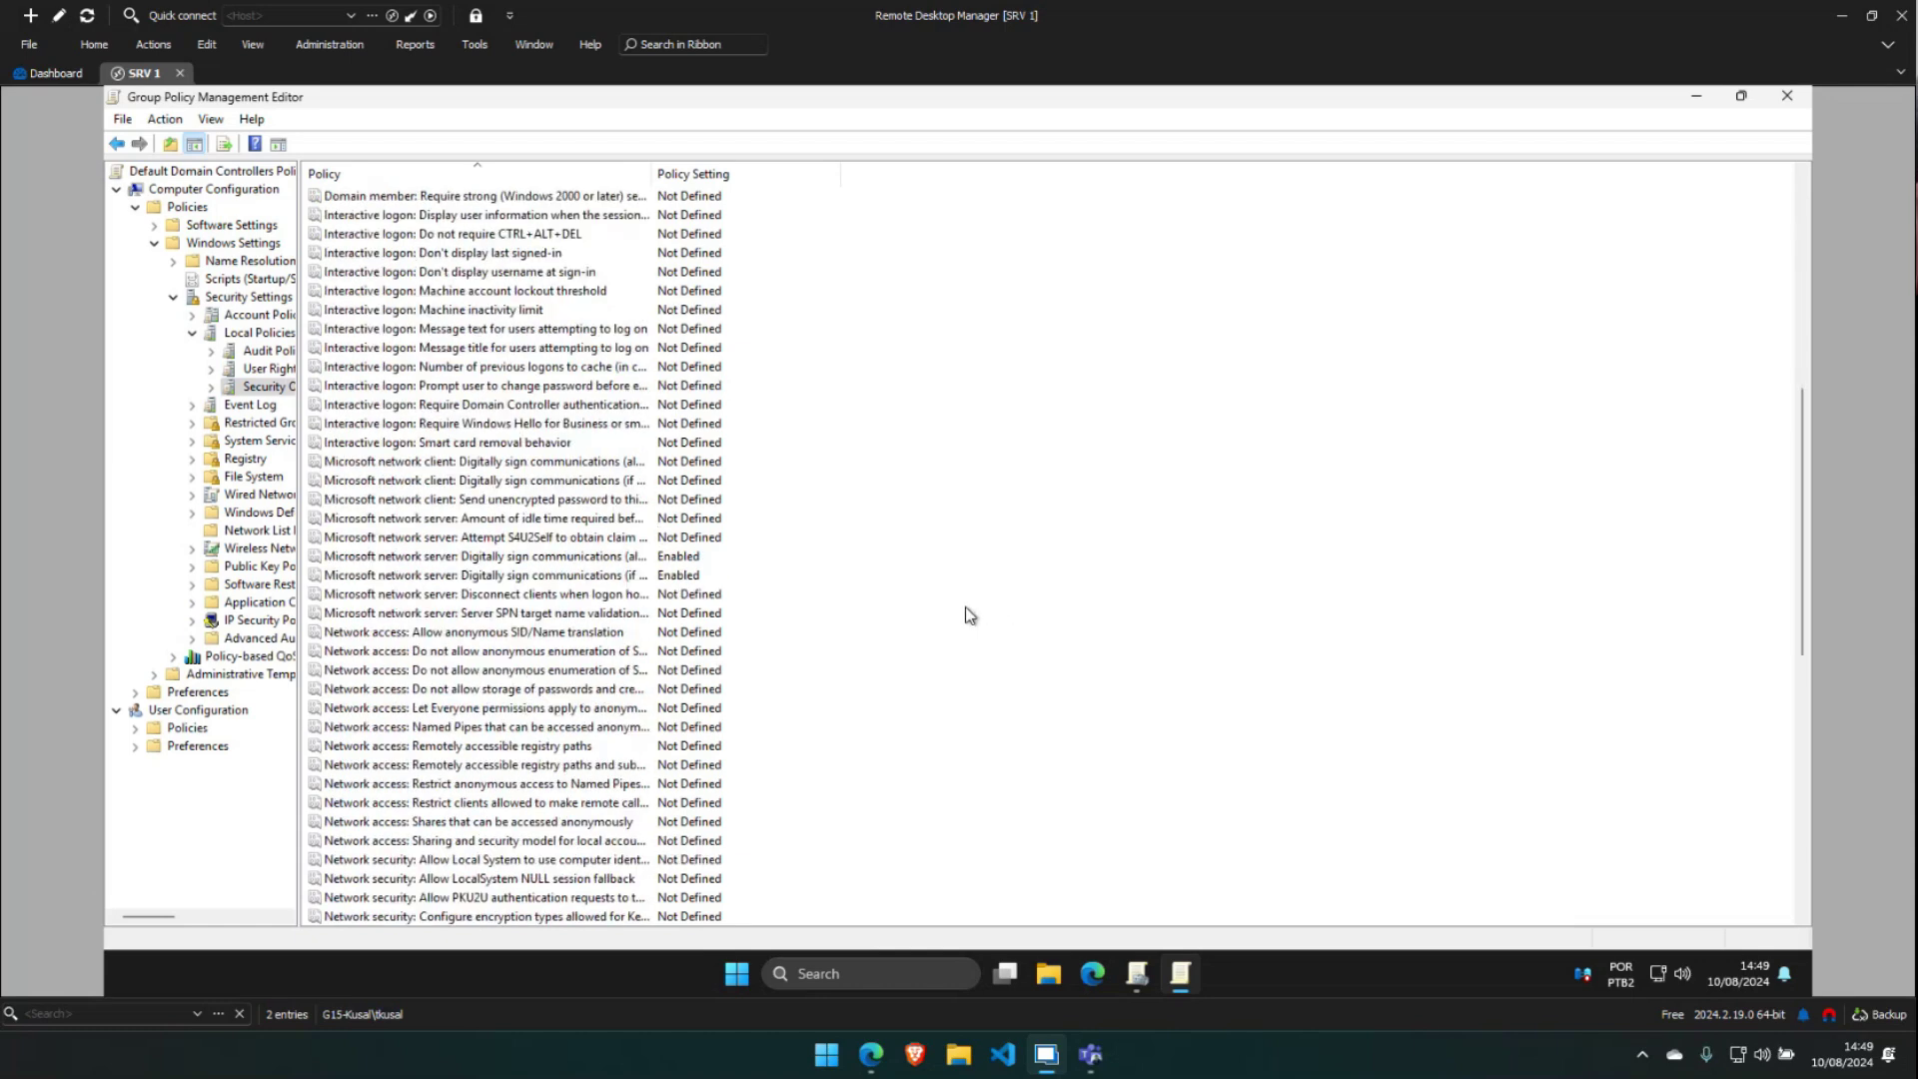
{"action": "scroll", "coordinate": [956, 614], "scroll_direction": "down", "scroll_amount": 4}
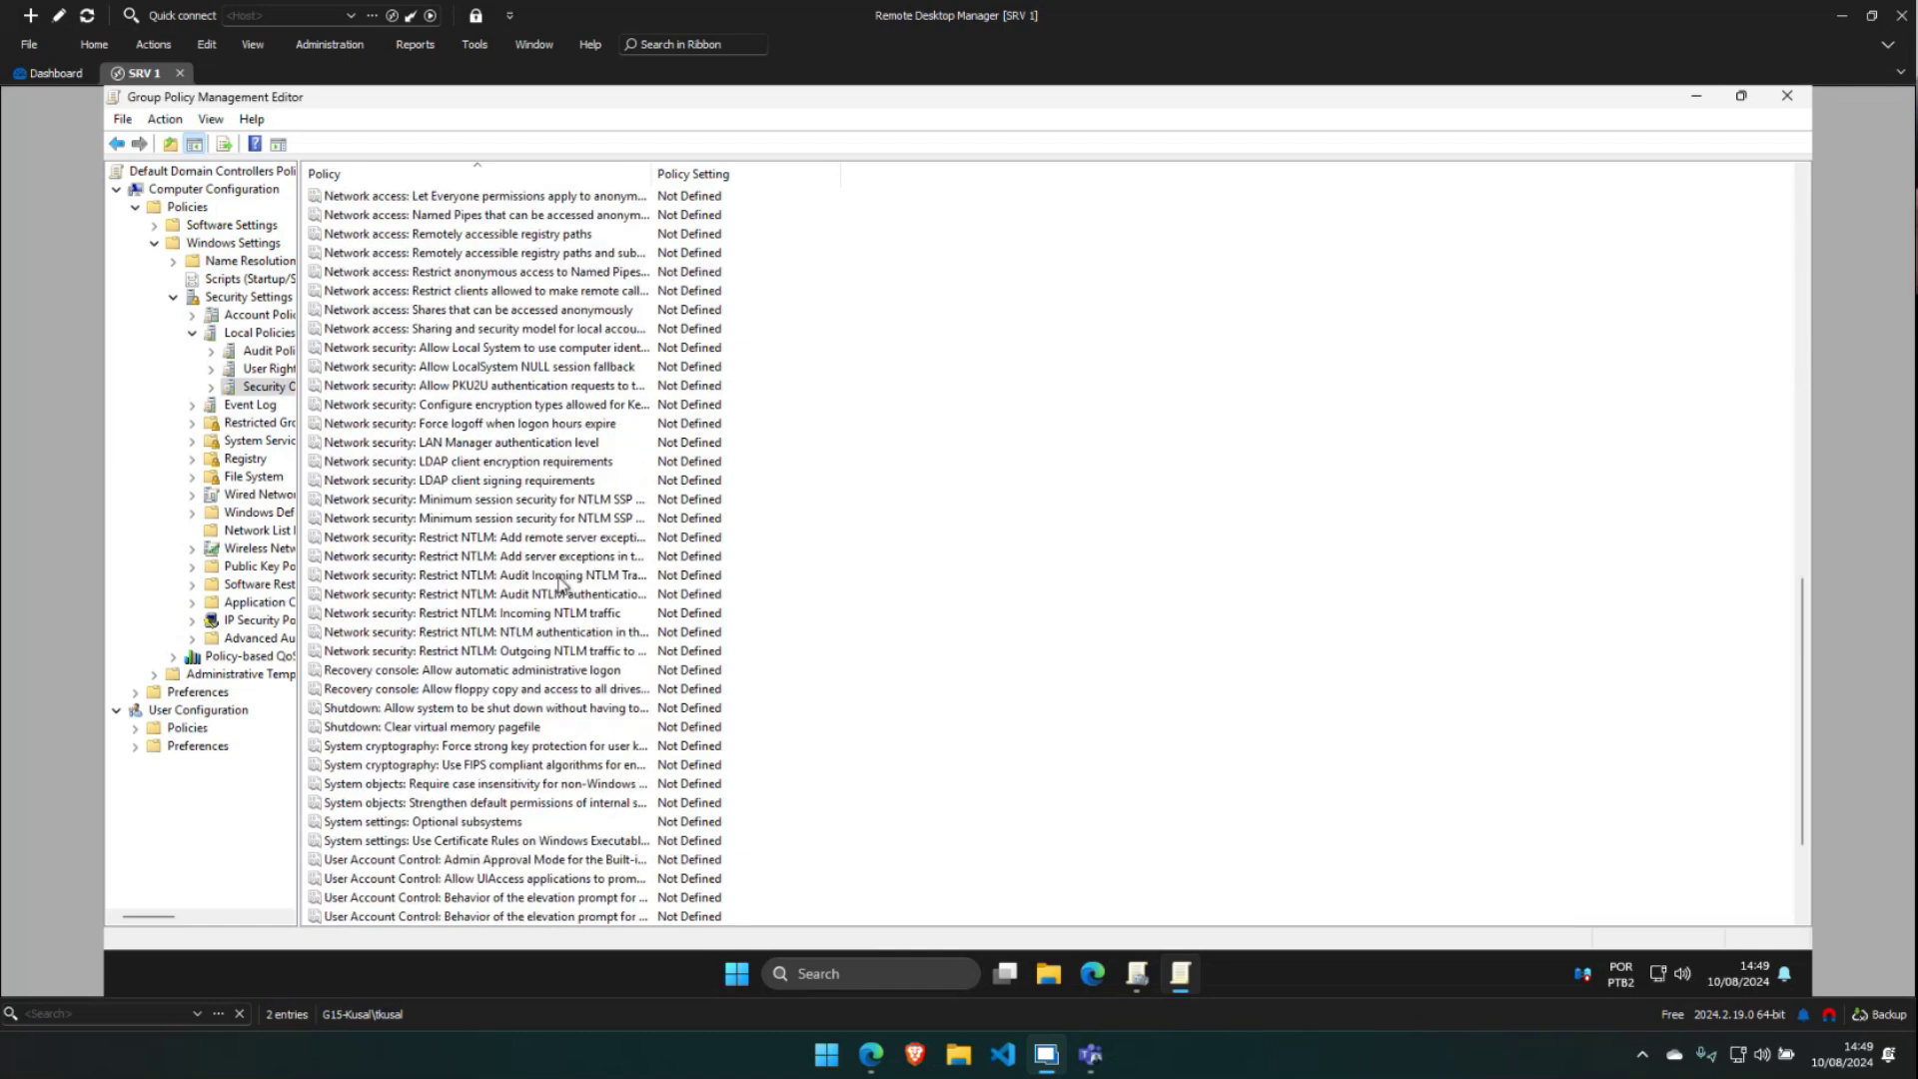
{"action": "left_click", "coordinate": [416, 540]}
{"action": "left_click", "coordinate": [540, 597]}
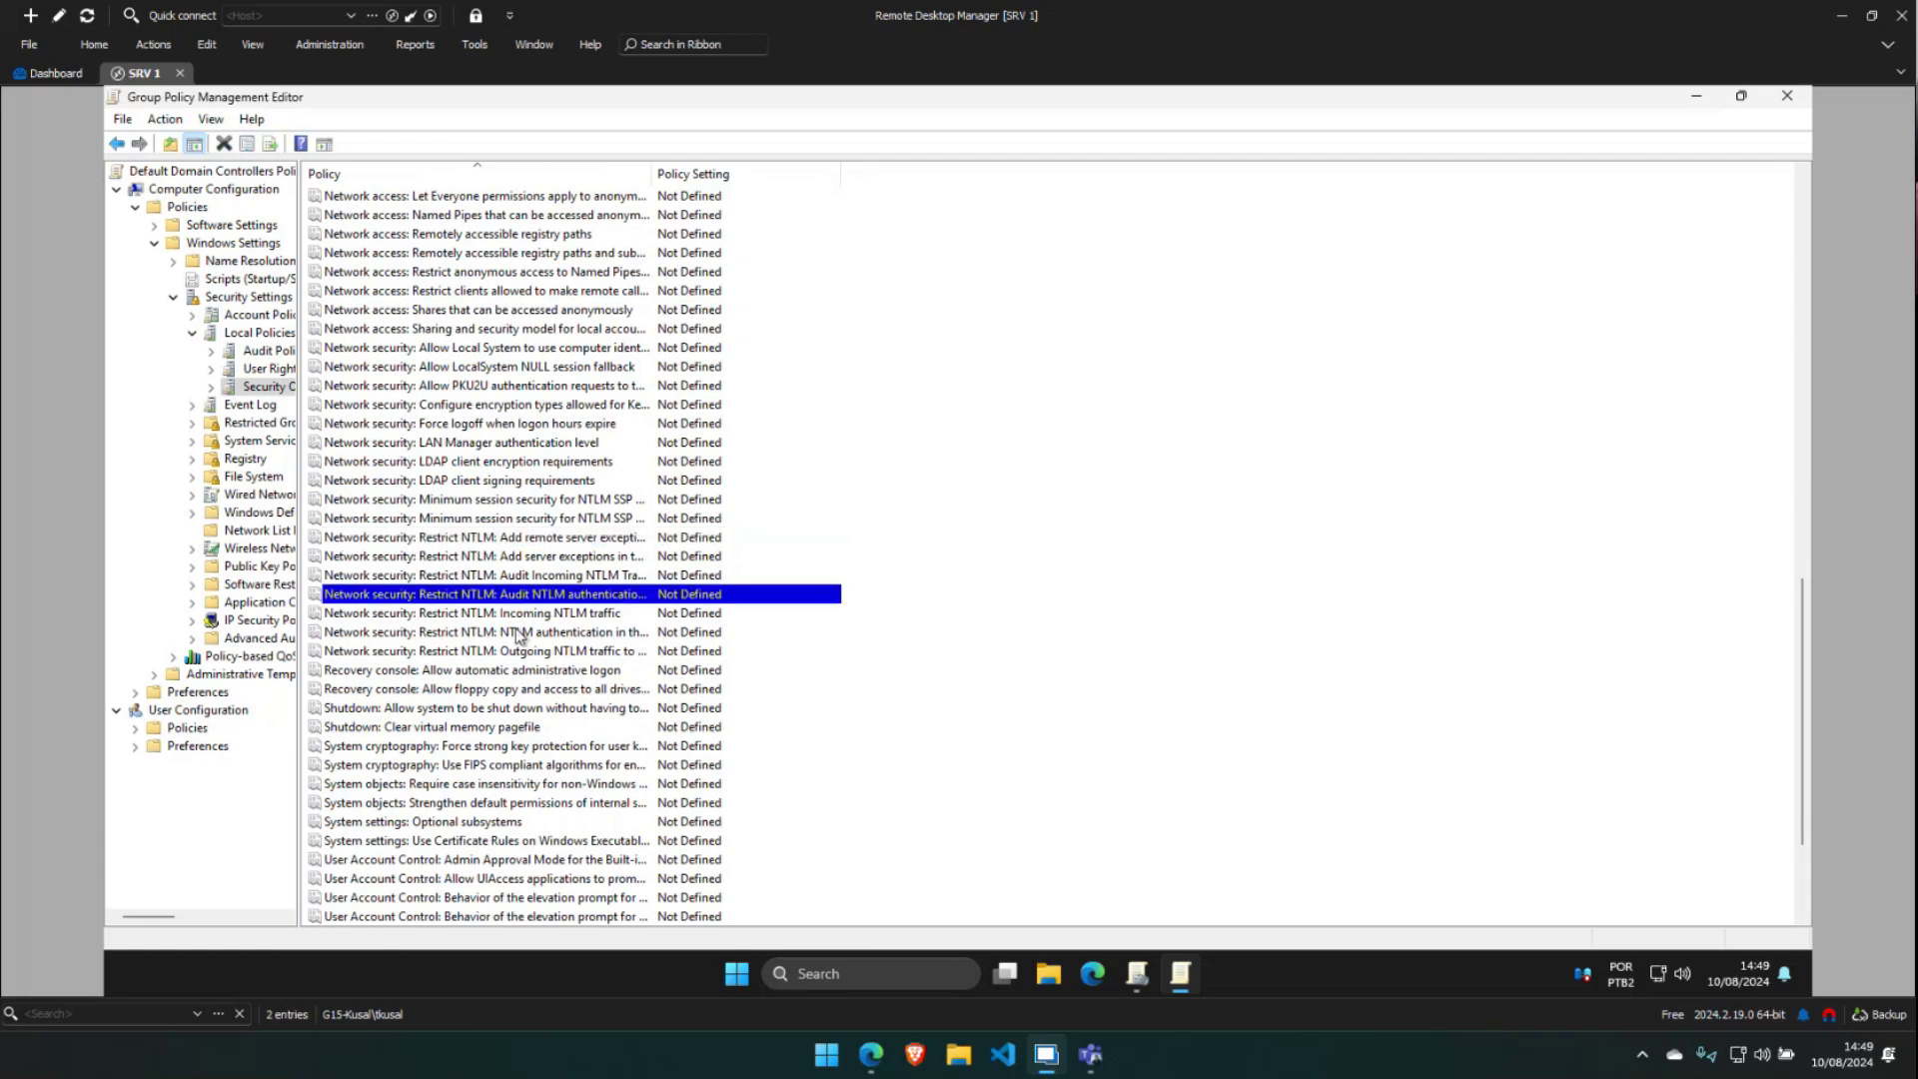
{"action": "left_click", "coordinate": [465, 652]}
{"action": "left_click", "coordinate": [505, 539]}
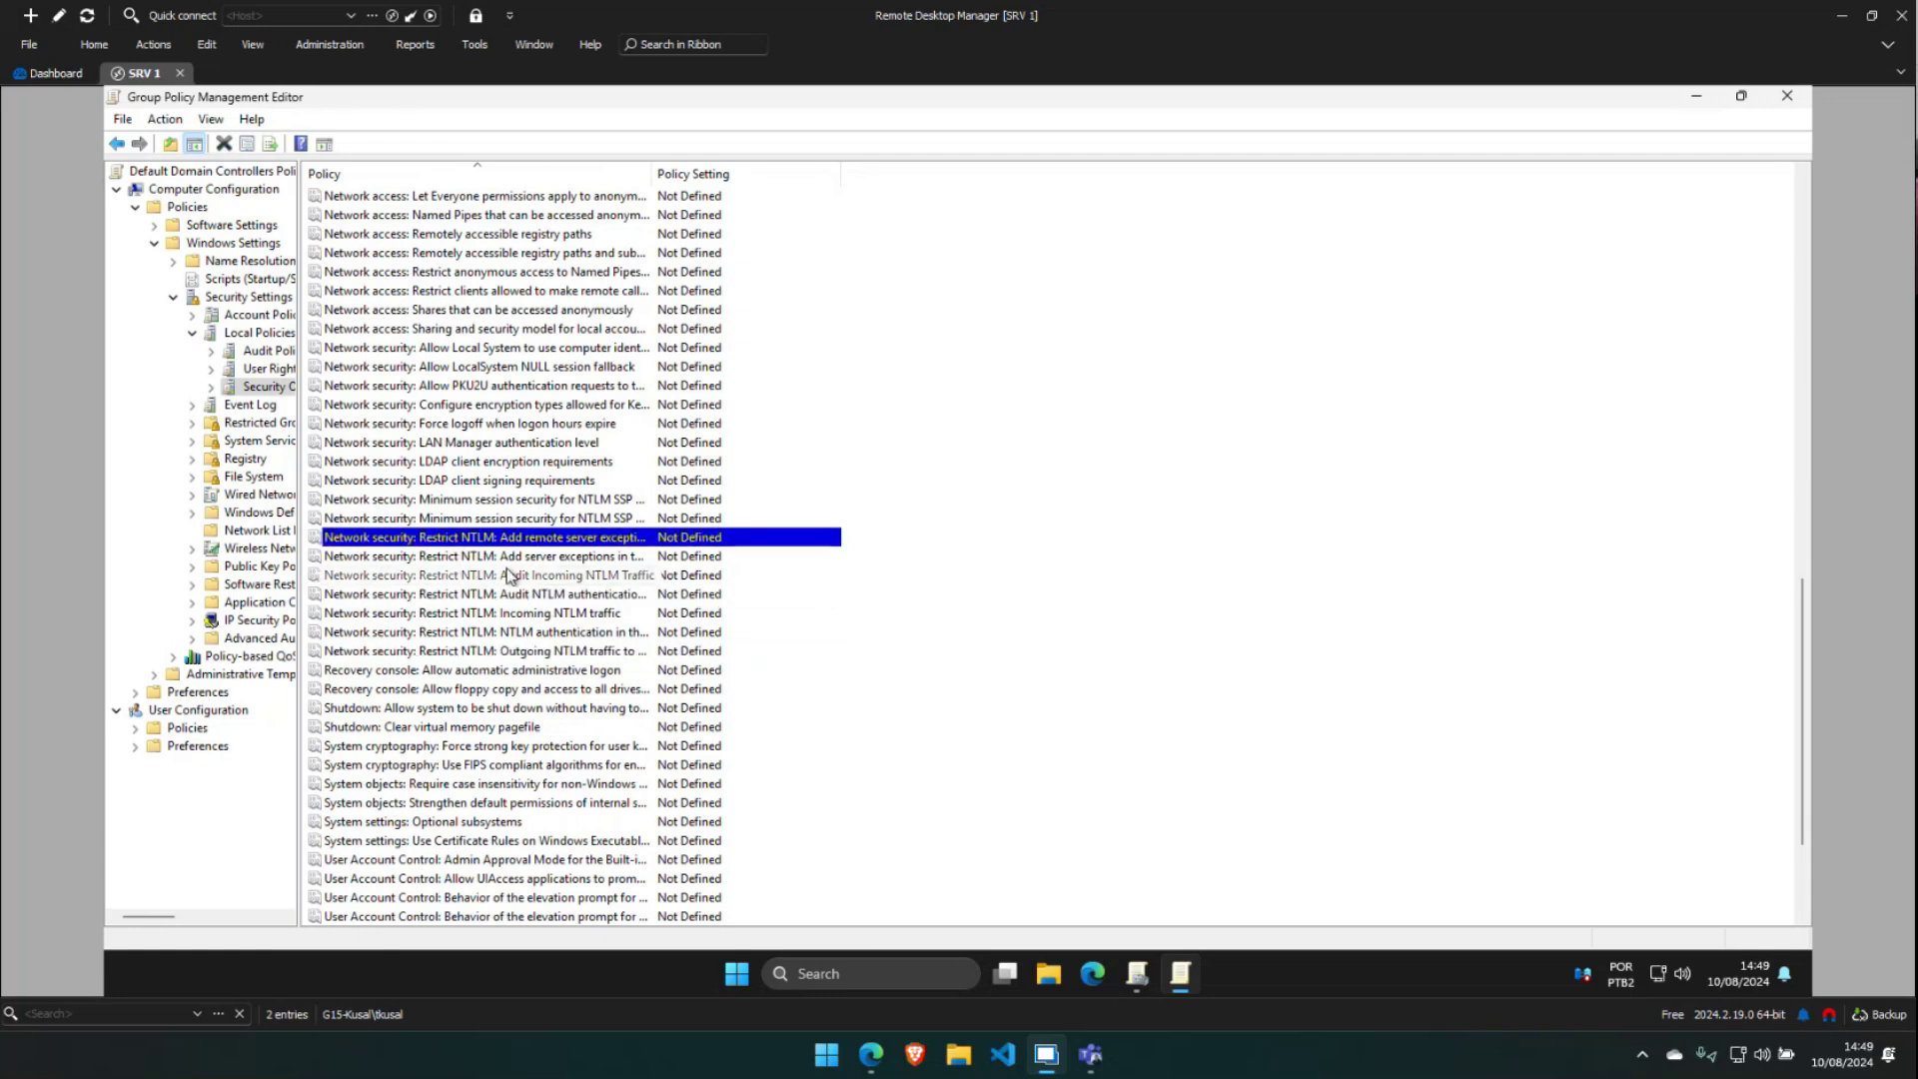
{"action": "left_click", "coordinate": [527, 597]}
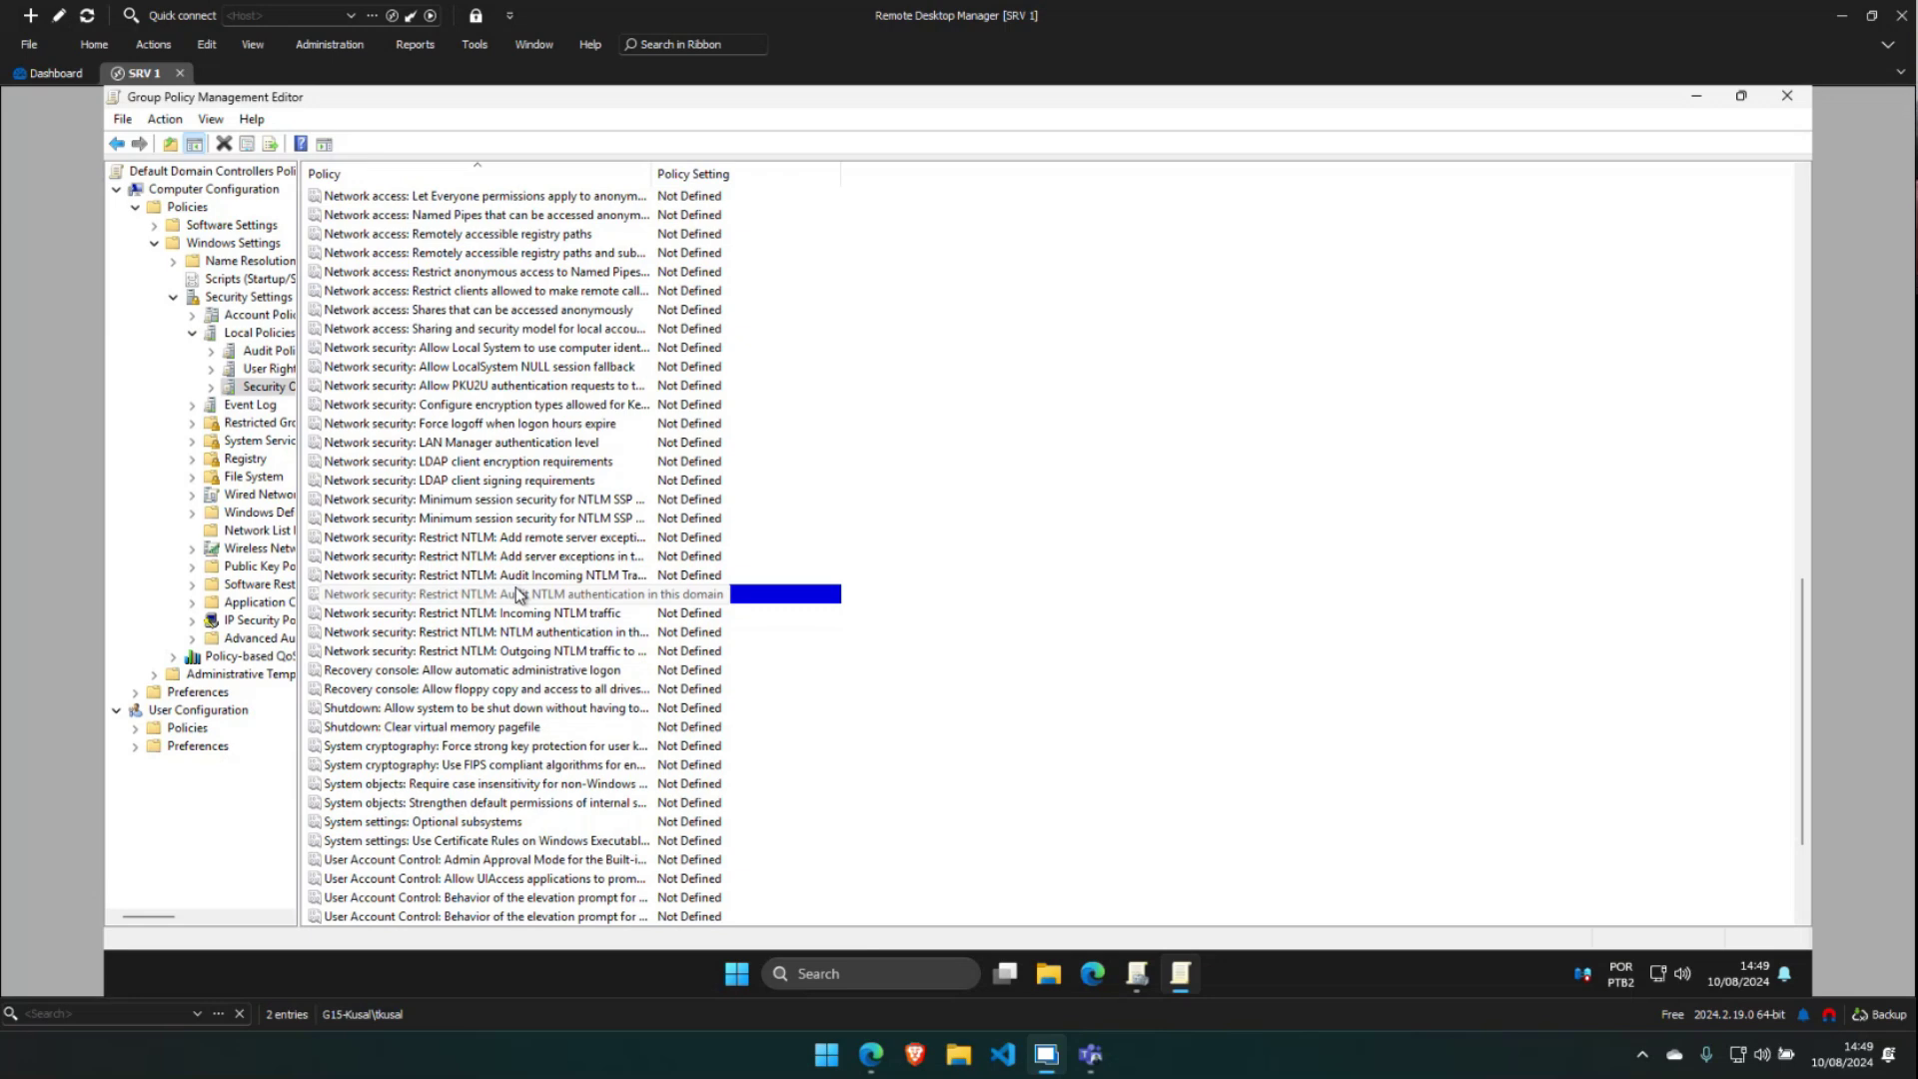
{"action": "left_click_drag", "start_coordinate": [651, 174], "coordinate": [858, 184]}
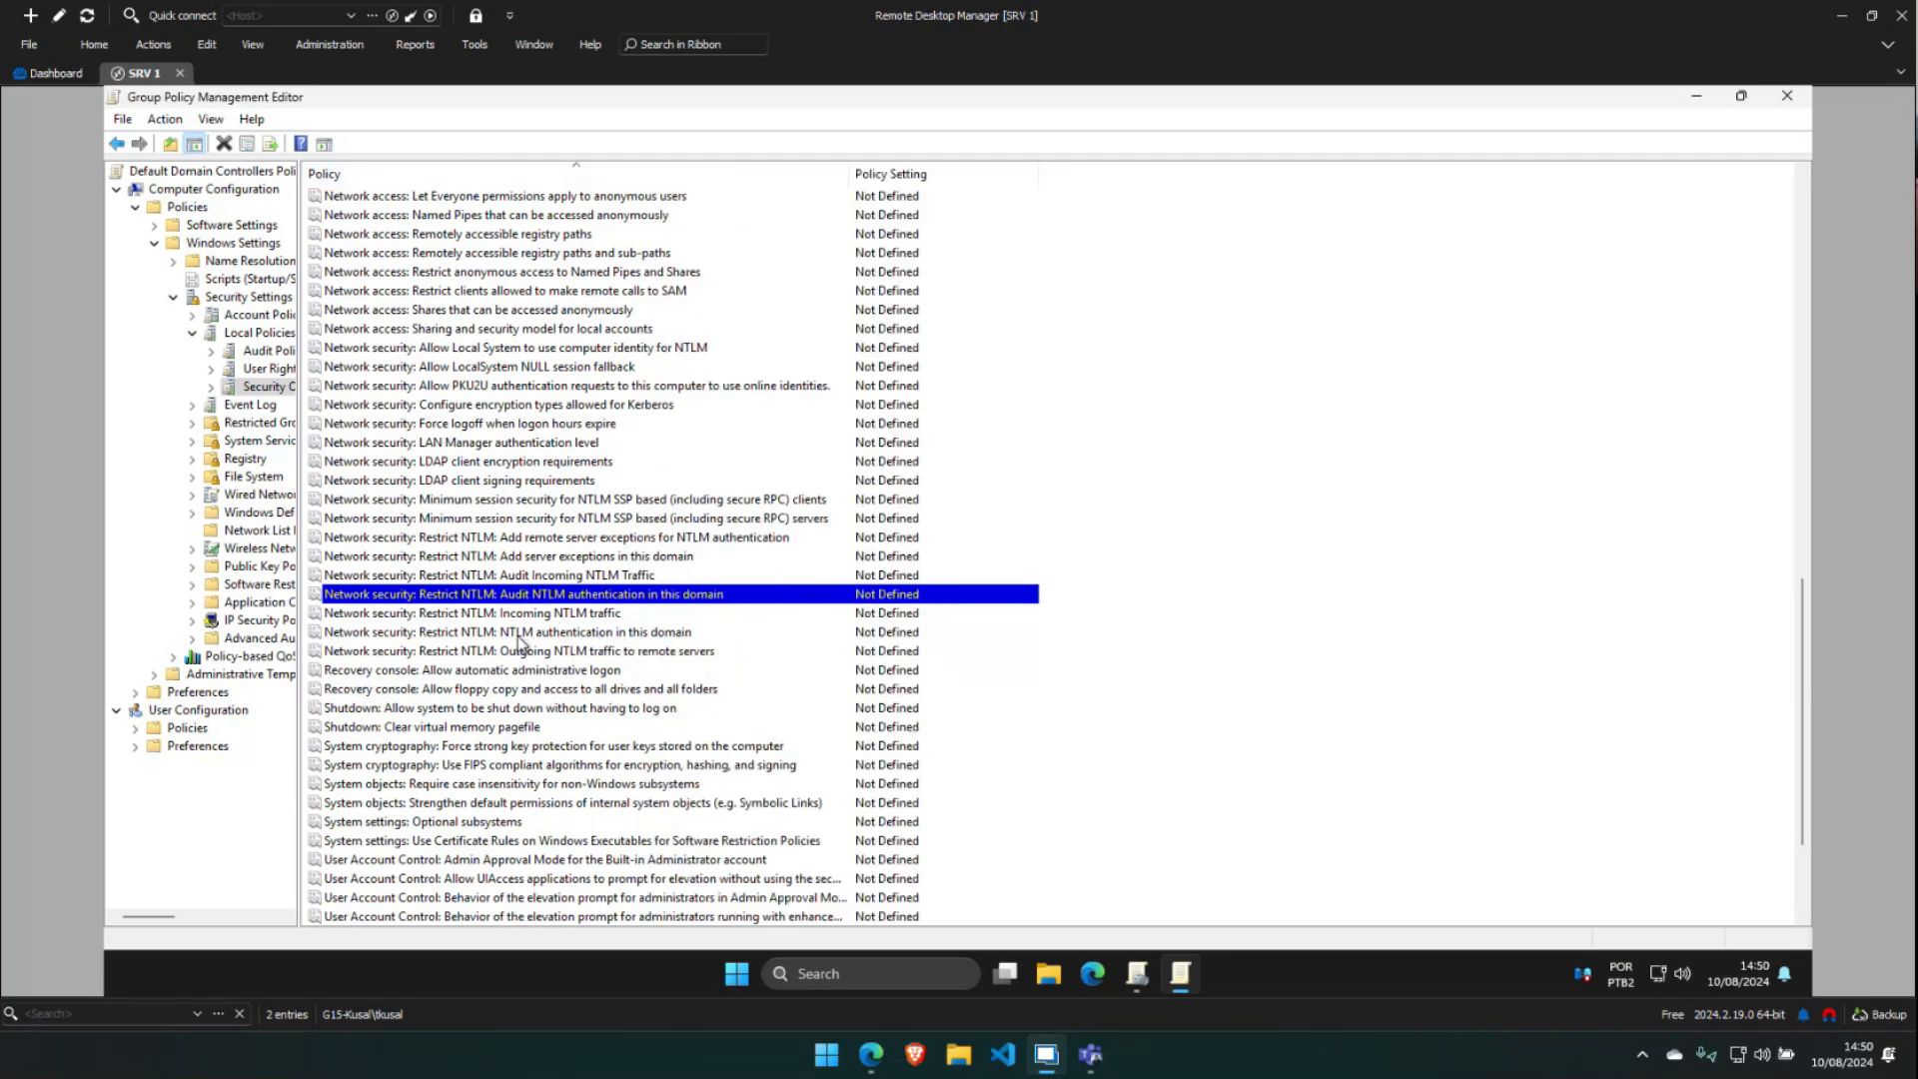
Read the explanation of the Restrict NTLM: NTLM authentication in this domain policy and close its properties
{"action": "left_click", "coordinate": [519, 636]}
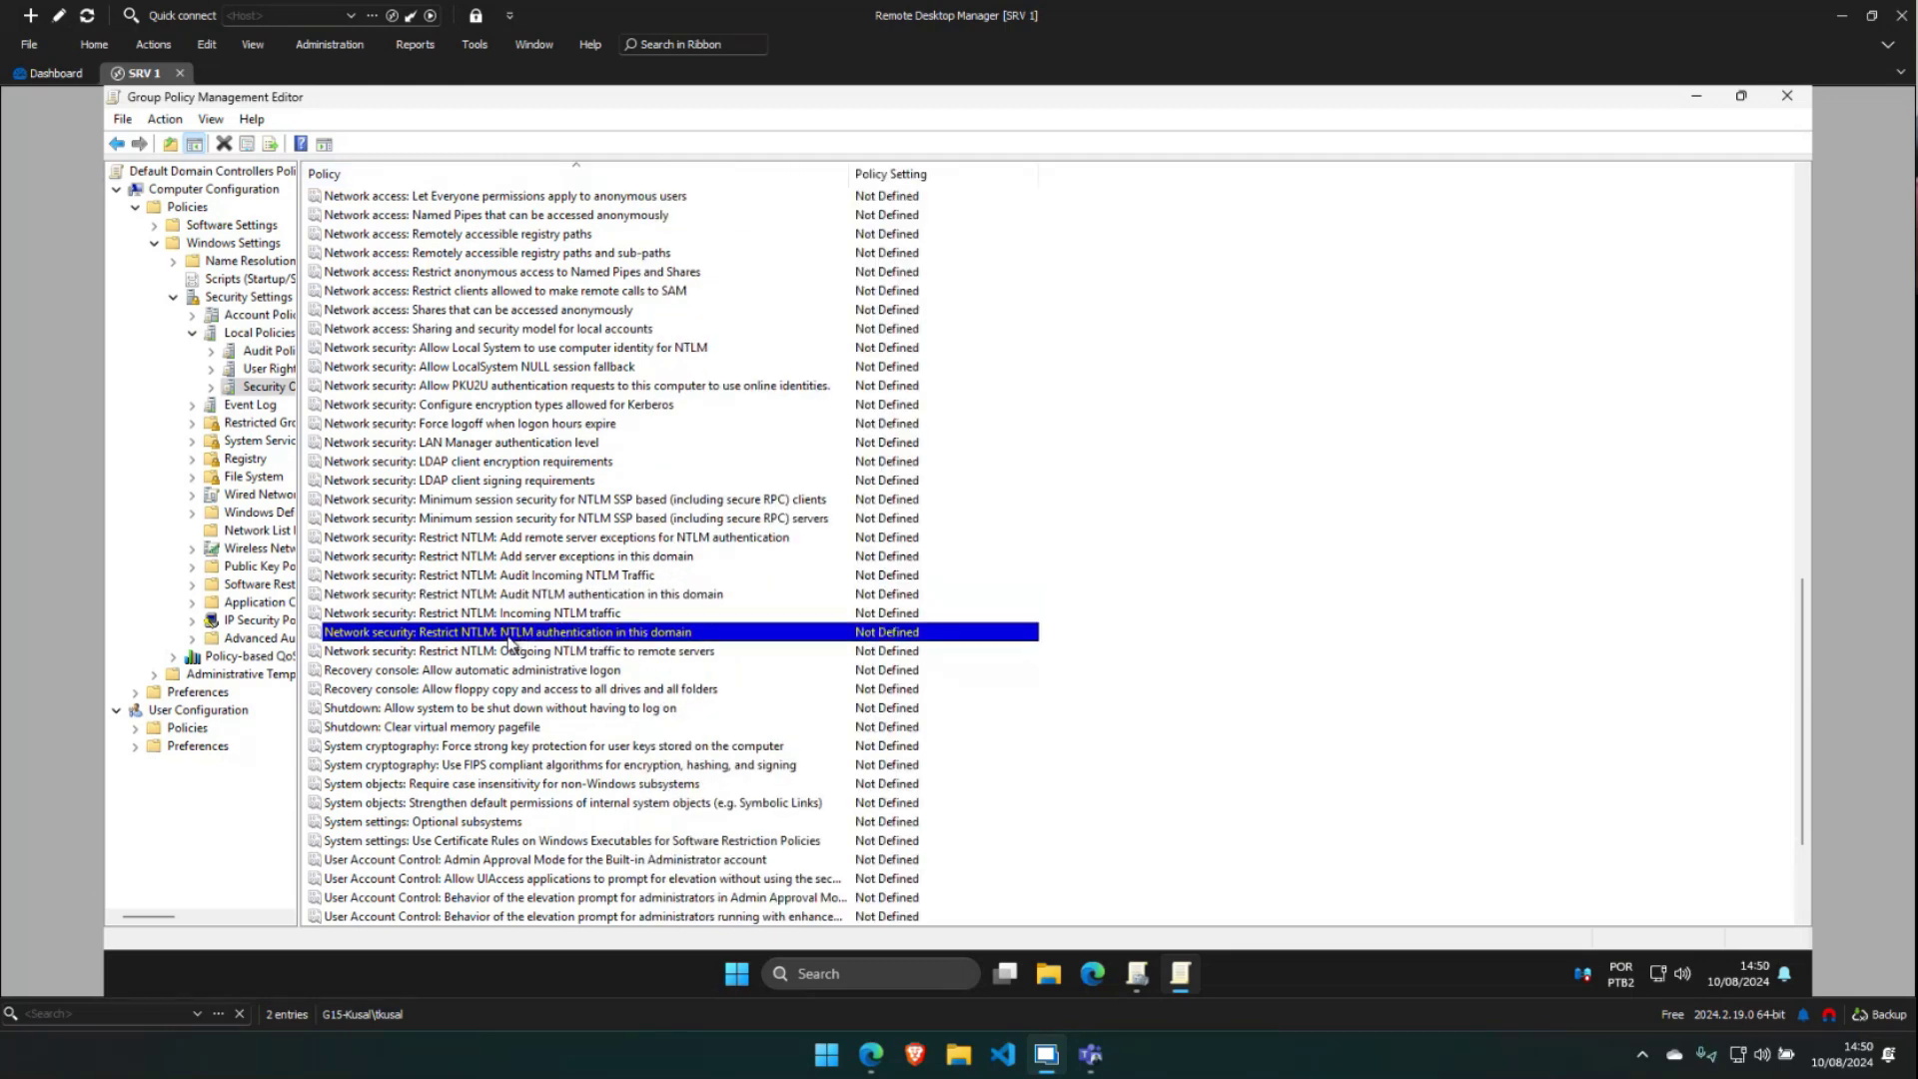
{"action": "right_click", "coordinate": [644, 637]}
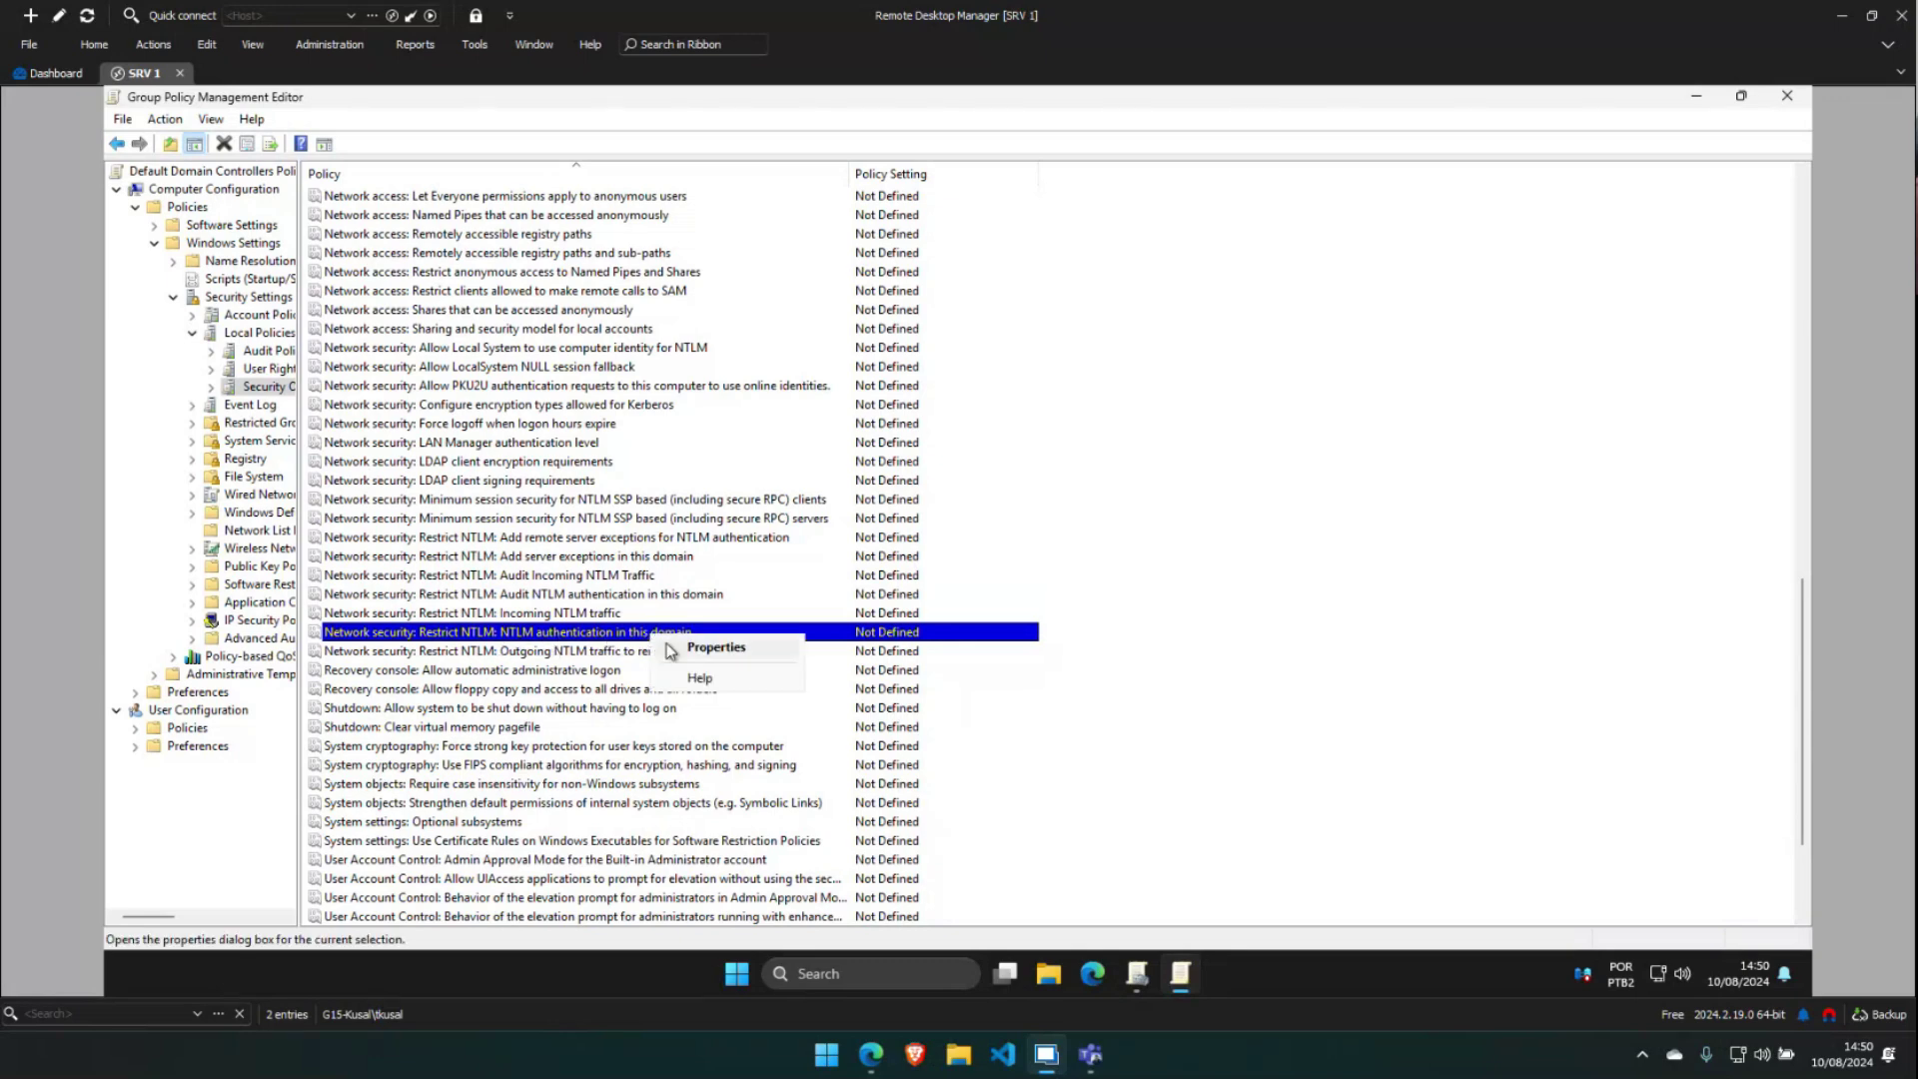
{"action": "left_click", "coordinate": [713, 648]}
{"action": "left_click", "coordinate": [889, 310]}
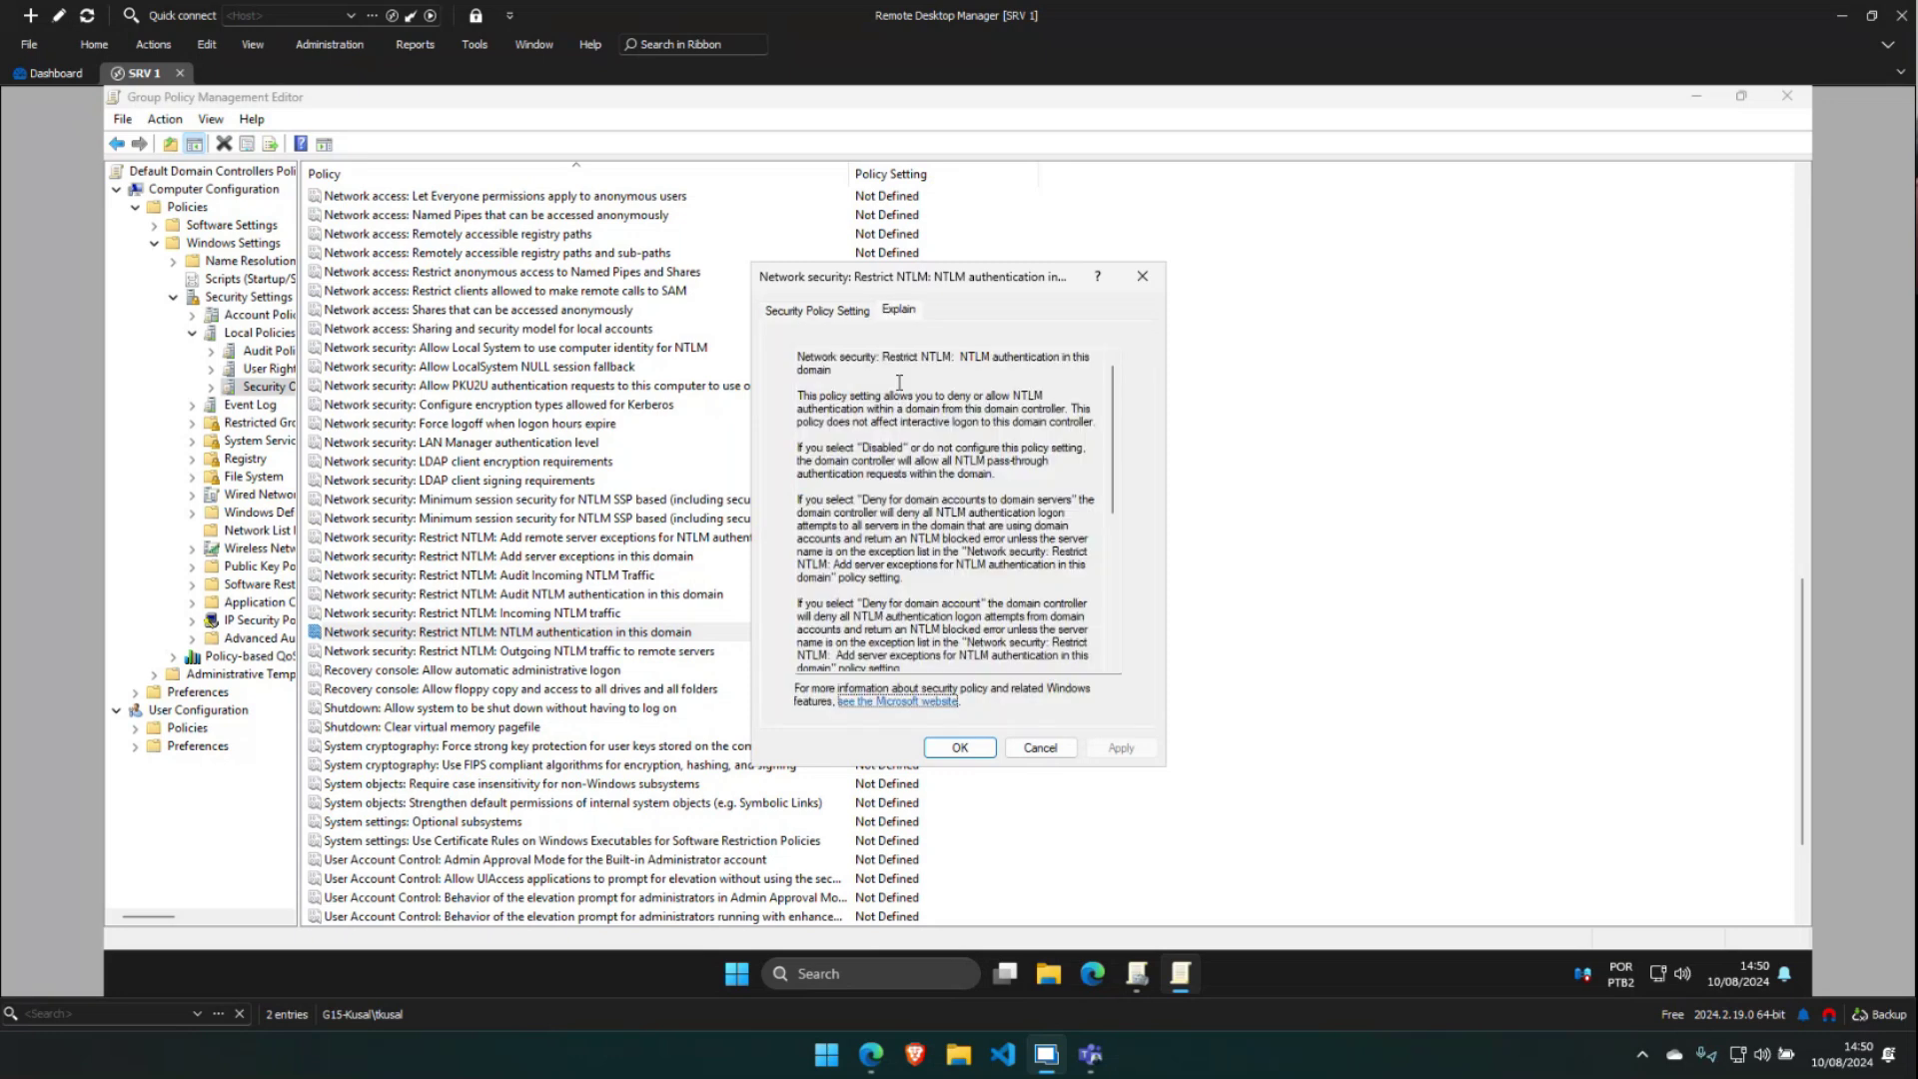
{"action": "left_click", "coordinate": [1036, 751]}
Define Restrict NTLM: NTLM authentication in this domain as Deny all, confirm the change, and close the policy editor
{"action": "double_click", "coordinate": [644, 635]}
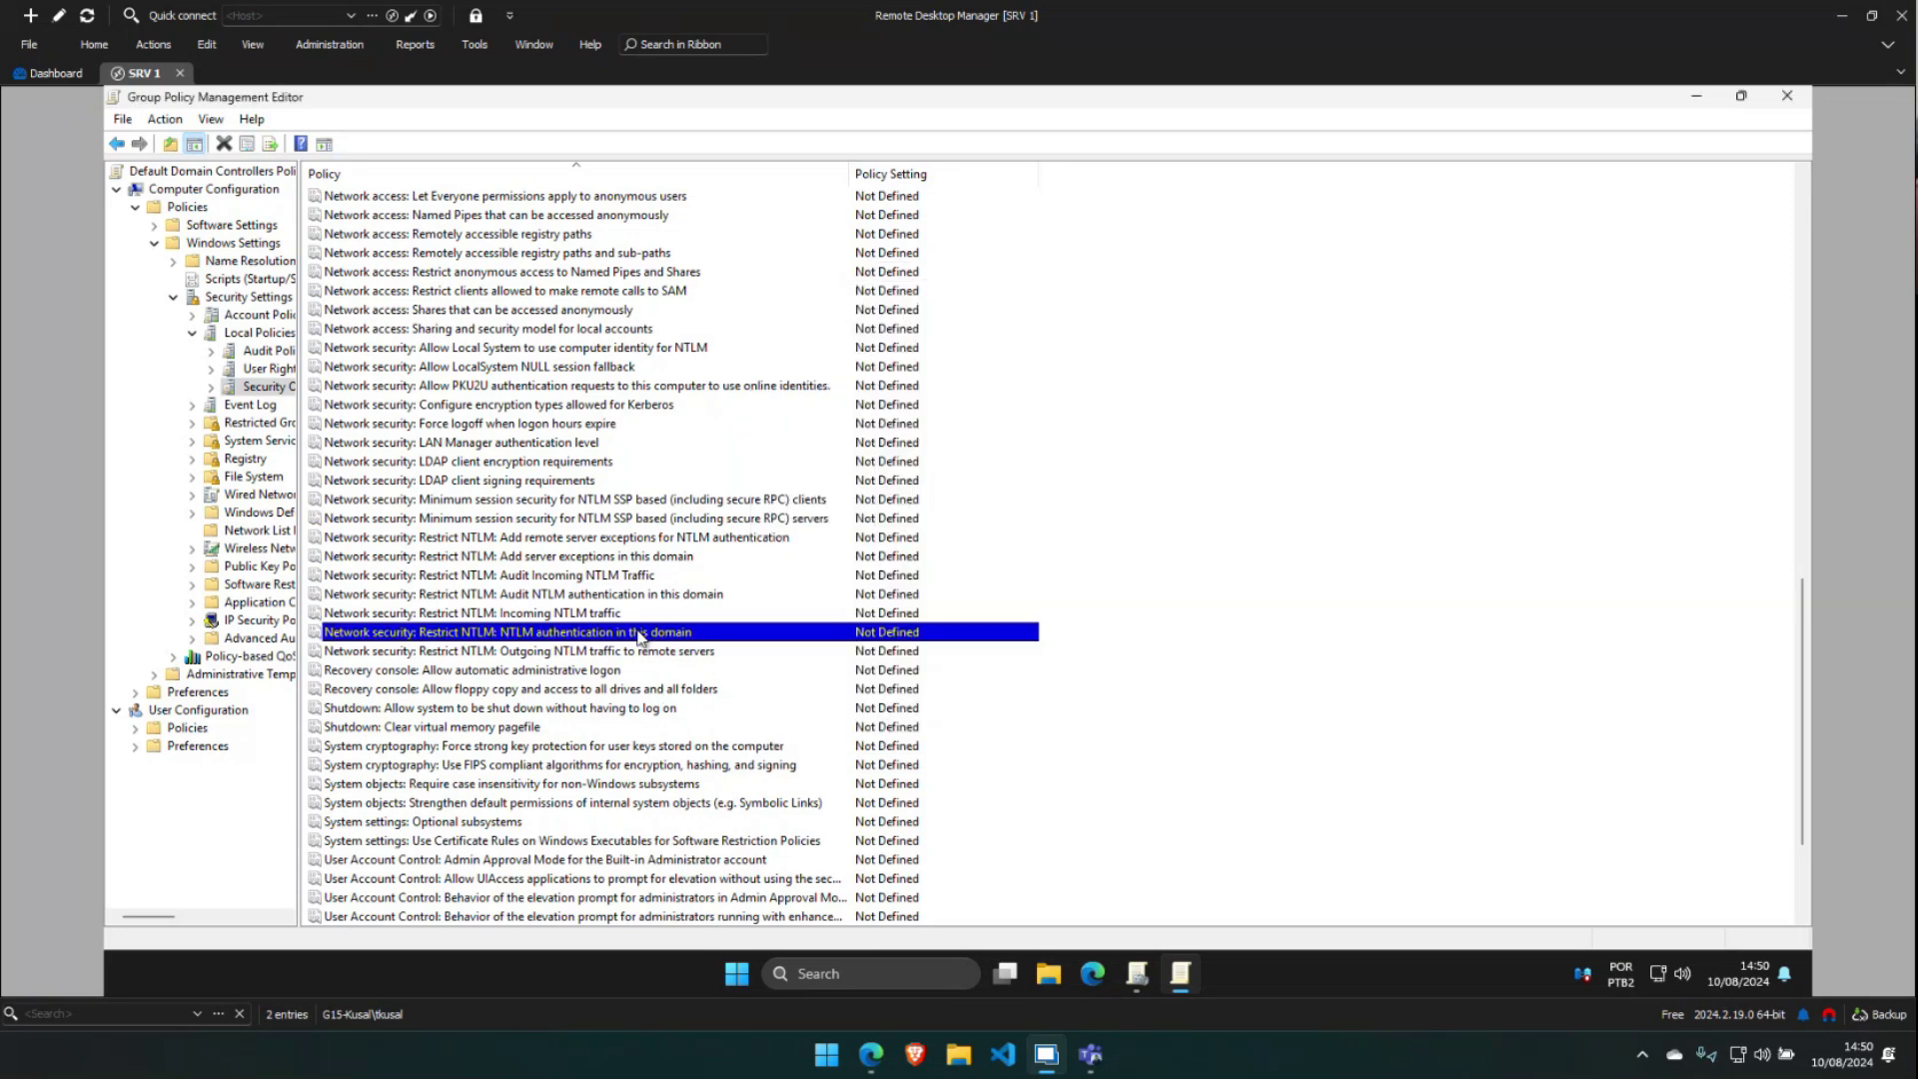
{"action": "left_click", "coordinate": [841, 312]}
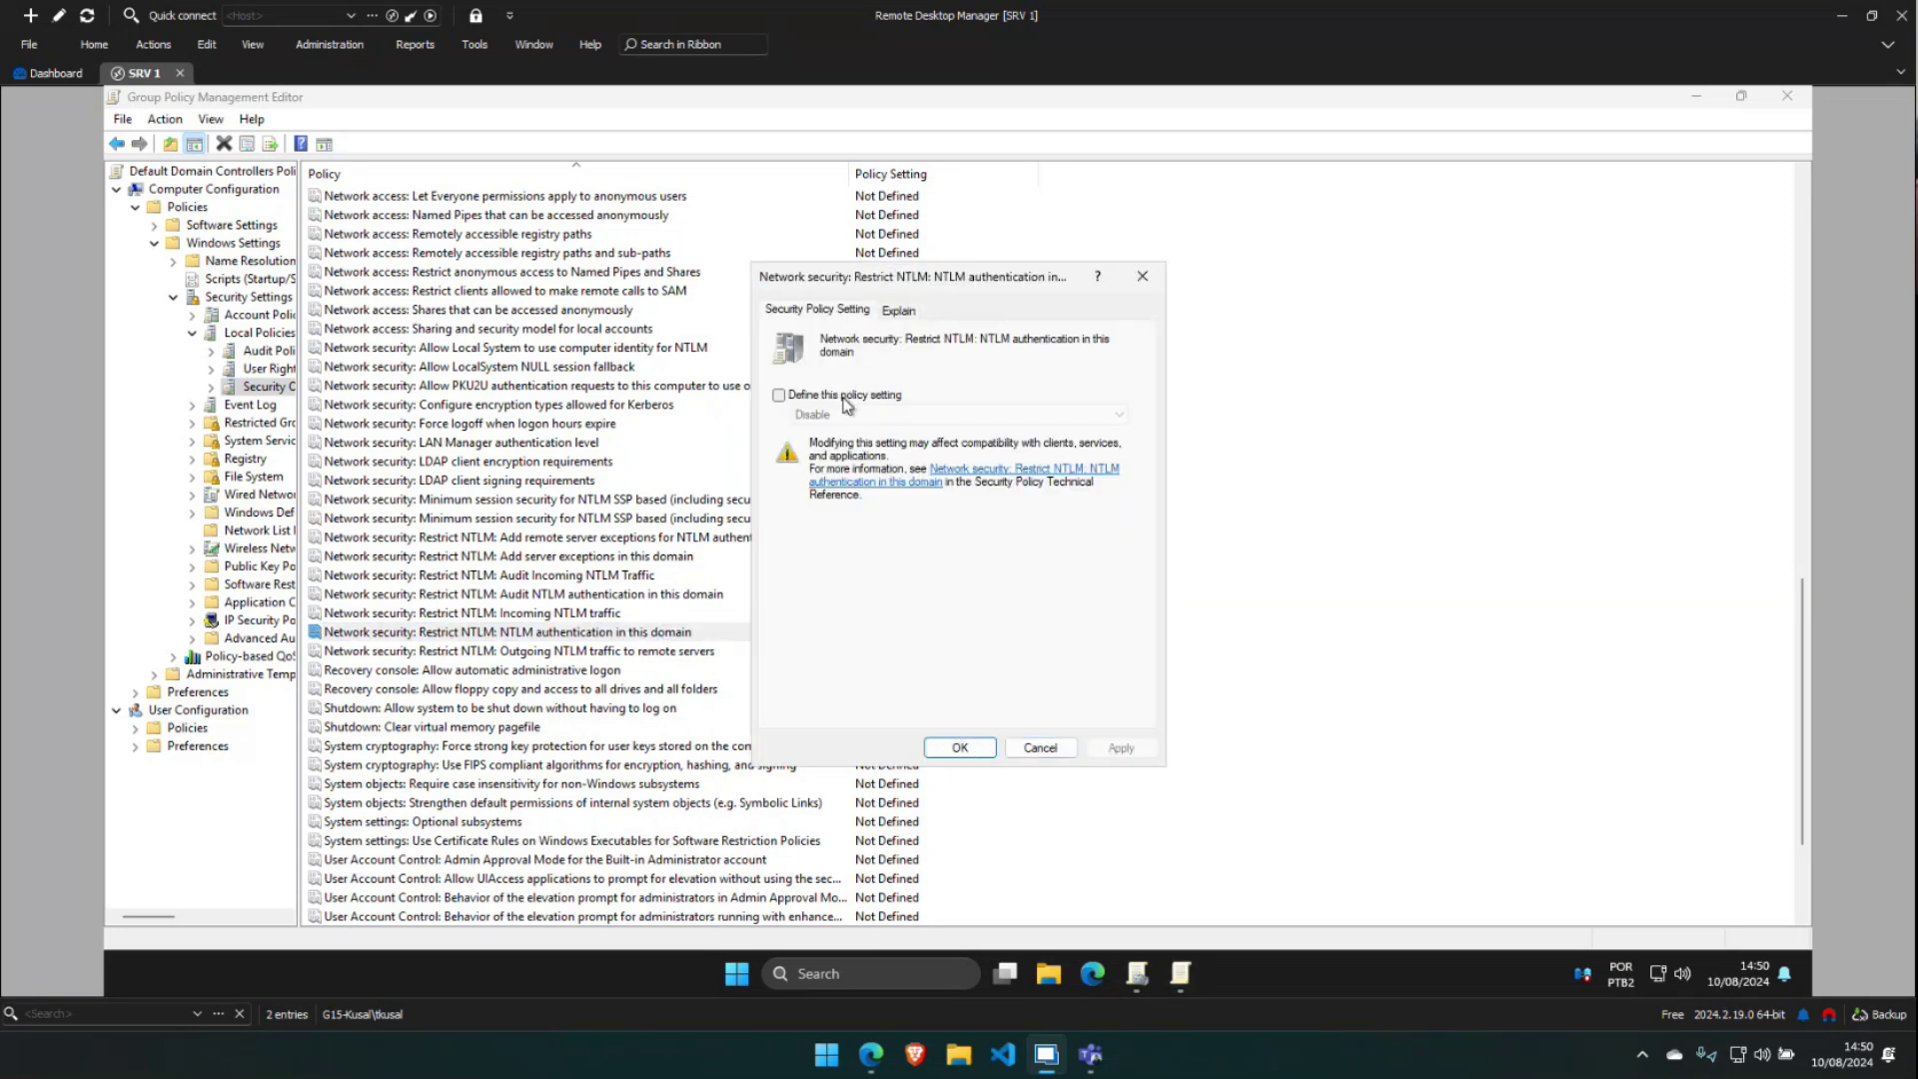
{"action": "left_click", "coordinate": [811, 399]}
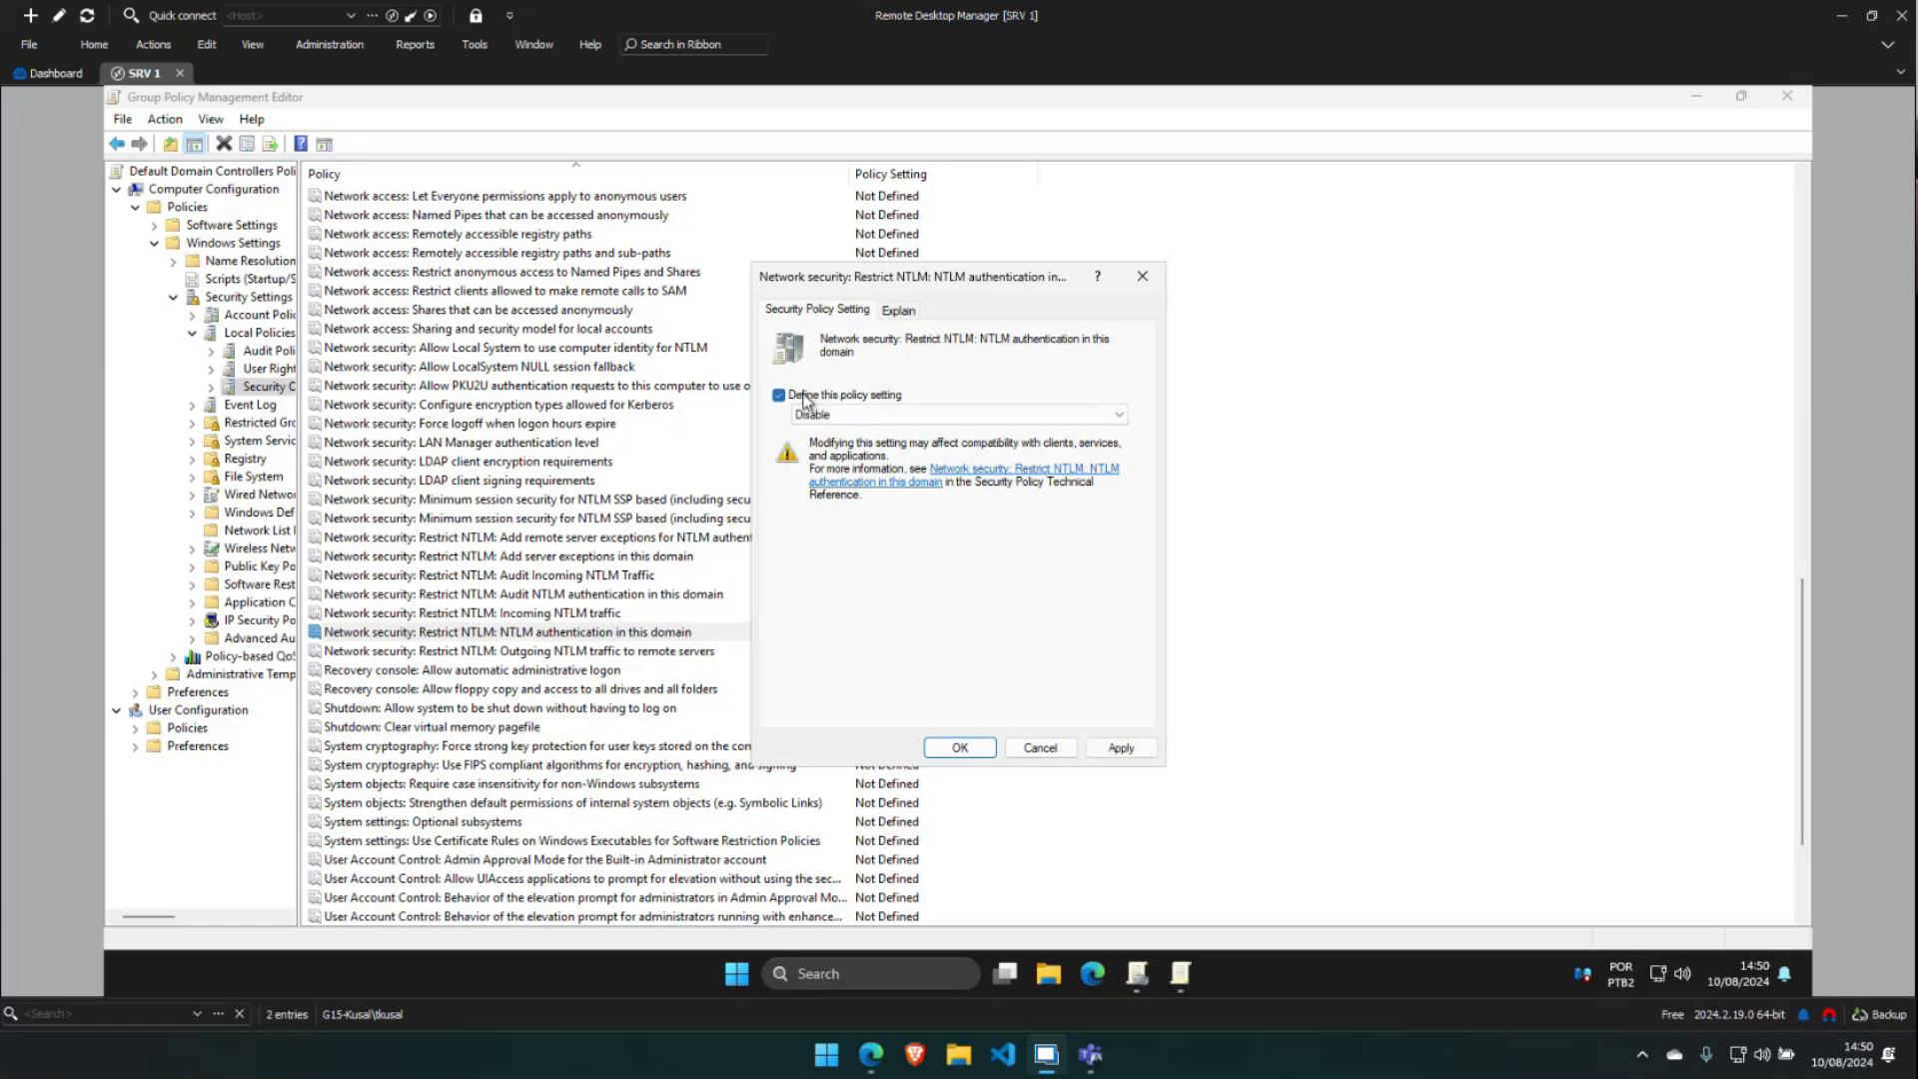
{"action": "left_click", "coordinate": [825, 414]}
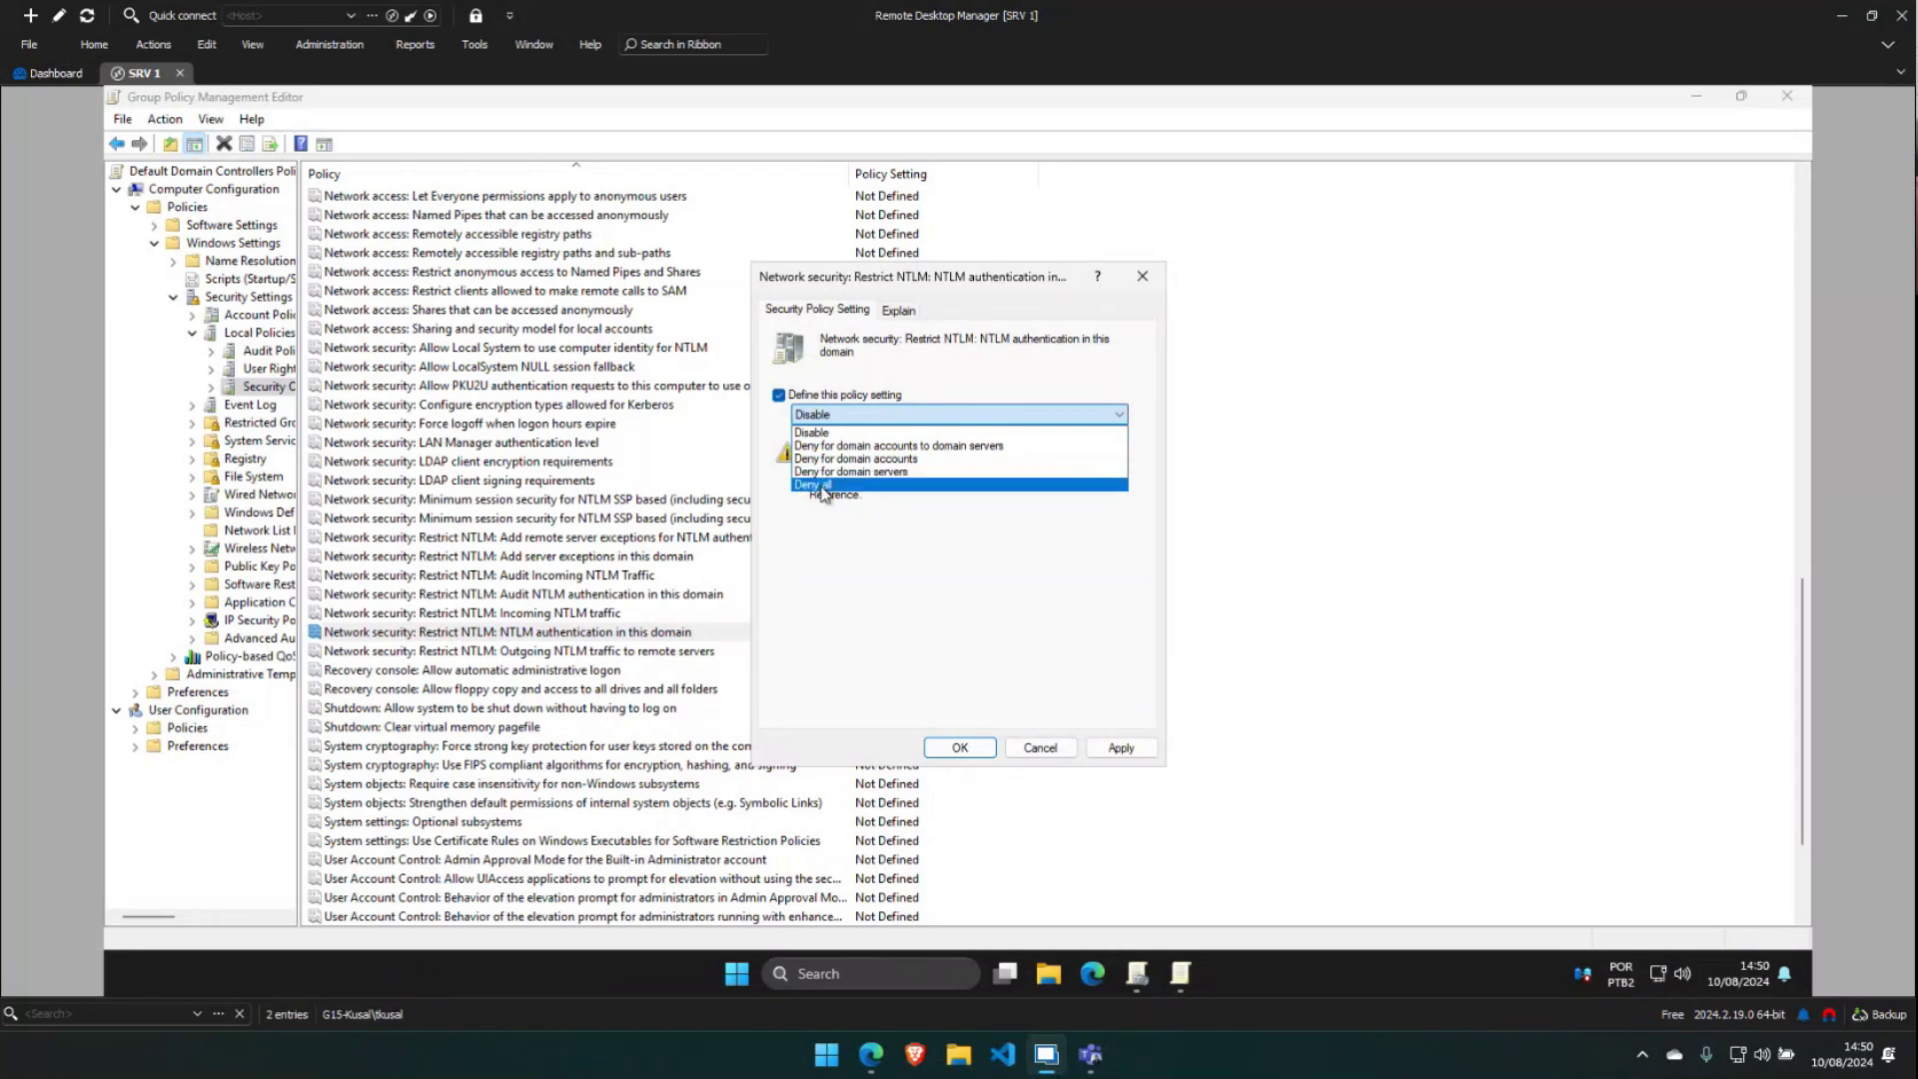
{"action": "left_click", "coordinate": [875, 484]}
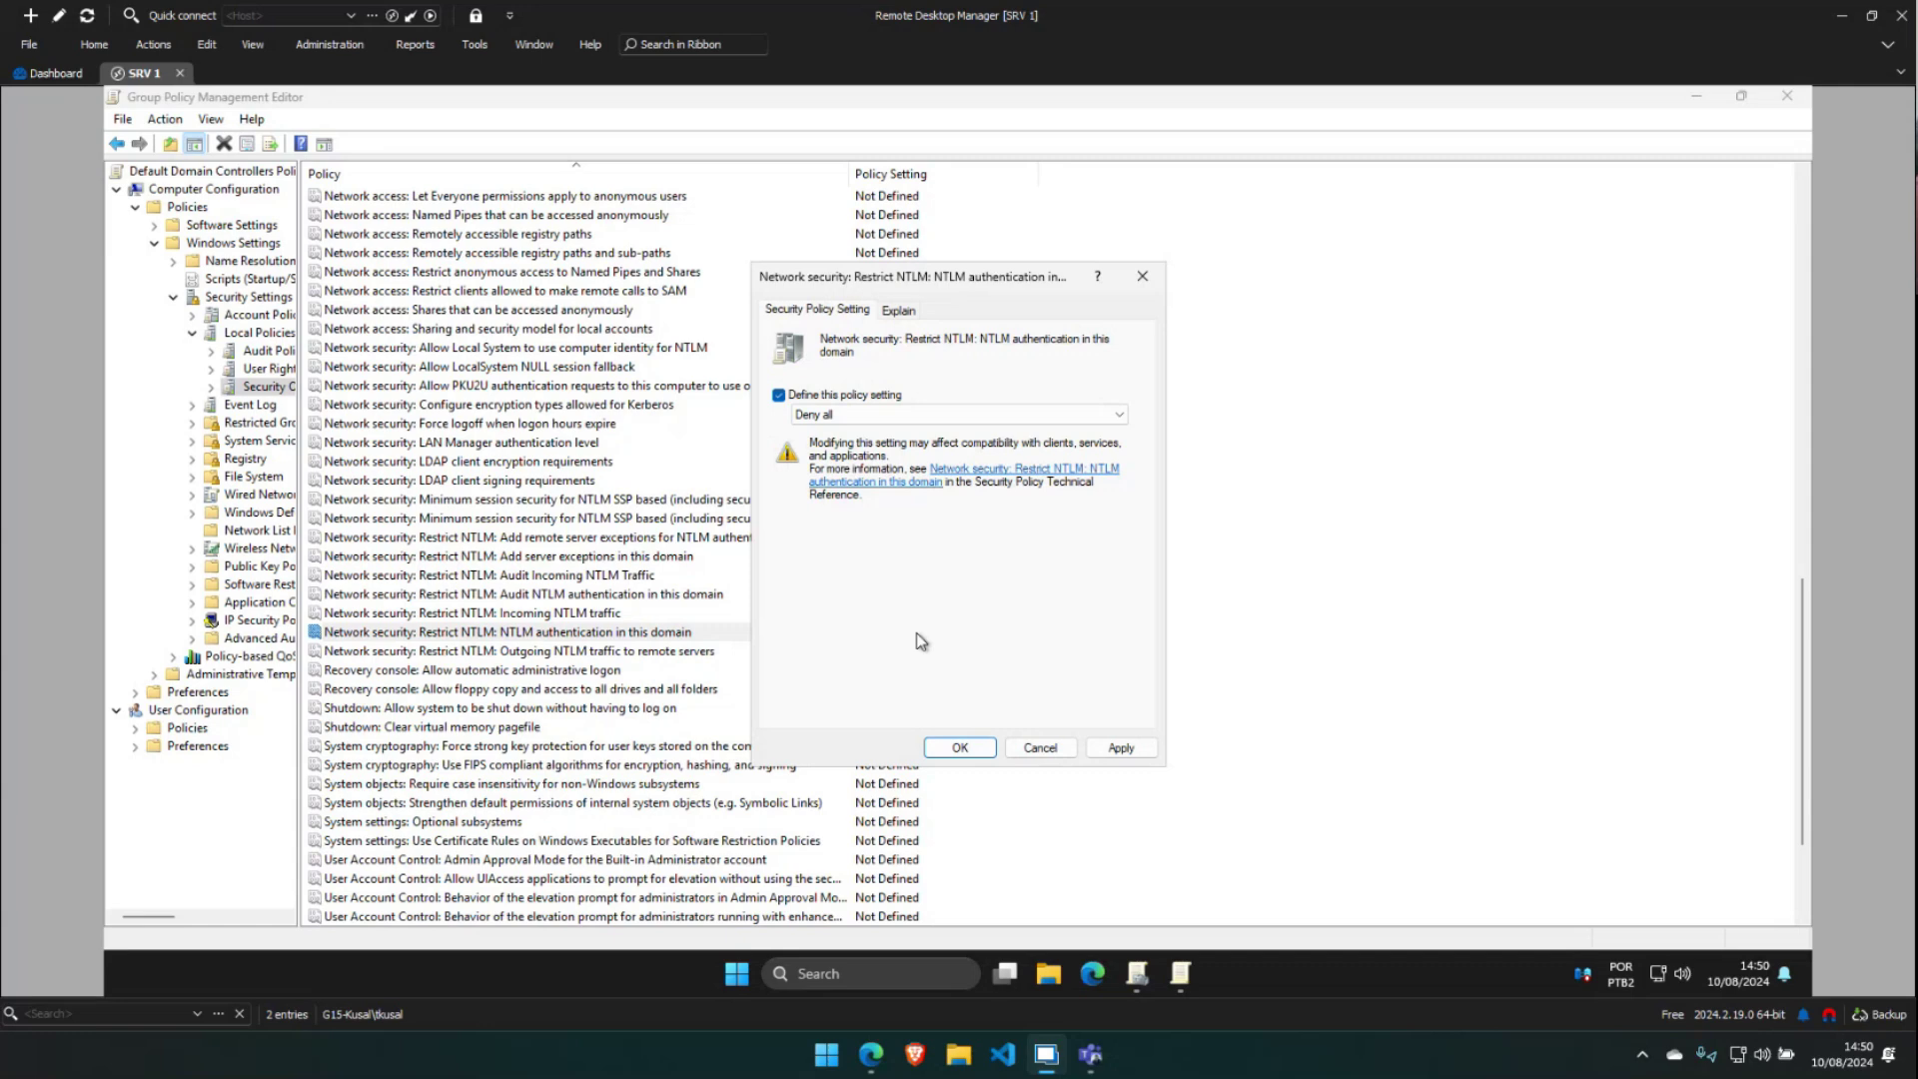
{"action": "left_click", "coordinate": [959, 748]}
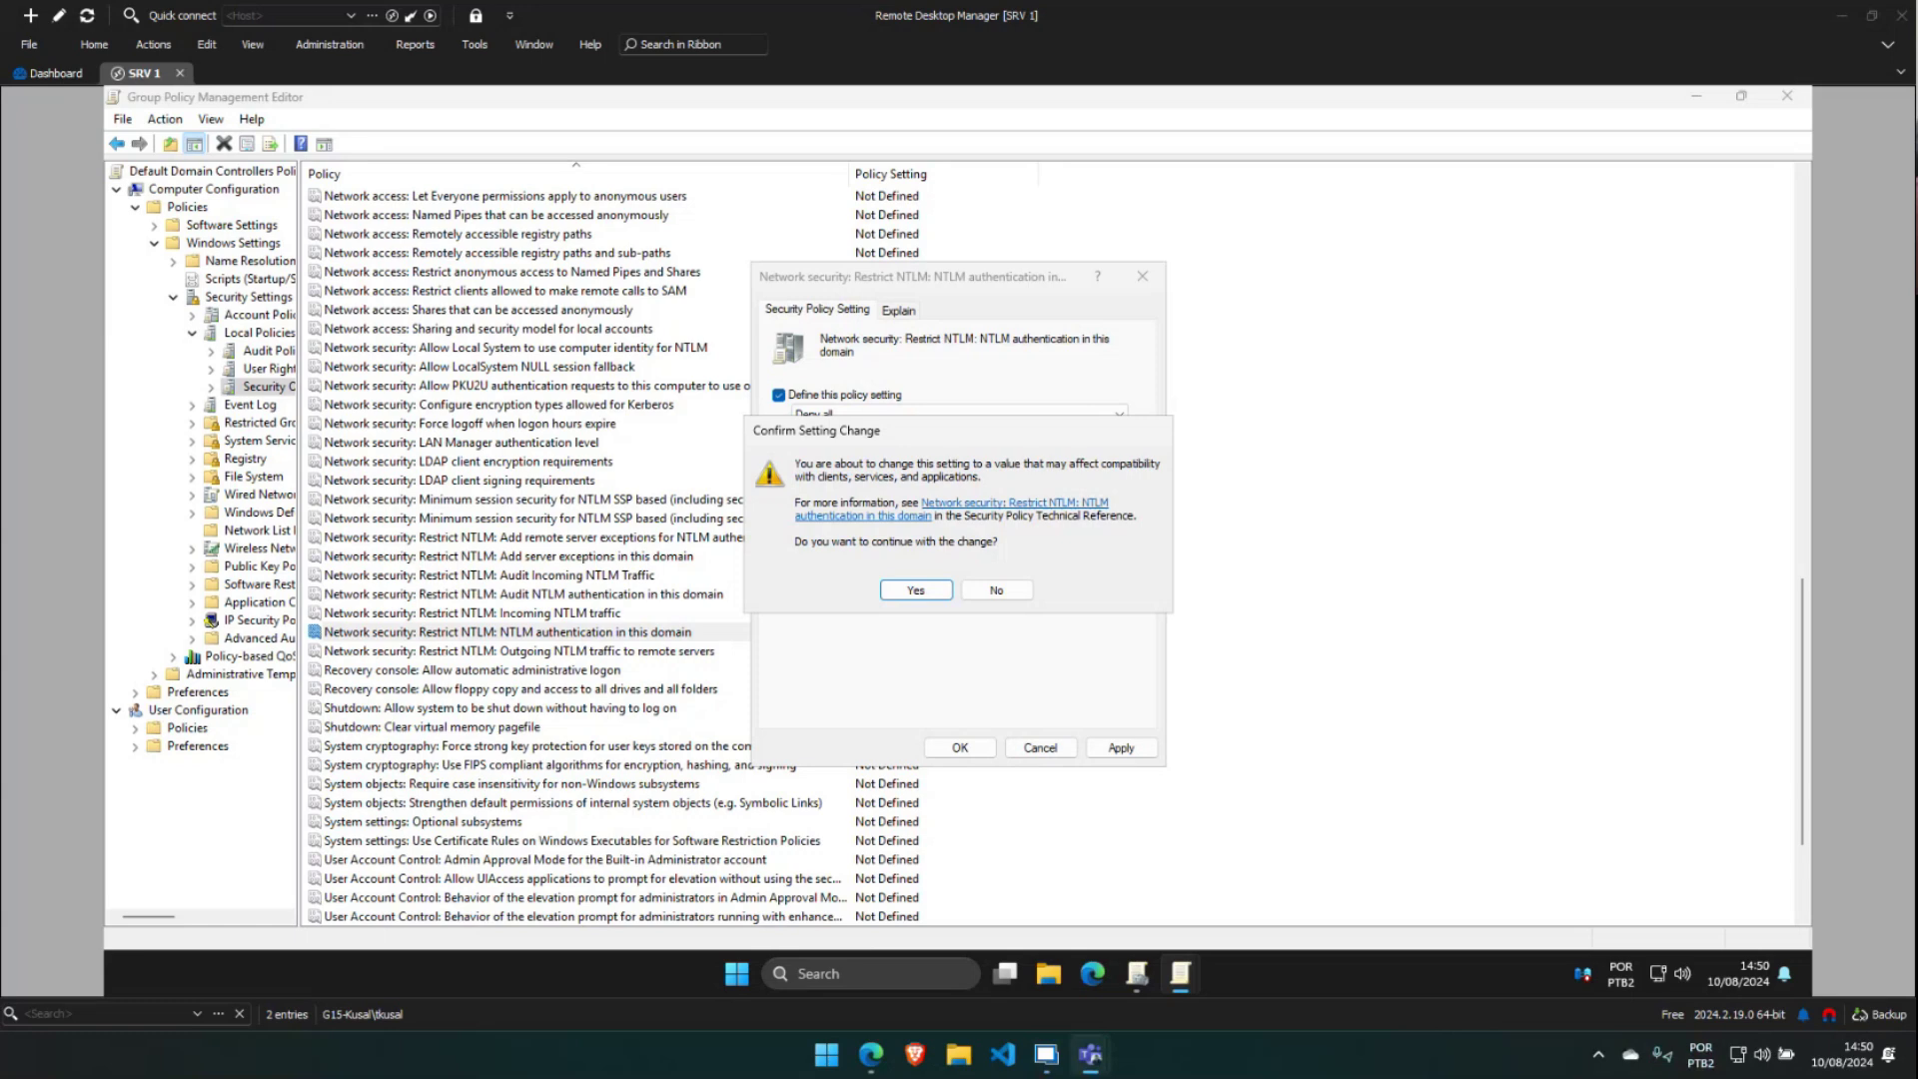
{"action": "left_click", "coordinate": [914, 592]}
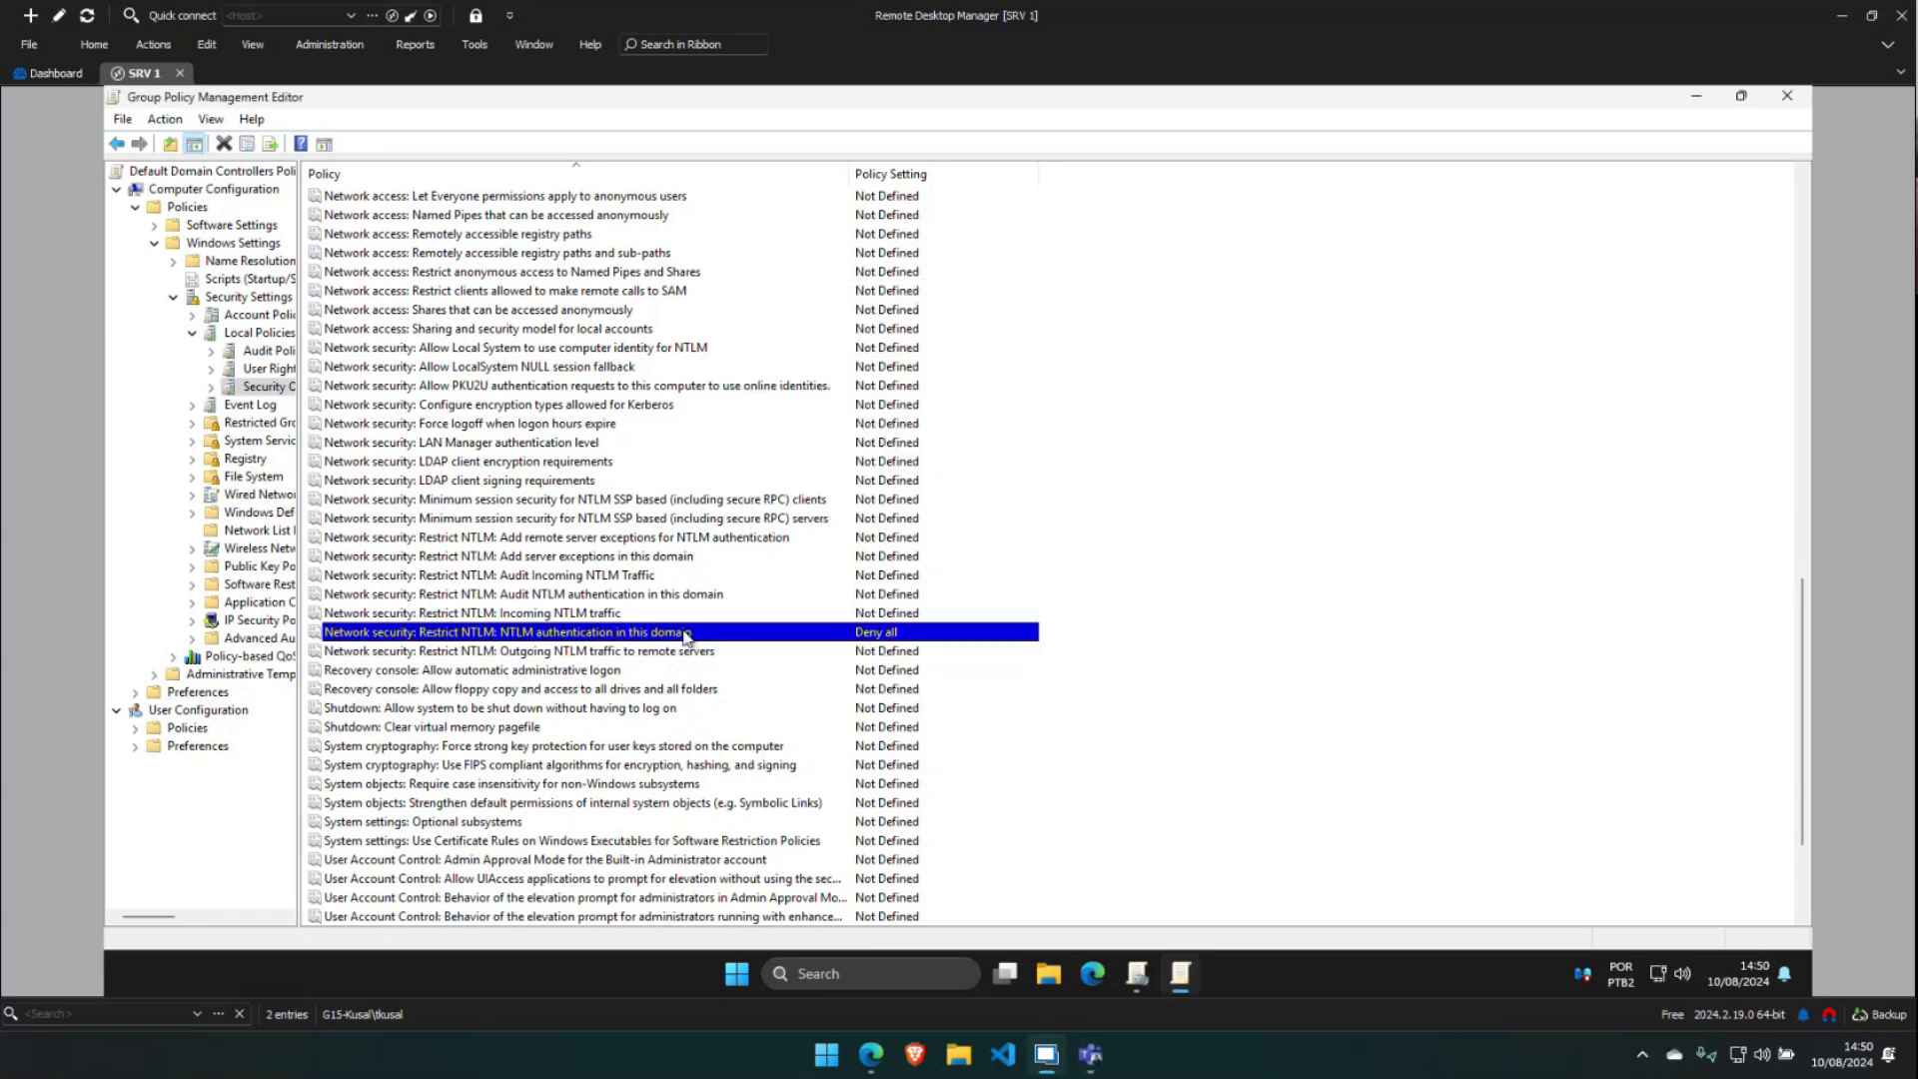
{"action": "left_click", "coordinate": [1788, 95]}
{"action": "left_click", "coordinate": [260, 283]}
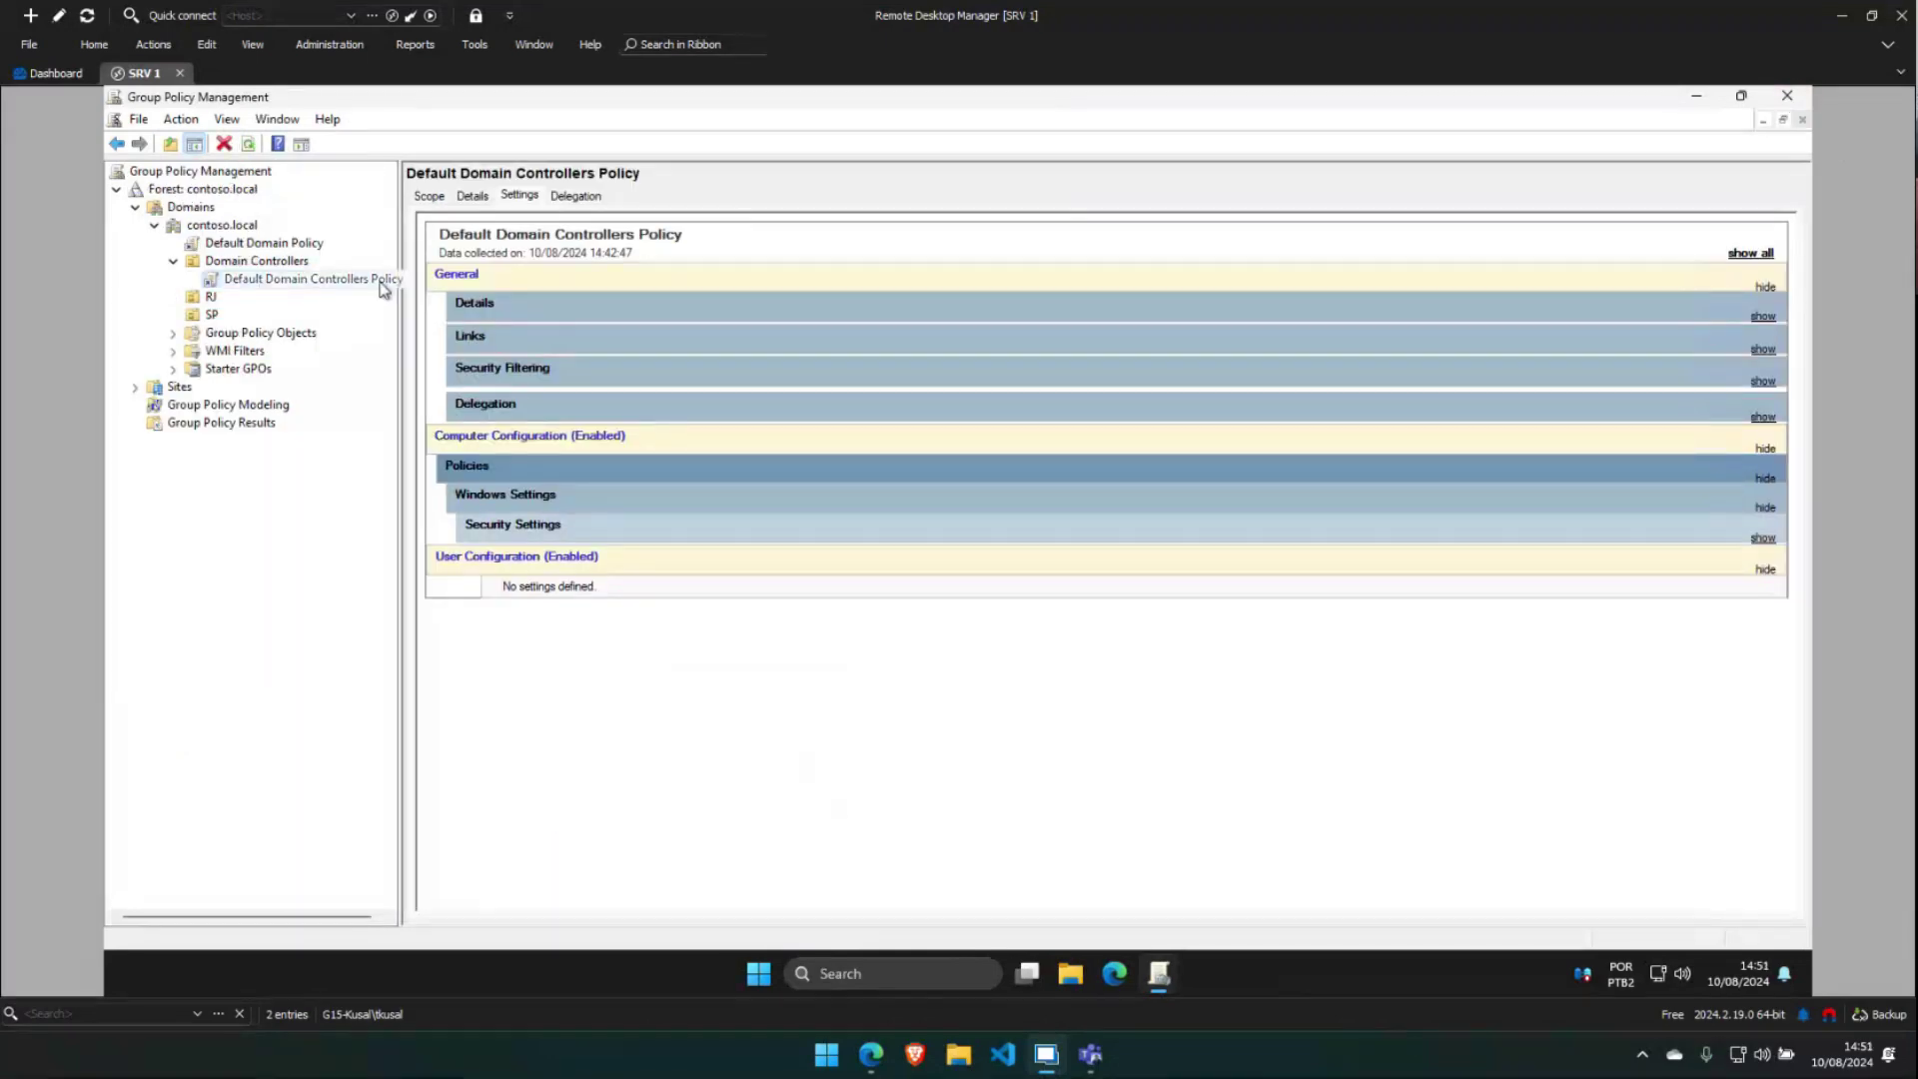
{"action": "left_click", "coordinate": [657, 761]}
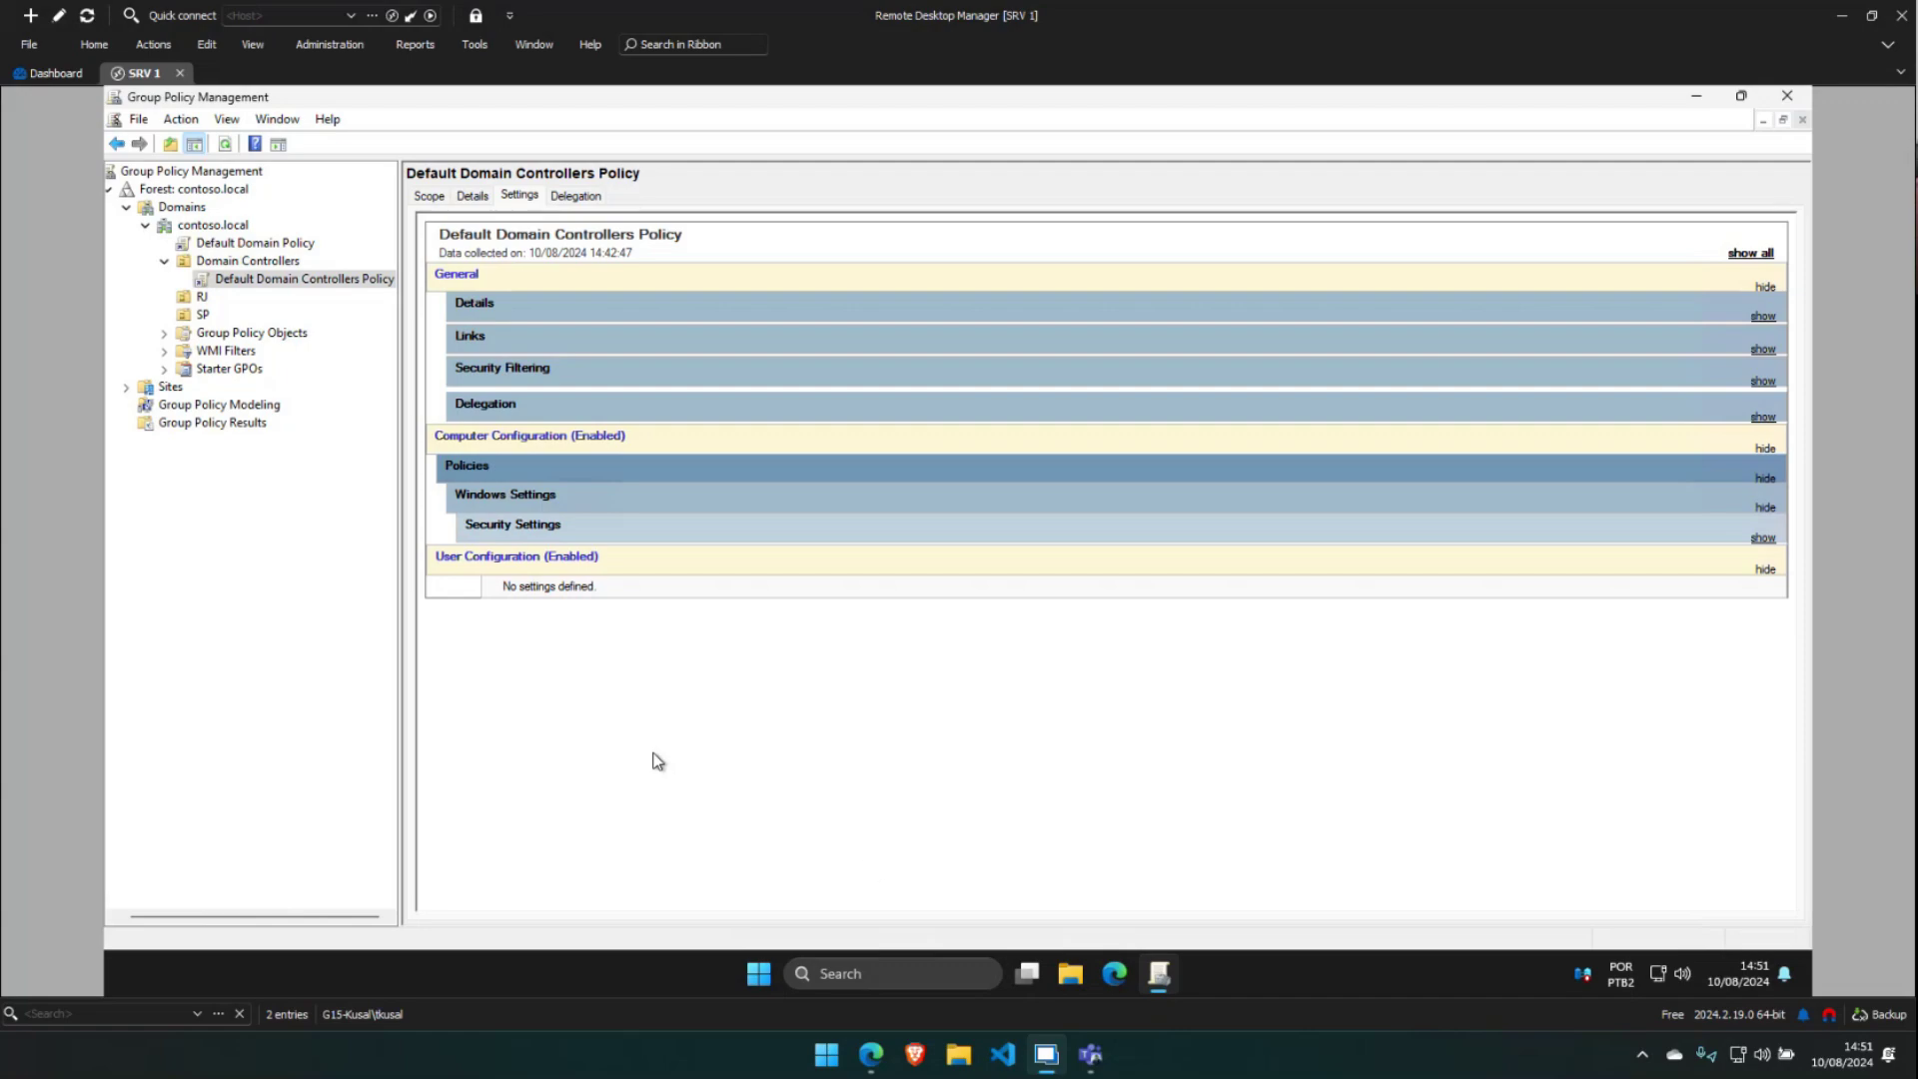
On the GitHub Active Directory board, move the NTLM denial card to Feito and the SP logon-failure audit GPO card to Em execução
{"action": "mouse_move", "coordinate": [871, 1054]}
{"action": "left_click", "coordinate": [917, 932]}
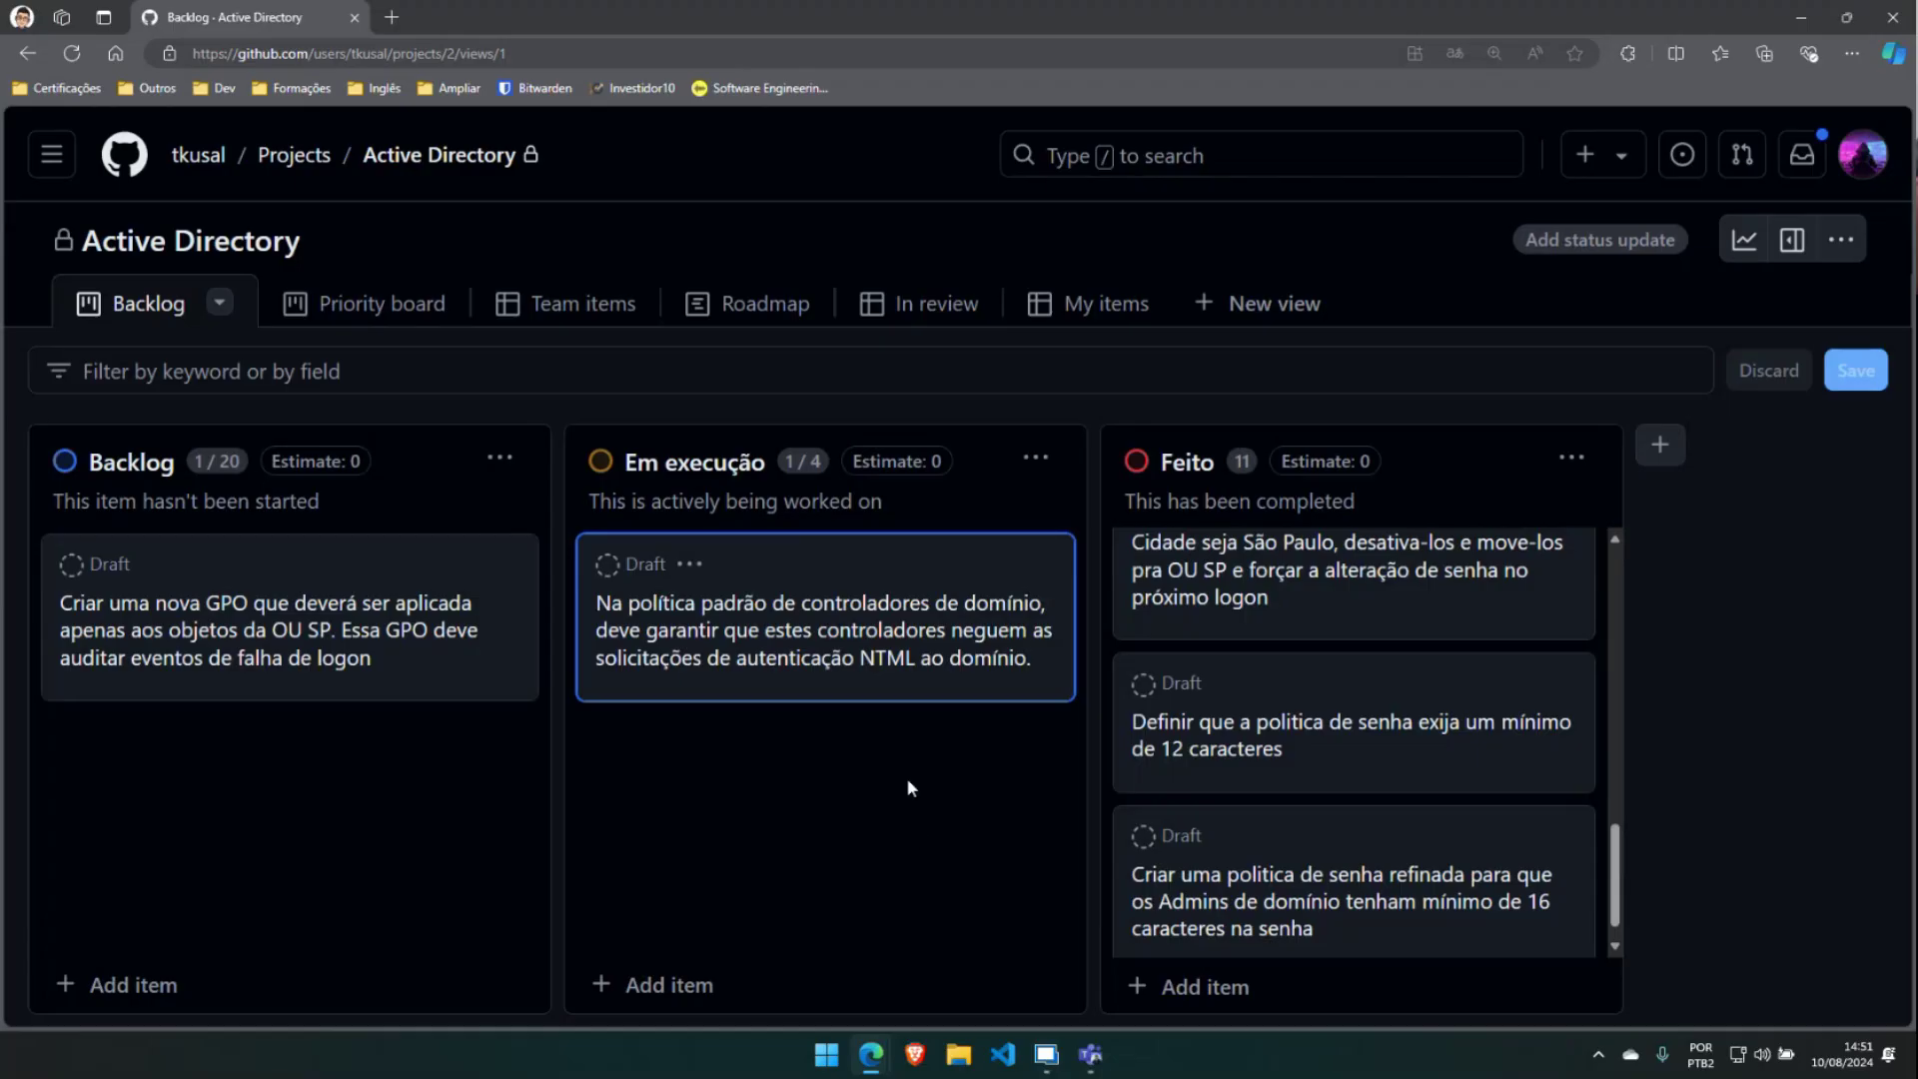
{"action": "left_click_drag", "start_coordinate": [834, 563], "coordinate": [1385, 949]}
{"action": "left_click_drag", "start_coordinate": [381, 556], "coordinate": [888, 568]}
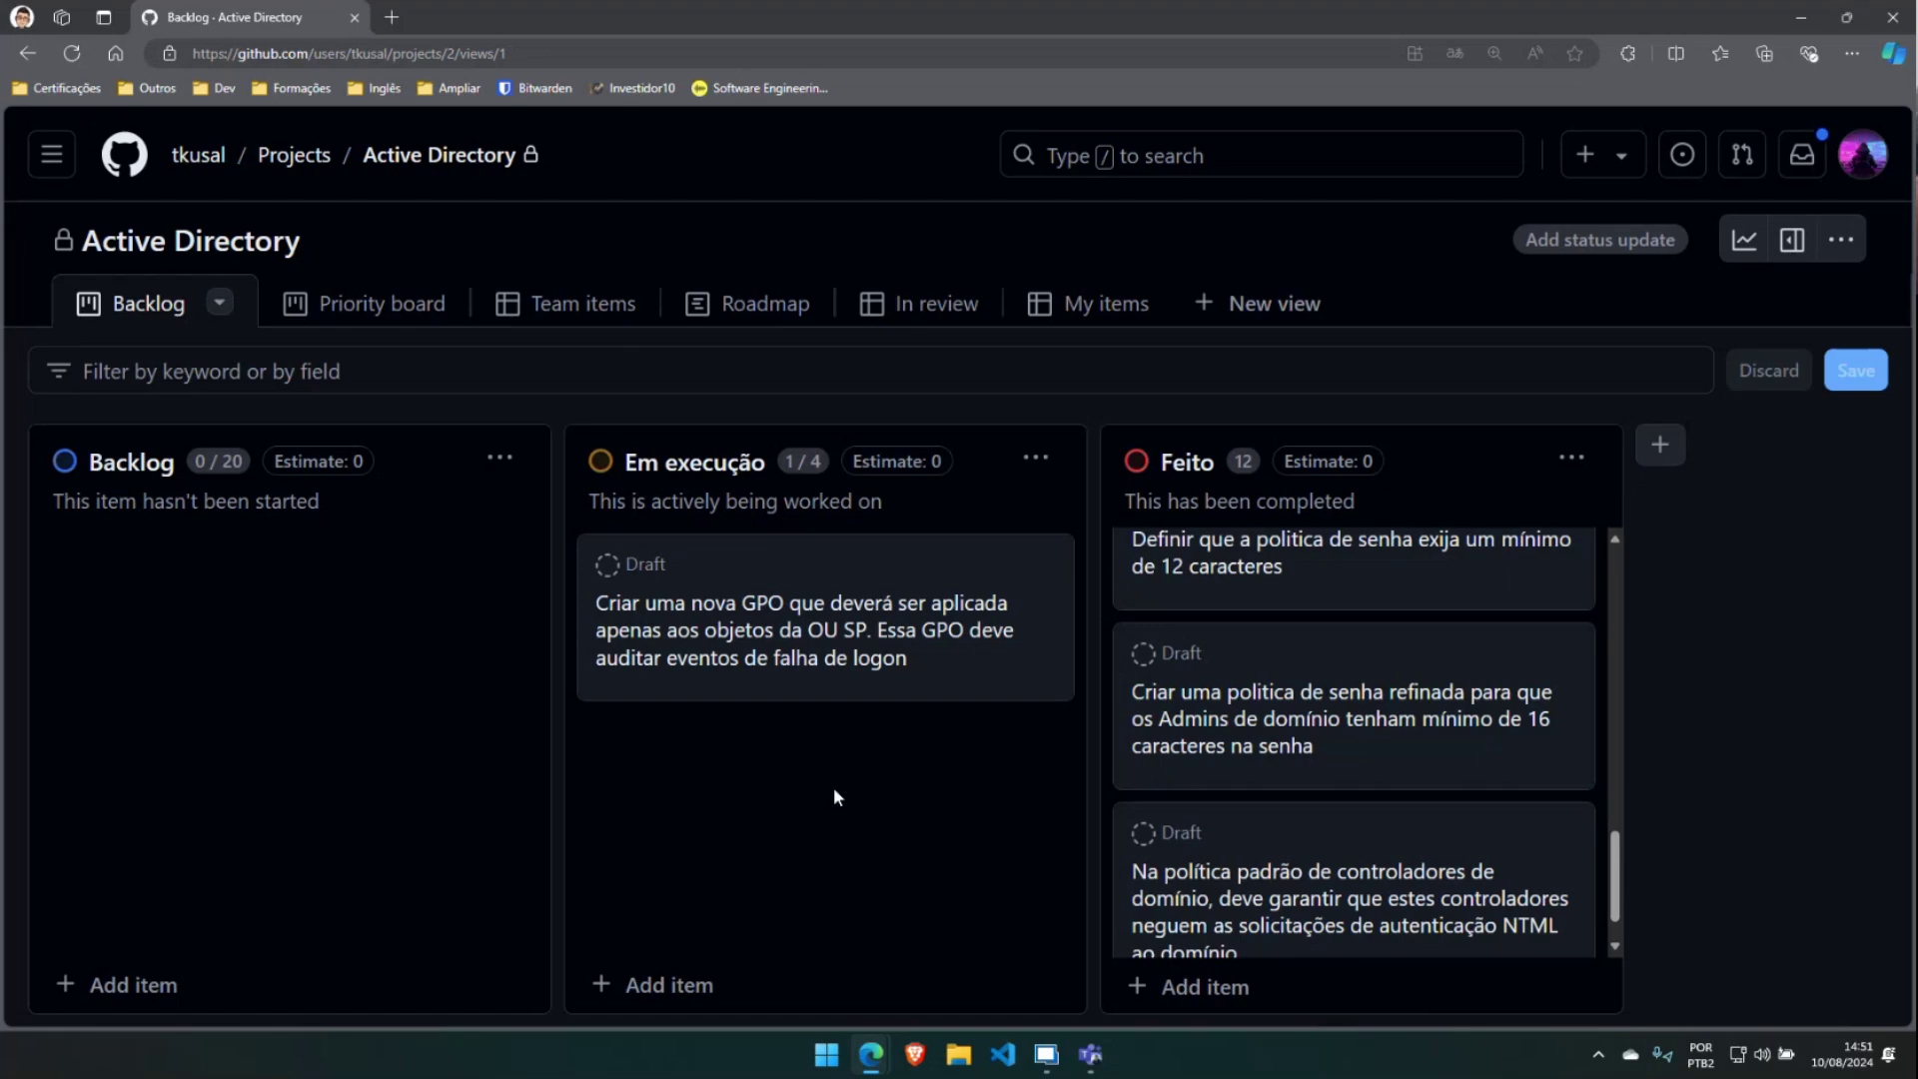
Back in the SRV 1 session, create a GPO named Auditar falhas de logon linked to the SP OU
{"action": "left_click", "coordinate": [1046, 1054]}
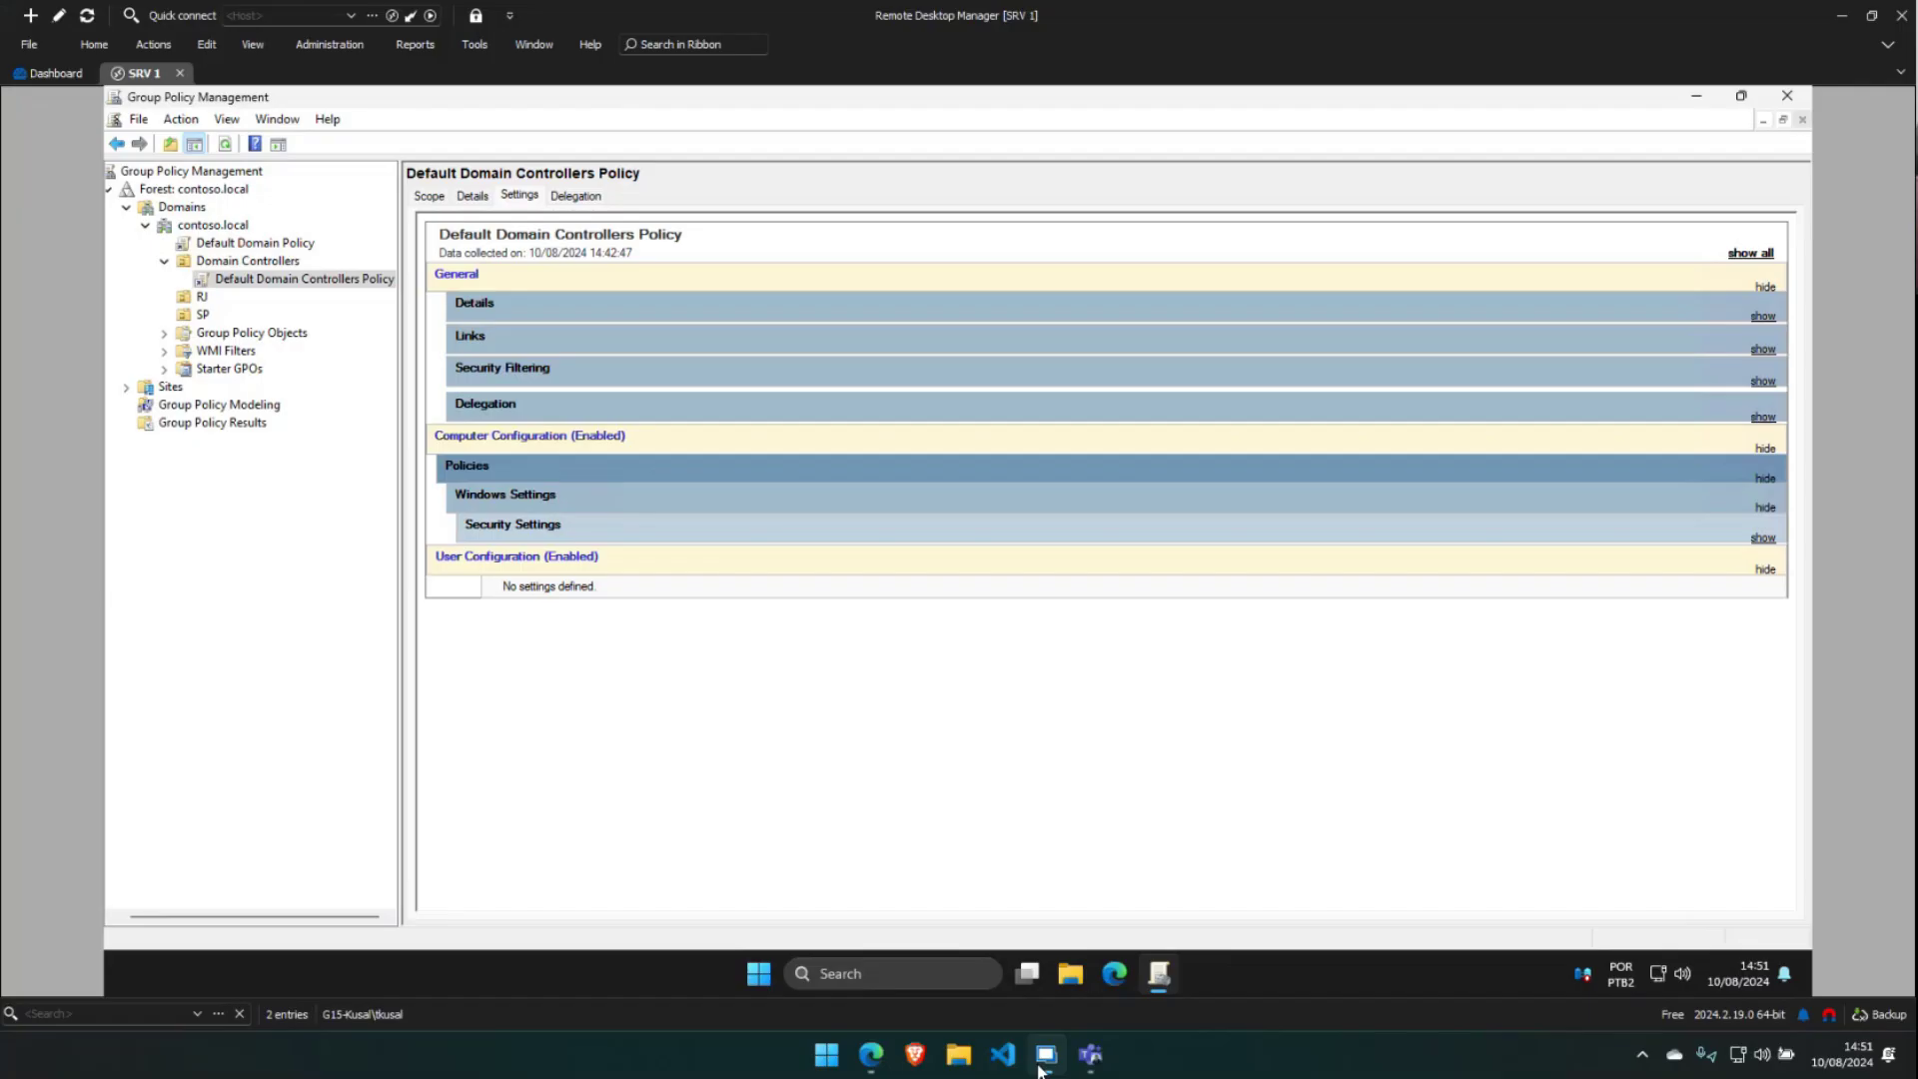
{"action": "left_click", "coordinate": [203, 316]}
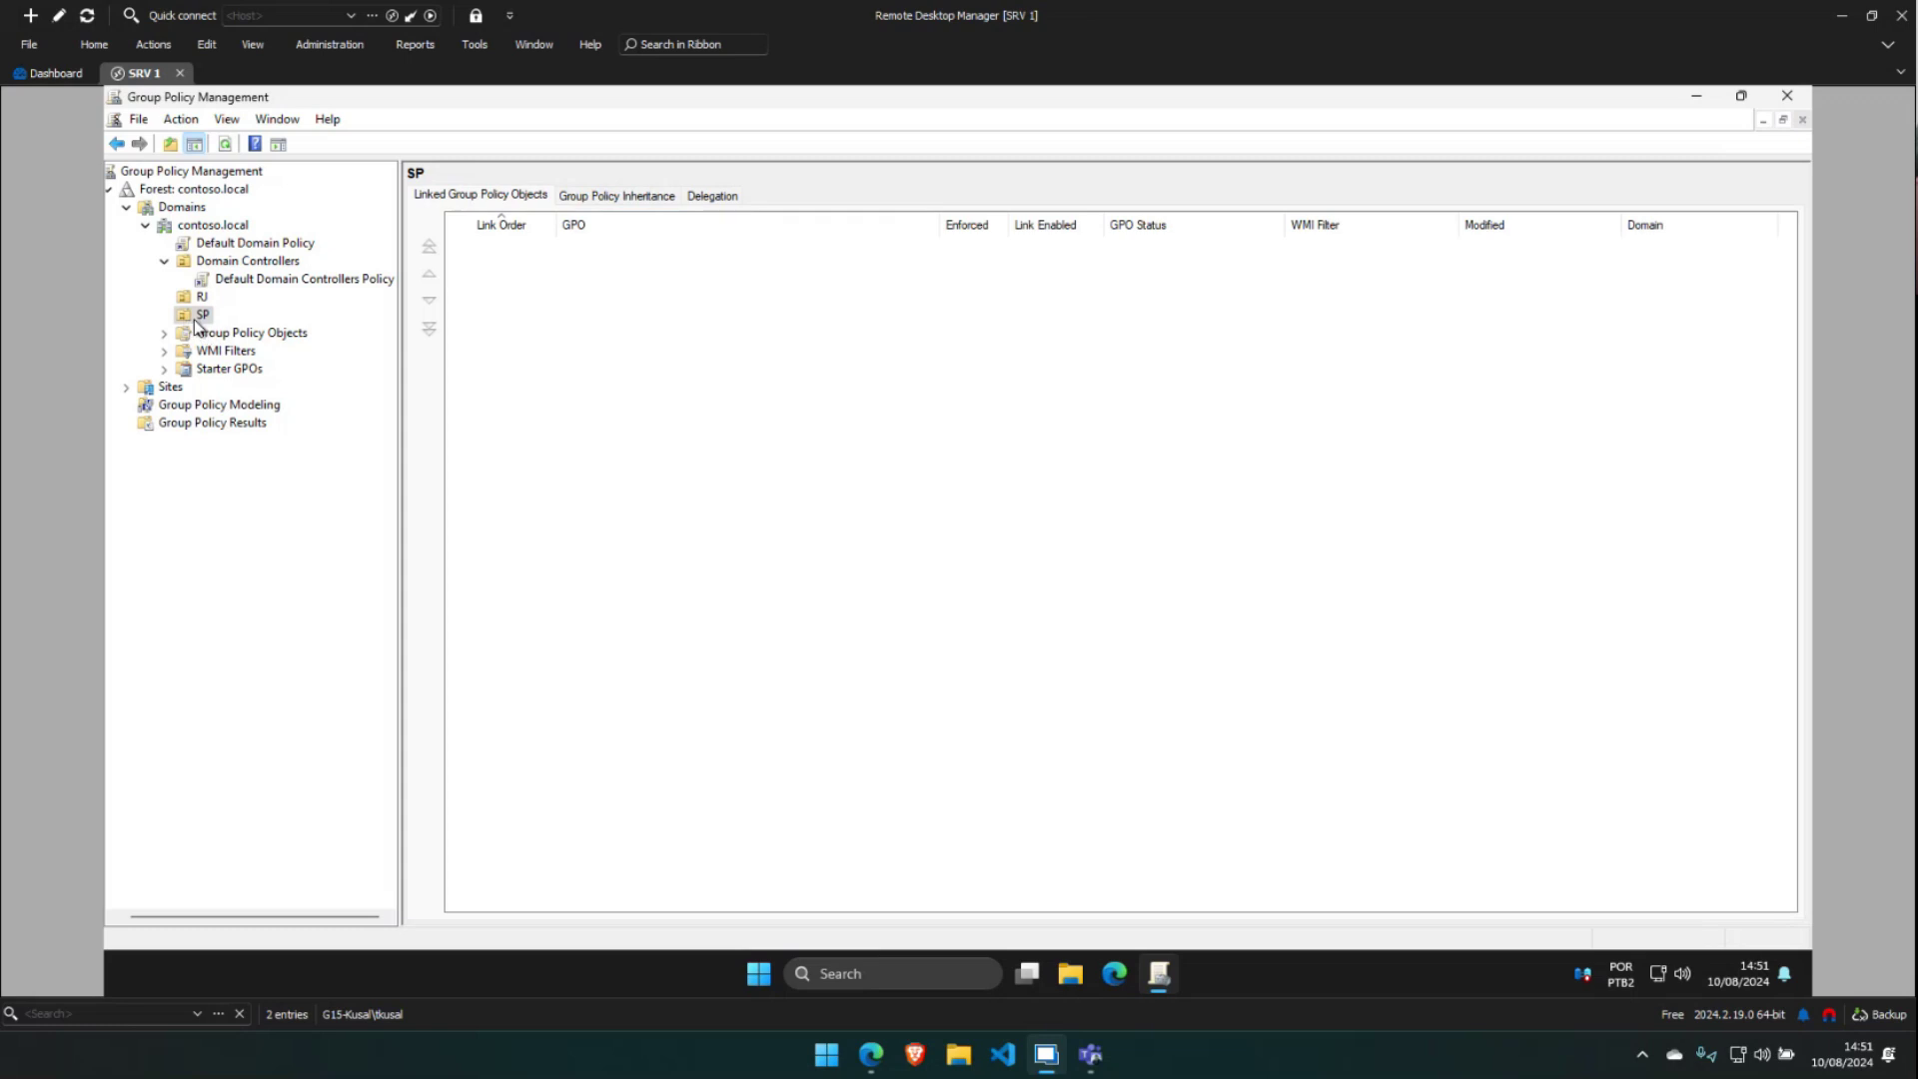
{"action": "right_click", "coordinate": [202, 317]}
{"action": "left_click", "coordinate": [266, 339]}
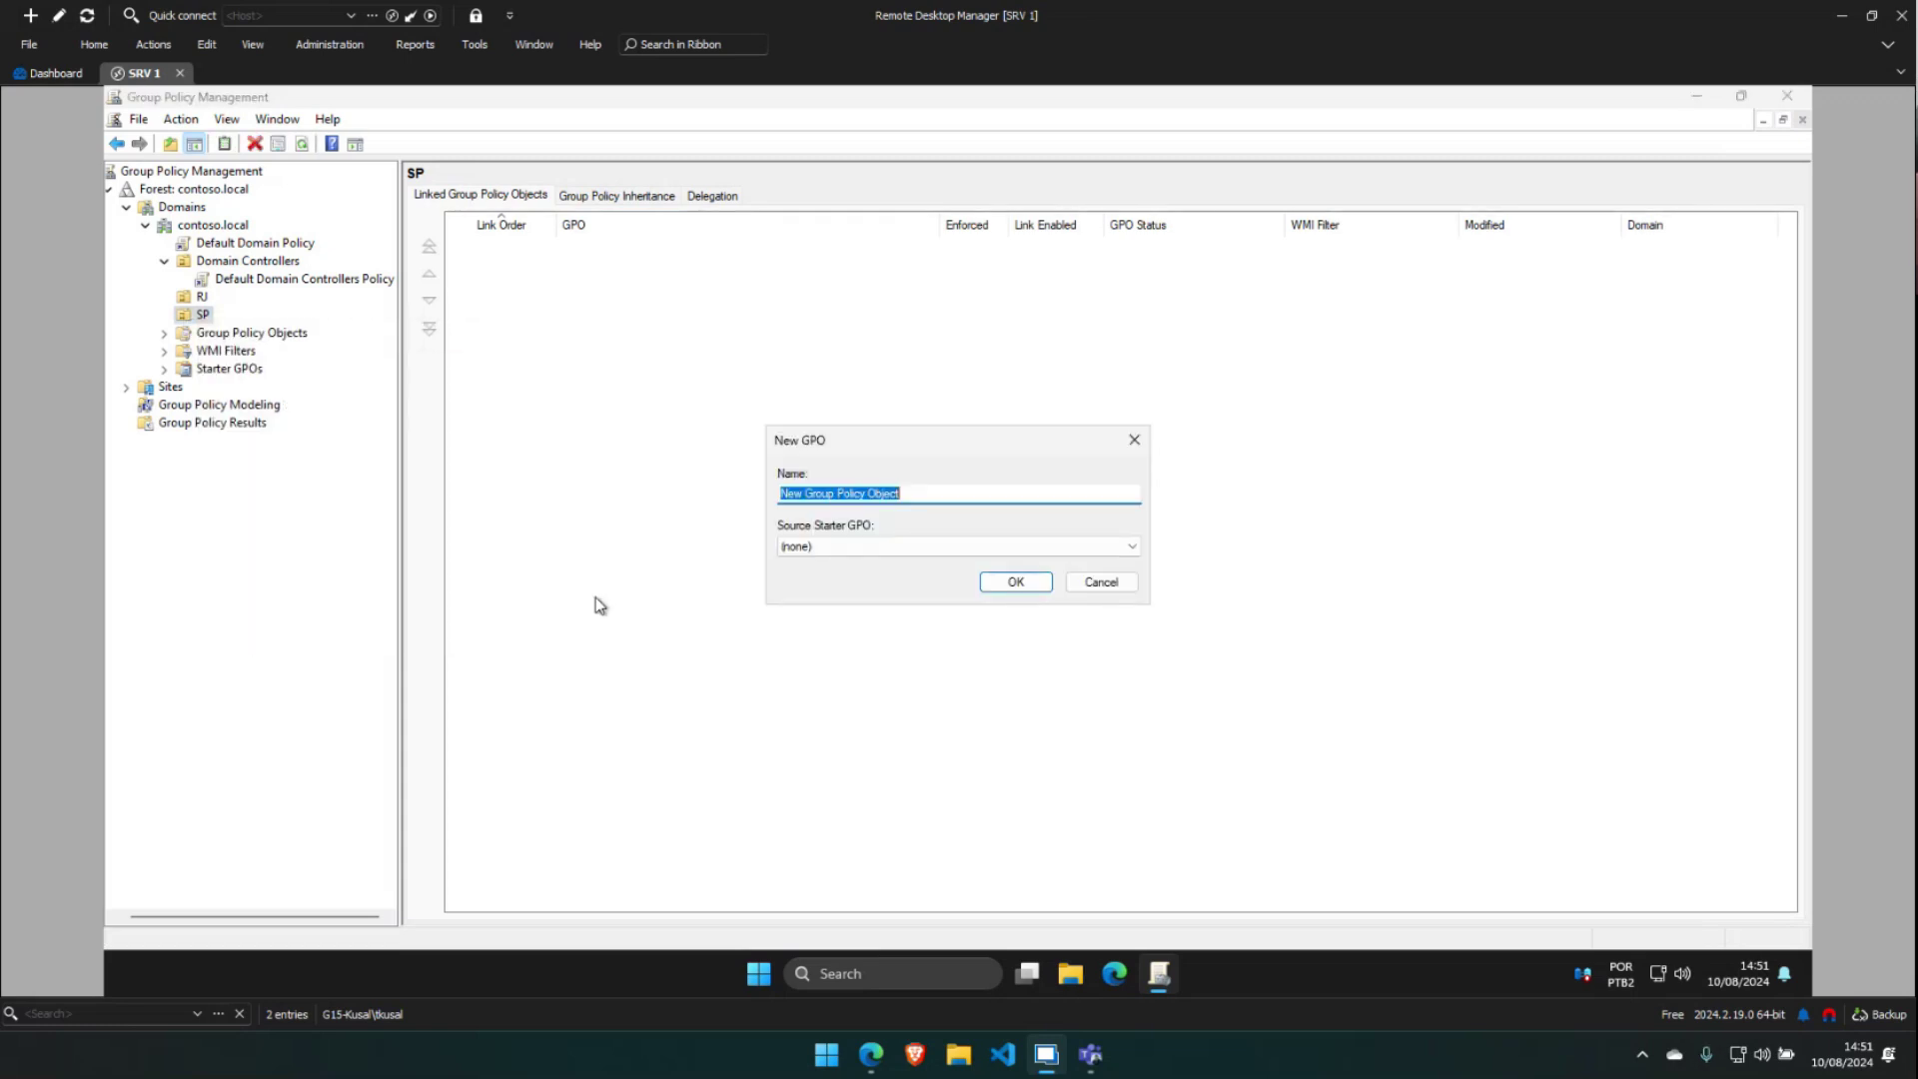
{"action": "type", "text": "Au"}
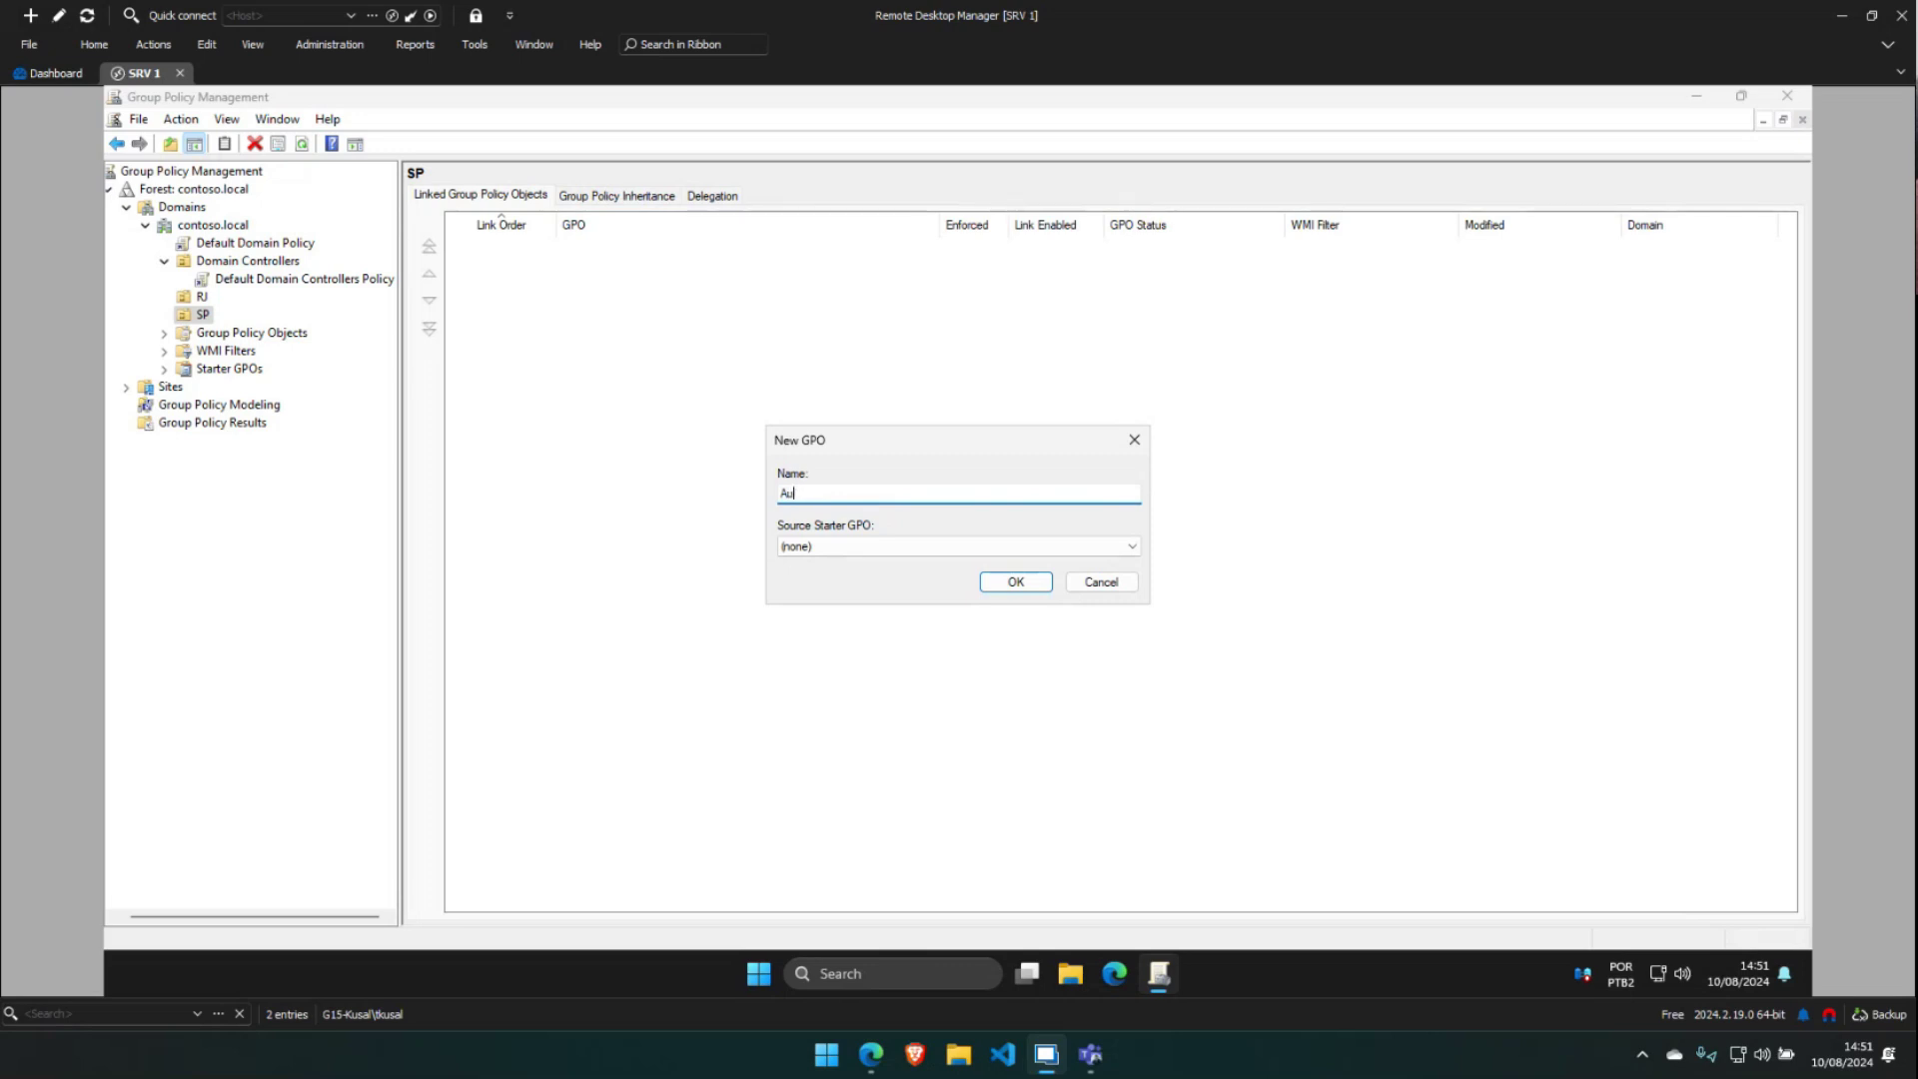
{"action": "type", "text": "tiditar falhas de logon"}
{"action": "key", "text": "Return"}
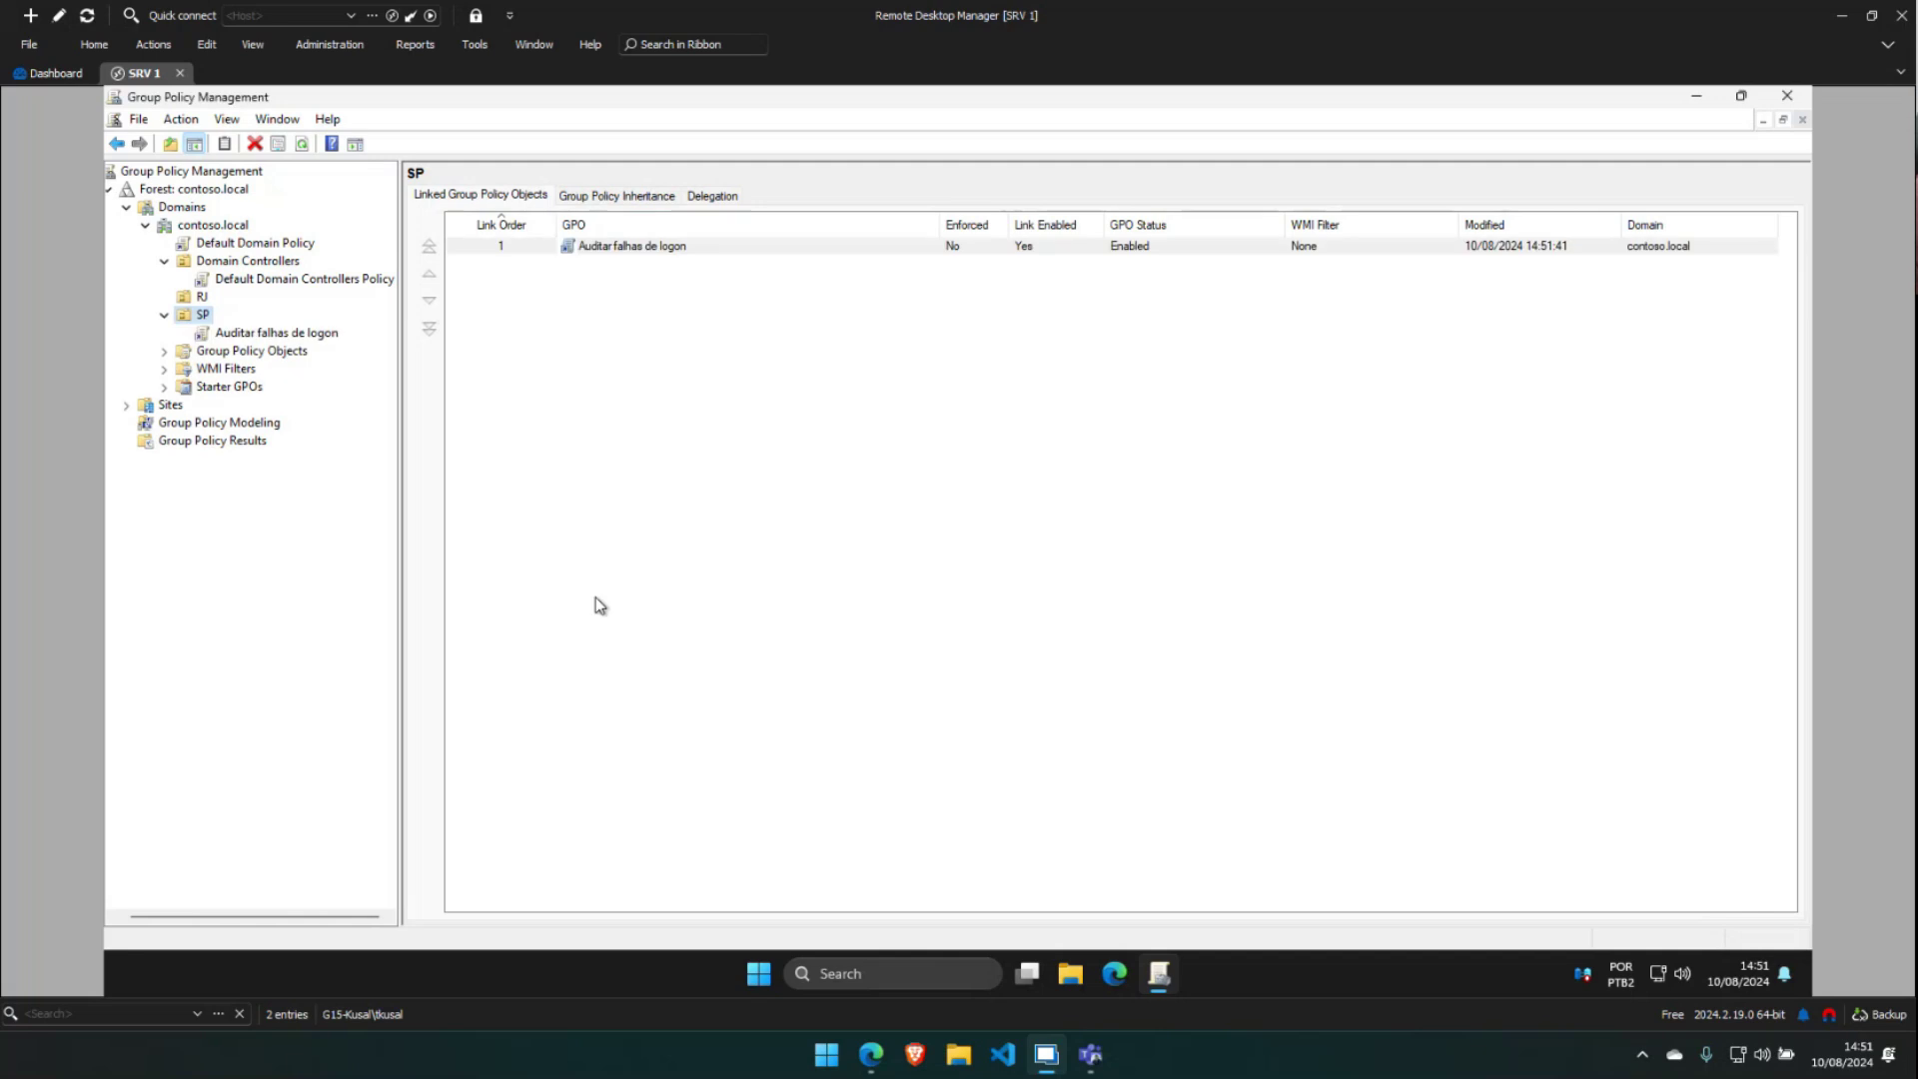
Open the Auditar falhas de logon GPO for editing and expand Advanced Audit Policy Configuration under the computer's Security Settings
{"action": "right_click", "coordinate": [250, 332]}
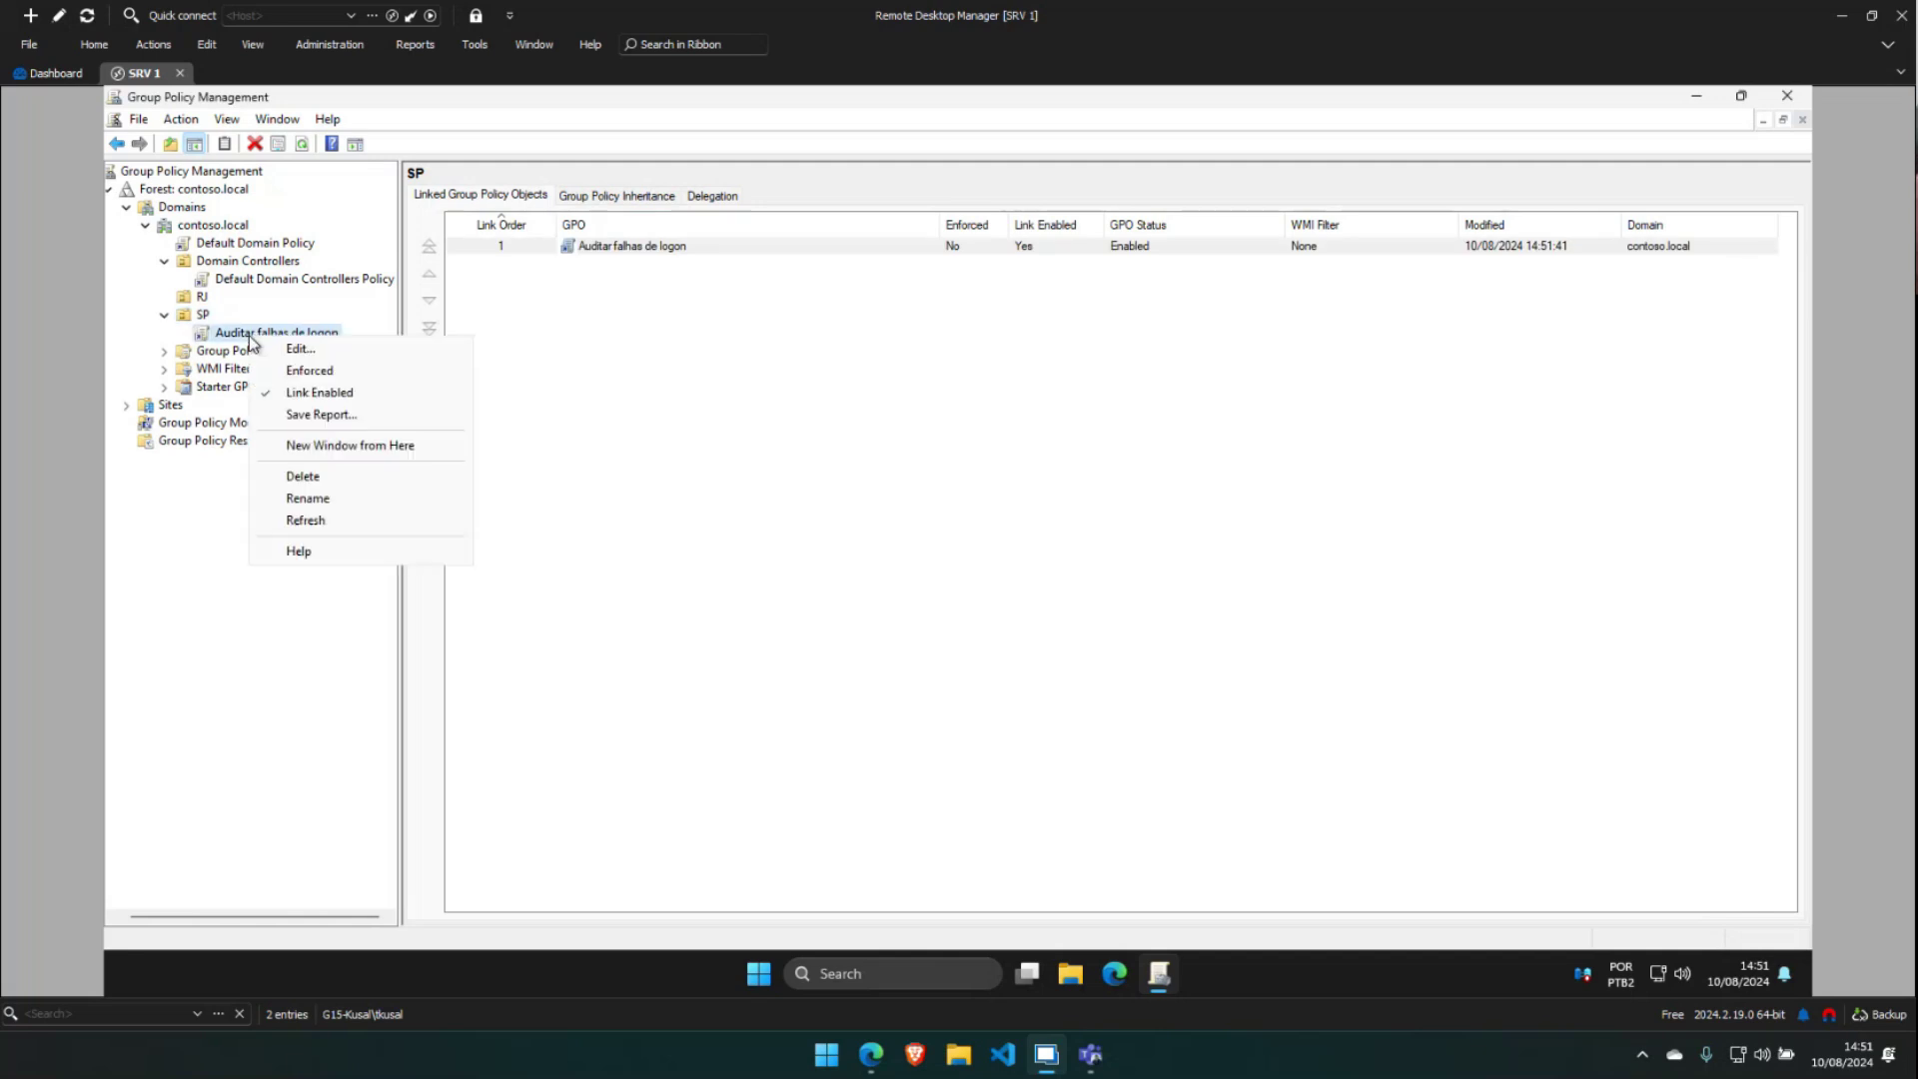
{"action": "left_click", "coordinate": [297, 348]}
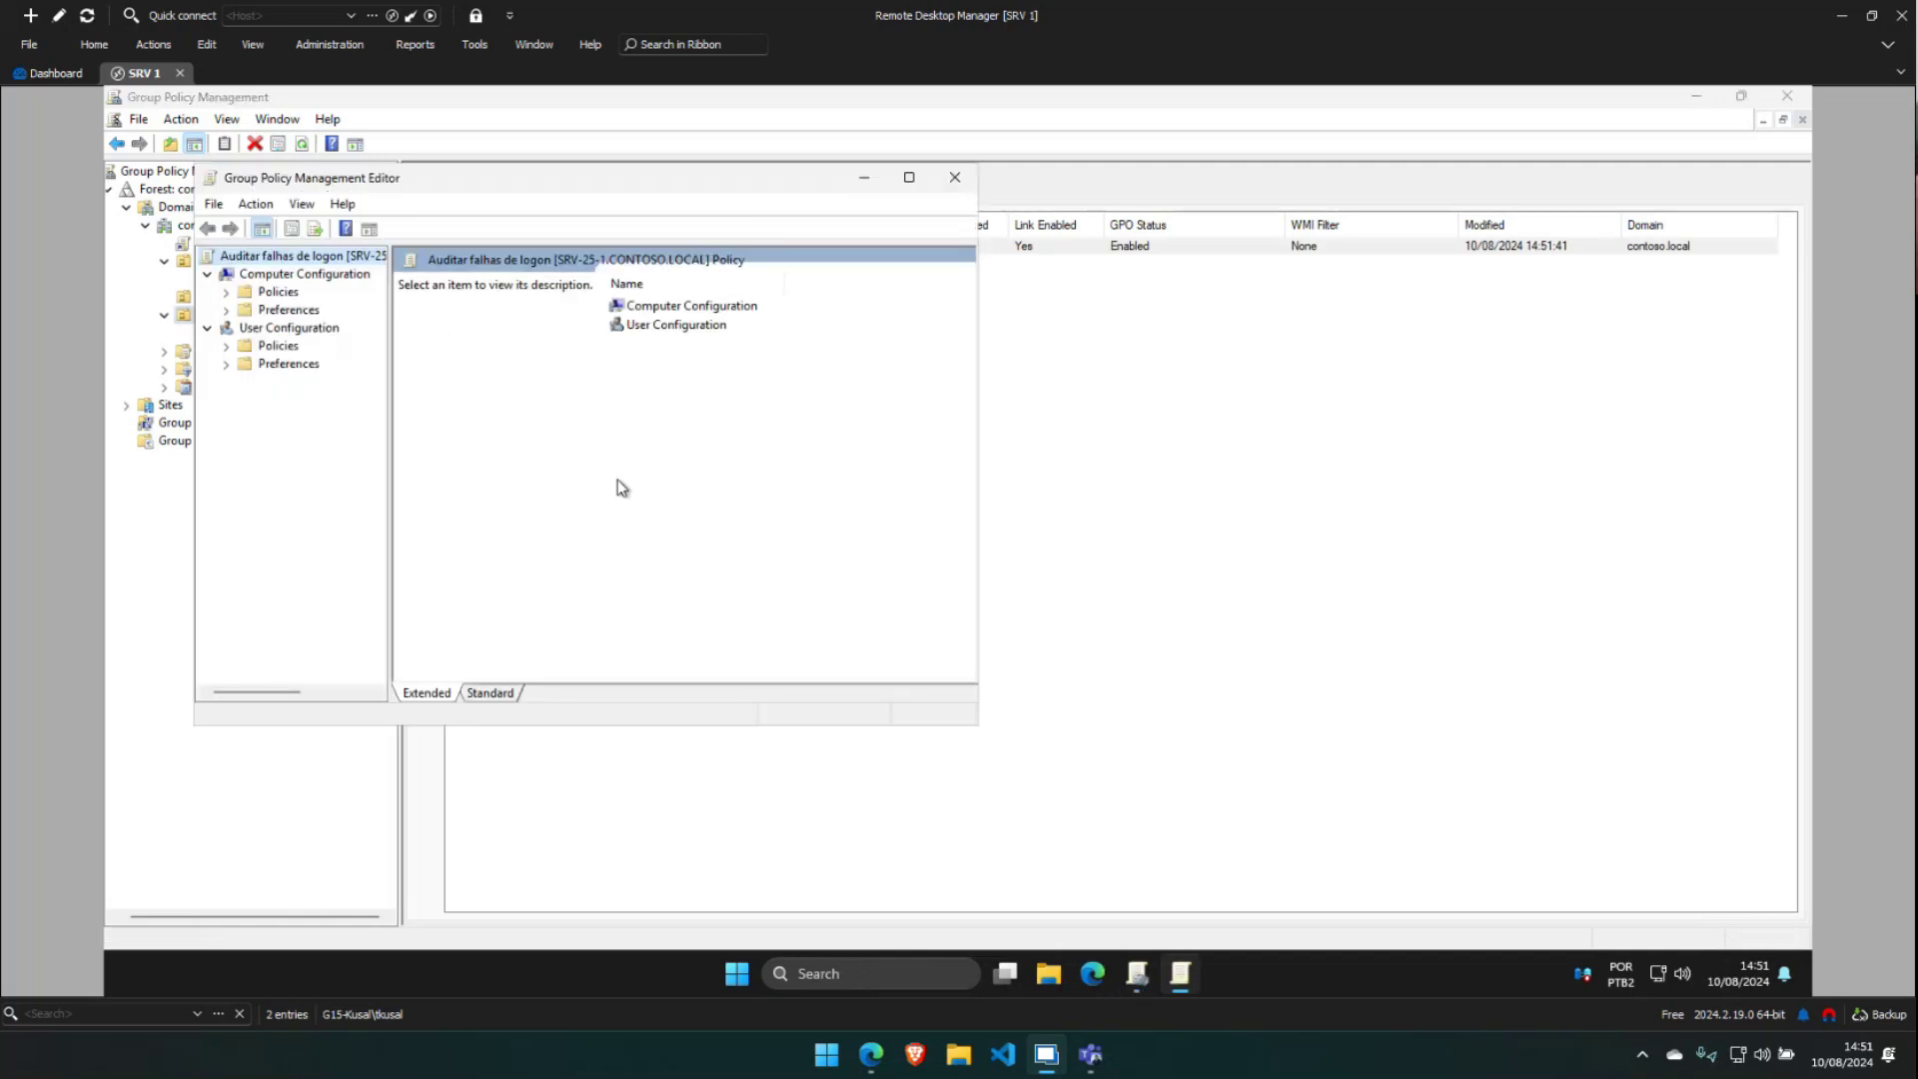
{"action": "left_click_drag", "start_coordinate": [281, 184], "coordinate": [805, 205]}
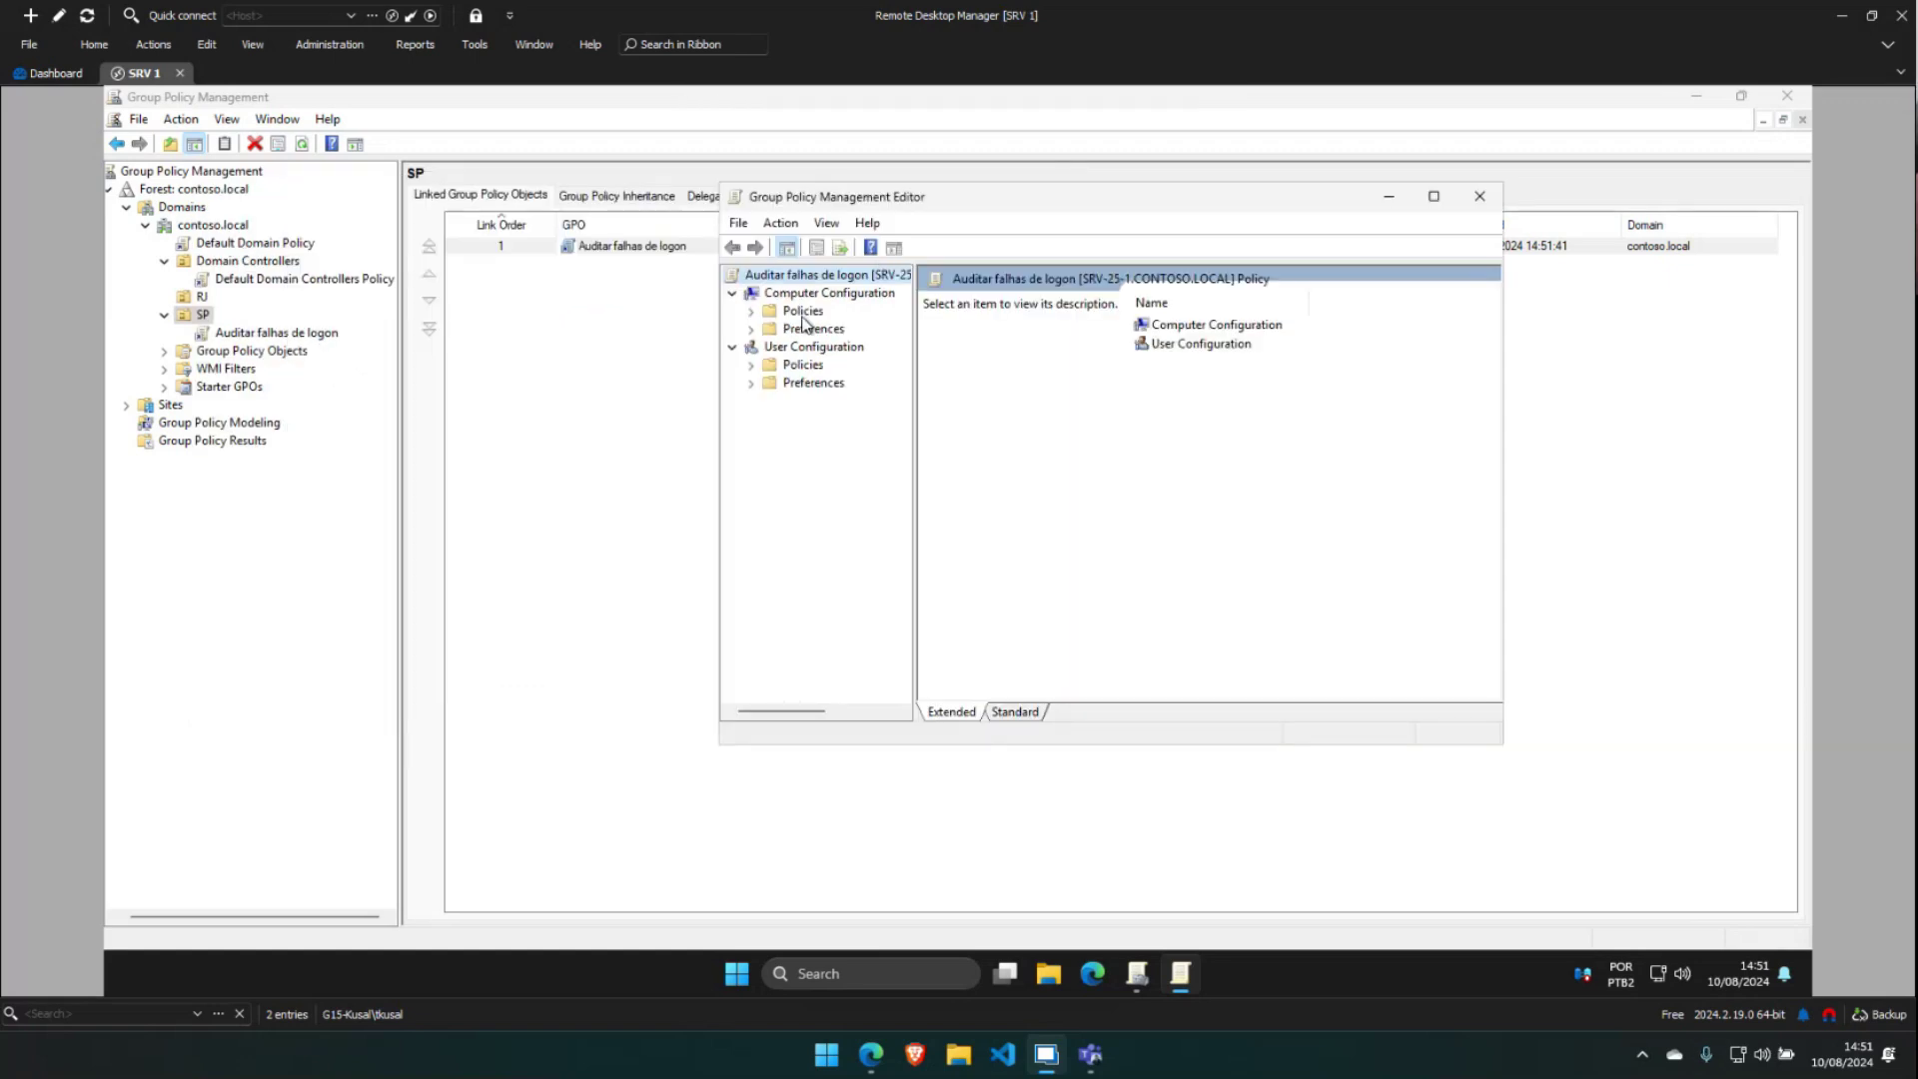
{"action": "left_click", "coordinate": [808, 295]}
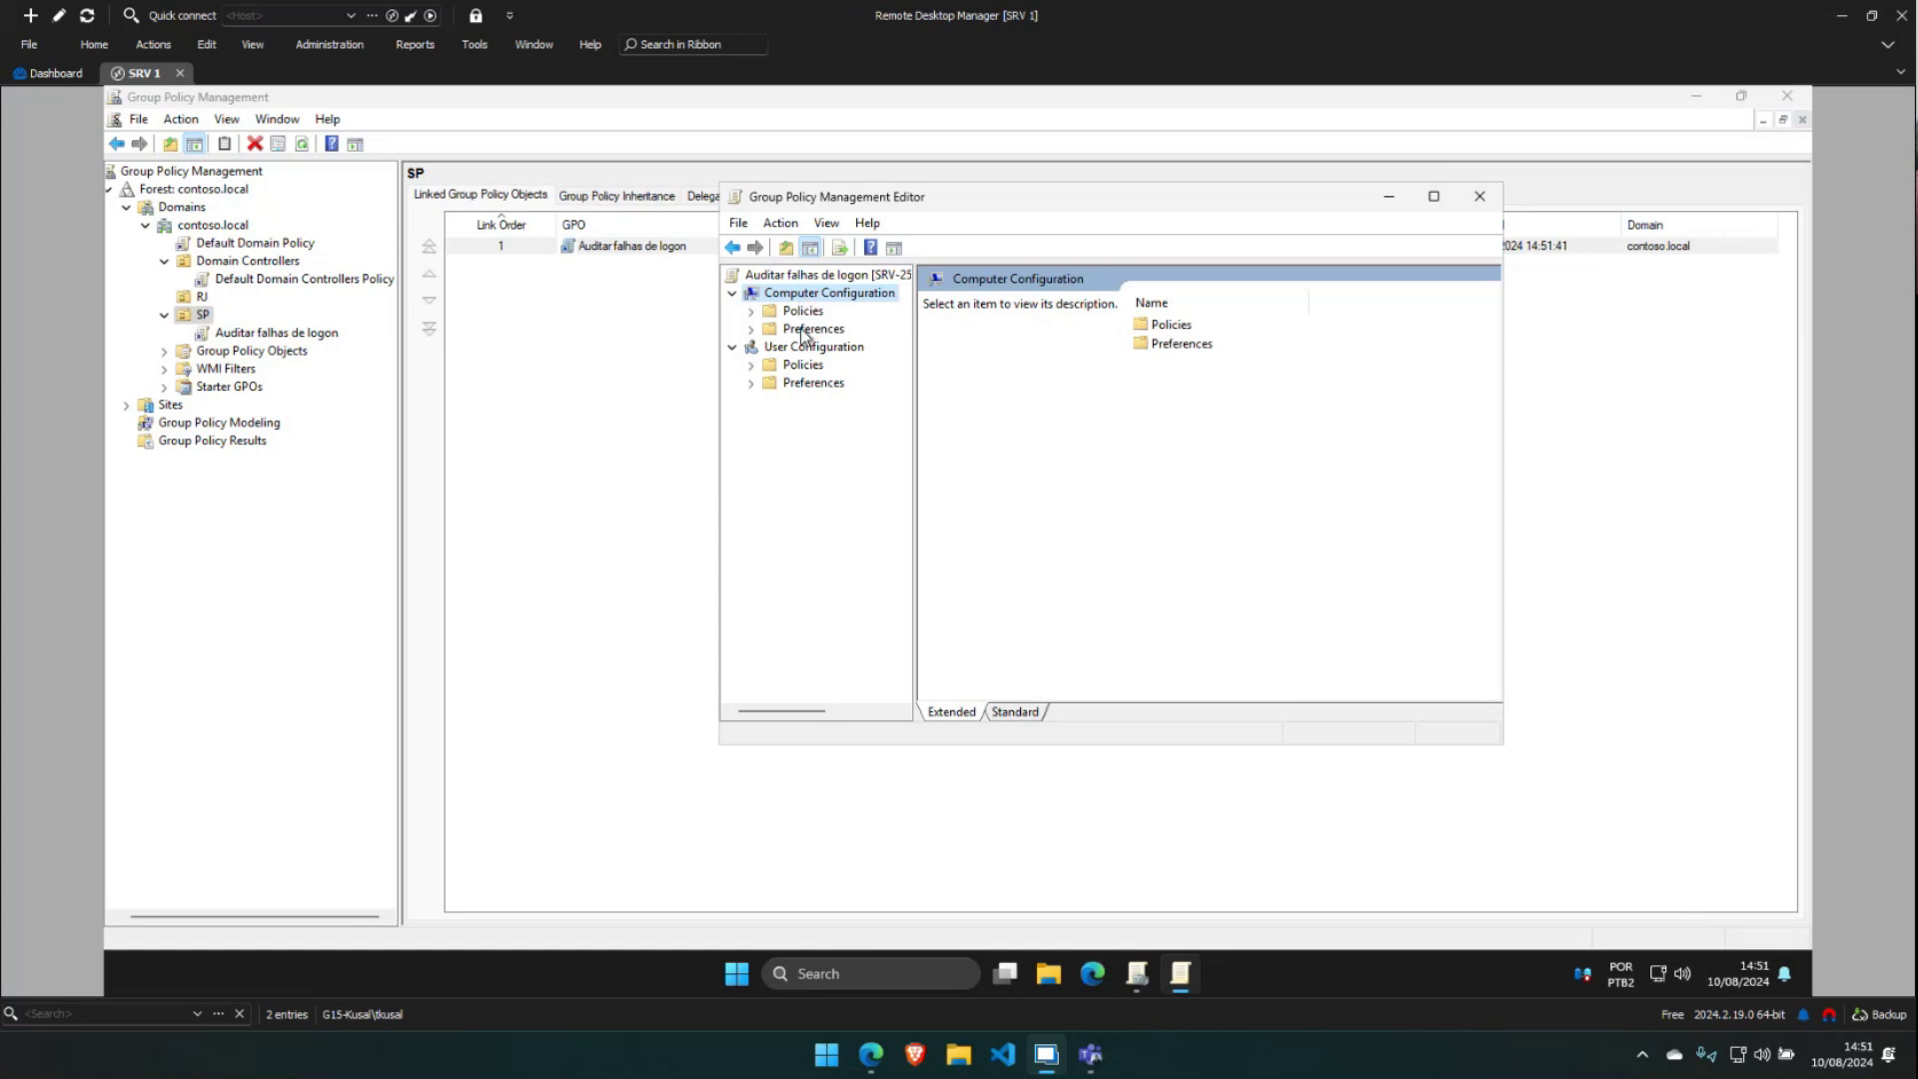
{"action": "double_click", "coordinate": [804, 310]}
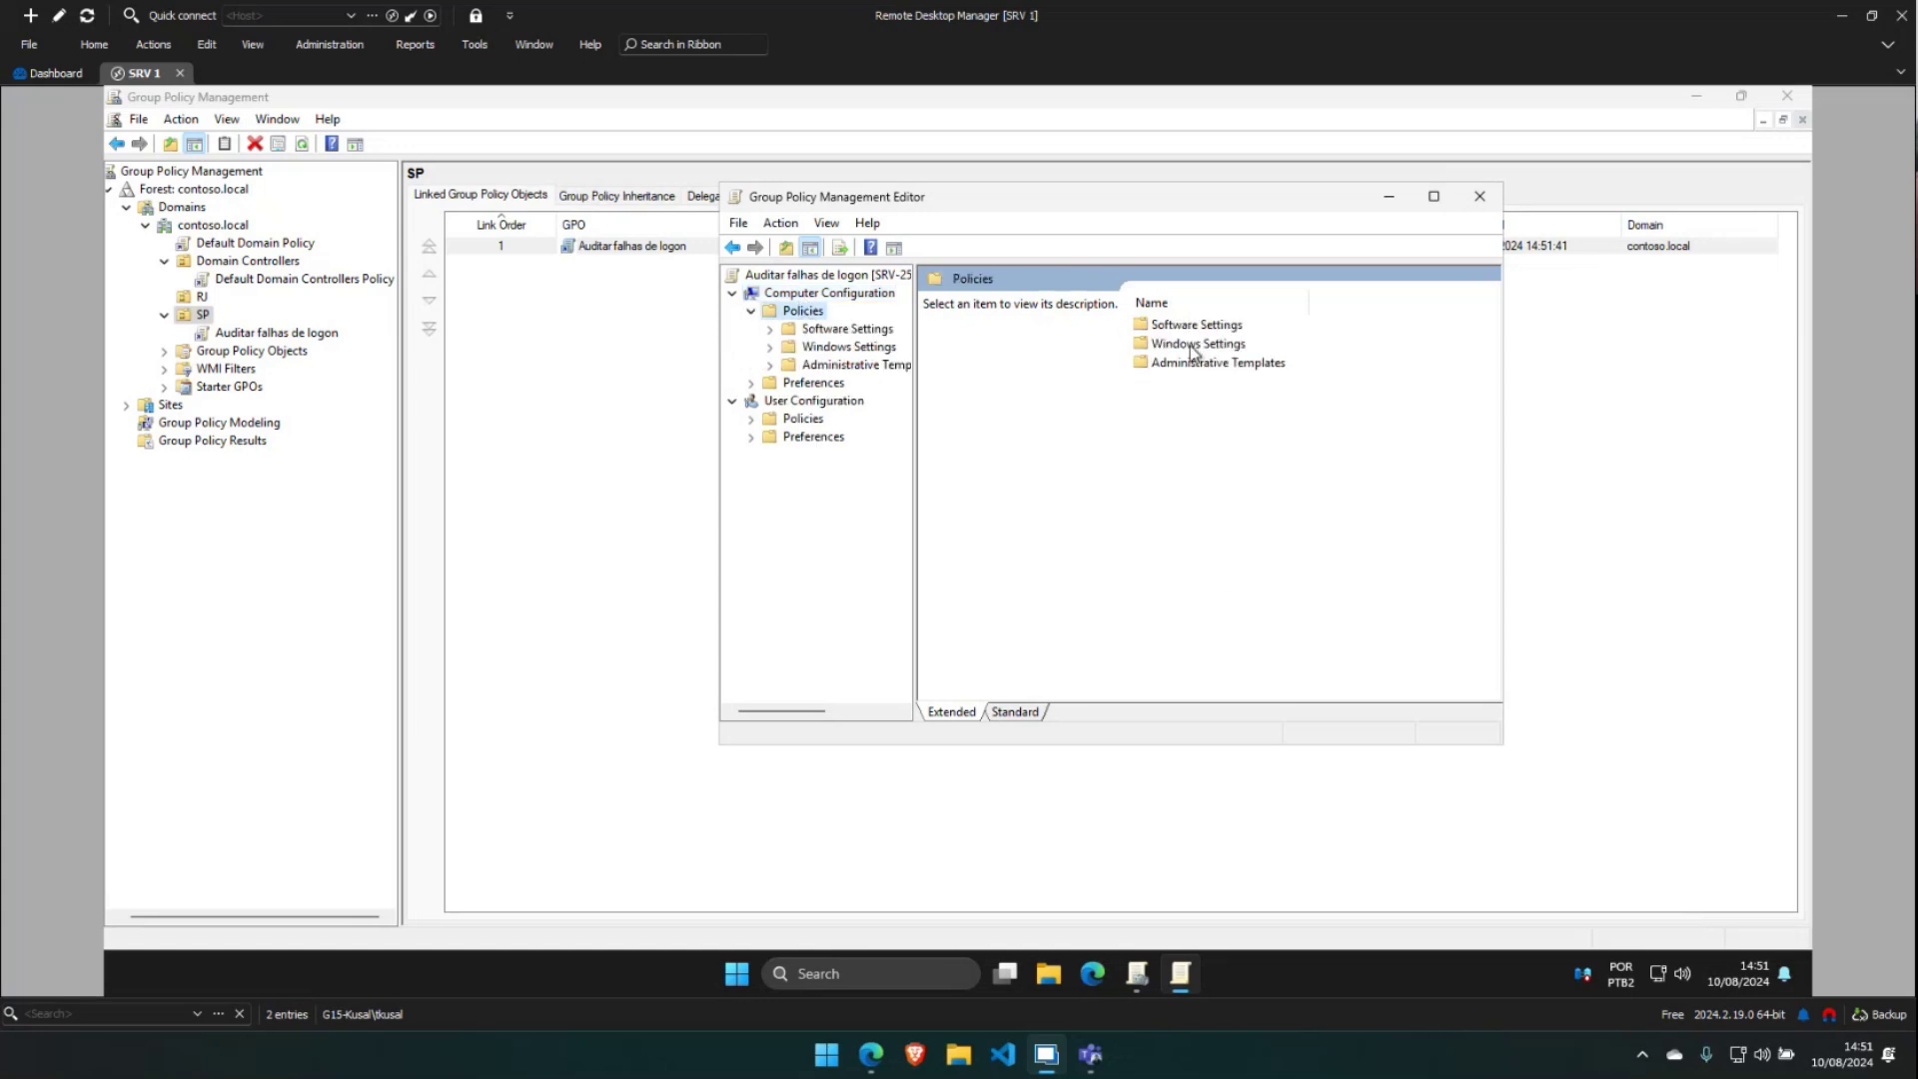
{"action": "double_click", "coordinate": [1189, 345]}
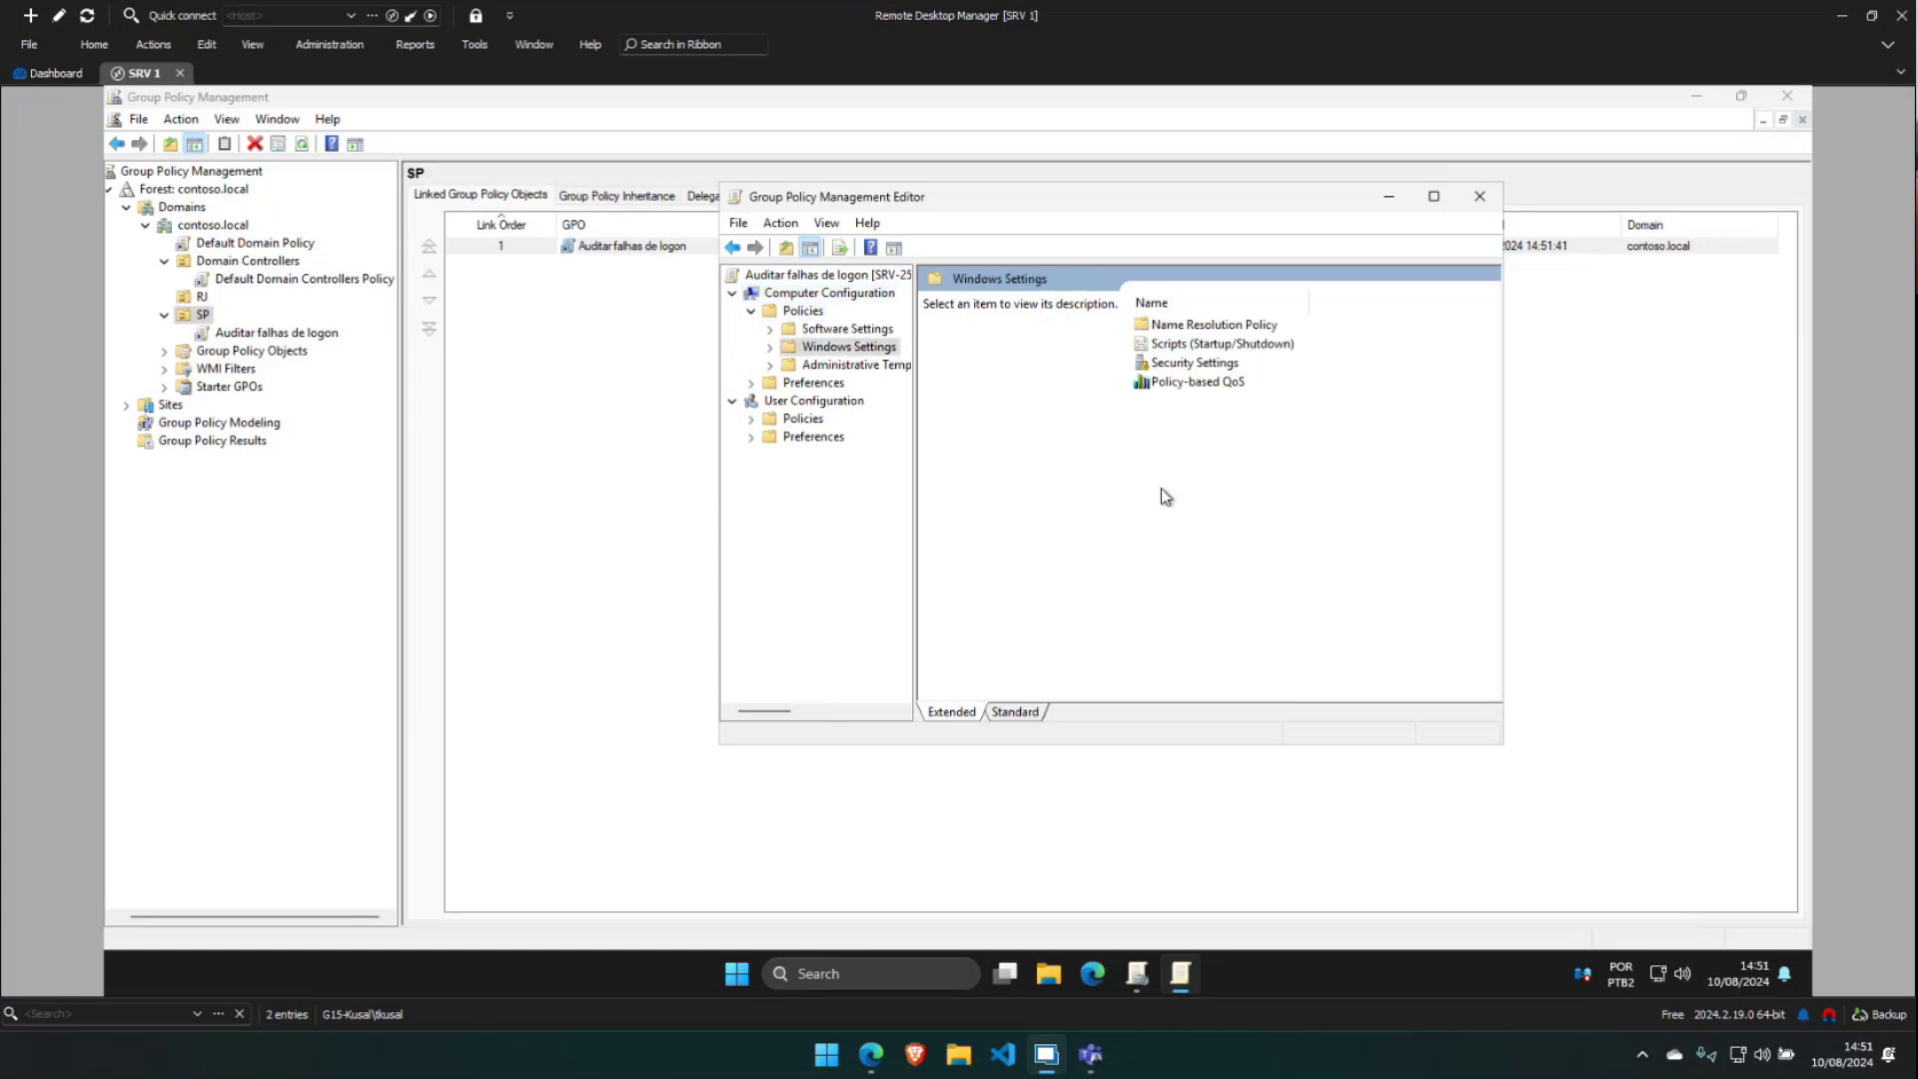
{"action": "double_click", "coordinate": [1183, 362]}
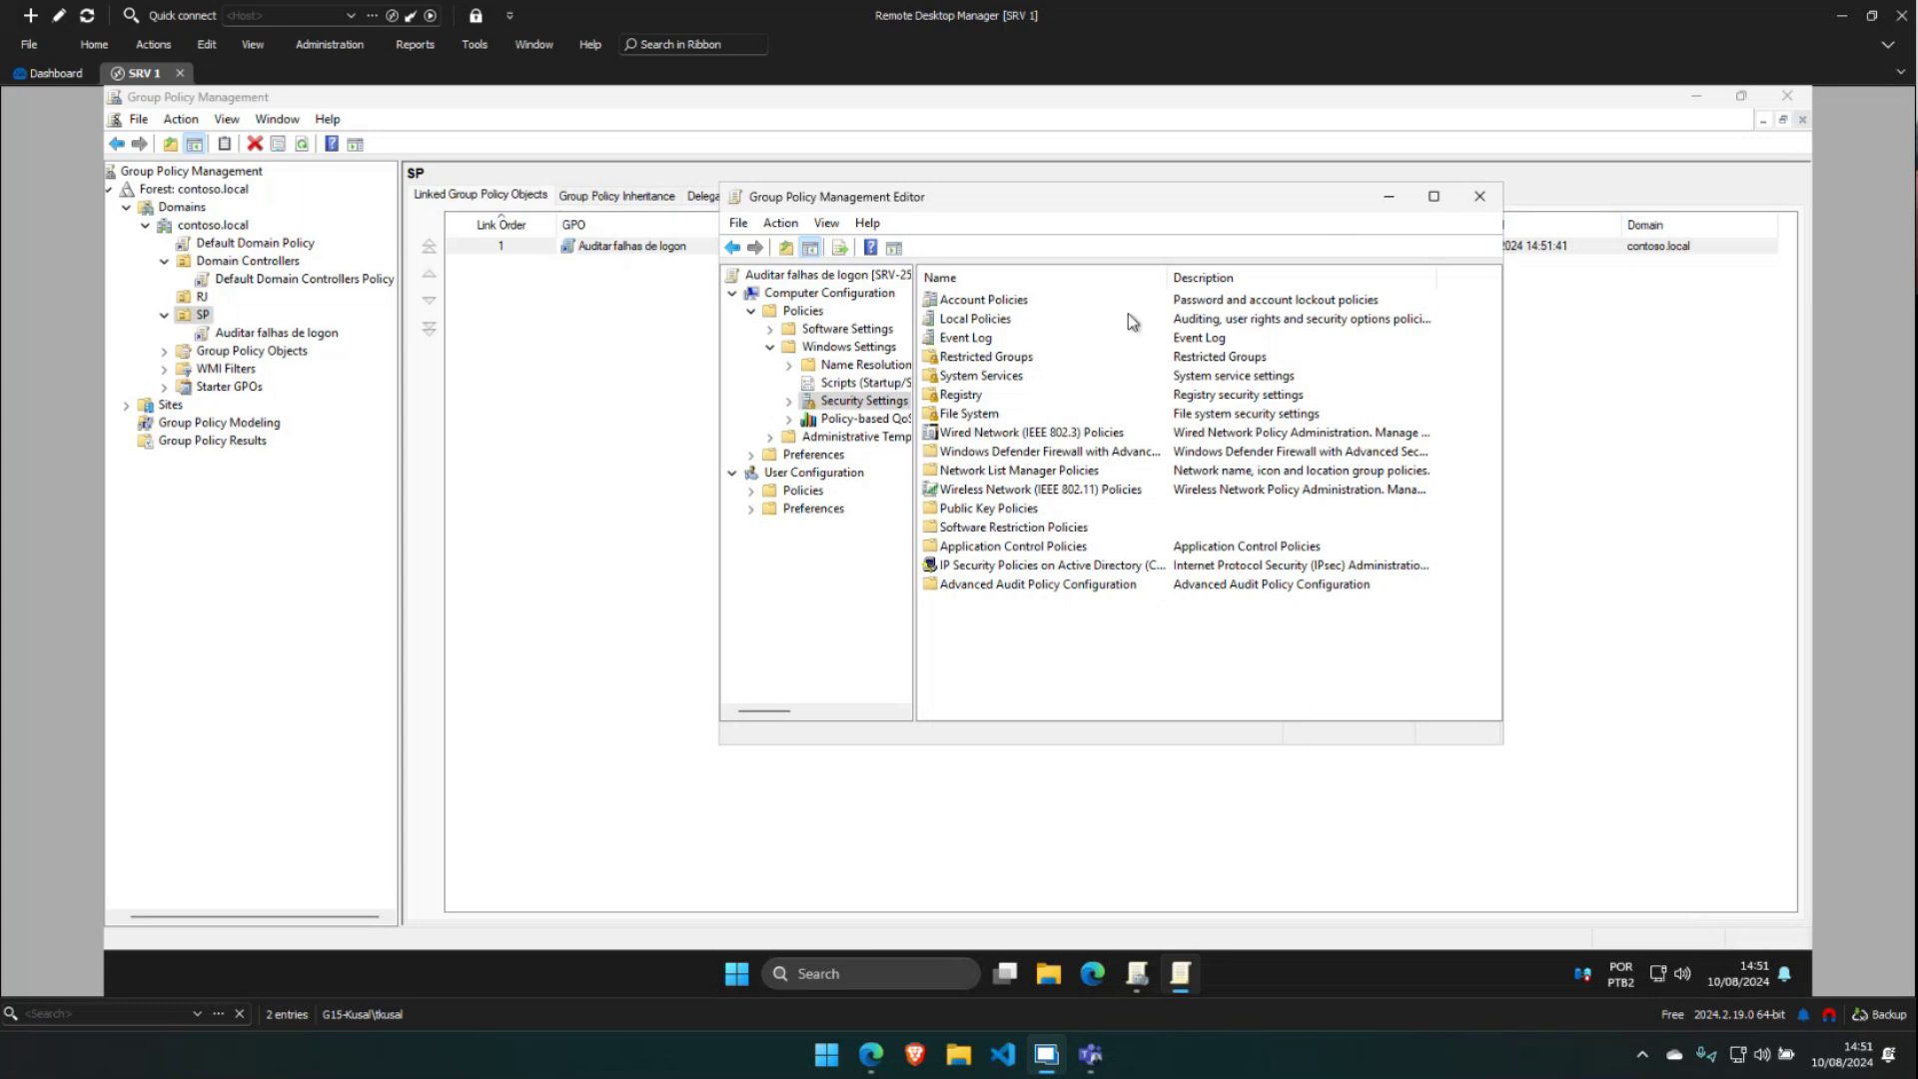
{"action": "double_click", "coordinate": [1039, 584]}
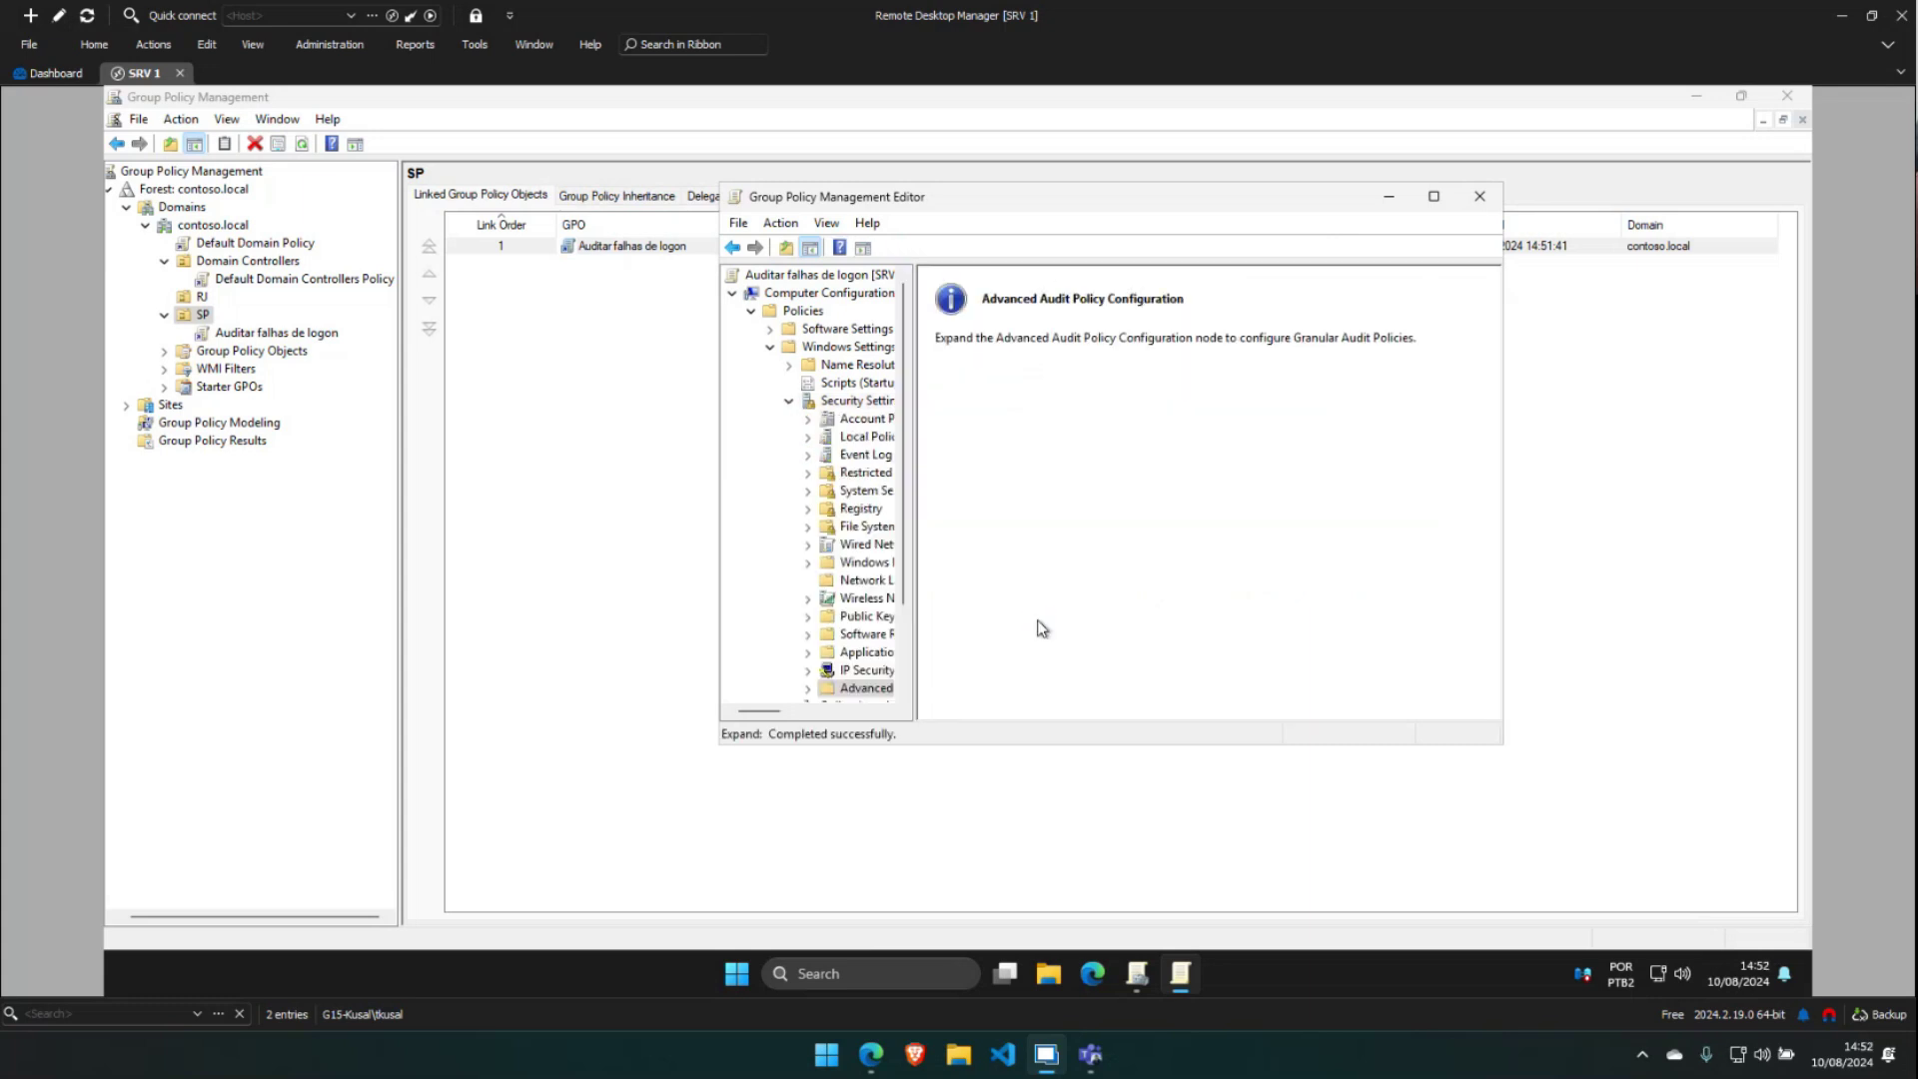
{"action": "double_click", "coordinate": [822, 689]}
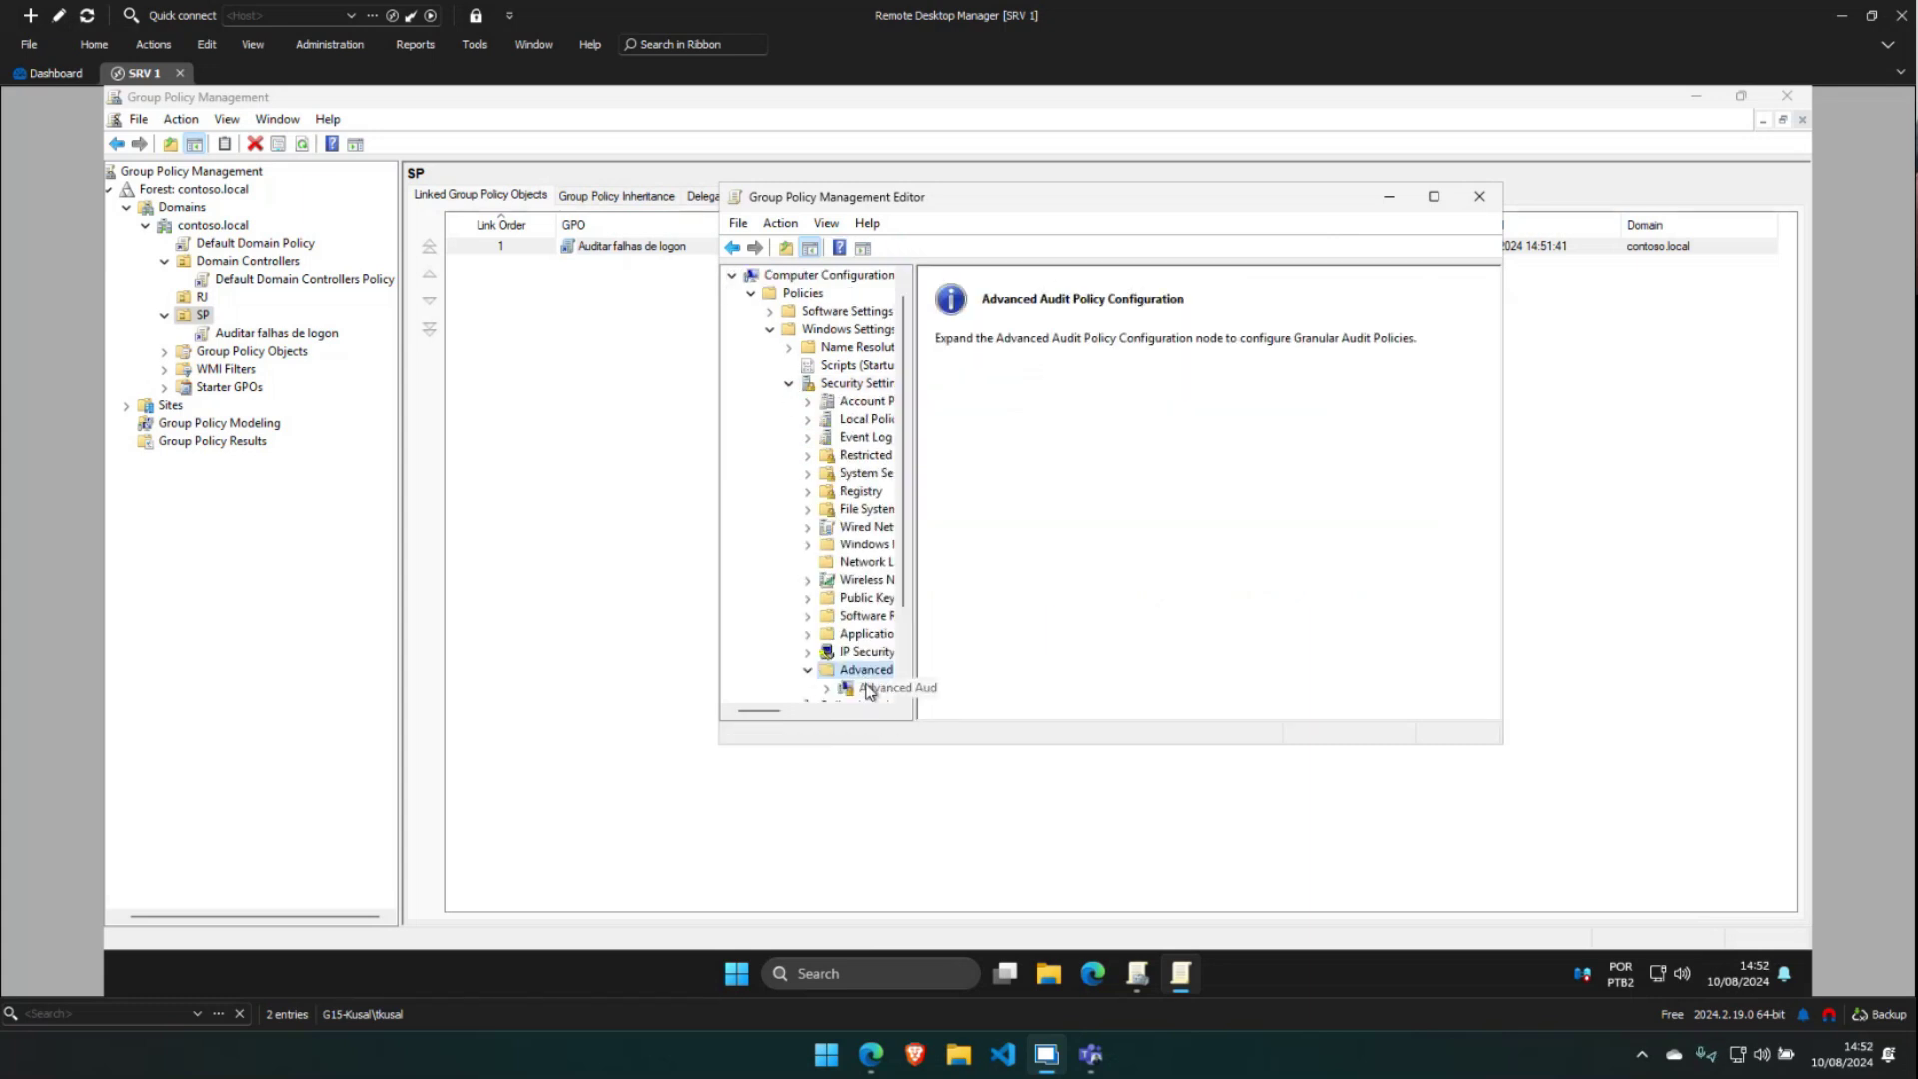
Open the Logon/Logoff category under Audit Policies, with the policy editor maximized and its tree pane widened
{"action": "scroll", "coordinate": [868, 696], "scroll_direction": "down", "scroll_amount": 2}
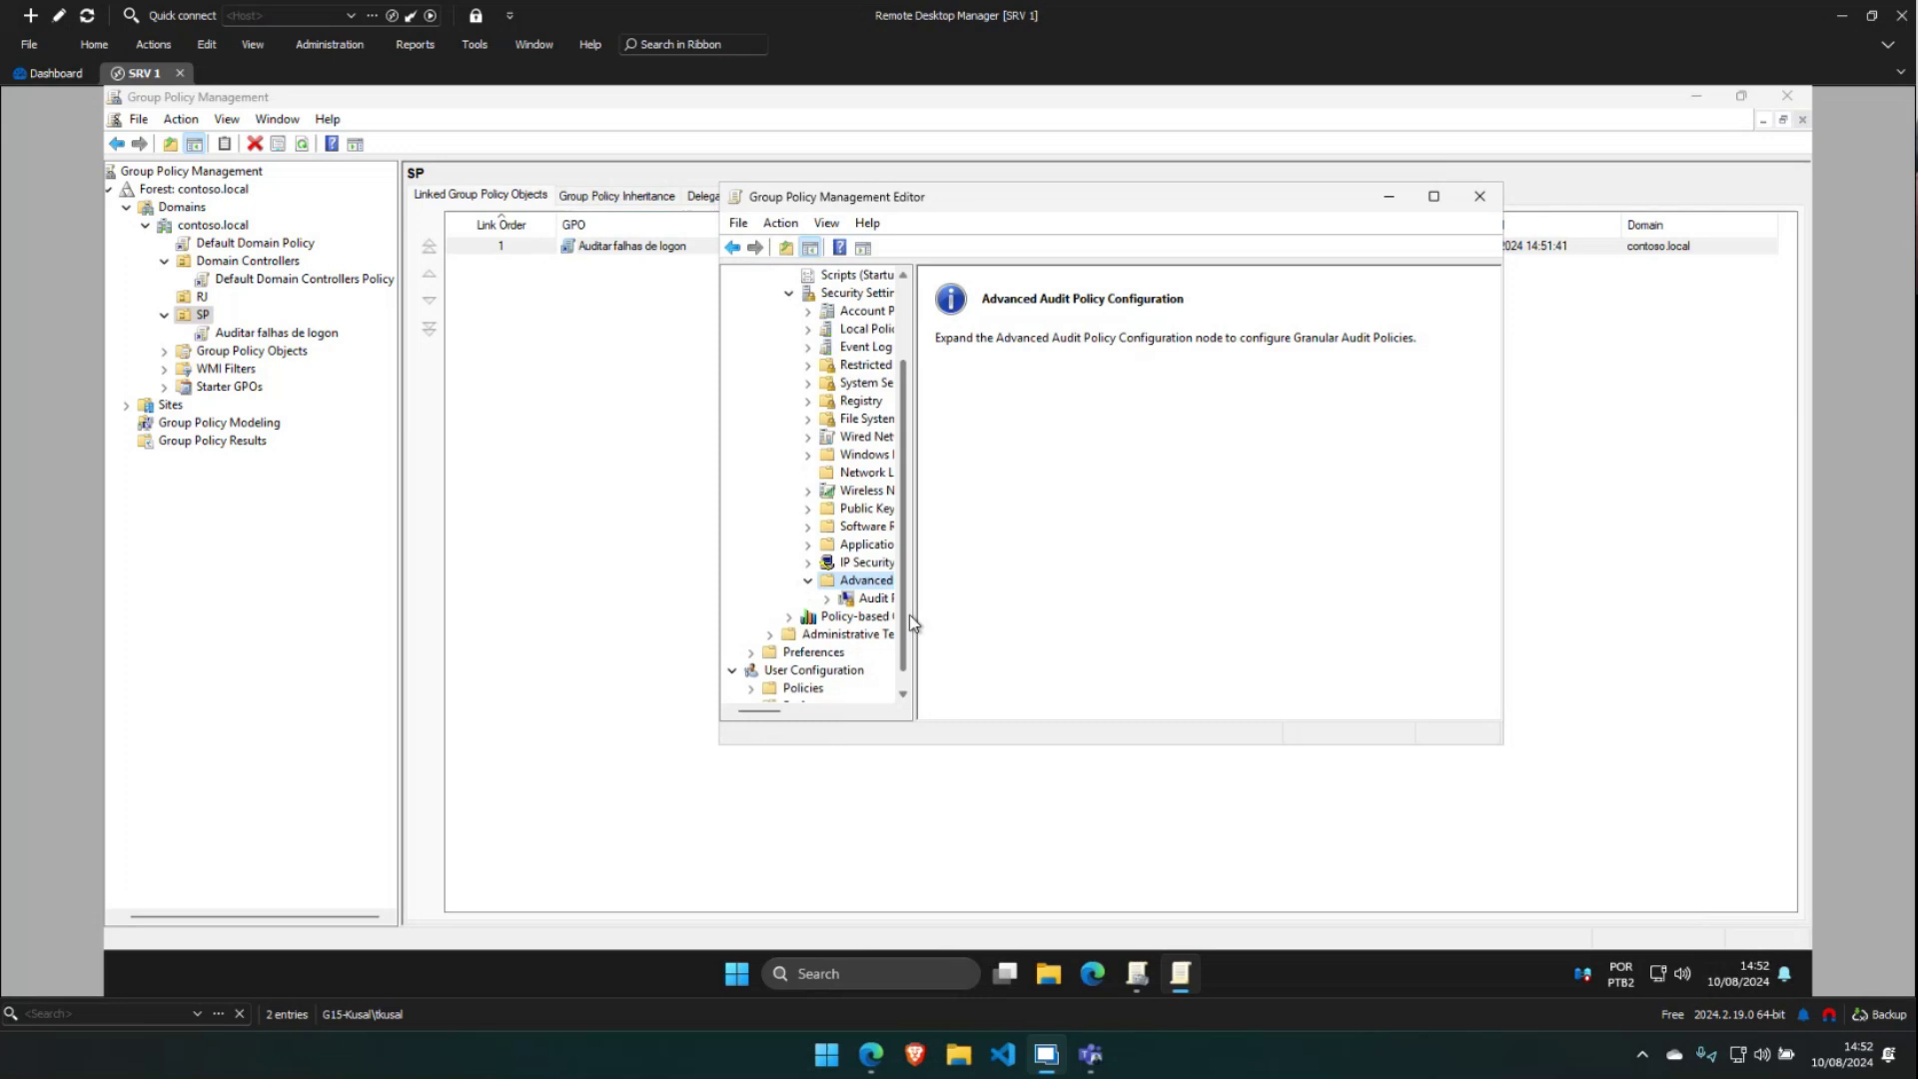
{"action": "double_click", "coordinate": [861, 599]}
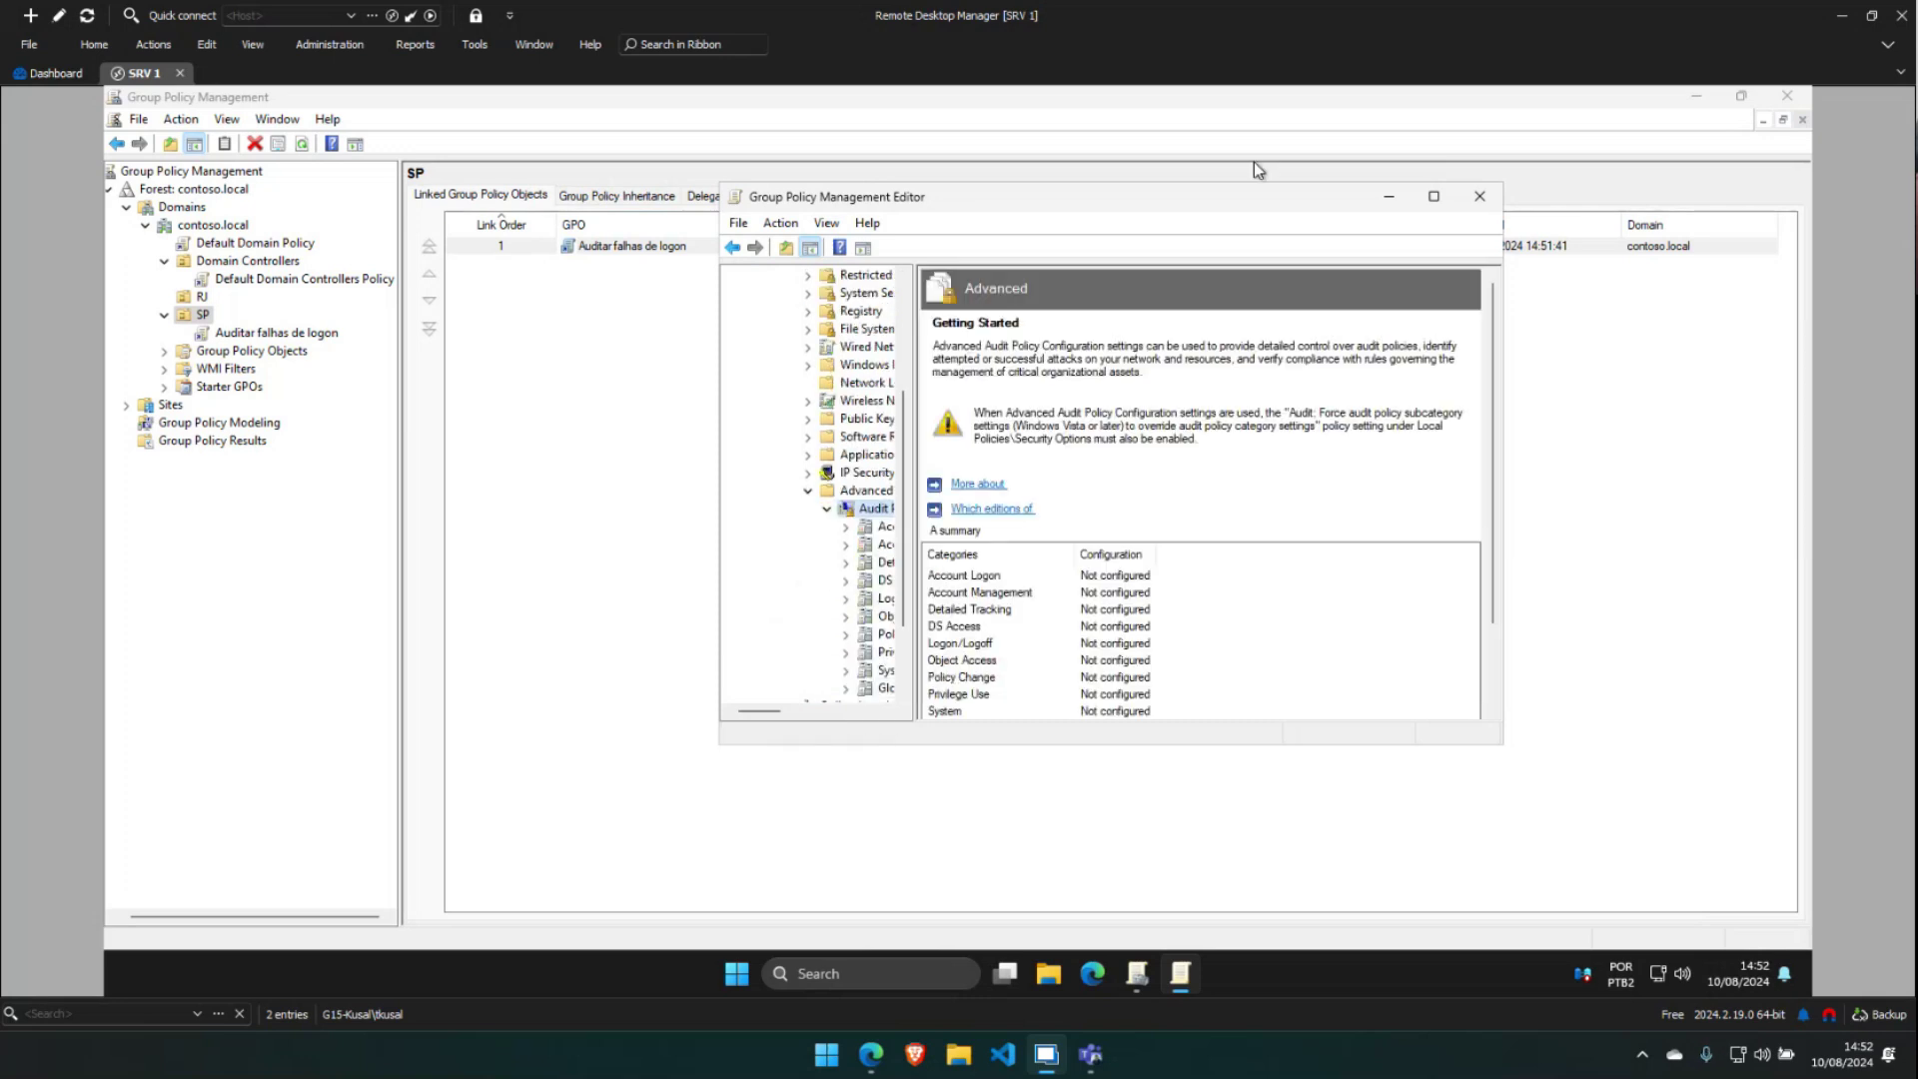
{"action": "left_click", "coordinate": [1434, 195]}
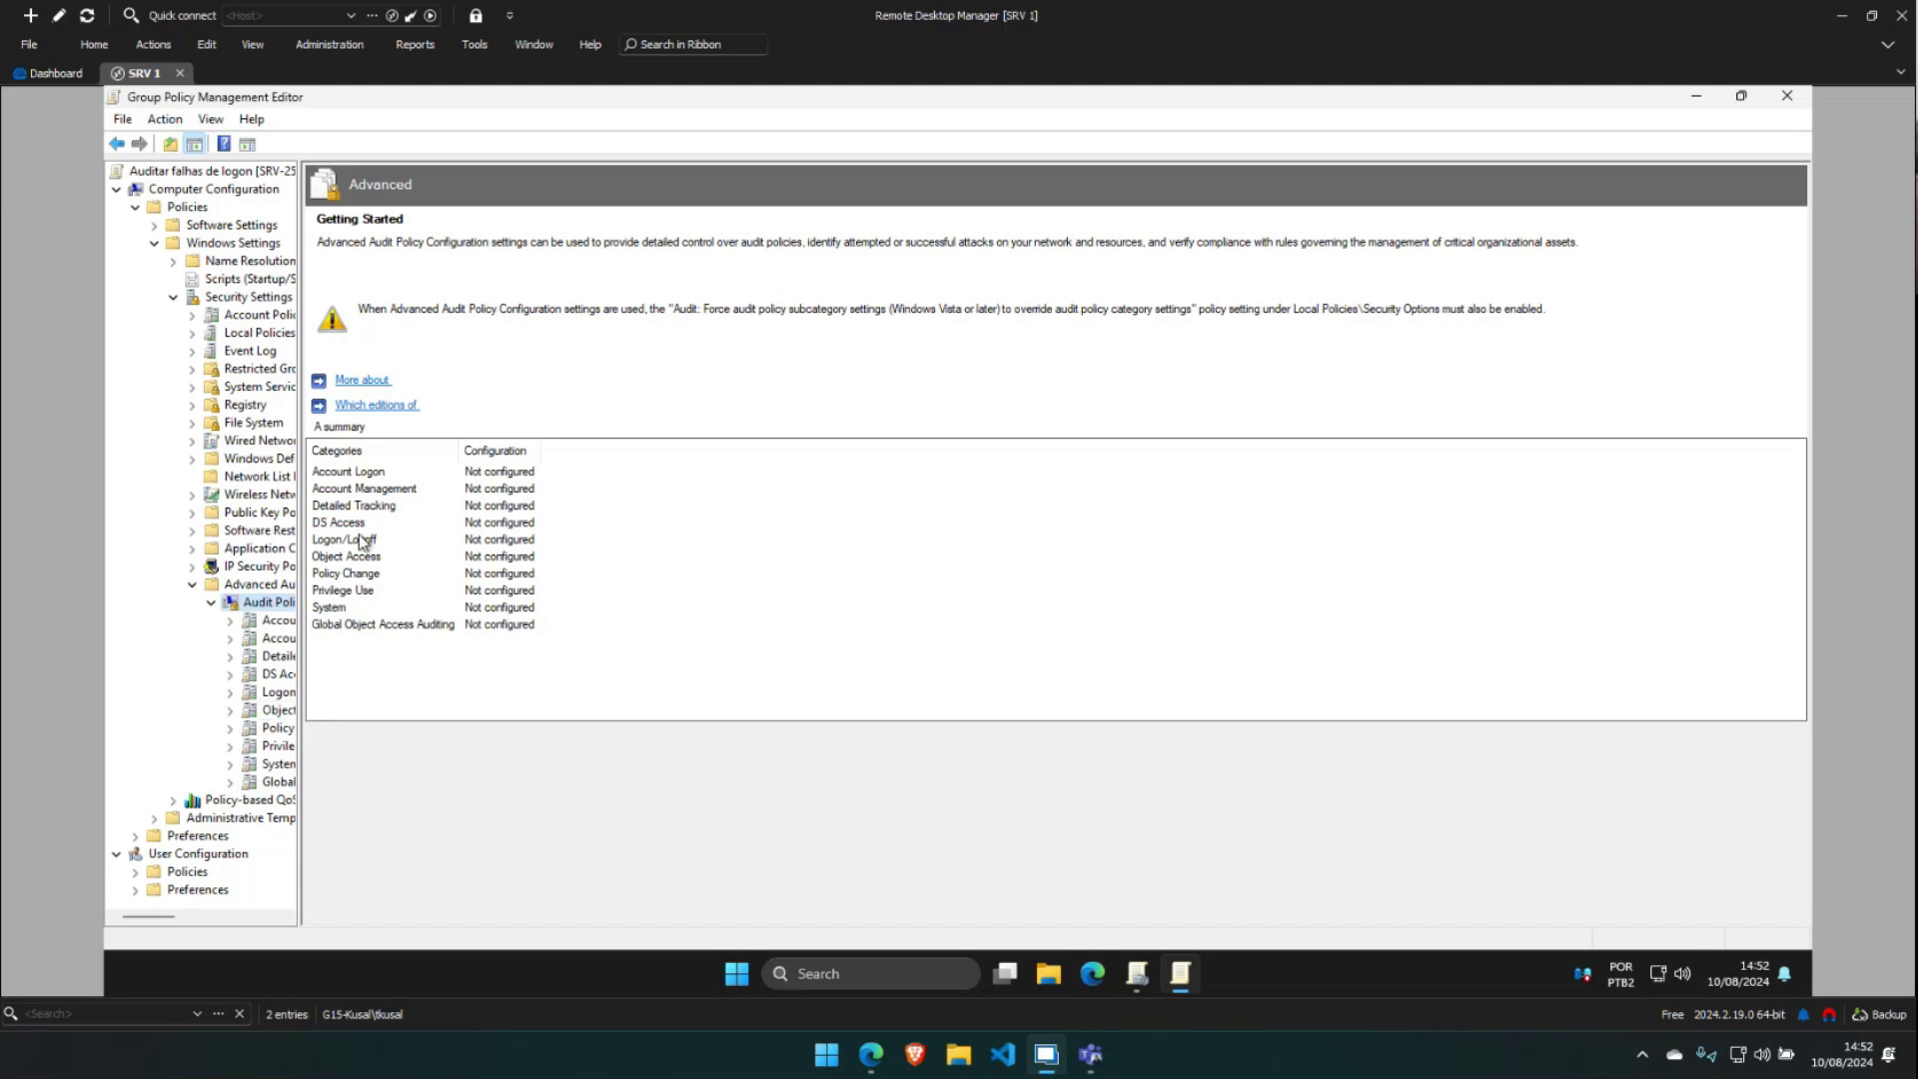
{"action": "left_click_drag", "start_coordinate": [305, 609], "coordinate": [477, 604]}
{"action": "double_click", "coordinate": [530, 540]}
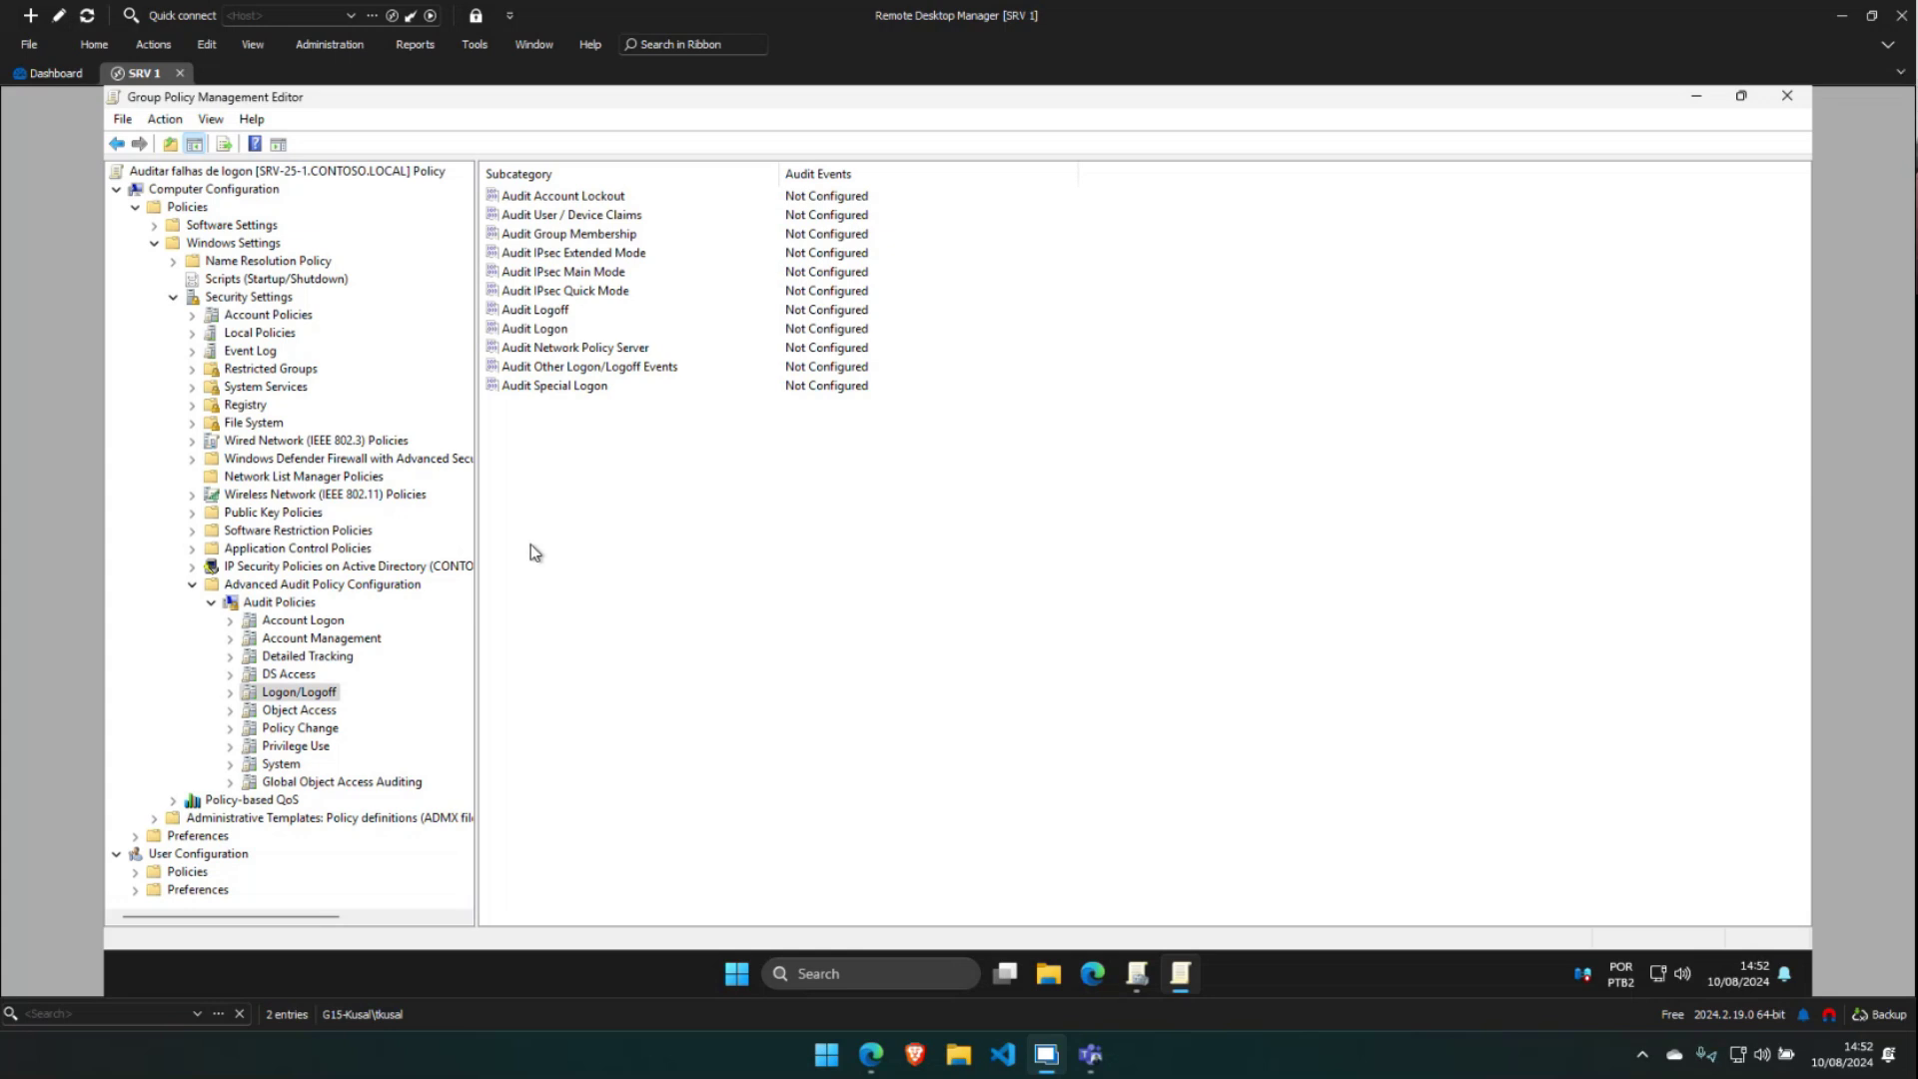
Configure Audit Logon to record only Failure events, close the policy editor, and minimize Group Policy Management
{"action": "left_click", "coordinate": [516, 334]}
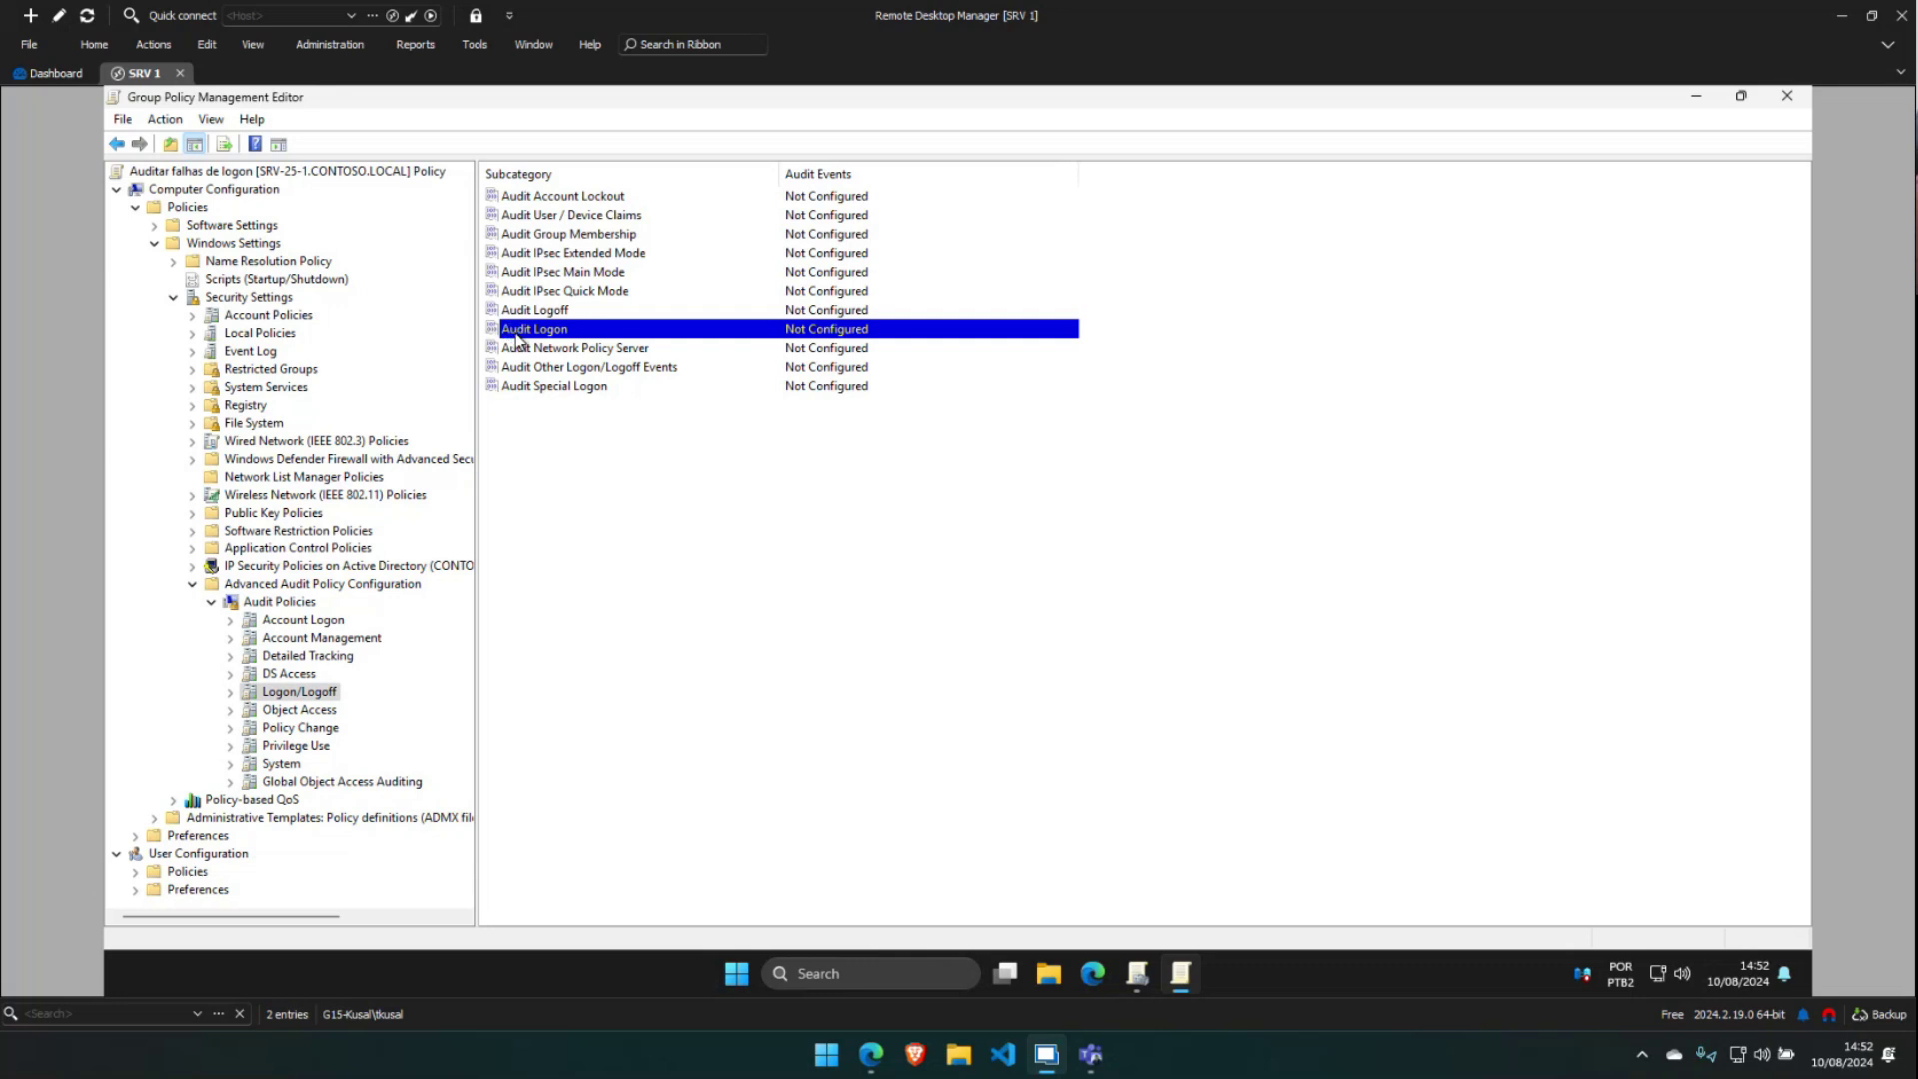
{"action": "double_click", "coordinate": [527, 337]}
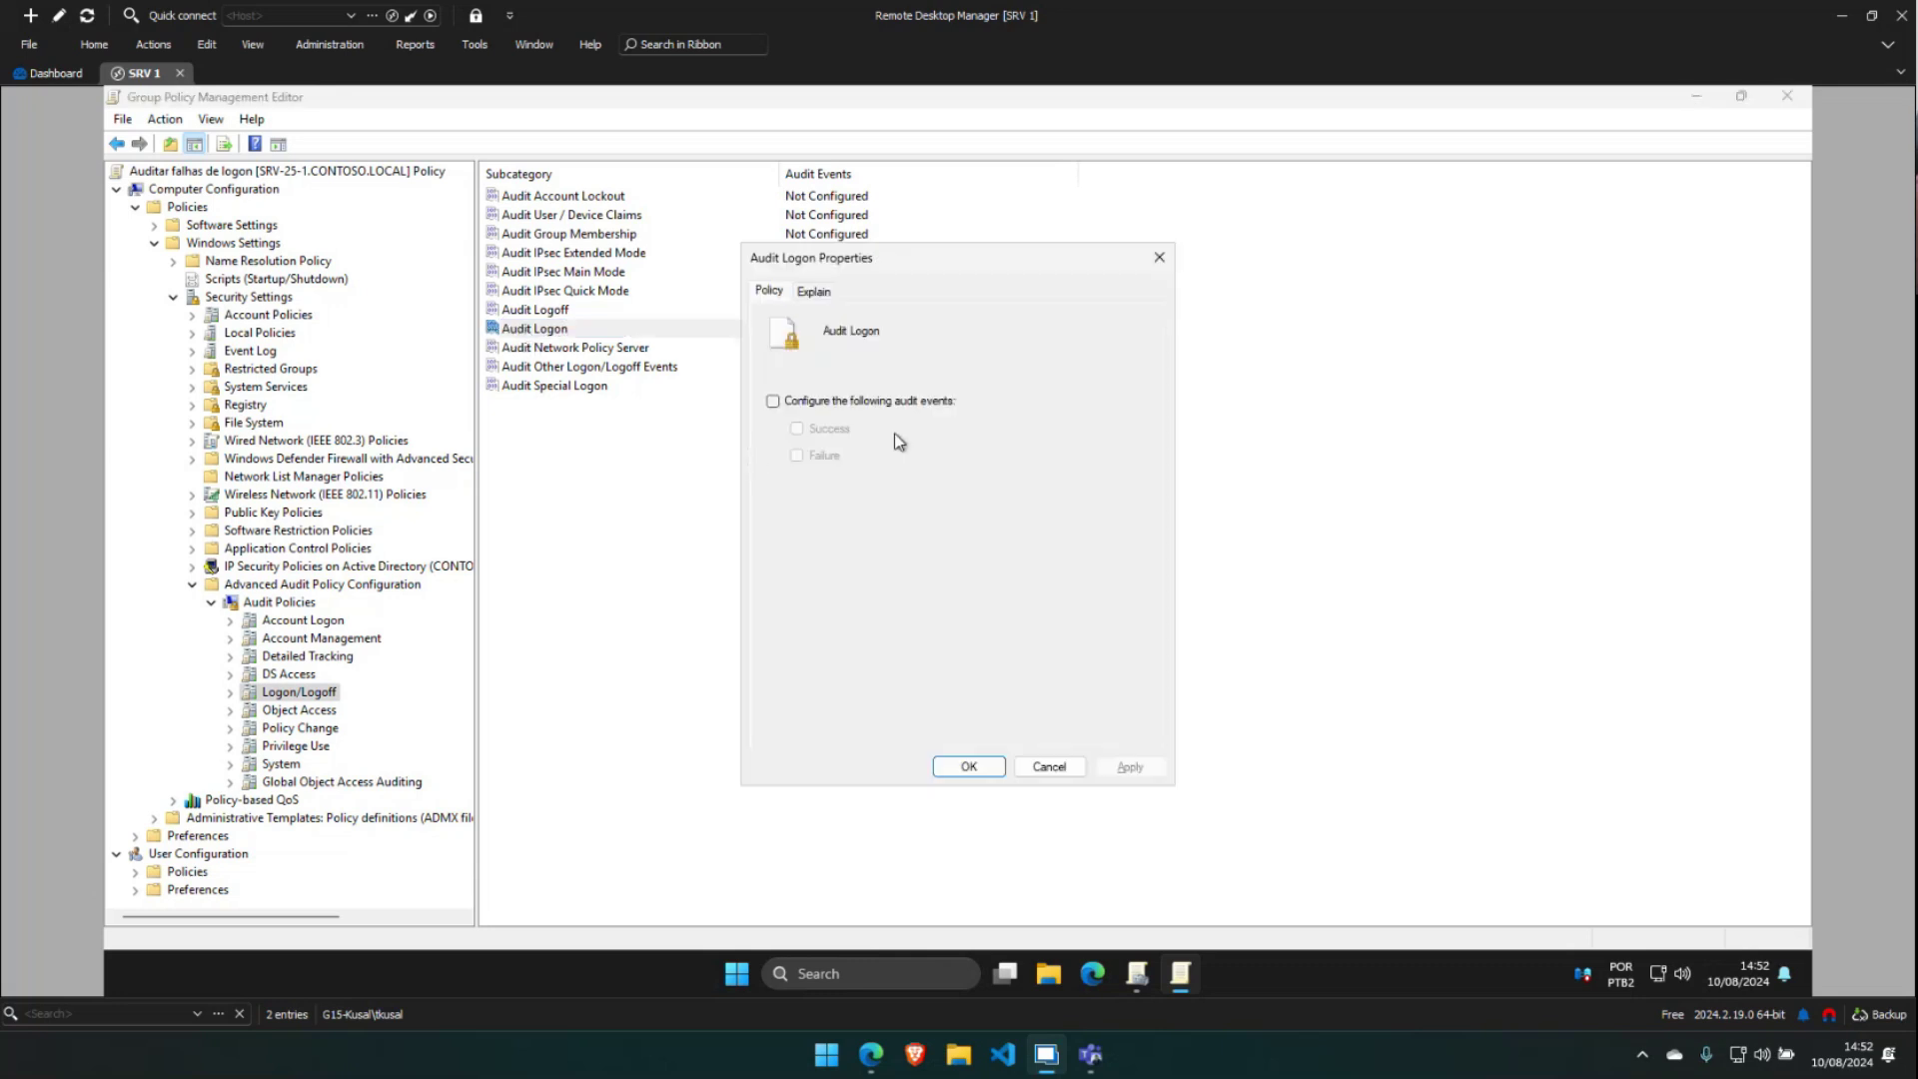
{"action": "left_click", "coordinate": [835, 402]}
{"action": "left_click", "coordinate": [821, 456]}
{"action": "left_click", "coordinate": [820, 429]}
{"action": "left_click", "coordinate": [797, 428]}
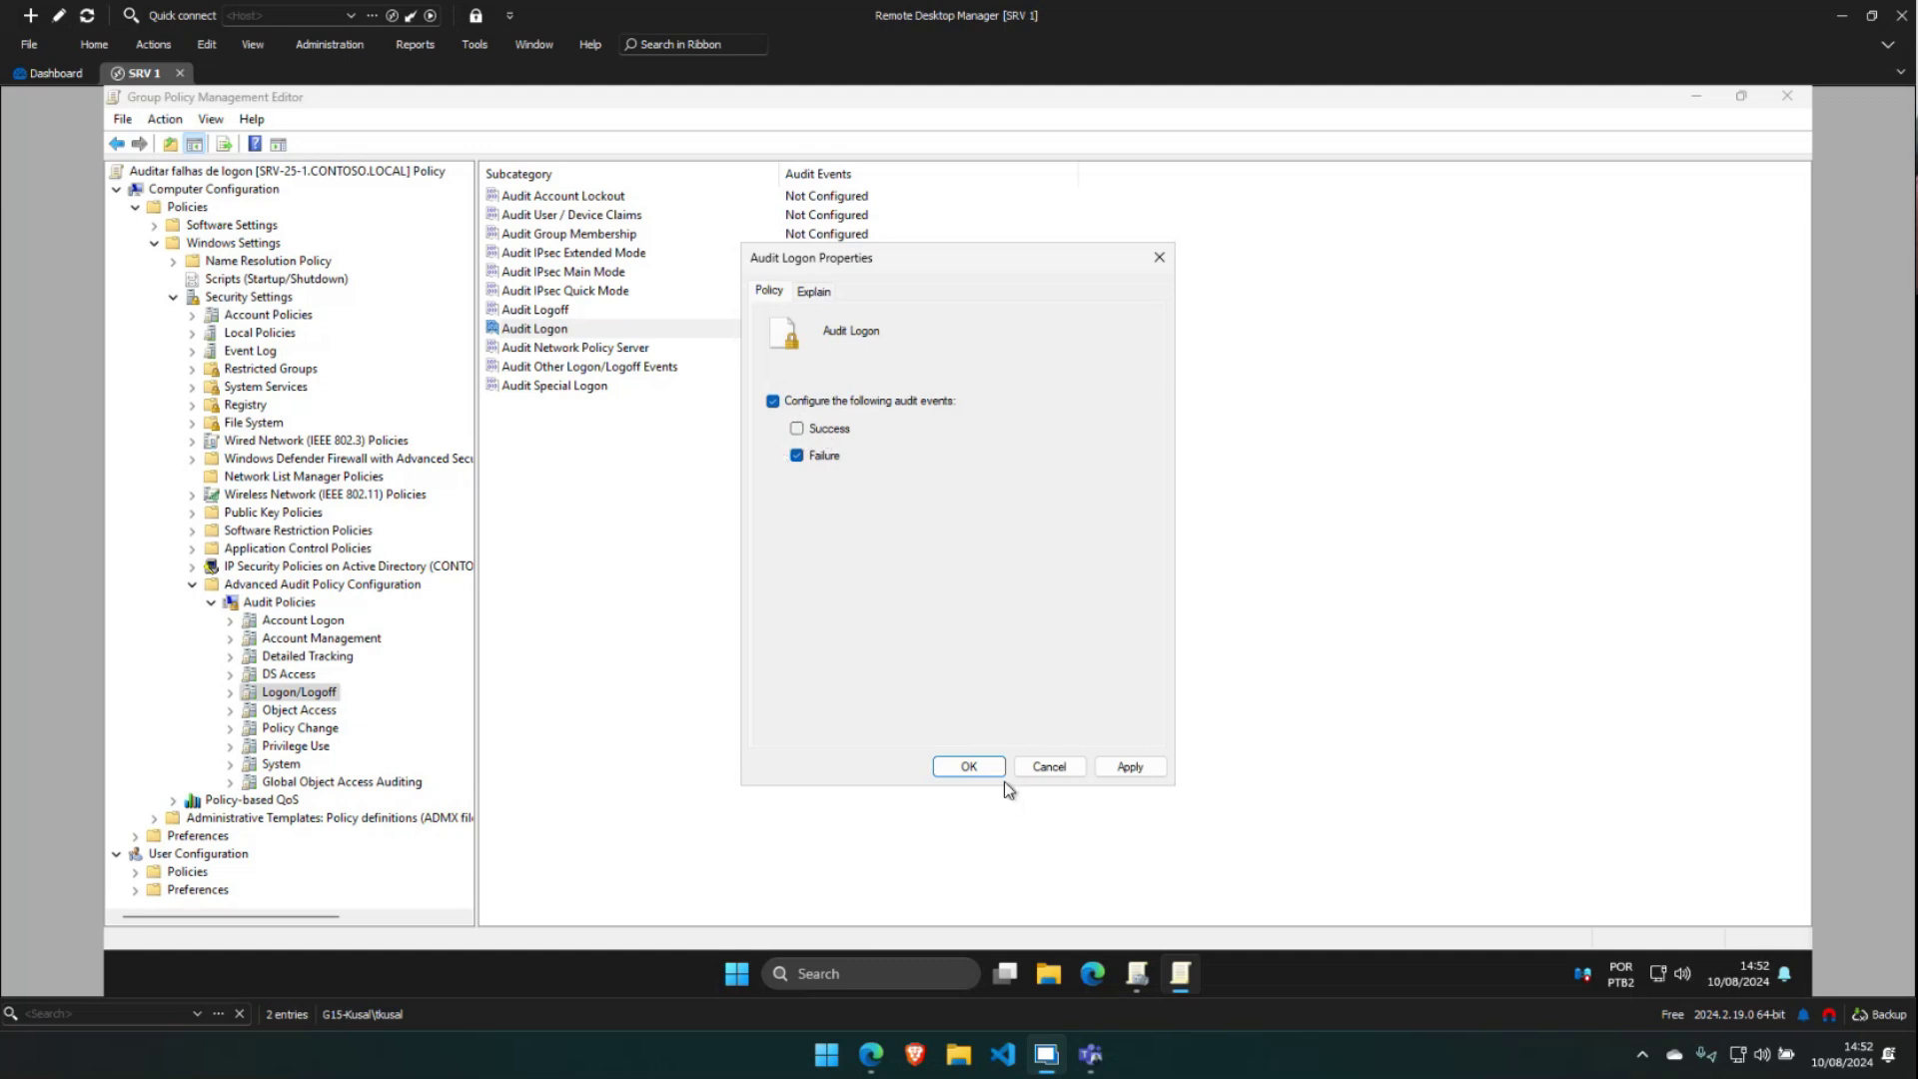
{"action": "left_click", "coordinate": [969, 767]}
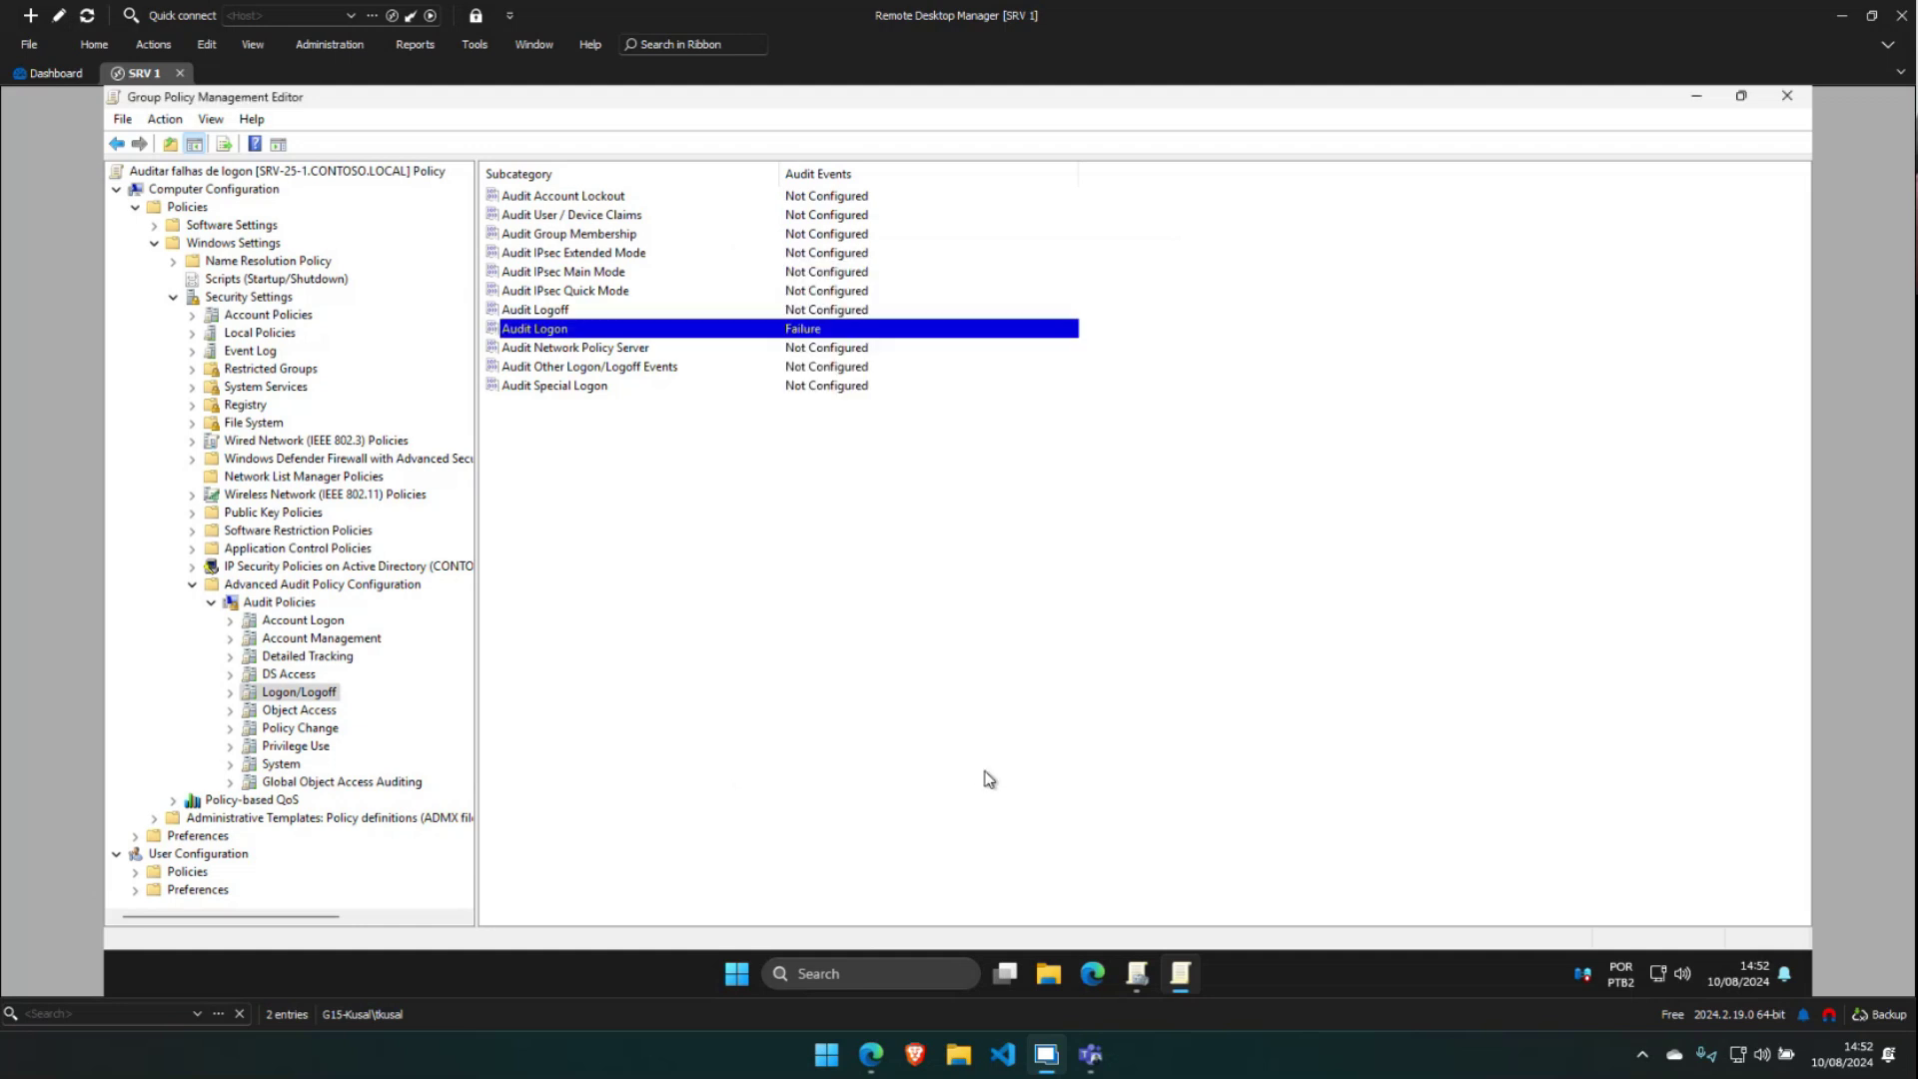
{"action": "left_click", "coordinate": [1787, 95]}
{"action": "left_click", "coordinate": [1696, 95]}
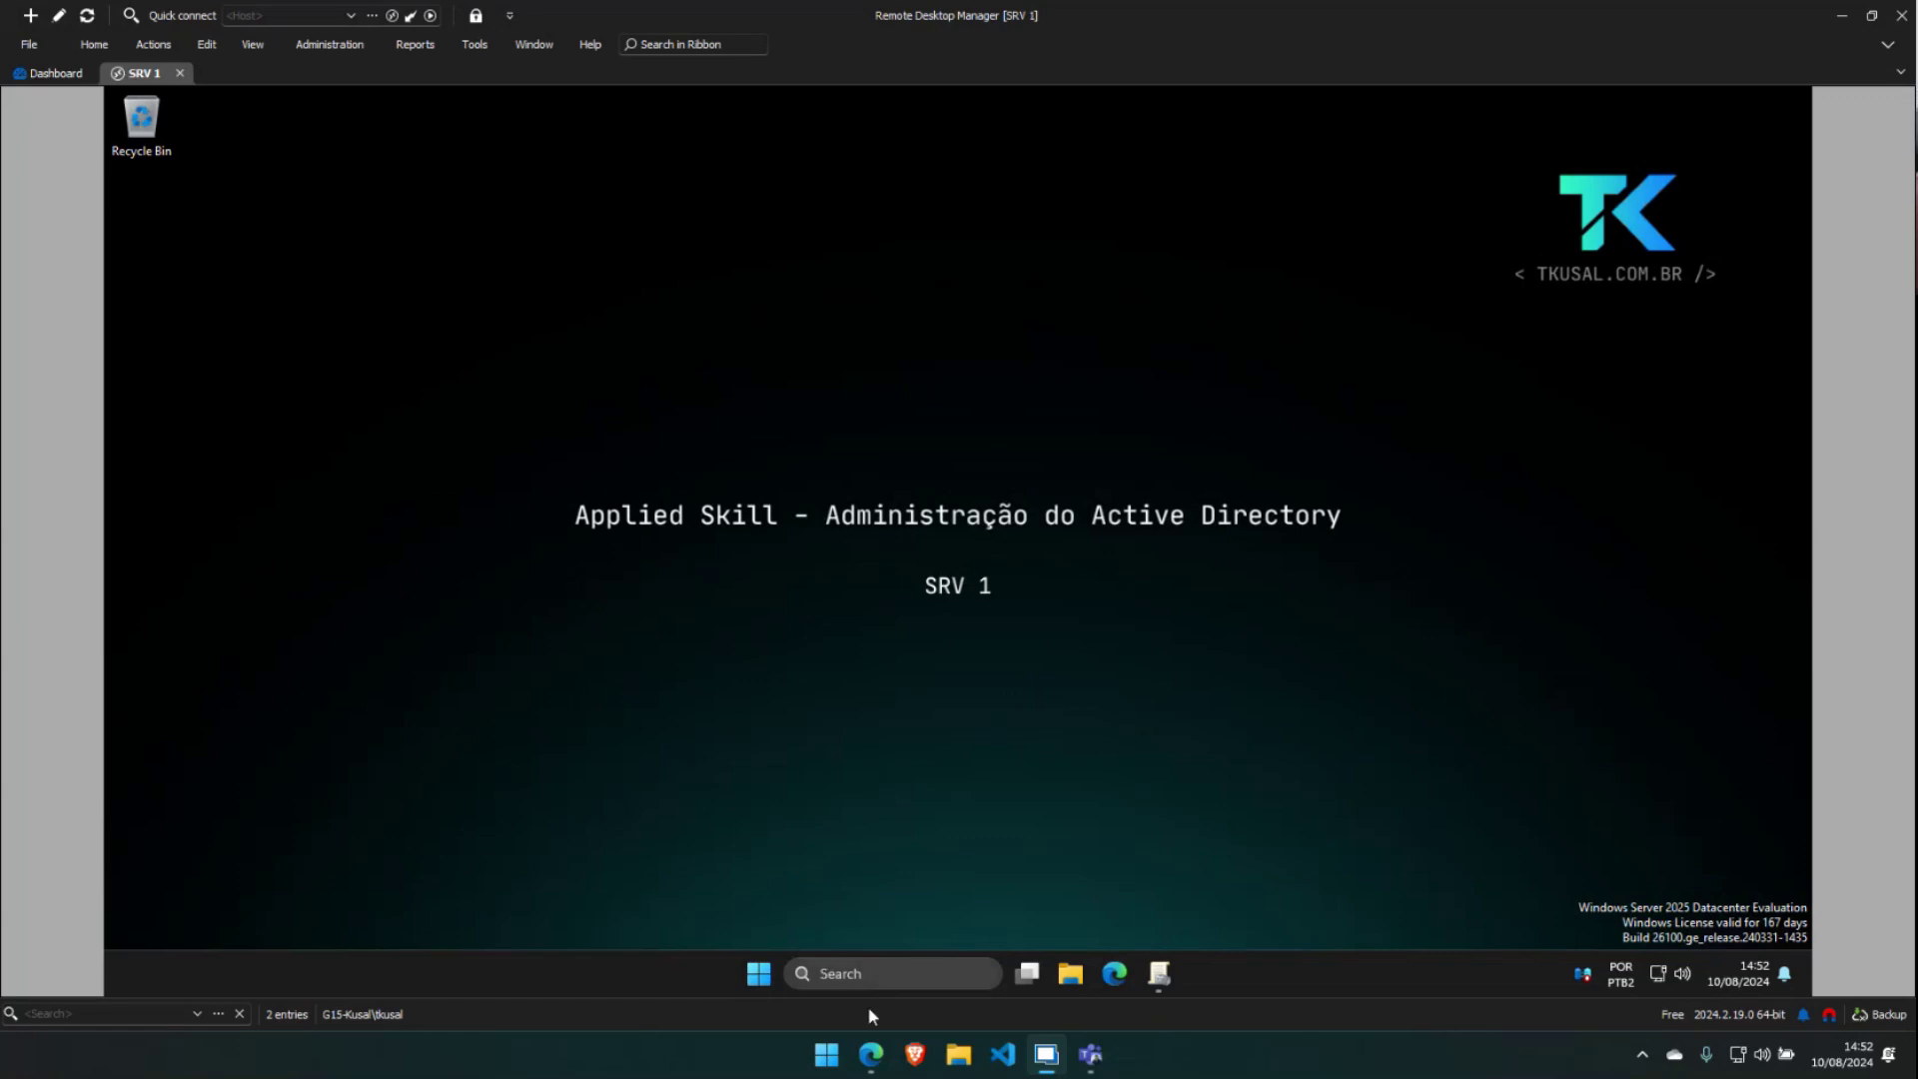
Switch to the GitHub Active Directory board in Edge, move the SP logon-failure audit GPO card to Feito, and minimize the browser
{"action": "left_click", "coordinate": [871, 1055]}
{"action": "left_click", "coordinate": [925, 931]}
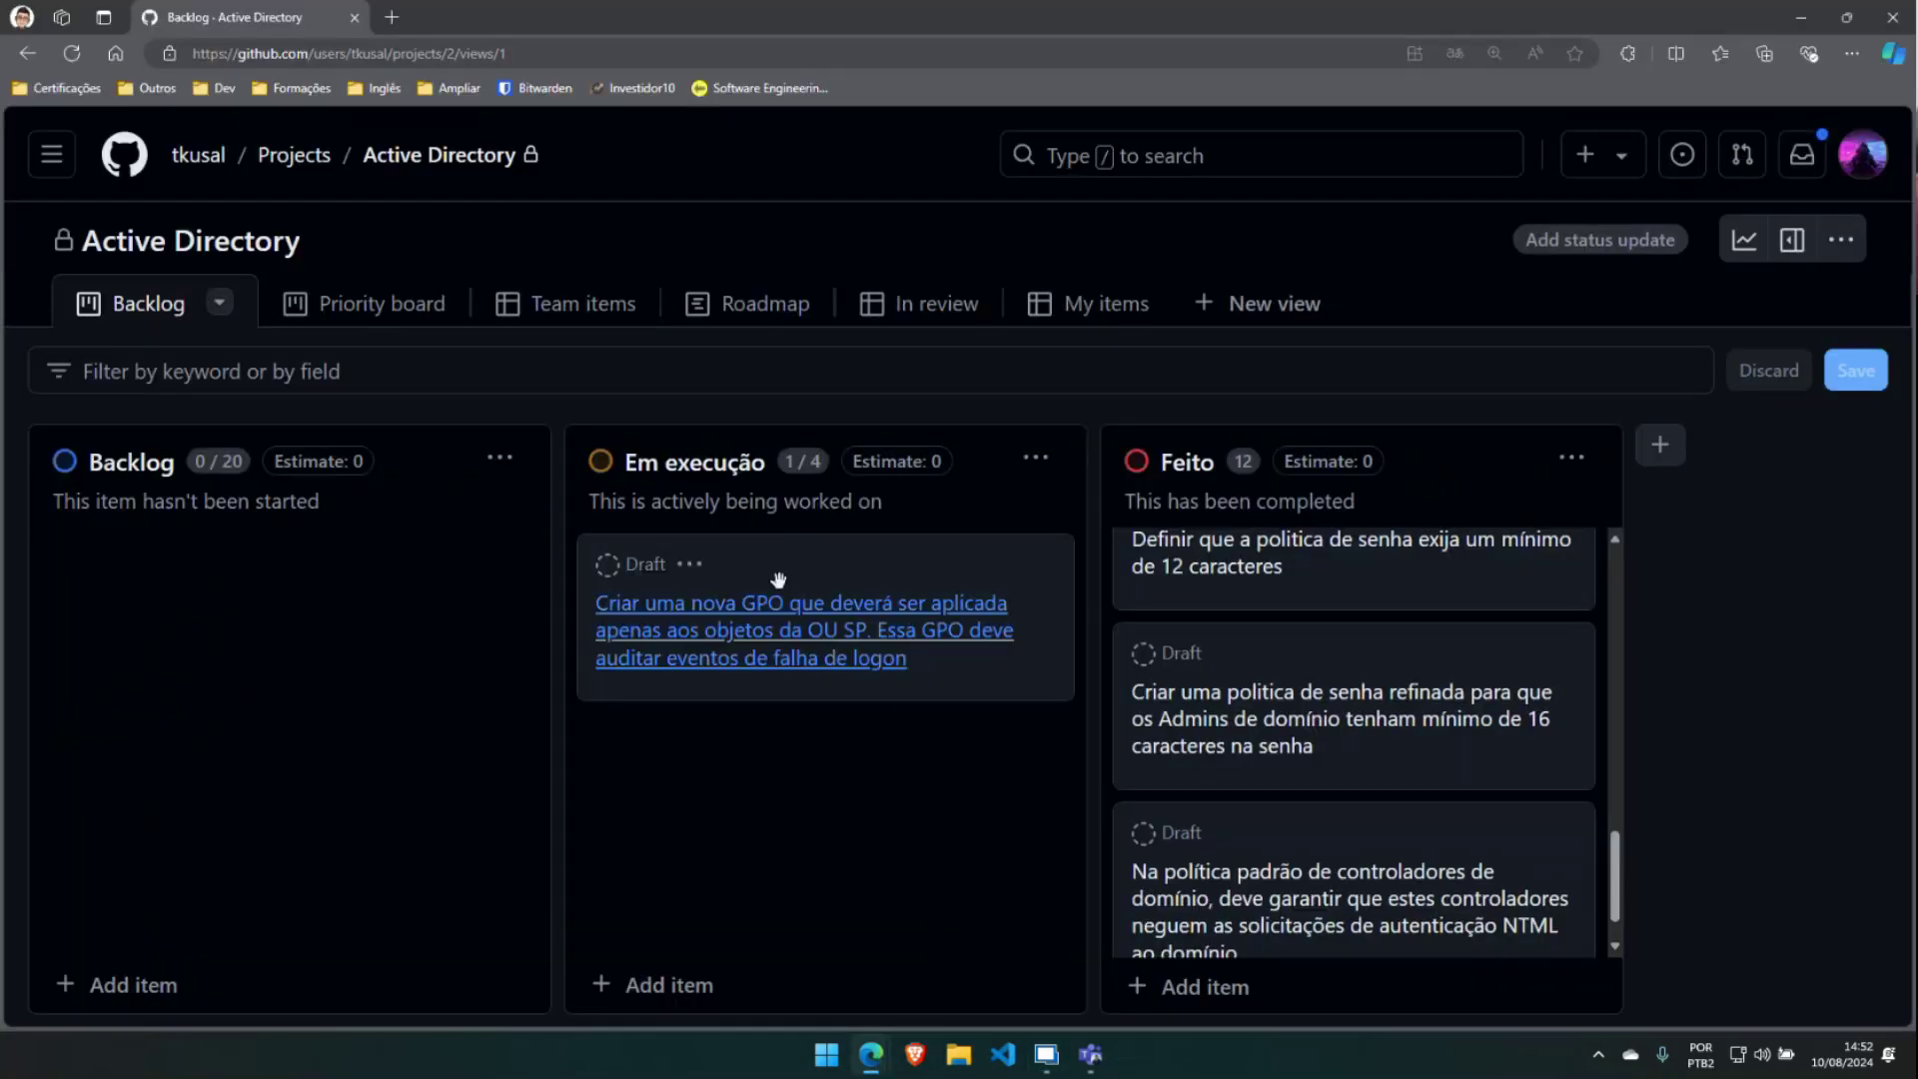
{"action": "left_click_drag", "start_coordinate": [778, 579], "coordinate": [1267, 904]}
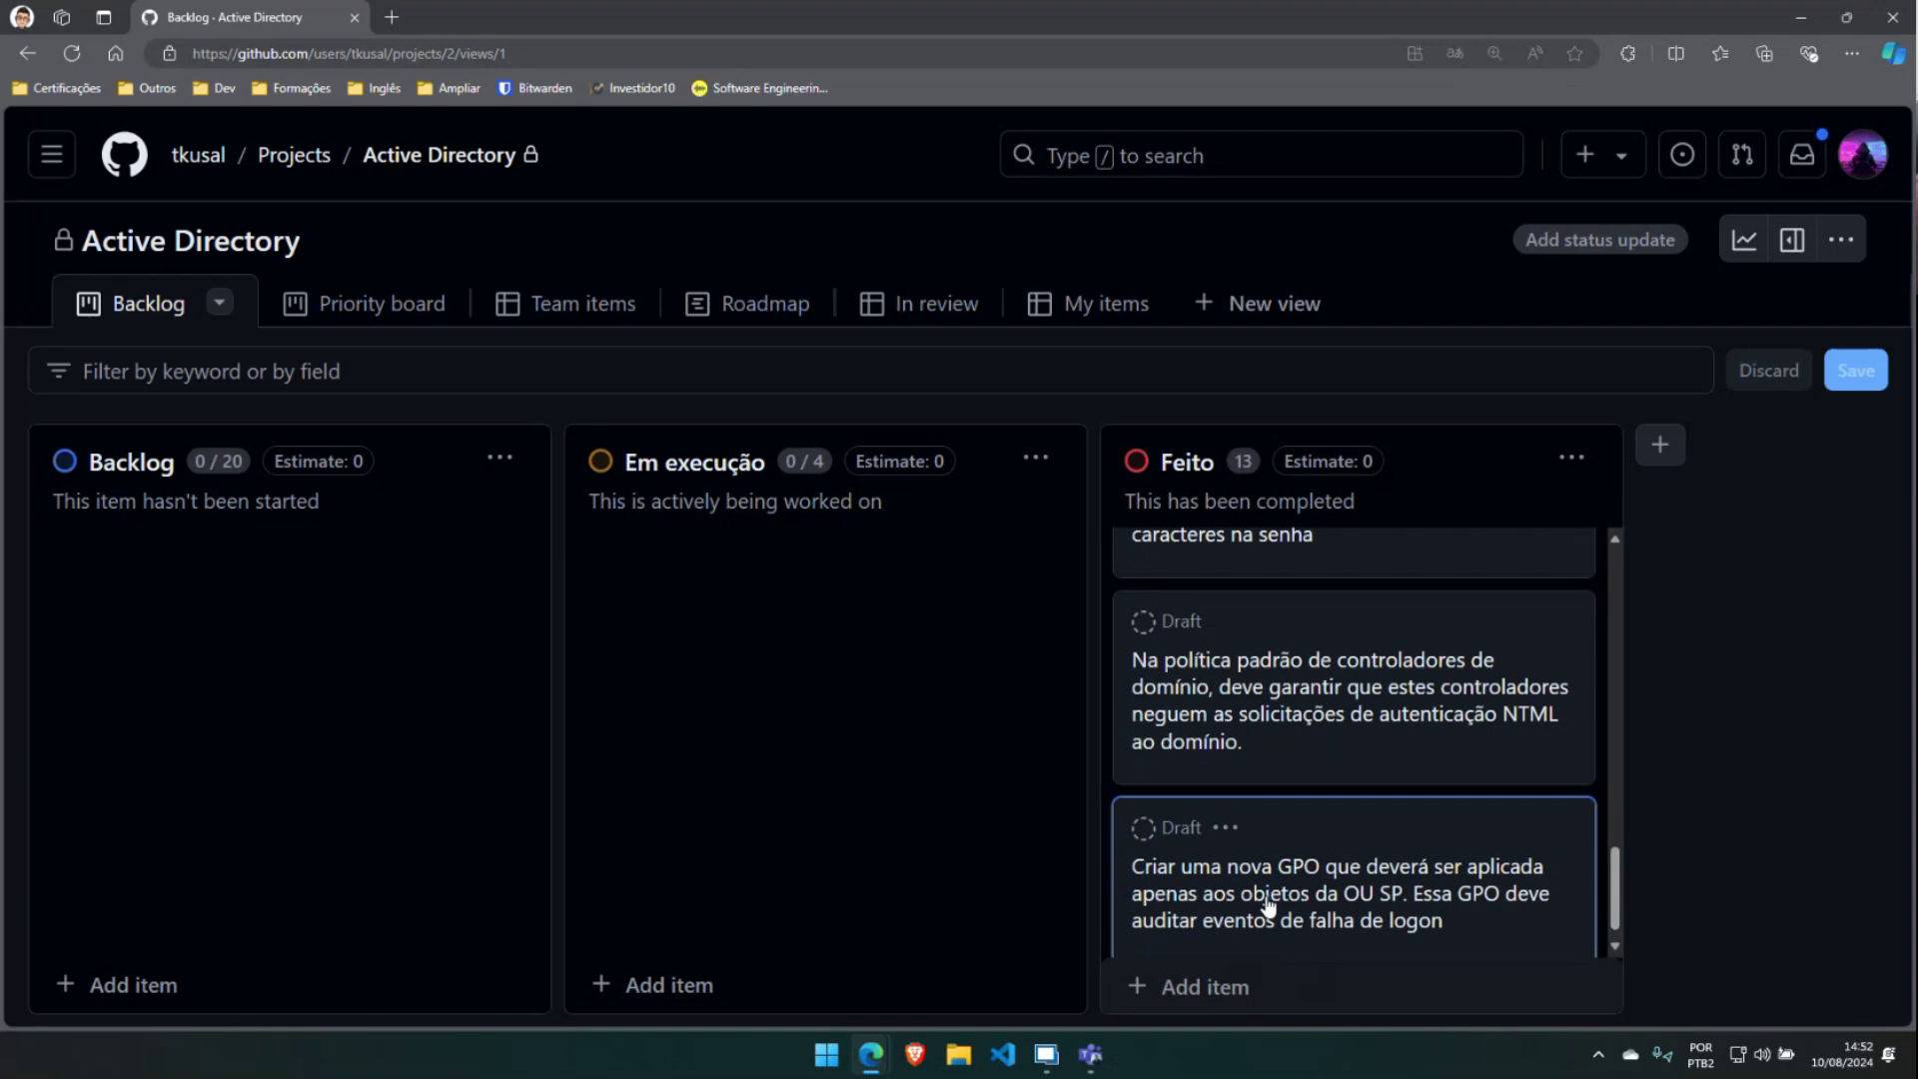
{"action": "left_click", "coordinate": [1802, 26]}
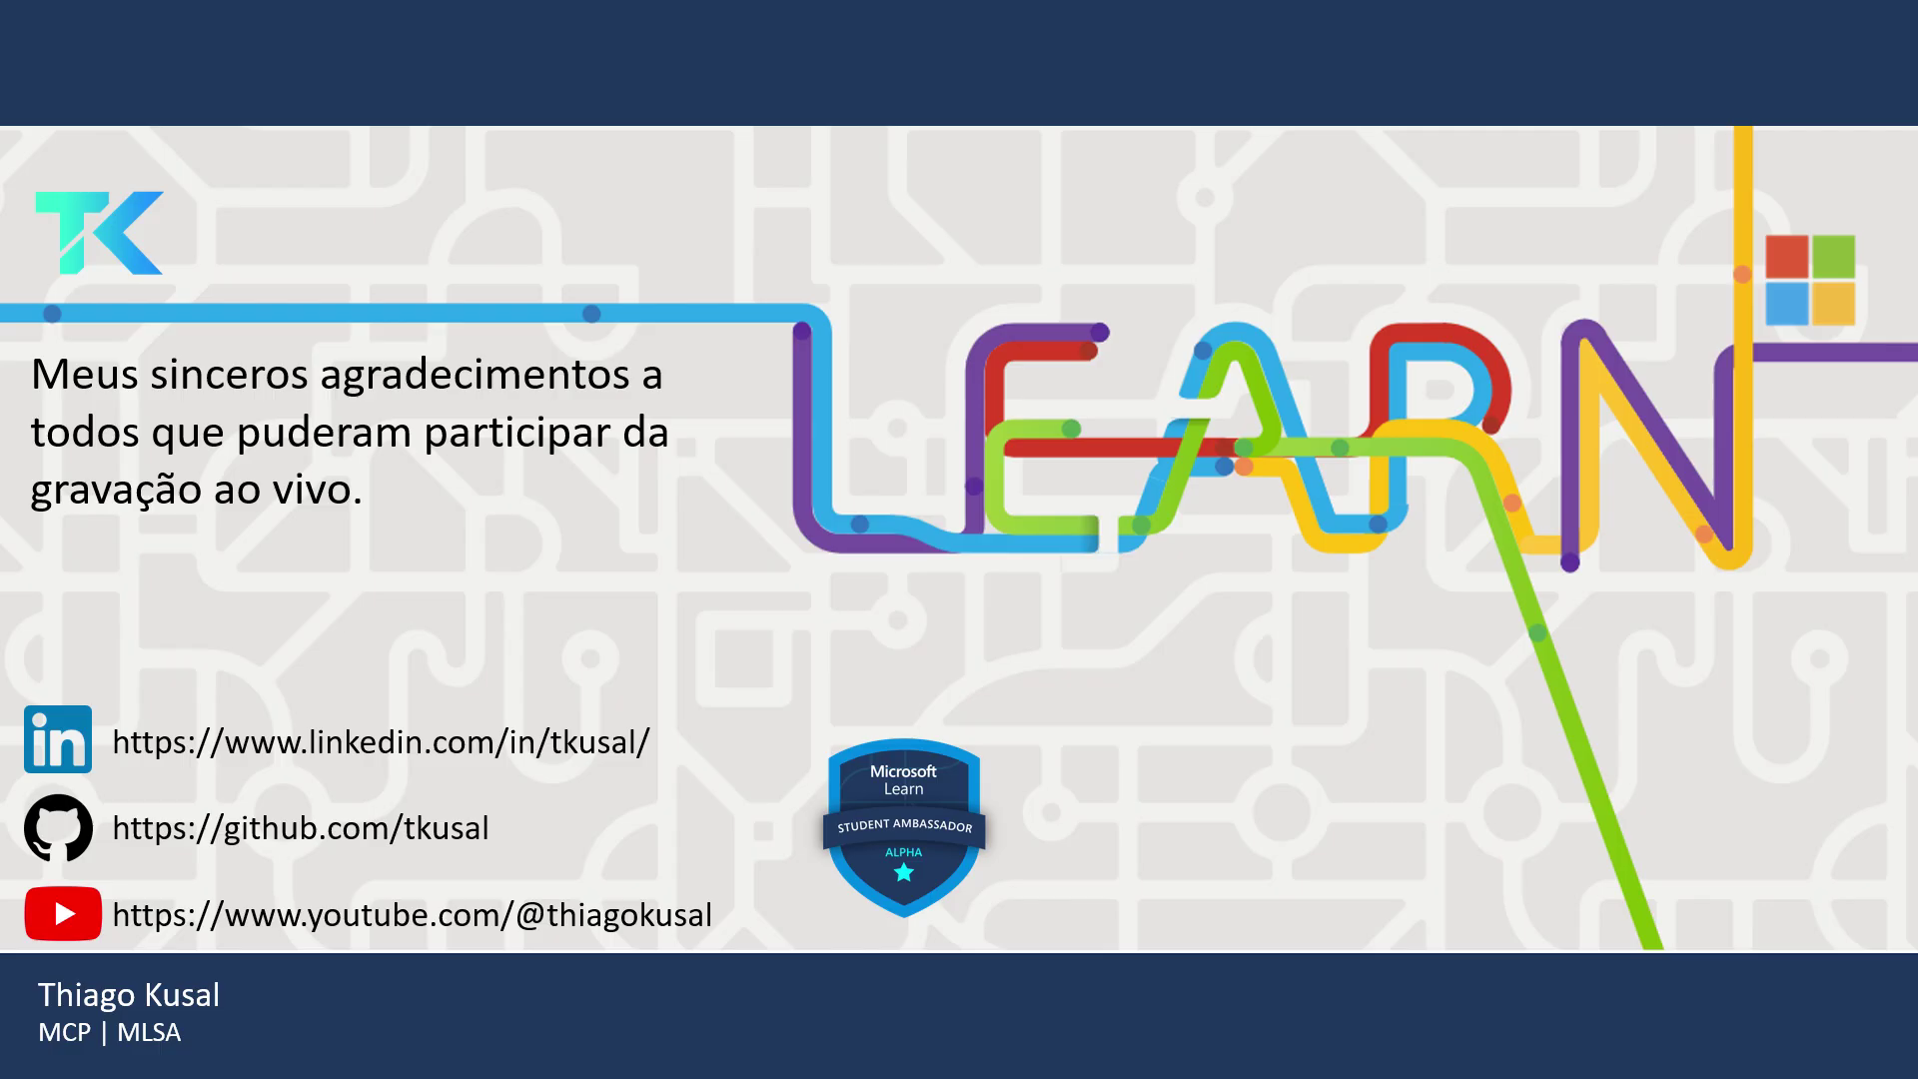